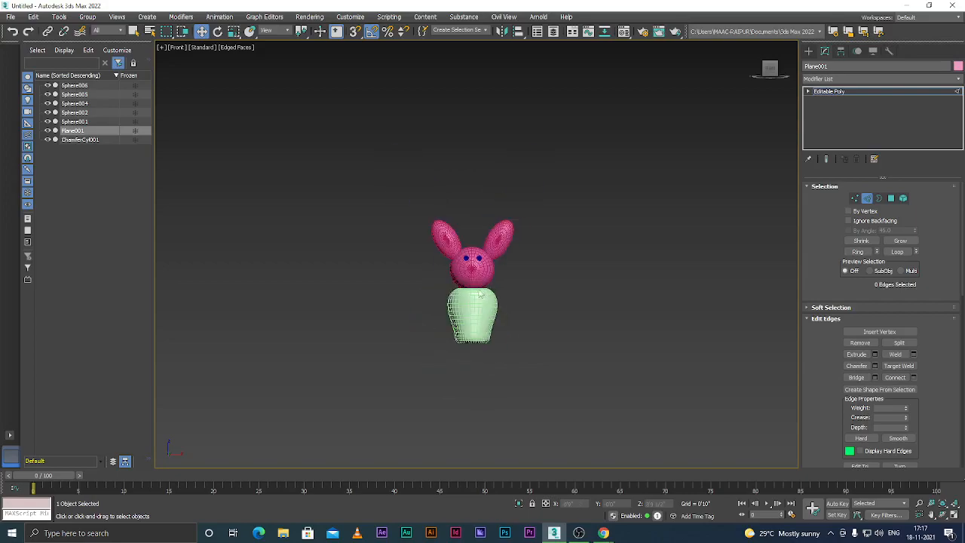
pyautogui.scroll(2, 489, 303)
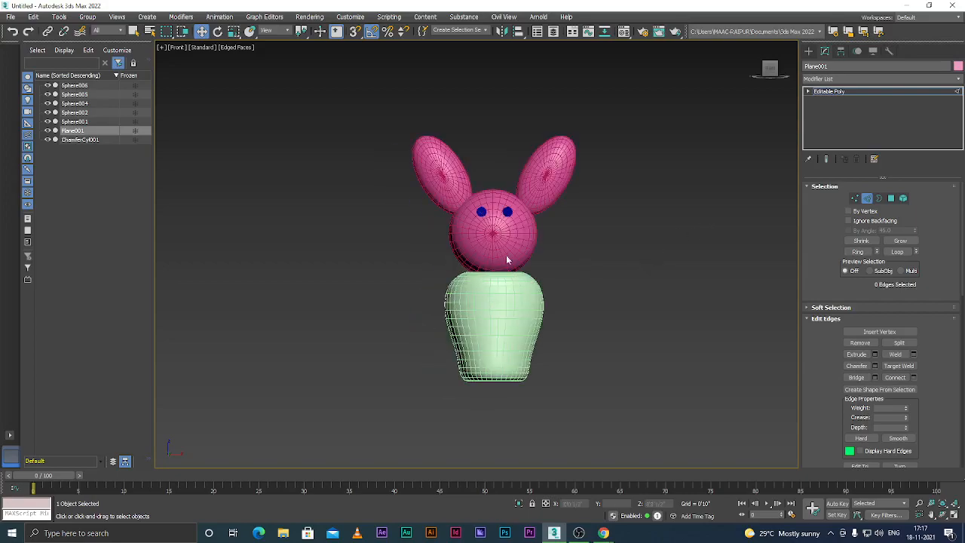
pyautogui.scroll(-3, 516, 277)
pyautogui.scroll(3, 497, 226)
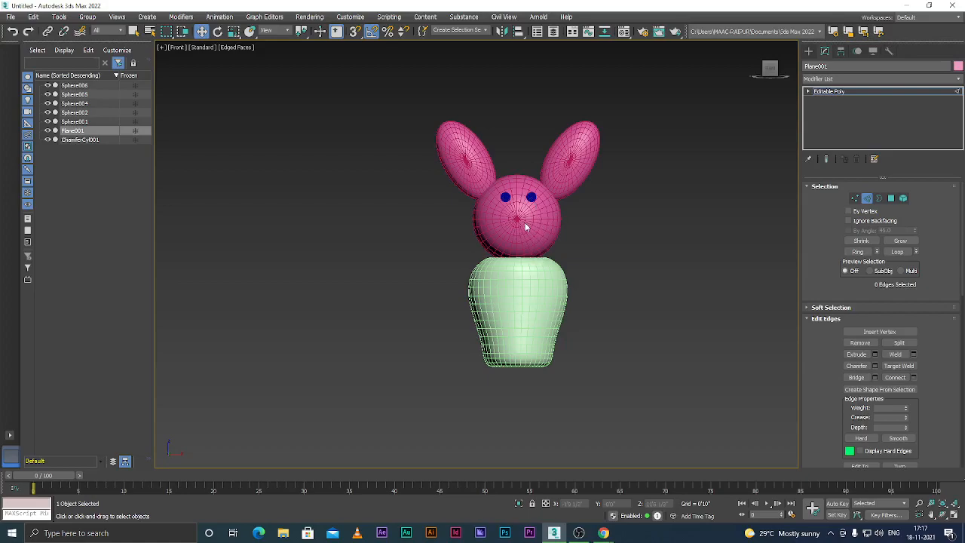
pyautogui.scroll(-2, 526, 226)
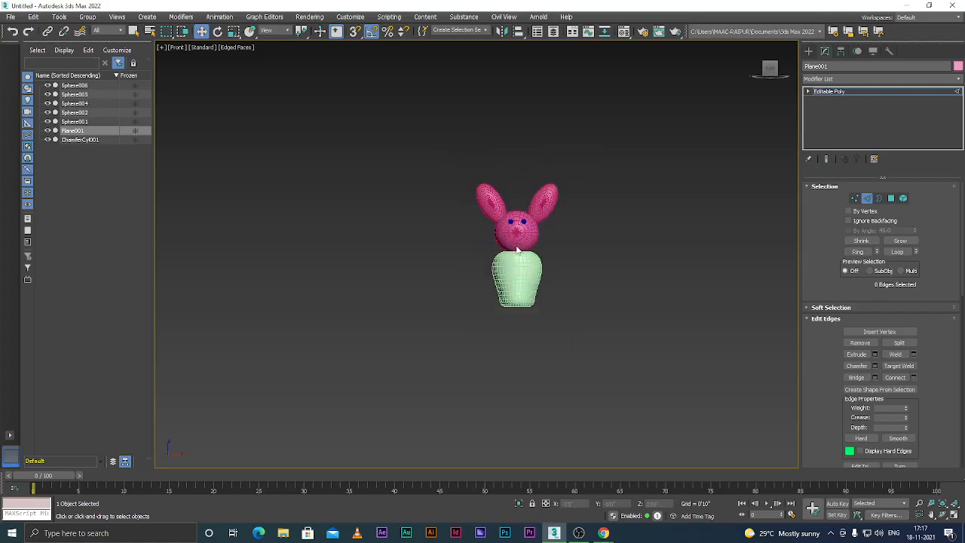
pyautogui.scroll(4, 517, 282)
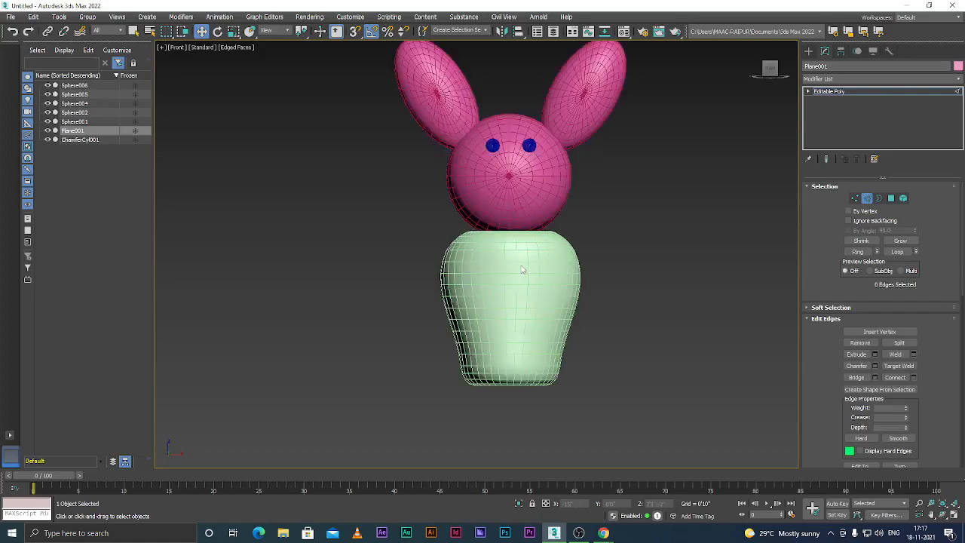
pyautogui.scroll(-3, 586, 237)
# - Leave the sub-object editing level of Plane001 and clear the selection
pyautogui.click(903, 198)
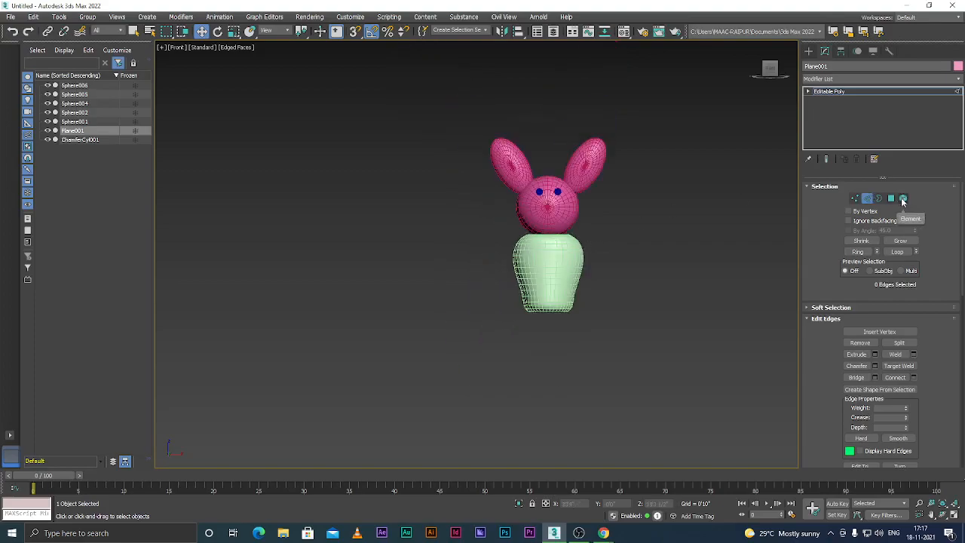
pyautogui.click(134, 31)
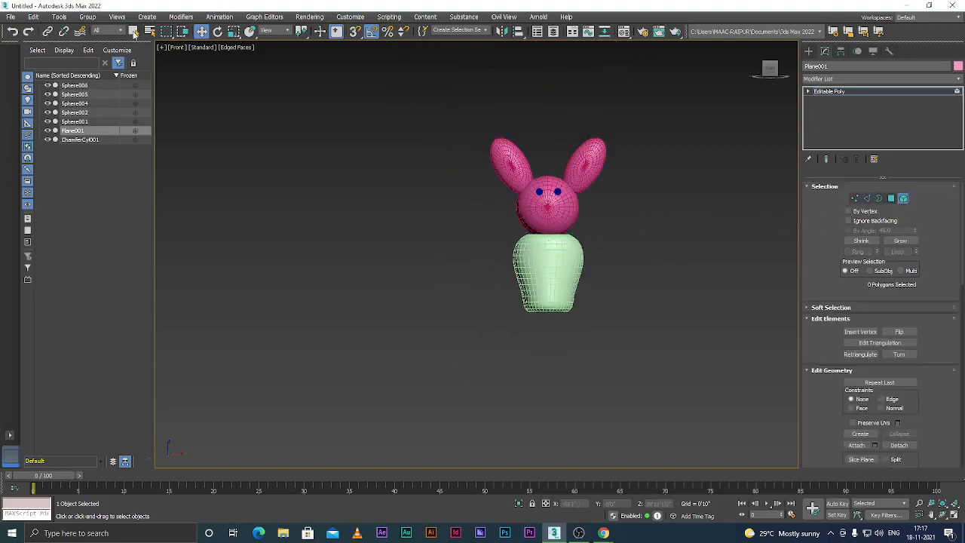
pyautogui.scroll(4, 587, 197)
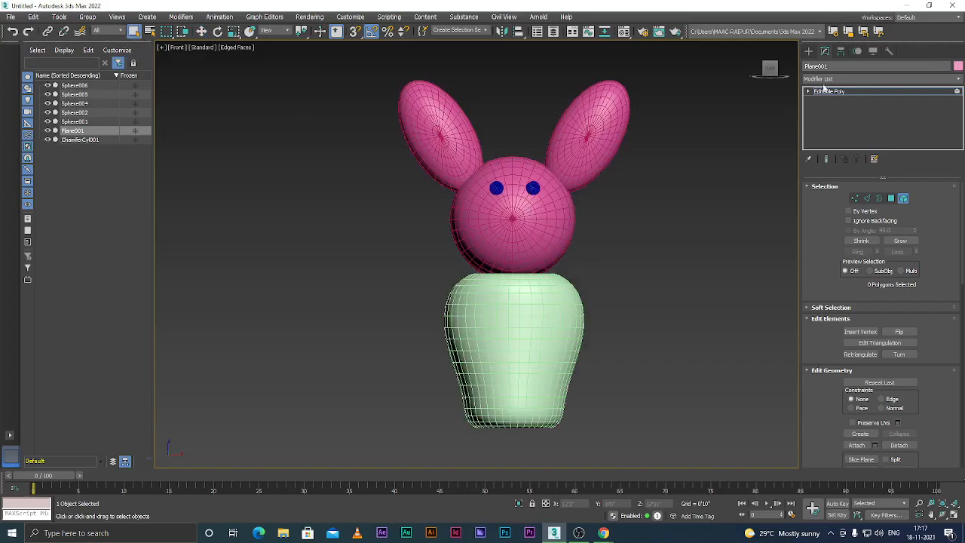
pyautogui.click(841, 91)
pyautogui.click(686, 173)
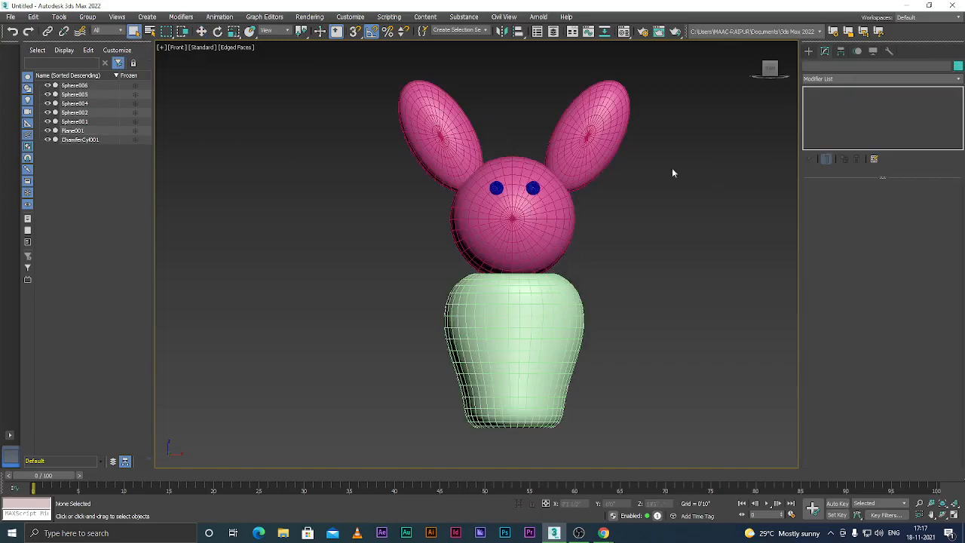
# - Link the ear Sphere002 to the head Sphere001 as its parent with Select and Link, then clear the selection
pyautogui.scroll(-4, 543, 121)
pyautogui.scroll(4, 546, 138)
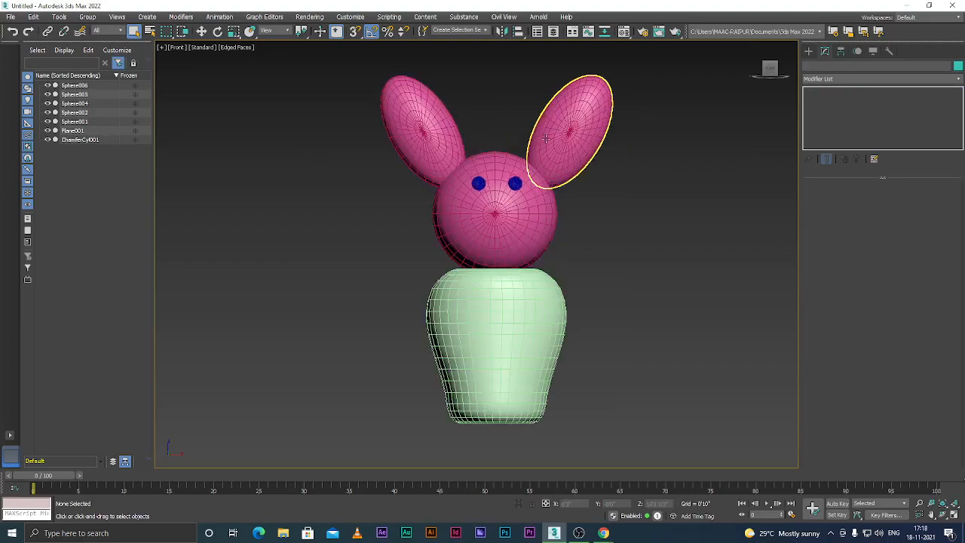
pyautogui.click(546, 139)
pyautogui.scroll(2, 554, 136)
pyautogui.scroll(-5, 560, 134)
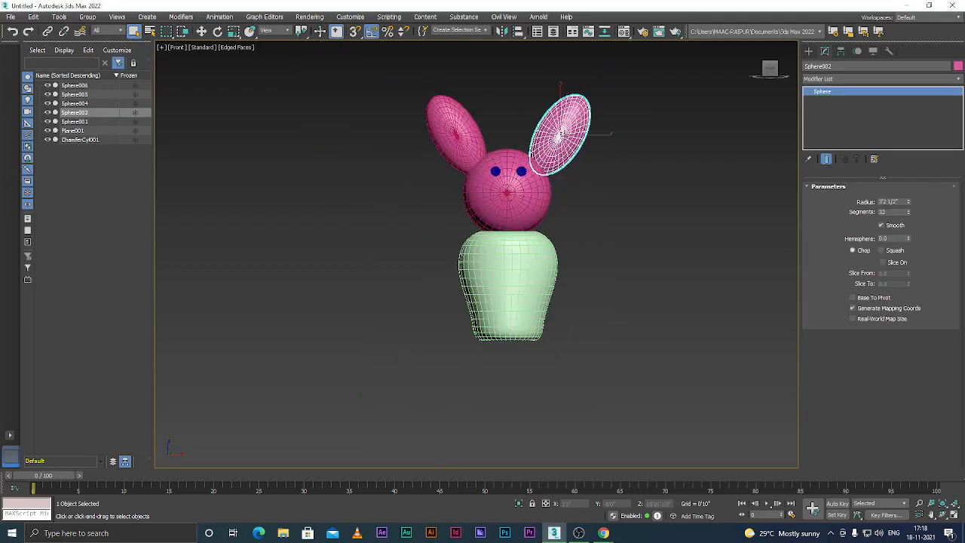
pyautogui.scroll(2, 559, 134)
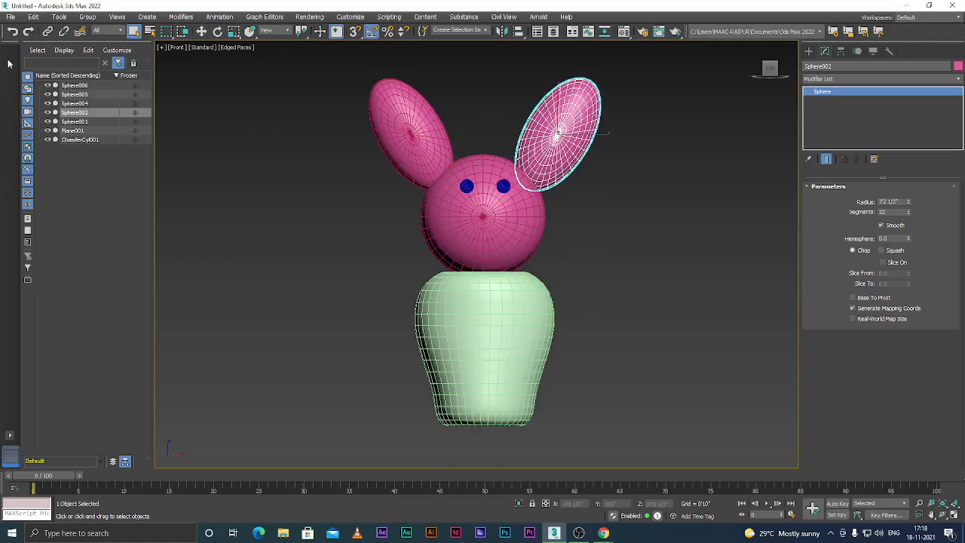
pyautogui.click(48, 30)
pyautogui.moveTo(517, 197); pyautogui.dragTo(492, 215)
pyautogui.scroll(-5, 474, 195)
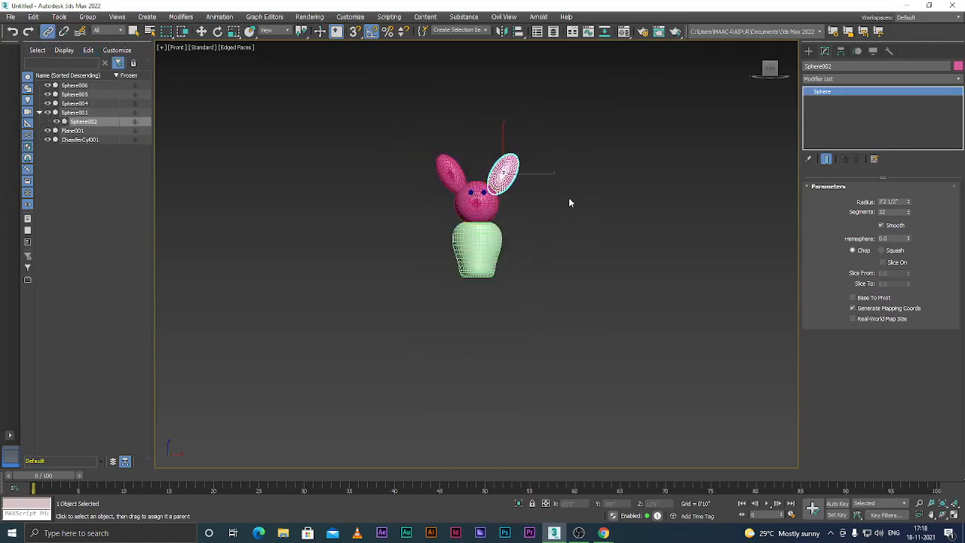
pyautogui.click(569, 202)
# - Try rotating the head sphere to test its link with the ear, then deselect it
pyautogui.scroll(5, 505, 192)
pyautogui.click(470, 216)
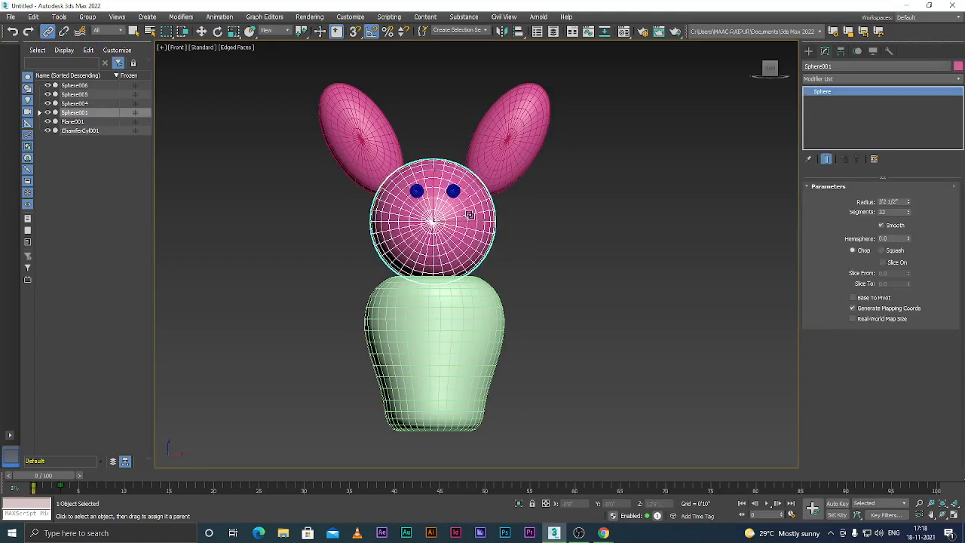
pyautogui.press('e')
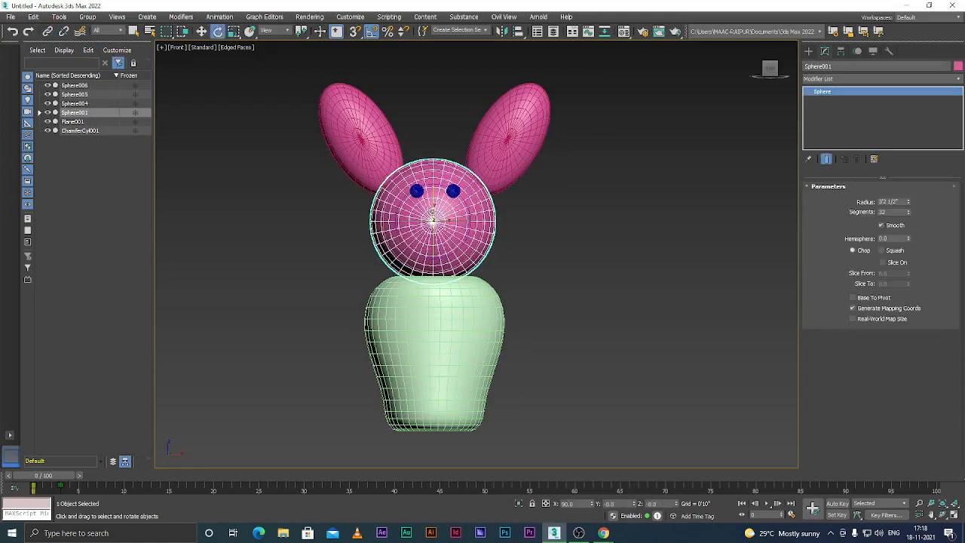
pyautogui.moveTo(437, 213)
pyautogui.mouseDown()
pyautogui.moveTo(436, 205)
pyautogui.moveTo(437, 214)
pyautogui.mouseUp()
pyautogui.scroll(-4, 441, 218)
pyautogui.scroll(2, 482, 216)
pyautogui.press('w')
pyautogui.scroll(-3, 449, 208)
pyautogui.click(547, 229)
pyautogui.scroll(3, 471, 208)
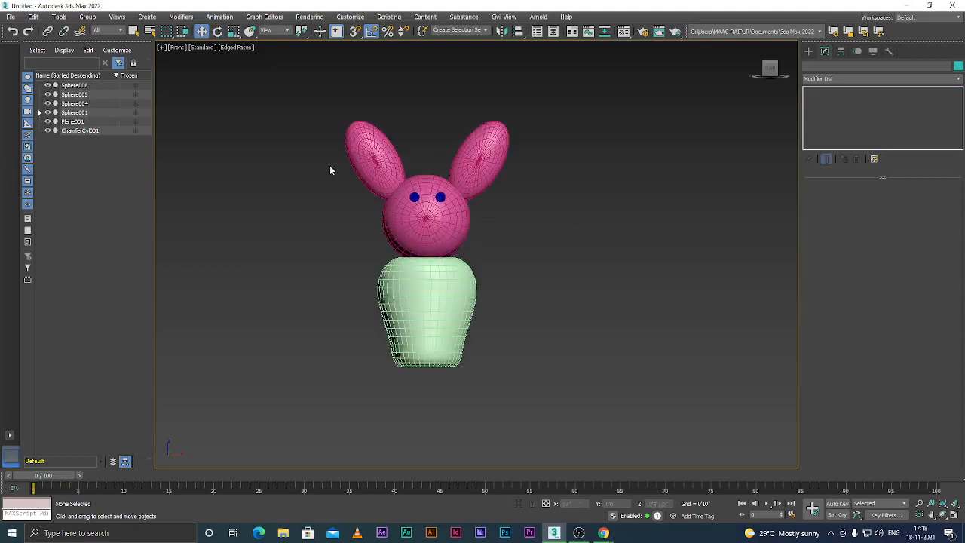
# - Draw a bent chain of three bones plus an end bone in the empty space beside the rabbit using Bone Tools
pyautogui.click(219, 17)
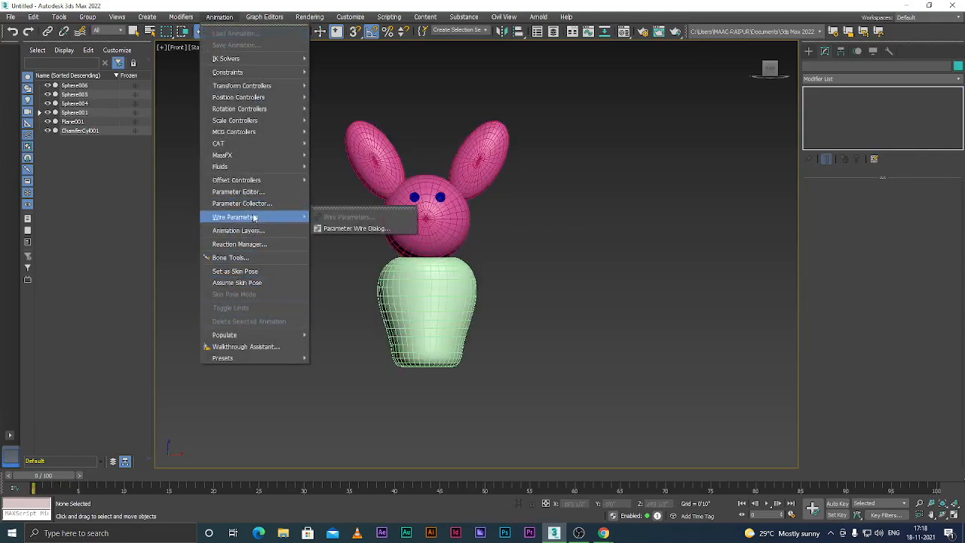
pyautogui.click(252, 257)
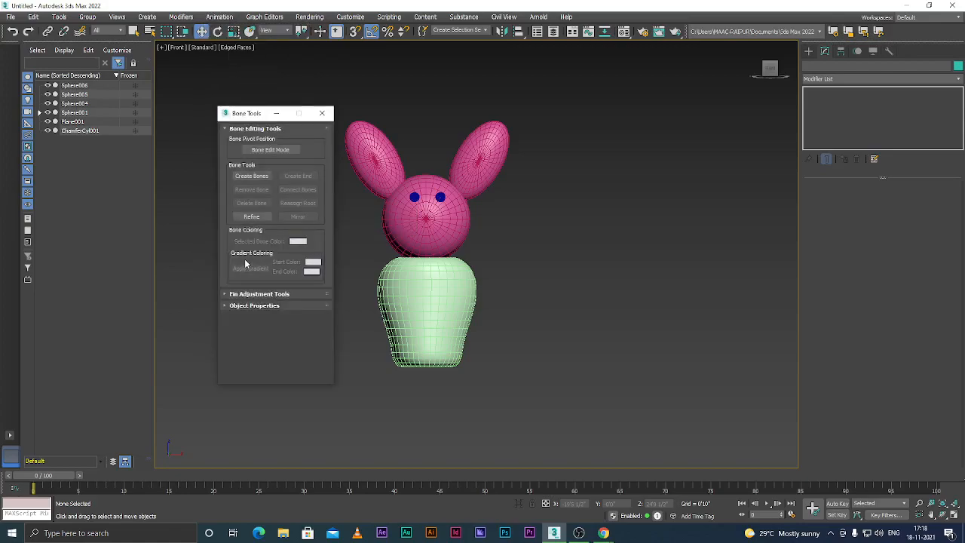
pyautogui.click(263, 175)
pyautogui.scroll(-2, 461, 279)
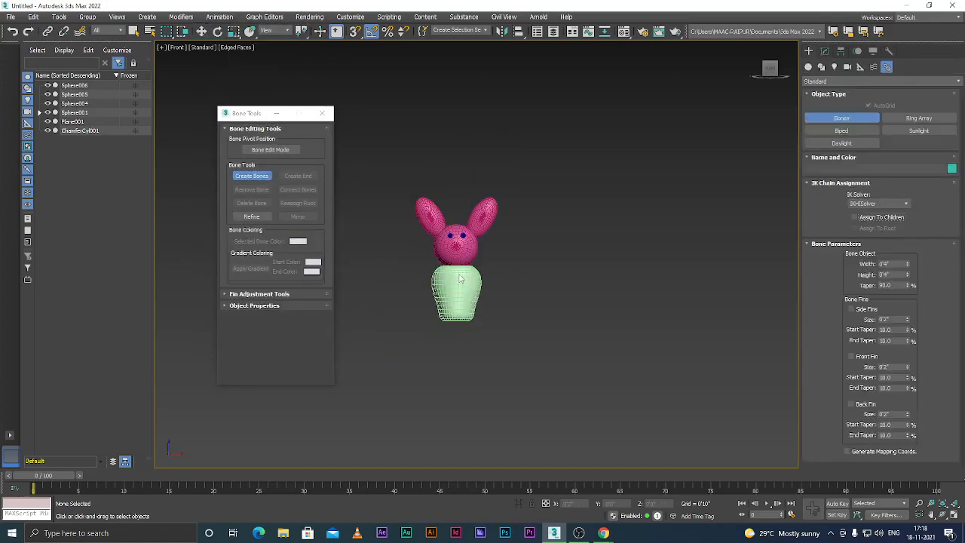
pyautogui.scroll(3, 563, 284)
pyautogui.click(535, 318)
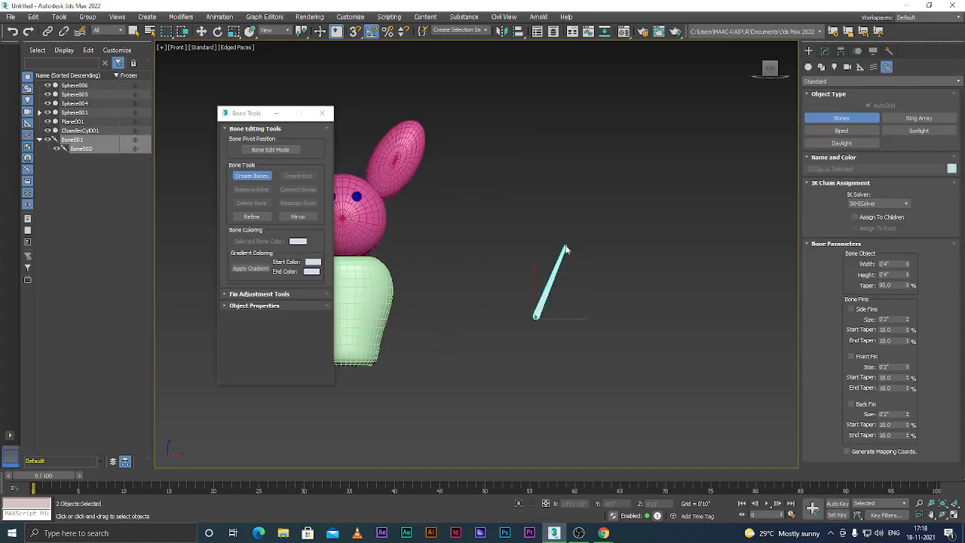
pyautogui.click(567, 243)
pyautogui.click(633, 186)
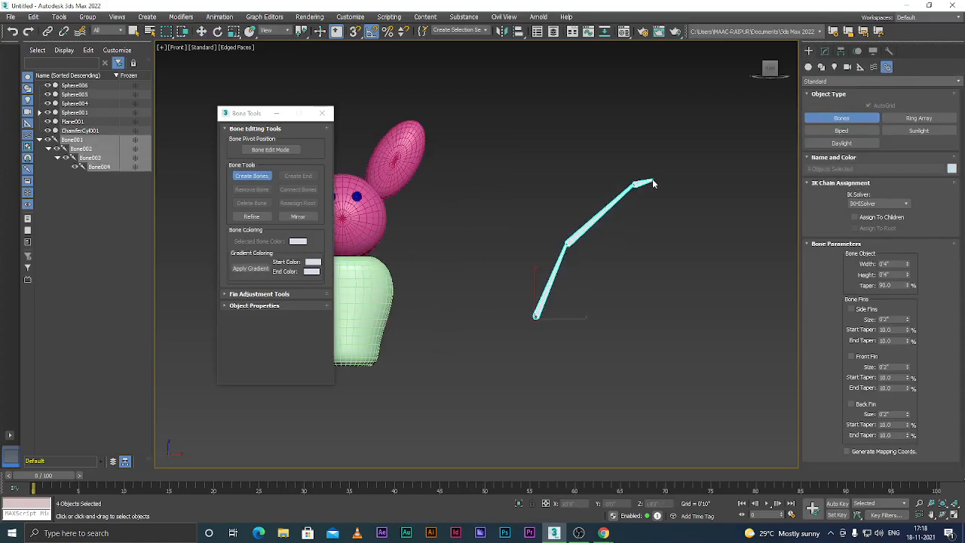
pyautogui.click(654, 182)
pyautogui.rightClick(665, 191)
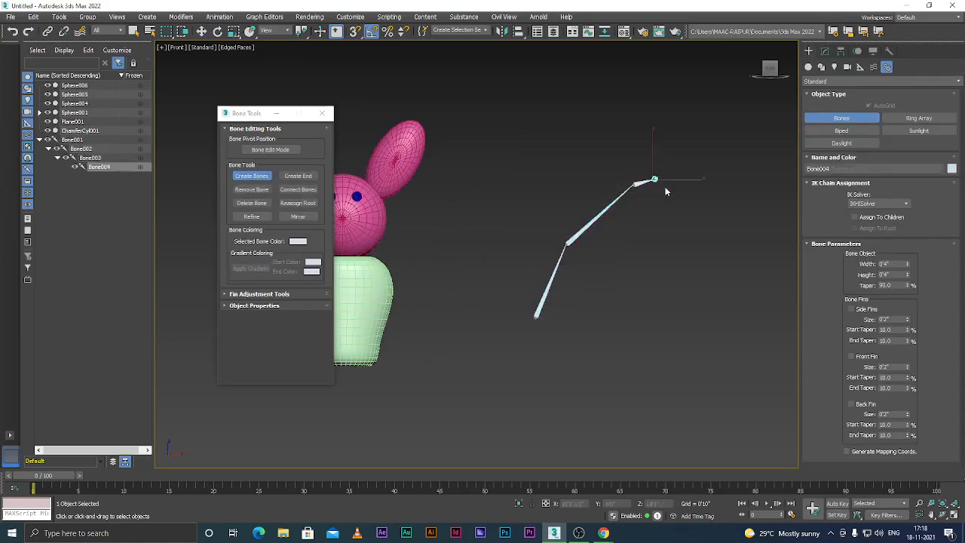
# - Test the tip of the bone chain by rotating the end bone Bone004 and its parent Bone003
pyautogui.scroll(2, 629, 194)
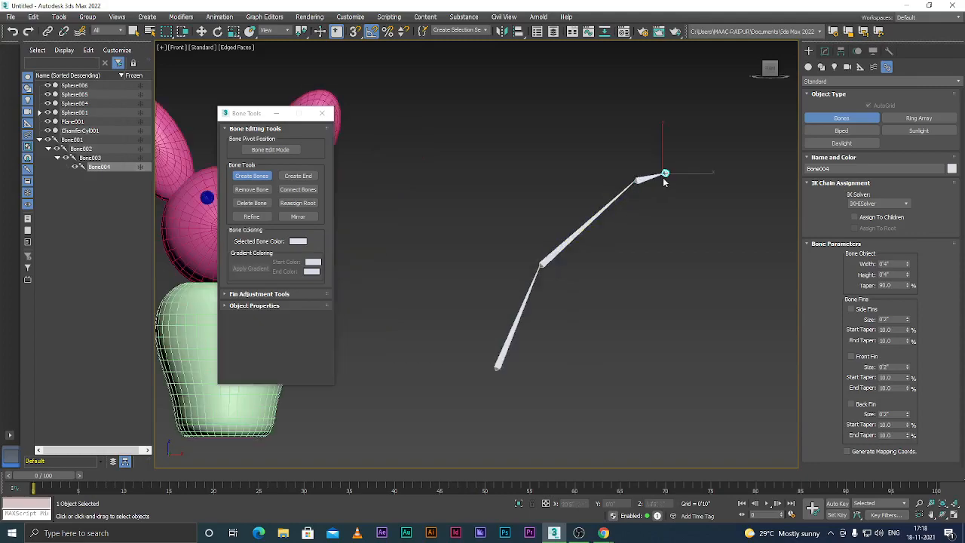
pyautogui.press('w')
pyautogui.press('e')
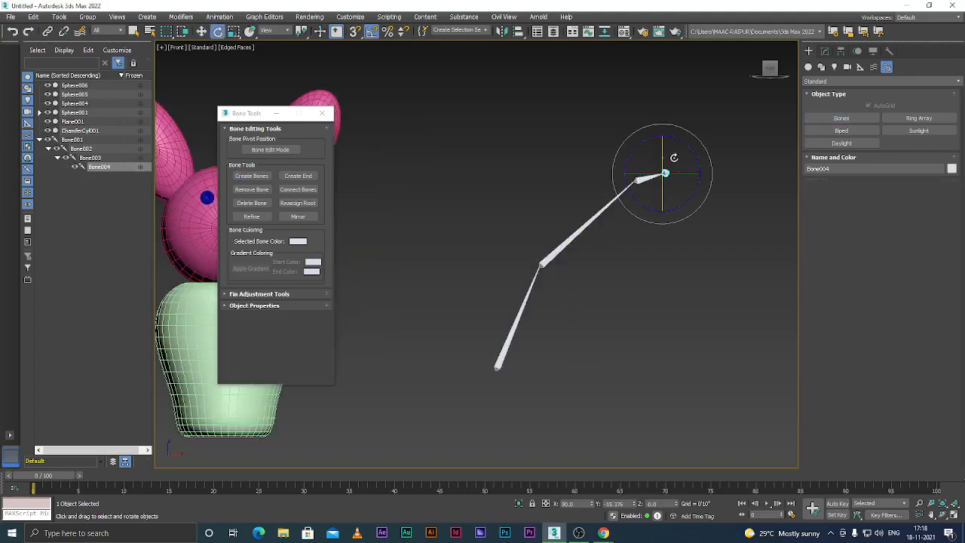
pyautogui.moveTo(688, 151)
pyautogui.mouseDown()
pyautogui.moveTo(698, 158)
pyautogui.moveTo(682, 163)
pyautogui.mouseUp()
pyautogui.press('w')
pyautogui.press('Delete')
pyautogui.scroll(2, 643, 192)
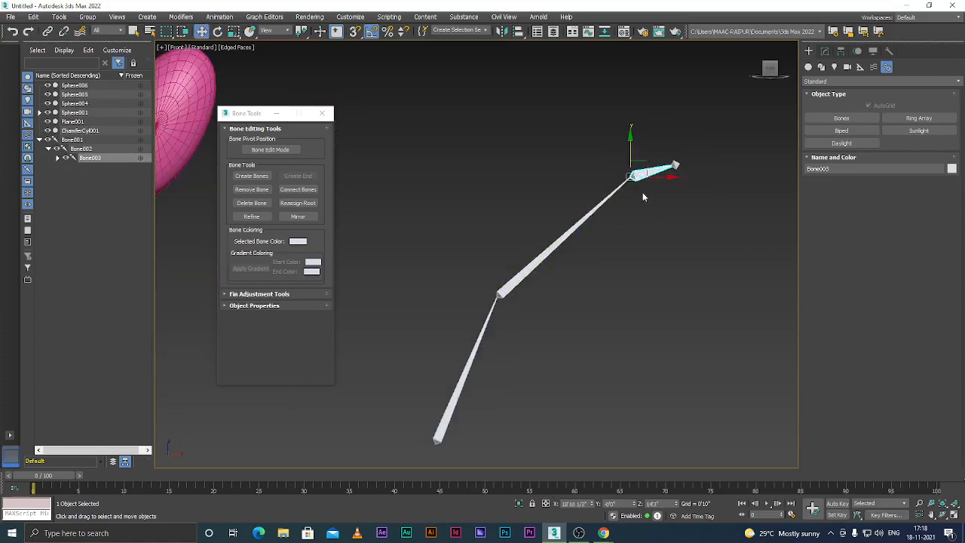
pyautogui.press('e')
pyautogui.moveTo(653, 155)
pyautogui.mouseDown()
pyautogui.moveTo(662, 162)
pyautogui.moveTo(659, 152)
pyautogui.mouseUp()
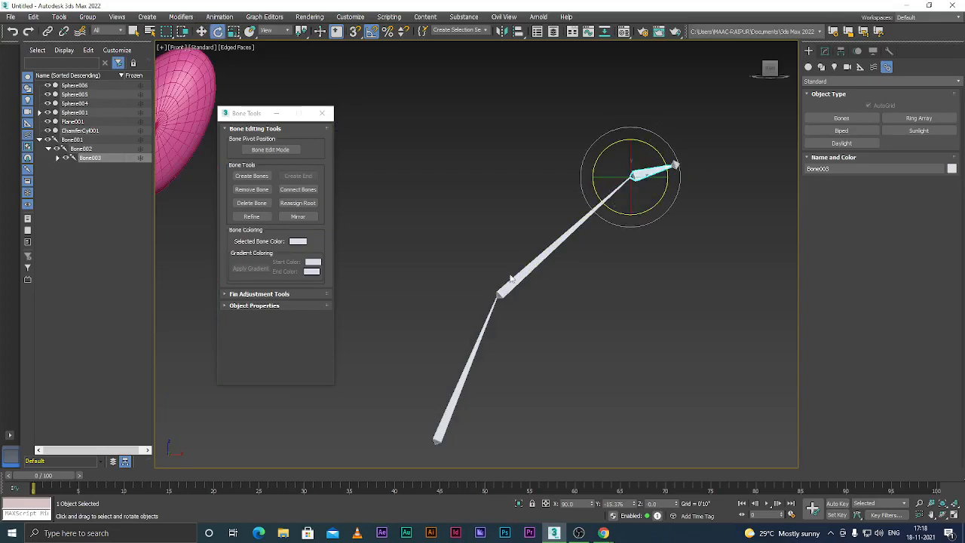
# - Test the chain's hierarchy by rotating Bone001, Bone002 and Bone003 one after another
pyautogui.scroll(-2, 512, 277)
pyautogui.scroll(2, 497, 330)
pyautogui.click(489, 293)
pyautogui.moveTo(473, 362)
pyautogui.mouseDown()
pyautogui.moveTo(463, 362)
pyautogui.moveTo(478, 351)
pyautogui.mouseUp()
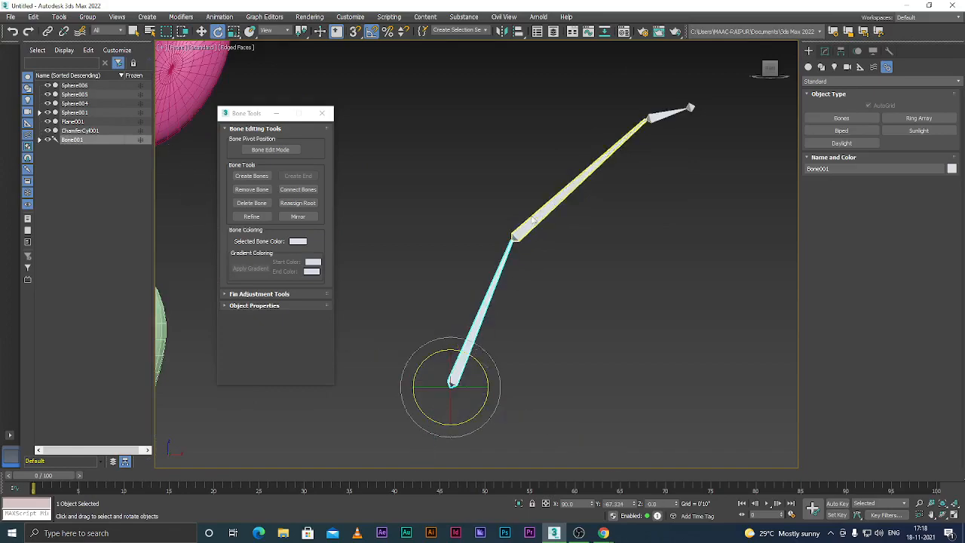
pyautogui.click(533, 219)
pyautogui.moveTo(537, 213); pyautogui.dragTo(538, 207)
pyautogui.click(665, 114)
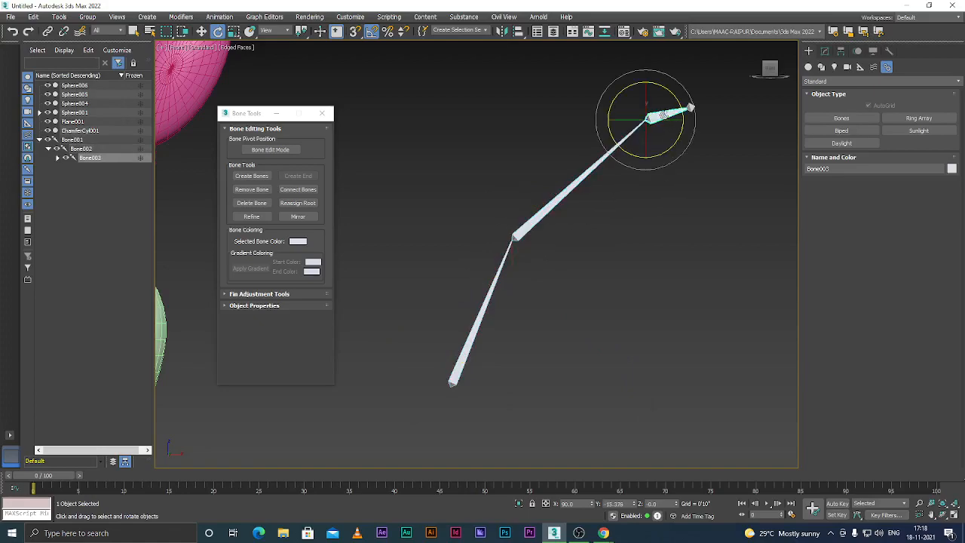
pyautogui.moveTo(680, 101); pyautogui.dragTo(679, 102)
# - Delete the whole bone chain beside the rabbit
pyautogui.click(644, 238)
pyautogui.scroll(-3, 589, 251)
pyautogui.scroll(-5, 589, 255)
pyautogui.scroll(3, 555, 268)
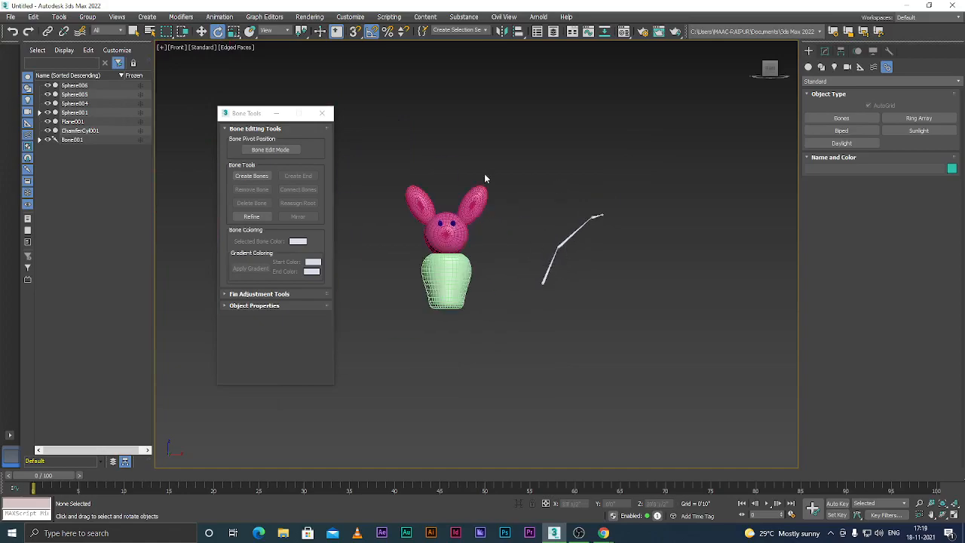
pyautogui.moveTo(516, 166); pyautogui.dragTo(631, 329)
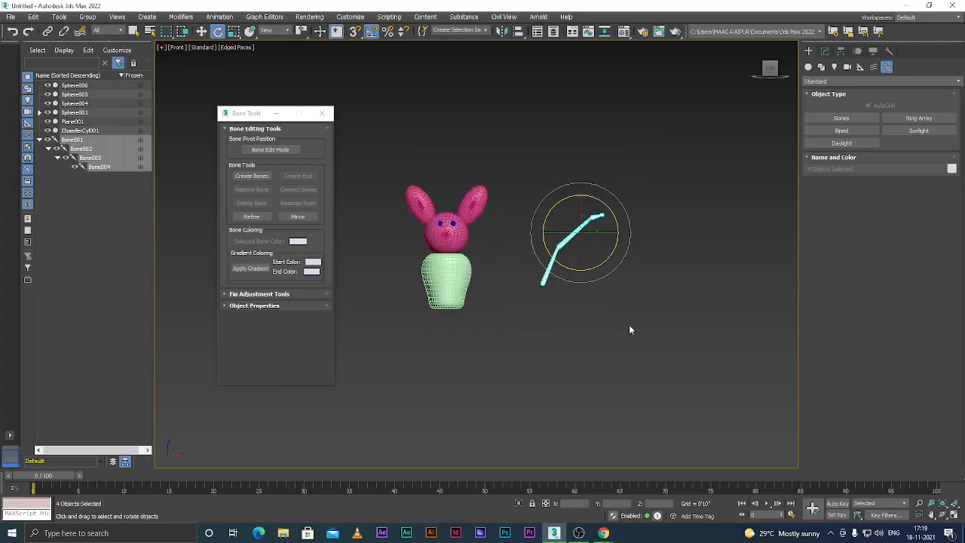
pyautogui.press('Delete')
pyautogui.scroll(-3, 520, 241)
pyautogui.scroll(3, 426, 227)
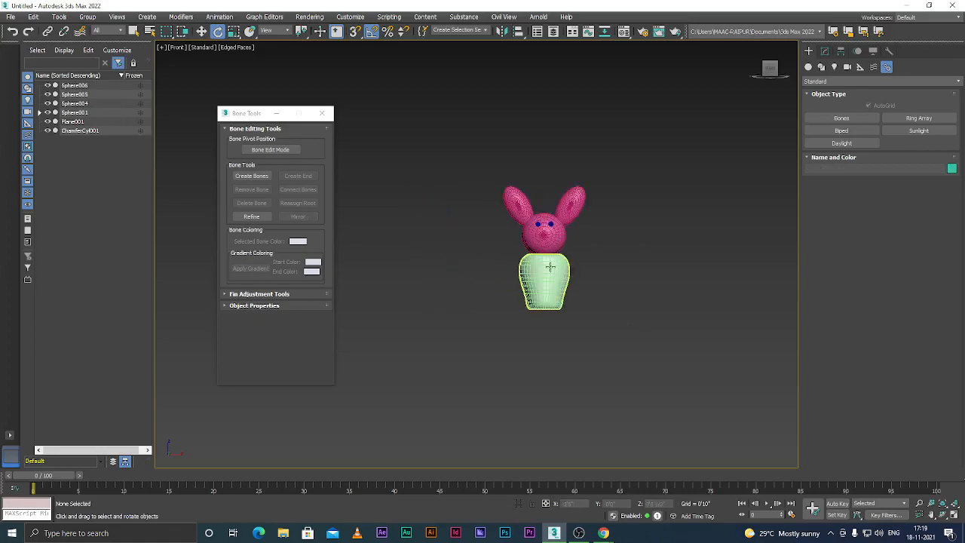
pyautogui.scroll(4, 551, 266)
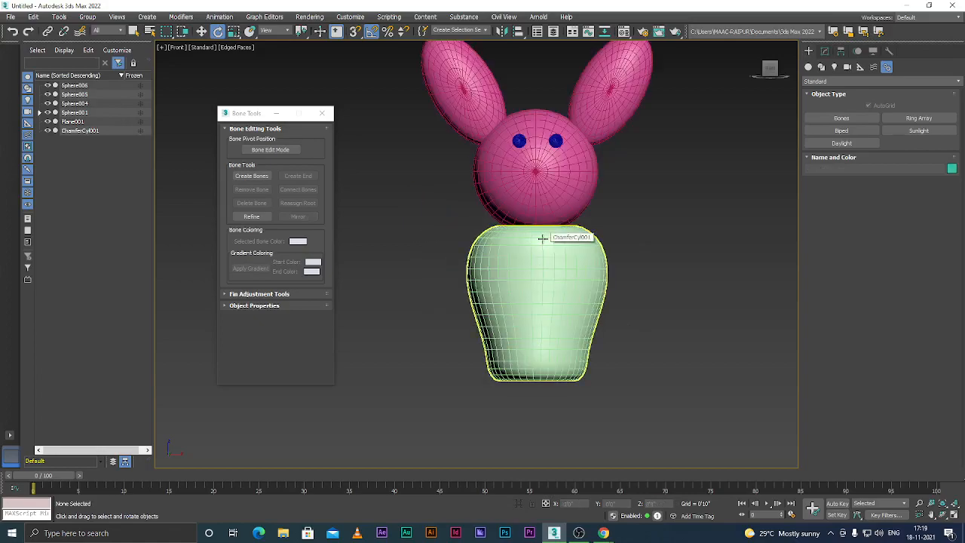
pyautogui.scroll(-3, 542, 238)
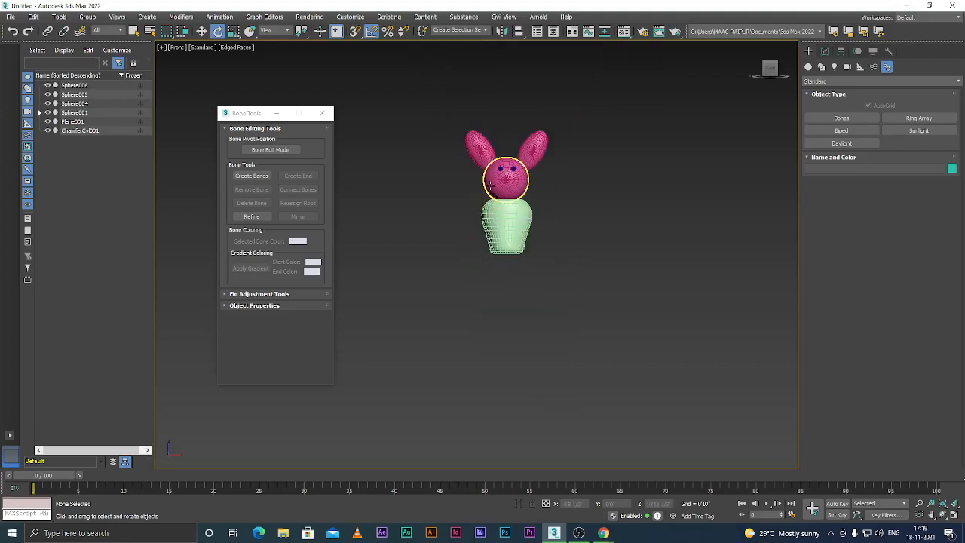
pyautogui.scroll(2, 528, 156)
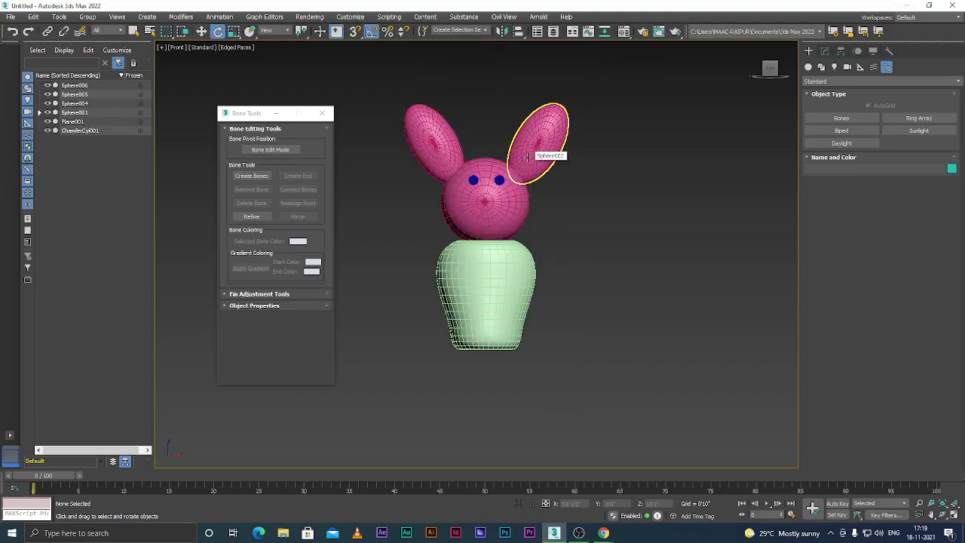
pyautogui.scroll(-3, 527, 156)
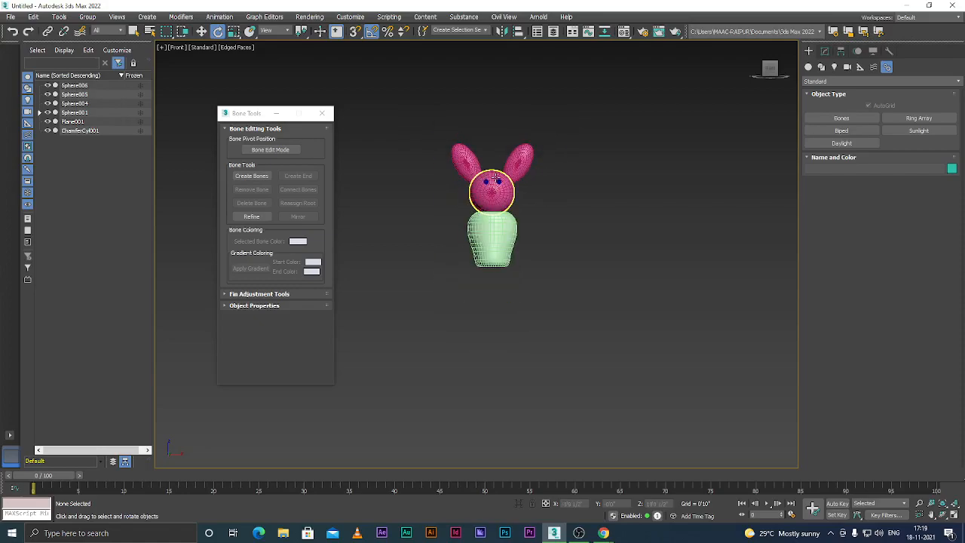
pyautogui.scroll(4, 520, 181)
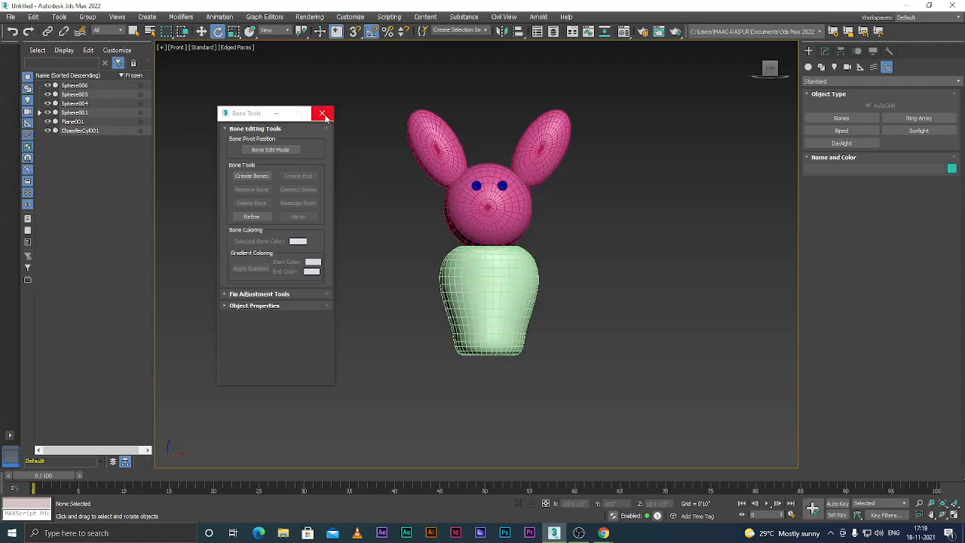
# - Move the Bone Tools window clear of the rabbit and bring up the standard primitives for creation
pyautogui.moveTo(252, 117); pyautogui.dragTo(137, 172)
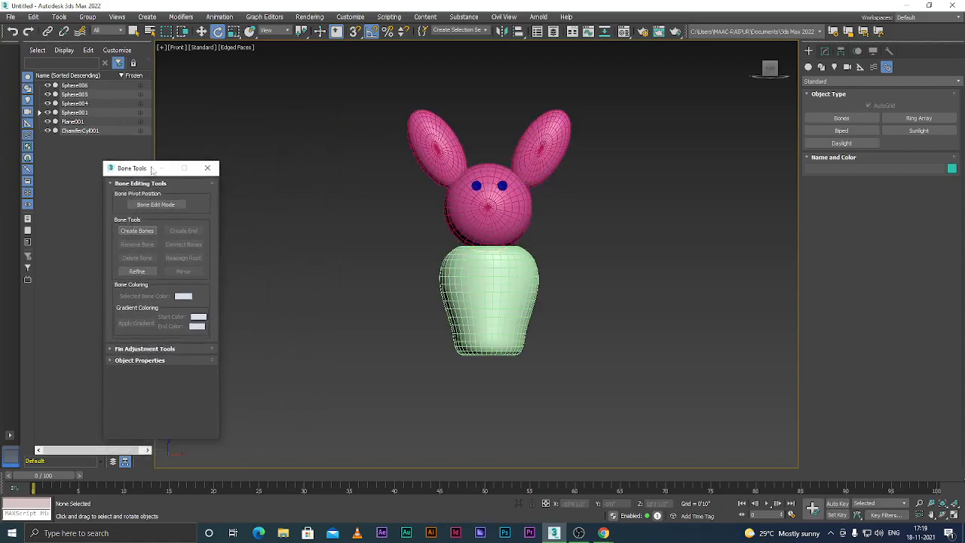
pyautogui.scroll(-3, 563, 193)
pyautogui.scroll(6, 633, 256)
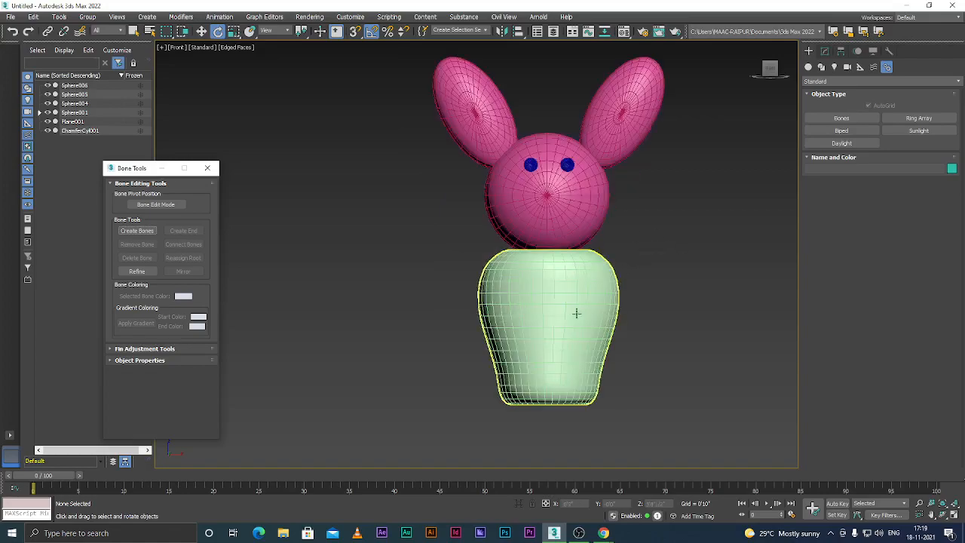
pyautogui.scroll(-5, 580, 317)
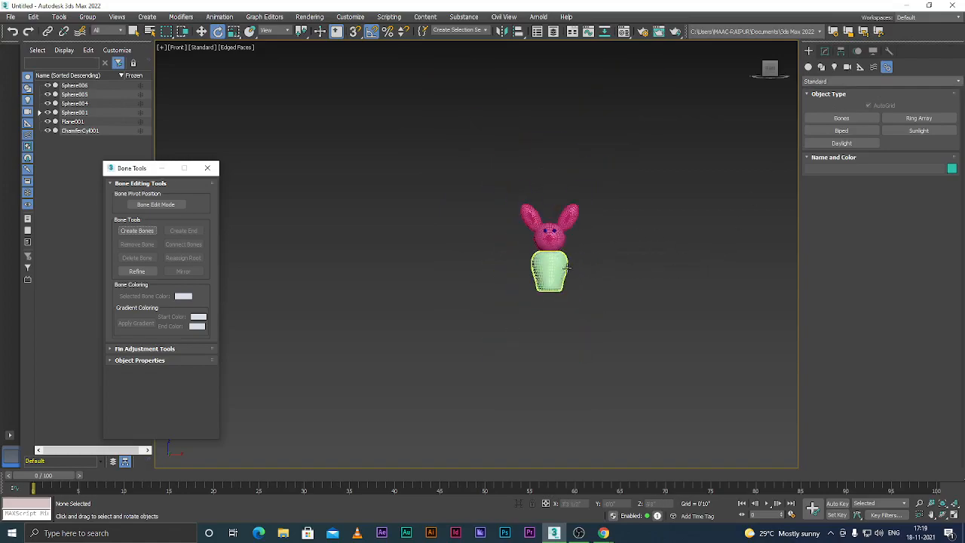
pyautogui.scroll(5, 568, 267)
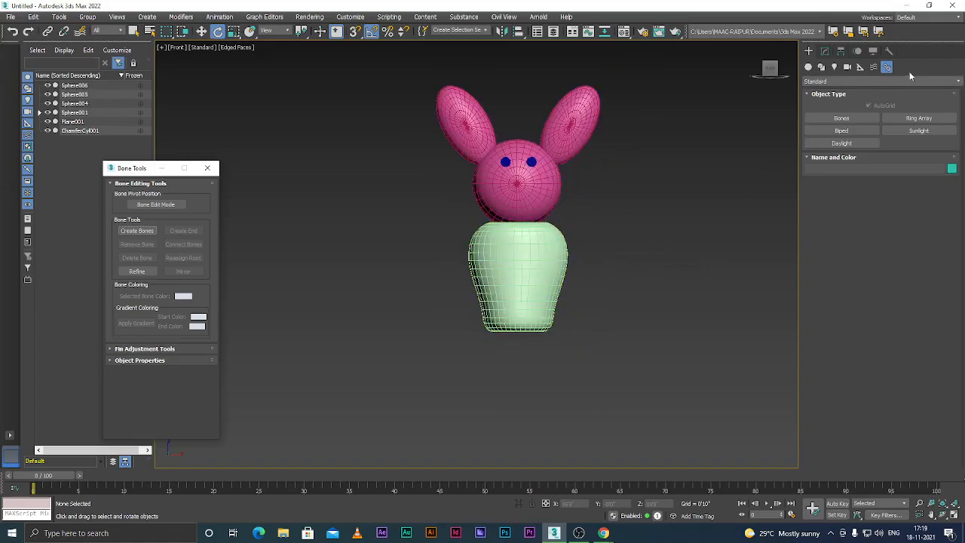
pyautogui.click(809, 67)
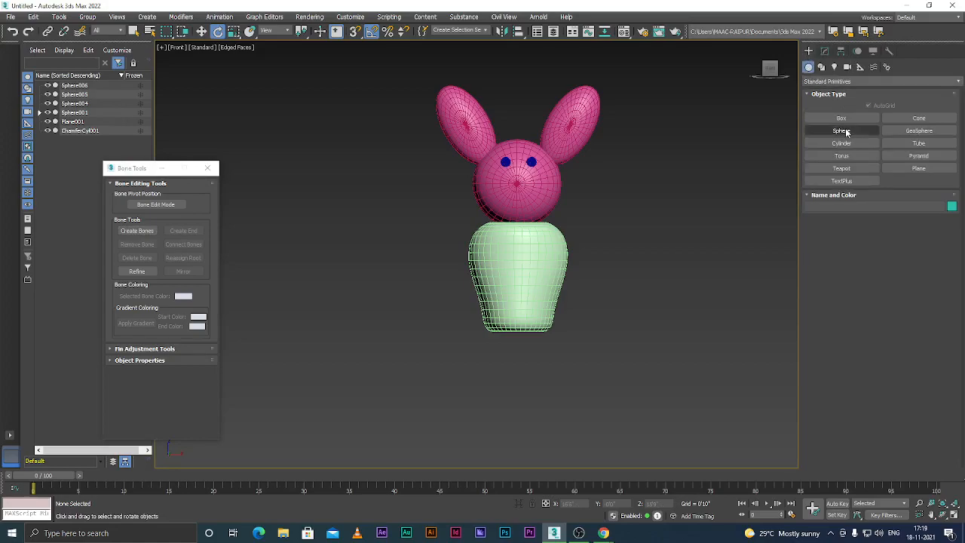
pyautogui.scroll(2, 562, 251)
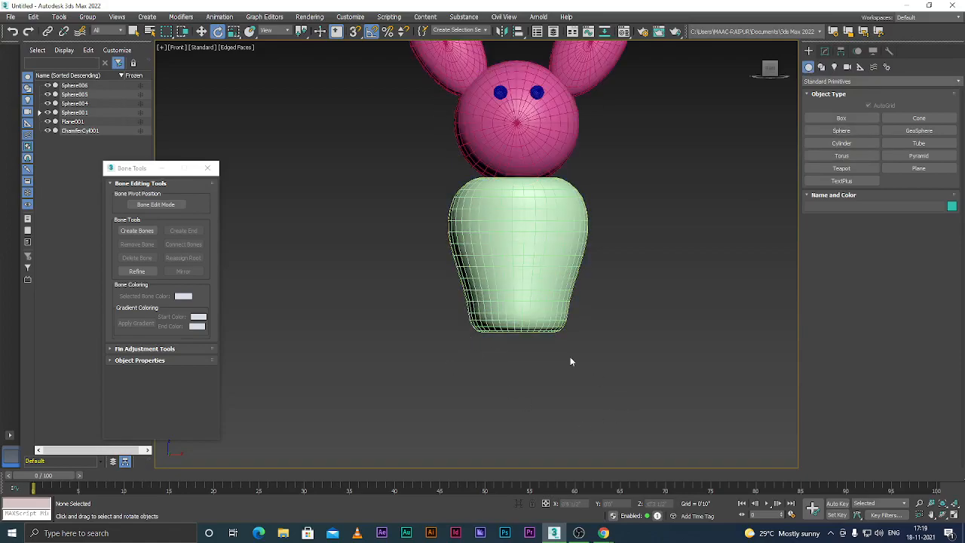
pyautogui.click(842, 132)
pyautogui.scroll(-4, 452, 257)
pyautogui.scroll(2, 442, 274)
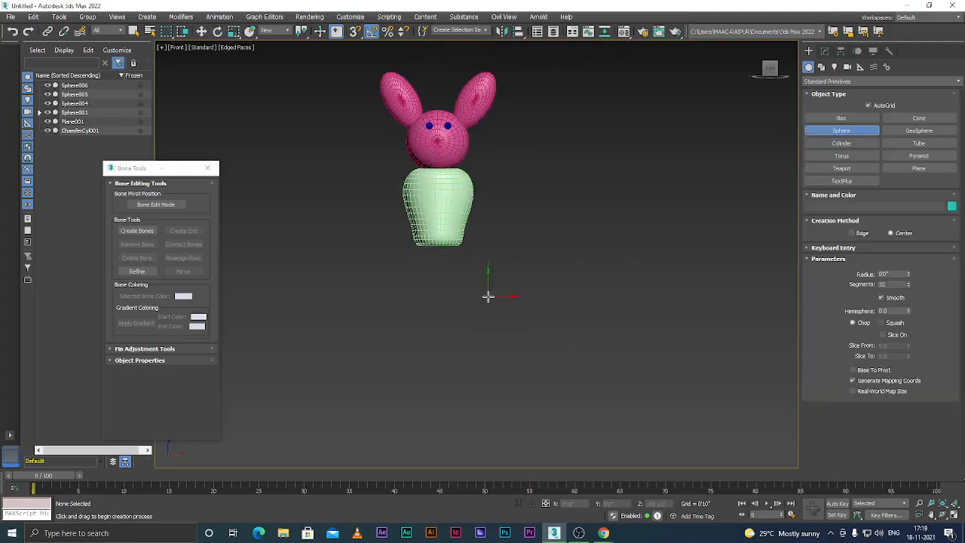
pyautogui.moveTo(472, 315); pyautogui.dragTo(488, 285)
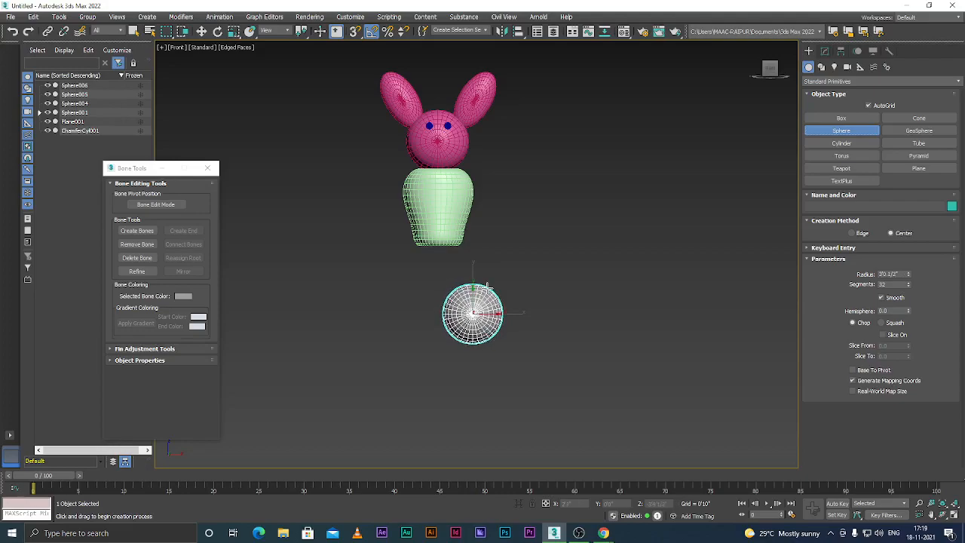
pyautogui.moveTo(487, 286); pyautogui.dragTo(488, 282)
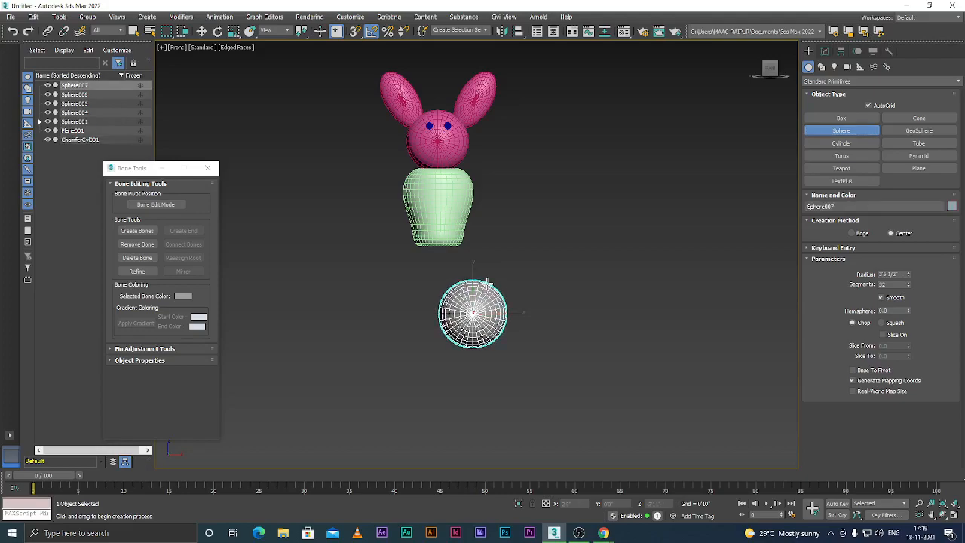
pyautogui.press('w')
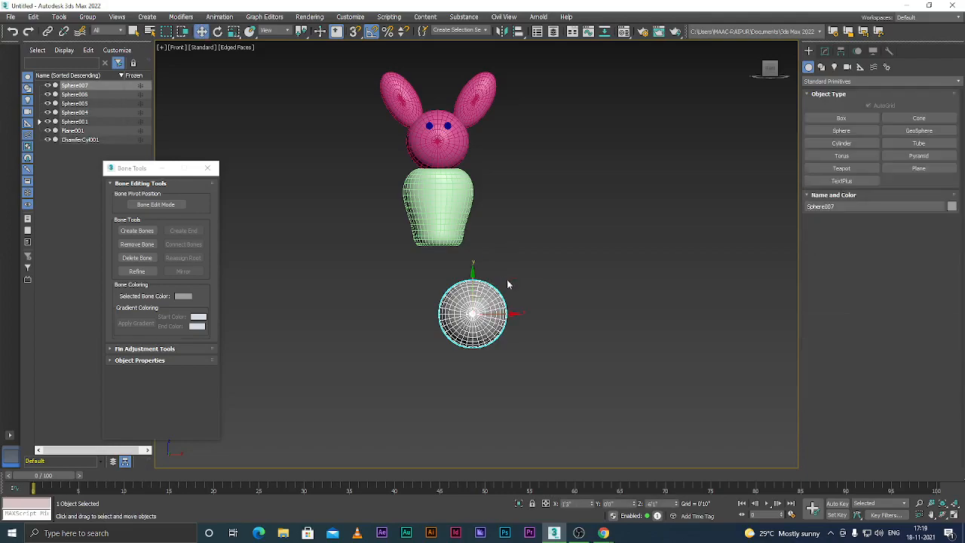
pyautogui.press('Delete')
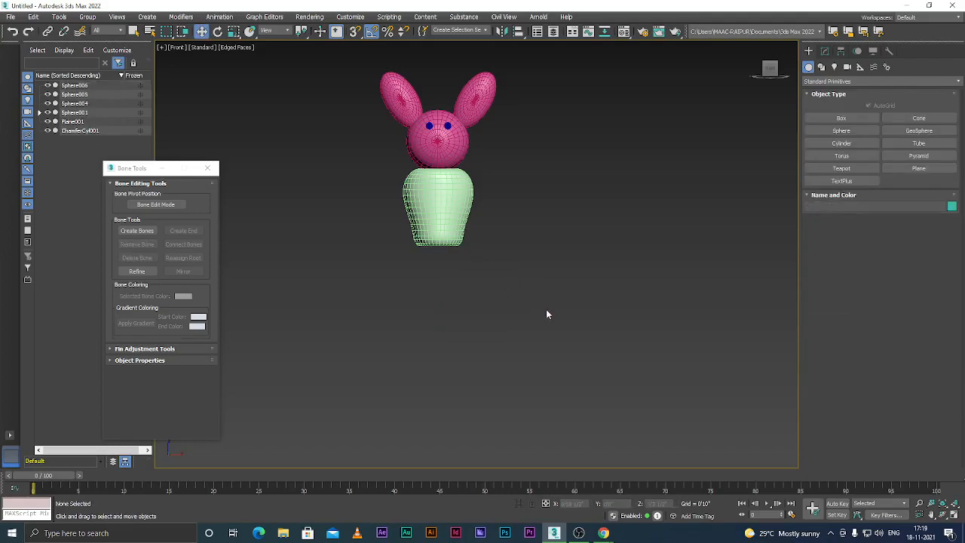
# - In the Top view, create a sphere with a radius of about 2'10" in the empty space beside the rabbit
pyautogui.press('t')
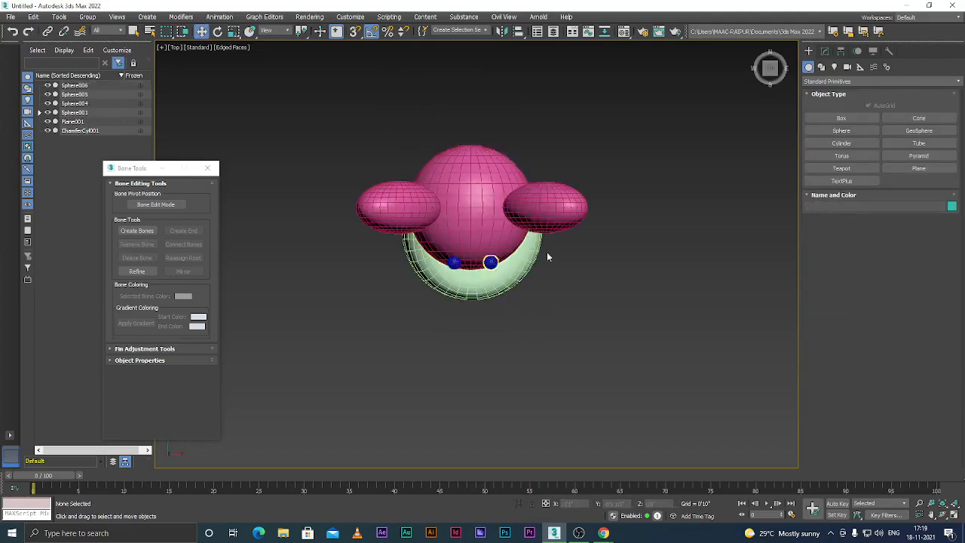
pyautogui.click(842, 131)
pyautogui.scroll(-5, 483, 235)
pyautogui.scroll(4, 595, 238)
pyautogui.moveTo(524, 269); pyautogui.dragTo(539, 231)
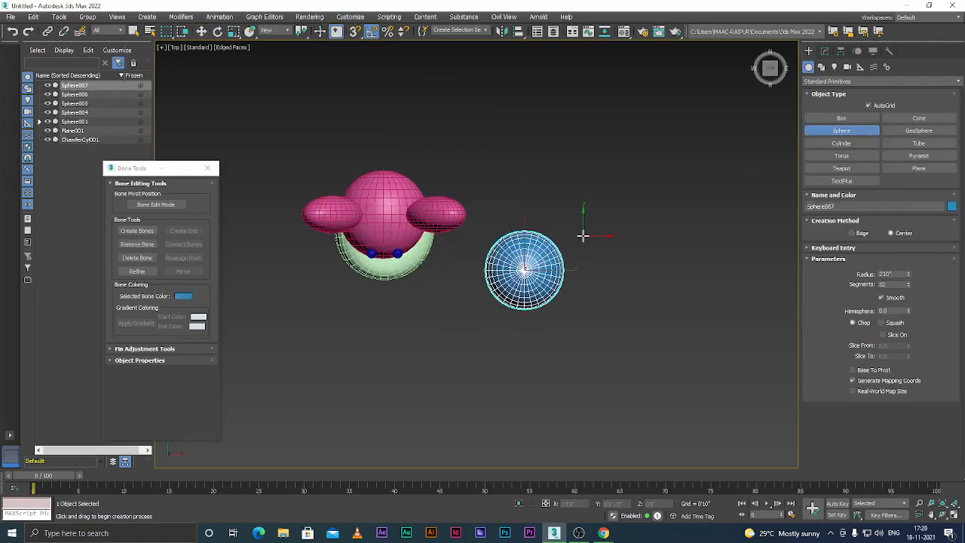
# - In the Front view, move the new sphere horizontally until it sits centred beneath the rabbit's body
pyautogui.press('w')
pyautogui.press('f')
pyautogui.scroll(-2, 535, 258)
pyautogui.scroll(5, 535, 259)
pyautogui.scroll(-4, 512, 246)
pyautogui.scroll(2, 521, 252)
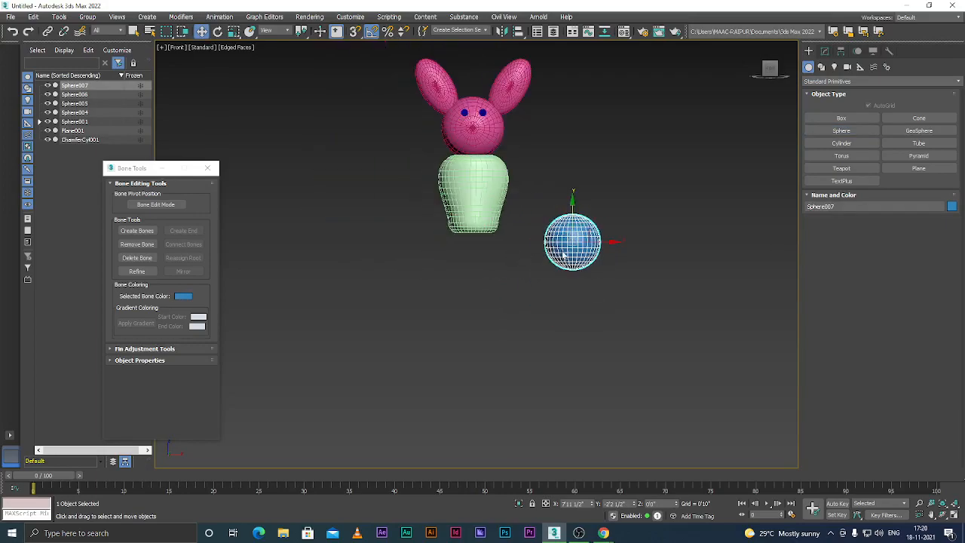
pyautogui.moveTo(591, 242); pyautogui.dragTo(492, 246)
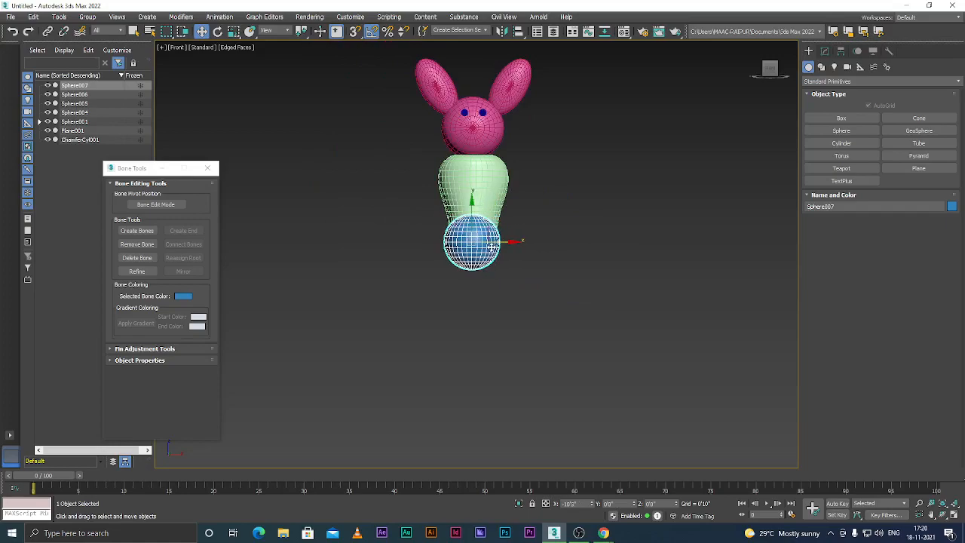
pyautogui.scroll(2, 462, 247)
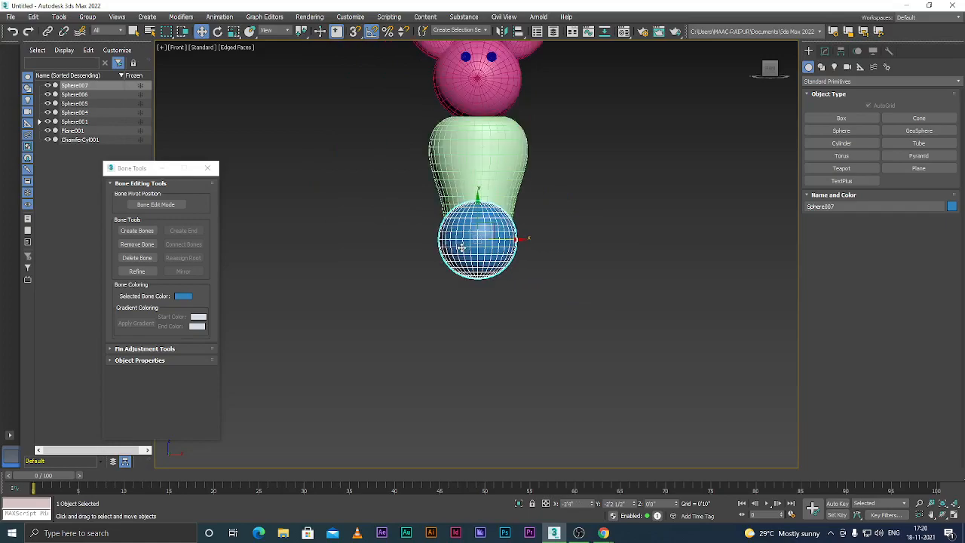
# - In wireframe display, scale the sphere to about 73% in X and Z and centre it on the body's lower edge
pyautogui.press('F3')
pyautogui.scroll(3, 458, 249)
pyautogui.moveTo(498, 208)
pyautogui.mouseDown()
pyautogui.moveTo(498, 197)
pyautogui.moveTo(507, 223)
pyautogui.moveTo(494, 207)
pyautogui.mouseUp()
pyautogui.press('r')
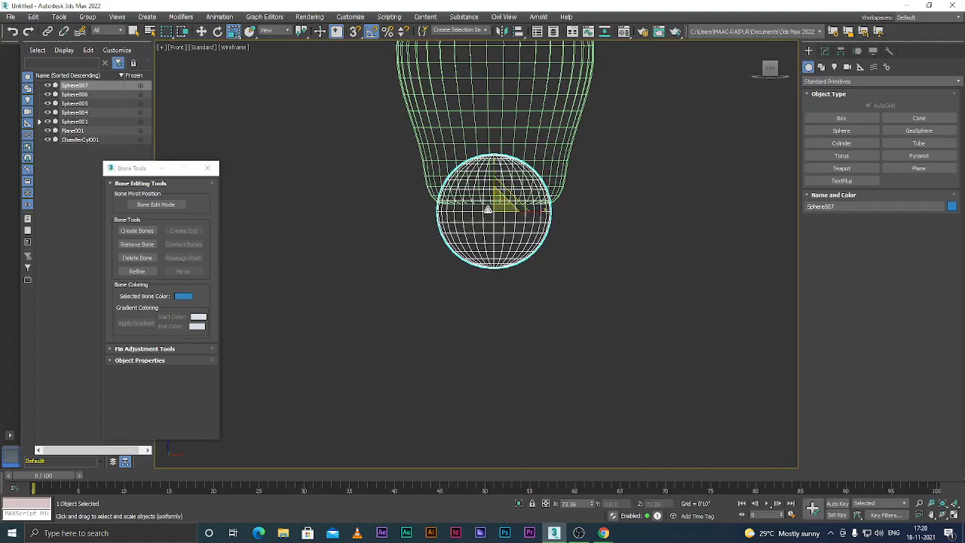
pyautogui.scroll(2, 487, 205)
pyautogui.press('w')
pyautogui.moveTo(502, 191); pyautogui.dragTo(524, 205)
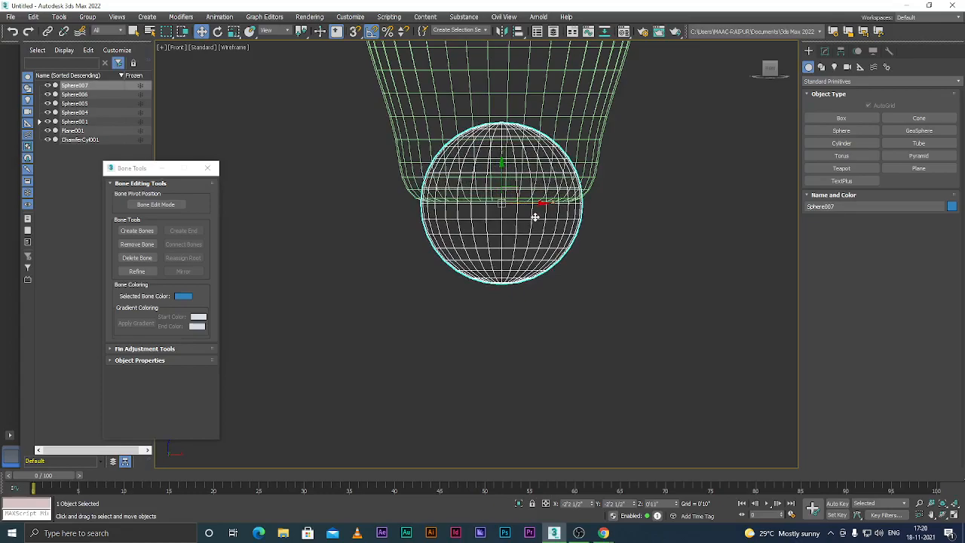
# - In the Top view, scale the sphere along its elongated axis until round, centre it under the body, and check it from the front
pyautogui.press('t')
pyautogui.scroll(-2, 522, 221)
pyautogui.scroll(5, 491, 227)
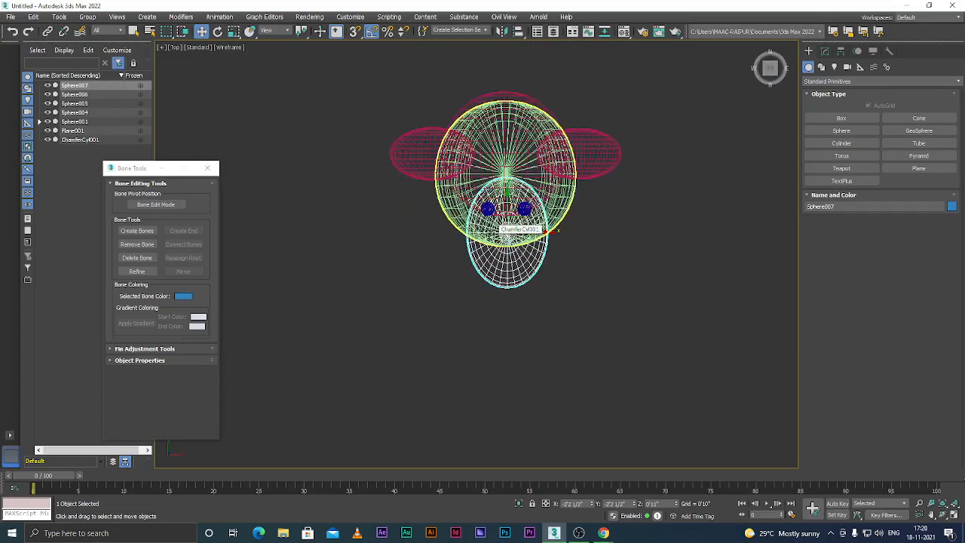
pyautogui.press('r')
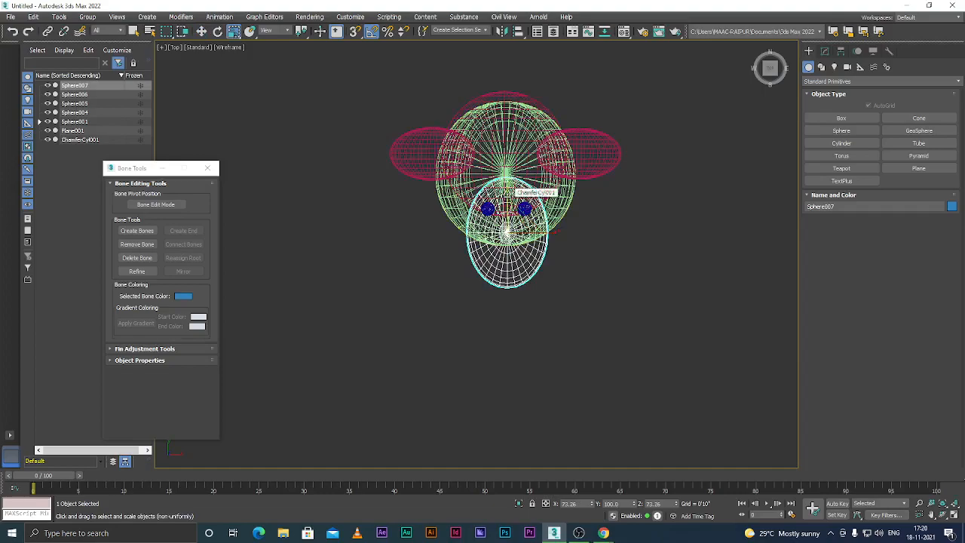
pyautogui.moveTo(508, 180)
pyautogui.mouseDown()
pyautogui.moveTo(508, 206)
pyautogui.moveTo(508, 172)
pyautogui.mouseUp()
pyautogui.press('w')
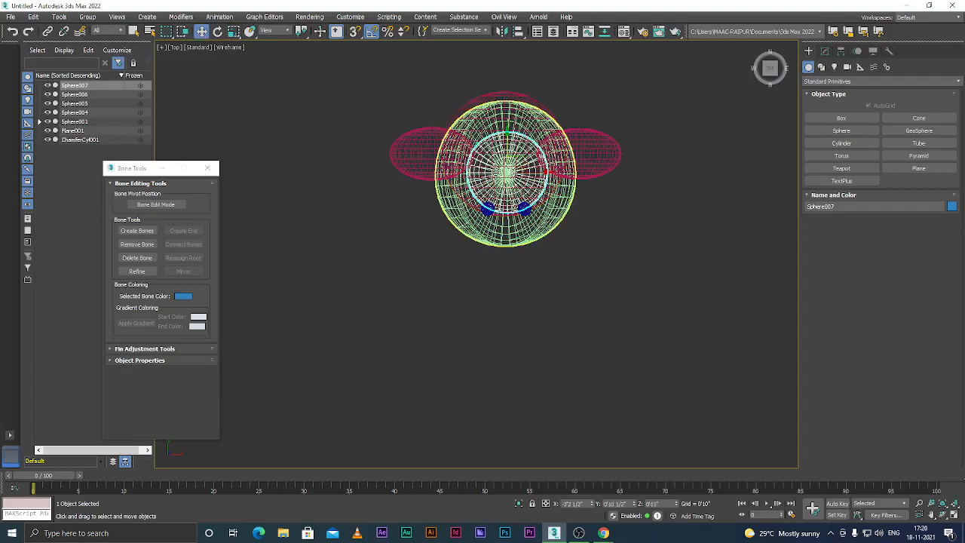
pyautogui.press('f')
pyautogui.scroll(-3, 594, 239)
pyautogui.scroll(3, 594, 239)
pyautogui.click(594, 239)
pyautogui.click(511, 227)
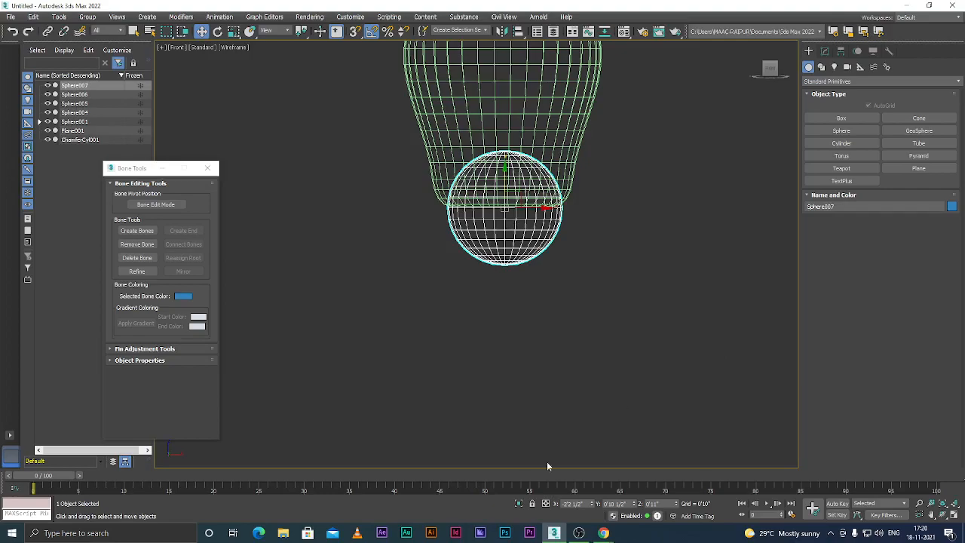
# - Switch to the Google Meet call in Chrome and admit the waiting participant
pyautogui.moveTo(576, 536)
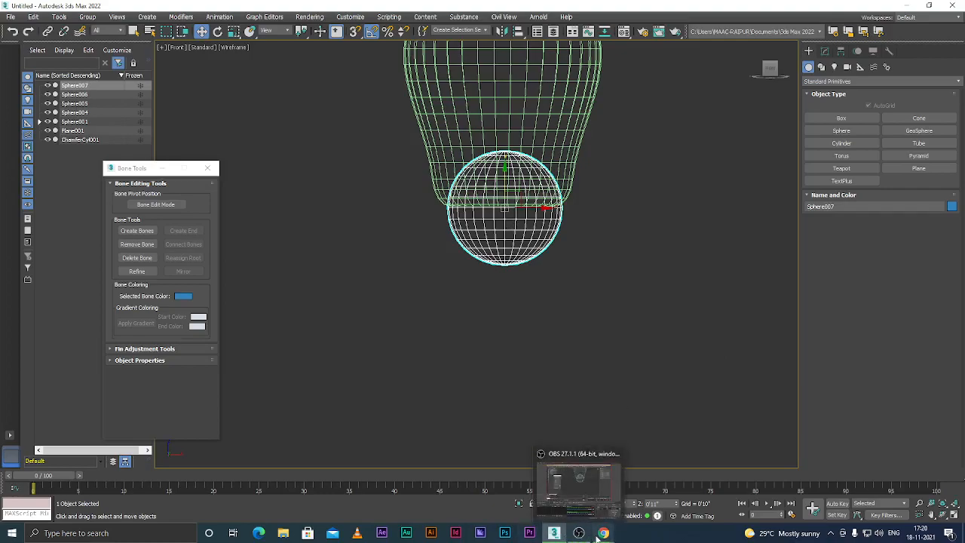
pyautogui.click(574, 504)
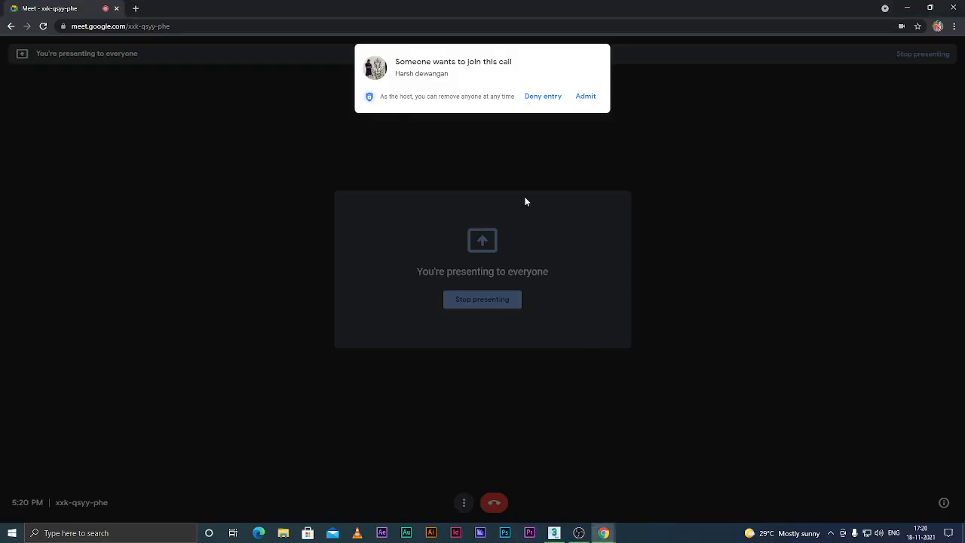
pyautogui.click(583, 97)
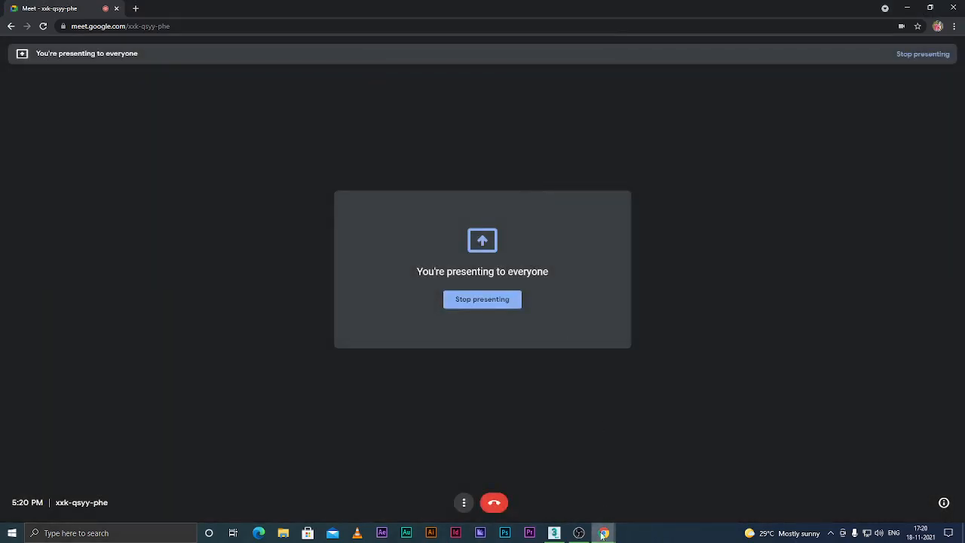
# - Look through the general settings of the Google Meet call and close them
pyautogui.moveTo(603, 533)
pyautogui.click(464, 502)
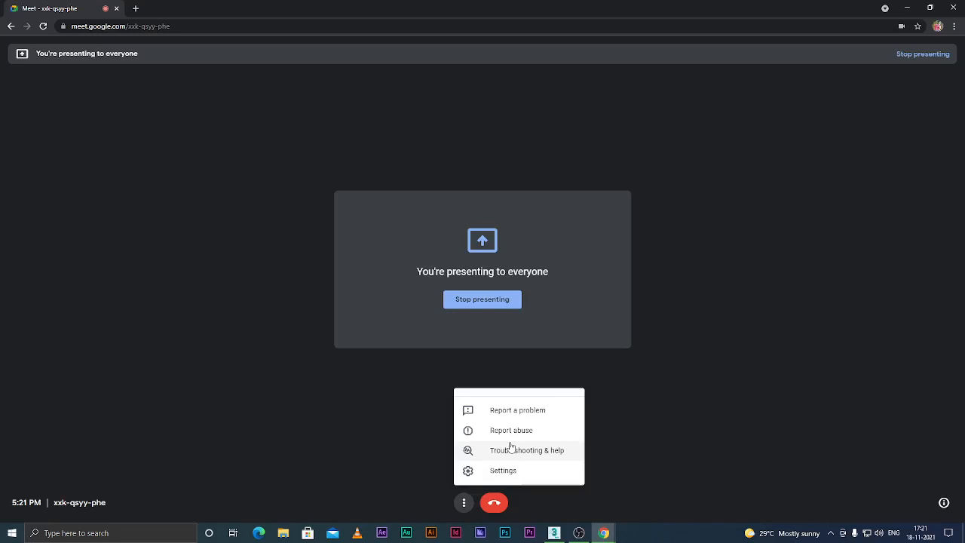
pyautogui.click(510, 471)
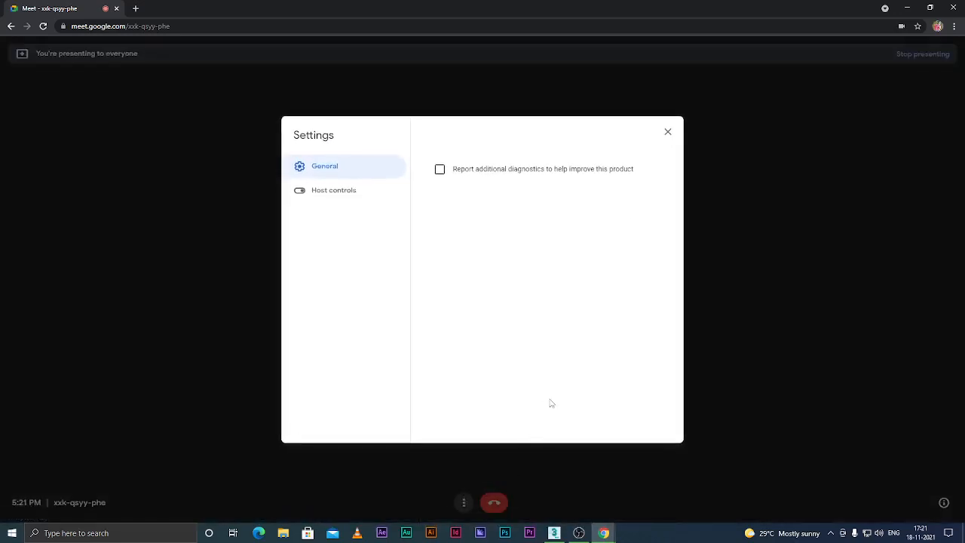
pyautogui.click(668, 132)
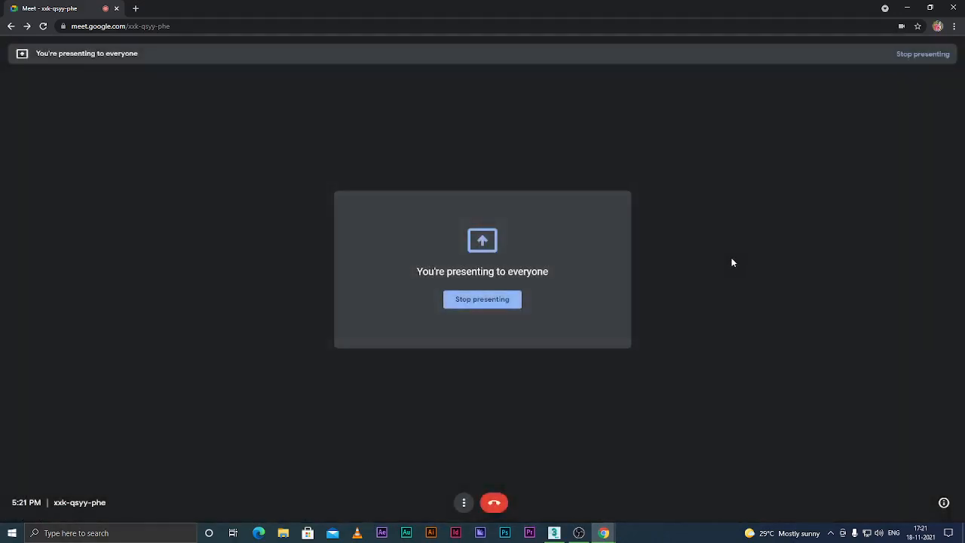
# - Reload the meeting page and rejoin the call
pyautogui.click(43, 26)
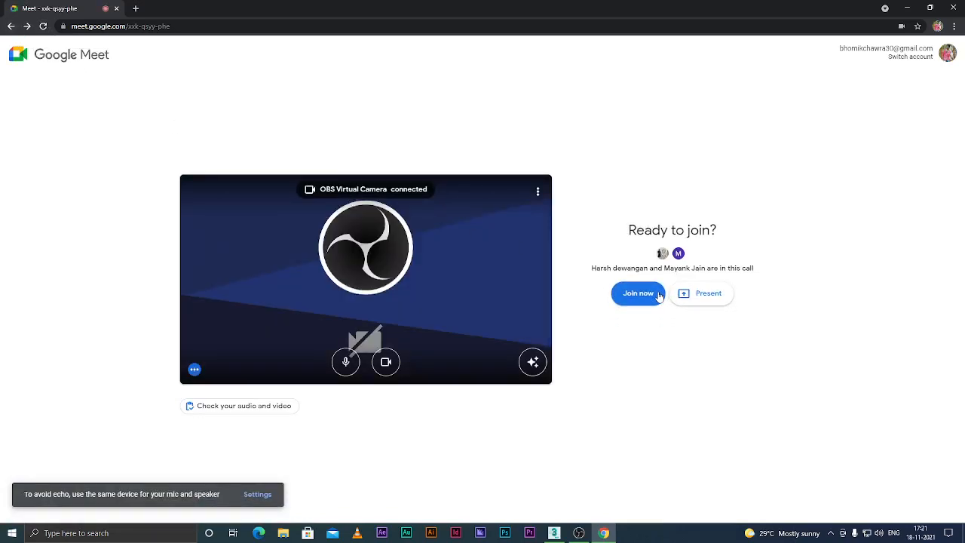
pyautogui.click(651, 296)
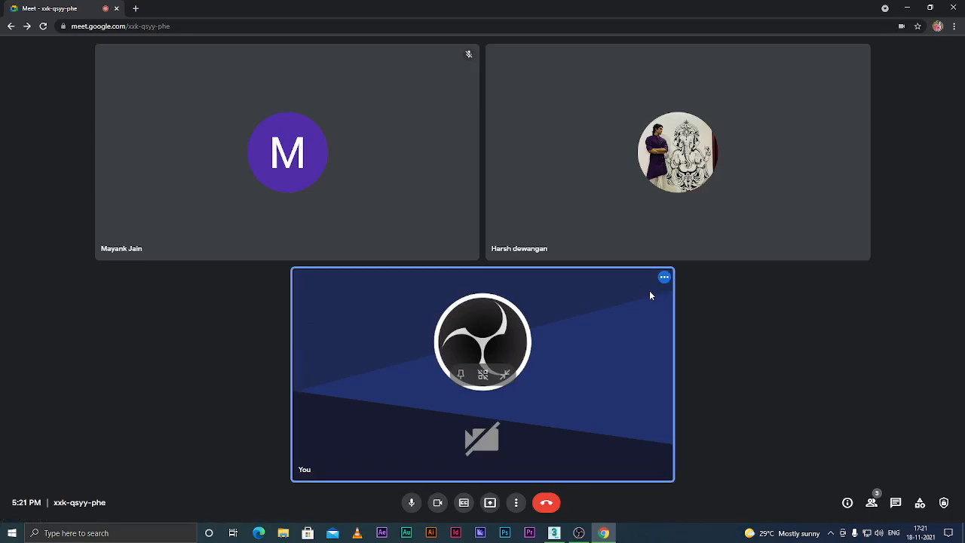
# - Present the entire screen to the meeting participants
pyautogui.click(490, 503)
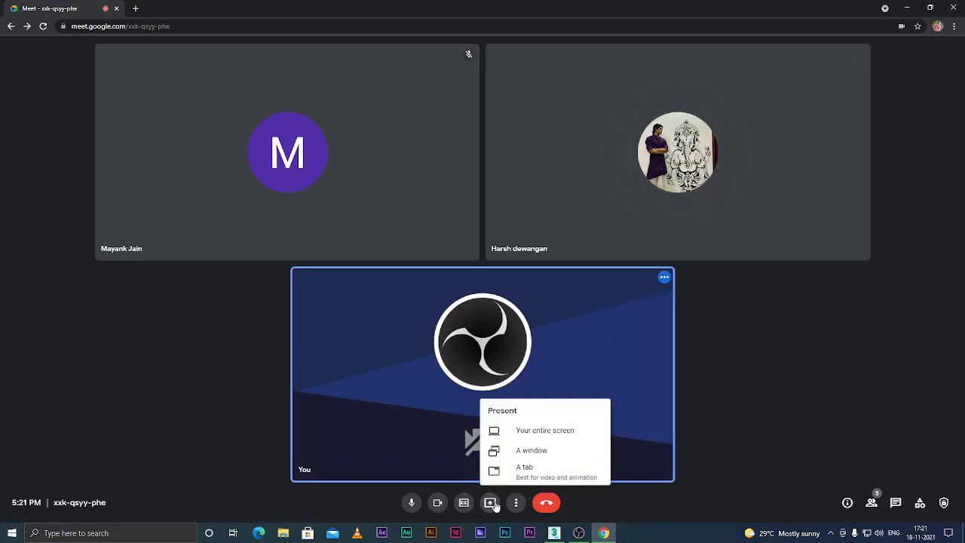
pyautogui.click(561, 435)
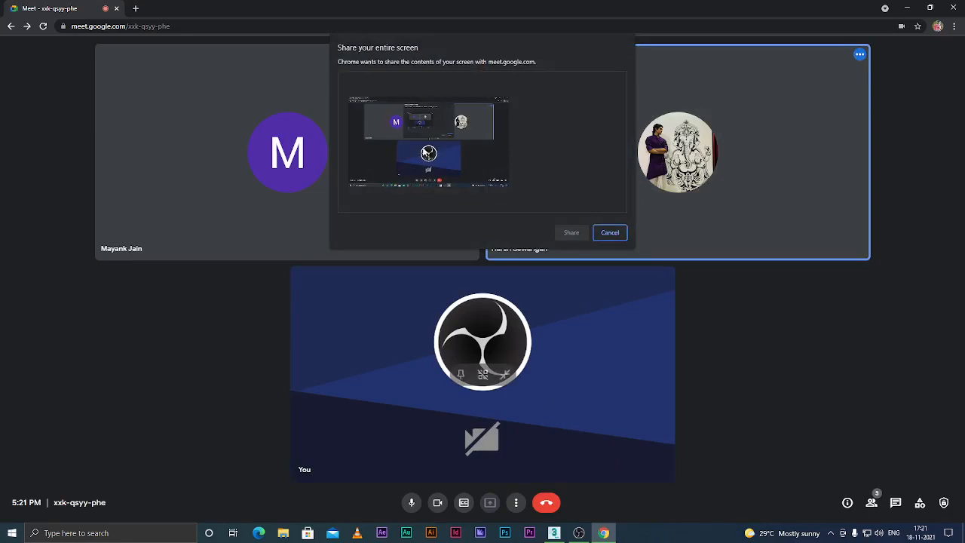
pyautogui.click(427, 153)
pyautogui.click(572, 233)
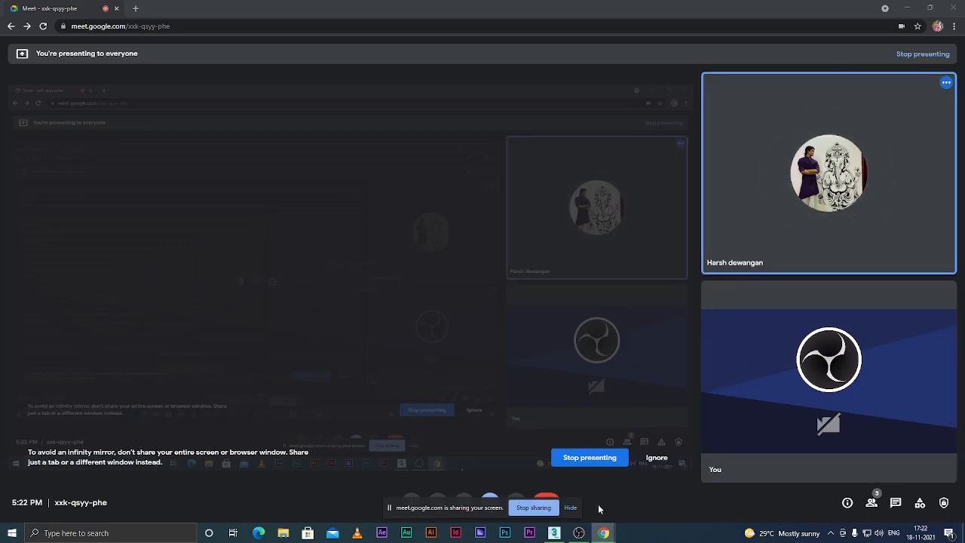
# - Switch back to 3ds Max and return the Front view from wireframe to shaded display with edged faces
pyautogui.click(555, 533)
pyautogui.scroll(-5, 543, 302)
pyautogui.scroll(6, 520, 264)
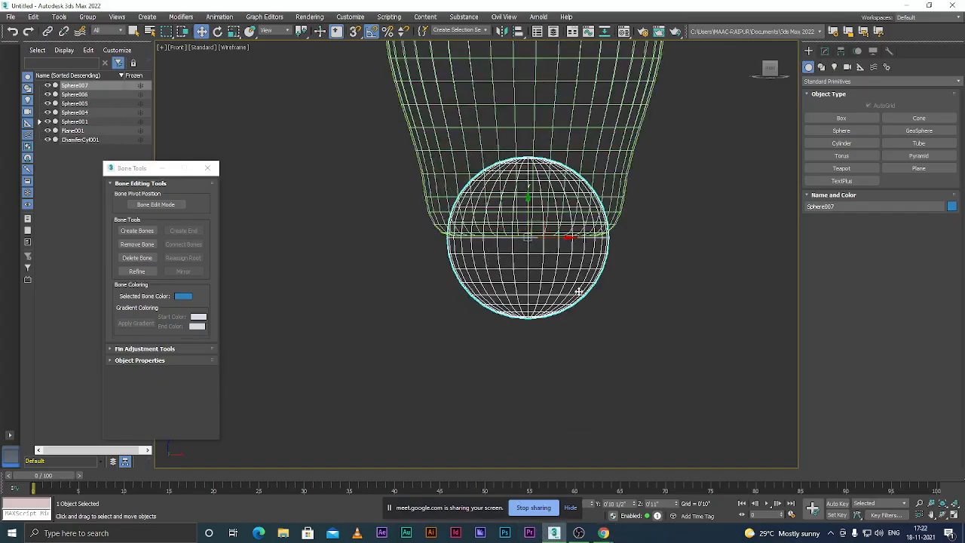
pyautogui.press('F3')
pyautogui.scroll(-3, 509, 260)
pyautogui.scroll(3, 550, 199)
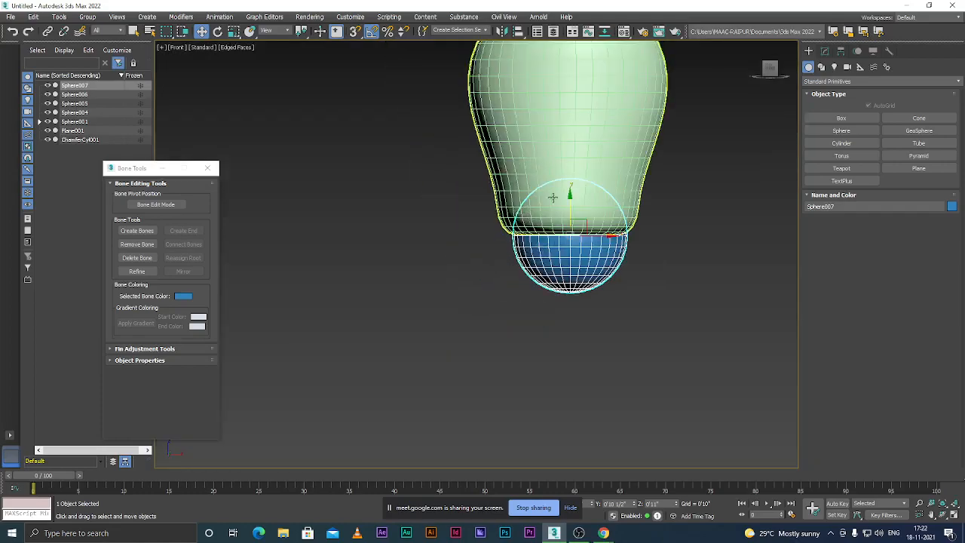
# - Check the screen recording in OBS and return to the 3ds Max scene
pyautogui.click(579, 533)
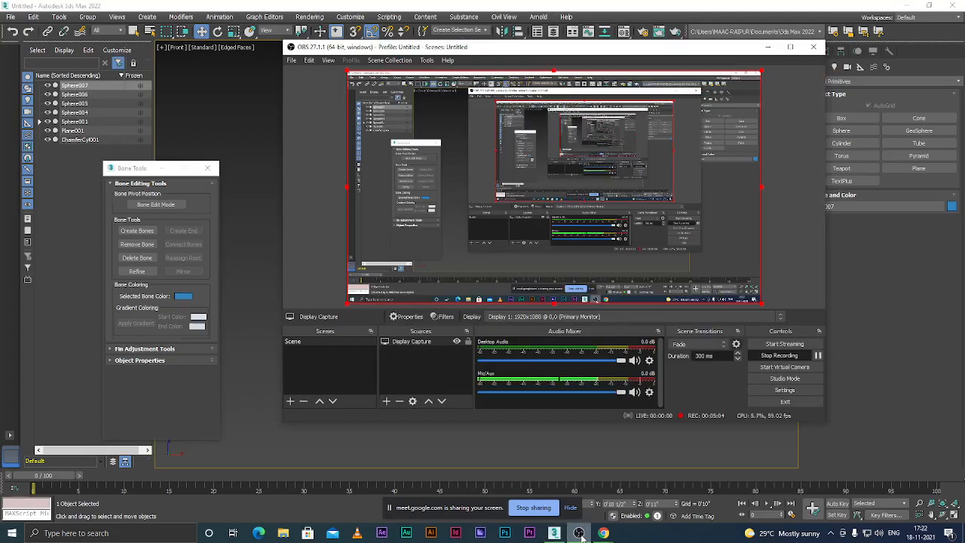
pyautogui.click(579, 533)
# - Nudge the blue sphere slightly downward so it sticks out from the bottom of the green body
pyautogui.scroll(-4, 500, 309)
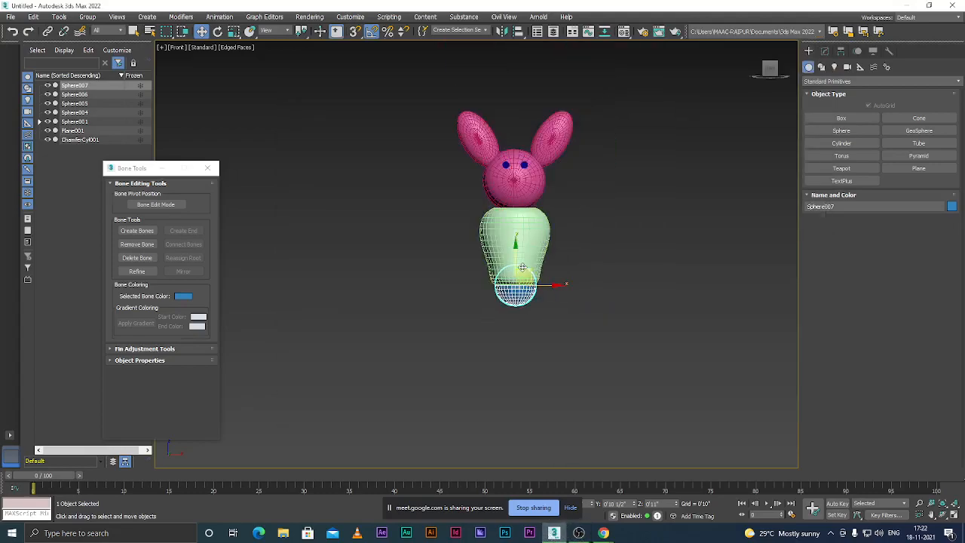
pyautogui.scroll(4, 515, 285)
pyautogui.scroll(-4, 499, 258)
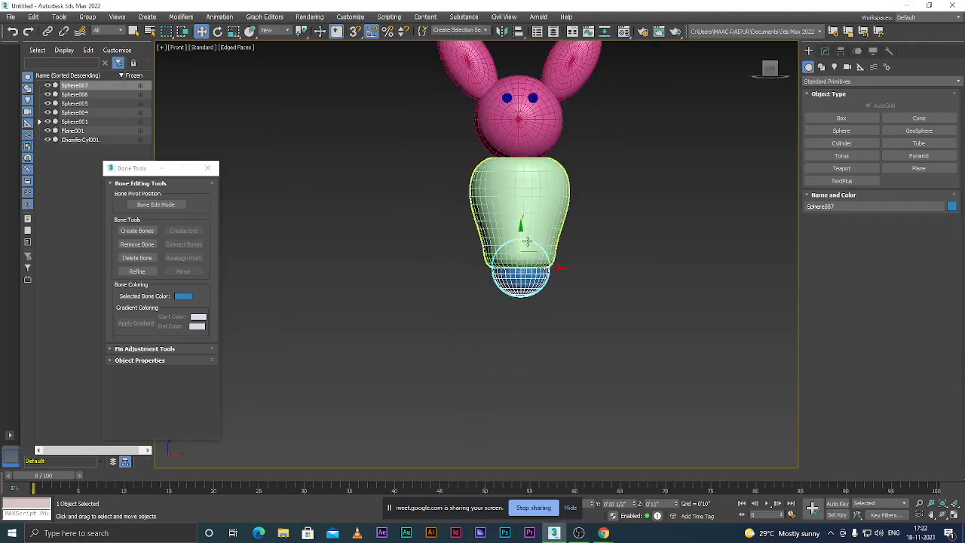
pyautogui.moveTo(521, 241)
pyautogui.mouseDown()
pyautogui.moveTo(521, 270)
pyautogui.moveTo(521, 231)
pyautogui.mouseUp()
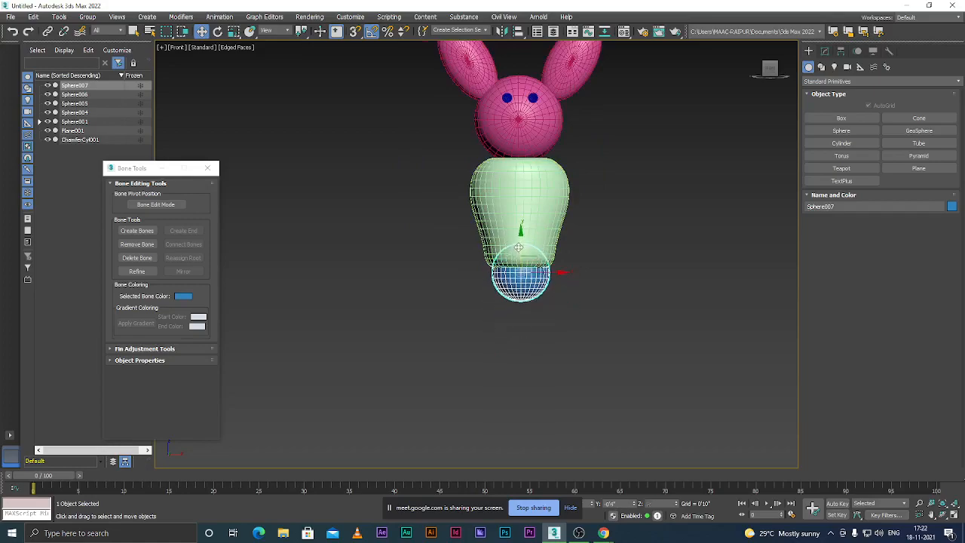
pyautogui.click(586, 239)
# - Join the blue sphere to the green body as an operand of a Boolean compound object with the Union operation
pyautogui.click(523, 246)
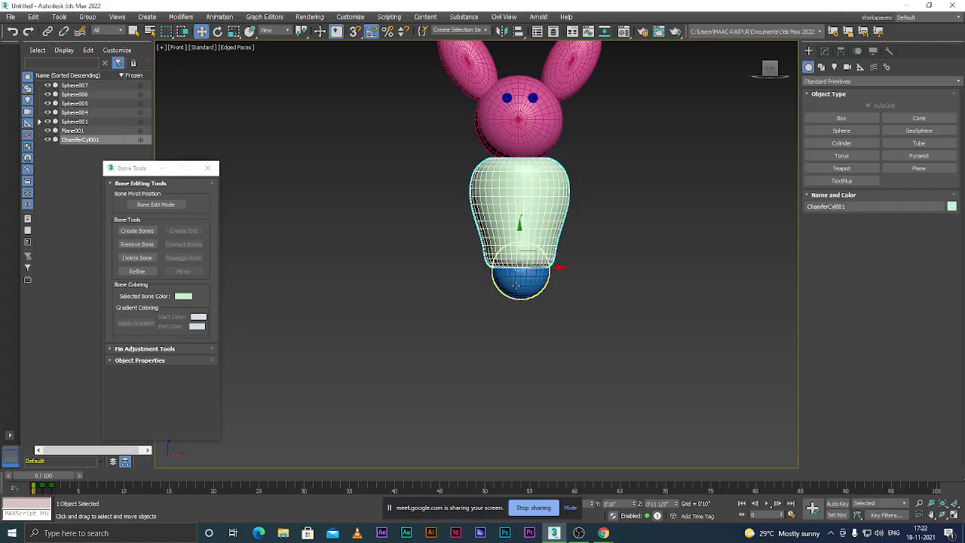
pyautogui.scroll(-2, 517, 283)
pyautogui.scroll(2, 525, 250)
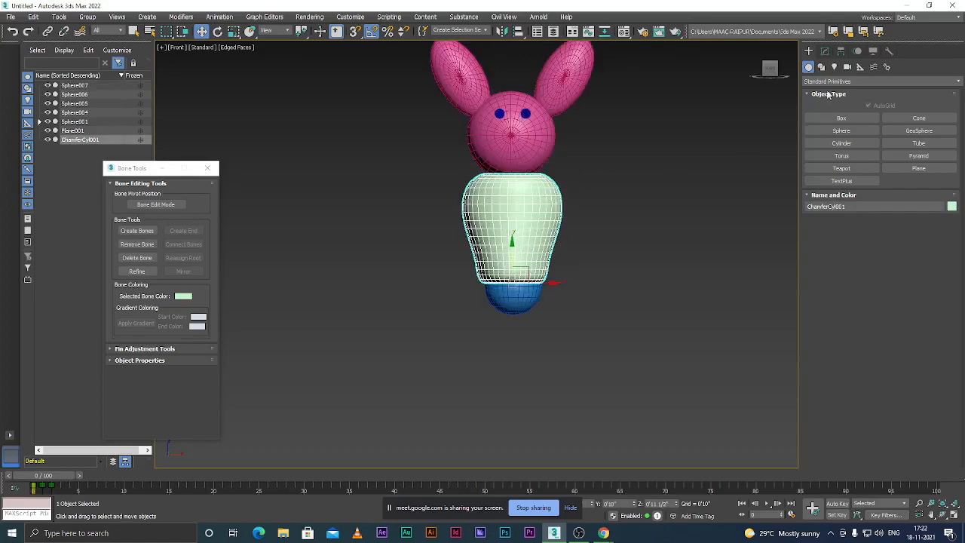
pyautogui.click(826, 82)
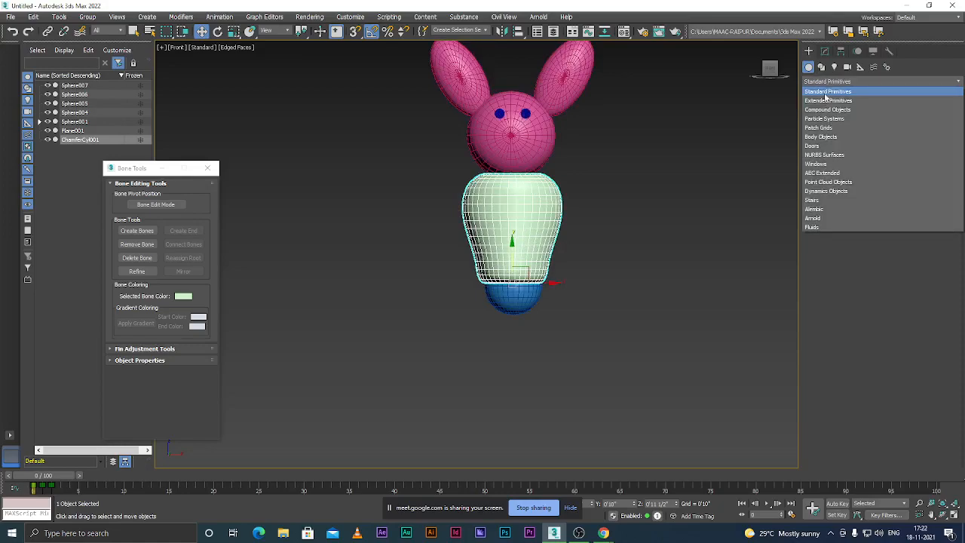
pyautogui.click(822, 109)
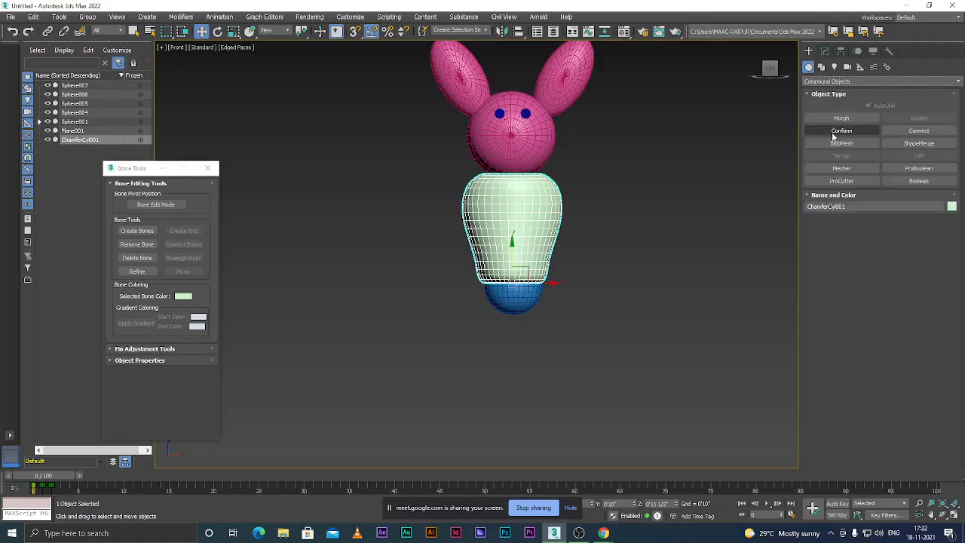
pyautogui.click(908, 181)
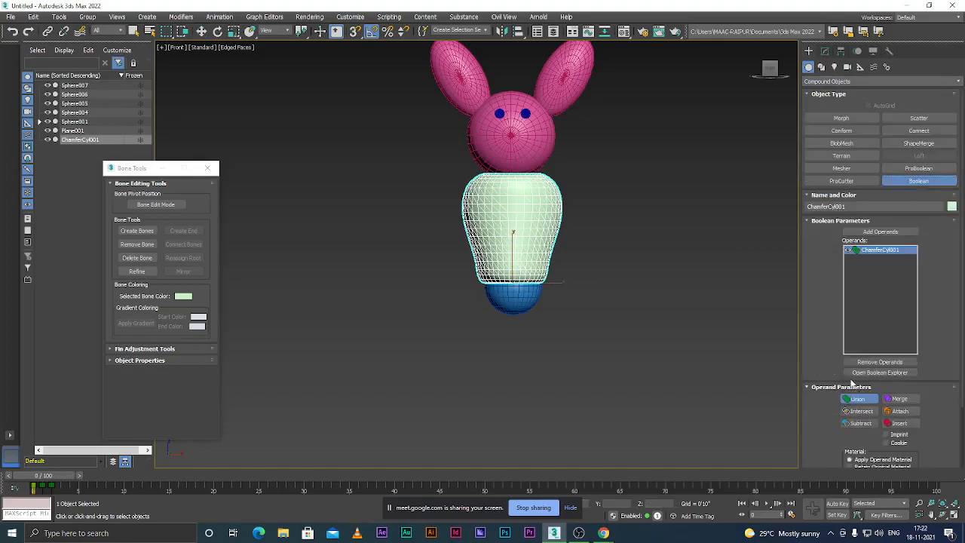
pyautogui.click(879, 232)
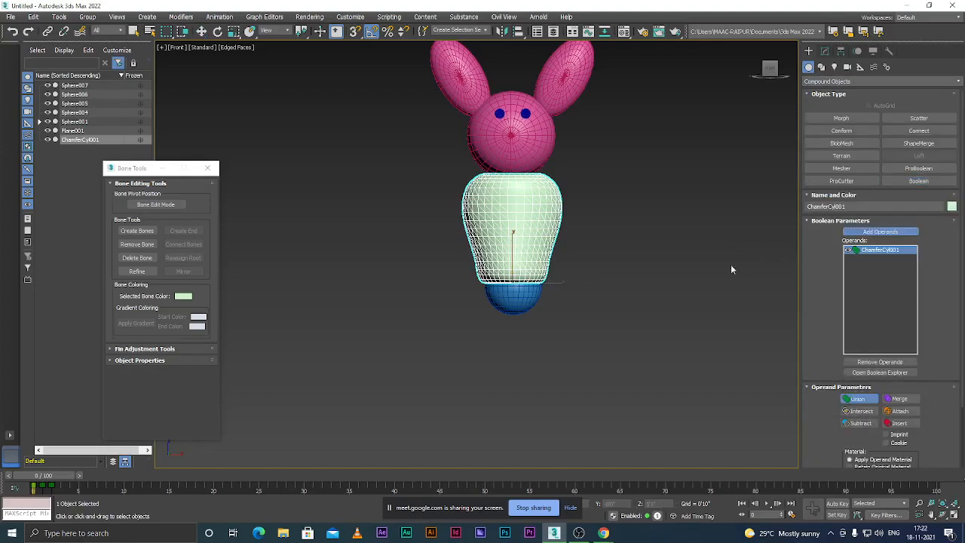
pyautogui.scroll(2, 516, 299)
pyautogui.click(516, 299)
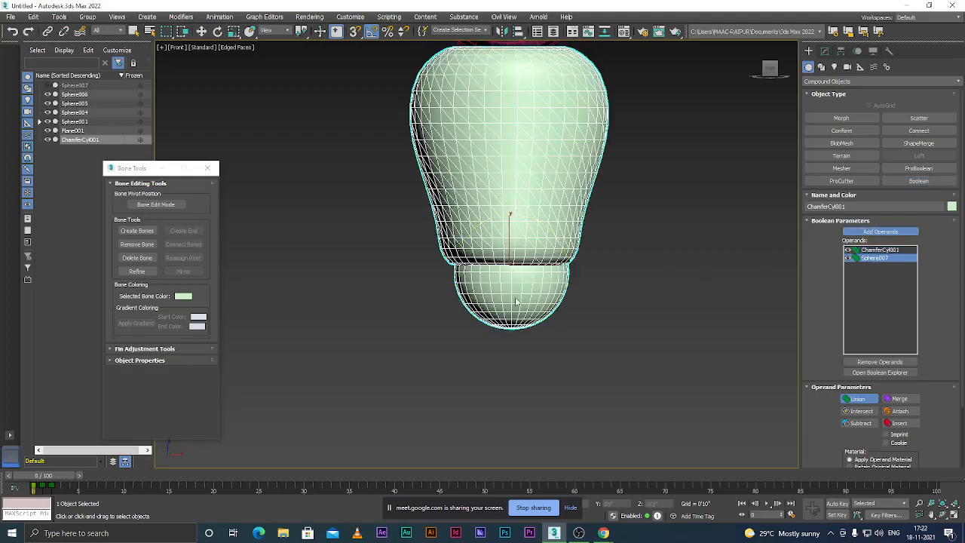
pyautogui.scroll(-1, 516, 300)
pyautogui.scroll(-5, 516, 299)
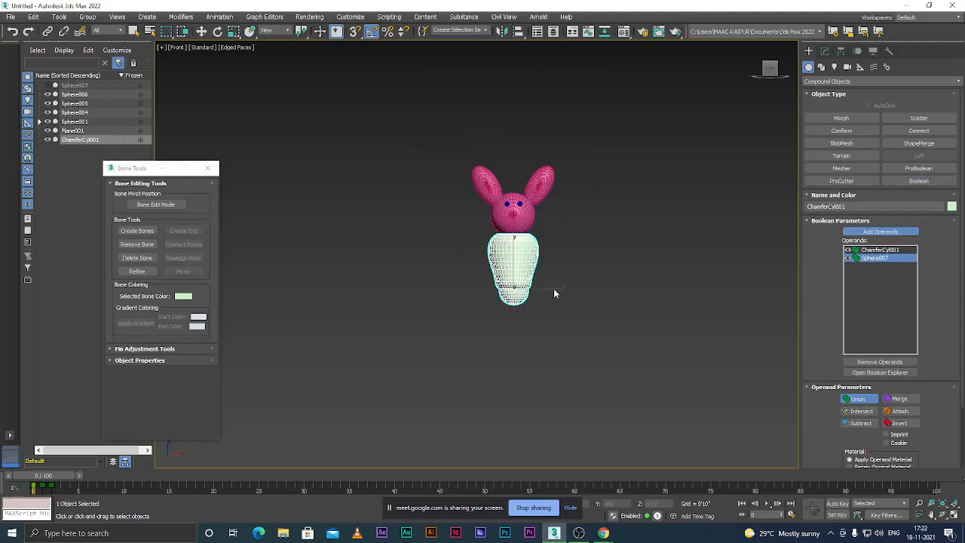
pyautogui.press('w')
# - Examine the mesh of the joined body and the head in wireframe, and restore the shaded display
pyautogui.scroll(3, 517, 277)
pyautogui.scroll(3, 512, 285)
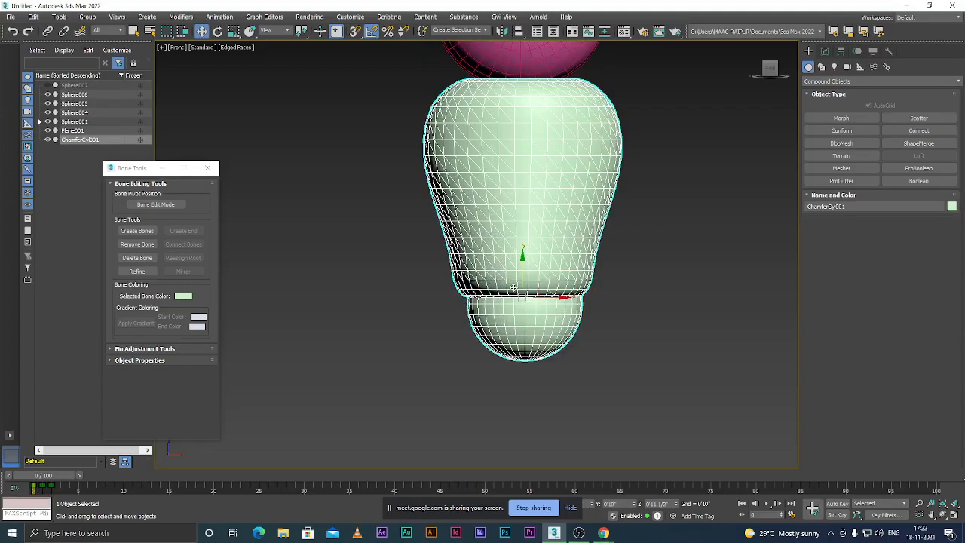
pyautogui.scroll(-5, 497, 256)
pyautogui.press('F3')
pyautogui.scroll(4, 502, 257)
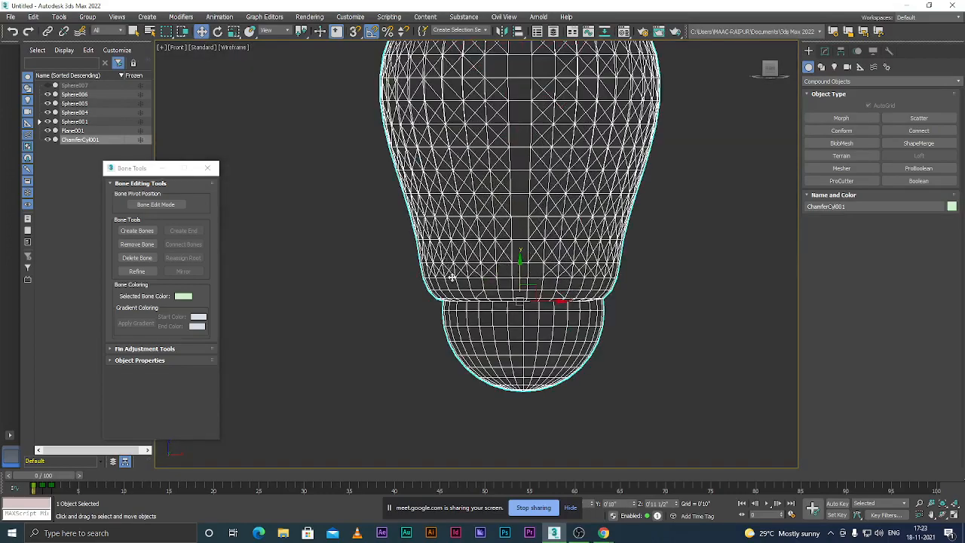
pyautogui.scroll(-6, 581, 222)
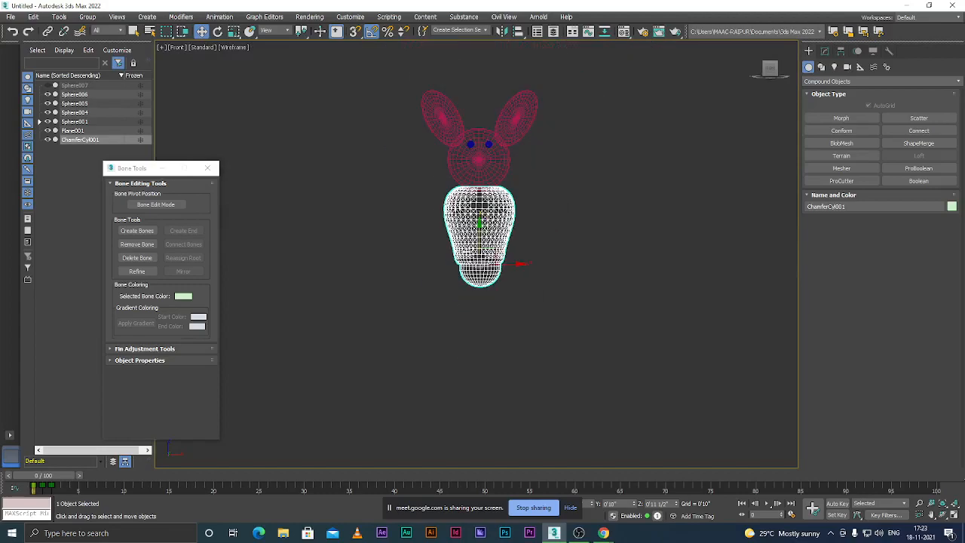
pyautogui.click(595, 213)
pyautogui.scroll(3, 486, 195)
pyautogui.click(486, 196)
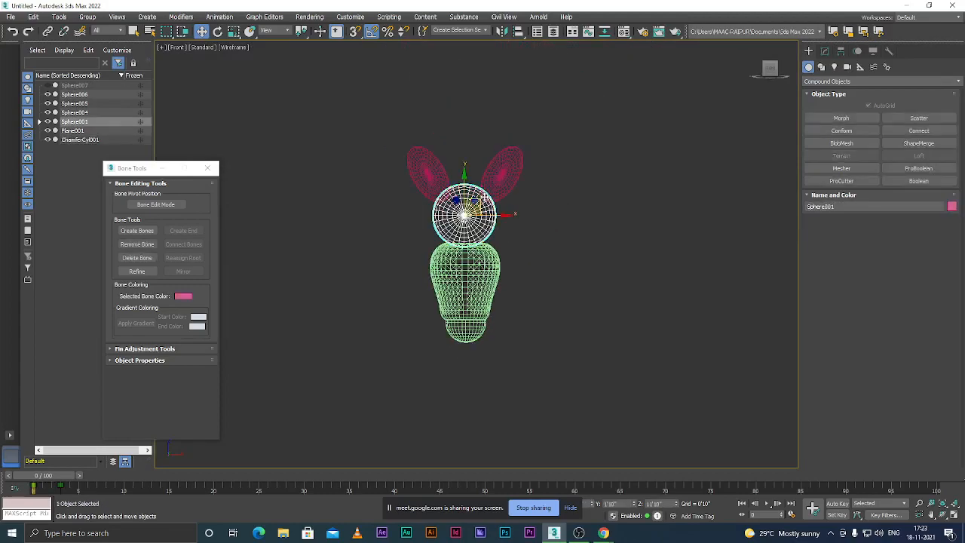
pyautogui.scroll(3, 486, 196)
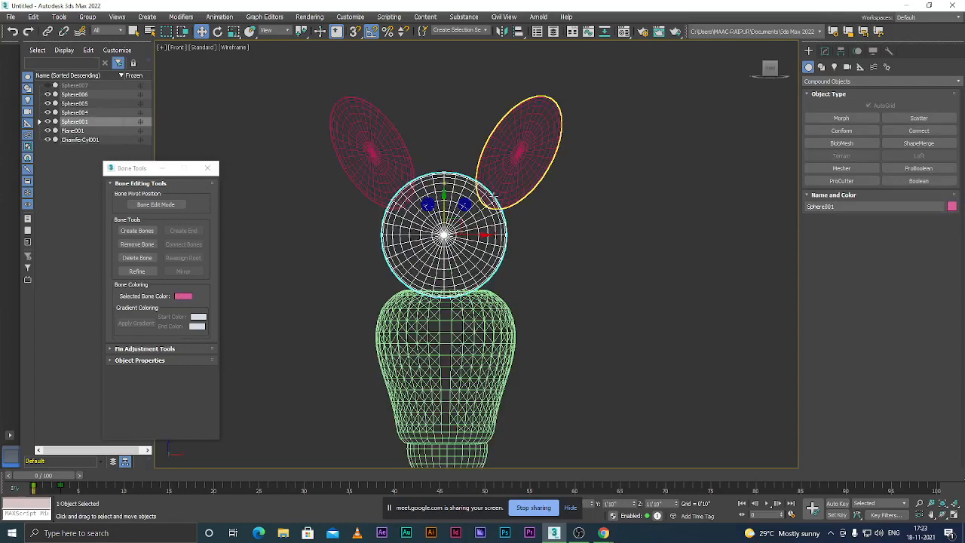
pyautogui.press('F3')
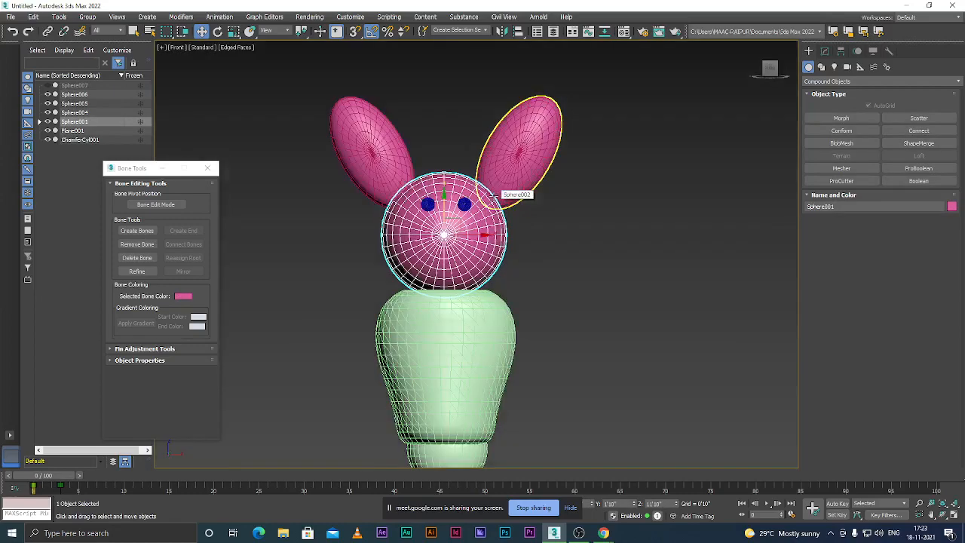
pyautogui.scroll(-4, 502, 204)
pyautogui.click(552, 245)
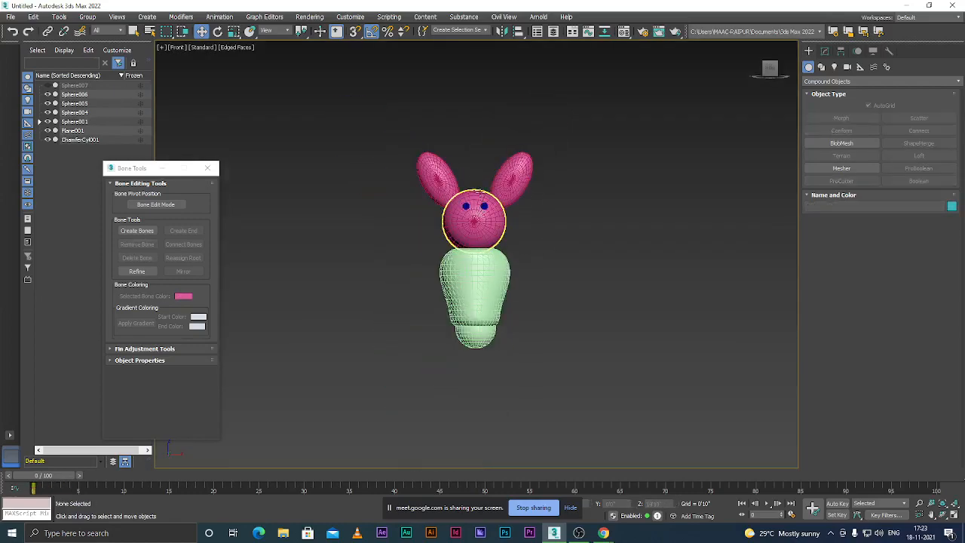
pyautogui.scroll(4, 481, 201)
pyautogui.click(481, 202)
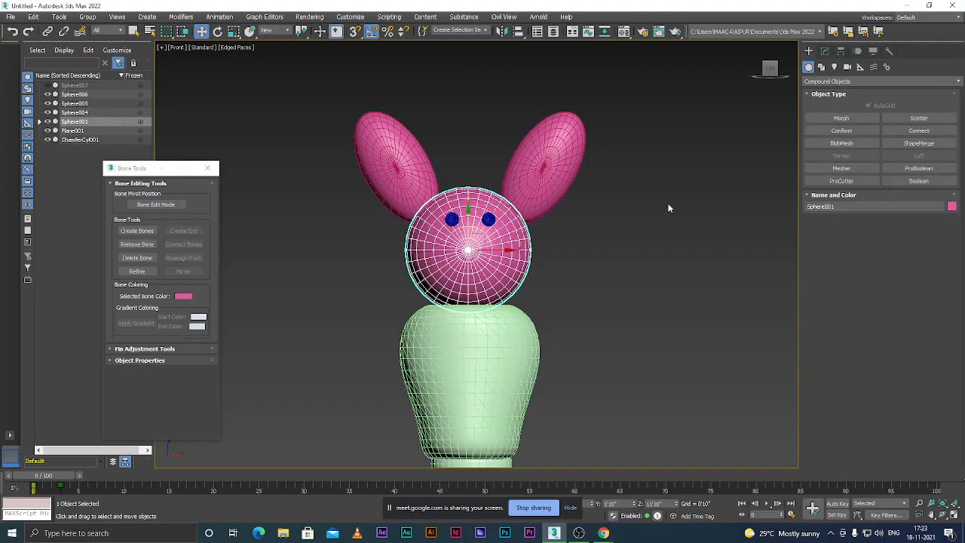
pyautogui.click(920, 182)
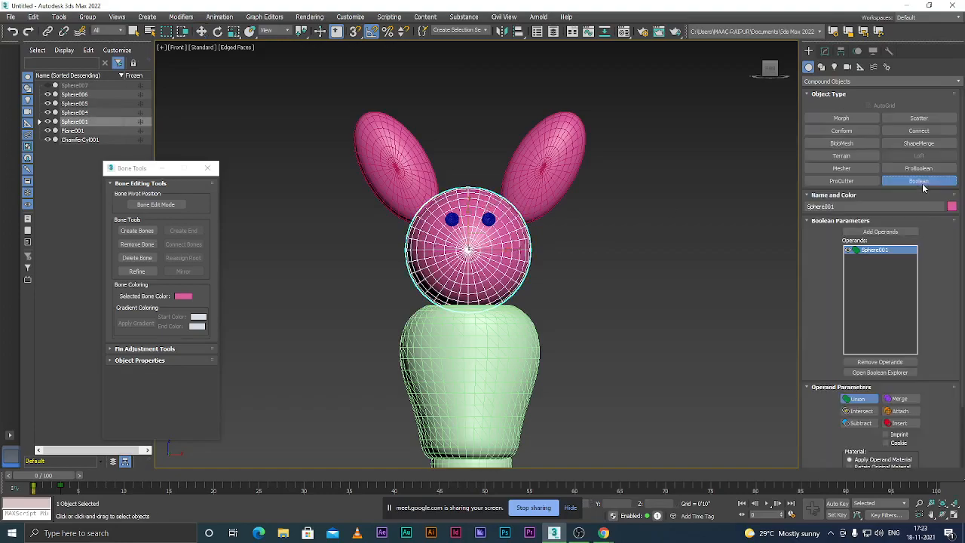
pyautogui.click(880, 231)
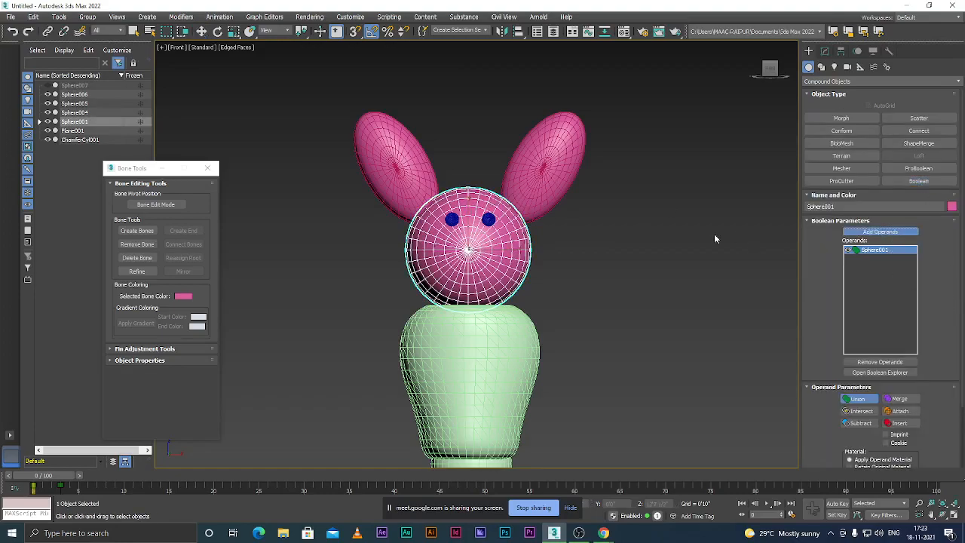
pyautogui.press('w')
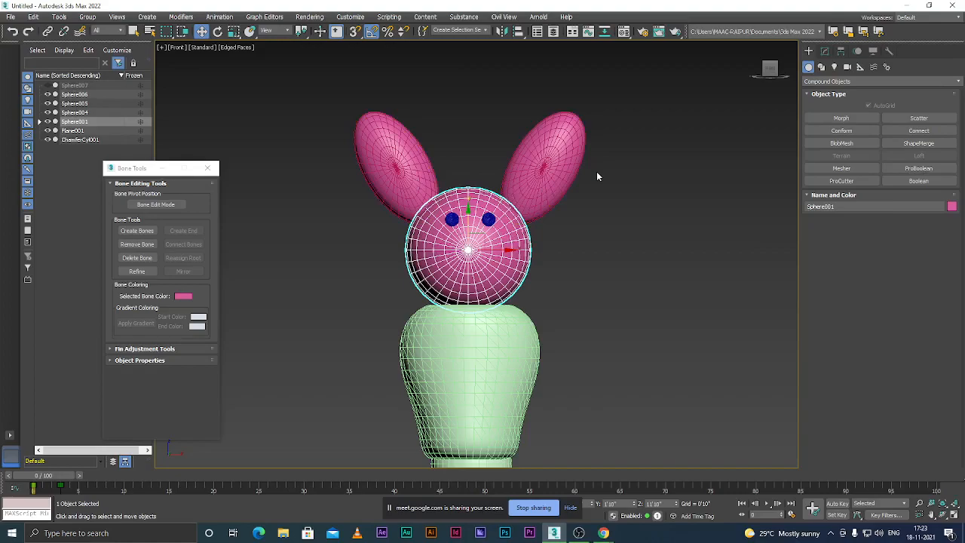
# - Merge both ears and both eyes into the pink head using ProBoolean with the Union operation
pyautogui.click(919, 168)
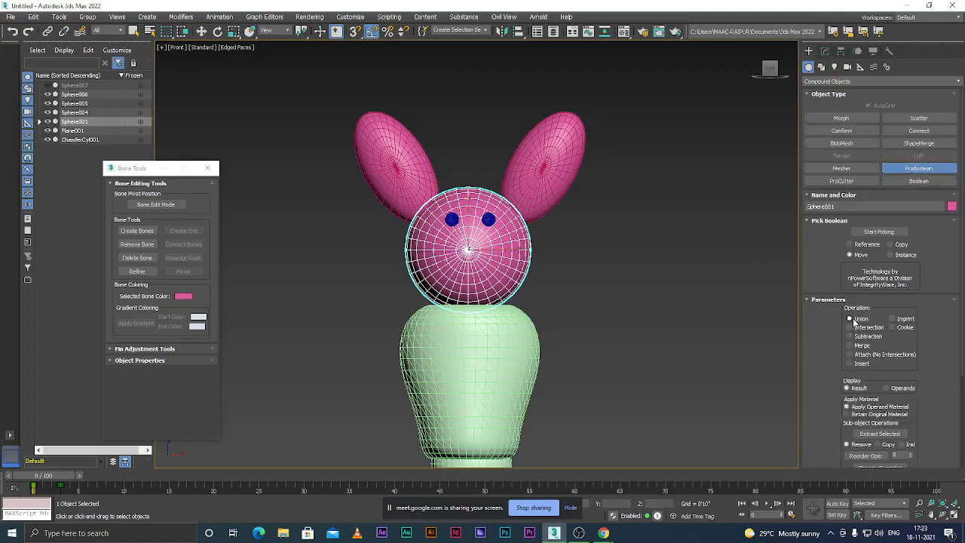
pyautogui.click(881, 232)
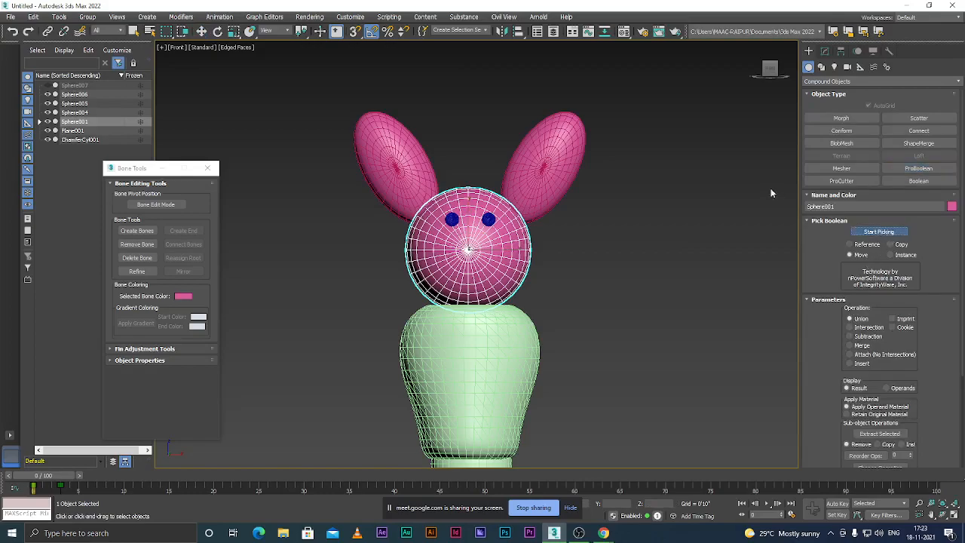
pyautogui.click(552, 160)
pyautogui.click(385, 160)
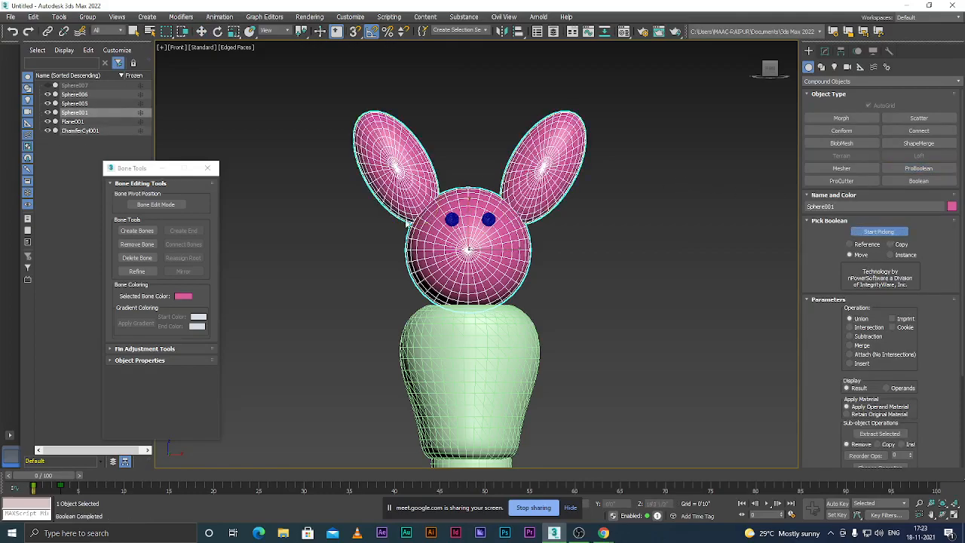
pyautogui.scroll(4, 443, 214)
pyautogui.scroll(4, 442, 214)
pyautogui.click(480, 222)
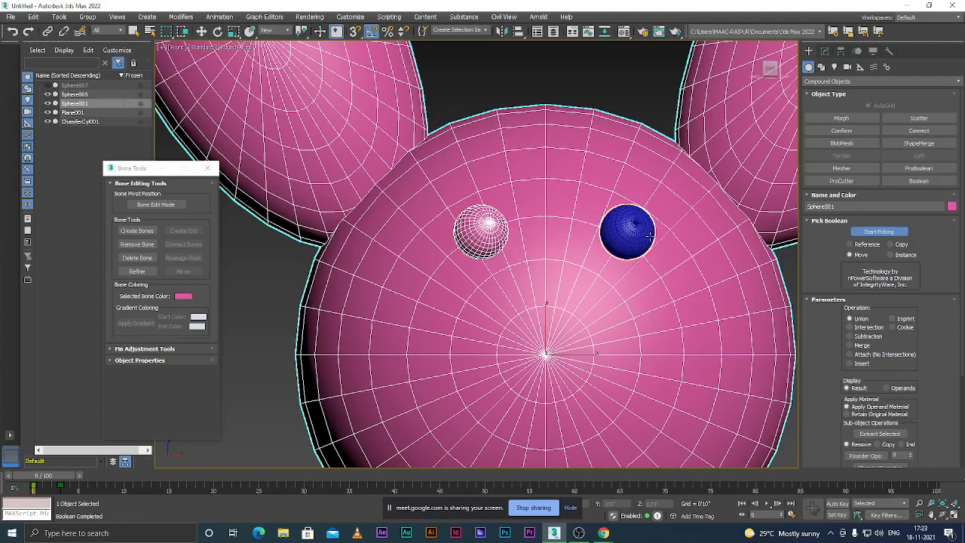
pyautogui.click(634, 228)
pyautogui.scroll(-8, 529, 213)
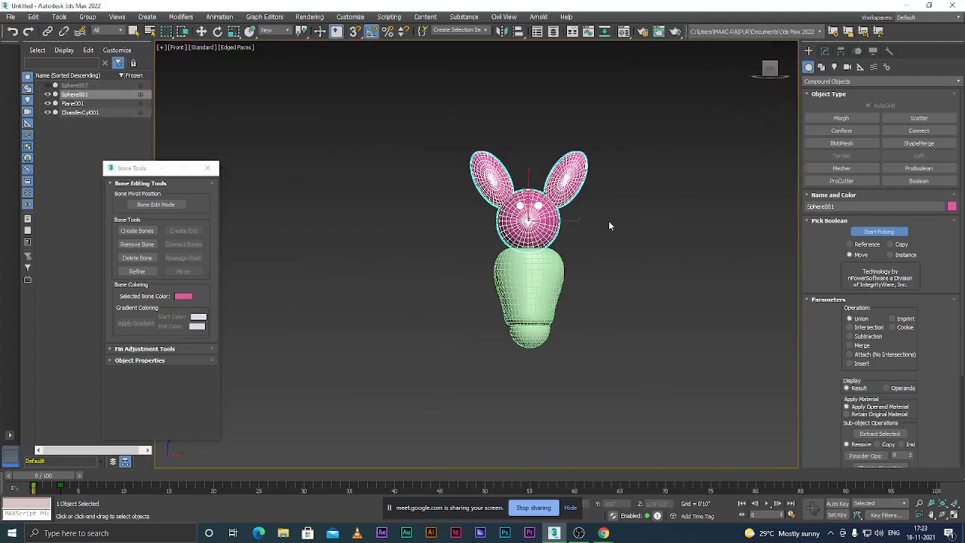
# - Leave the ProBoolean picking by setting the geometry category to Standard Primitives, and deselect the head
pyautogui.scroll(2, 610, 226)
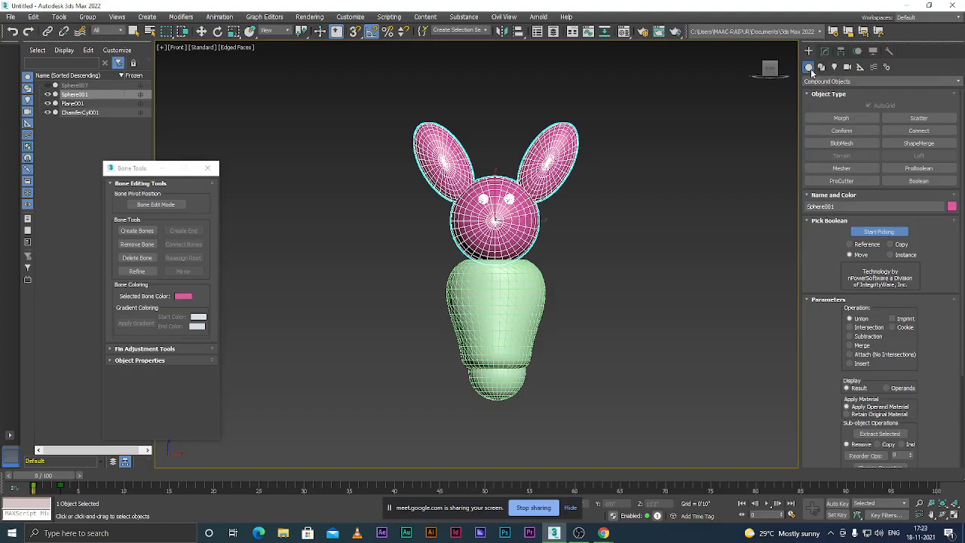
pyautogui.click(820, 82)
pyautogui.click(816, 94)
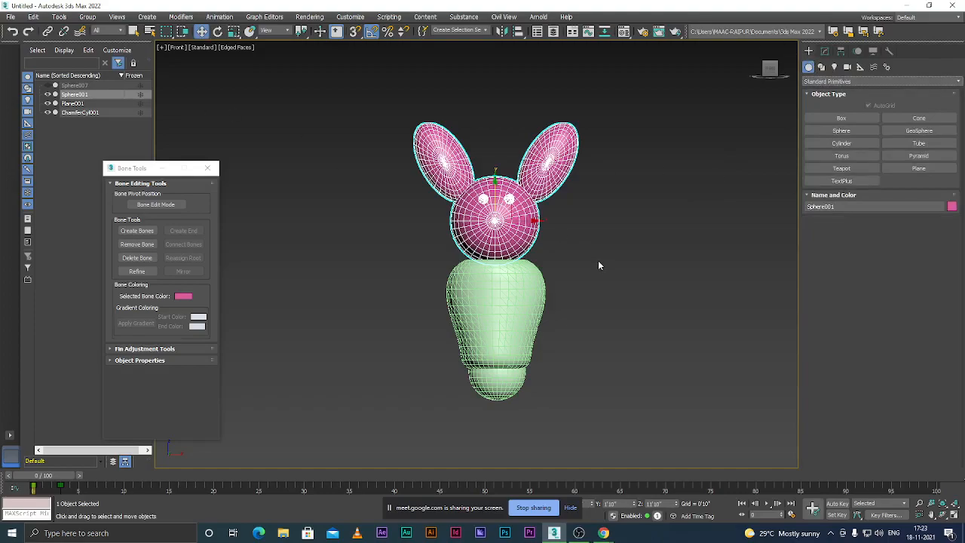
pyautogui.press('w')
pyautogui.click(573, 262)
# - Join the green body to the pink head as an operand of a Boolean compound object with the Union operation
pyautogui.scroll(5, 488, 269)
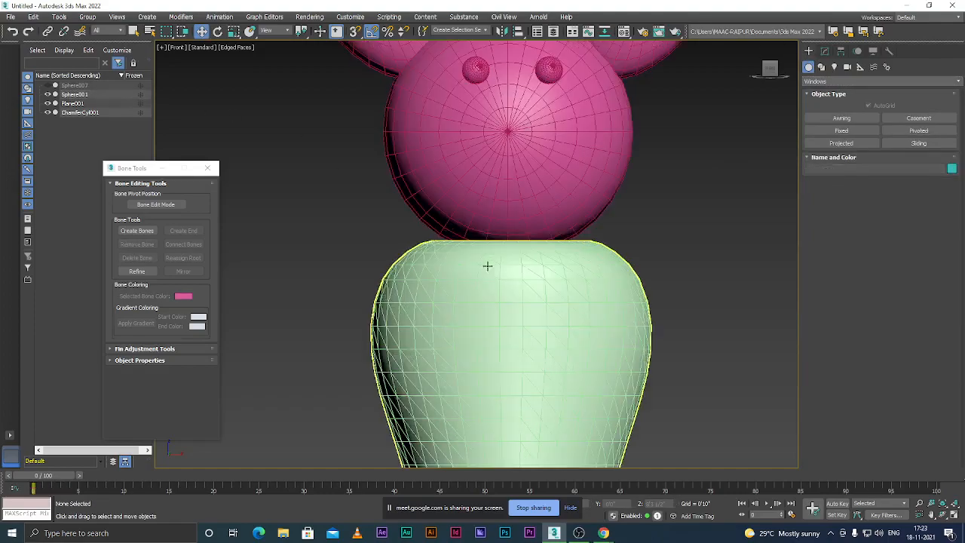
pyautogui.scroll(-5, 488, 267)
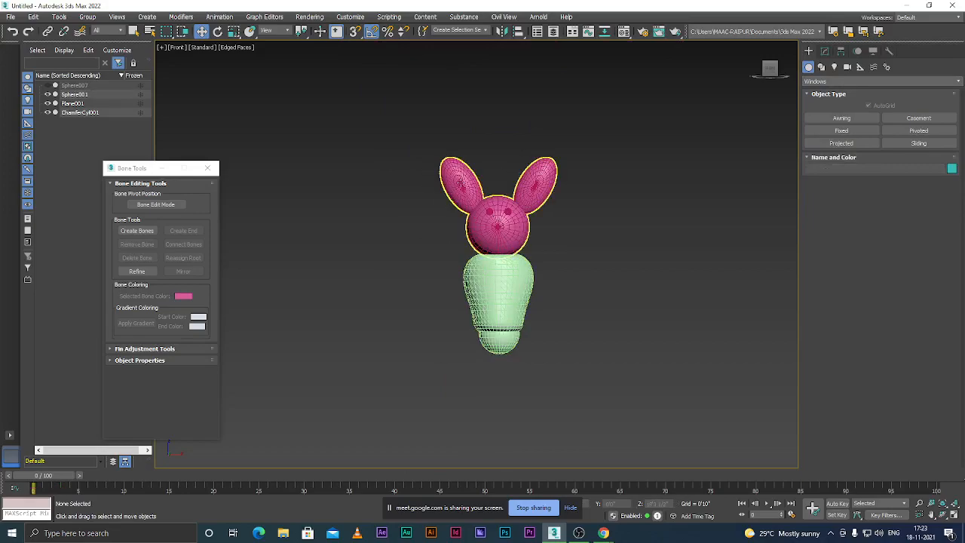
pyautogui.scroll(2, 495, 273)
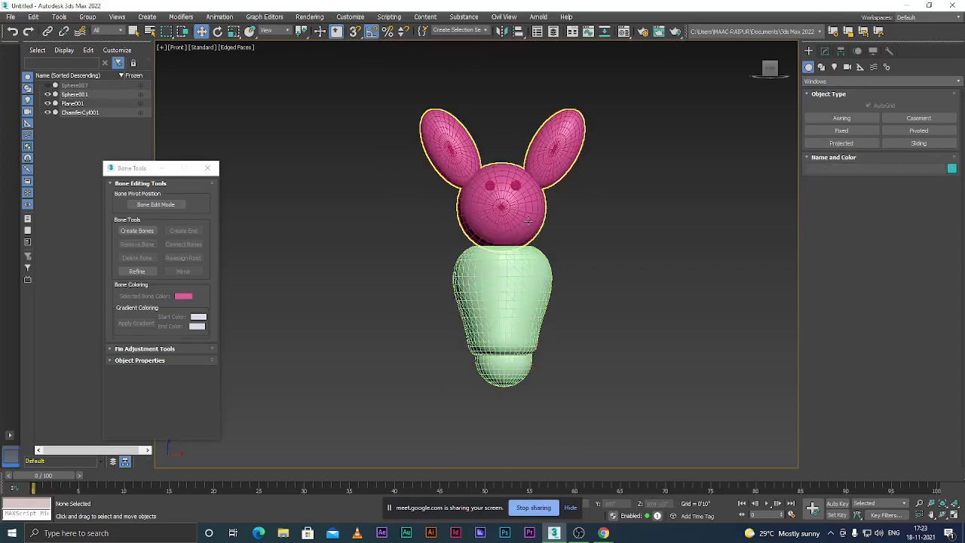
pyautogui.click(510, 216)
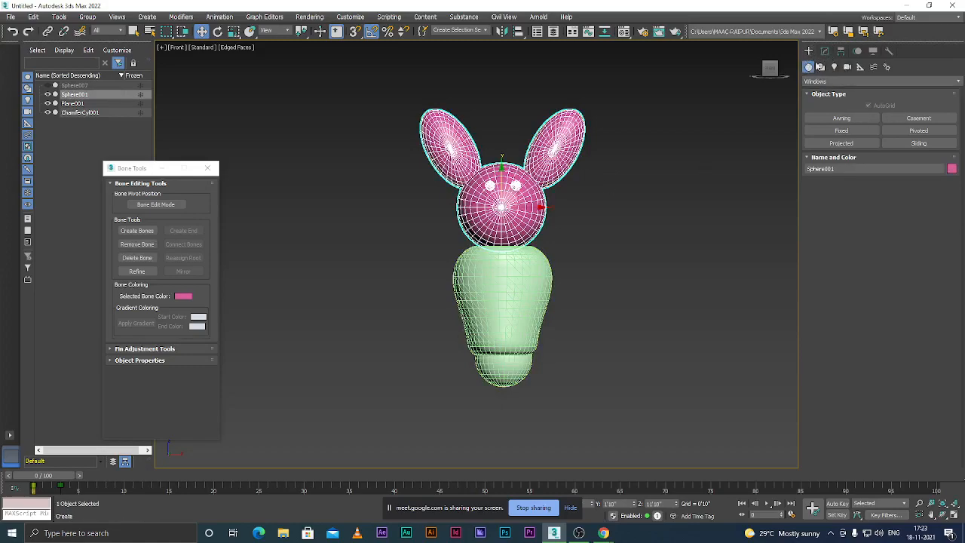
pyautogui.click(818, 81)
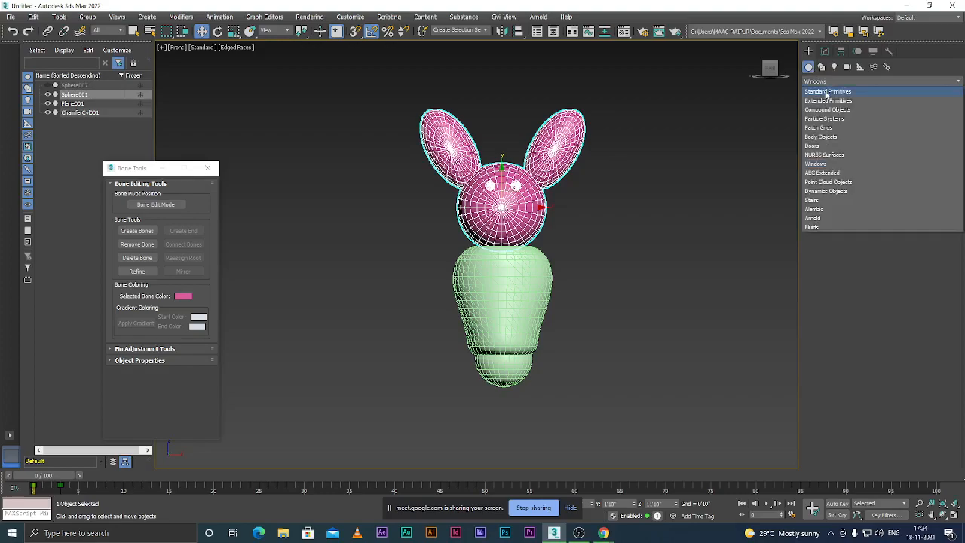
pyautogui.click(823, 110)
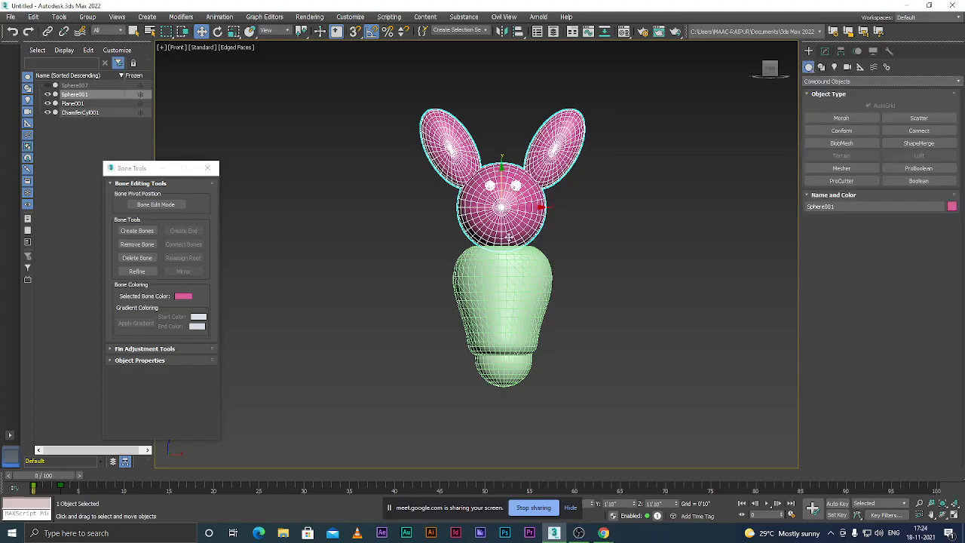
pyautogui.scroll(2, 522, 235)
pyautogui.click(917, 181)
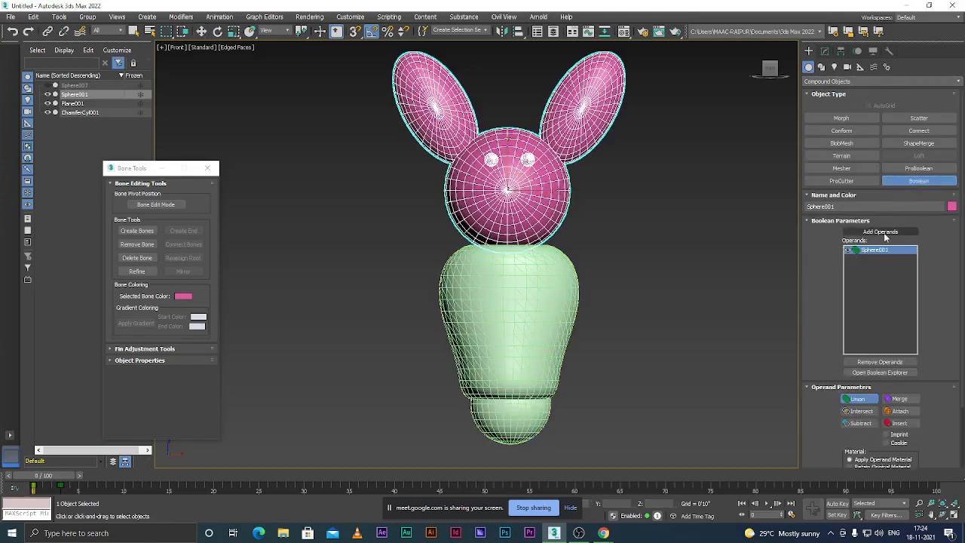
pyautogui.click(881, 231)
pyautogui.click(498, 275)
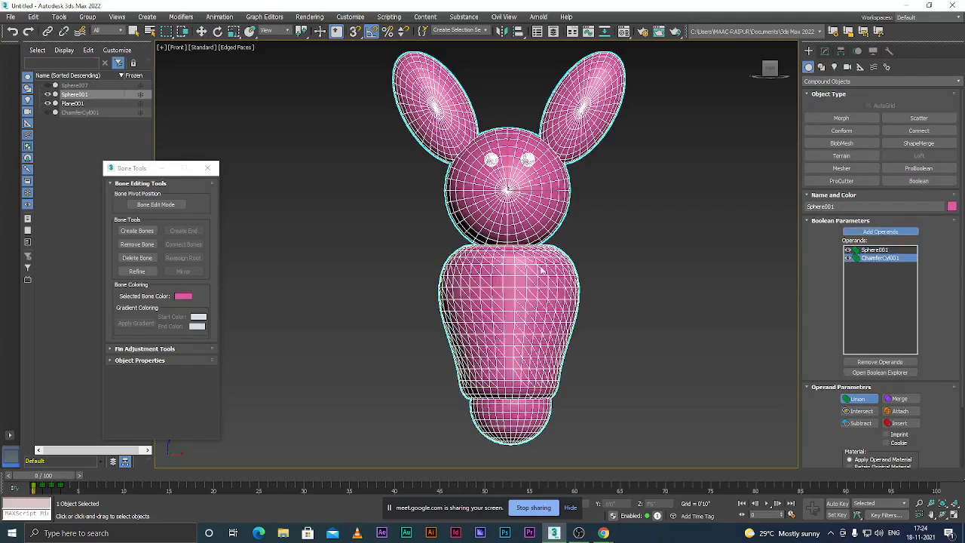
pyautogui.scroll(-3, 583, 255)
pyautogui.scroll(2, 583, 255)
pyautogui.press('w')
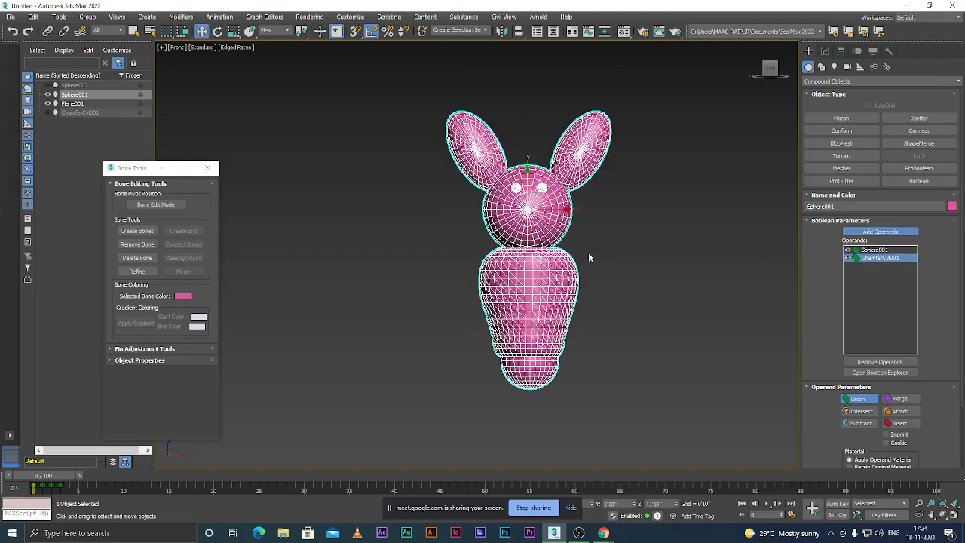
pyautogui.scroll(-3, 544, 243)
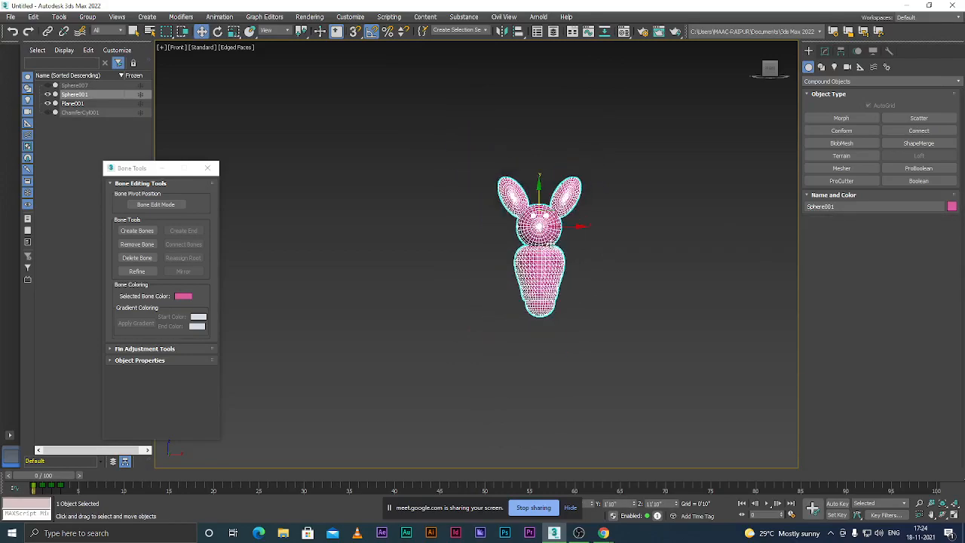
pyautogui.scroll(2, 584, 293)
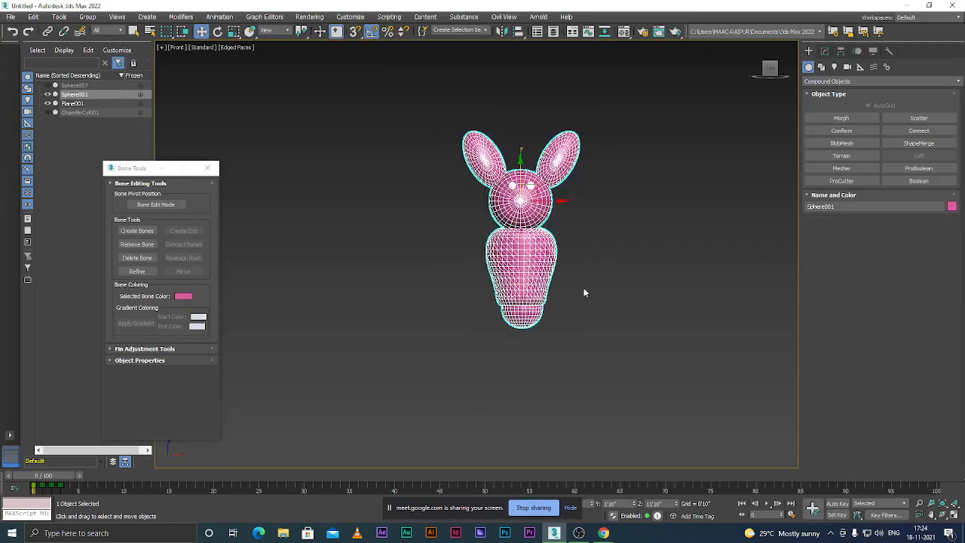
# - Create a standard cylinder beside the rabbit from the Top view, about 0'8 1/2" in radius and 7'11" high
pyautogui.click(812, 81)
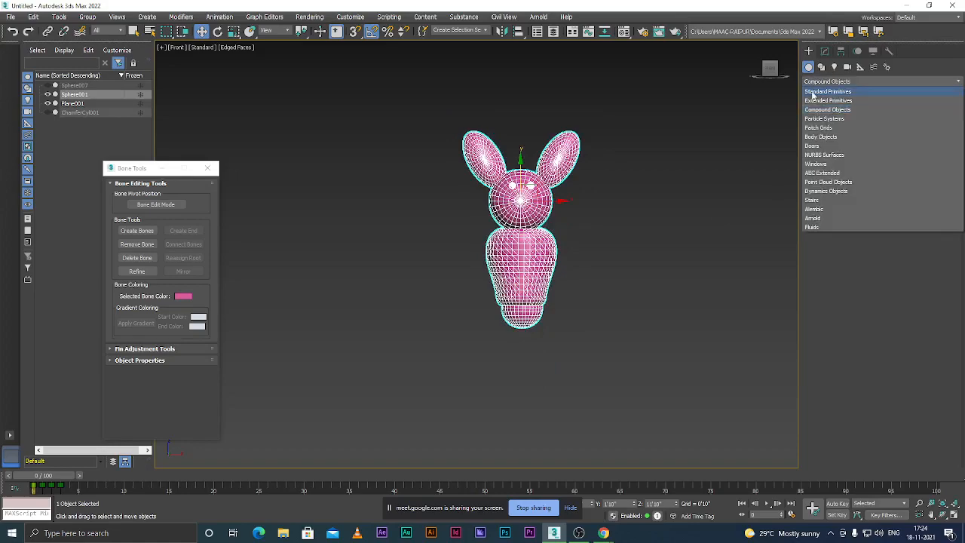
pyautogui.click(818, 89)
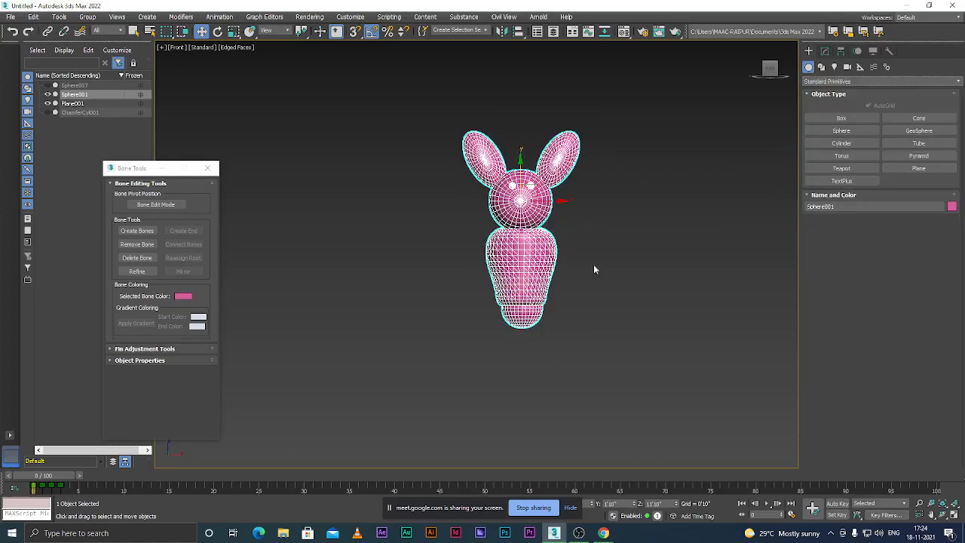
pyautogui.scroll(2, 596, 222)
pyautogui.scroll(-4, 566, 204)
pyautogui.scroll(5, 553, 194)
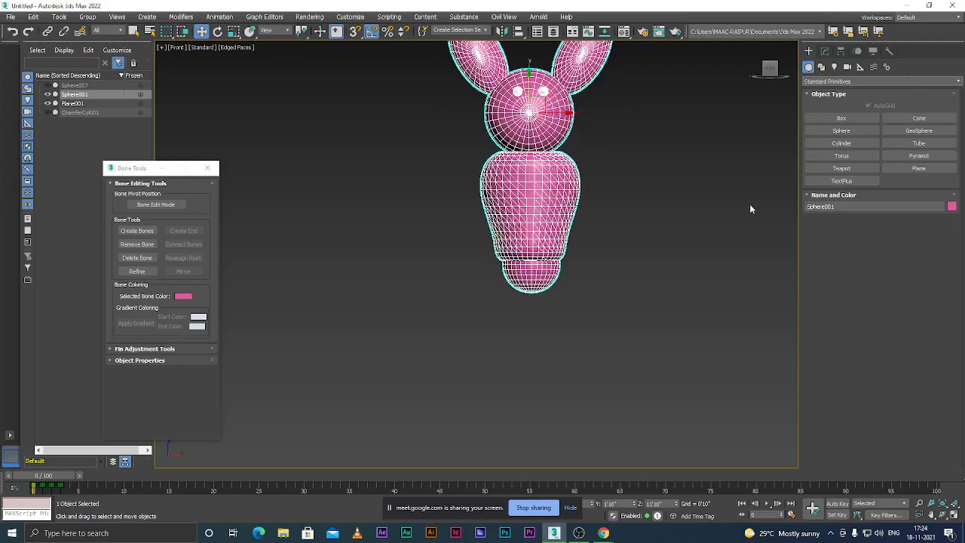
pyautogui.click(850, 145)
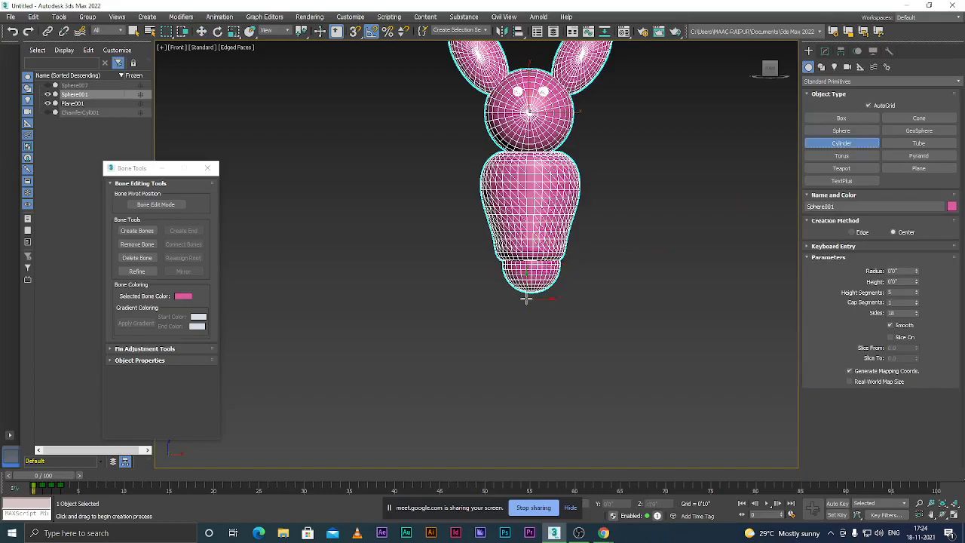
pyautogui.press('t')
pyautogui.scroll(-3, 478, 261)
pyautogui.scroll(4, 571, 249)
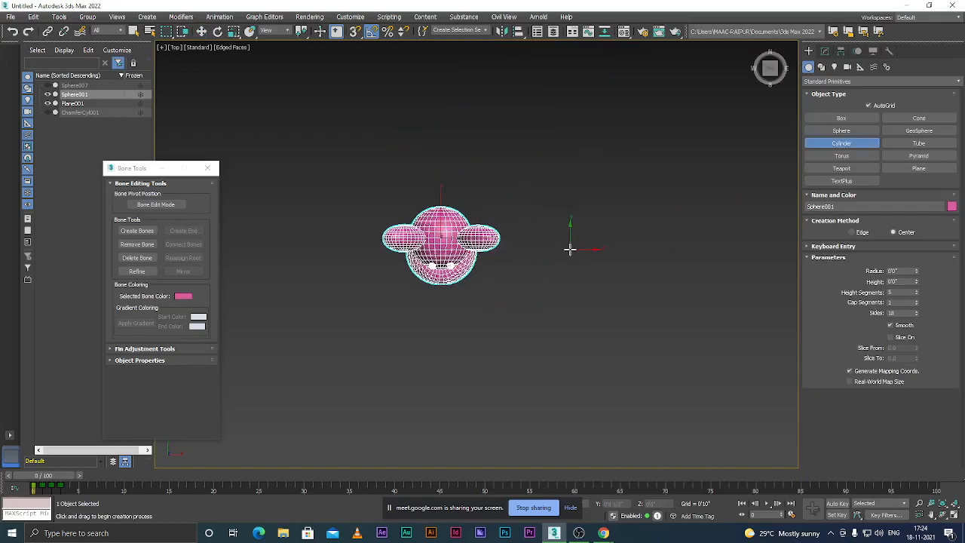
pyautogui.scroll(2, 537, 266)
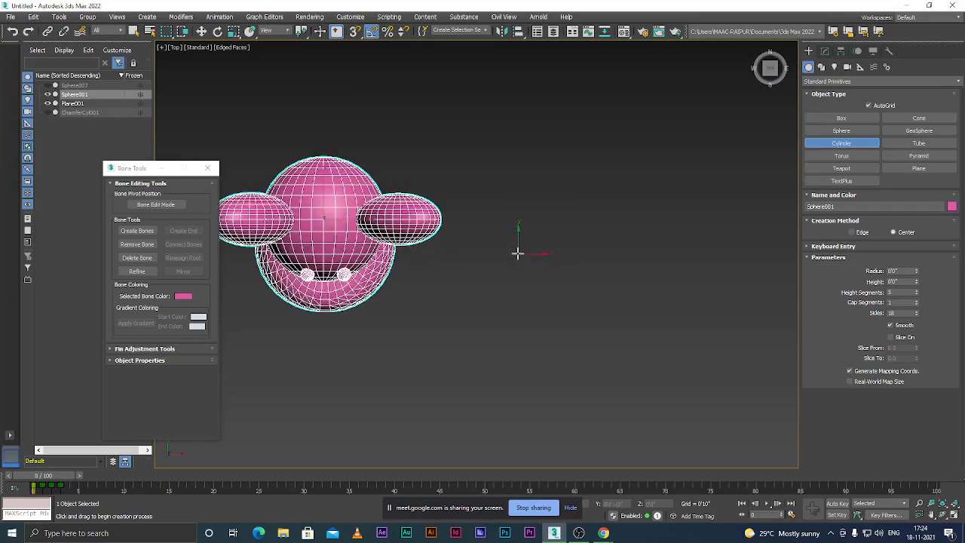
pyautogui.scroll(-5, 521, 245)
pyautogui.scroll(4, 553, 263)
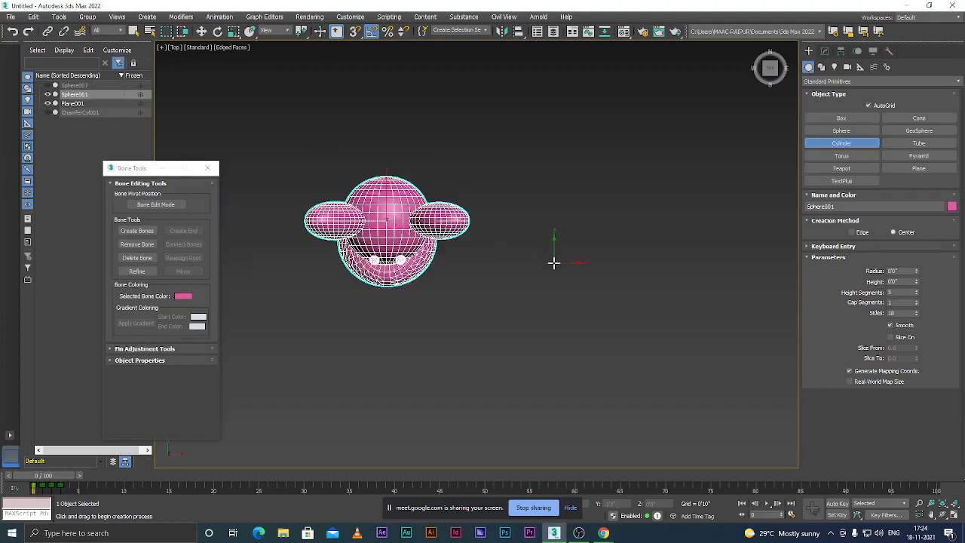
pyautogui.click(554, 261)
pyautogui.moveTo(553, 261); pyautogui.dragTo(562, 268)
pyautogui.keyDown('alt'); pyautogui.moveTo(565, 274); pyautogui.dragTo(551, 213, button='middle'); pyautogui.keyUp('alt')
pyautogui.scroll(-5, 551, 213)
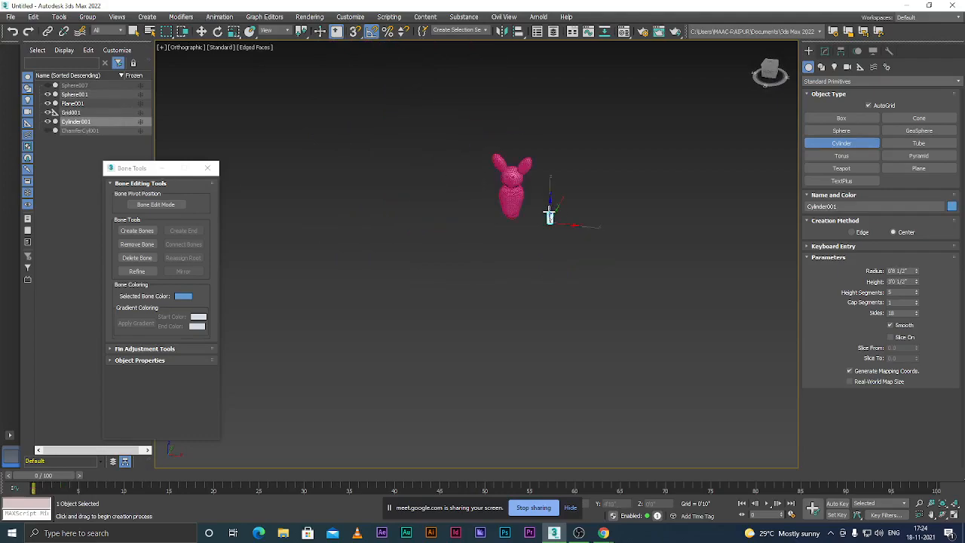
pyautogui.scroll(5, 551, 212)
pyautogui.click(550, 148)
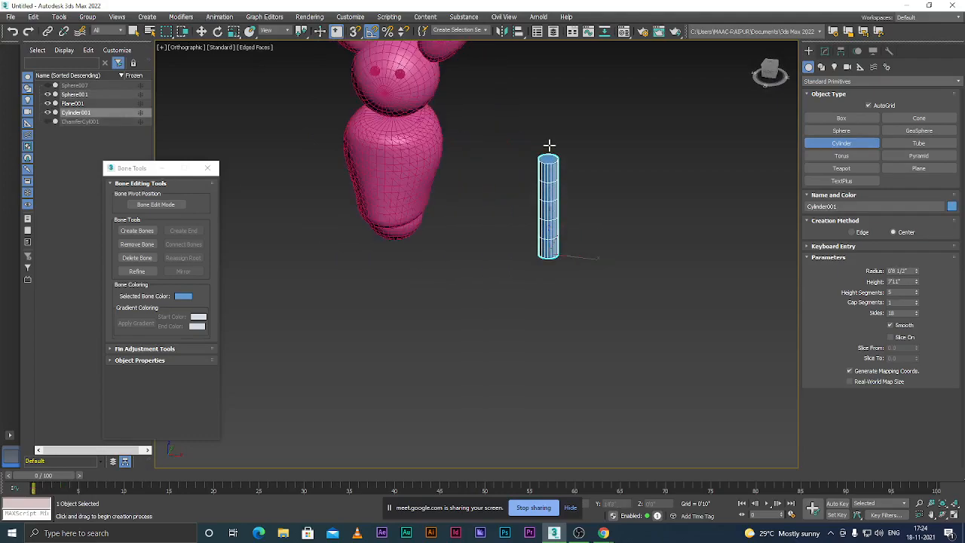
pyautogui.press('w')
pyautogui.scroll(-4, 549, 207)
pyautogui.scroll(6, 550, 204)
pyautogui.scroll(-5, 551, 205)
pyautogui.scroll(4, 556, 219)
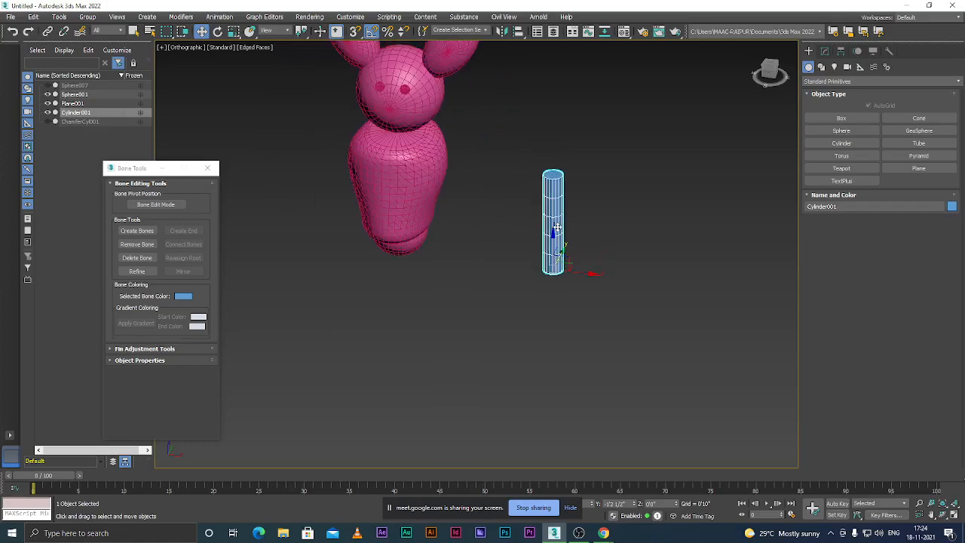
pyautogui.scroll(2, 556, 208)
pyautogui.scroll(-4, 551, 184)
pyautogui.scroll(3, 550, 183)
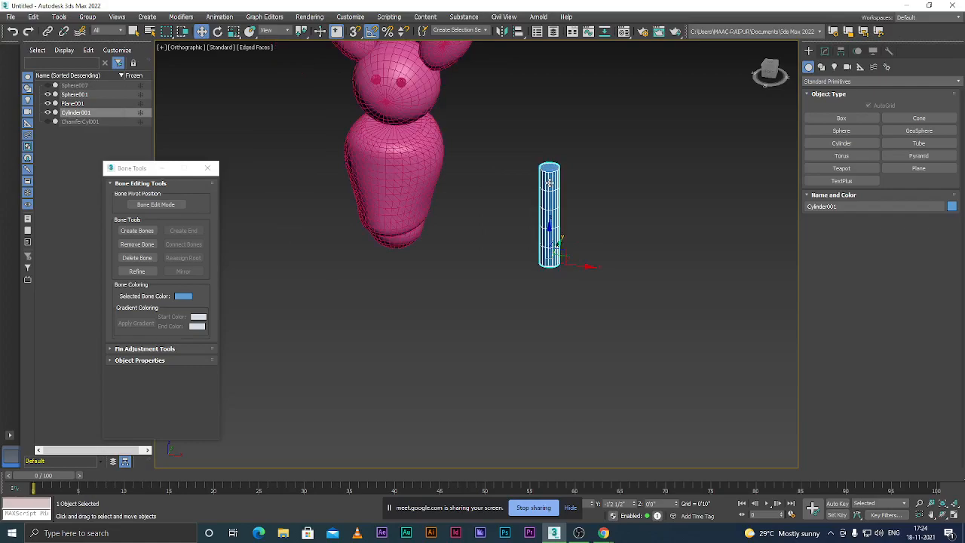
pyautogui.scroll(2, 551, 185)
pyautogui.scroll(-2, 553, 193)
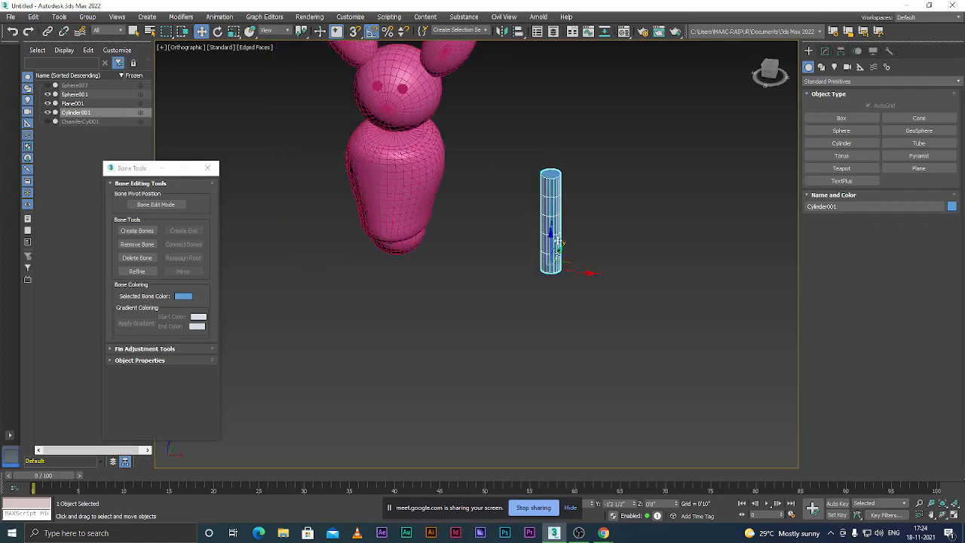
# - In the Front view, move the cylinder down and across so its upper end overlaps one side of the body's rounded base
pyautogui.press('f')
pyautogui.scroll(-4, 589, 226)
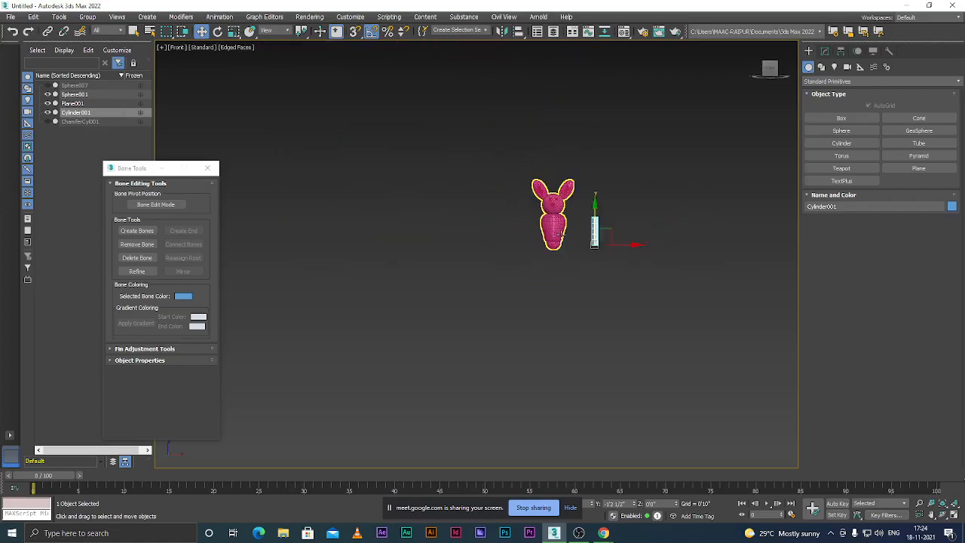
pyautogui.scroll(1, 607, 257)
pyautogui.moveTo(588, 219); pyautogui.dragTo(588, 255)
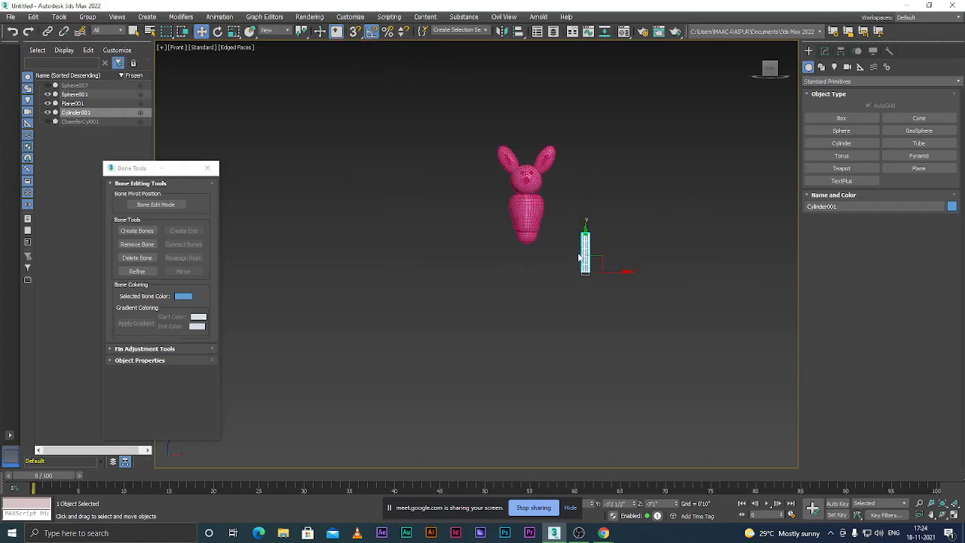
pyautogui.scroll(-2, 588, 255)
pyautogui.scroll(4, 642, 272)
pyautogui.moveTo(658, 267); pyautogui.dragTo(625, 265)
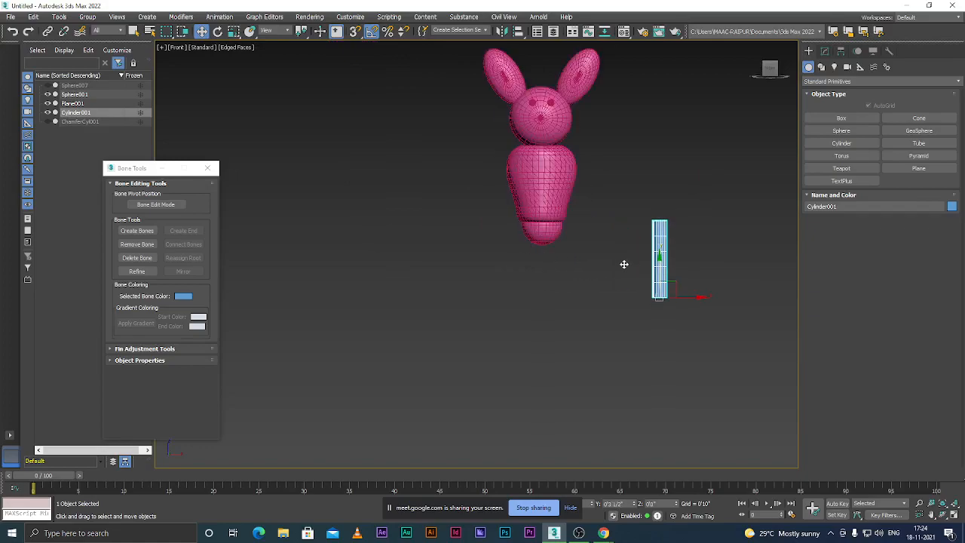
pyautogui.moveTo(693, 297); pyautogui.dragTo(614, 303)
pyautogui.scroll(-3, 555, 219)
pyautogui.scroll(5, 553, 218)
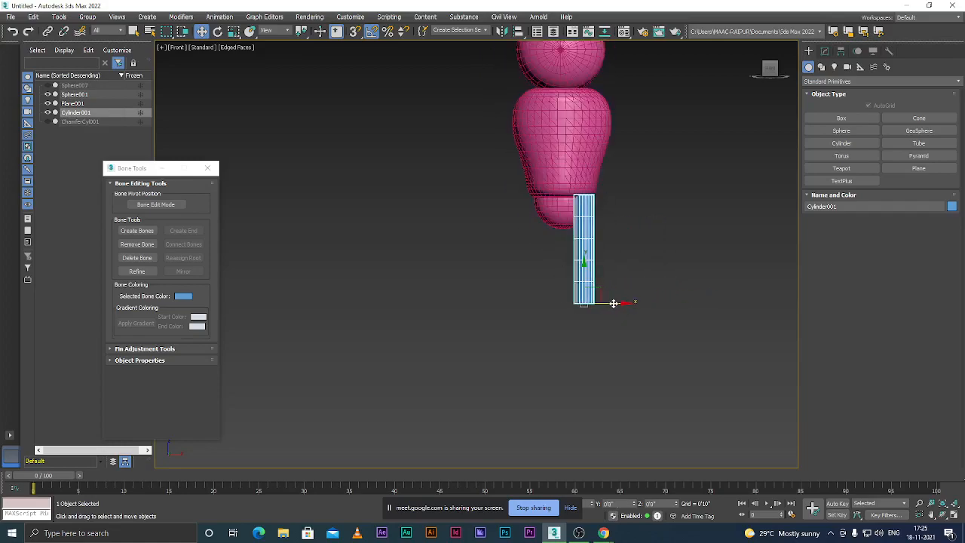
# - In the Top view with wireframe display, move the cylinder back in depth to line up with the centre of the body
pyautogui.press('t')
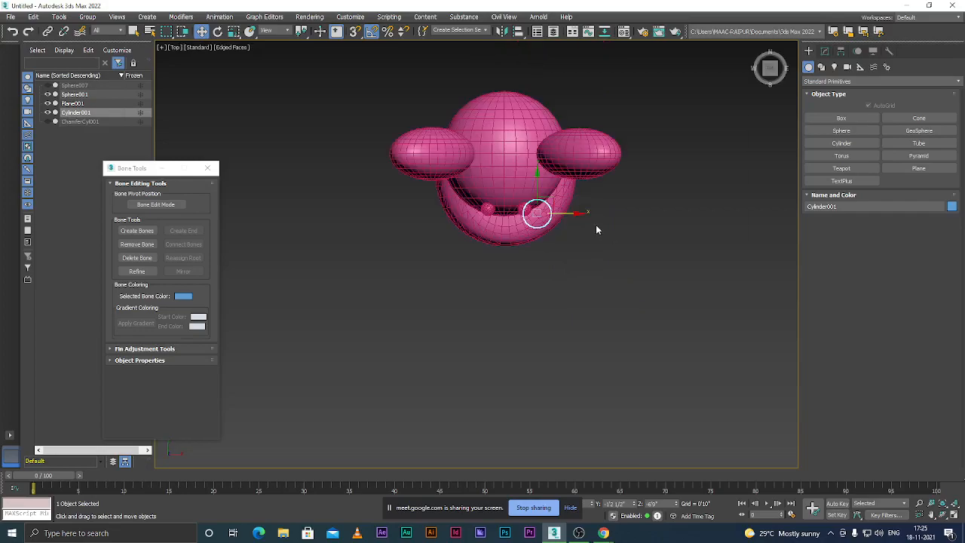
pyautogui.press('F3')
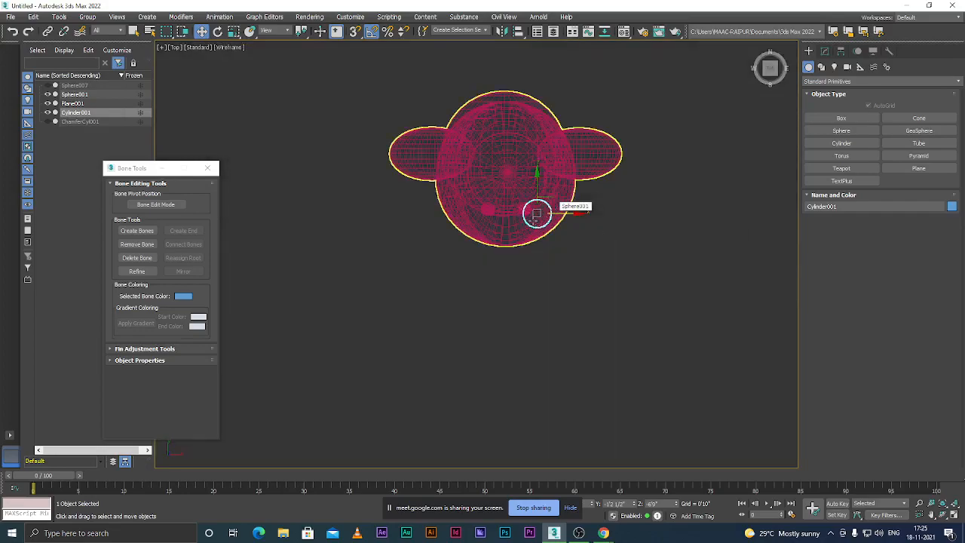
pyautogui.scroll(3, 538, 211)
pyautogui.moveTo(540, 196); pyautogui.dragTo(563, 153)
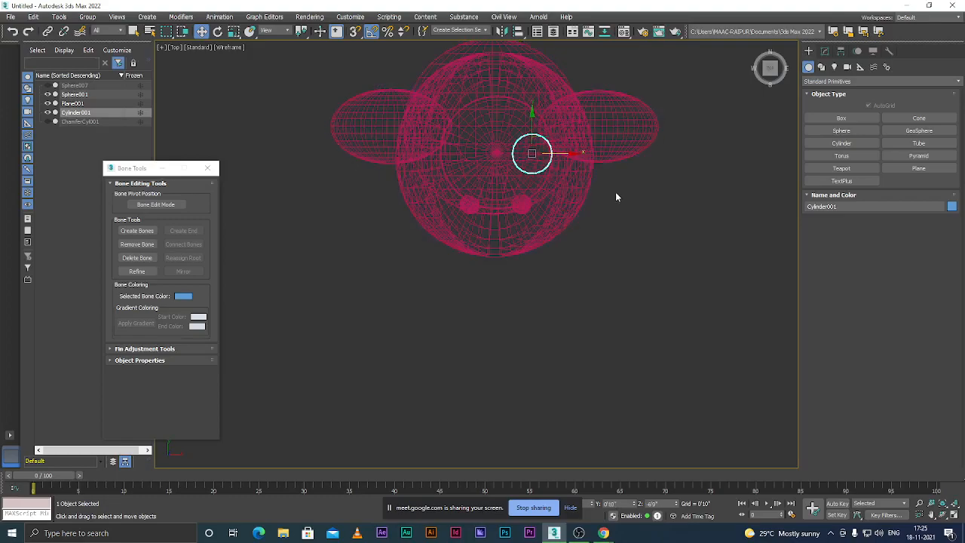
# - In the Front view, rotate the leg cylinder slightly with angle snap off, leaning its upper end towards the body's centre
pyautogui.press('f')
pyautogui.scroll(-3, 522, 183)
pyautogui.scroll(3, 561, 204)
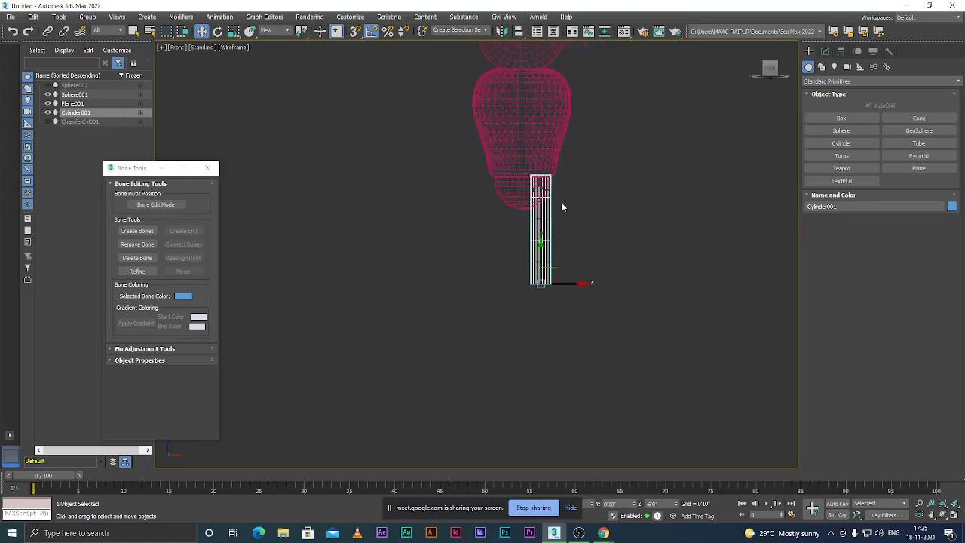
pyautogui.press('e')
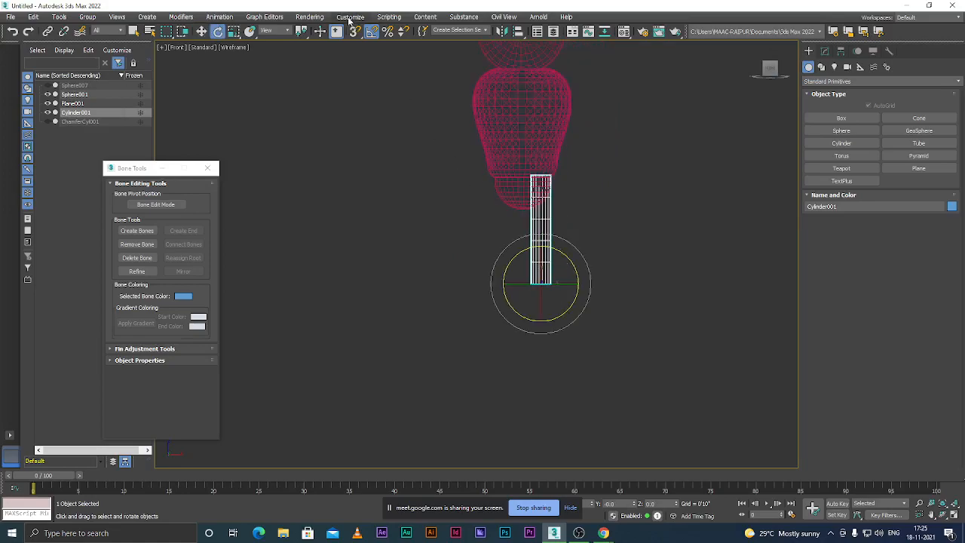
pyautogui.moveTo(571, 270)
pyautogui.mouseDown()
pyautogui.moveTo(573, 261)
pyautogui.moveTo(540, 286)
pyautogui.mouseUp()
pyautogui.hotkey('ctrl', 'z')
# - Move the tilted leg cylinder so its upper end sits in one side of the body's rounded base
pyautogui.press('w')
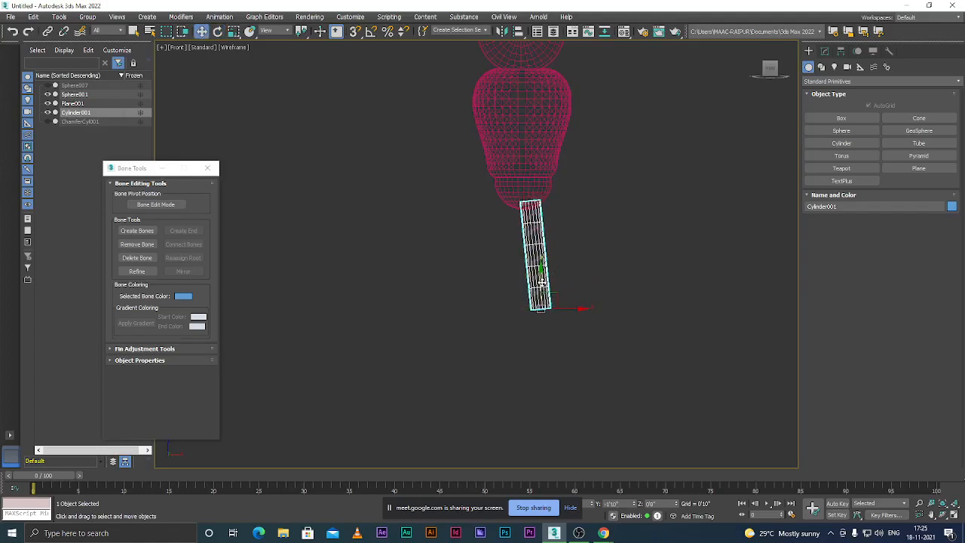
pyautogui.scroll(-4, 577, 162)
pyautogui.scroll(2, 550, 237)
pyautogui.moveTo(594, 225); pyautogui.dragTo(599, 223)
pyautogui.scroll(3, 600, 200)
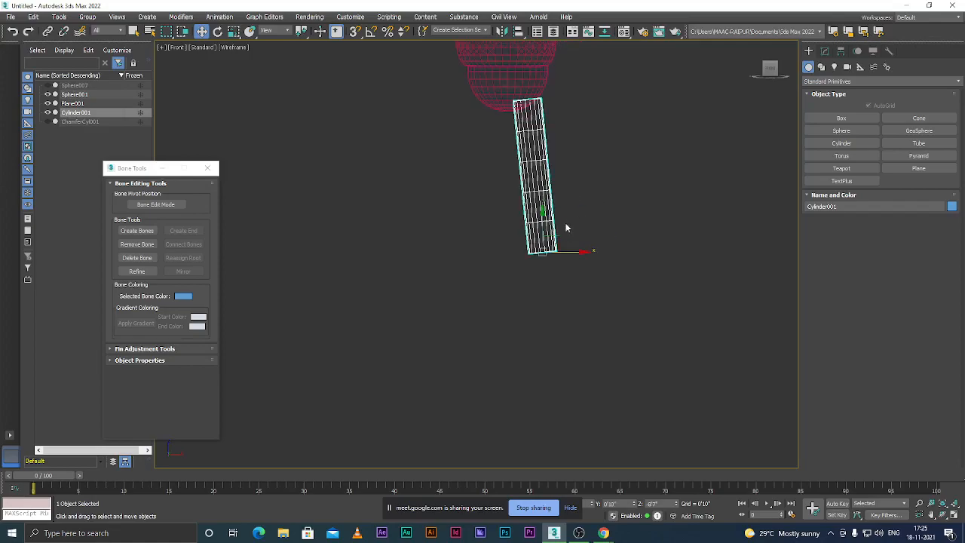
pyautogui.scroll(-5, 549, 216)
pyautogui.scroll(3, 548, 214)
pyautogui.scroll(-2, 547, 213)
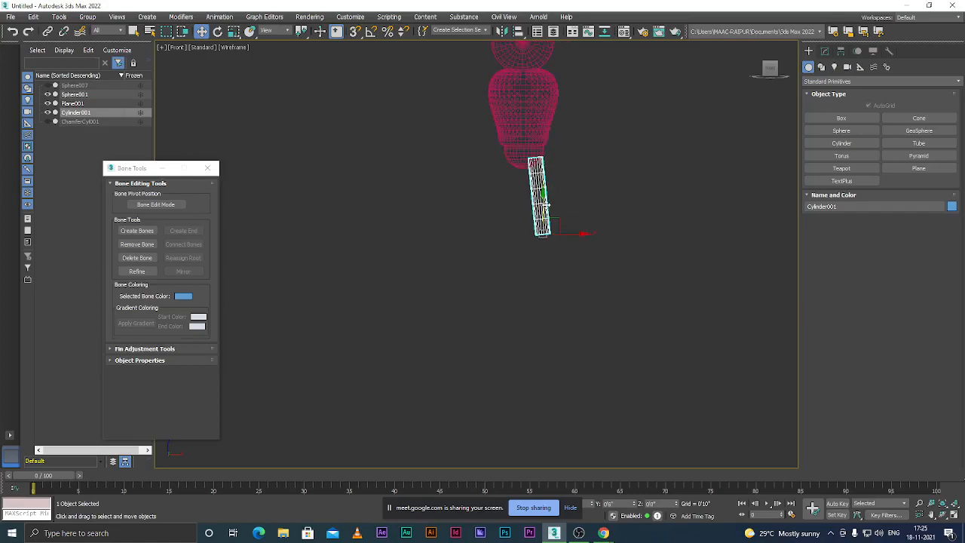
# - Examine the leg cylinder's alignment with the body's rounded base from an orbited view and the Left view
pyautogui.scroll(2, 546, 207)
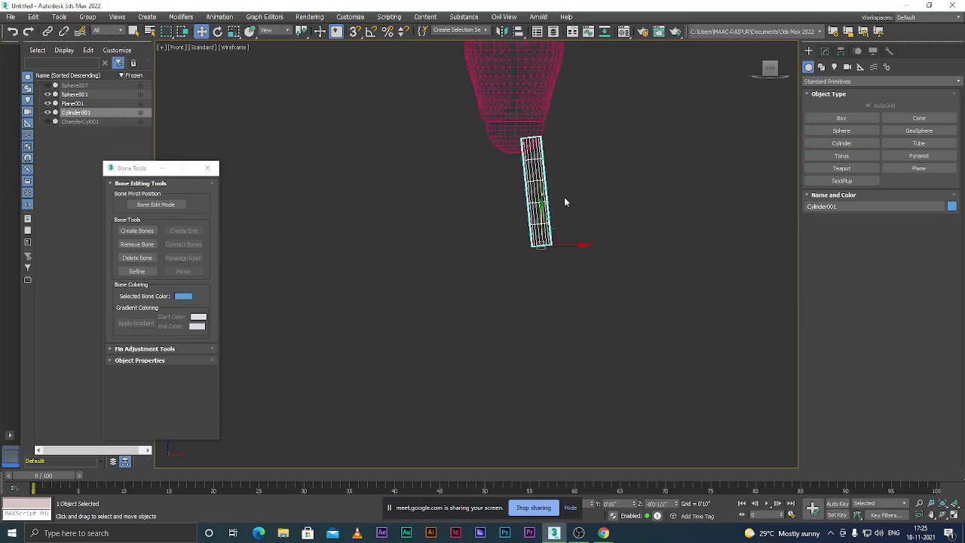
pyautogui.press('F3')
pyautogui.keyDown('alt'); pyautogui.moveTo(571, 211); pyautogui.dragTo(481, 213, button='middle'); pyautogui.keyUp('alt')
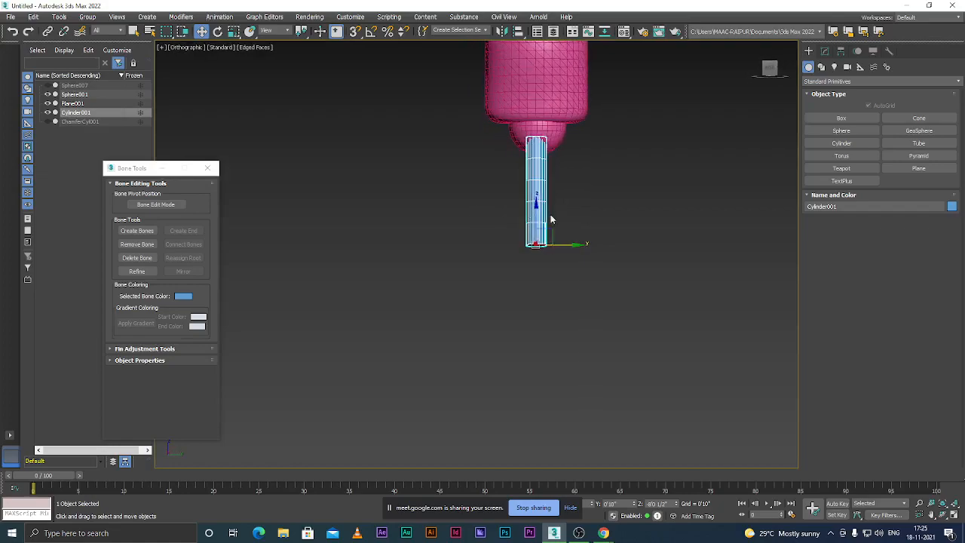
pyautogui.press('l')
pyautogui.press('F3')
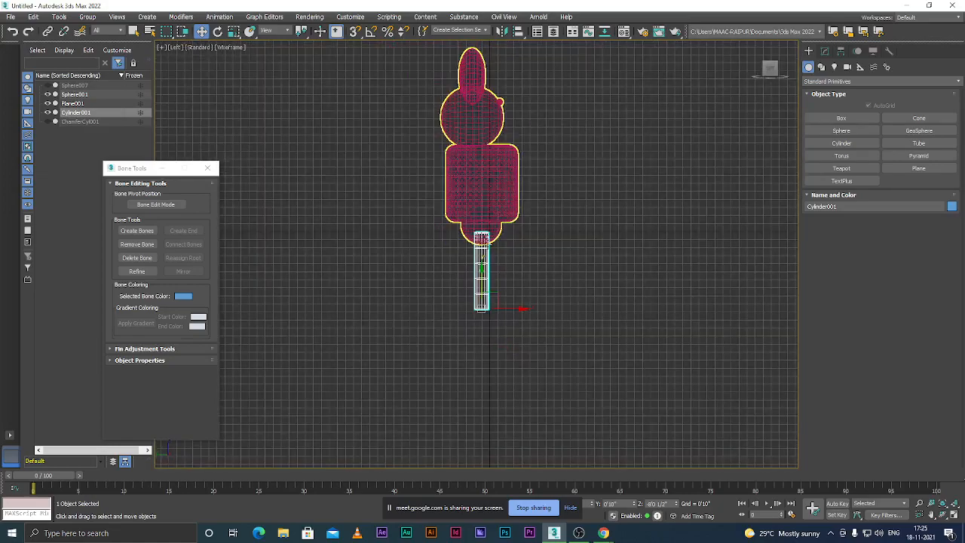
pyautogui.press('F3')
pyautogui.scroll(3, 477, 255)
pyautogui.scroll(-2, 482, 249)
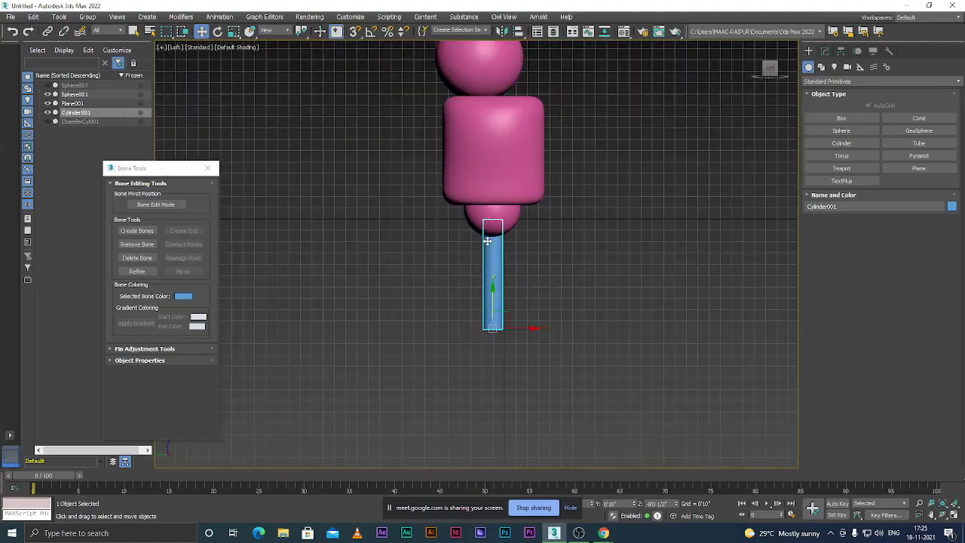
pyautogui.scroll(-4, 486, 247)
pyautogui.scroll(3, 478, 265)
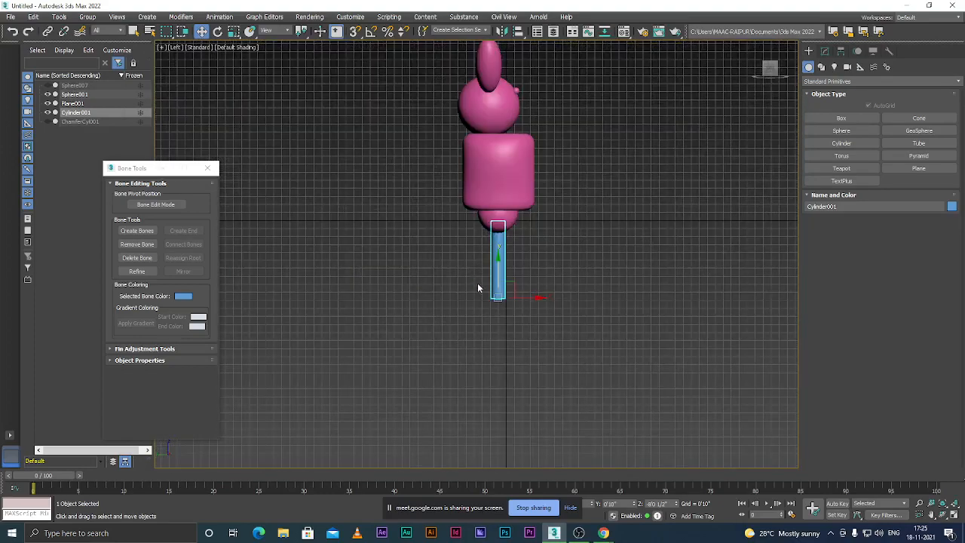
# - In the Front view, mirror the leg cylinder across X as a copy and move the copy to the opposite side of the body's base
pyautogui.press('f')
pyautogui.scroll(-3, 484, 288)
pyautogui.scroll(3, 456, 287)
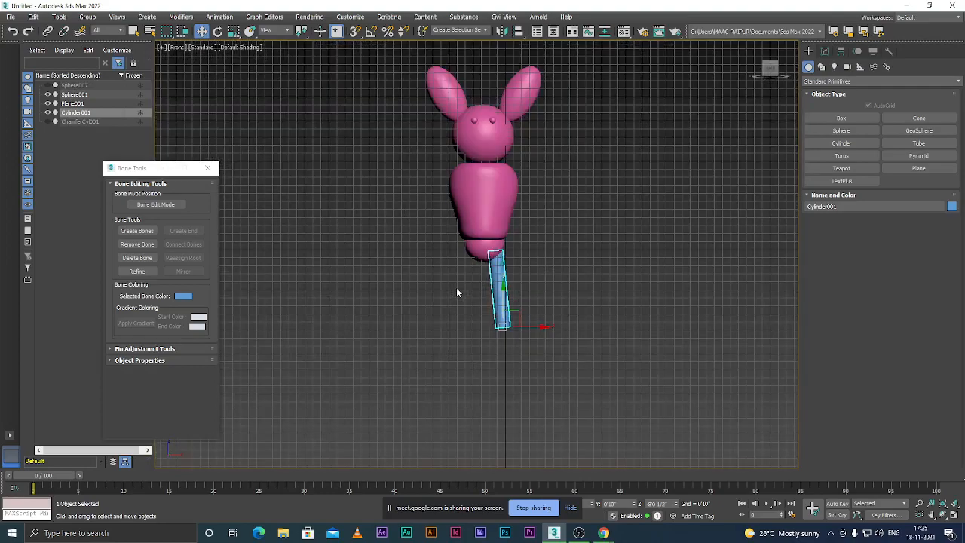
pyautogui.click(501, 30)
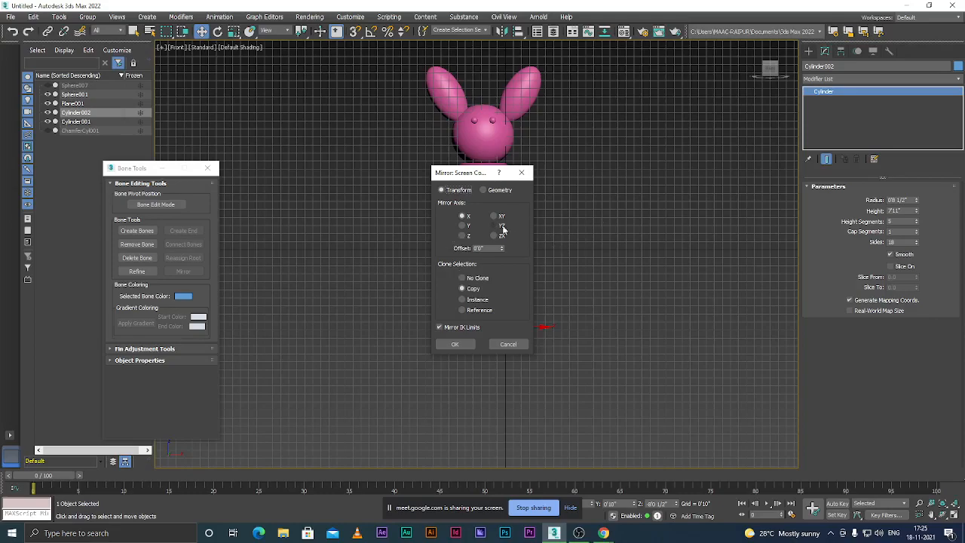
pyautogui.moveTo(479, 172); pyautogui.dragTo(632, 159)
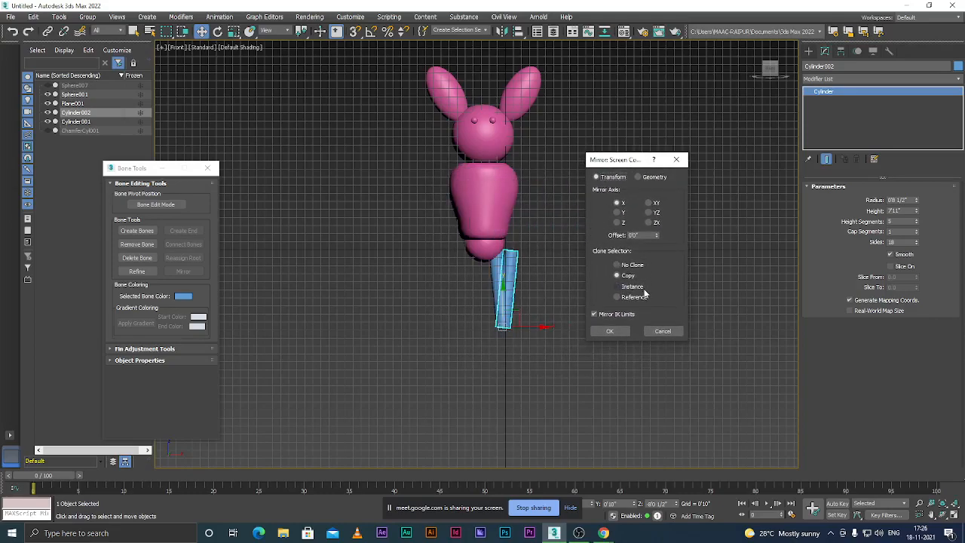
pyautogui.click(610, 332)
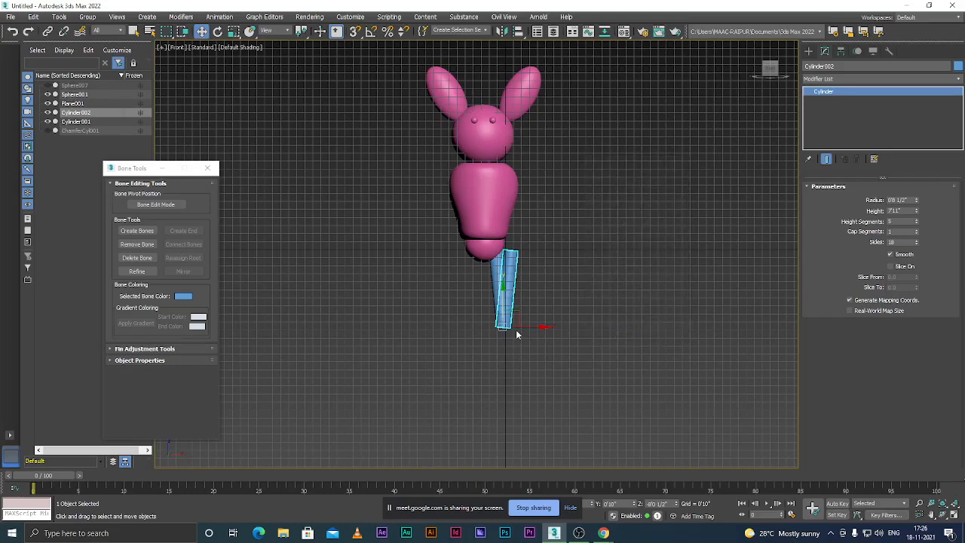
pyautogui.moveTo(516, 326); pyautogui.dragTo(490, 320)
pyautogui.scroll(8, 454, 254)
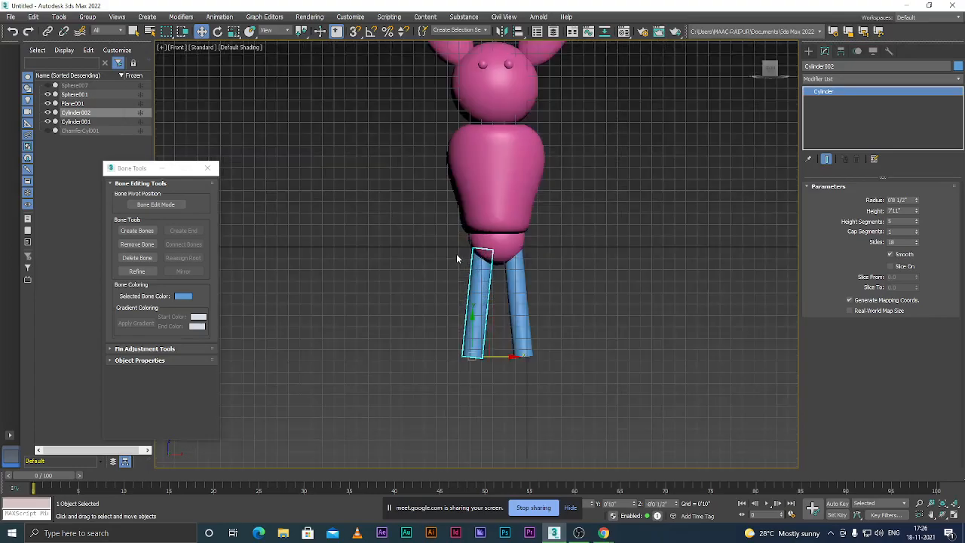
# - Deselect the mirrored leg and inspect the rabbit's overall proportions with both legs in place
pyautogui.scroll(-8, 457, 236)
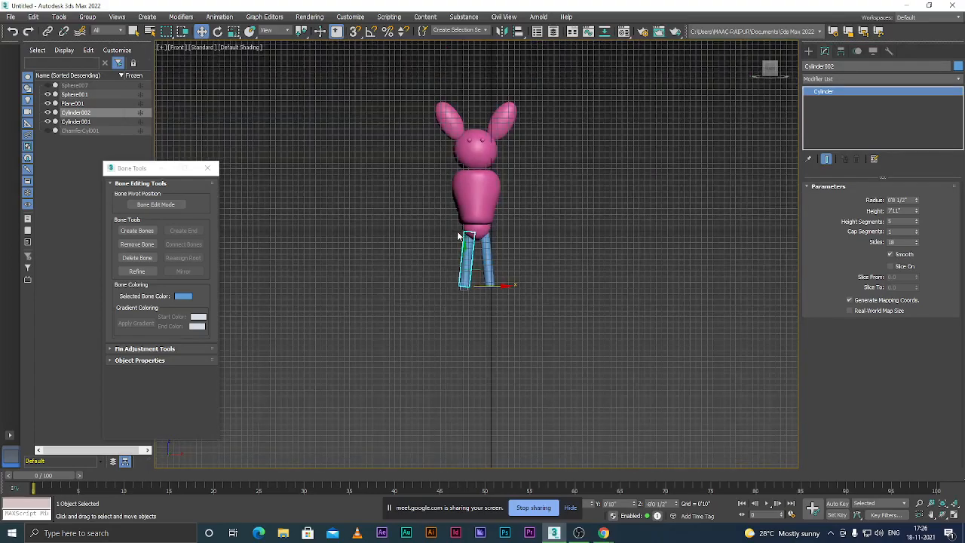
pyautogui.click(573, 243)
pyautogui.scroll(-1, 507, 218)
pyautogui.scroll(3, 510, 230)
pyautogui.scroll(-3, 513, 230)
pyautogui.scroll(1, 516, 265)
pyautogui.scroll(3, 516, 265)
pyautogui.scroll(-2, 515, 226)
pyautogui.scroll(4, 517, 211)
# - Starting in the Top view, create a cylinder beside the rabbit with a radius of about 0'10 1/2" and a height of about 7'3"
pyautogui.click(809, 51)
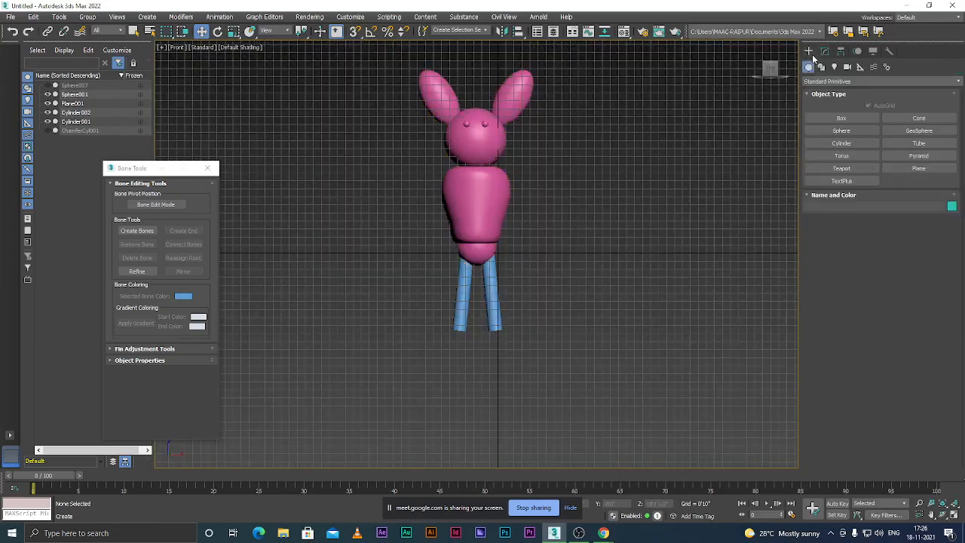
pyautogui.click(842, 144)
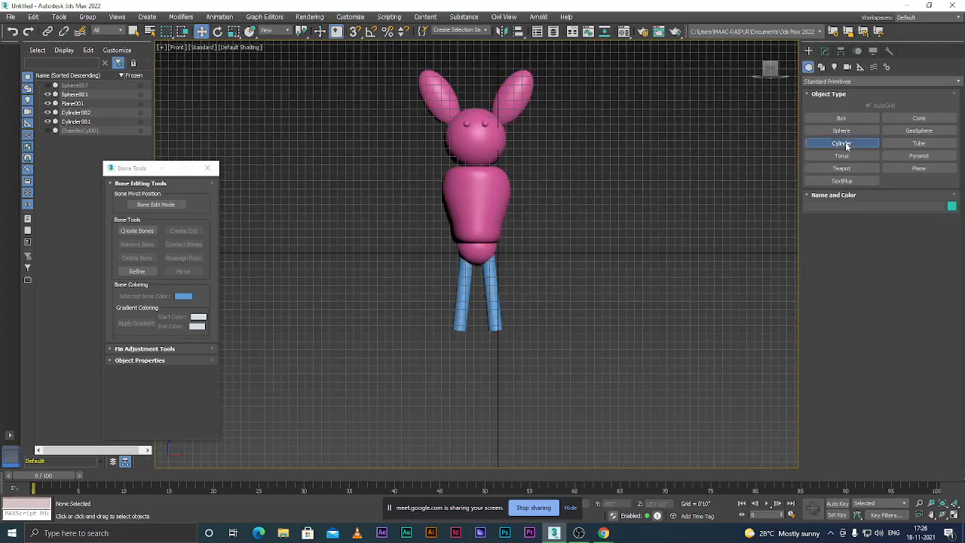
pyautogui.press('t')
pyautogui.scroll(-2, 547, 261)
pyautogui.scroll(4, 514, 245)
pyautogui.moveTo(514, 245); pyautogui.dragTo(518, 231)
pyautogui.click(535, 256)
pyautogui.keyDown('alt'); pyautogui.moveTo(535, 256); pyautogui.dragTo(534, 181, button='middle'); pyautogui.keyUp('alt')
pyautogui.scroll(3, 526, 205)
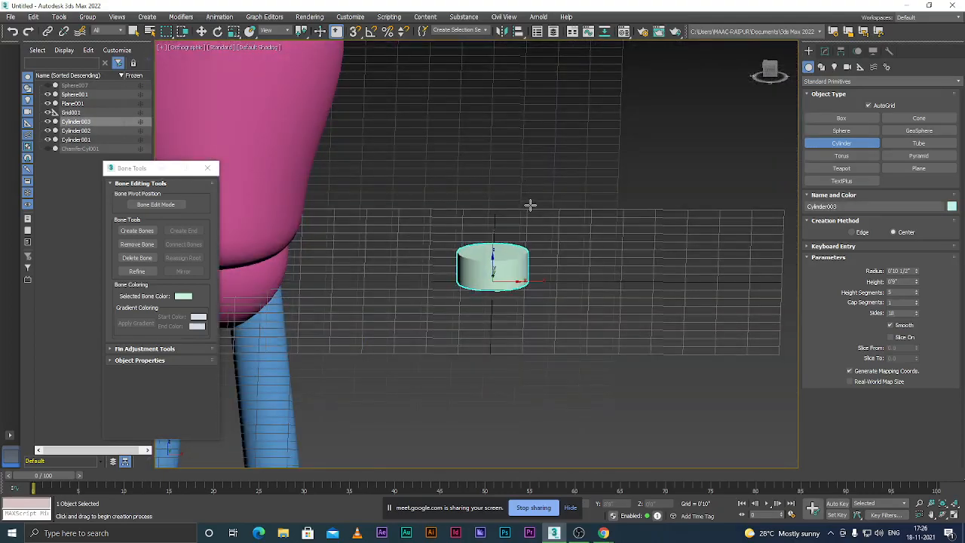
pyautogui.scroll(-5, 530, 204)
pyautogui.click(532, 166)
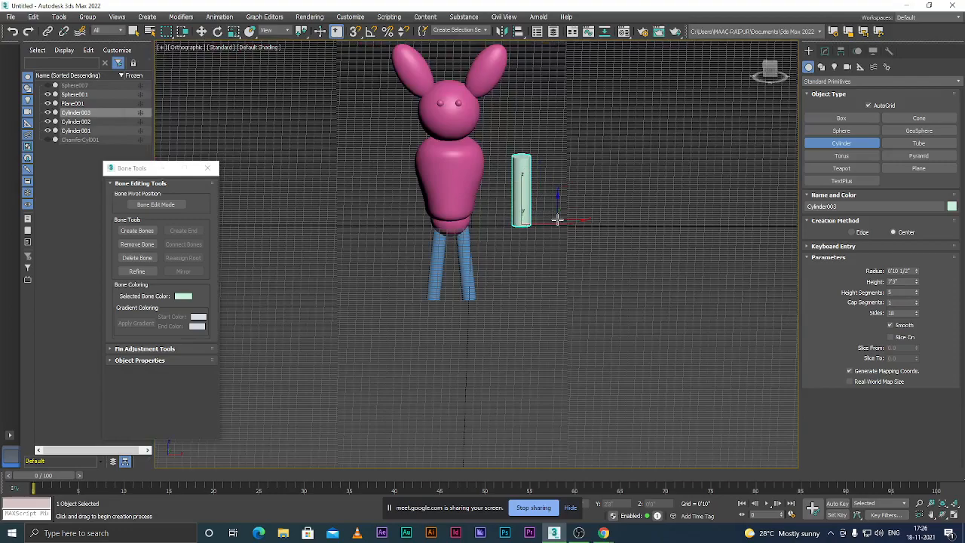
# - In the Front view, move the new cylinder down beside the lower part of the legs
pyautogui.press('w')
pyautogui.press('f')
pyautogui.scroll(-5, 527, 243)
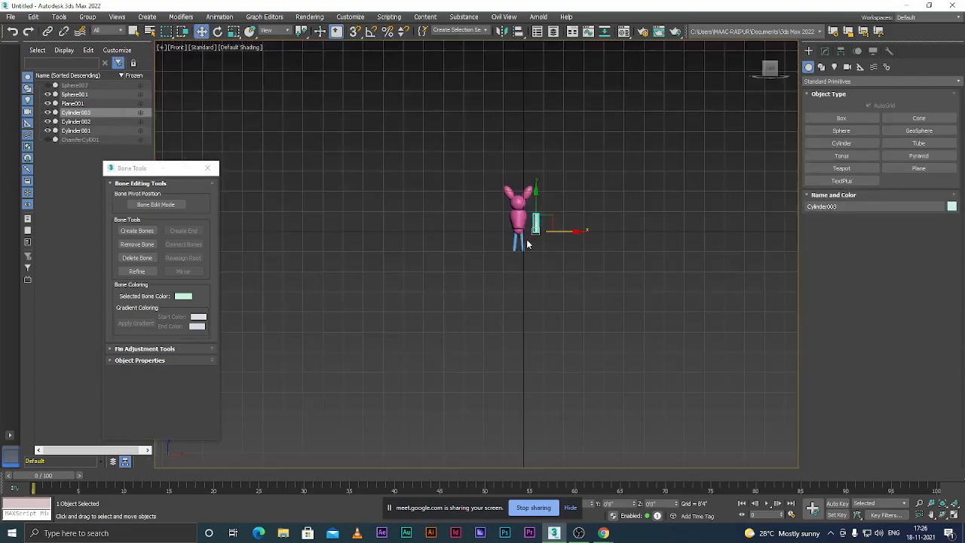
pyautogui.scroll(5, 527, 244)
pyautogui.moveTo(548, 193); pyautogui.dragTo(548, 274)
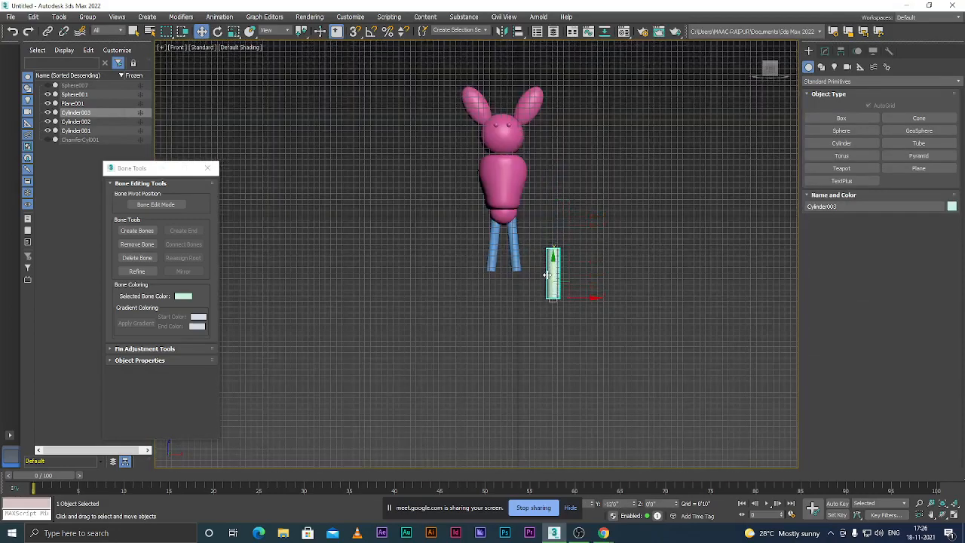
pyautogui.scroll(-4, 548, 275)
pyautogui.scroll(6, 559, 247)
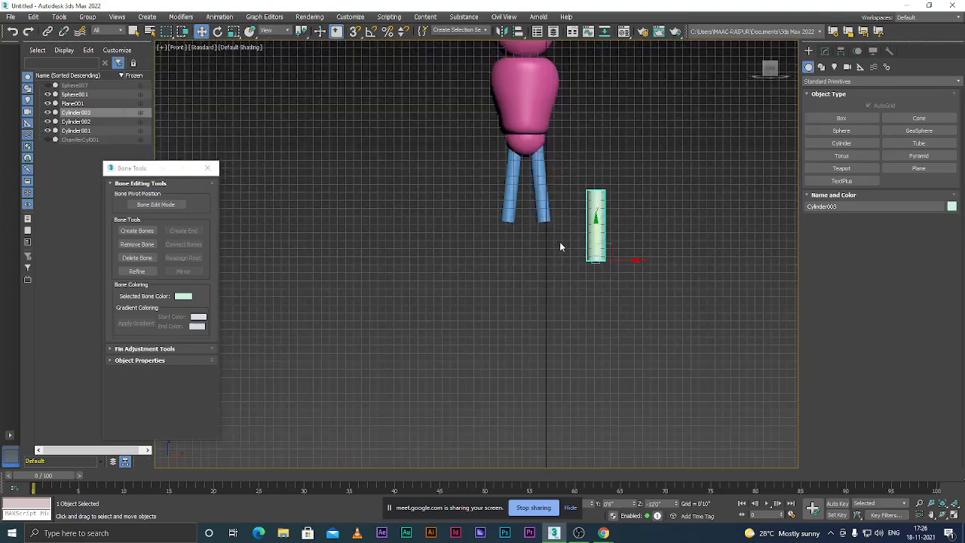
pyautogui.scroll(-4, 562, 246)
pyautogui.scroll(3, 580, 241)
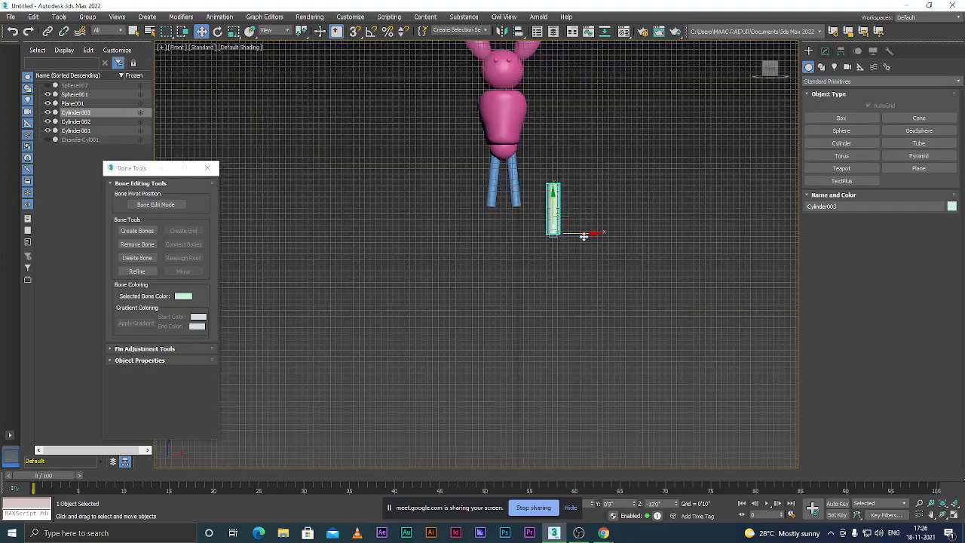
# - Hide the viewport grid and clone the new cylinder as a copy on the other side of the legs
pyautogui.press('g')
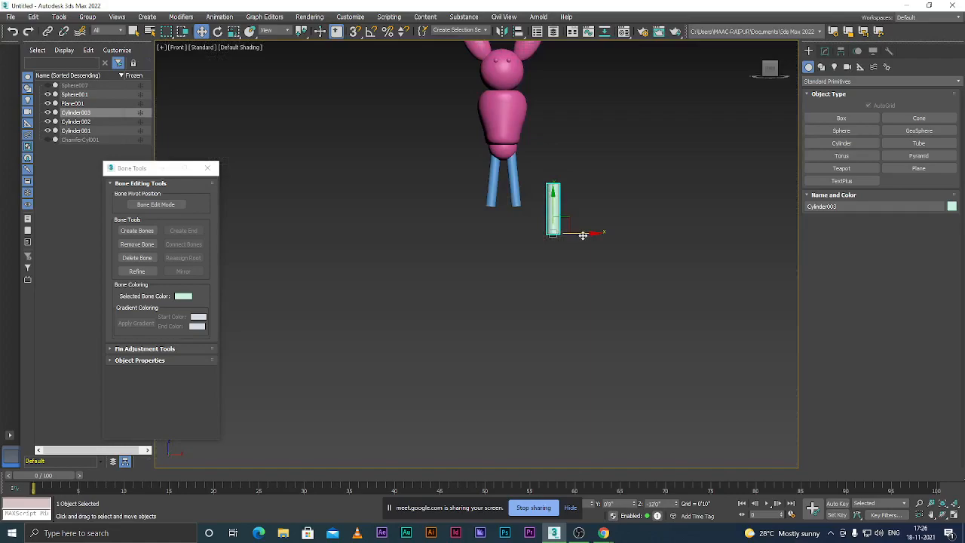
pyautogui.press('g')
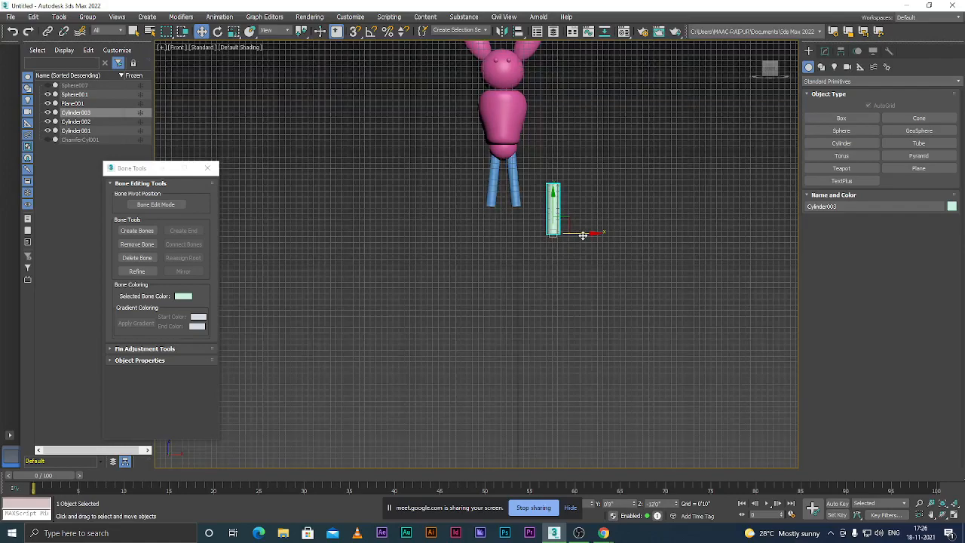
pyautogui.press('g')
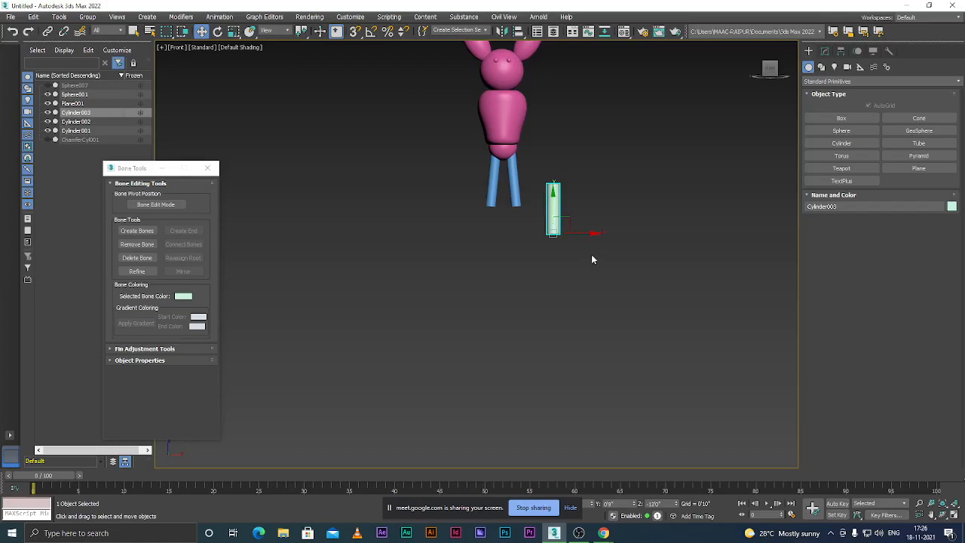
pyautogui.keyDown('shift'); pyautogui.moveTo(583, 233); pyautogui.dragTo(488, 235); pyautogui.keyUp('shift')
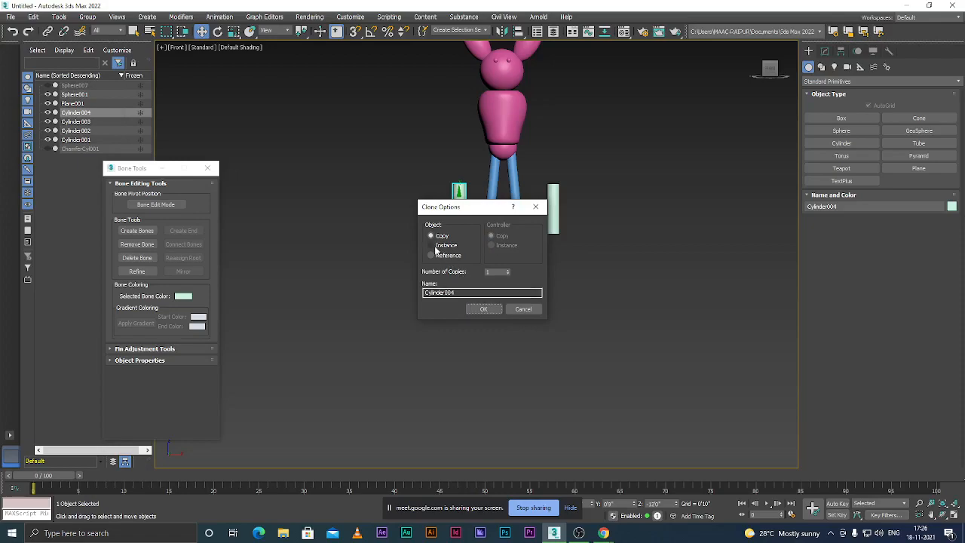
pyautogui.click(484, 308)
# - Move the cloned cylinder and its original down so that their tops sit just below the ends of the legs
pyautogui.scroll(2, 478, 215)
pyautogui.scroll(2, 478, 210)
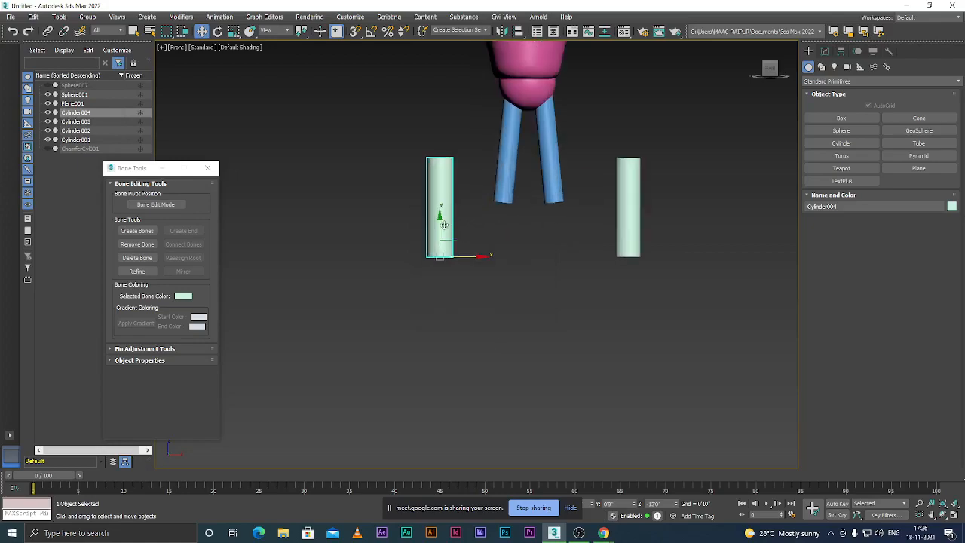
pyautogui.moveTo(438, 226); pyautogui.dragTo(439, 281)
pyautogui.scroll(-2, 504, 160)
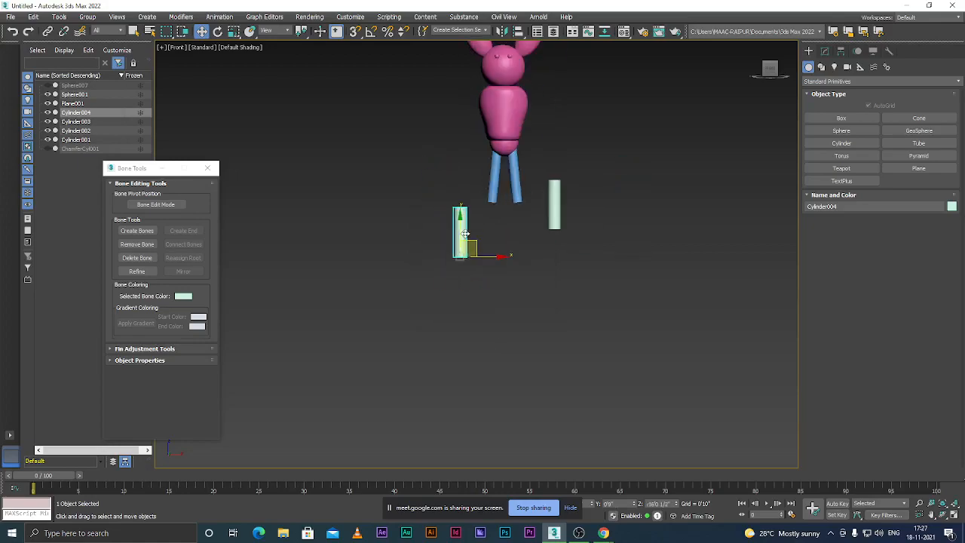
pyautogui.click(587, 206)
pyautogui.moveTo(591, 205); pyautogui.dragTo(591, 243)
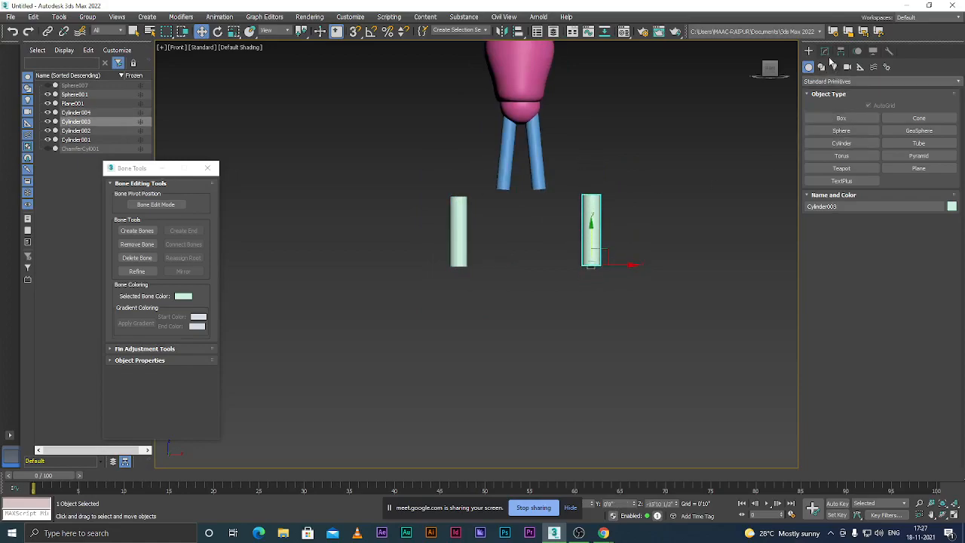
# - Set both lower-leg cylinders' radius to 0'6 1/2", with 25 sides on the original and 24 on the clone
pyautogui.click(826, 52)
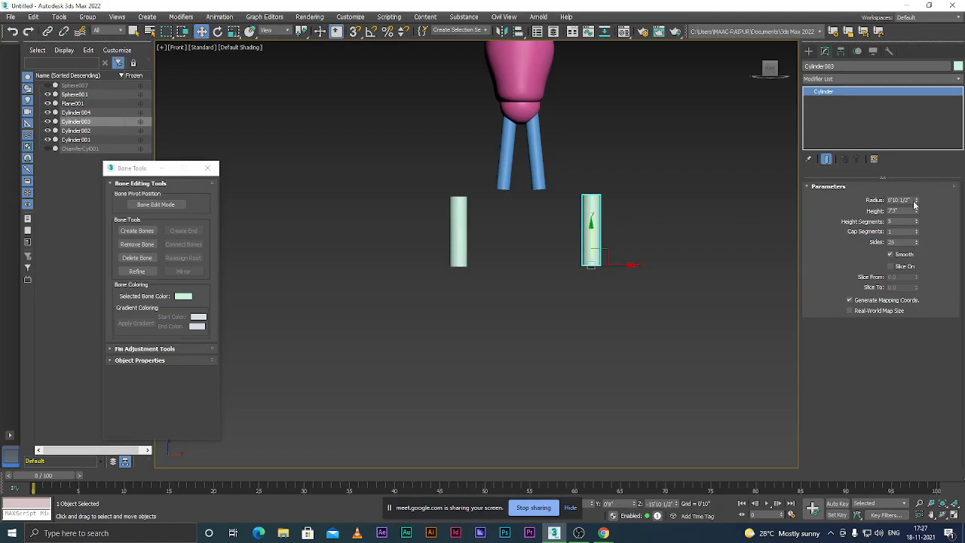
pyautogui.moveTo(917, 202); pyautogui.dragTo(917, 222)
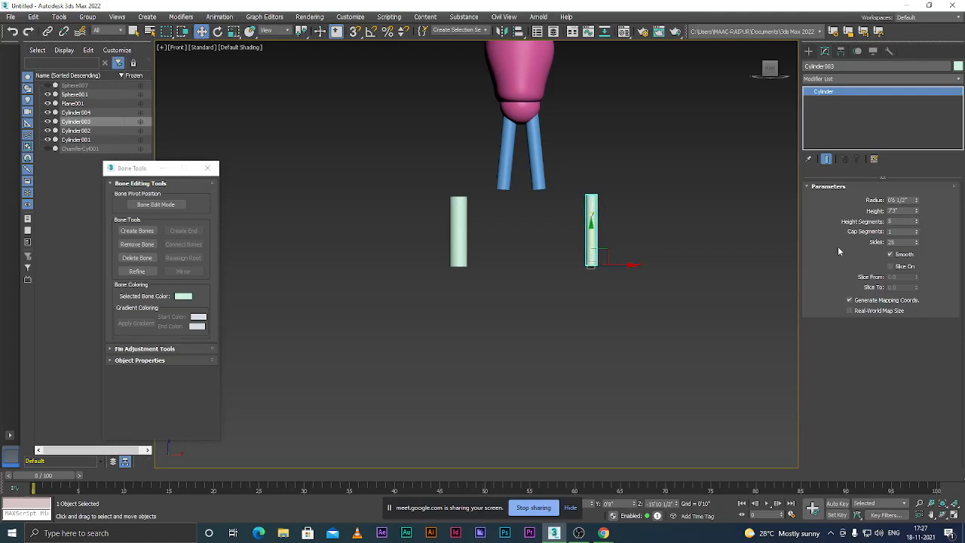
pyautogui.click(455, 207)
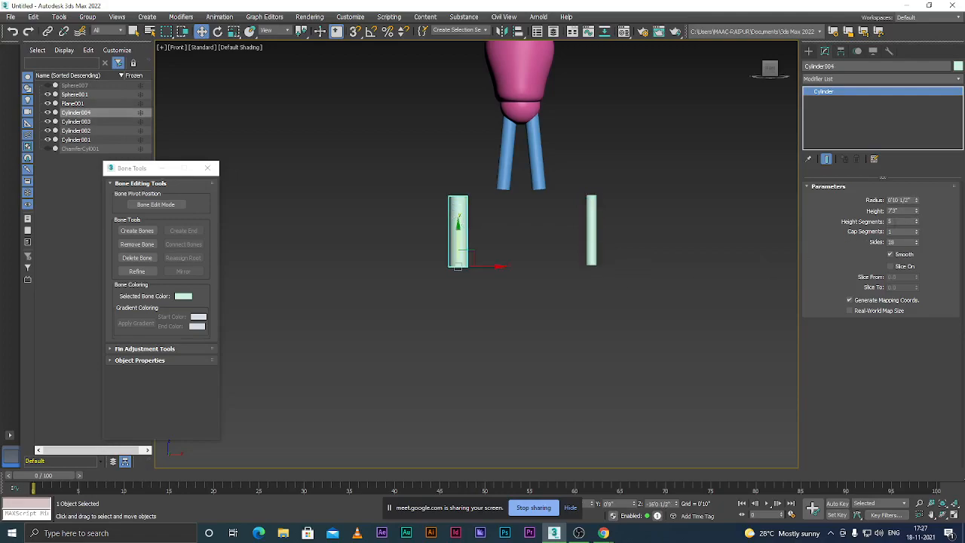
pyautogui.moveTo(918, 242); pyautogui.dragTo(921, 238)
pyautogui.click(917, 240)
pyautogui.moveTo(918, 200); pyautogui.dragTo(917, 219)
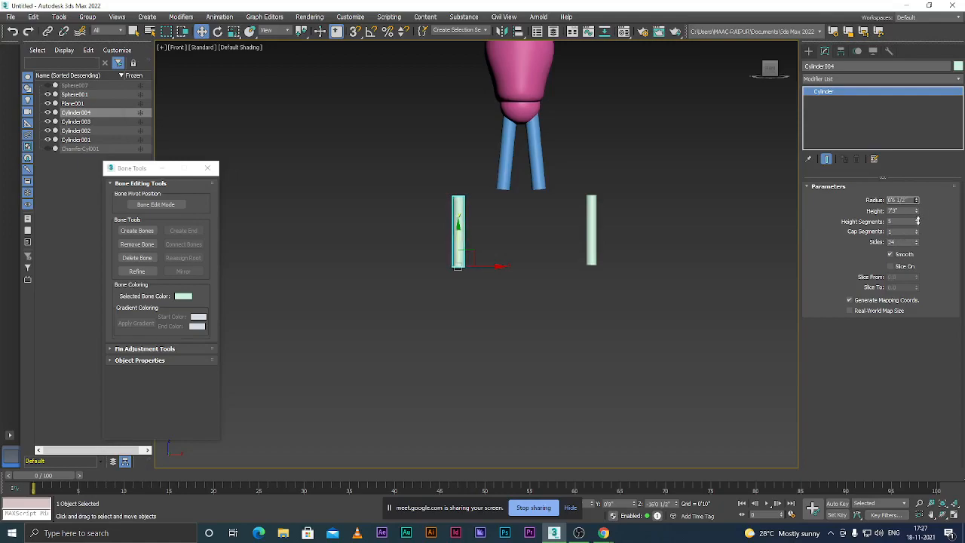
# - Move the cloned lower-leg cylinder across and up until its top meets the end of the mirrored leg
pyautogui.moveTo(493, 265); pyautogui.dragTo(540, 264)
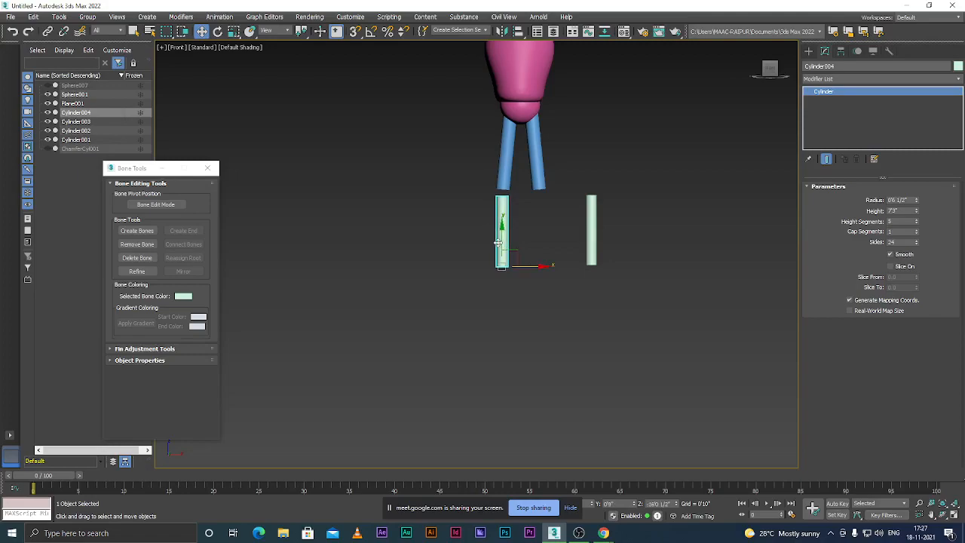
pyautogui.moveTo(501, 233); pyautogui.dragTo(498, 233)
pyautogui.moveTo(502, 232); pyautogui.dragTo(508, 226)
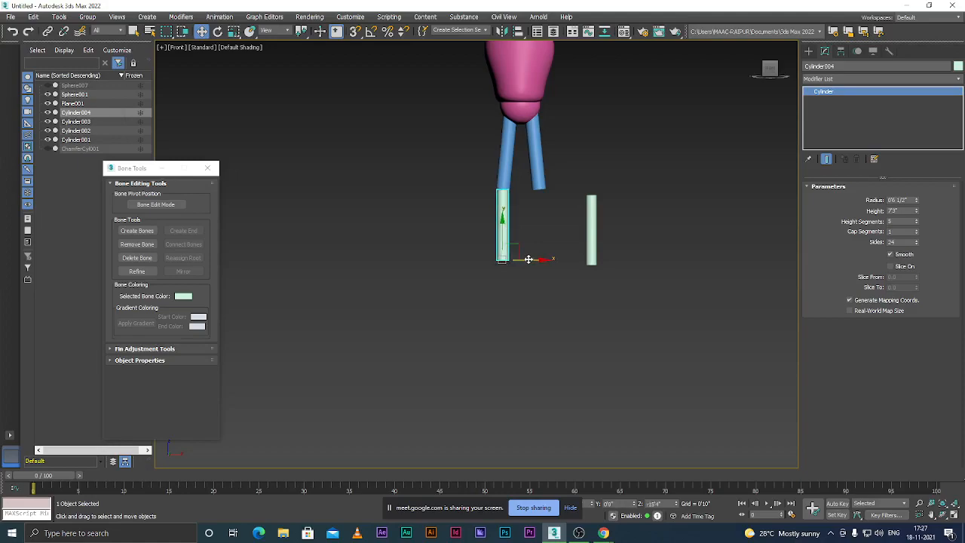
# - Move the original lower-leg cylinder beneath the end of the other leg and leave it selected
pyautogui.click(589, 260)
pyautogui.moveTo(616, 264); pyautogui.dragTo(543, 234)
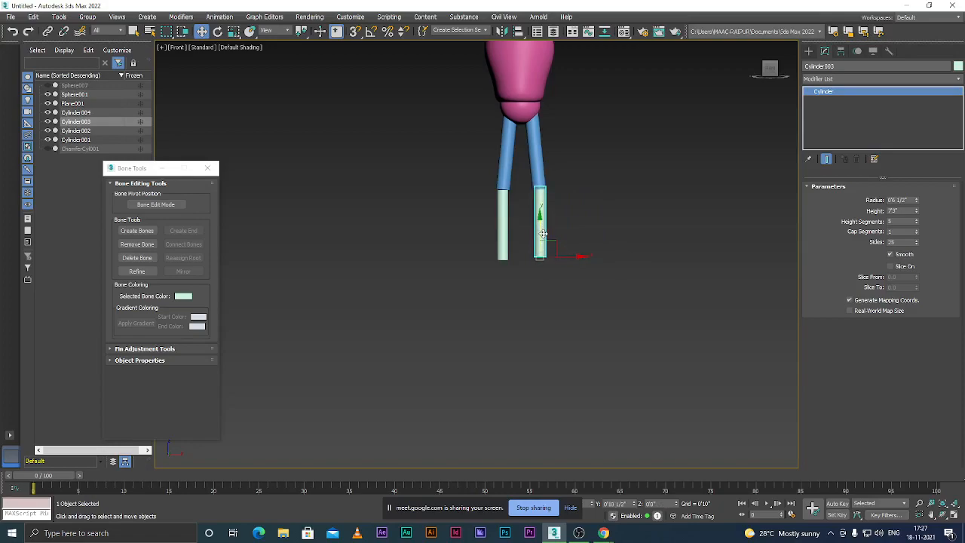
pyautogui.scroll(-4, 543, 234)
pyautogui.click(541, 230)
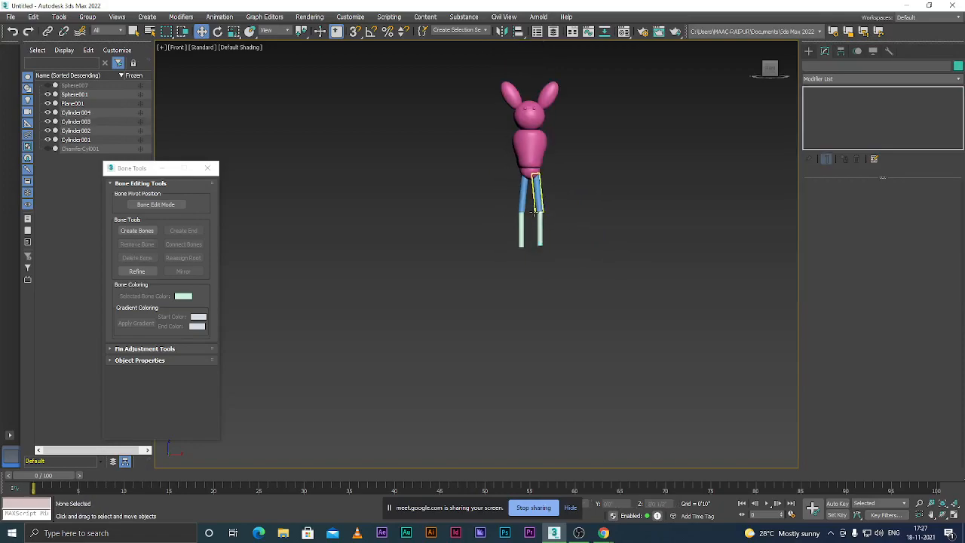
pyautogui.scroll(4, 540, 222)
pyautogui.click(544, 228)
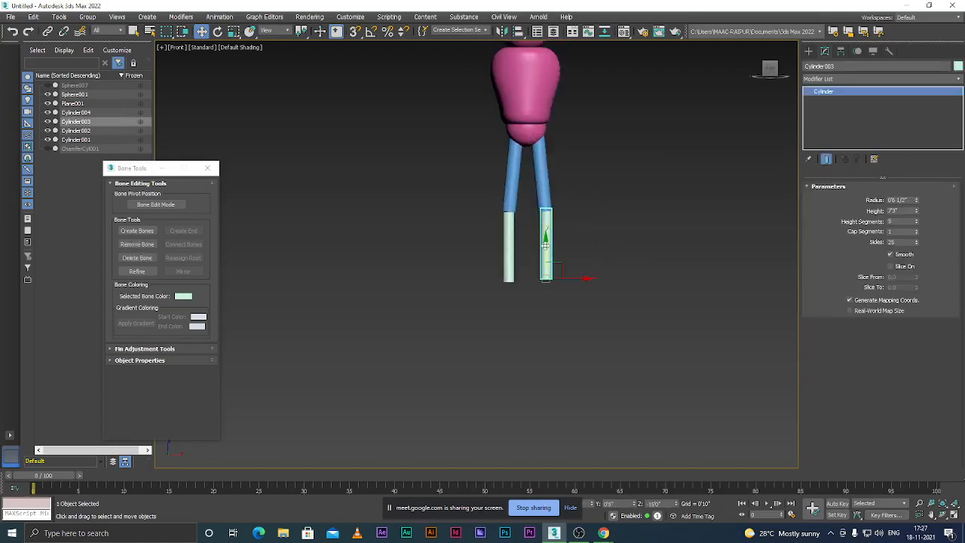
# - Examine how the tops of both lower-leg cylinders line up with the ends of the upper legs
pyautogui.scroll(-4, 539, 228)
pyautogui.click(539, 226)
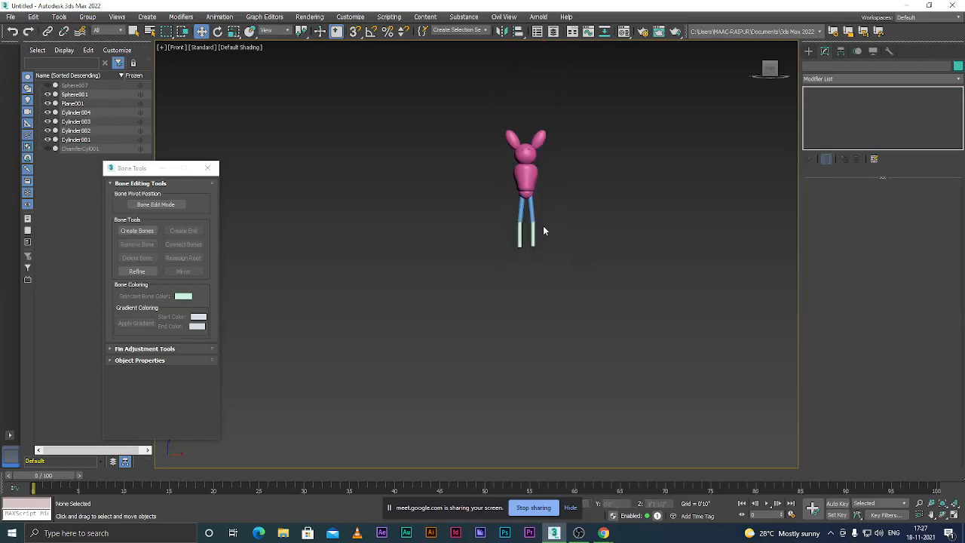
pyautogui.scroll(3, 543, 228)
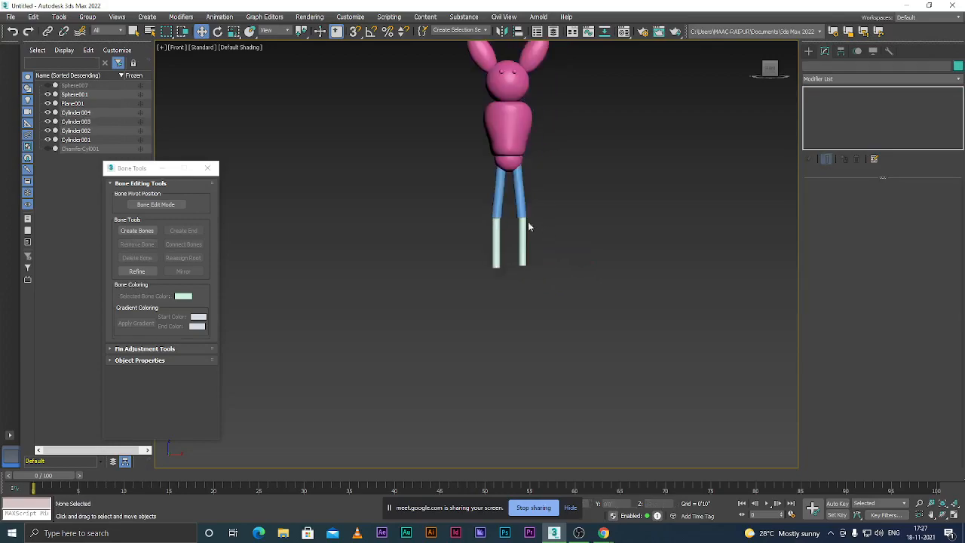
pyautogui.scroll(2, 536, 203)
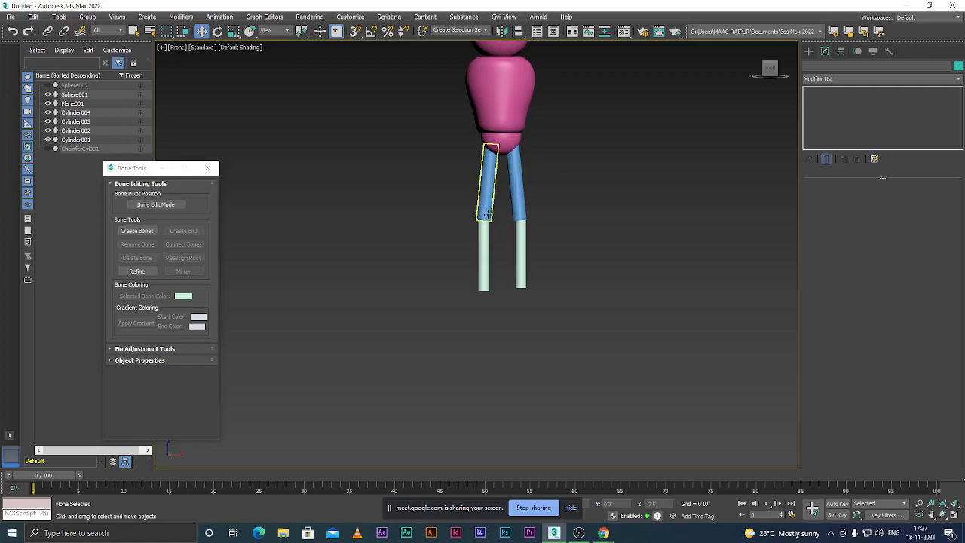
pyautogui.scroll(2, 492, 228)
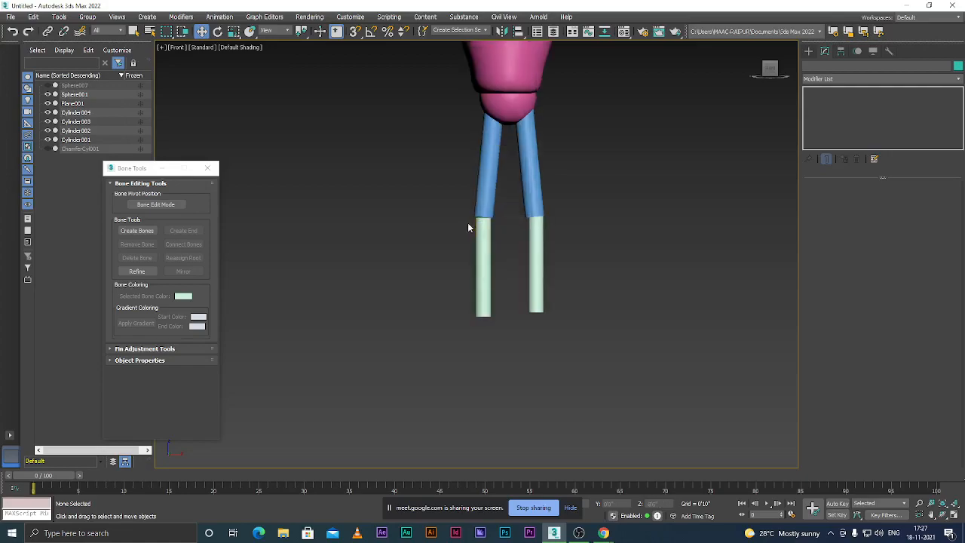
pyautogui.scroll(1, 511, 248)
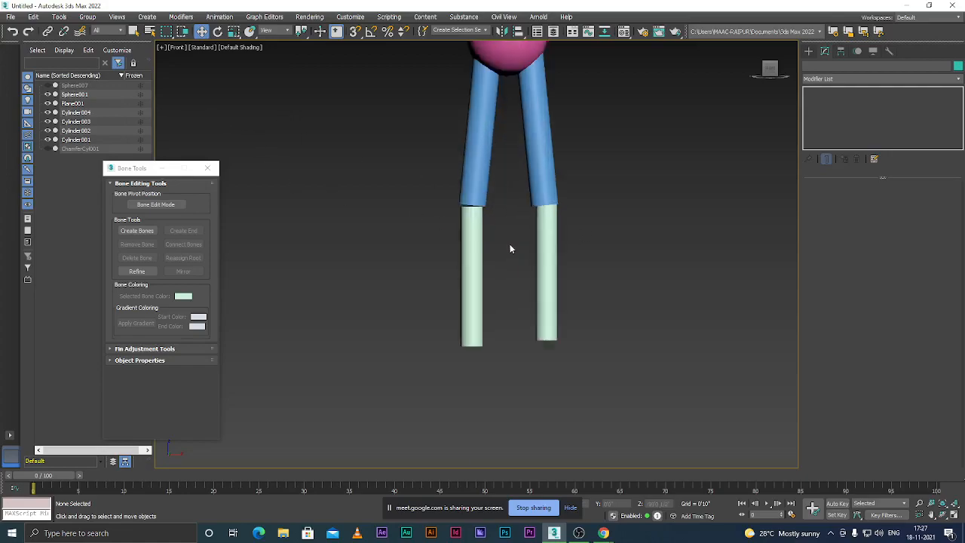
pyautogui.click(474, 233)
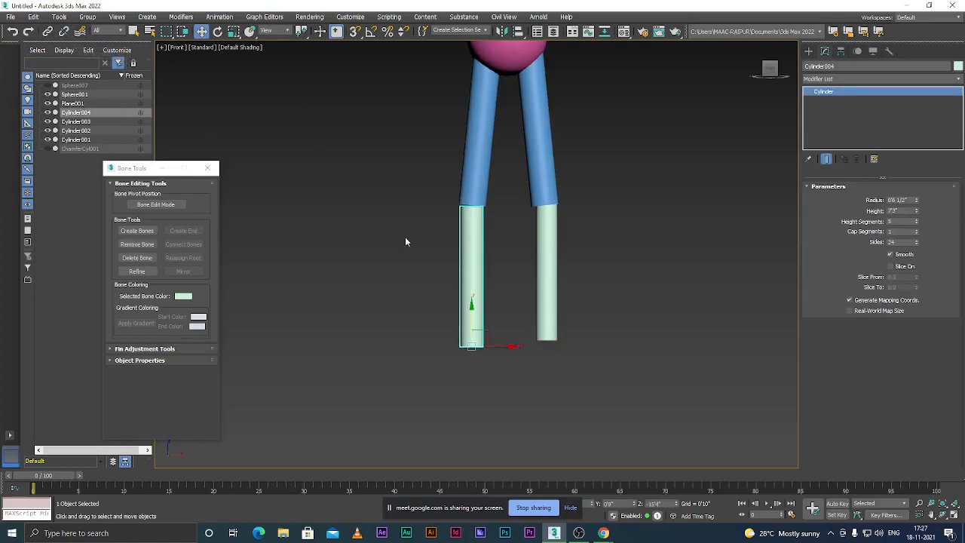
pyautogui.click(433, 223)
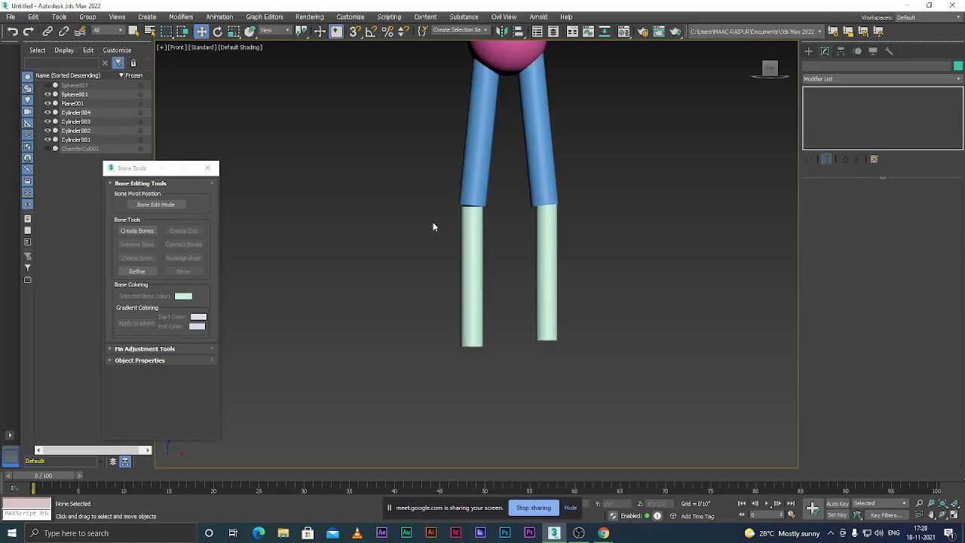
# - Reopen the Bone Tools to start creating bones and show the front view in wireframe
pyautogui.click(206, 169)
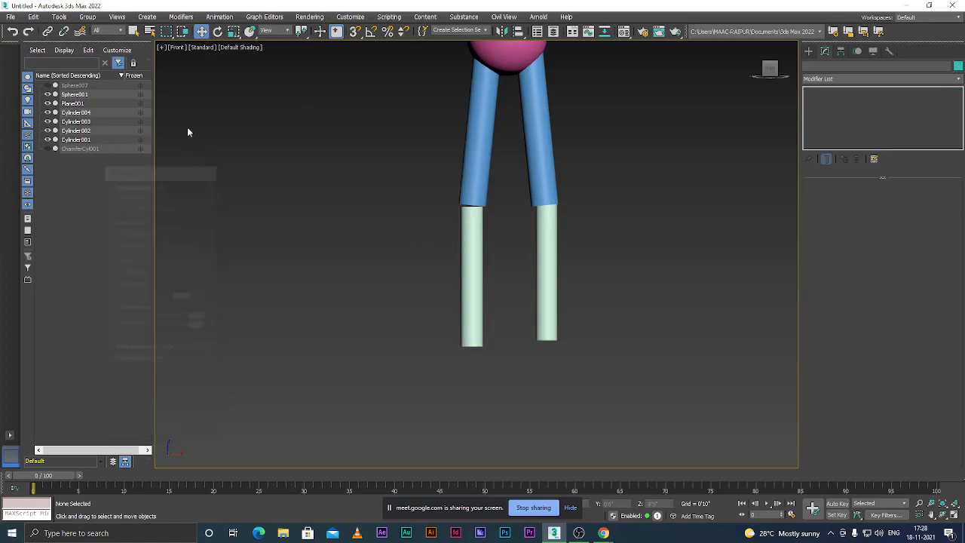
pyautogui.click(229, 18)
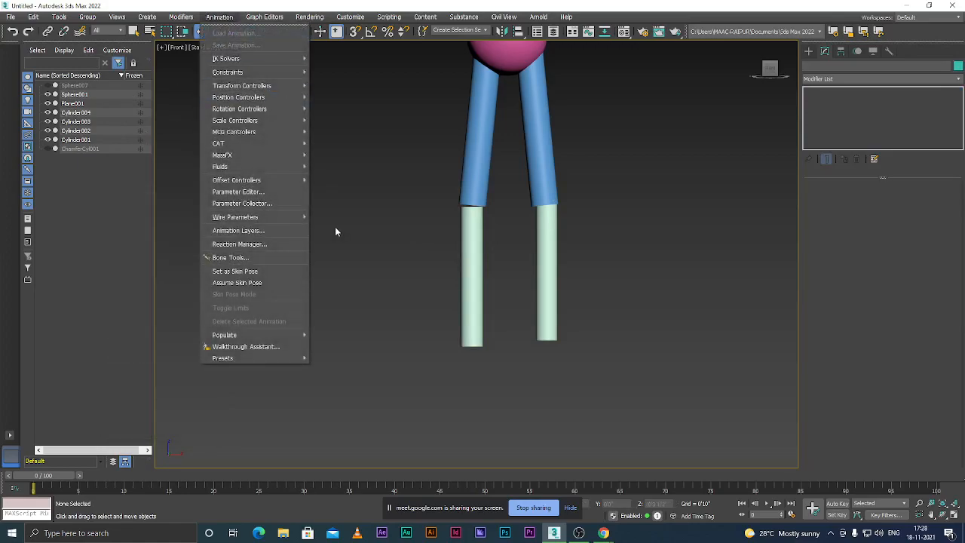
pyautogui.click(232, 257)
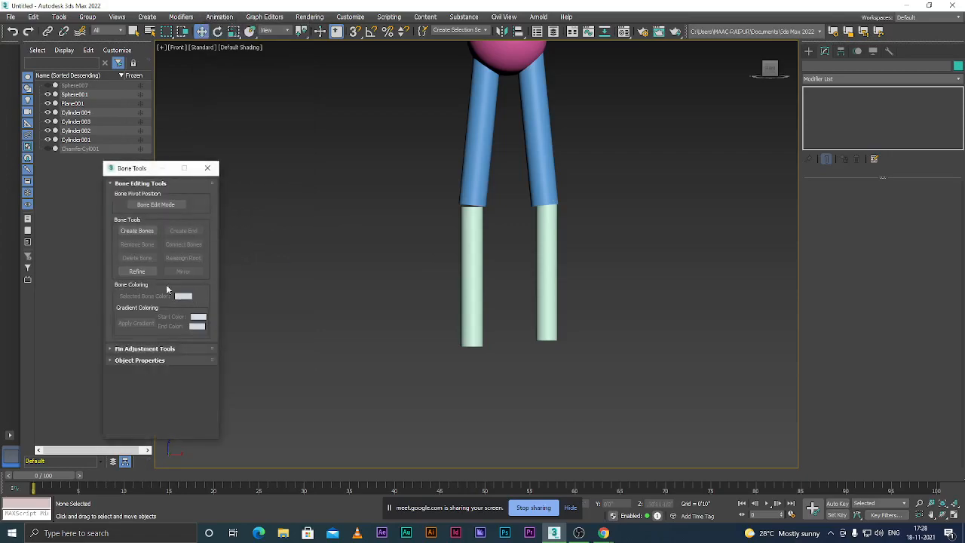
pyautogui.click(133, 231)
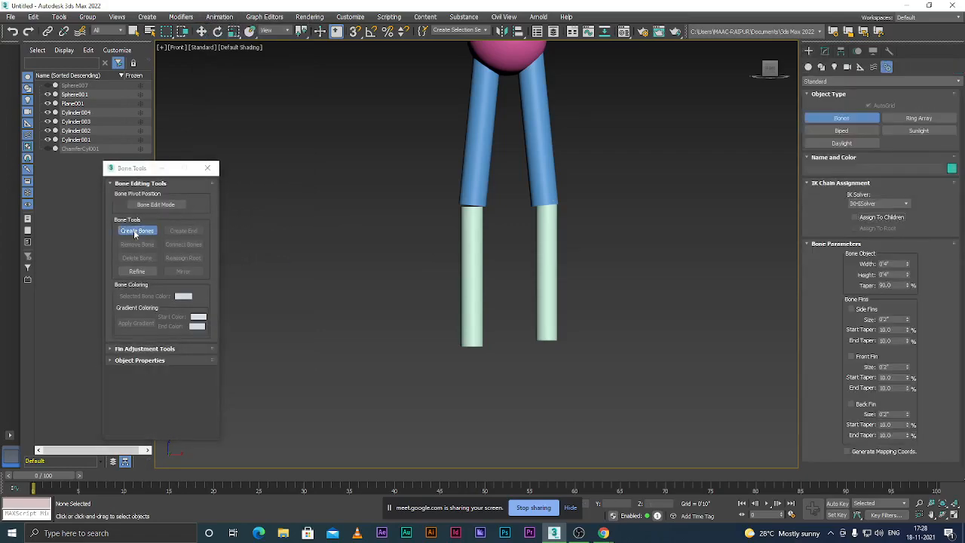
pyautogui.scroll(-4, 414, 242)
pyautogui.scroll(5, 418, 191)
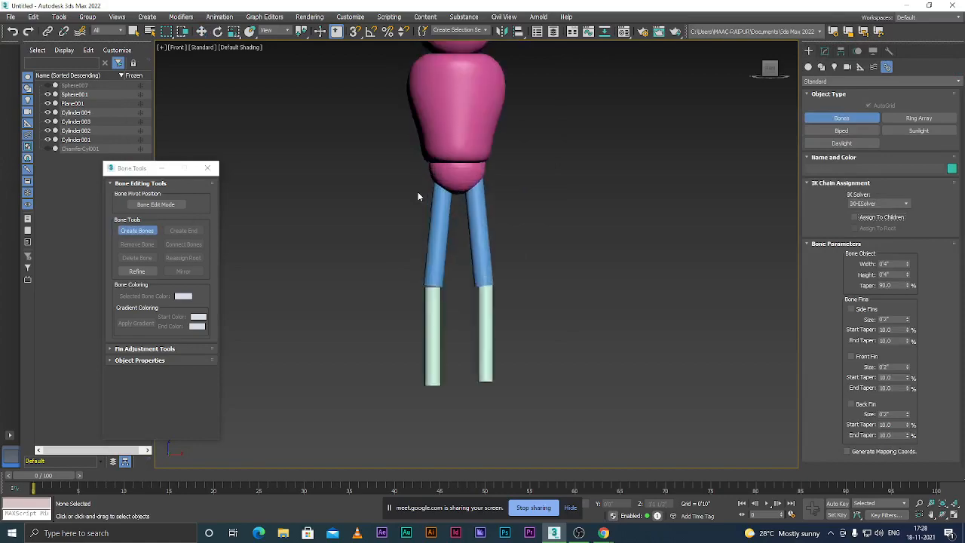
pyautogui.scroll(-3, 441, 218)
pyautogui.scroll(2, 438, 221)
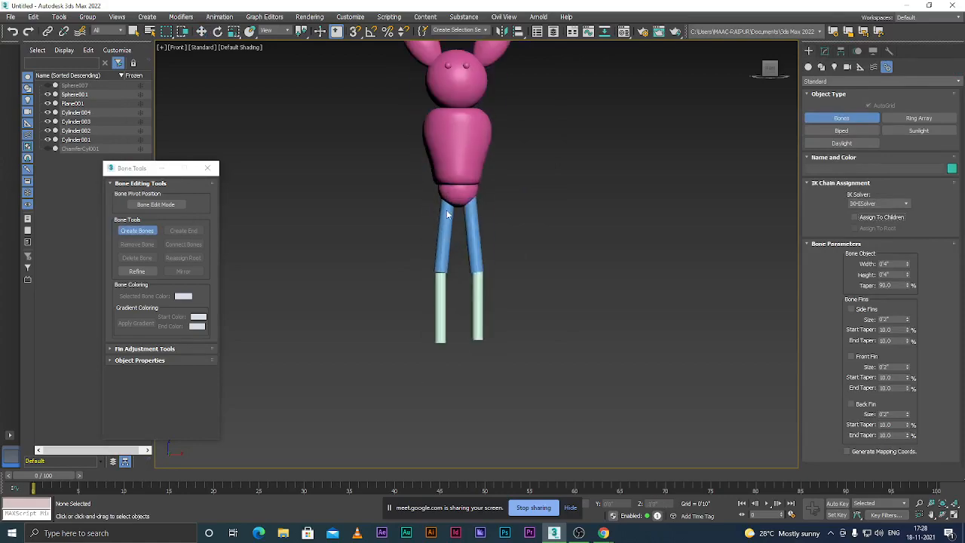
pyautogui.press('F3')
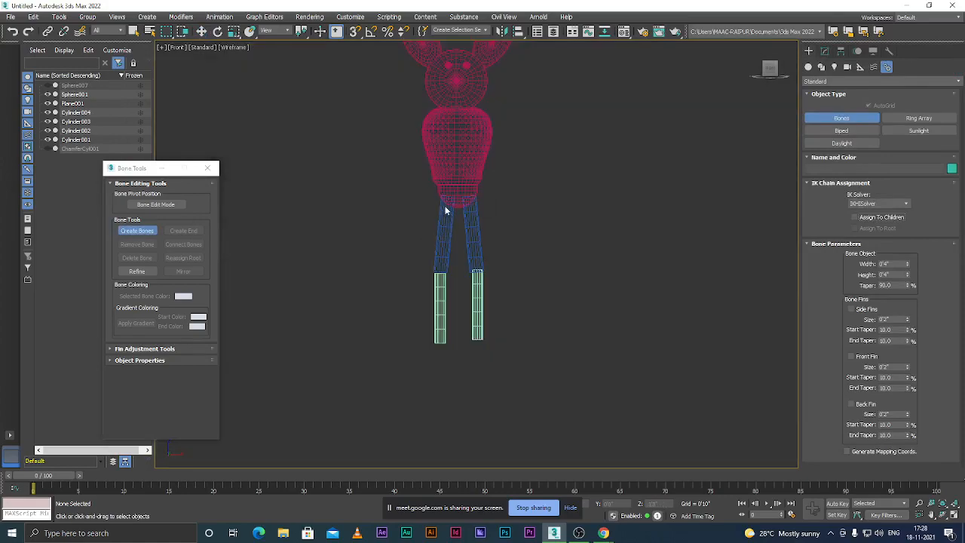
# - Draw a bone chain inside the mirrored leg, from the hip through the knee to the bottom of the lower-leg cylinder
pyautogui.click(446, 202)
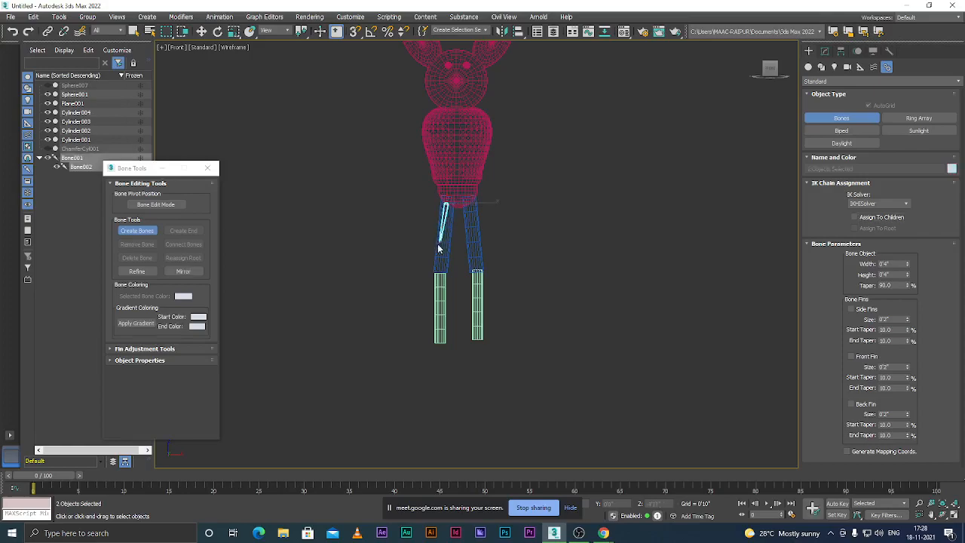
pyautogui.click(439, 274)
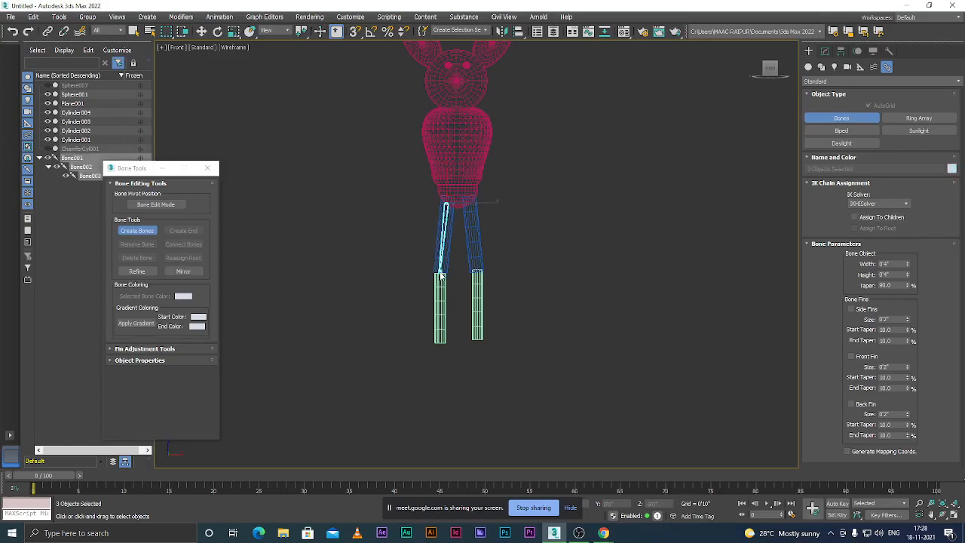
pyautogui.click(441, 341)
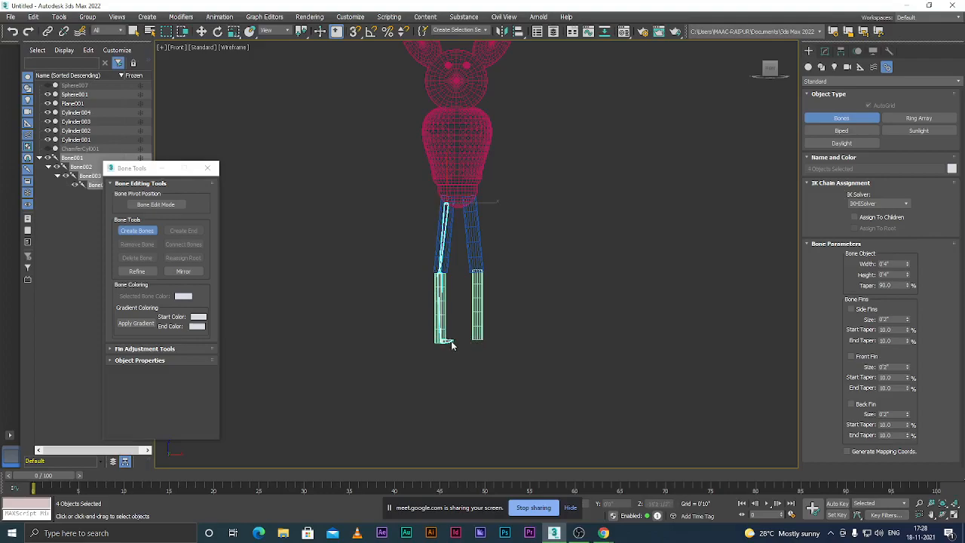
pyautogui.rightClick(414, 361)
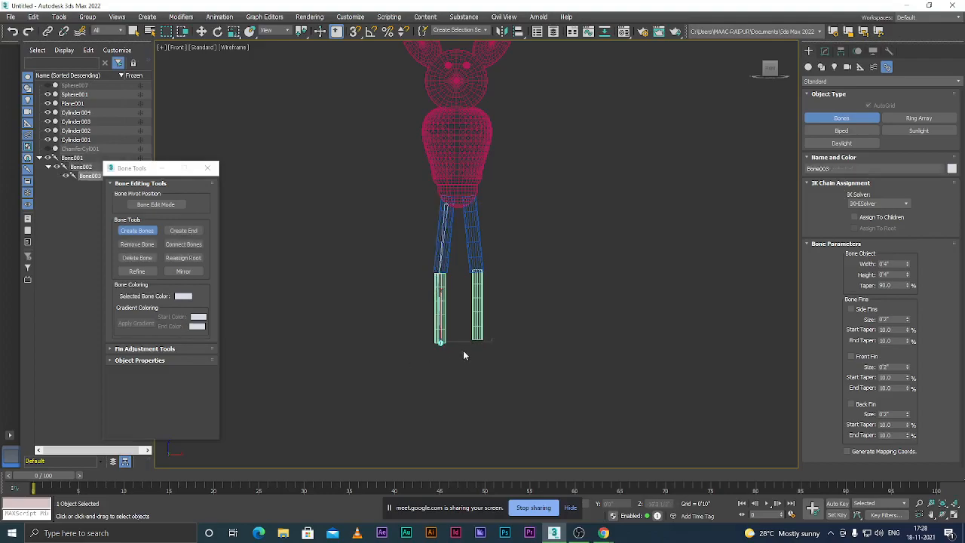
# - Draw a second bone chain inside the original leg, from the hip through the knee to the bottom of the lower-leg cylinder
pyautogui.click(470, 200)
pyautogui.click(476, 274)
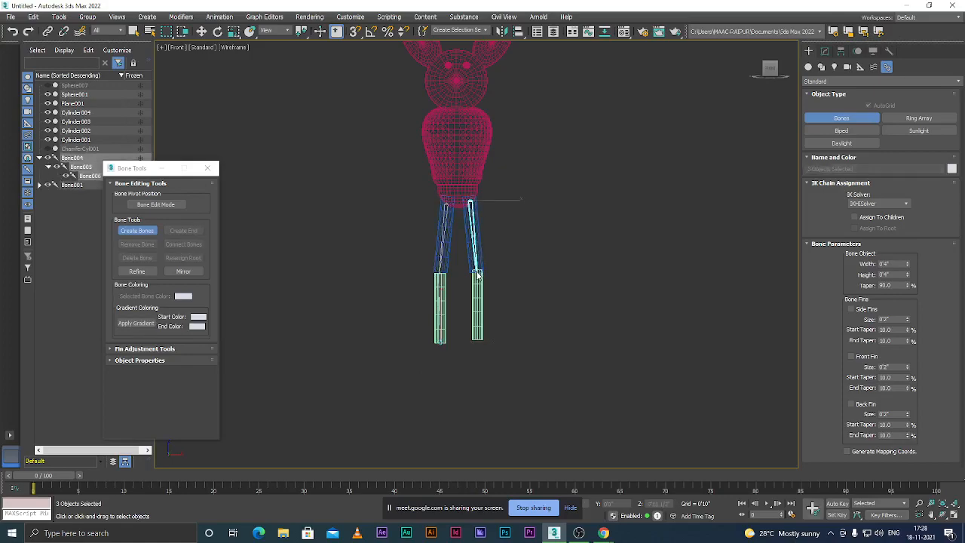
pyautogui.click(478, 344)
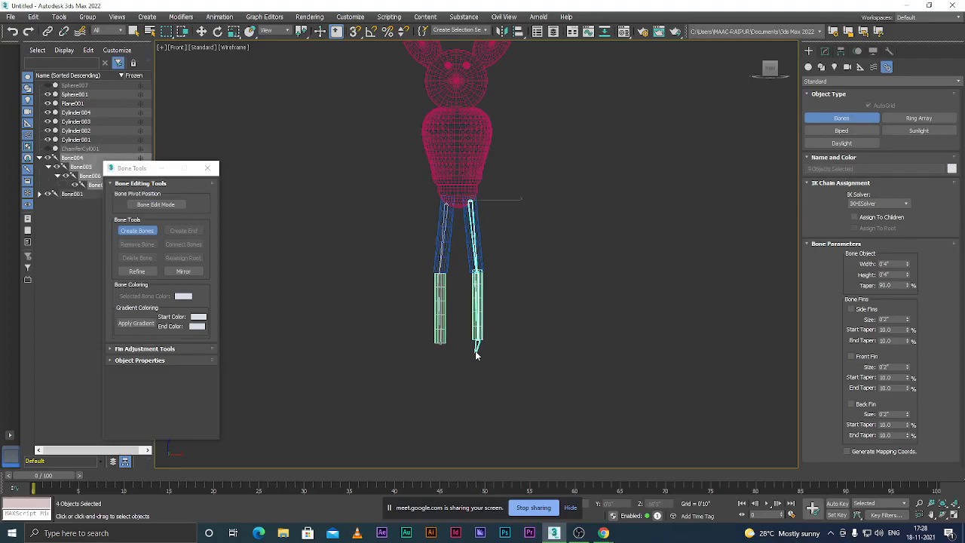
pyautogui.rightClick(476, 355)
# - Delete the small end bone at the bottom of the original leg's bone chain
pyautogui.moveTo(512, 312); pyautogui.dragTo(502, 302, button='middle')
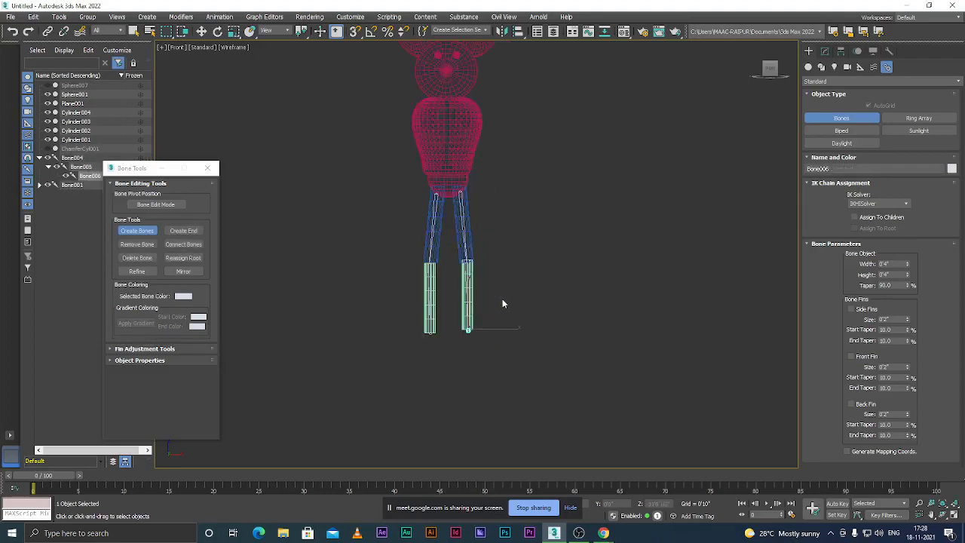
pyautogui.keyDown('alt'); pyautogui.moveTo(463, 367); pyautogui.dragTo(420, 356, button='middle'); pyautogui.keyUp('alt')
pyautogui.scroll(6, 445, 354)
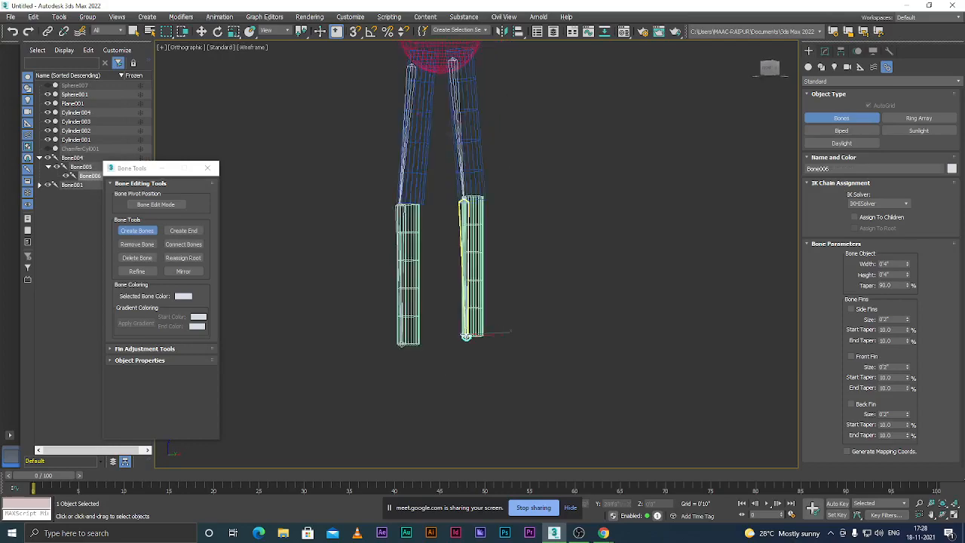
pyautogui.scroll(-3, 467, 349)
pyautogui.scroll(2, 477, 348)
pyautogui.scroll(-3, 528, 334)
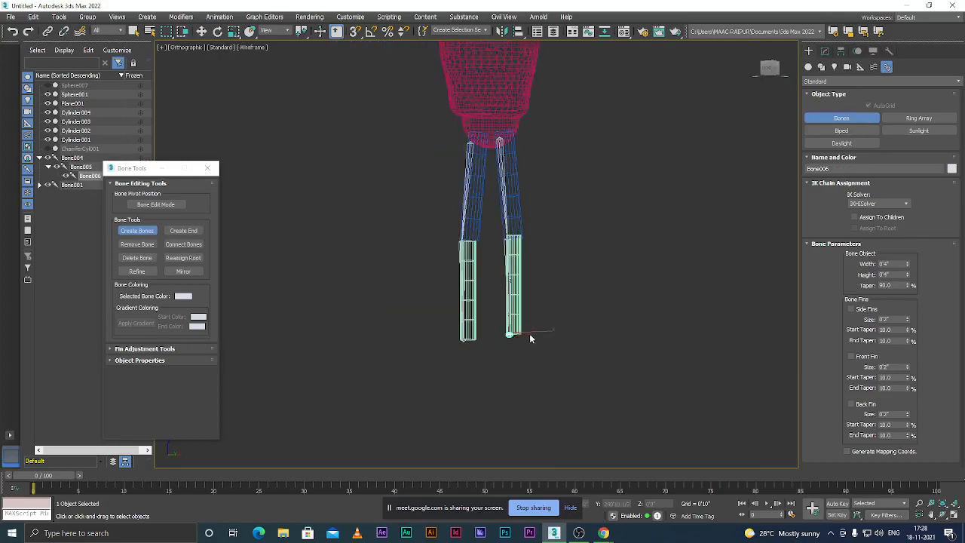
pyautogui.scroll(2, 532, 329)
pyautogui.press('Delete')
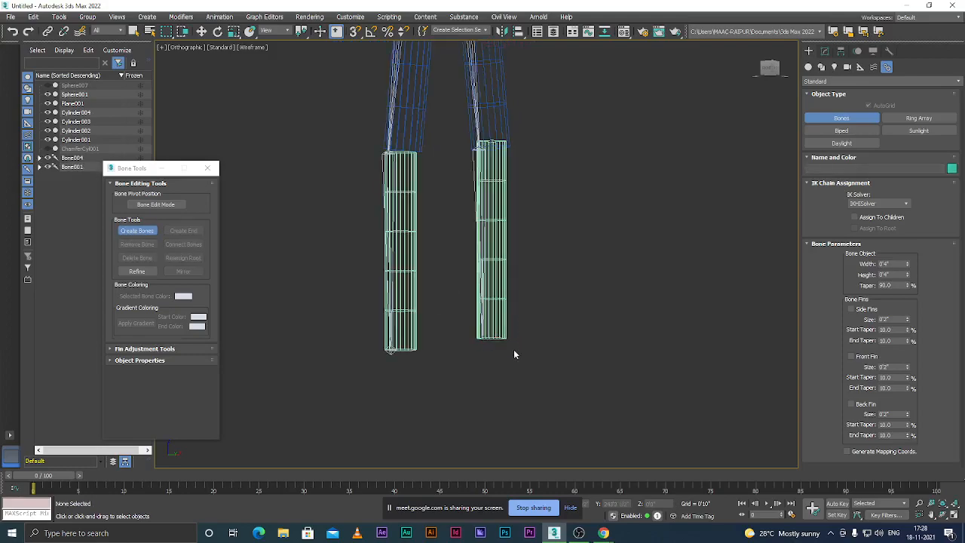
pyautogui.click(390, 351)
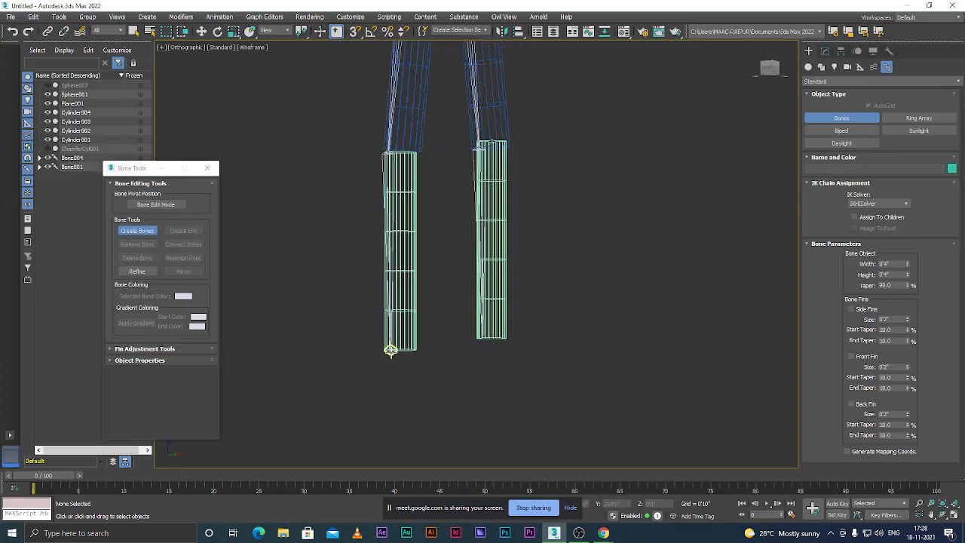
pyautogui.rightClick(433, 353)
pyautogui.scroll(2, 373, 346)
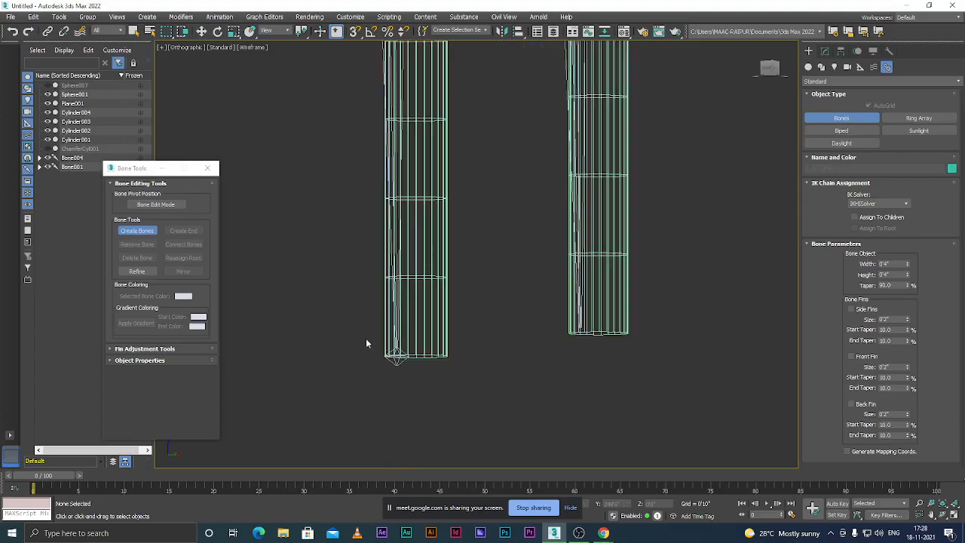
pyautogui.click(395, 350)
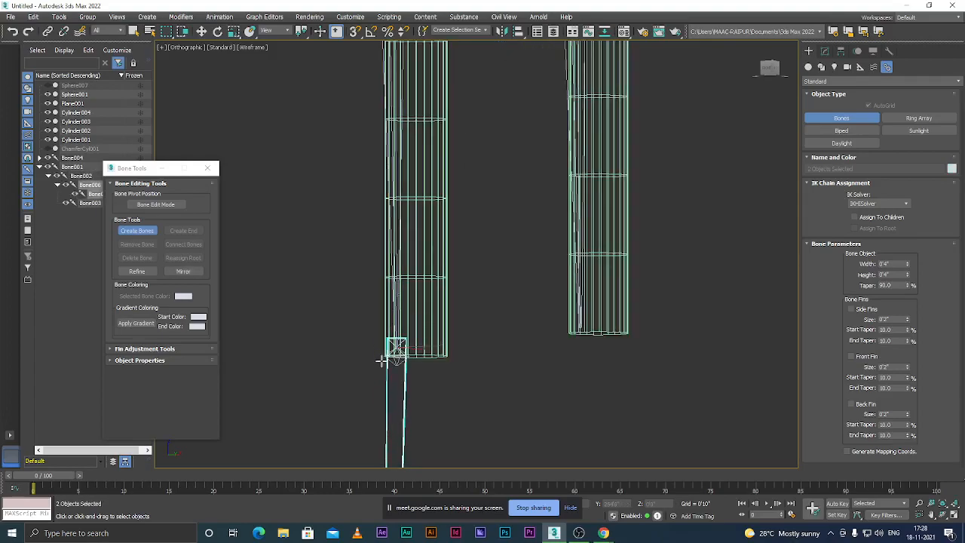
pyautogui.rightClick(381, 361)
pyautogui.scroll(-3, 440, 319)
pyautogui.scroll(4, 418, 332)
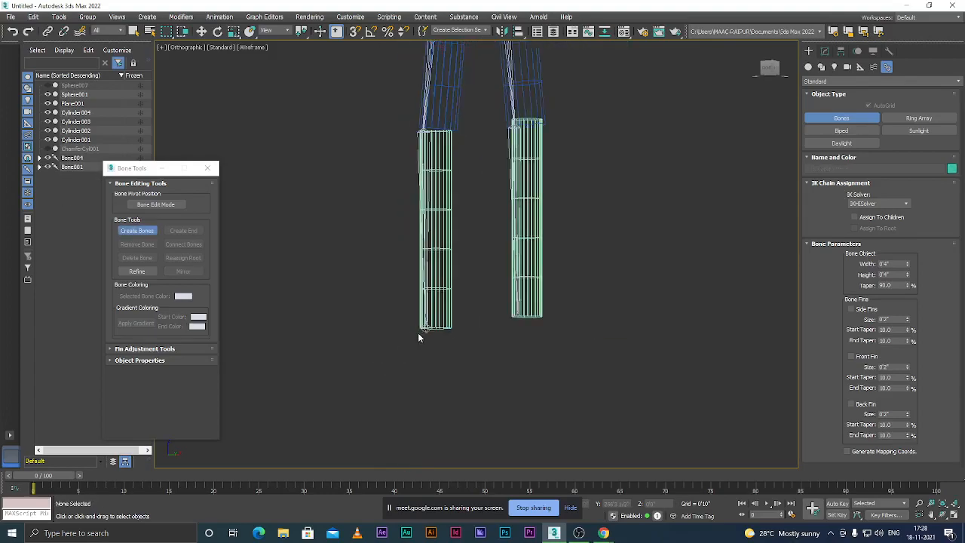
pyautogui.click(433, 324)
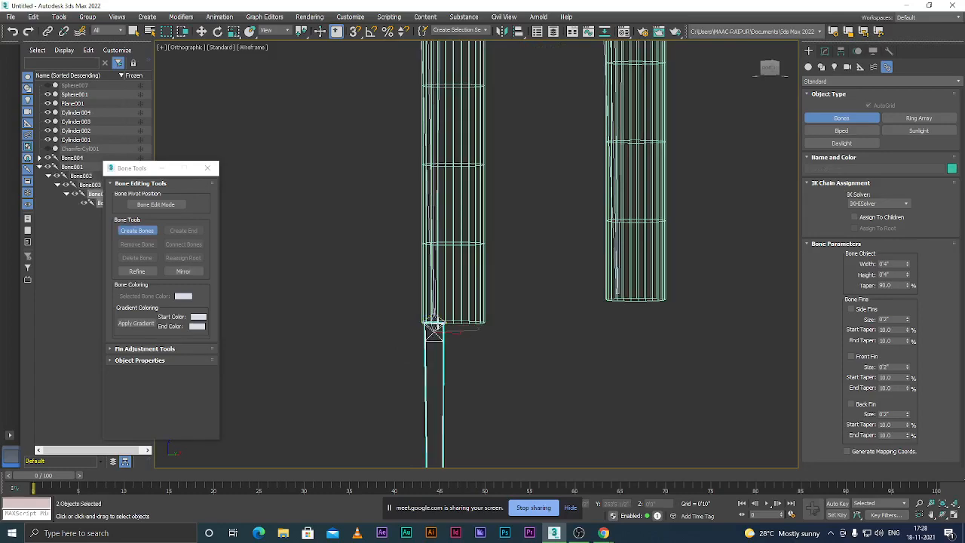
pyautogui.rightClick(515, 336)
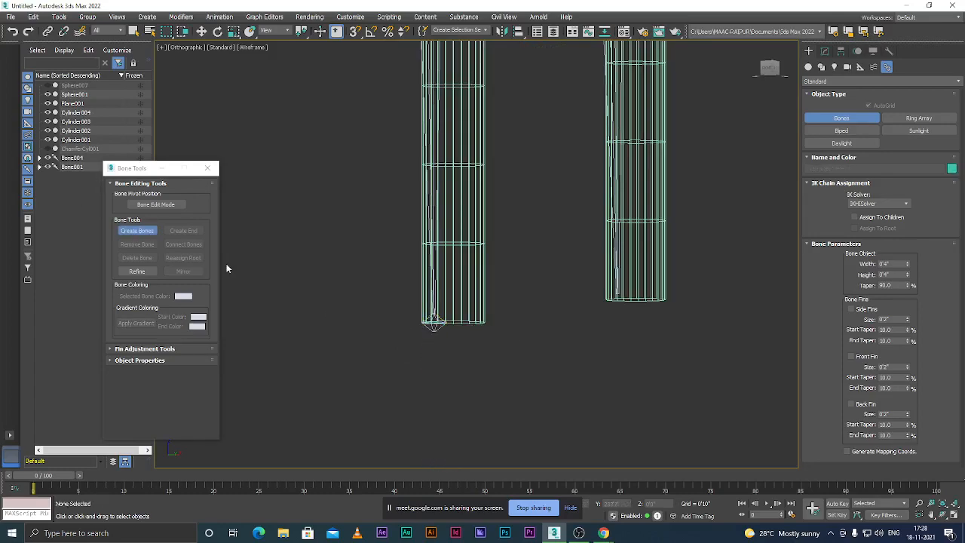
# - Leave bone creation and delete the small end bone at the bottom of the mirrored leg's bone chain
pyautogui.click(152, 233)
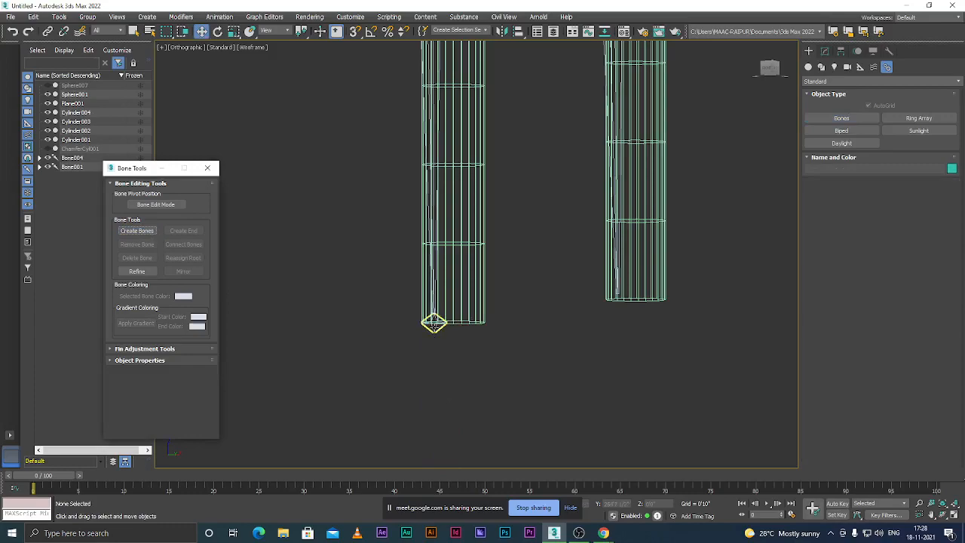
pyautogui.click(434, 324)
pyautogui.press('Delete')
# - Inspect the leg bones from the front and restore the viewport's default shading
pyautogui.scroll(-4, 396, 330)
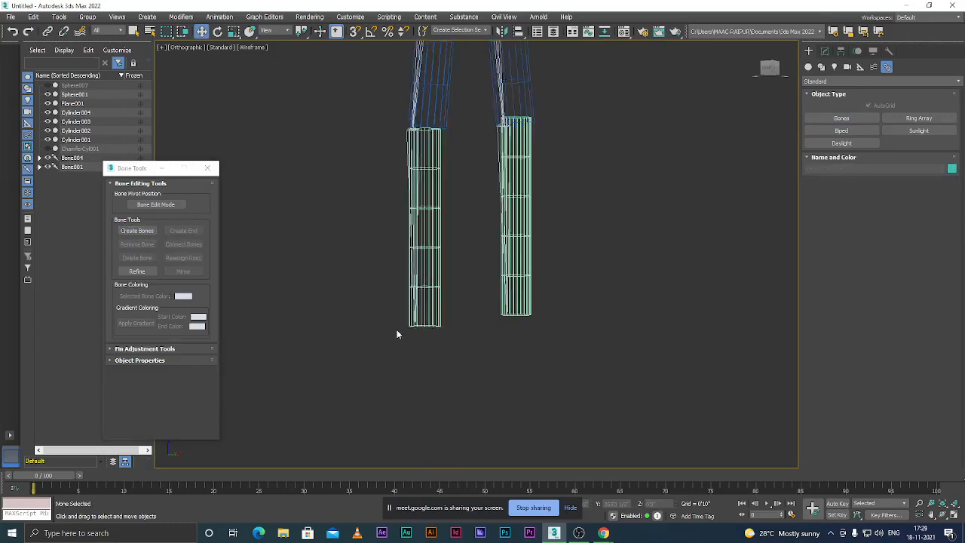
pyautogui.scroll(2, 445, 203)
pyautogui.scroll(-3, 445, 203)
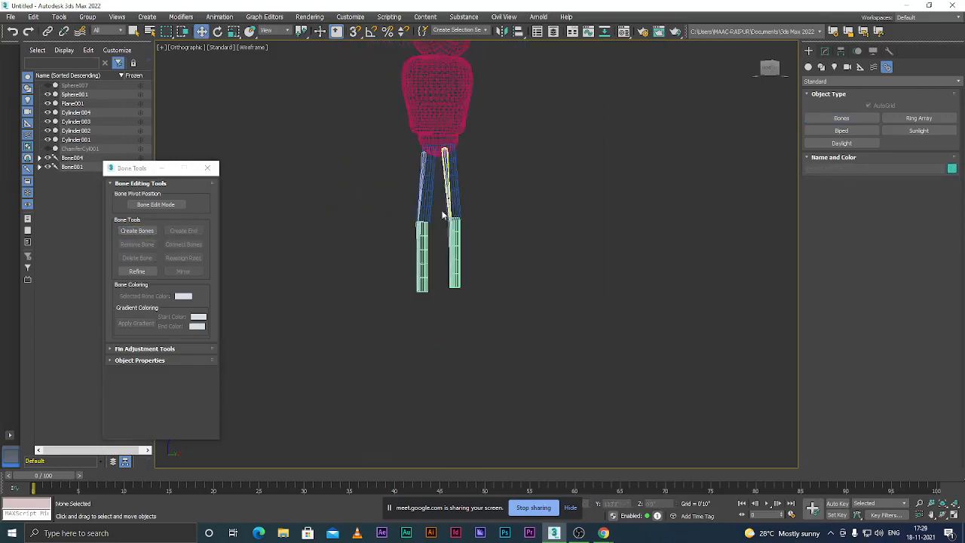
pyautogui.scroll(3, 437, 217)
pyautogui.press('f')
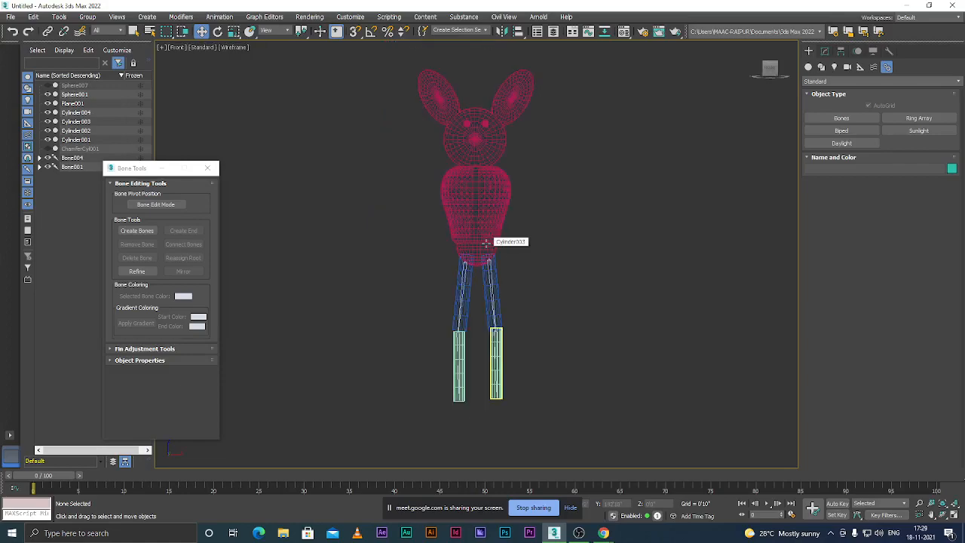
pyautogui.press('F3')
pyautogui.scroll(-3, 475, 203)
pyautogui.scroll(4, 479, 249)
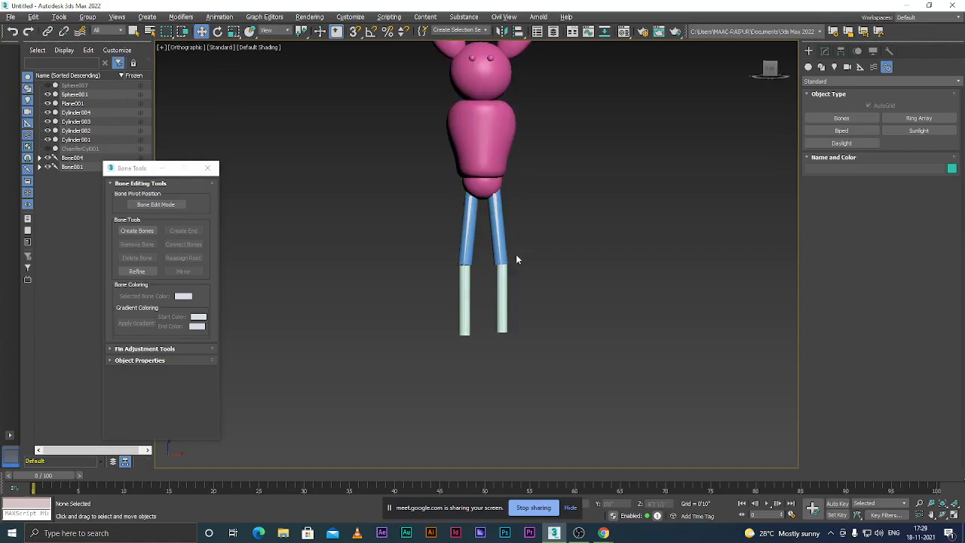
# - Select the upper bones of both legs and move the two bone chains depthwise so they sit inside the leg cylinders
pyautogui.keyDown('alt'); pyautogui.moveTo(518, 252); pyautogui.dragTo(463, 257, button='middle'); pyautogui.keyUp('alt')
pyautogui.scroll(4, 596, 192)
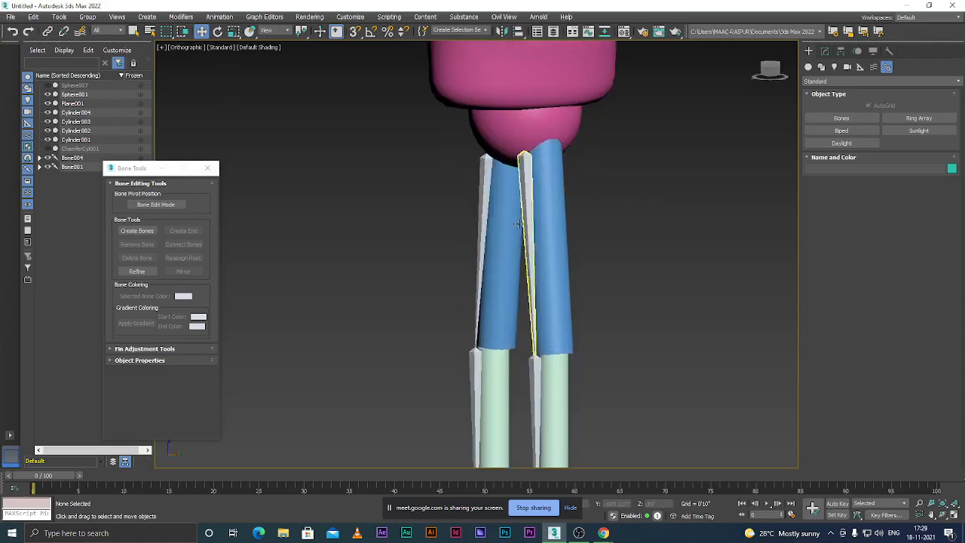
pyautogui.click(485, 179)
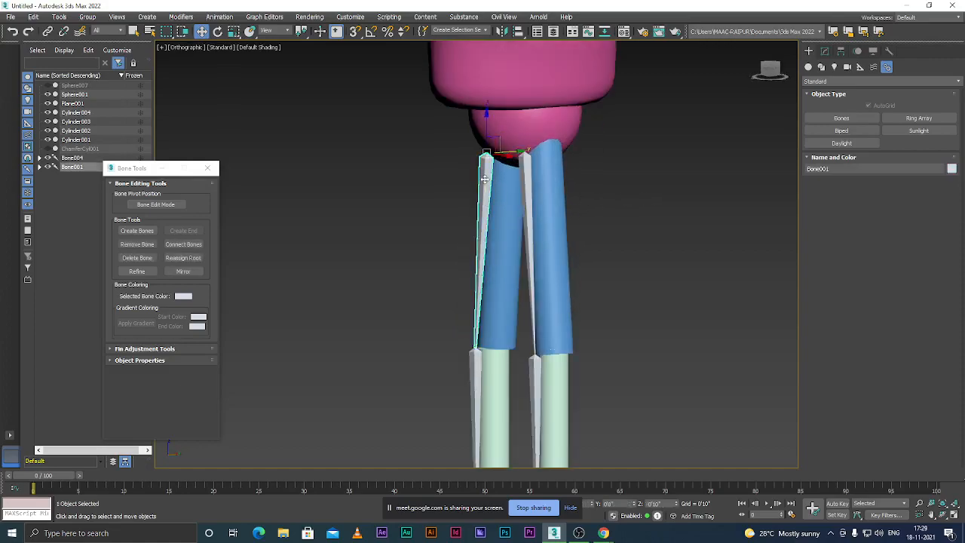
pyautogui.keyDown('ctrl'); pyautogui.click(528, 197); pyautogui.keyUp('ctrl')
pyautogui.scroll(-1, 509, 195)
pyautogui.scroll(1, 523, 240)
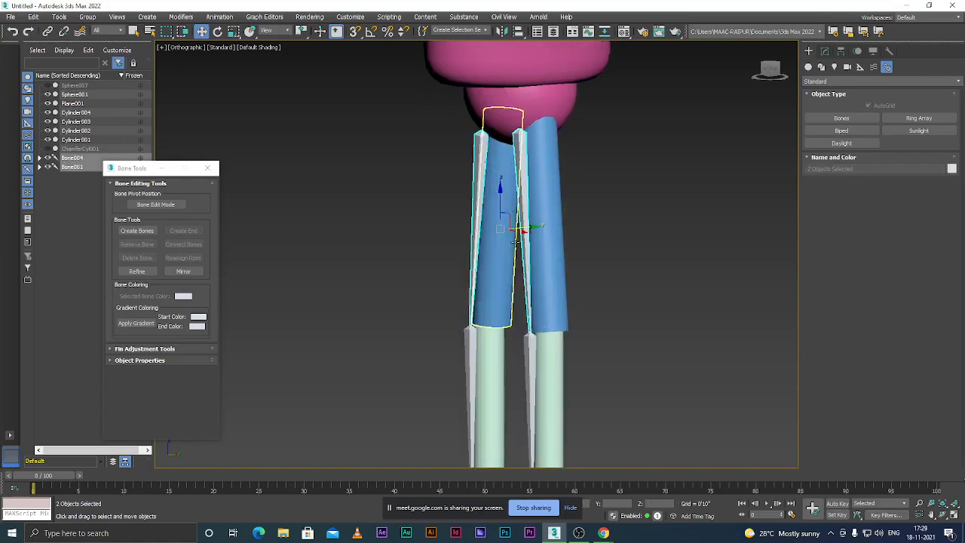
pyautogui.moveTo(525, 229); pyautogui.dragTo(542, 229)
pyautogui.scroll(-4, 542, 228)
pyautogui.click(593, 218)
pyautogui.scroll(3, 524, 235)
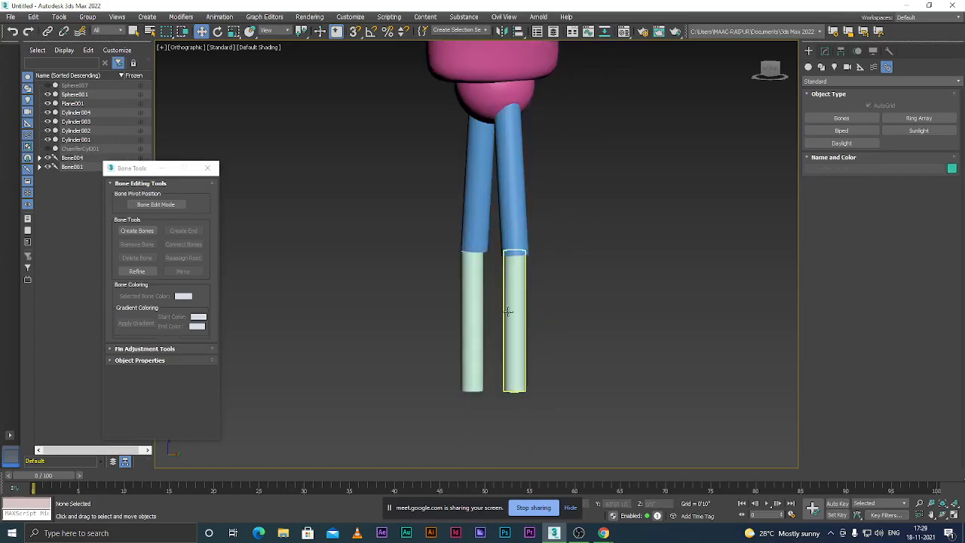
# - Inspect both legs from the front, checking how the upper-leg cylinders meet the lower-leg cylinders
pyautogui.press('f')
pyautogui.scroll(-2, 504, 246)
pyautogui.scroll(1, 476, 286)
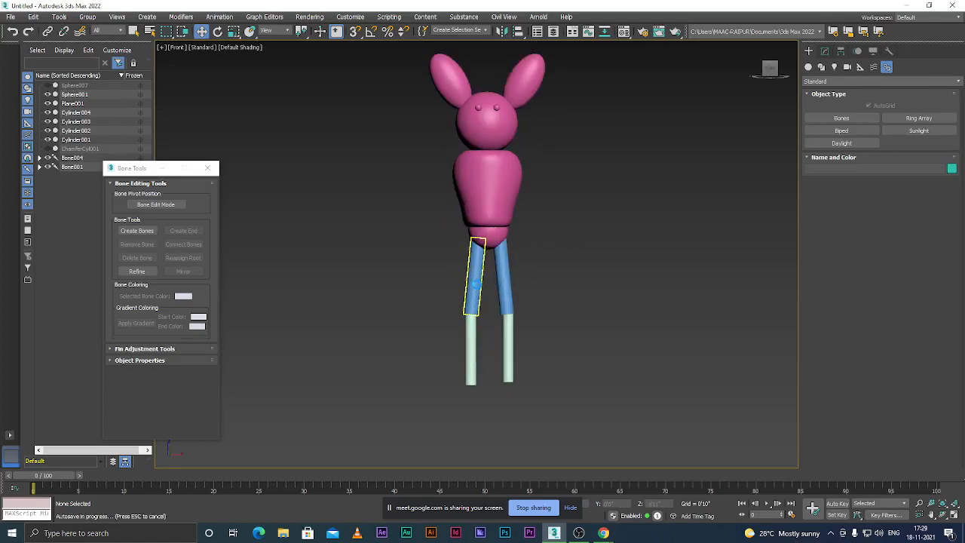
pyautogui.scroll(-2, 478, 286)
pyautogui.scroll(2, 478, 283)
pyautogui.click(478, 280)
pyautogui.scroll(2, 491, 319)
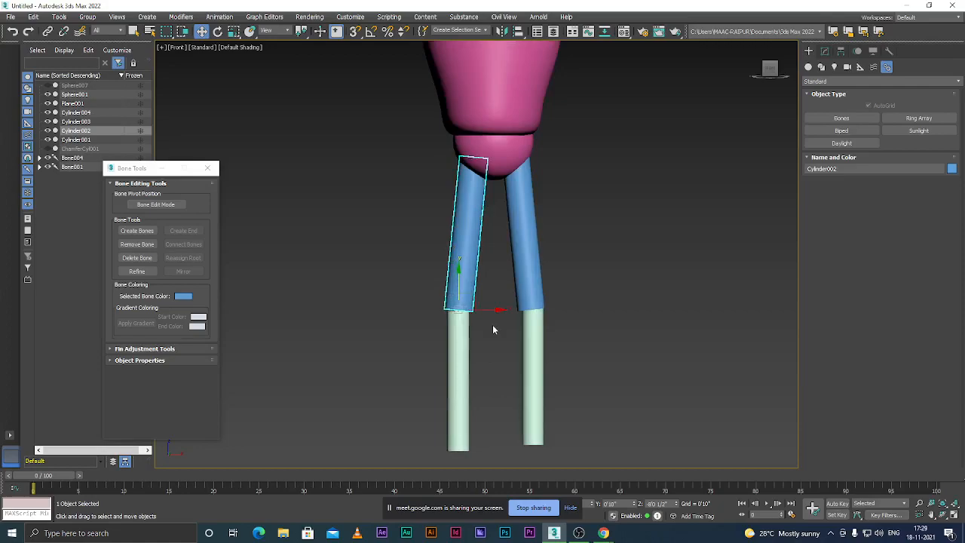
pyautogui.click(487, 308)
pyautogui.scroll(-2, 489, 274)
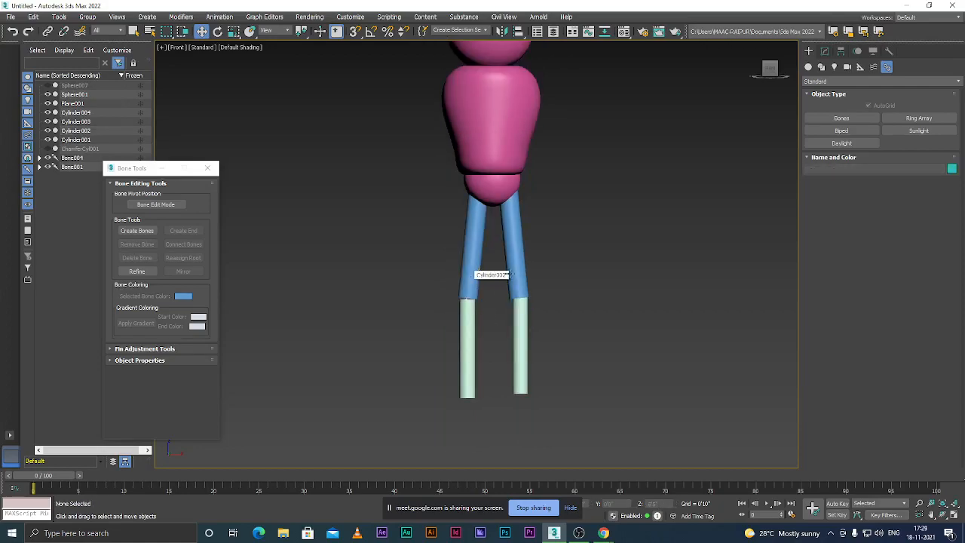
pyautogui.scroll(2, 490, 276)
pyautogui.click(464, 283)
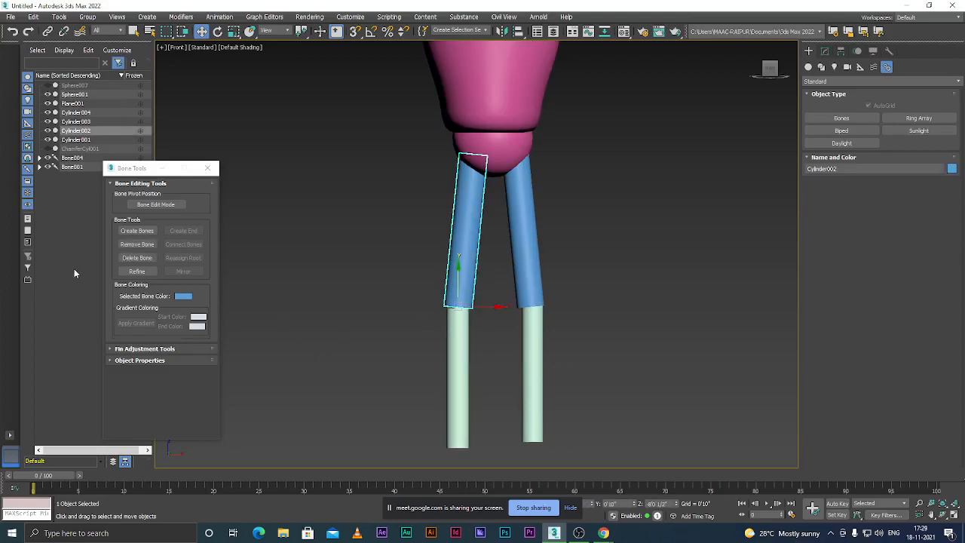
# - Select Bone004 in the scene list, expand its hierarchy, and rotate it slightly to line up with its upper-leg cylinder
pyautogui.moveTo(143, 168); pyautogui.dragTo(313, 157)
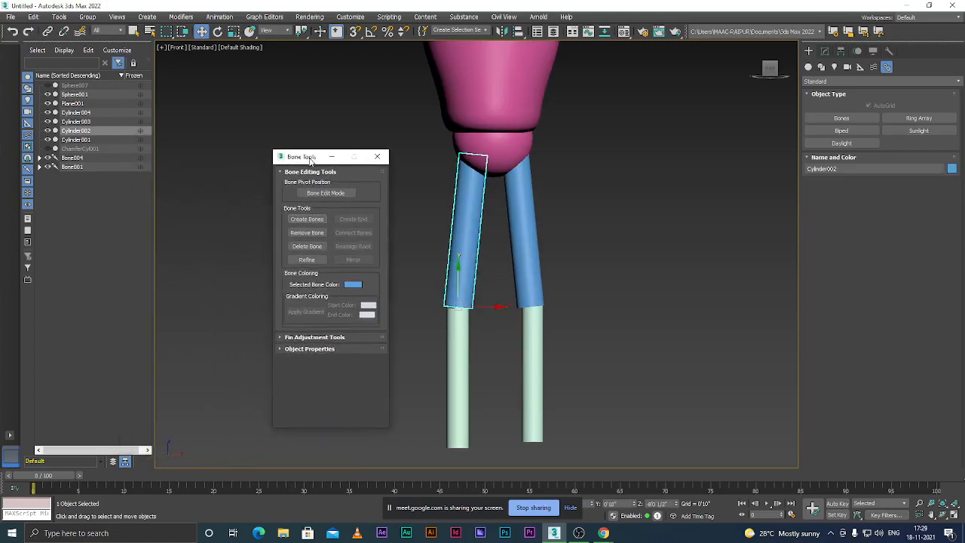
pyautogui.click(81, 159)
pyautogui.click(39, 159)
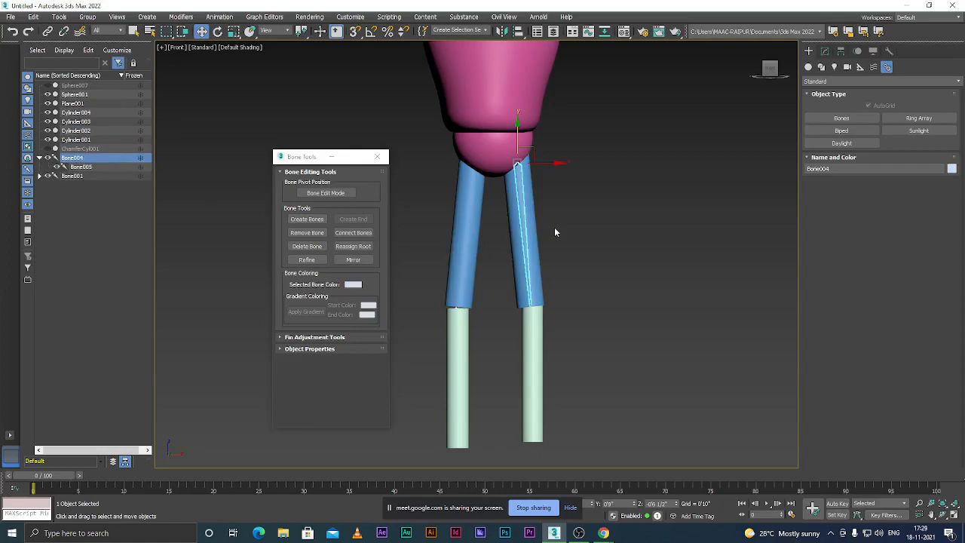
pyautogui.press('e')
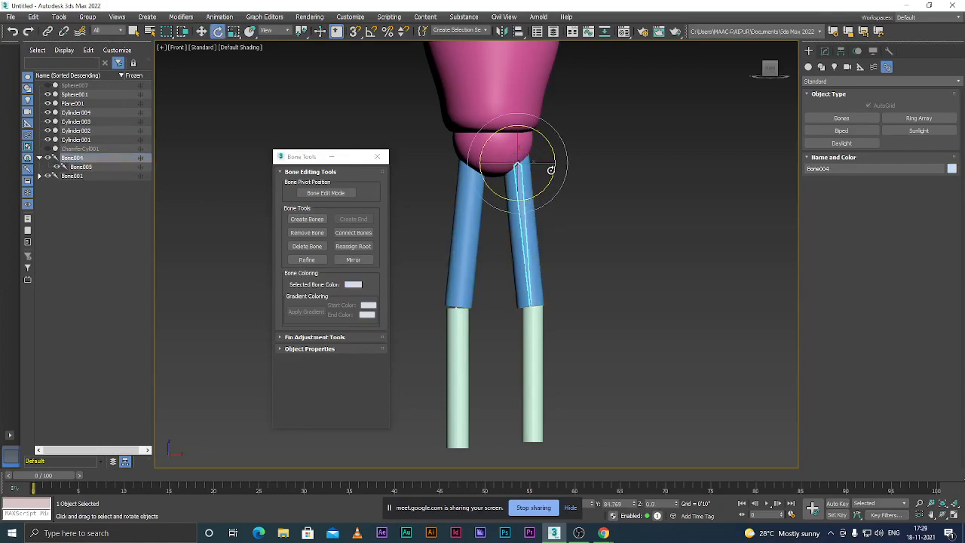
pyautogui.moveTo(550, 173)
pyautogui.mouseDown()
pyautogui.moveTo(554, 183)
pyautogui.moveTo(549, 155)
pyautogui.moveTo(551, 181)
pyautogui.moveTo(550, 162)
pyautogui.moveTo(560, 176)
pyautogui.mouseUp()
pyautogui.click(579, 197)
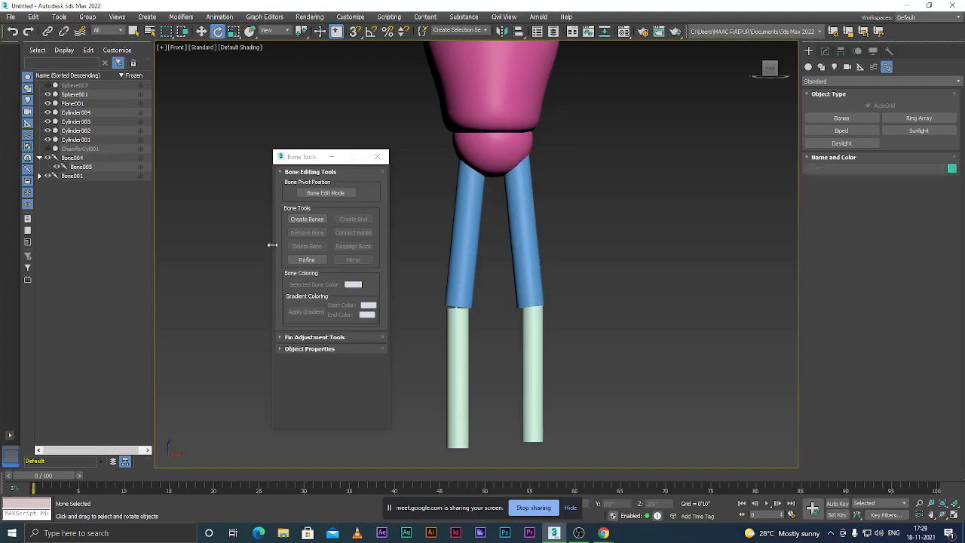
# - Rotate Bone001 slightly to line up with its upper-leg cylinder, and close the Bone Tools window
pyautogui.click(75, 177)
pyautogui.moveTo(495, 194)
pyautogui.mouseDown()
pyautogui.moveTo(490, 202)
pyautogui.moveTo(496, 195)
pyautogui.mouseUp()
pyautogui.click(611, 248)
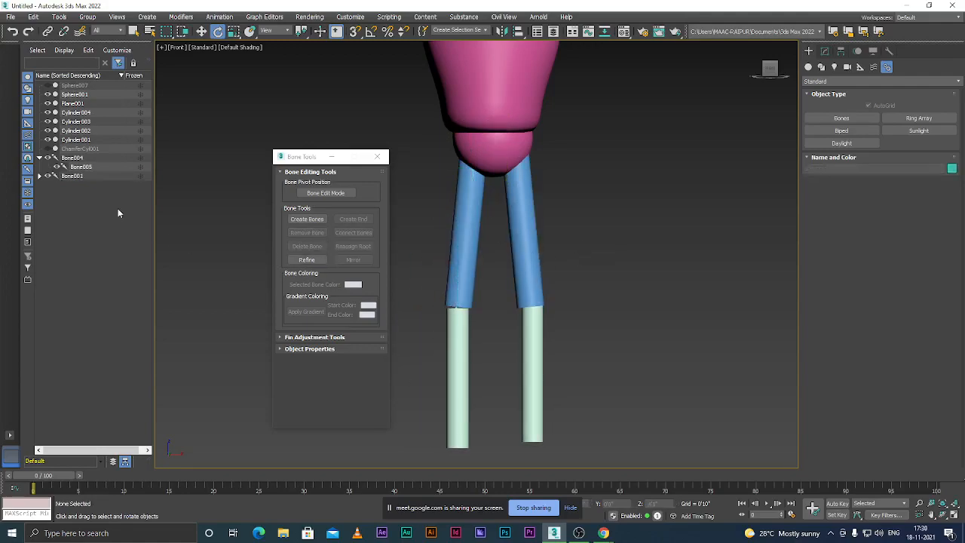
pyautogui.click(77, 158)
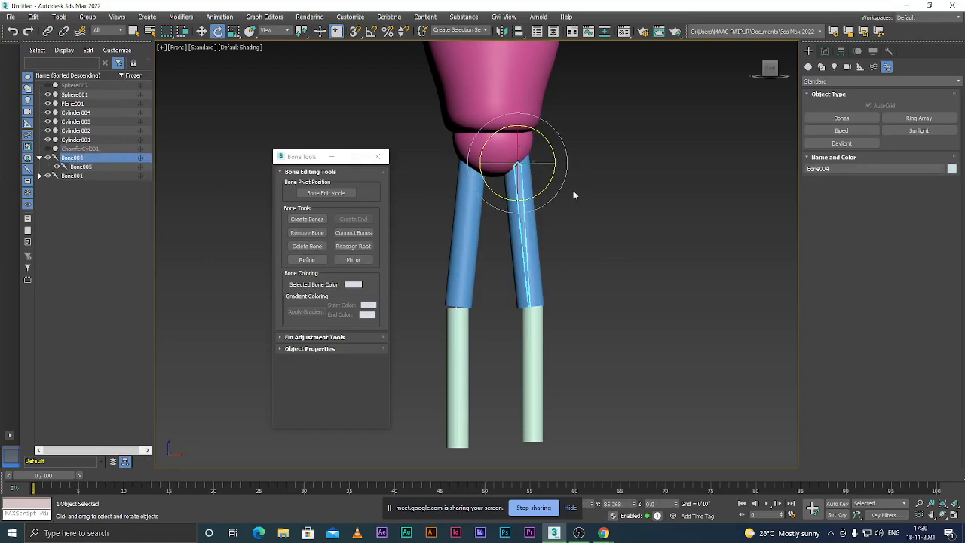
pyautogui.click(589, 204)
pyautogui.scroll(-2, 527, 186)
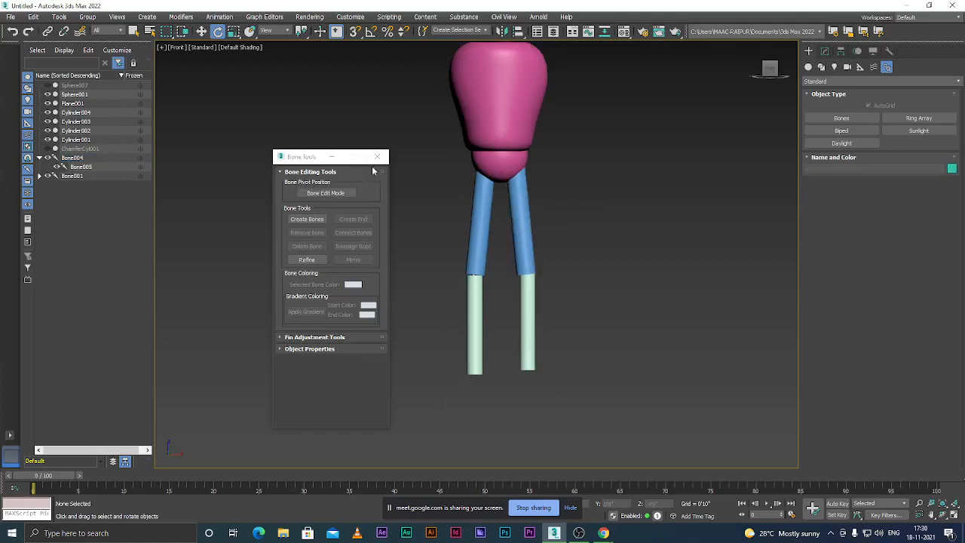
pyautogui.click(377, 156)
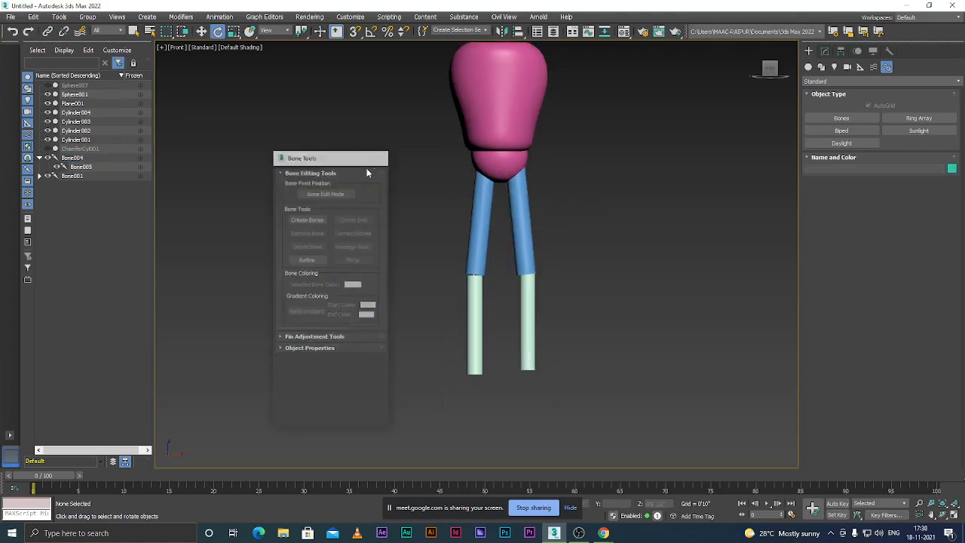
# - Expand the Bone001 hierarchy and rename Bone004 as "Bone right up"
pyautogui.click(41, 176)
pyautogui.click(74, 160)
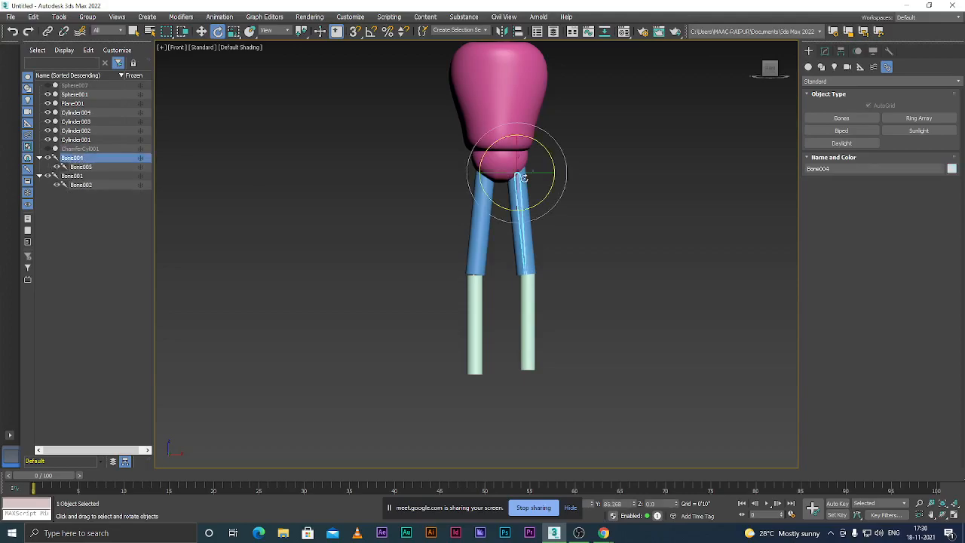
pyautogui.scroll(2, 524, 178)
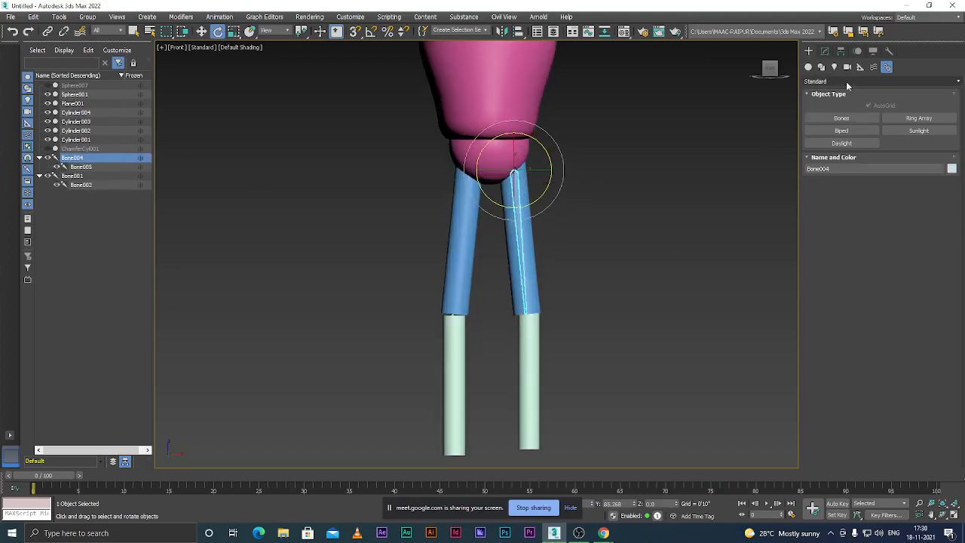
pyautogui.click(825, 50)
pyautogui.click(850, 67)
pyautogui.press('BackSpace')
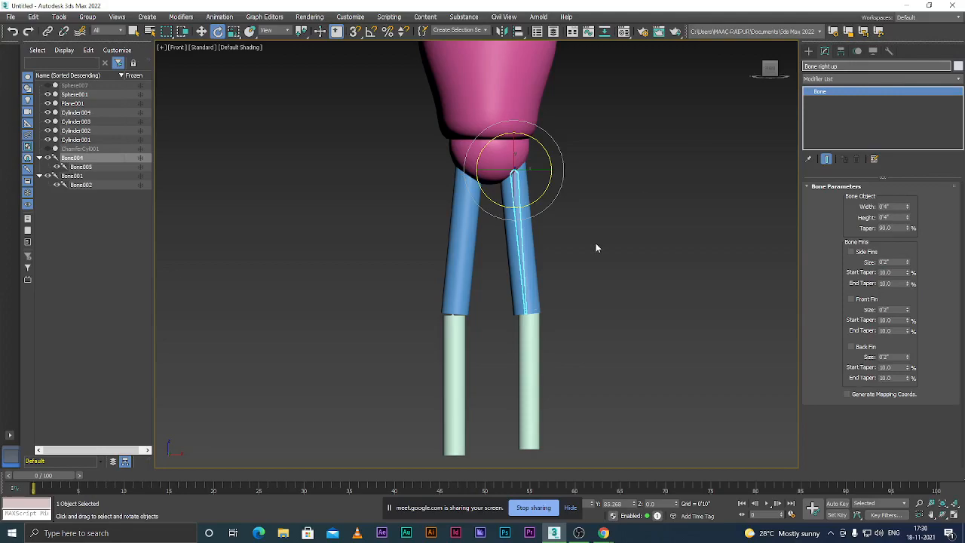
pyautogui.press('Return')
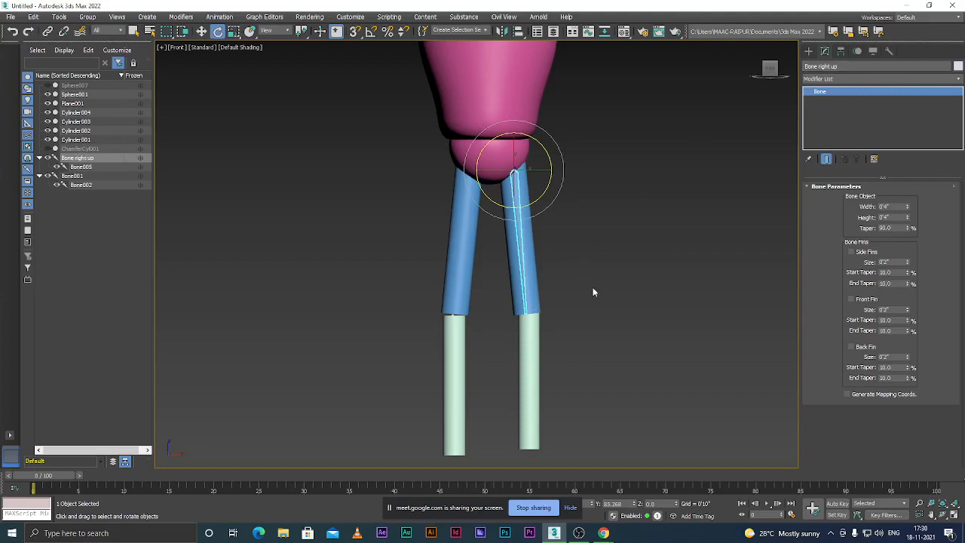
pyautogui.click(596, 243)
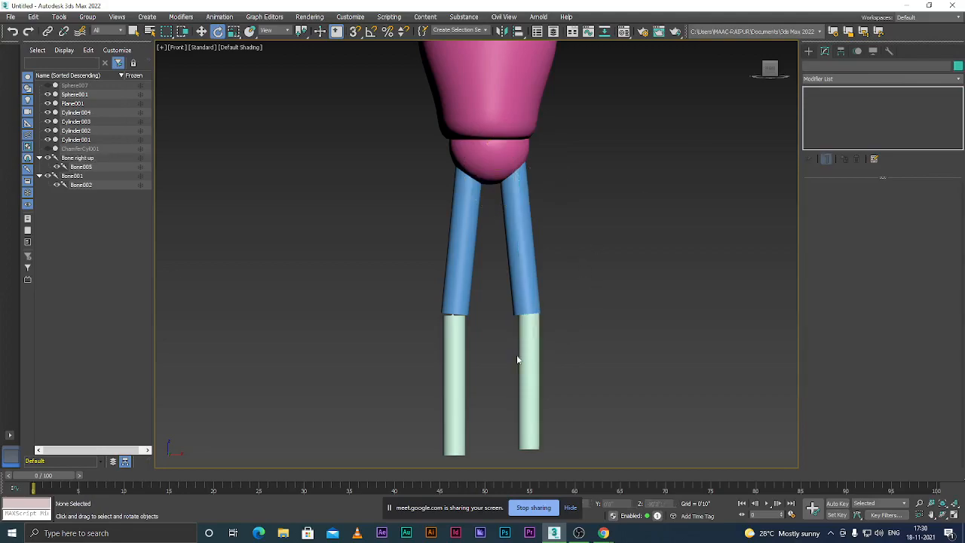
# - Rename the child bone Bone005 as "Bone right down"
pyautogui.click(82, 167)
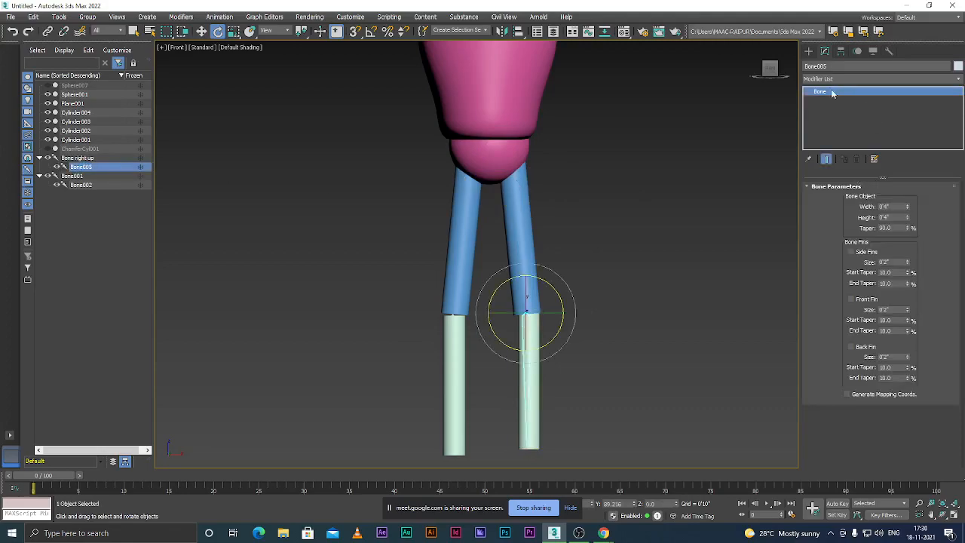
pyautogui.click(840, 66)
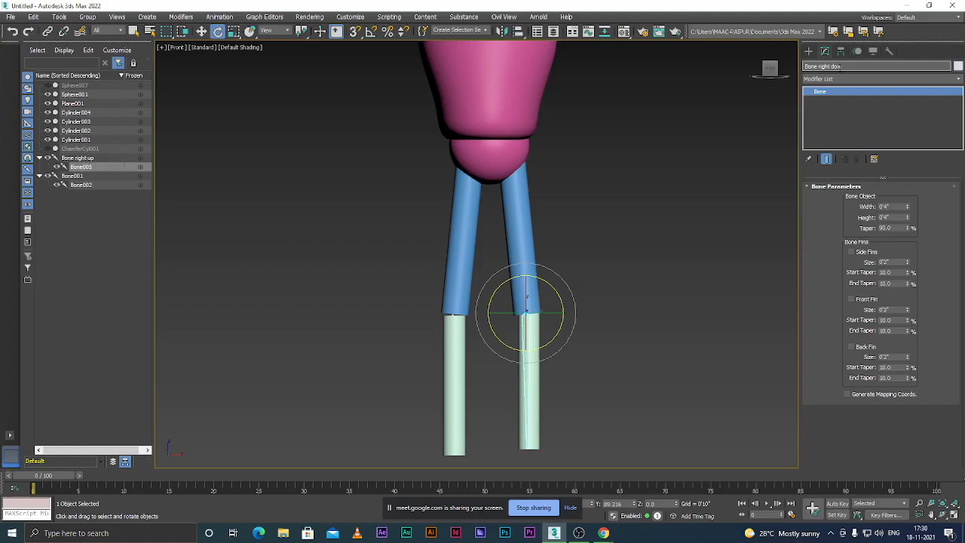
pyautogui.click(704, 212)
pyautogui.scroll(-2, 540, 243)
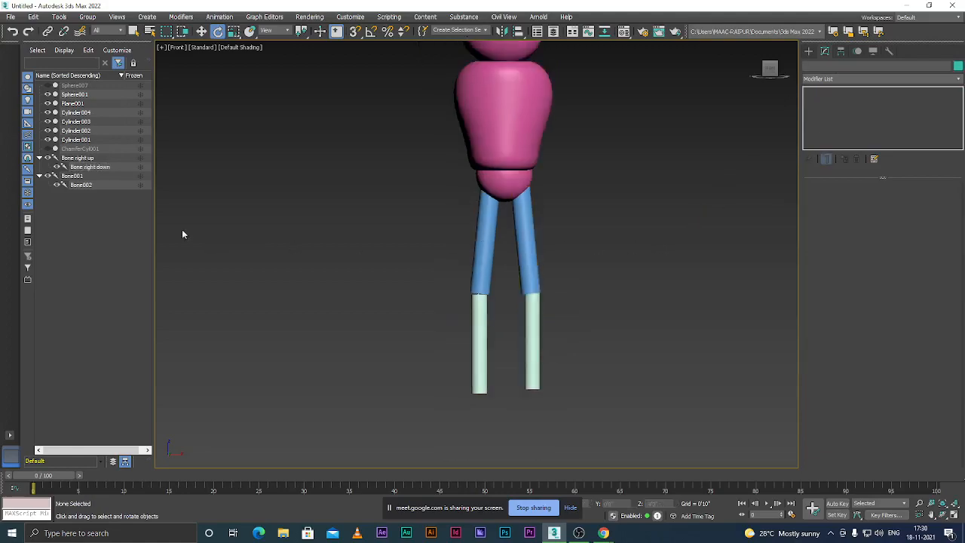
# - Rename the other leg's upper bone, Bone001, as "Bone left up"
pyautogui.click(96, 179)
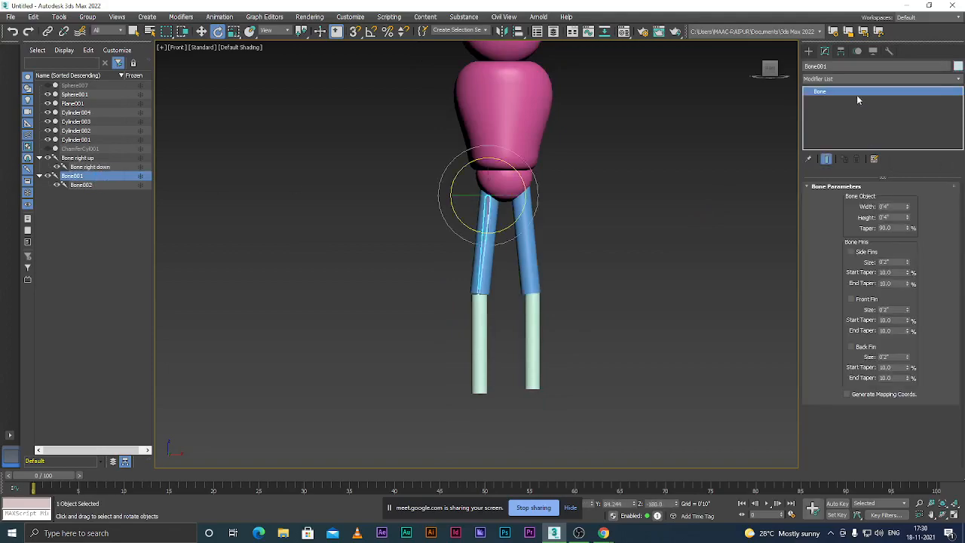
pyautogui.click(834, 66)
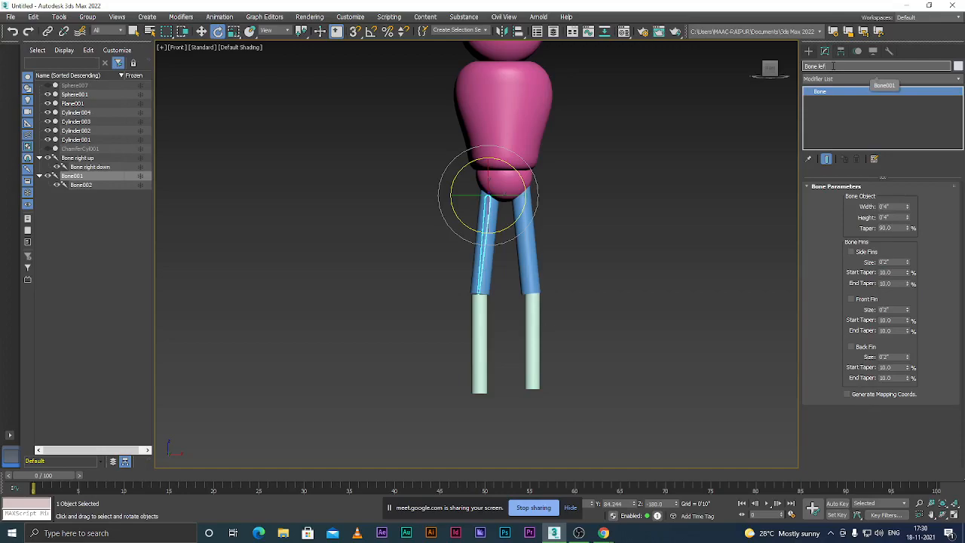
pyautogui.write('u')
pyautogui.press('Return')
pyautogui.click(197, 265)
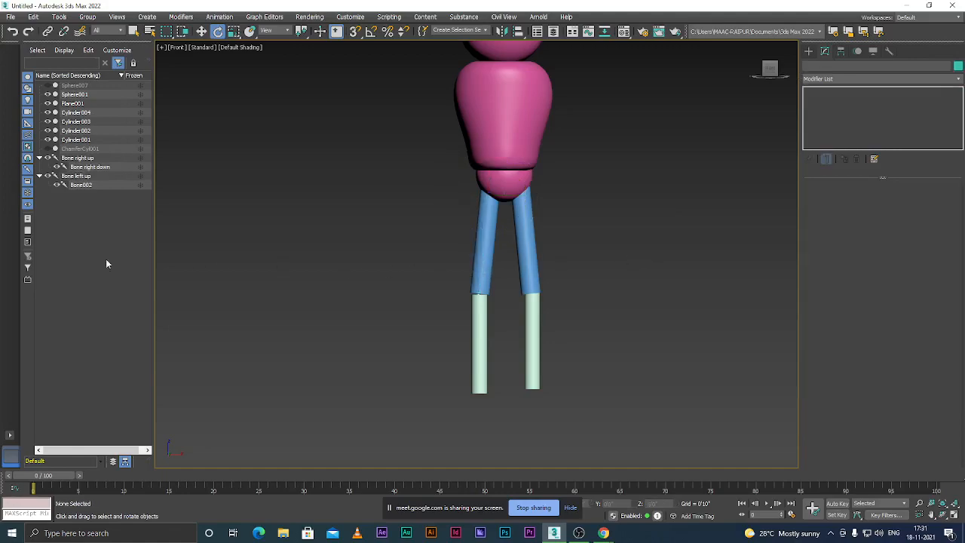
# - Rename the child bone Bone002 as "Bone left down"
pyautogui.click(85, 186)
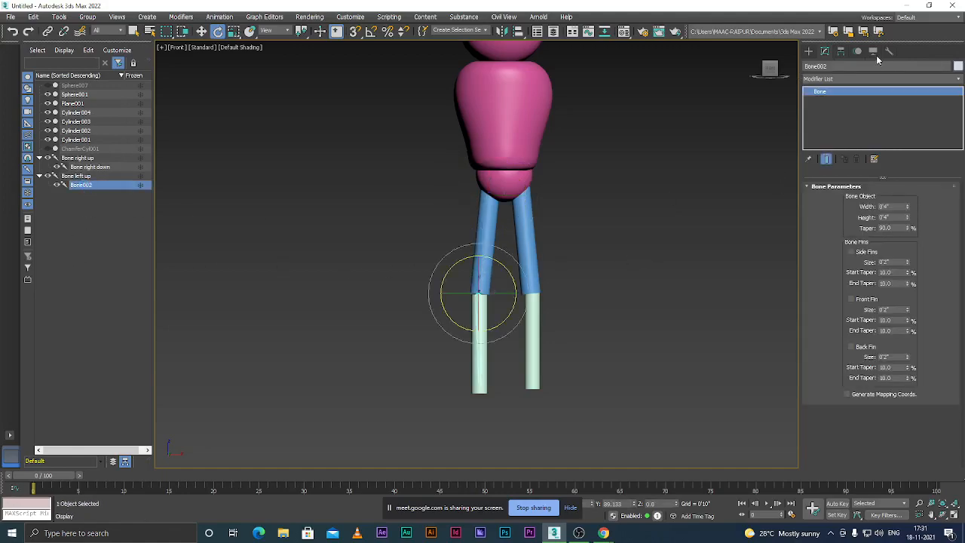
pyautogui.click(850, 66)
pyautogui.press('BackSpace')
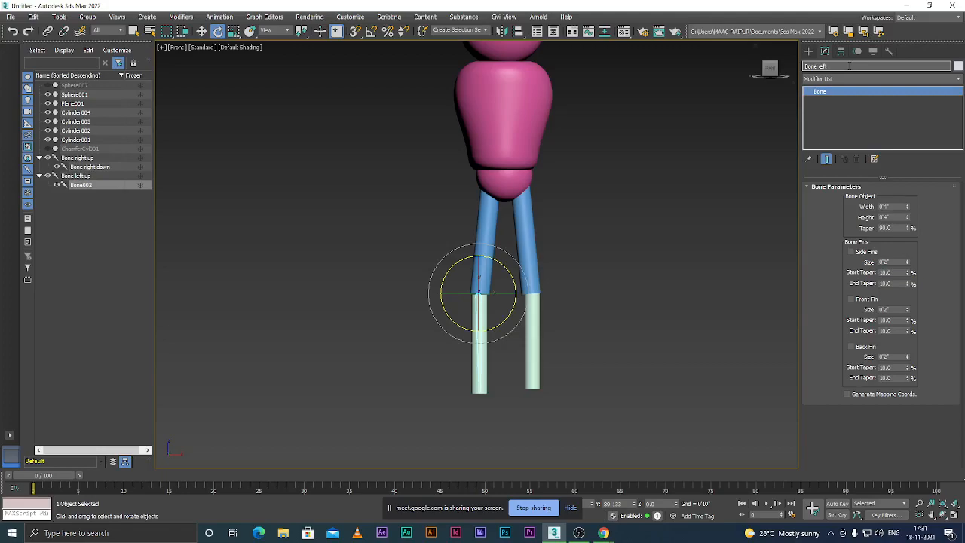
pyautogui.write('left dow')
pyautogui.click(694, 266)
pyautogui.scroll(-3, 543, 235)
pyautogui.scroll(4, 524, 246)
pyautogui.scroll(-3, 525, 246)
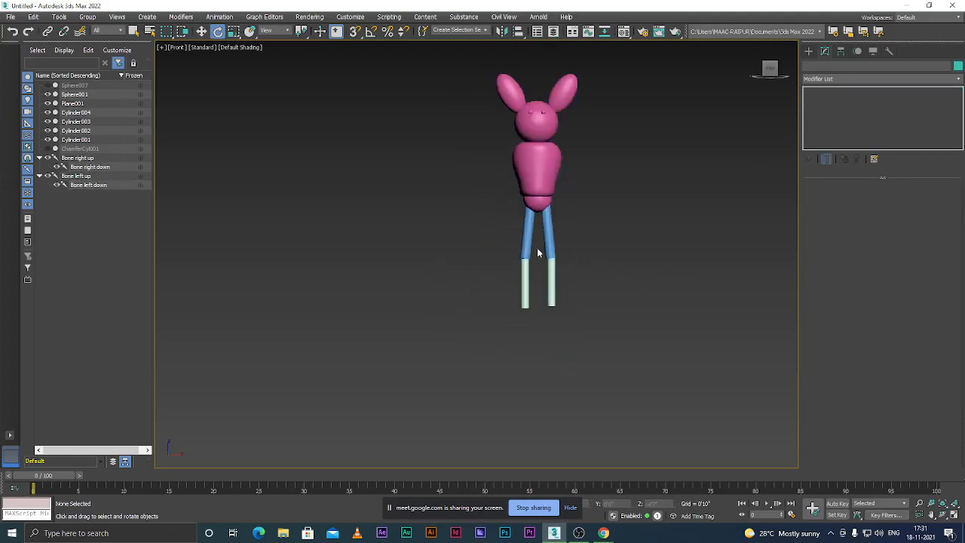
pyautogui.scroll(2, 550, 268)
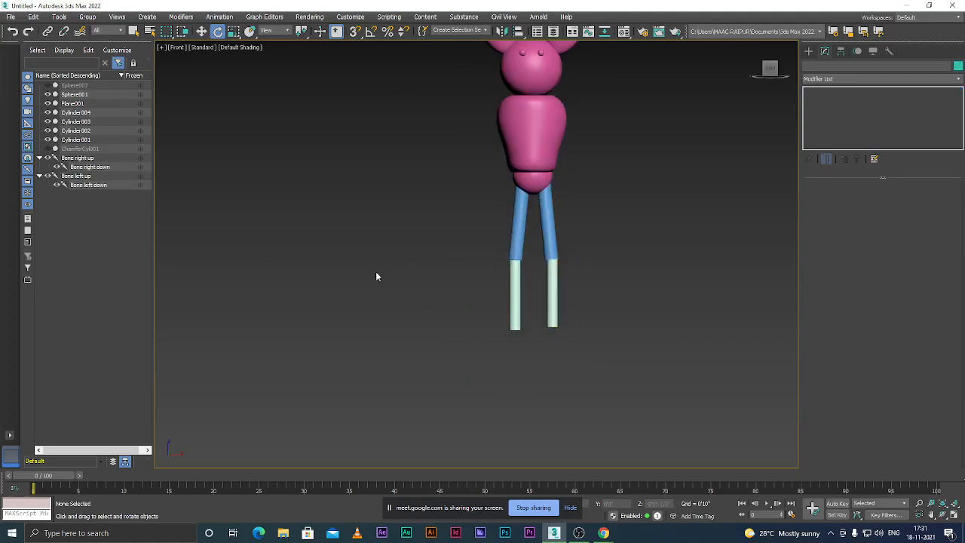
pyautogui.scroll(3, 579, 248)
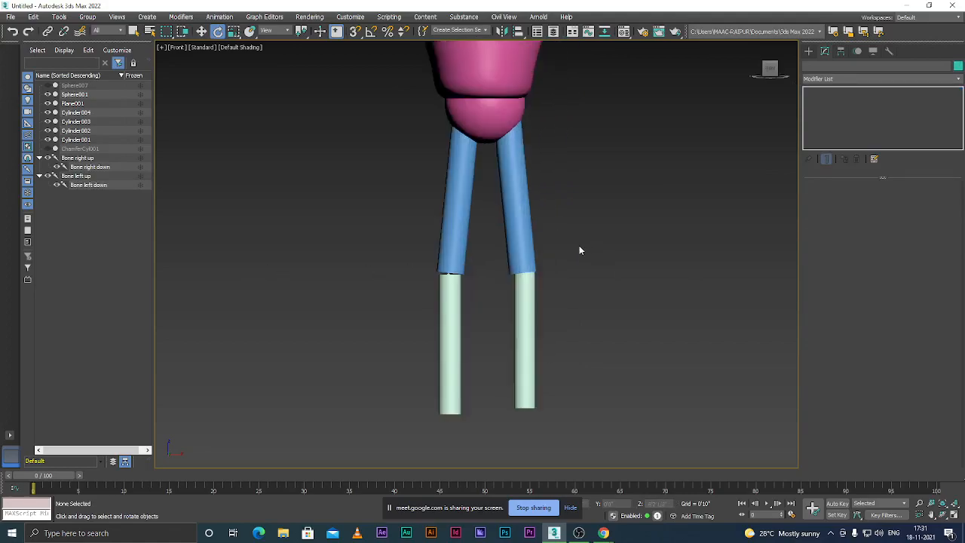
# - Nudge the upper-leg cylinder Cylinder001 slightly downward so it overlaps the top of the lower-leg cylinder beneath it
pyautogui.click(509, 221)
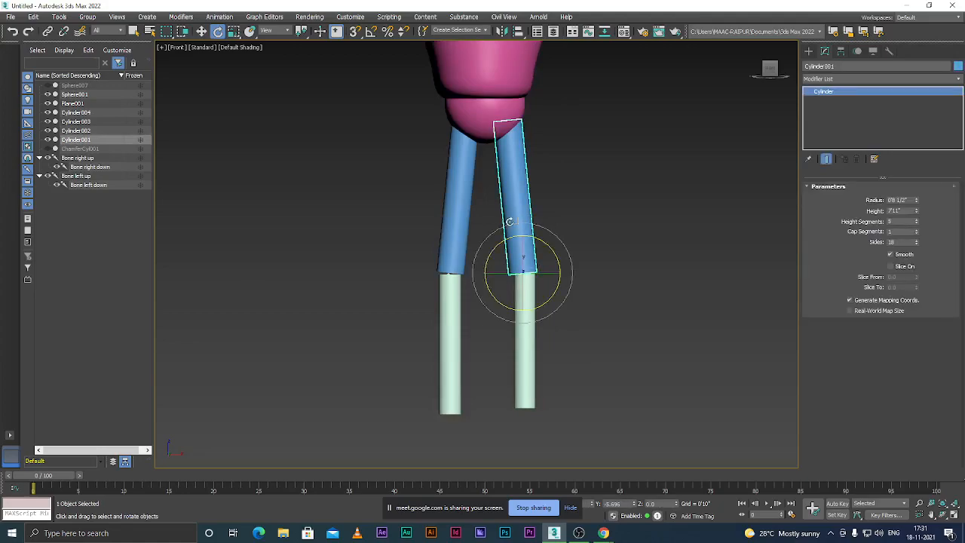
pyautogui.click(640, 250)
pyautogui.scroll(-3, 505, 244)
pyautogui.scroll(2, 512, 226)
pyautogui.click(514, 220)
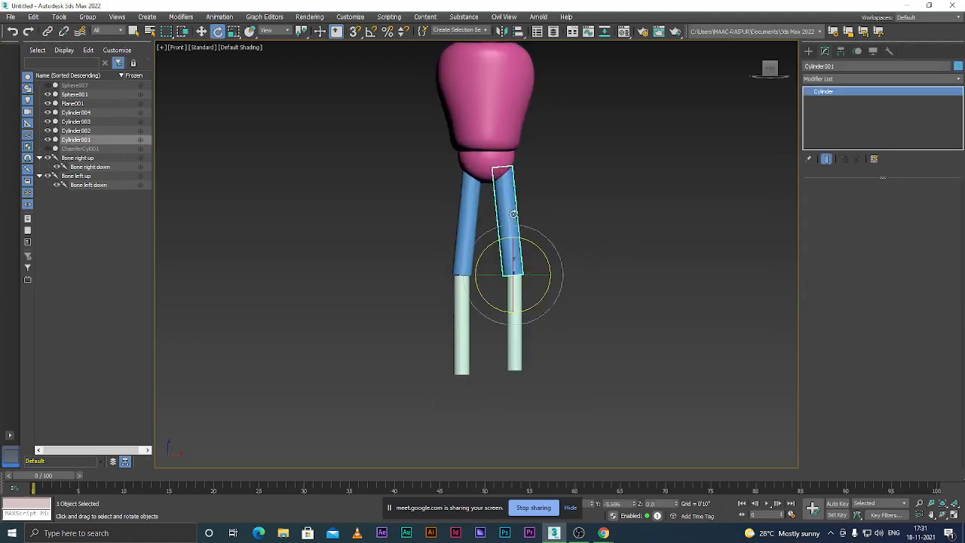
pyautogui.scroll(2, 520, 287)
pyautogui.press('w')
pyautogui.moveTo(514, 244); pyautogui.dragTo(514, 248)
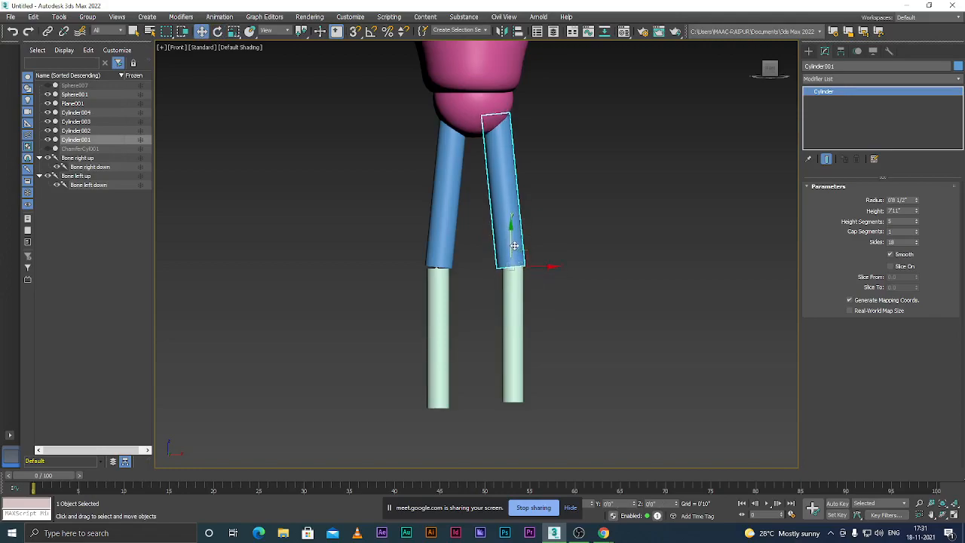
# - Turn the lower-leg cylinder Cylinder003 into a Boolean compound object with the operation set to Union
pyautogui.click(511, 308)
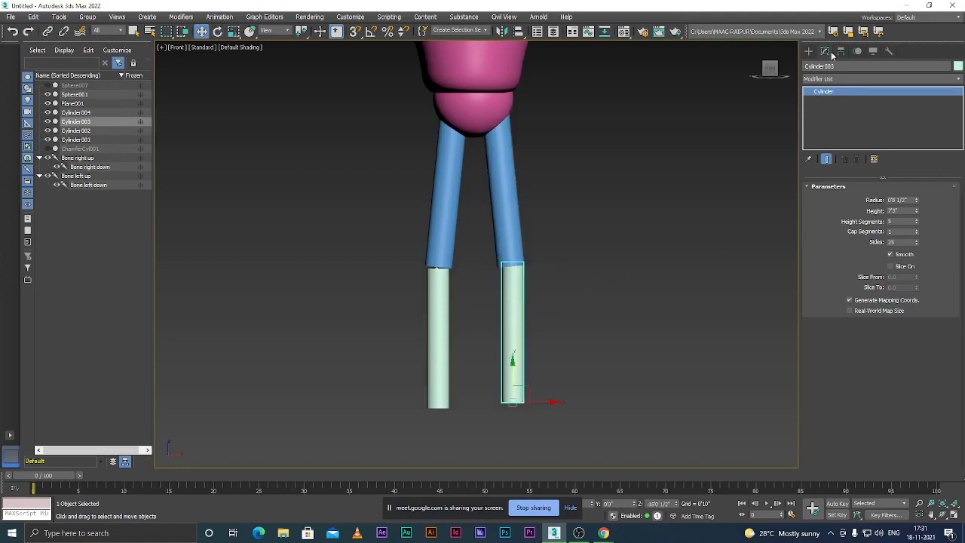
pyautogui.click(809, 50)
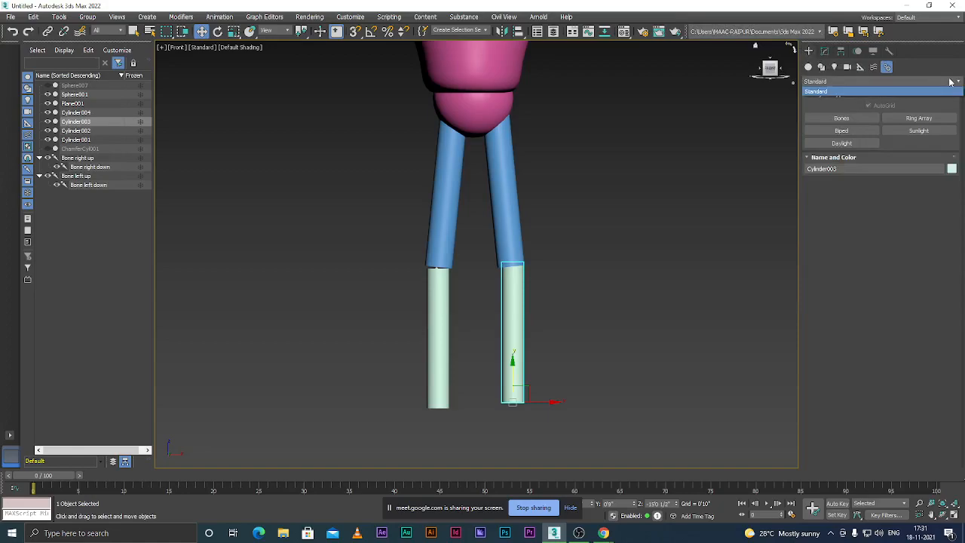
pyautogui.click(549, 226)
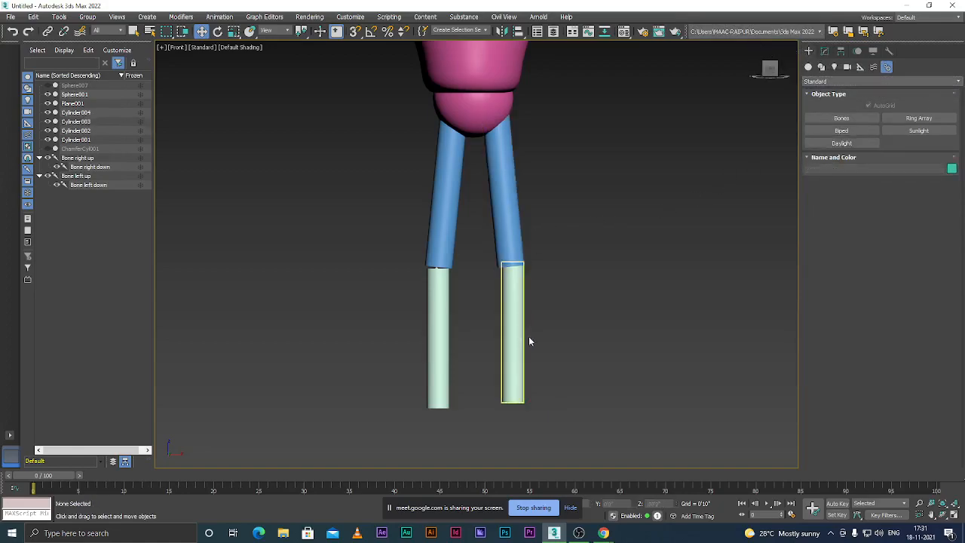
pyautogui.click(509, 387)
pyautogui.click(583, 364)
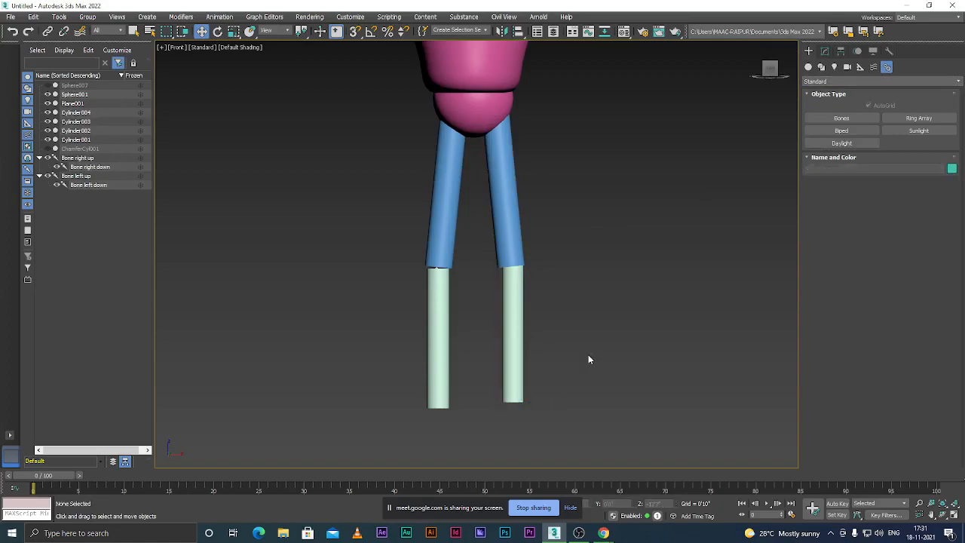
pyautogui.click(861, 82)
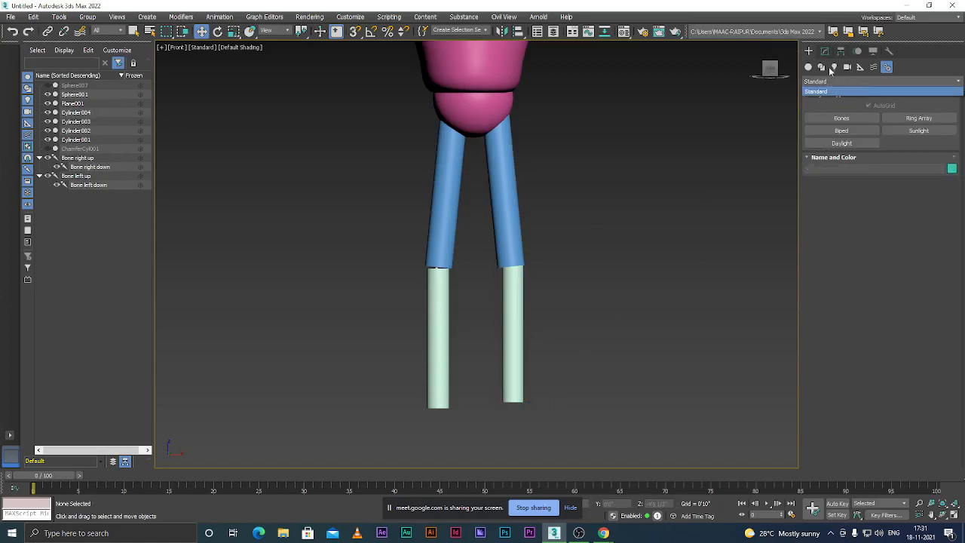
pyautogui.click(809, 67)
pyautogui.click(855, 82)
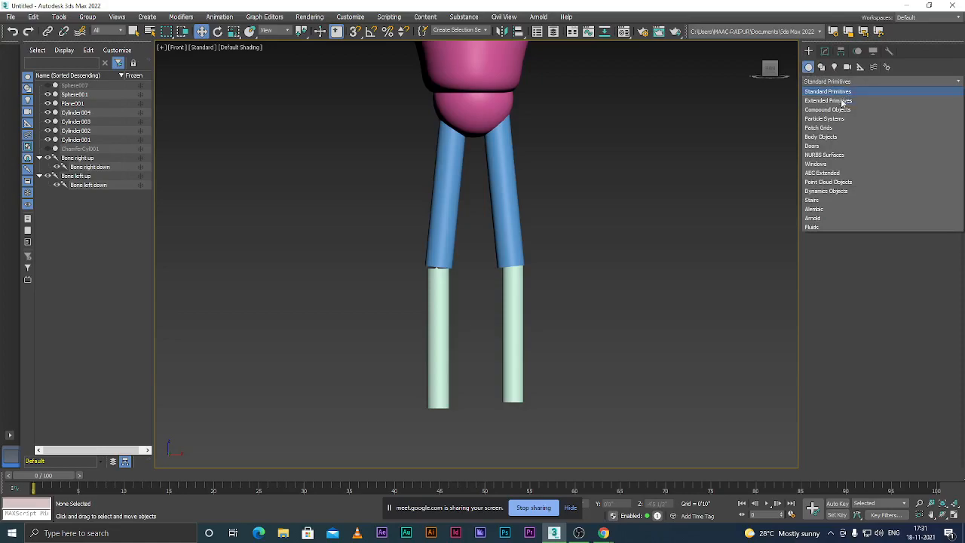
pyautogui.click(827, 109)
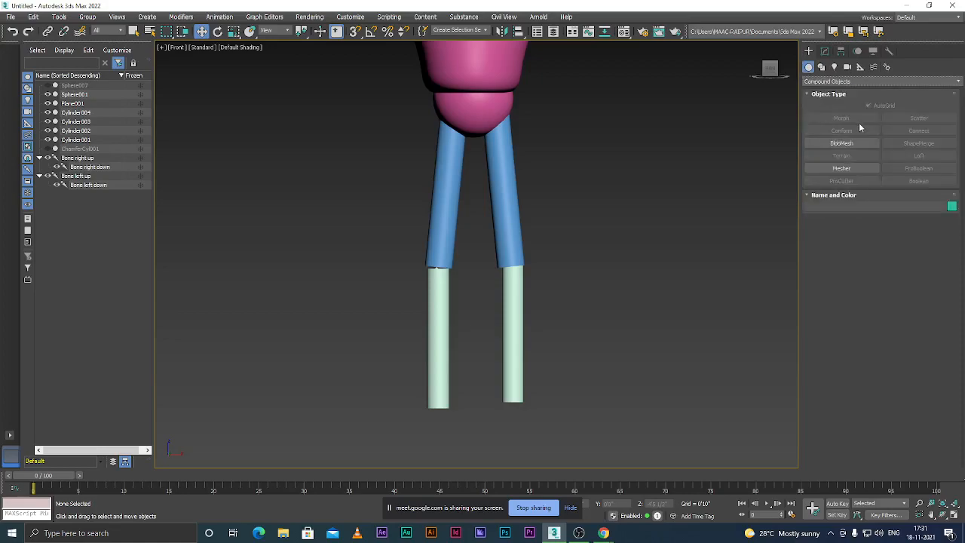
pyautogui.click(520, 278)
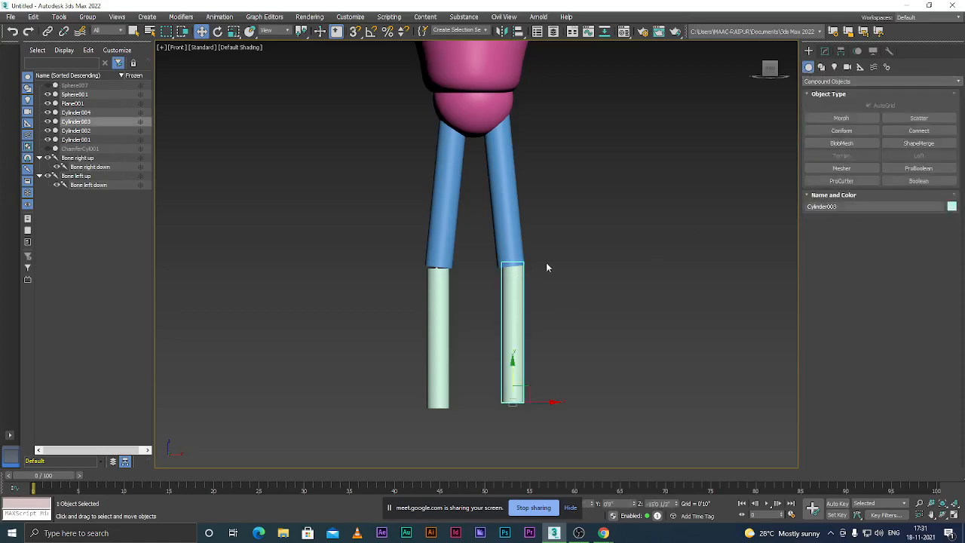
pyautogui.click(919, 181)
pyautogui.click(863, 401)
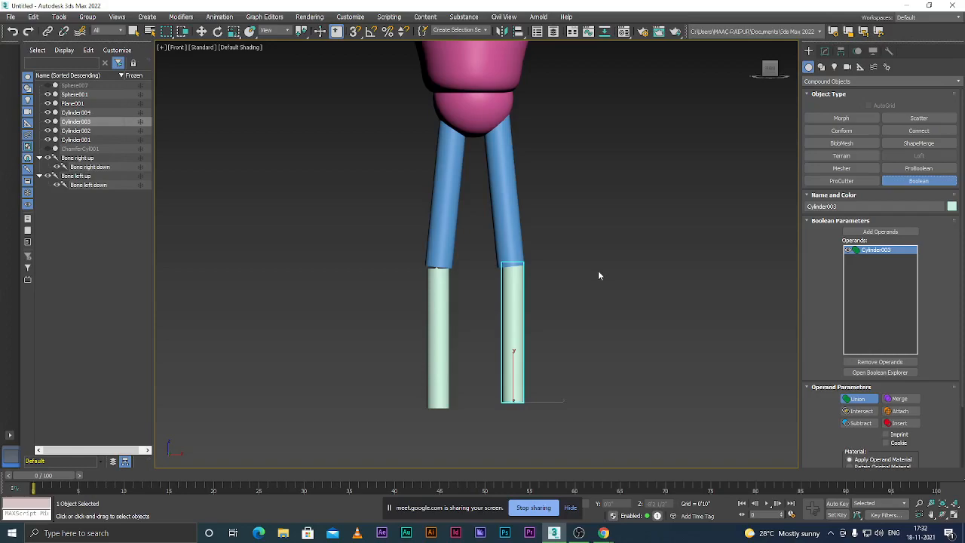
# - Add the upper-leg cylinder Cylinder001 as a union operand of Cylinder003
pyautogui.scroll(-5, 453, 267)
pyautogui.scroll(5, 483, 159)
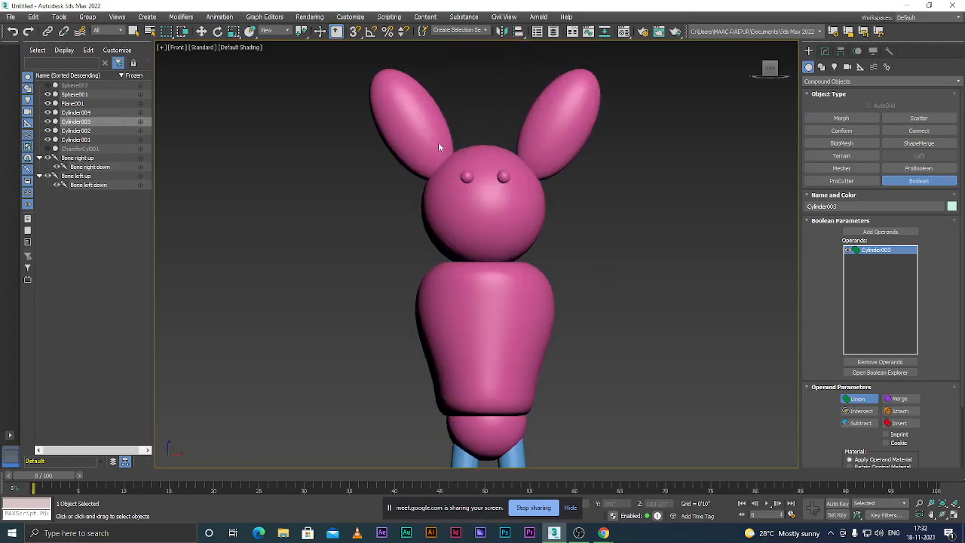
pyautogui.scroll(-5, 448, 198)
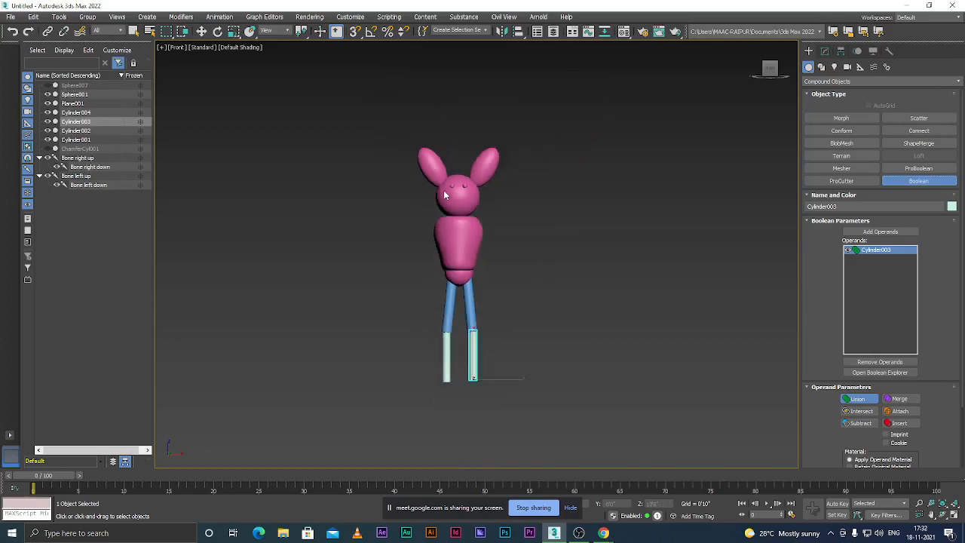
pyautogui.scroll(5, 490, 351)
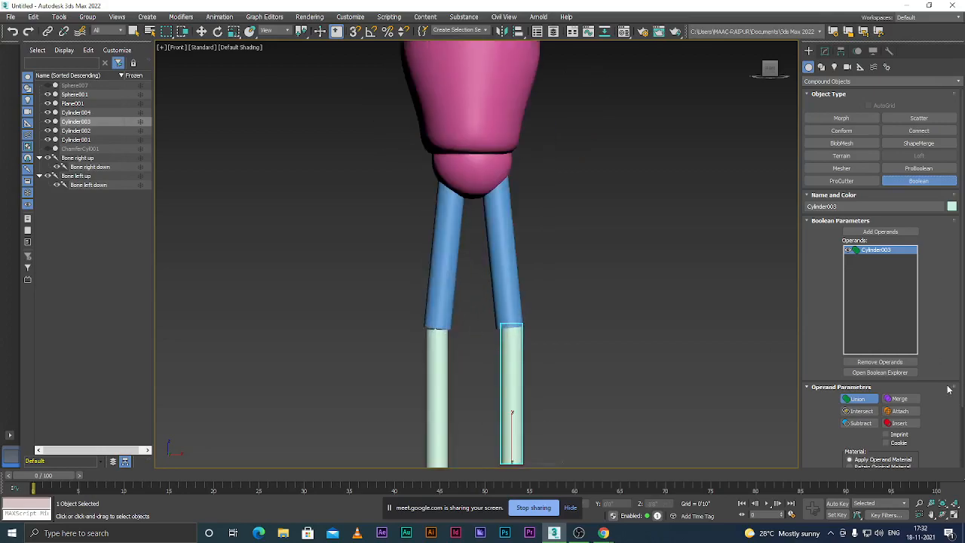
pyautogui.click(880, 232)
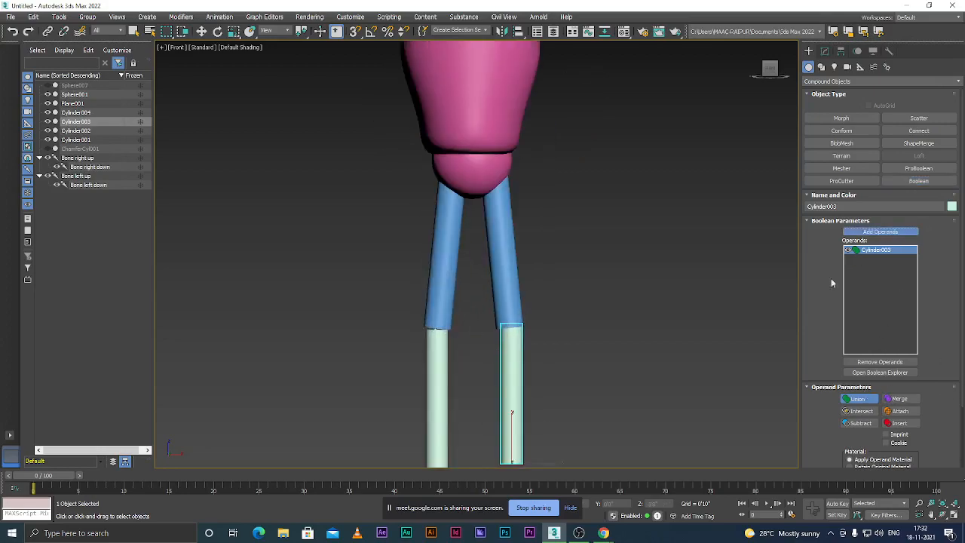
pyautogui.click(517, 290)
# - Add the other leg's lower cylinder, Cylinder004, as a union operand and stop picking operands
pyautogui.scroll(-5, 544, 296)
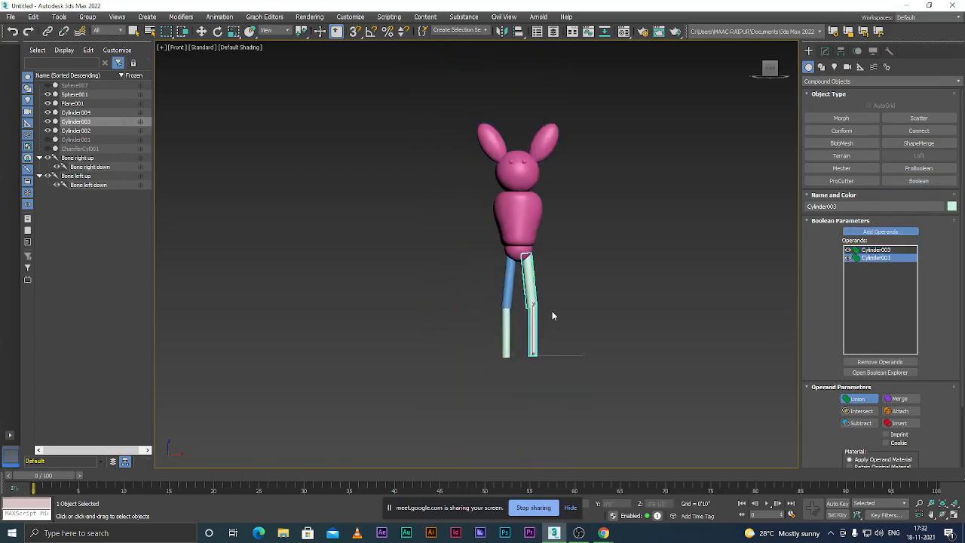
pyautogui.scroll(2, 552, 310)
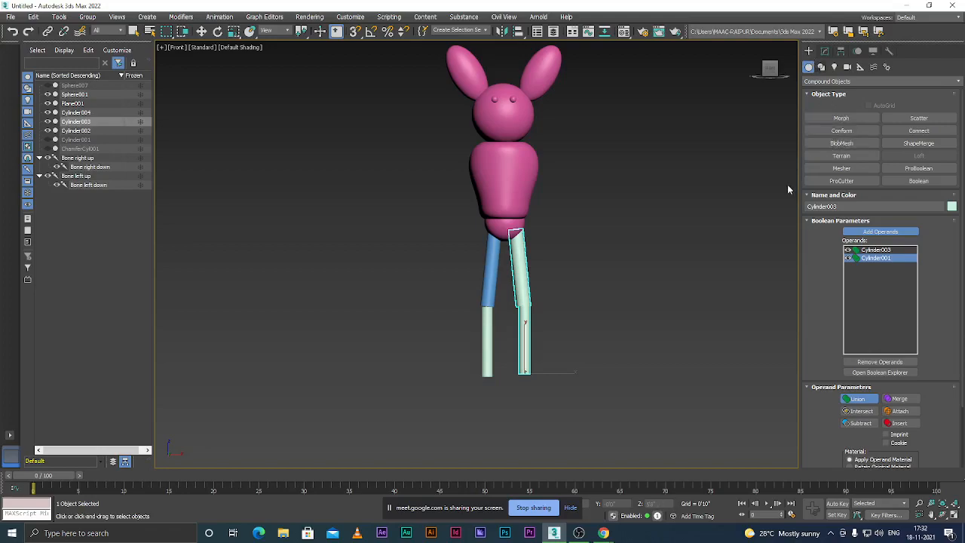
pyautogui.click(492, 332)
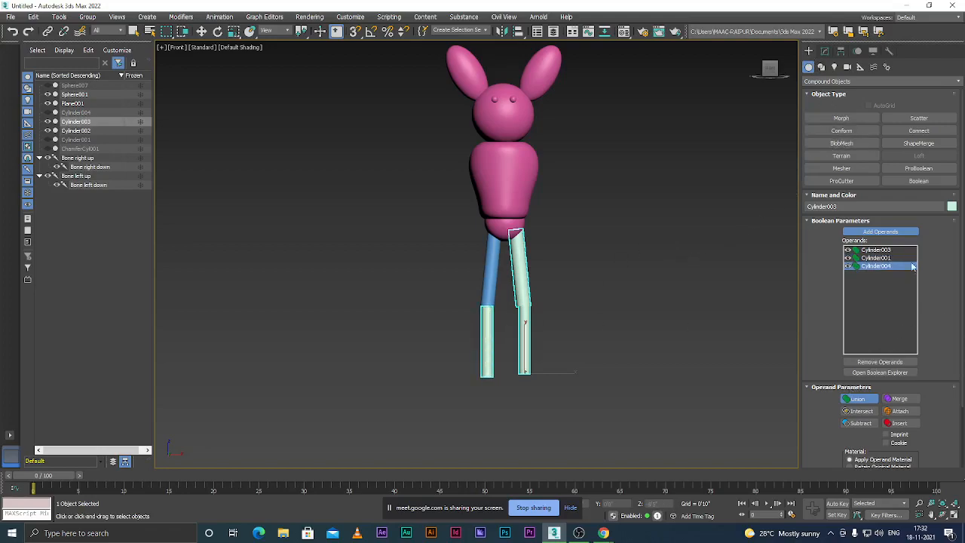
pyautogui.click(880, 233)
# - Start a union Boolean on the remaining blue upper-leg cylinder, Cylinder002, and begin adding operands
pyautogui.click(490, 275)
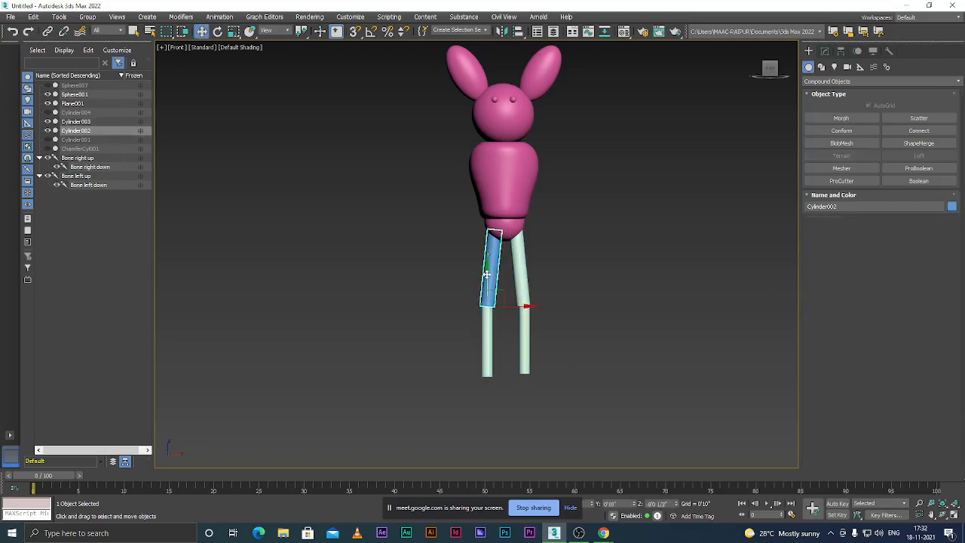
pyautogui.click(505, 285)
pyautogui.scroll(3, 492, 301)
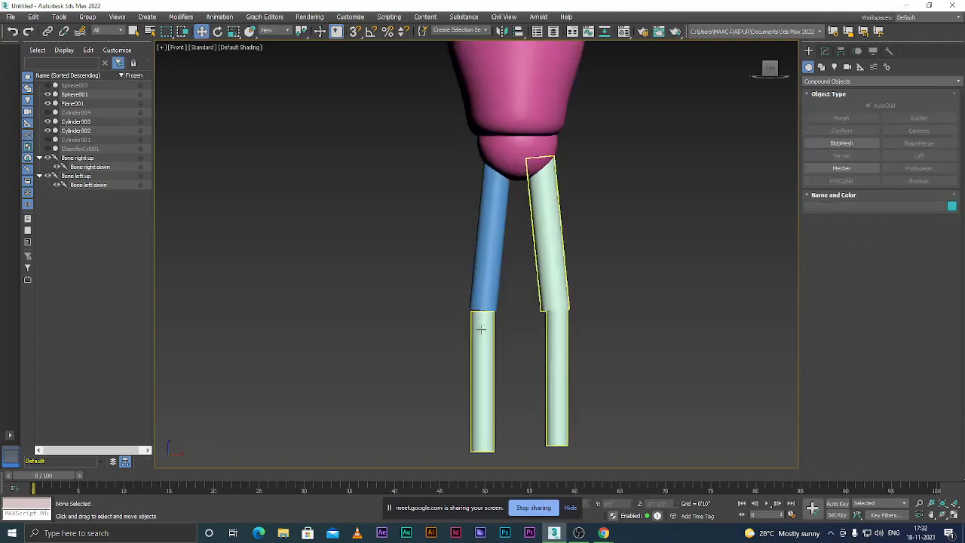
pyautogui.click(480, 329)
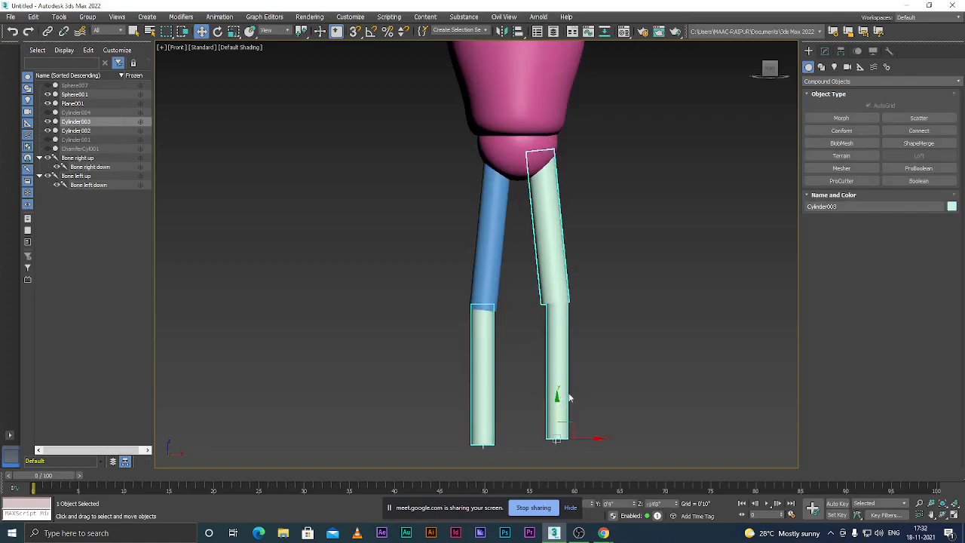
pyautogui.click(534, 316)
pyautogui.click(493, 271)
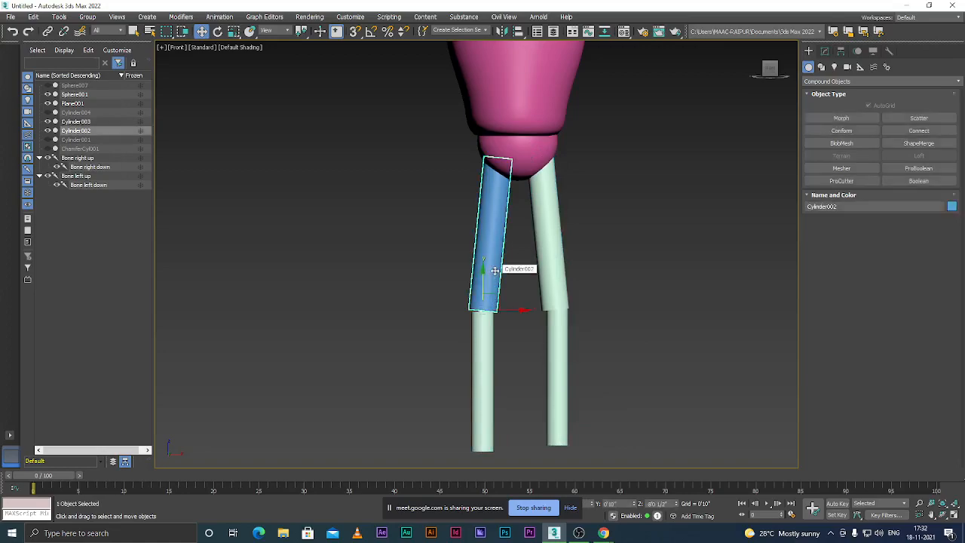
pyautogui.click(939, 181)
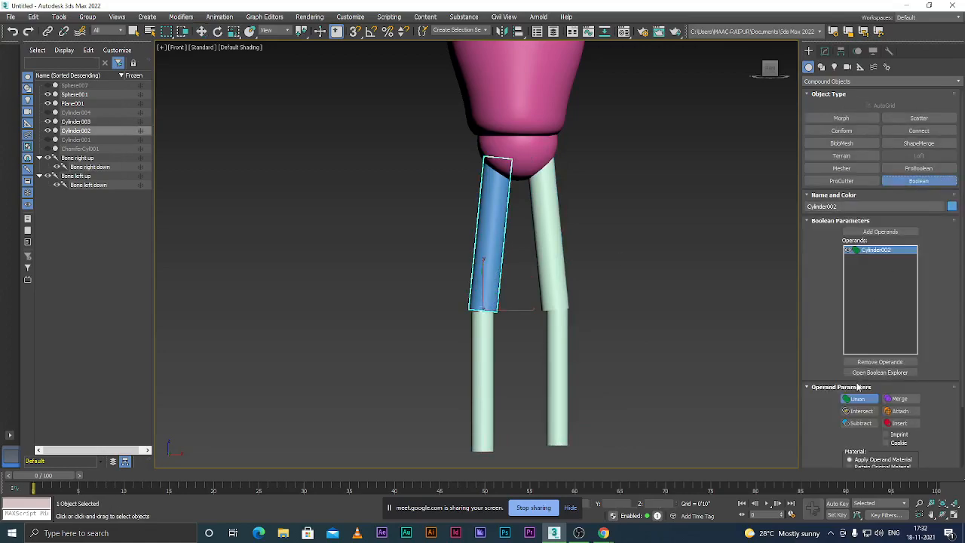
pyautogui.click(901, 232)
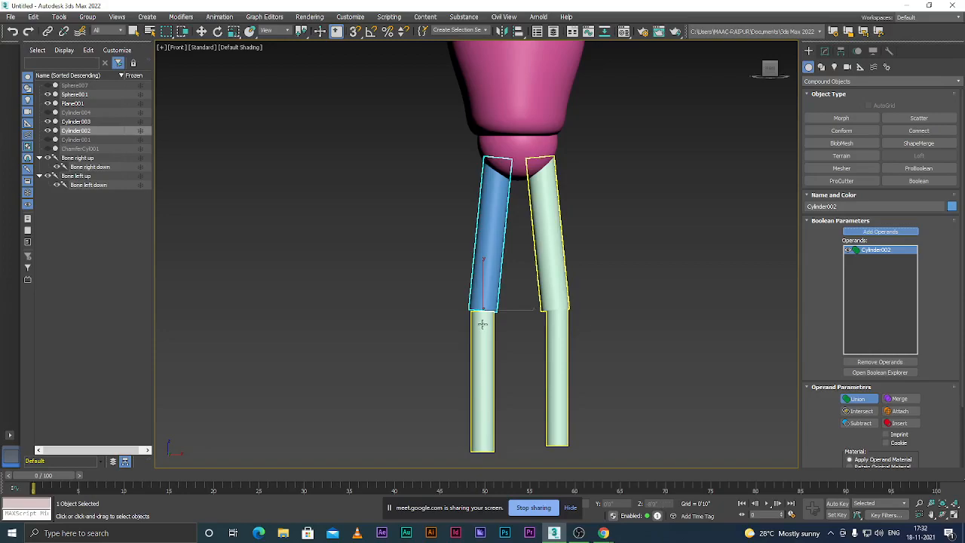
# - Add the merged leg object Cylinder003 as a union operand of Cylinder002 and finish the Boolean
pyautogui.scroll(4, 507, 346)
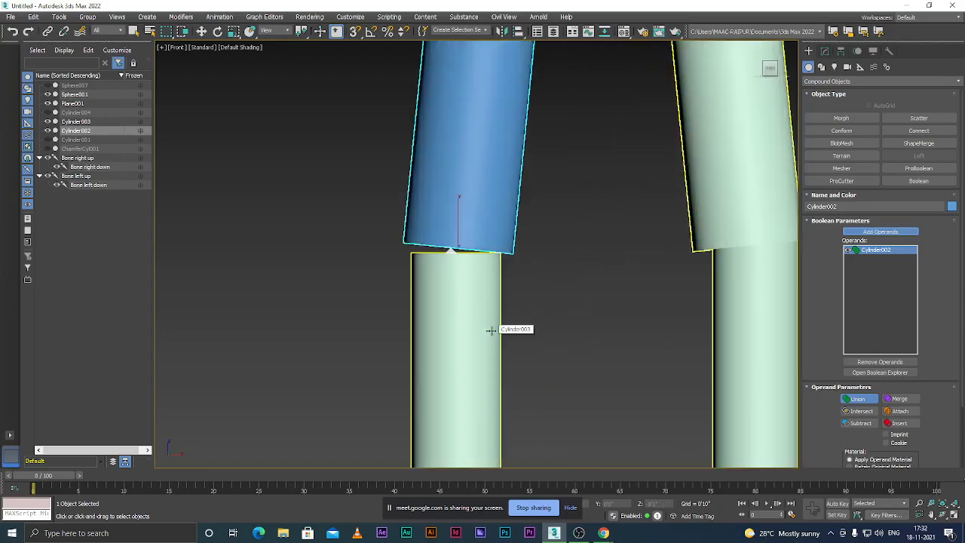
pyautogui.scroll(-2, 491, 327)
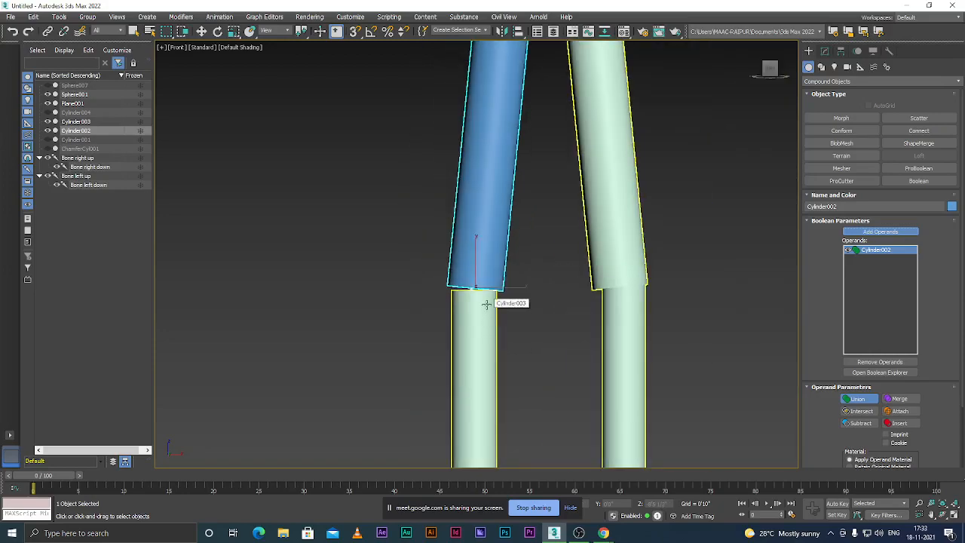
pyautogui.scroll(2, 487, 304)
pyautogui.scroll(-1, 486, 303)
pyautogui.click(486, 304)
pyautogui.scroll(-4, 517, 289)
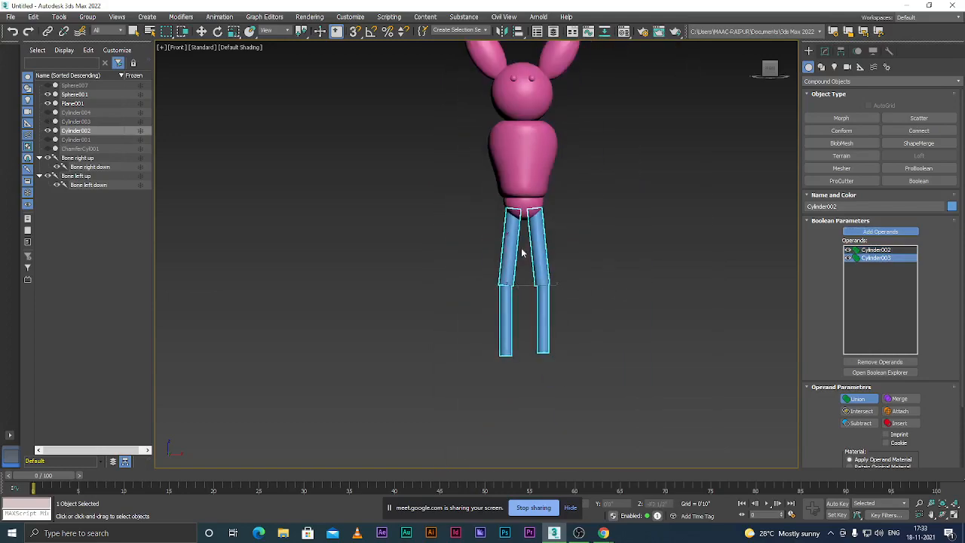
pyautogui.press('w')
# - Examine the combined leg object in the front view and review its Boolean entries in the modifier stack
pyautogui.scroll(-5, 596, 290)
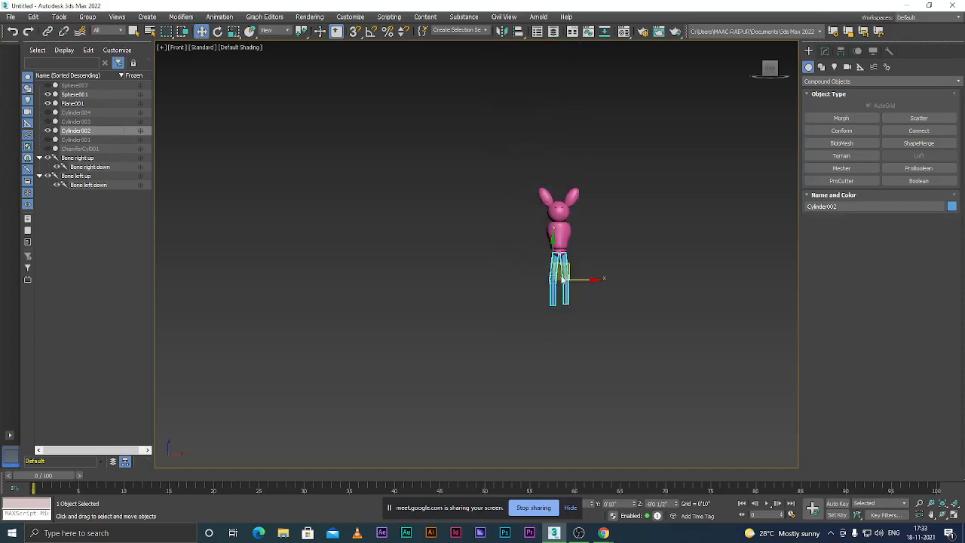
pyautogui.scroll(5, 598, 286)
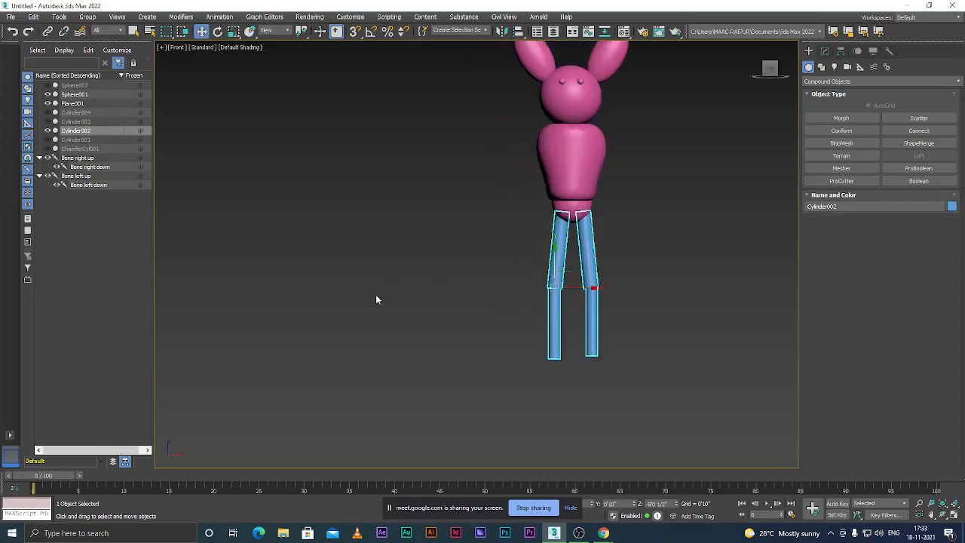
pyautogui.scroll(-2, 490, 294)
pyautogui.scroll(4, 616, 288)
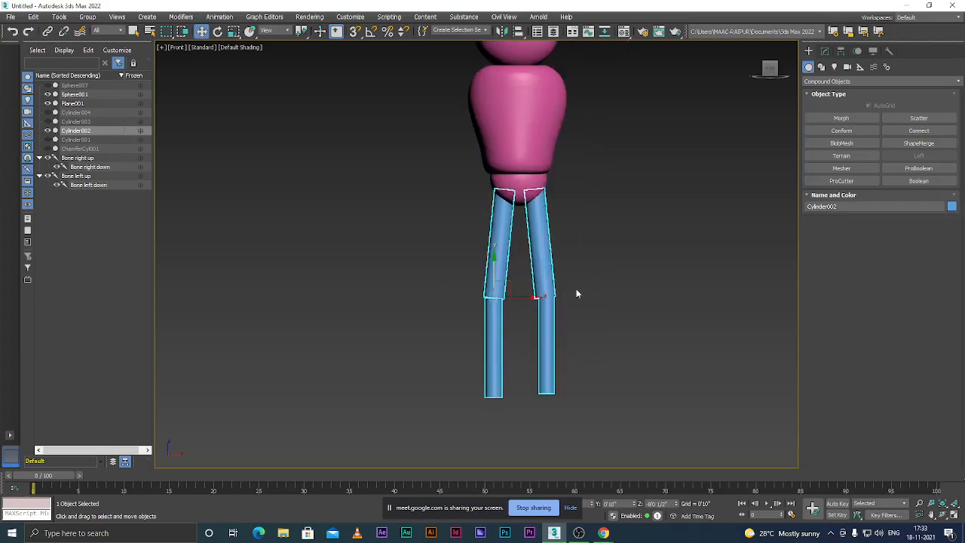
pyautogui.scroll(2, 549, 287)
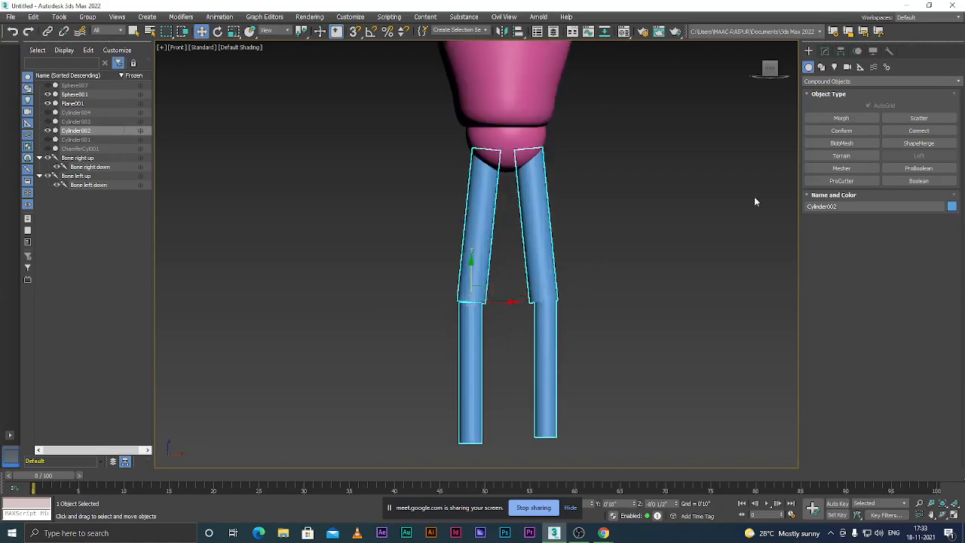
pyautogui.click(825, 82)
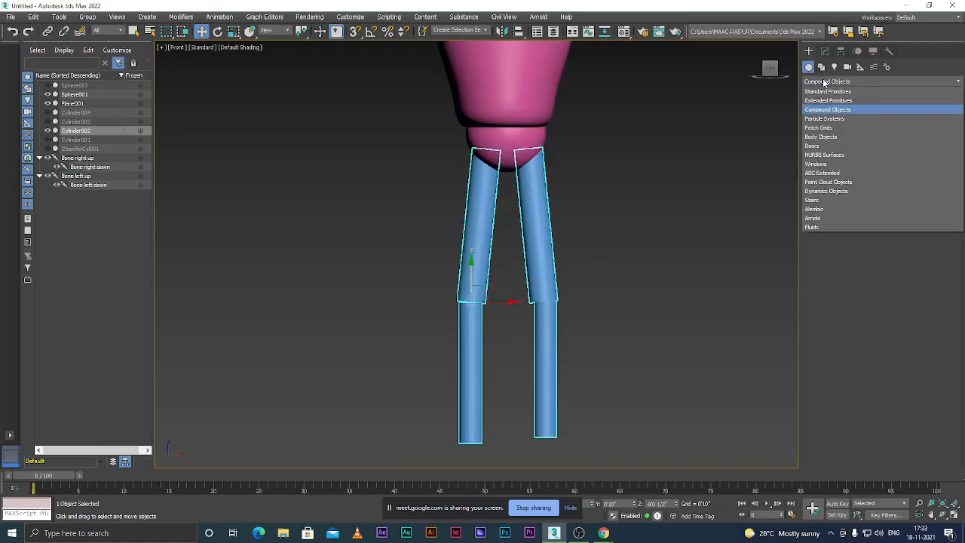
pyautogui.click(824, 81)
pyautogui.click(825, 52)
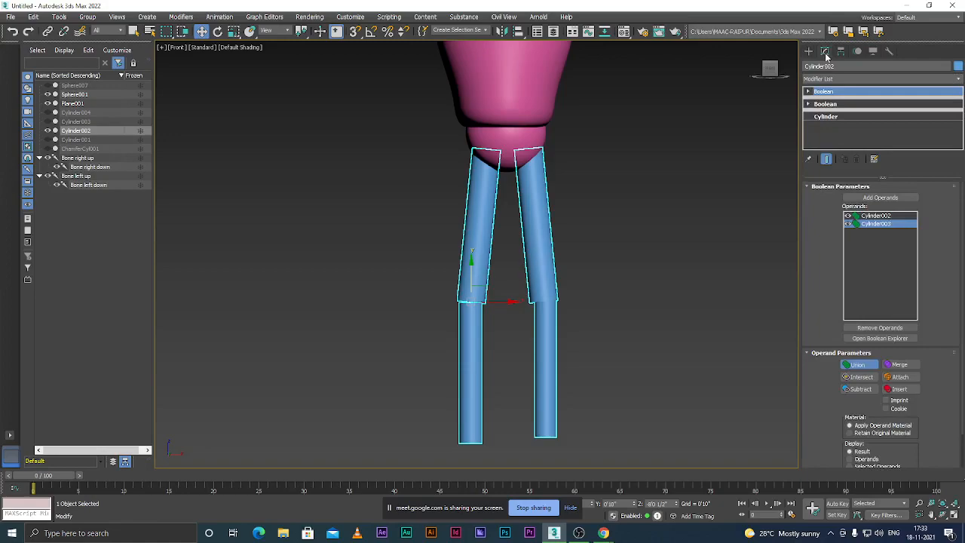
pyautogui.scroll(-3, 544, 238)
pyautogui.scroll(4, 525, 199)
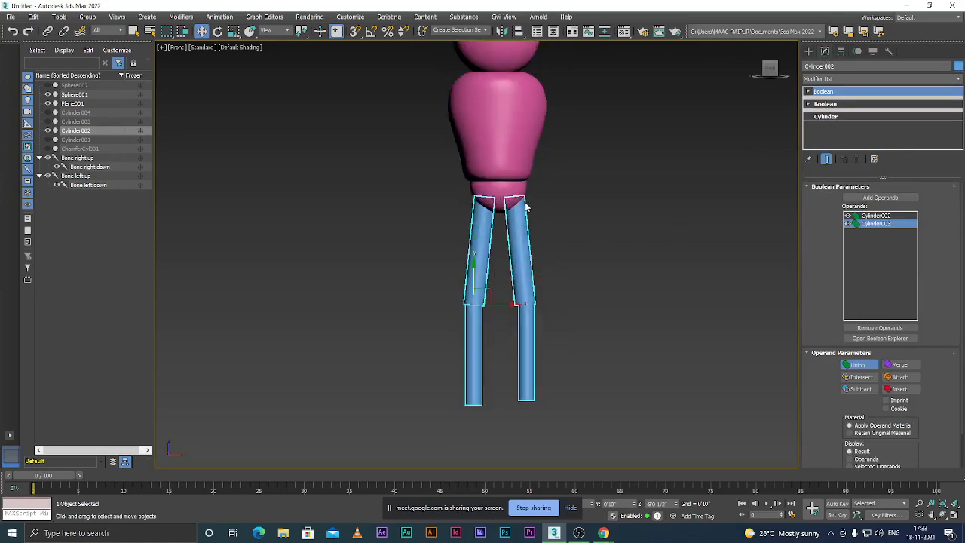
pyautogui.scroll(-3, 513, 214)
pyautogui.scroll(2, 526, 209)
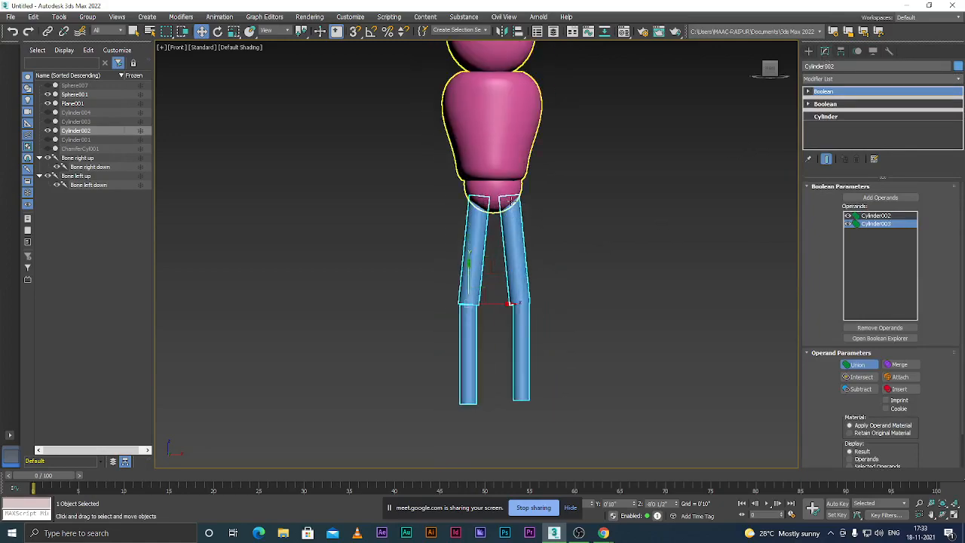
pyautogui.scroll(-3, 516, 205)
pyautogui.scroll(3, 510, 189)
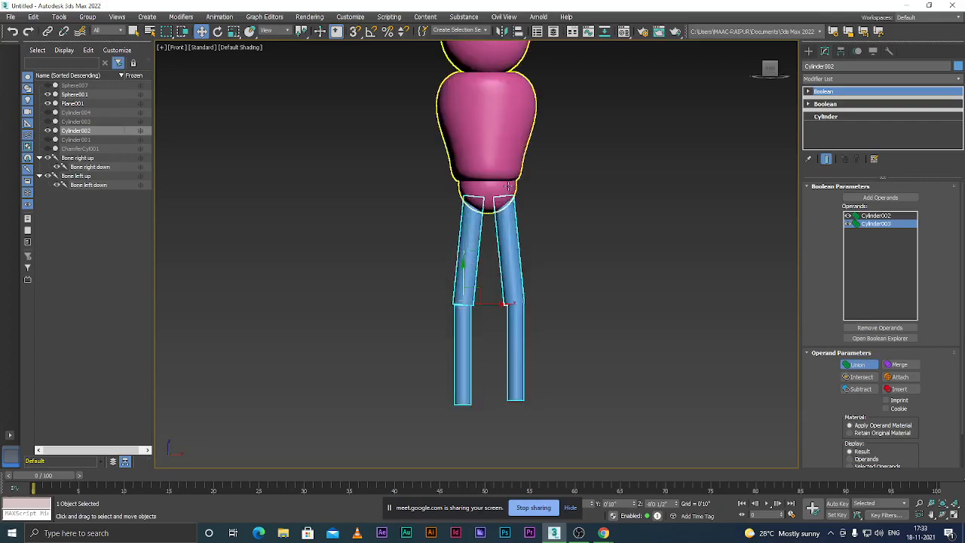
pyautogui.scroll(-3, 511, 187)
pyautogui.scroll(2, 520, 216)
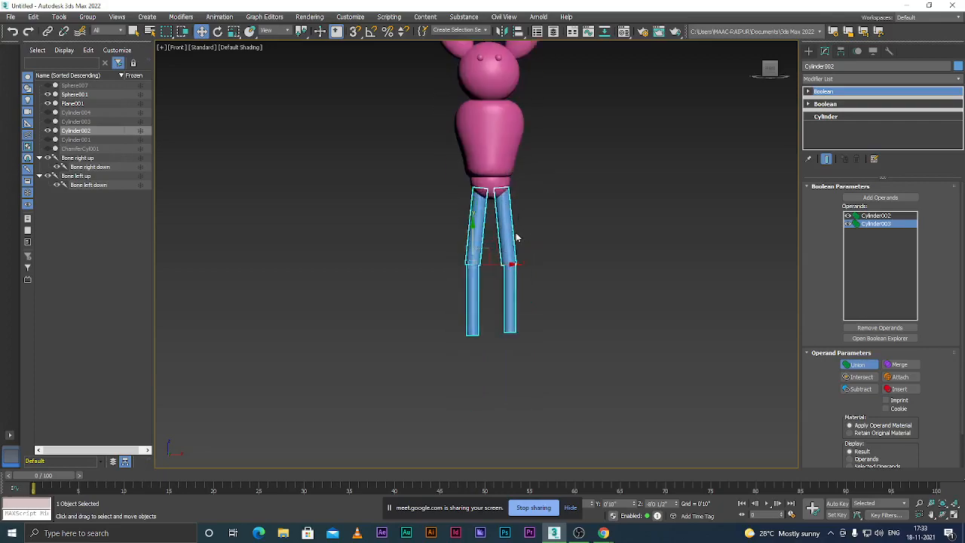
pyautogui.scroll(-3, 537, 236)
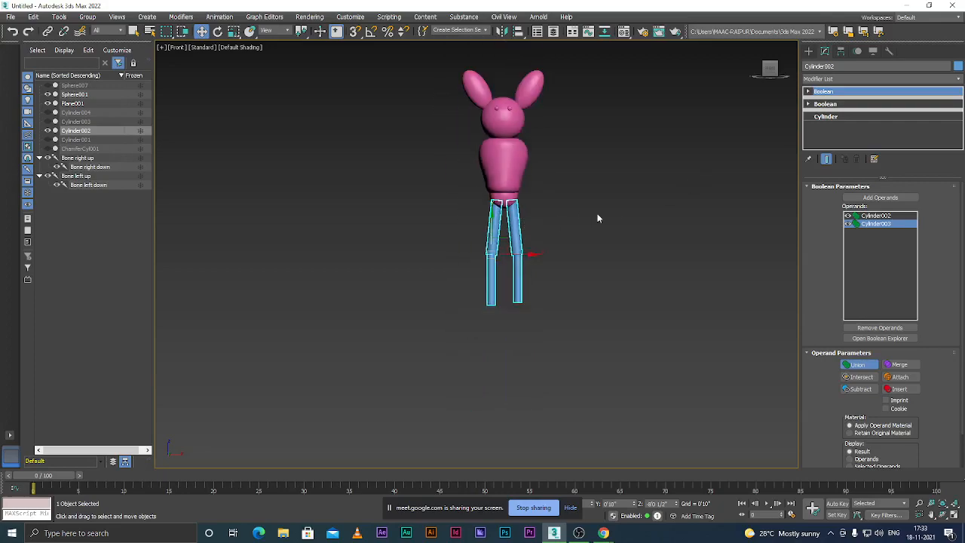
pyautogui.scroll(3, 599, 216)
# - Inspect the merged legs at the operand level of their topmost Boolean, and leave that level
pyautogui.click(809, 91)
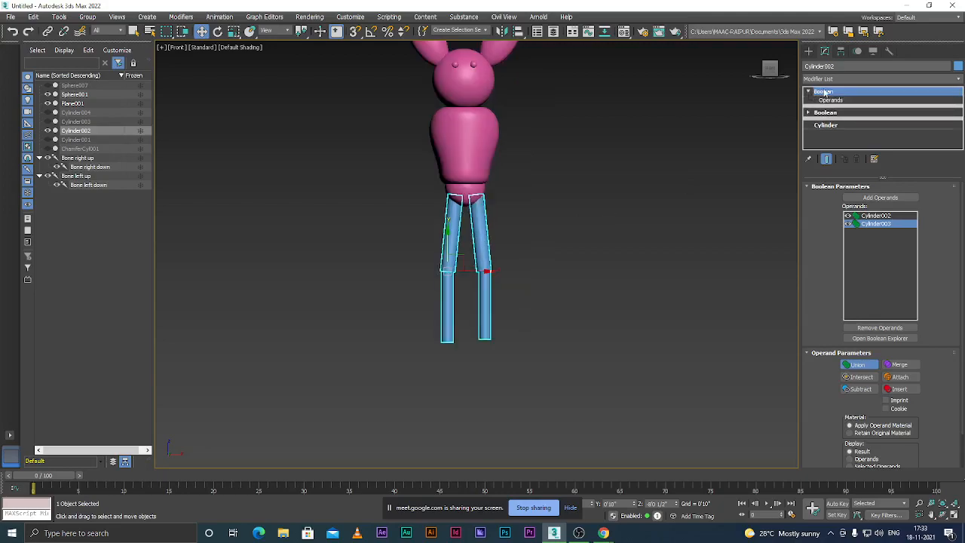
pyautogui.click(830, 100)
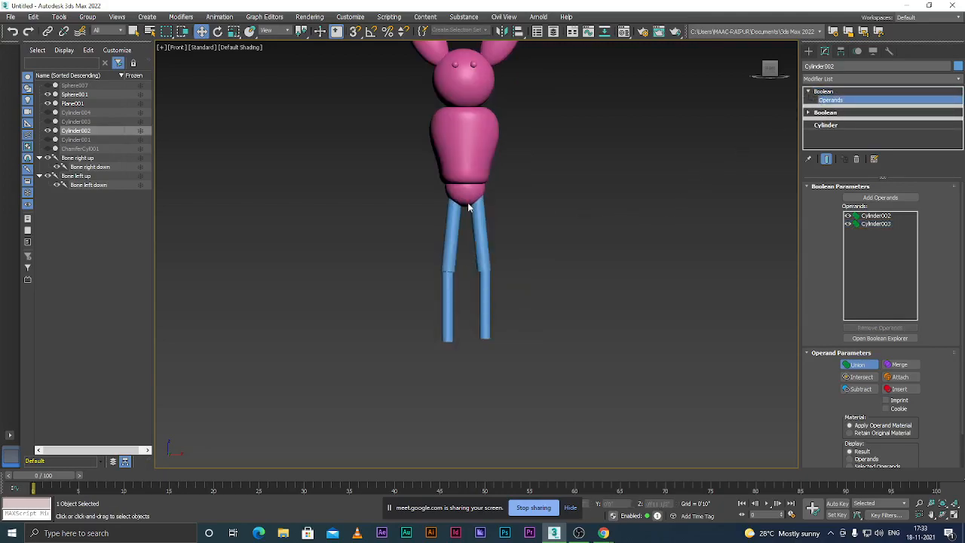
pyautogui.scroll(4, 468, 200)
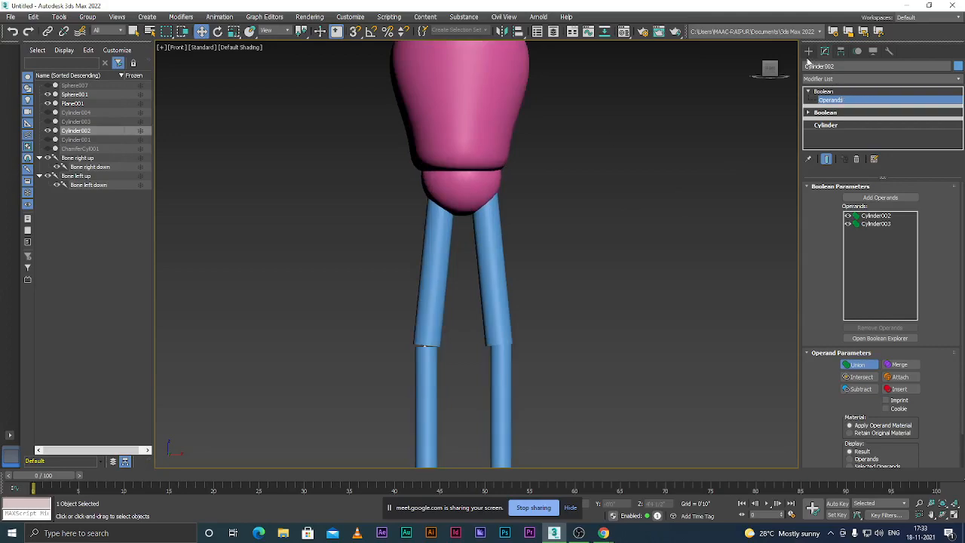
pyautogui.click(135, 31)
# - Return to the compound object commands and check the legs against the body from the front and top
pyautogui.click(809, 51)
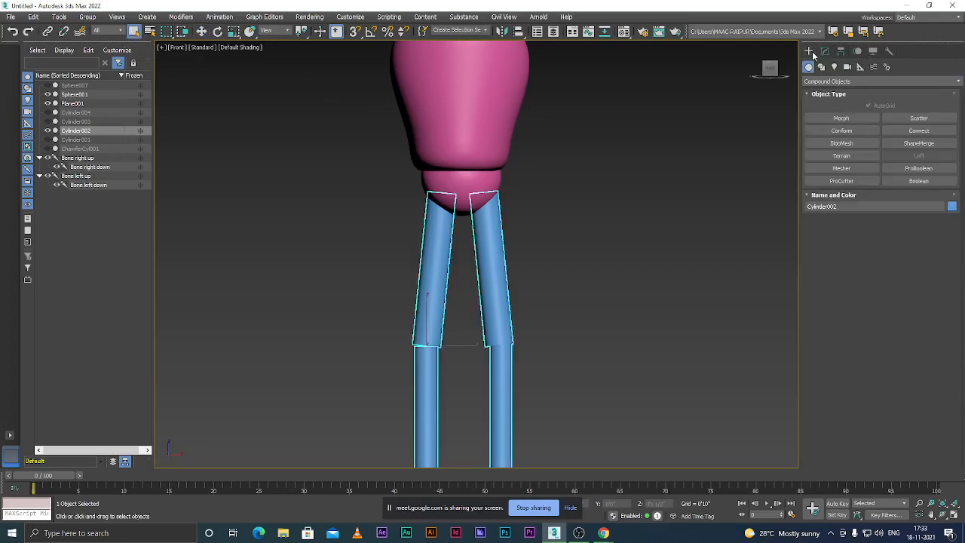
pyautogui.scroll(-5, 471, 184)
pyautogui.scroll(3, 482, 159)
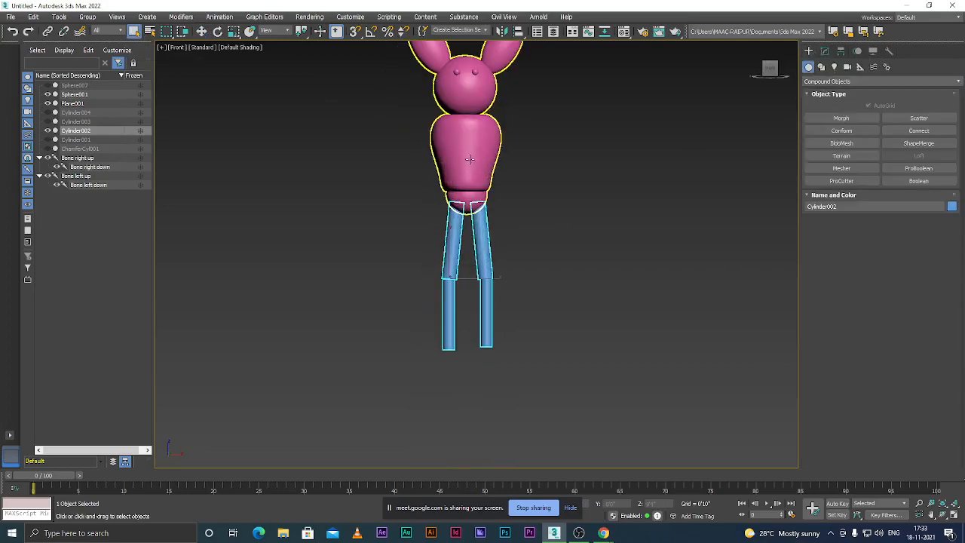
pyautogui.press('t')
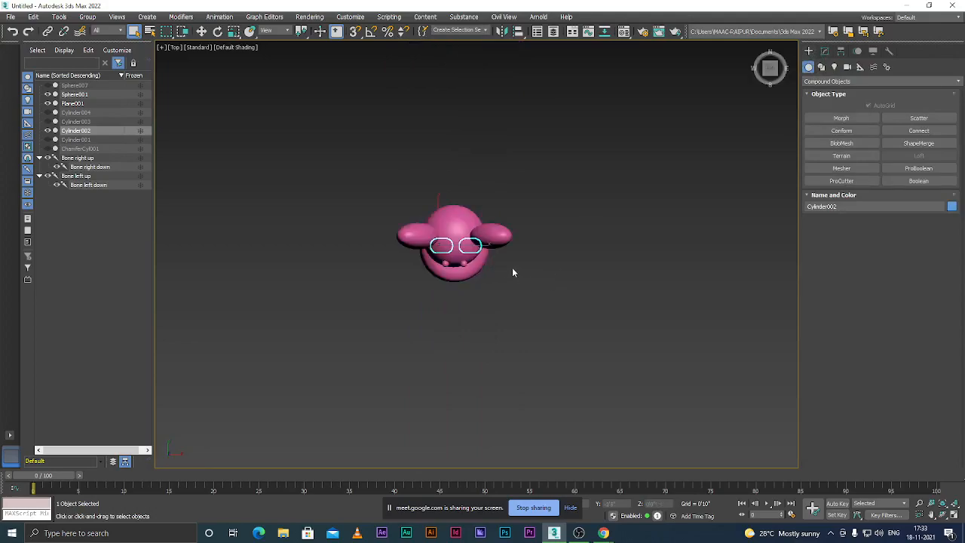
pyautogui.press('f')
pyautogui.scroll(-4, 494, 260)
pyautogui.scroll(2, 471, 205)
pyautogui.scroll(3, 470, 204)
# - Create a union Boolean on the pink body Sphere001 with the merged legs, Cylinder002, as its operand
pyautogui.click(505, 206)
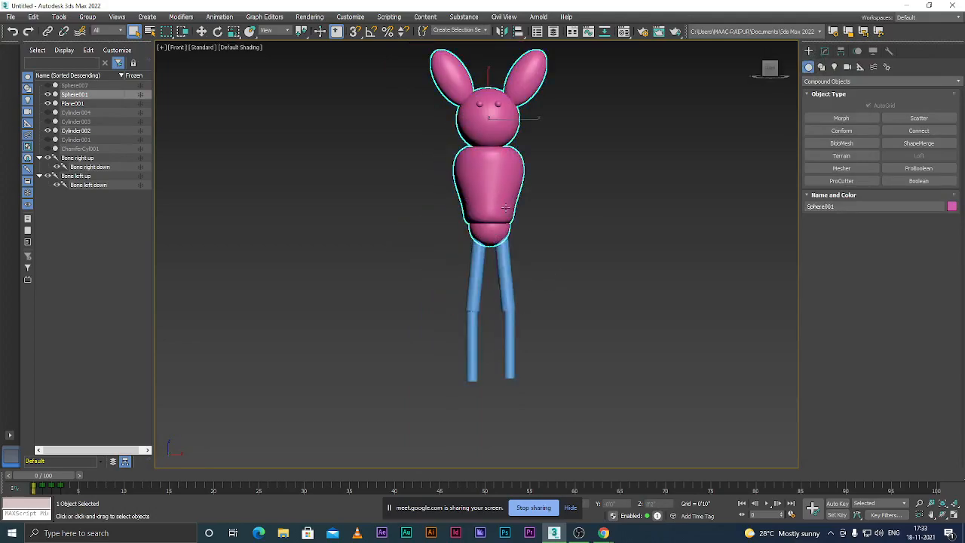
pyautogui.scroll(4, 506, 207)
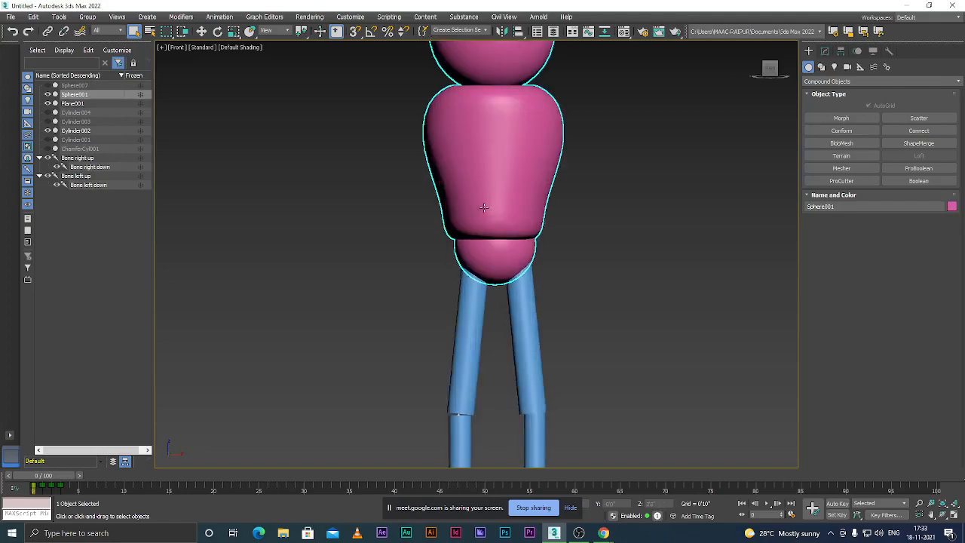
pyautogui.scroll(-2, 515, 199)
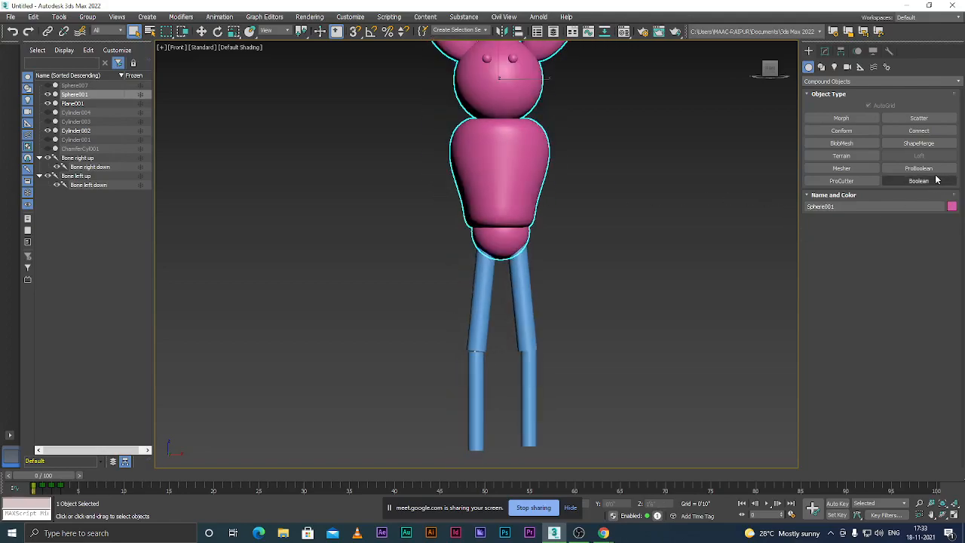
pyautogui.click(918, 182)
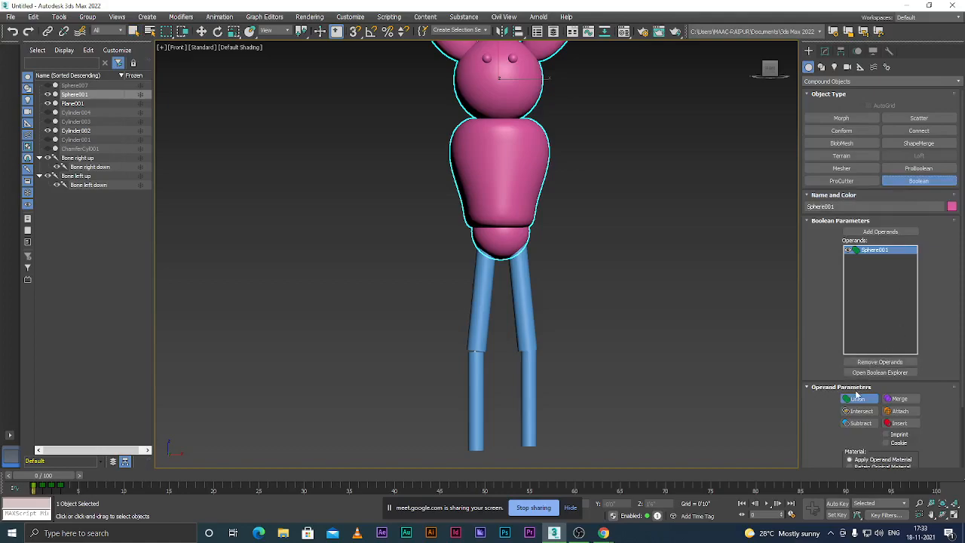
pyautogui.click(881, 232)
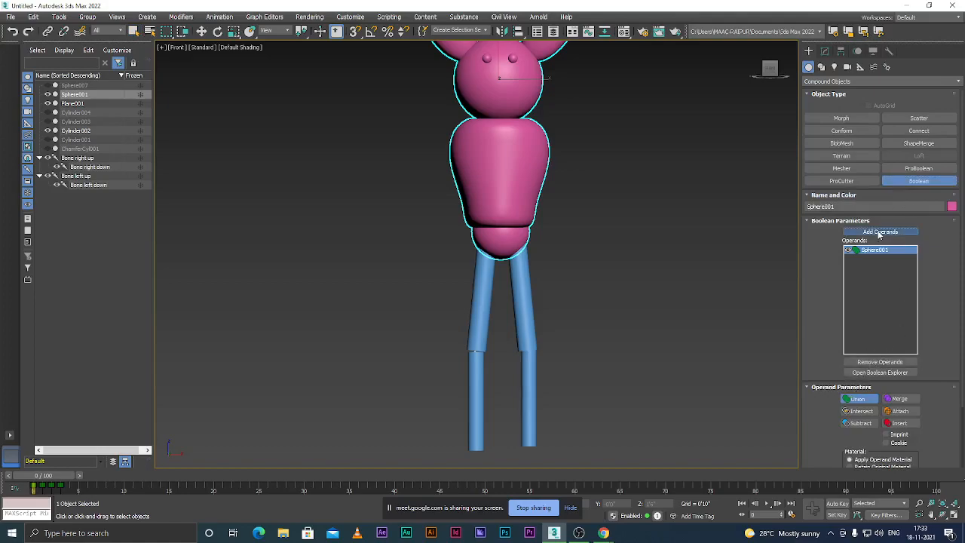
pyautogui.click(525, 261)
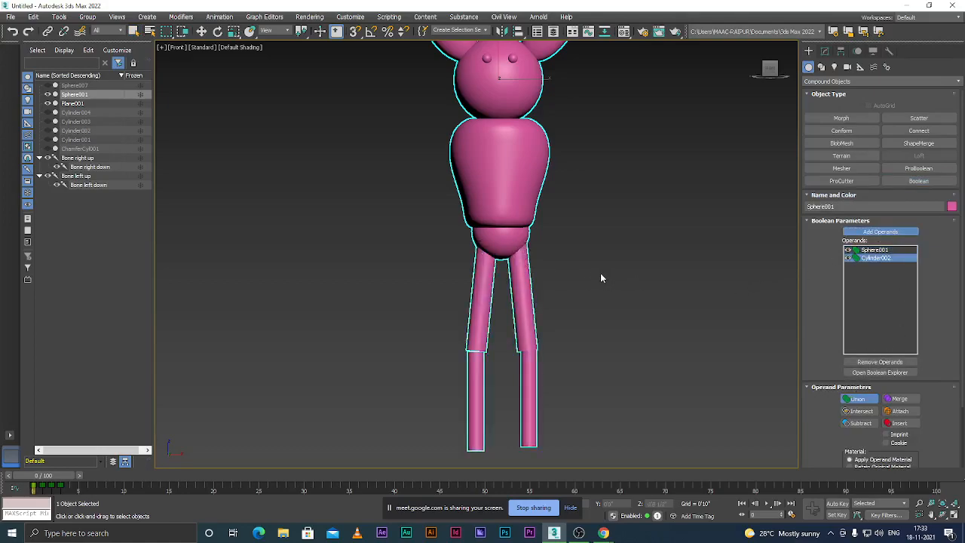
pyautogui.scroll(-3, 603, 275)
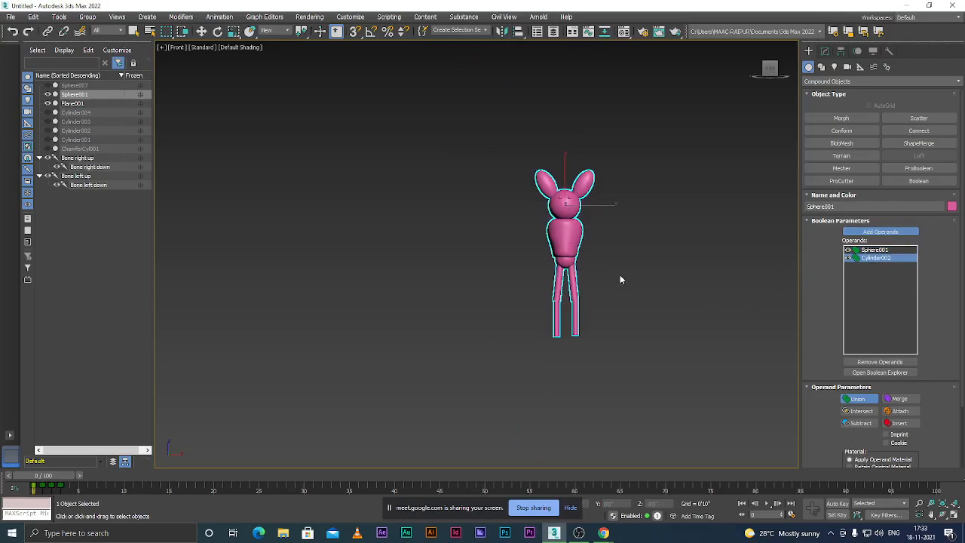
pyautogui.scroll(2, 610, 276)
# - Test-move the merged character along X away from the leg bones, undo the move and clear the selection
pyautogui.press('w')
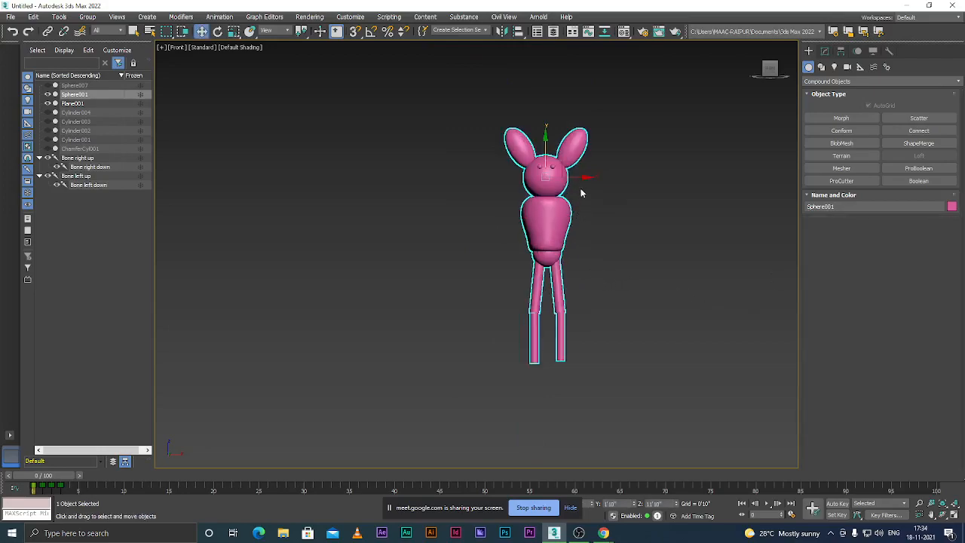
pyautogui.moveTo(582, 179); pyautogui.dragTo(539, 178)
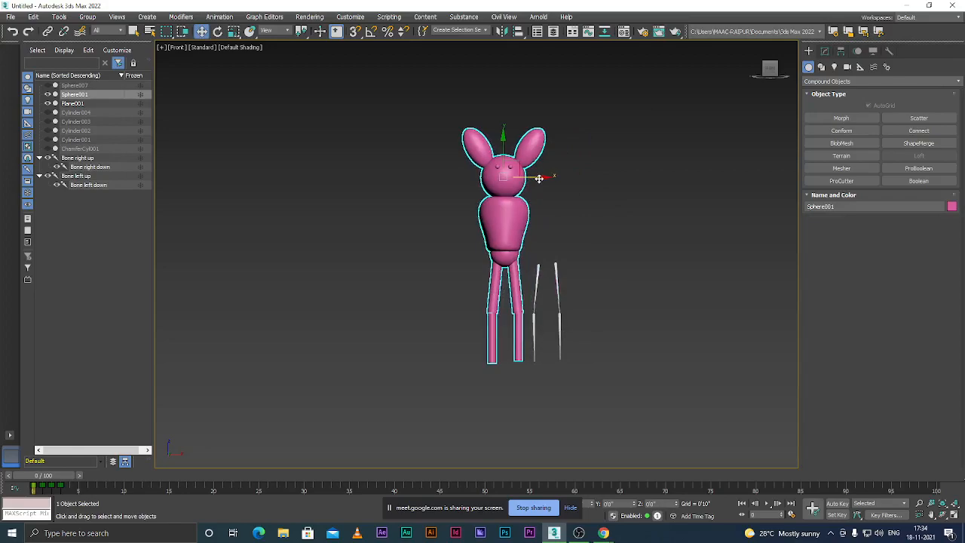
pyautogui.hotkey('ctrl', 'z')
pyautogui.click(636, 254)
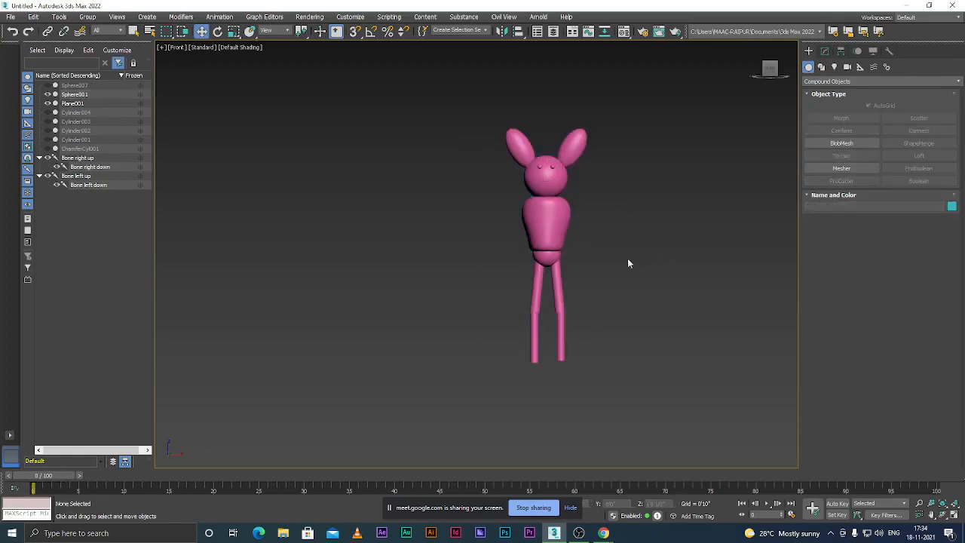
# - Apply a Skin modifier to the merged rabbit character, Sphere001
pyautogui.scroll(3, 554, 291)
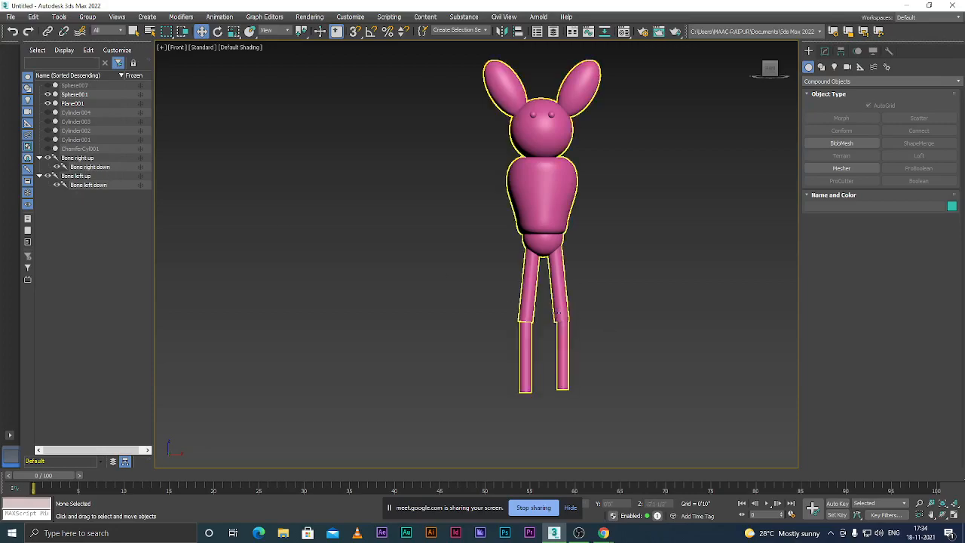
pyautogui.click(552, 315)
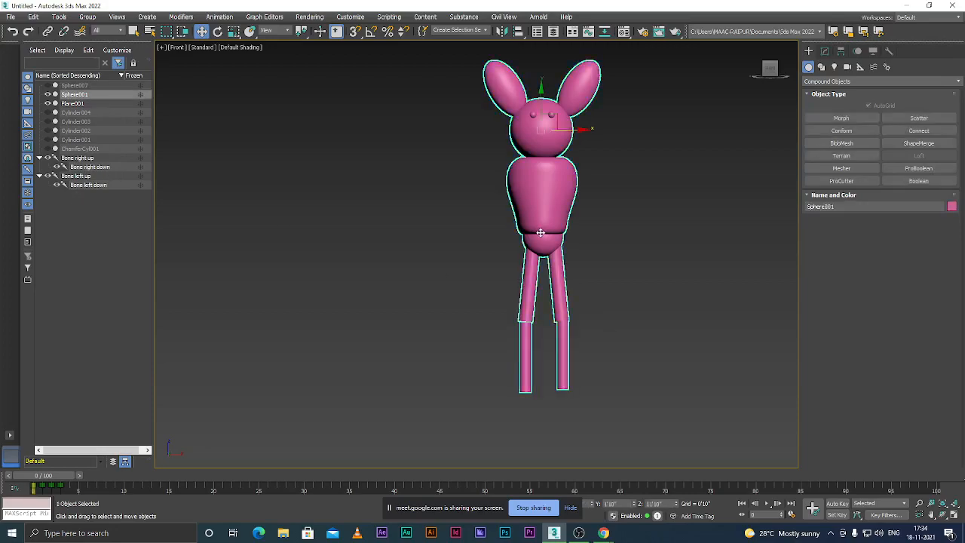
pyautogui.click(825, 50)
pyautogui.click(851, 79)
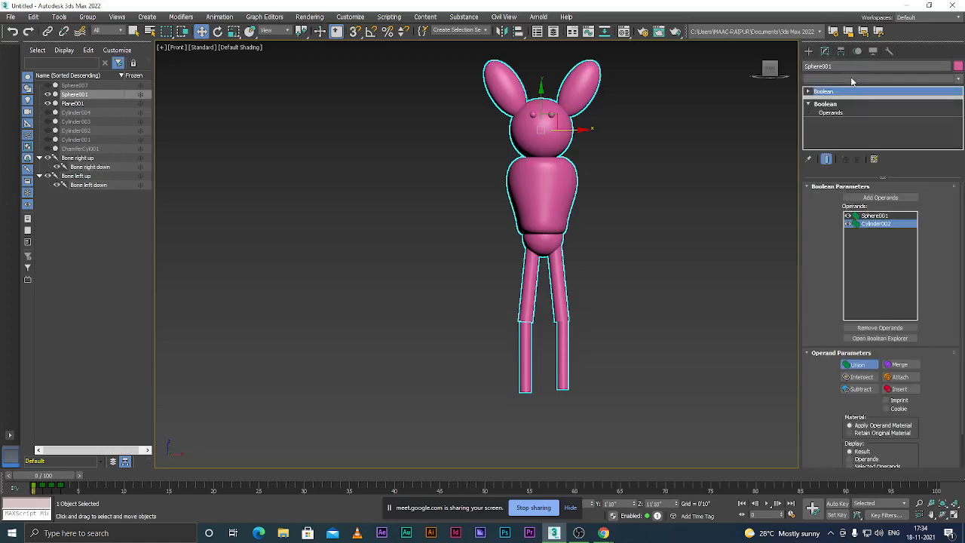
pyautogui.write('skin')
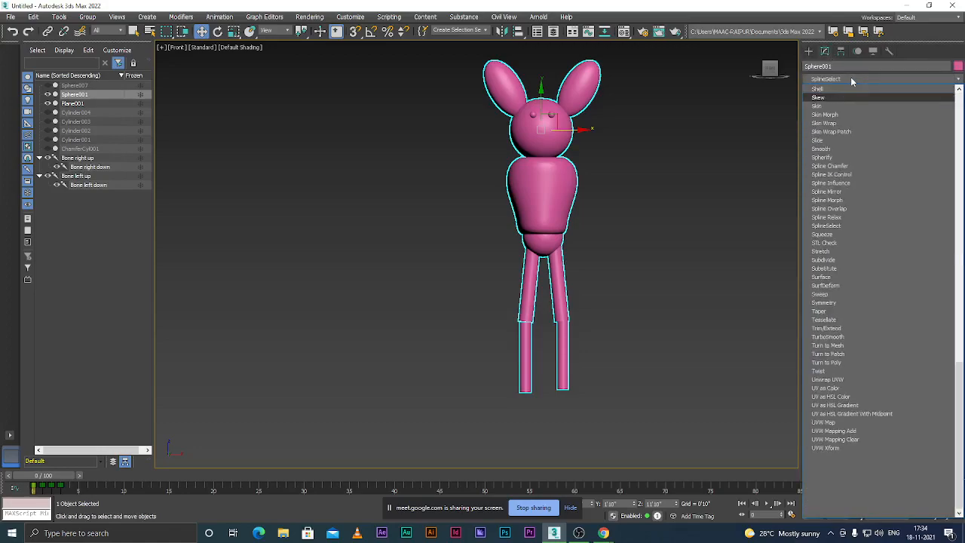
pyautogui.press('Return')
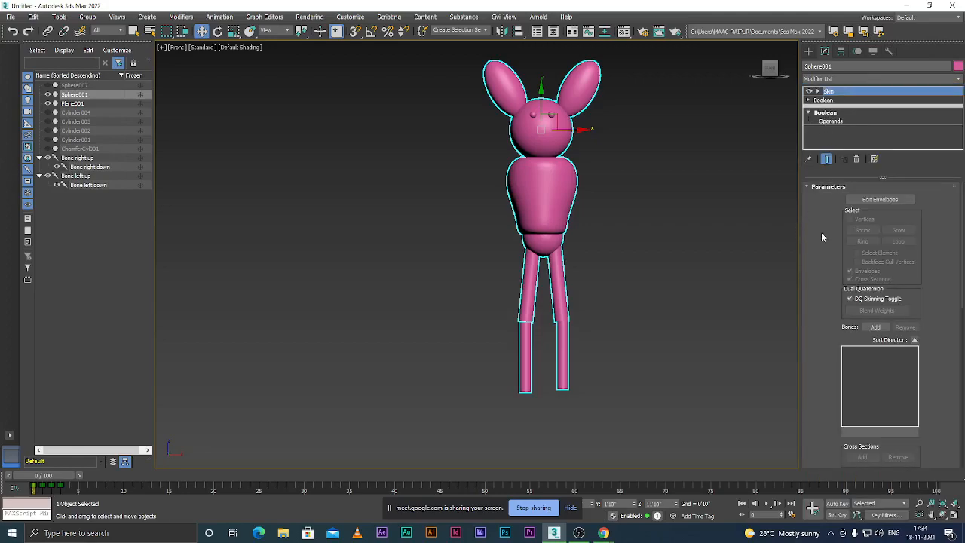
# - Add Bone left up, Bone left down, Bone right up and Bone right down to the Skin modifier and deselect the character
pyautogui.scroll(-4, 929, 290)
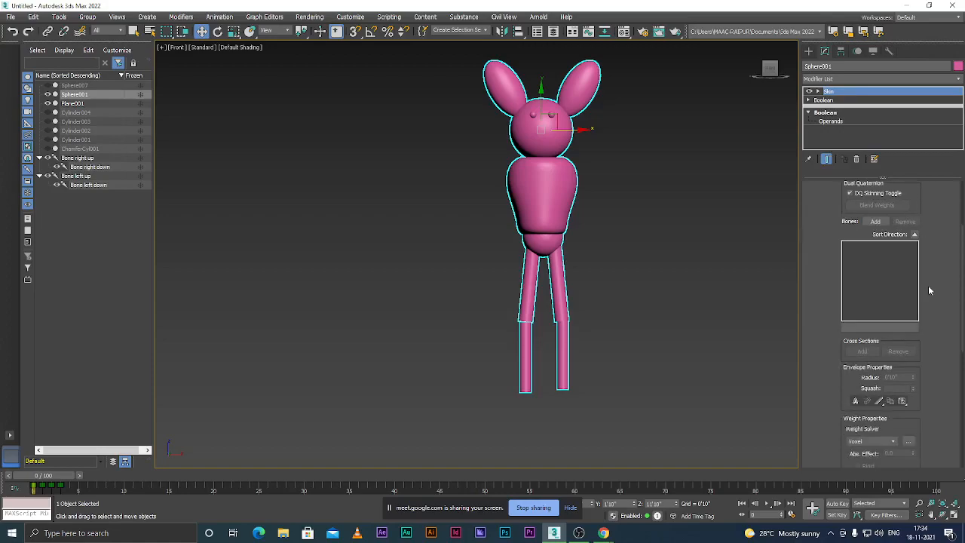
pyautogui.scroll(-2, 928, 291)
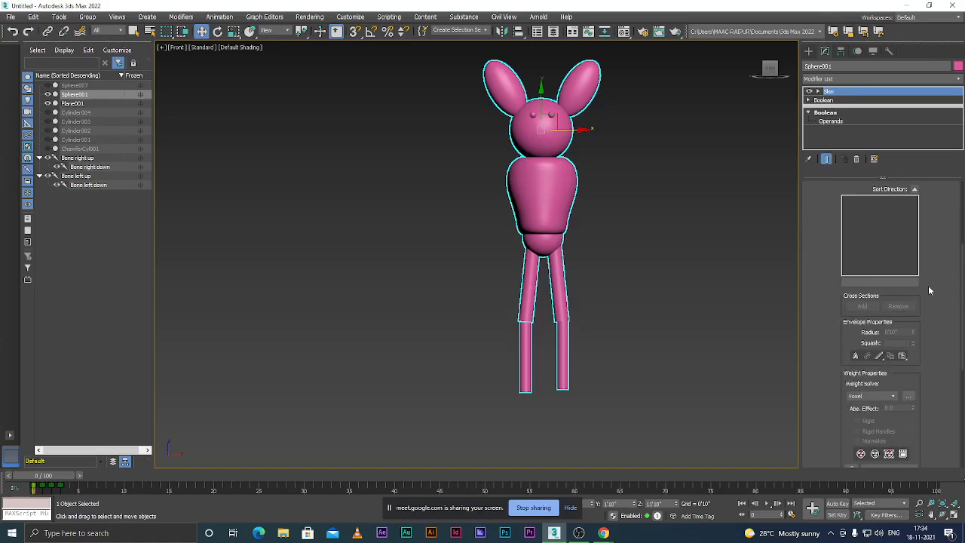
pyautogui.scroll(-1, 929, 290)
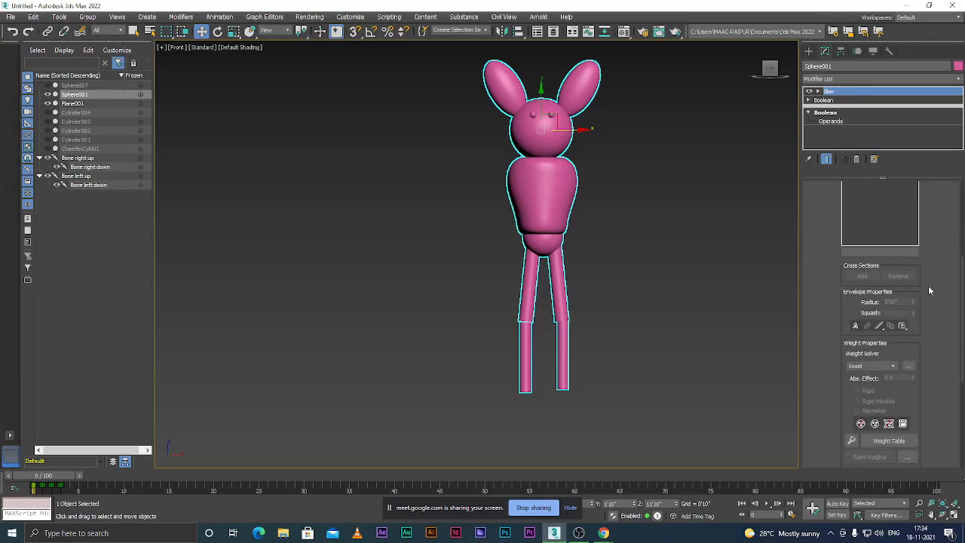
pyautogui.scroll(6, 929, 290)
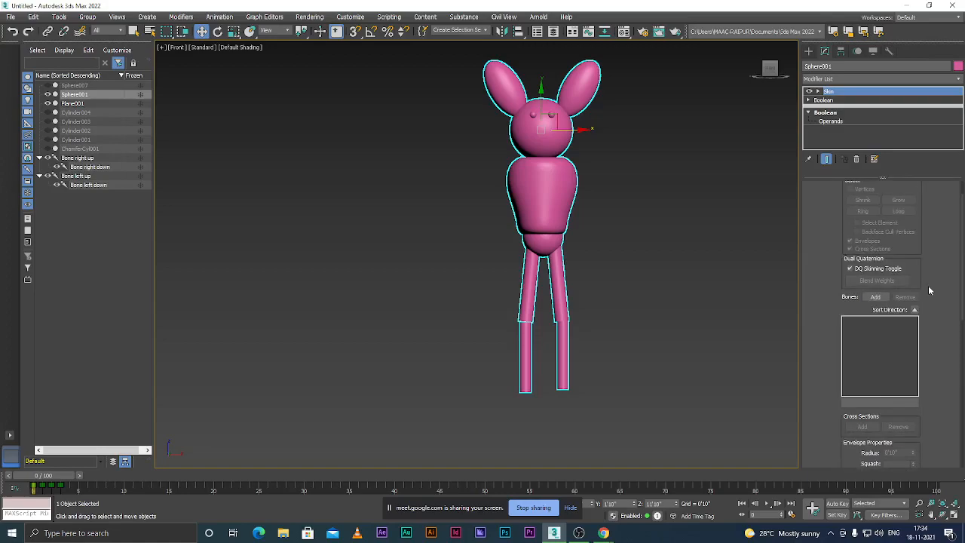
pyautogui.click(875, 297)
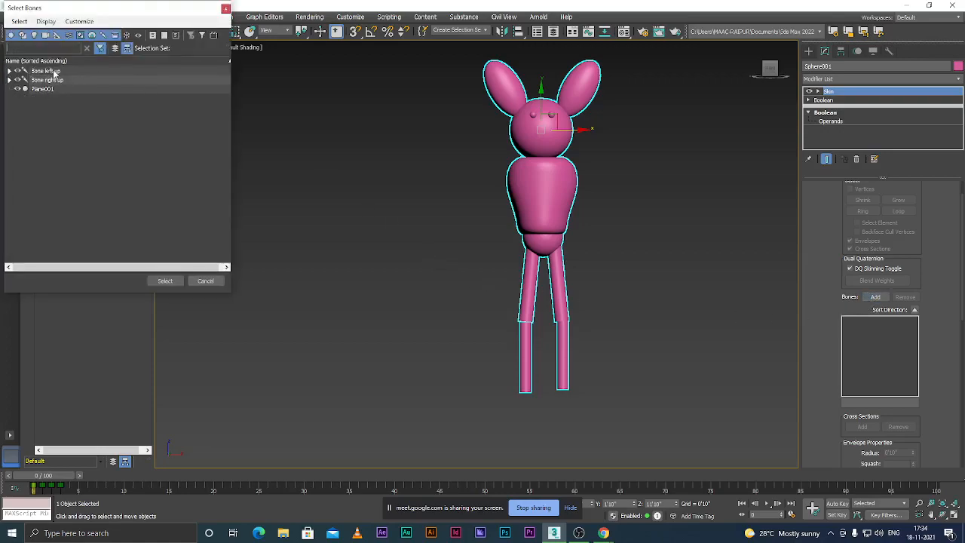
pyautogui.click(10, 71)
pyautogui.click(9, 89)
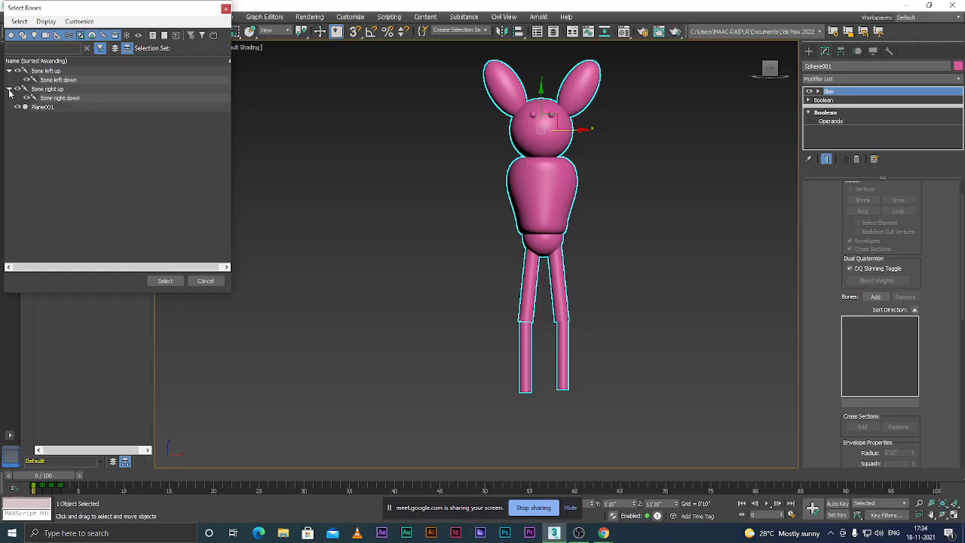
pyautogui.click(77, 73)
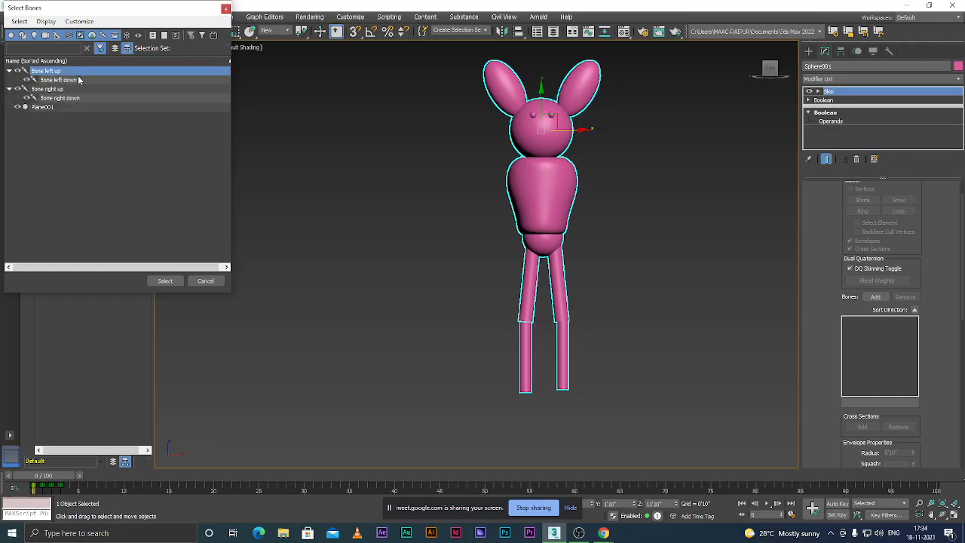
pyautogui.keyDown('ctrl'); pyautogui.click(59, 80); pyautogui.keyUp('ctrl')
pyautogui.keyDown('ctrl'); pyautogui.click(69, 90); pyautogui.keyUp('ctrl')
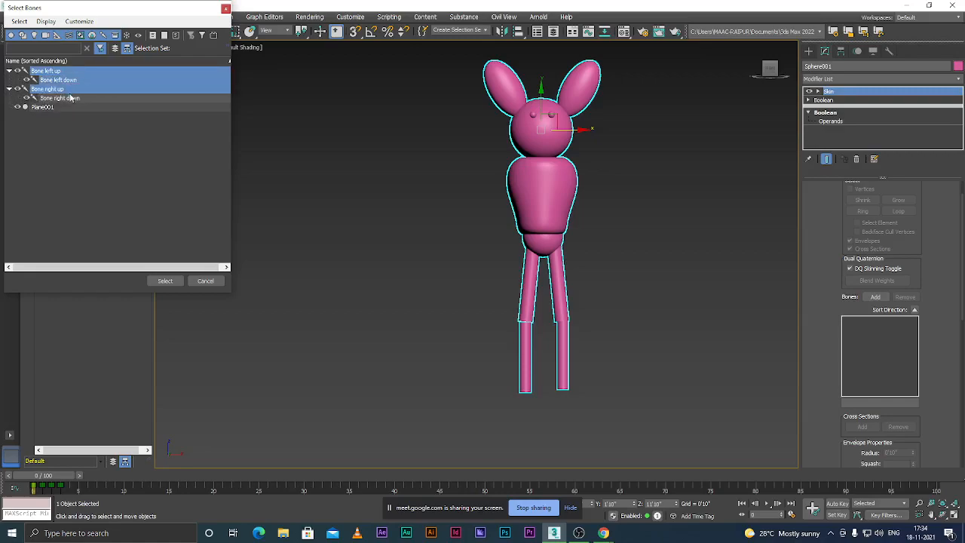
pyautogui.keyDown('ctrl'); pyautogui.click(71, 99); pyautogui.keyUp('ctrl')
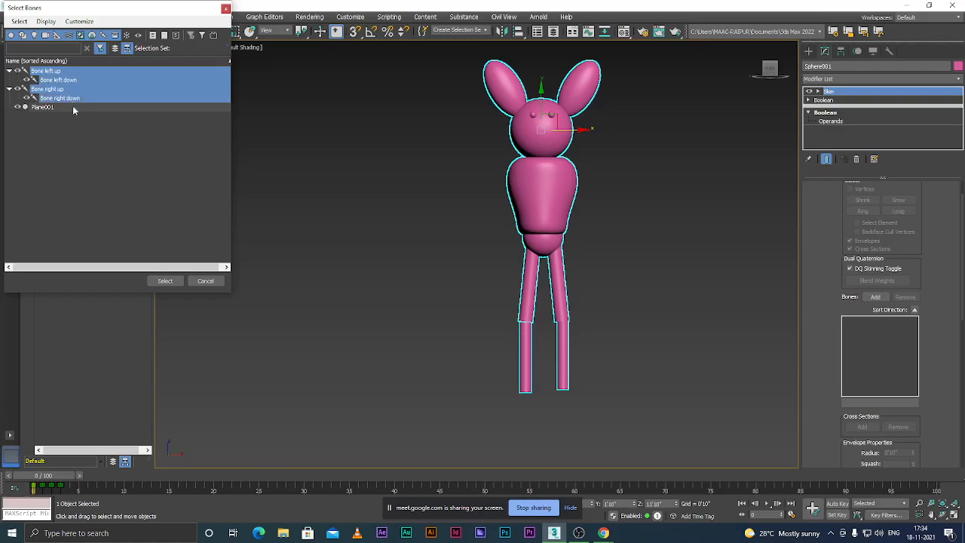
pyautogui.click(164, 280)
pyautogui.click(691, 332)
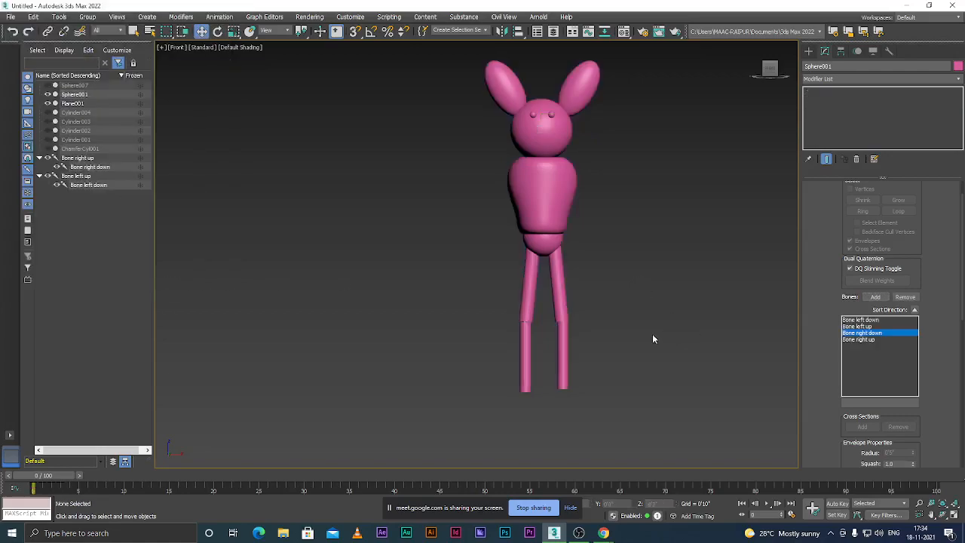
# - Test-rotate Bone right up from the front and from the side to check the leg deformation, and clear the selection
pyautogui.scroll(-5, 657, 334)
pyautogui.scroll(4, 538, 317)
pyautogui.scroll(2, 521, 317)
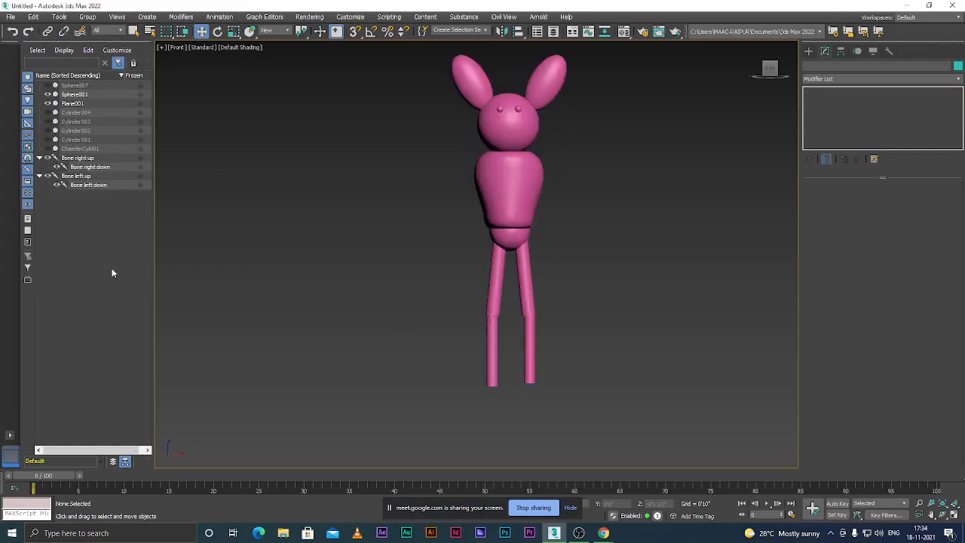
pyautogui.click(79, 158)
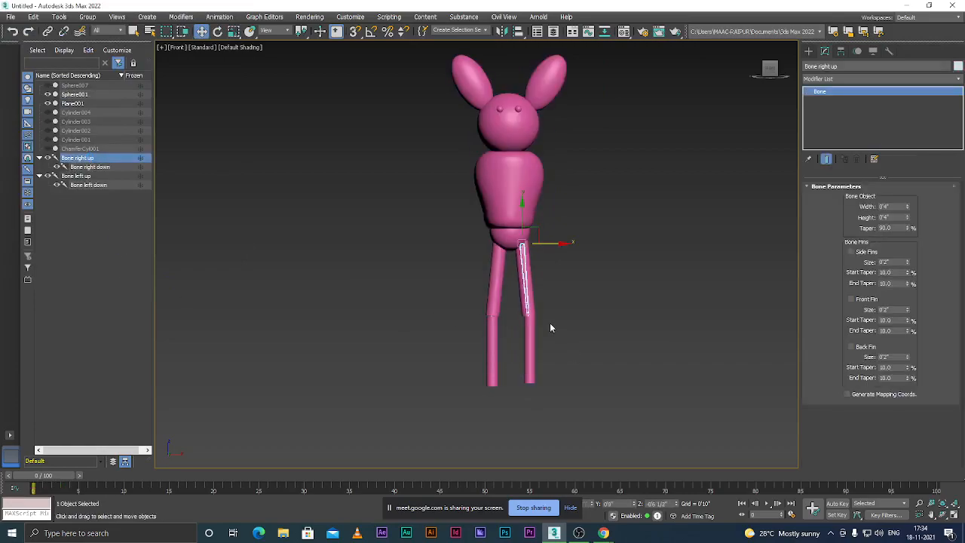
pyautogui.press('e')
pyautogui.moveTo(551, 263)
pyautogui.mouseDown()
pyautogui.moveTo(558, 252)
pyautogui.moveTo(543, 269)
pyautogui.moveTo(550, 265)
pyautogui.mouseUp()
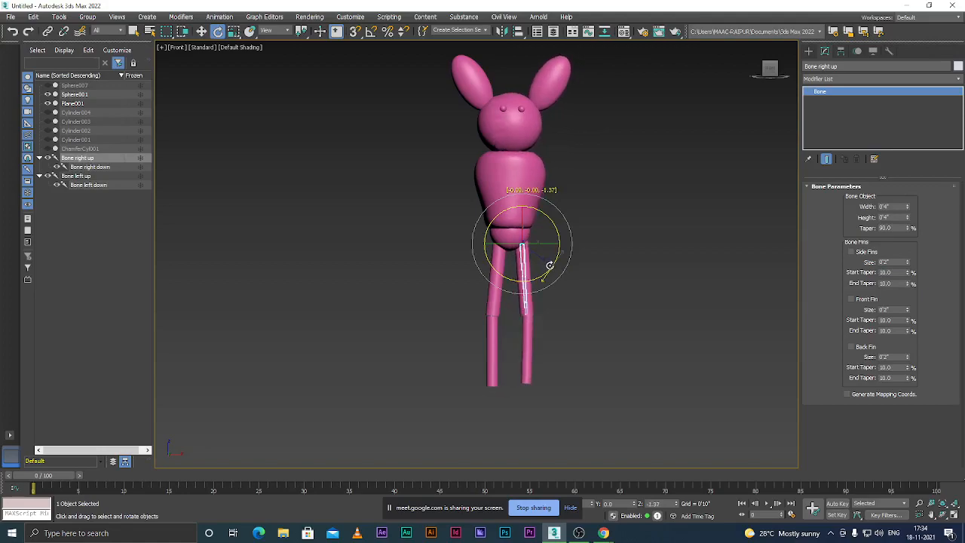
pyautogui.keyDown('alt'); pyautogui.moveTo(594, 324); pyautogui.dragTo(512, 287, button='middle'); pyautogui.keyUp('alt')
pyautogui.moveTo(491, 230); pyautogui.dragTo(493, 229)
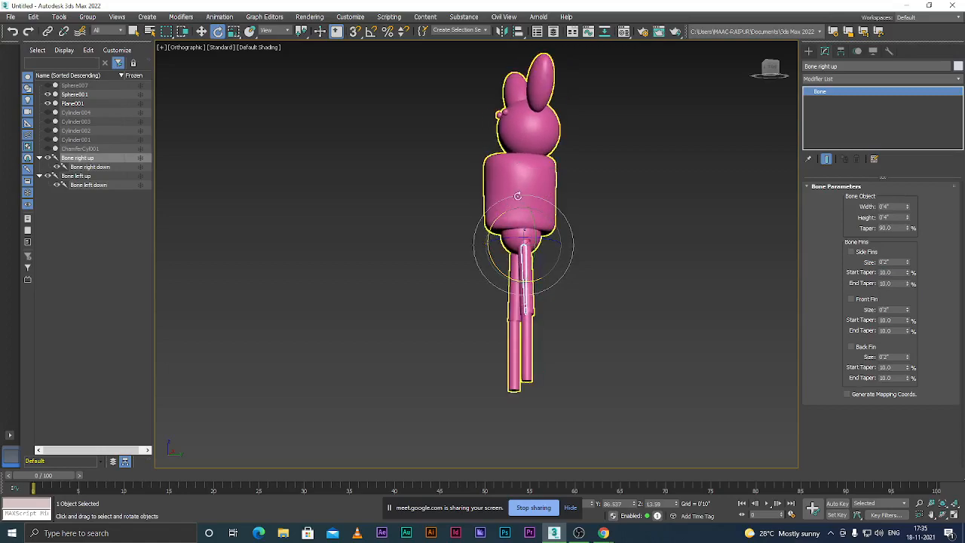
pyautogui.keyDown('alt'); pyautogui.moveTo(556, 343); pyautogui.dragTo(583, 354, button='middle'); pyautogui.keyUp('alt')
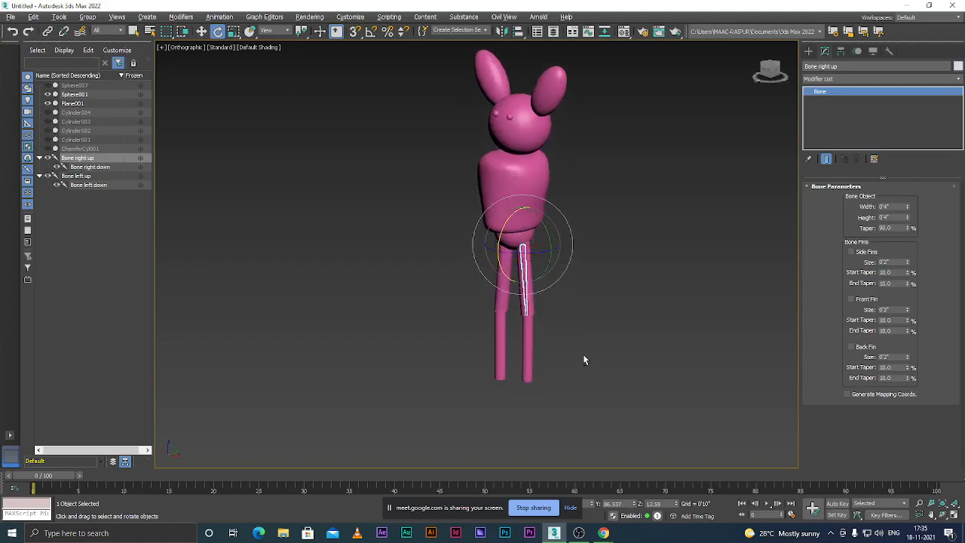
pyautogui.click(580, 281)
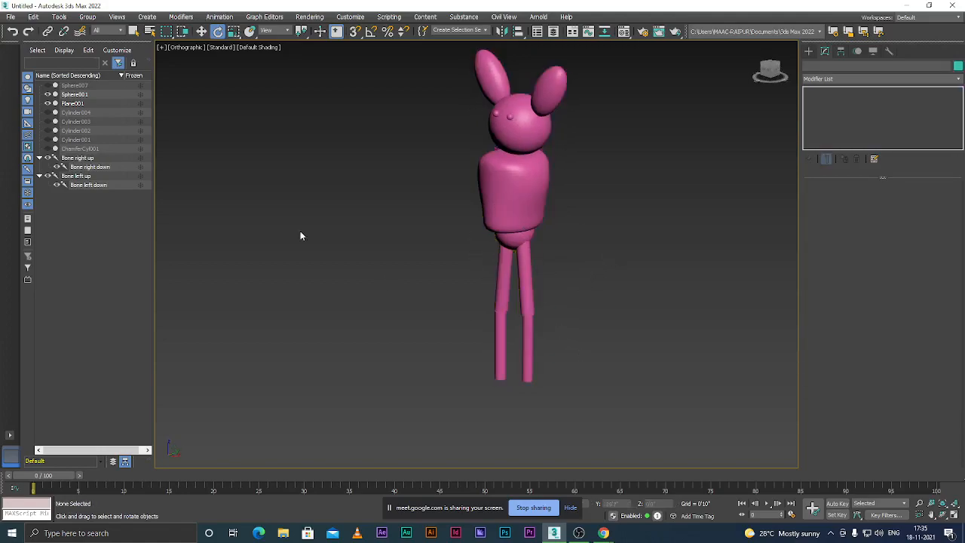
# - Rotate Bone right down slightly to test the lower right leg's skinning, and deselect it
pyautogui.click(105, 168)
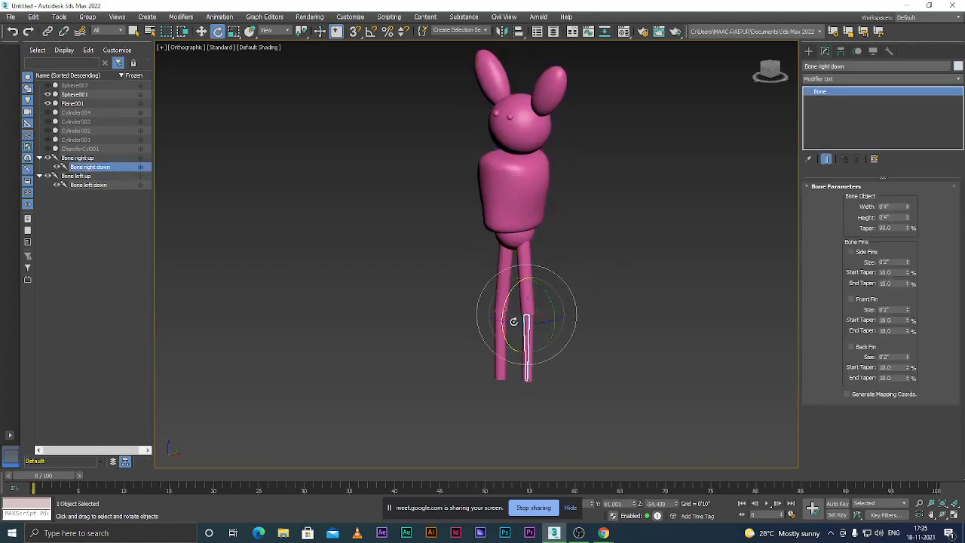
pyautogui.moveTo(511, 316)
pyautogui.mouseDown()
pyautogui.moveTo(500, 285)
pyautogui.moveTo(514, 332)
pyautogui.moveTo(499, 282)
pyautogui.moveTo(537, 355)
pyautogui.moveTo(492, 275)
pyautogui.moveTo(502, 315)
pyautogui.mouseUp()
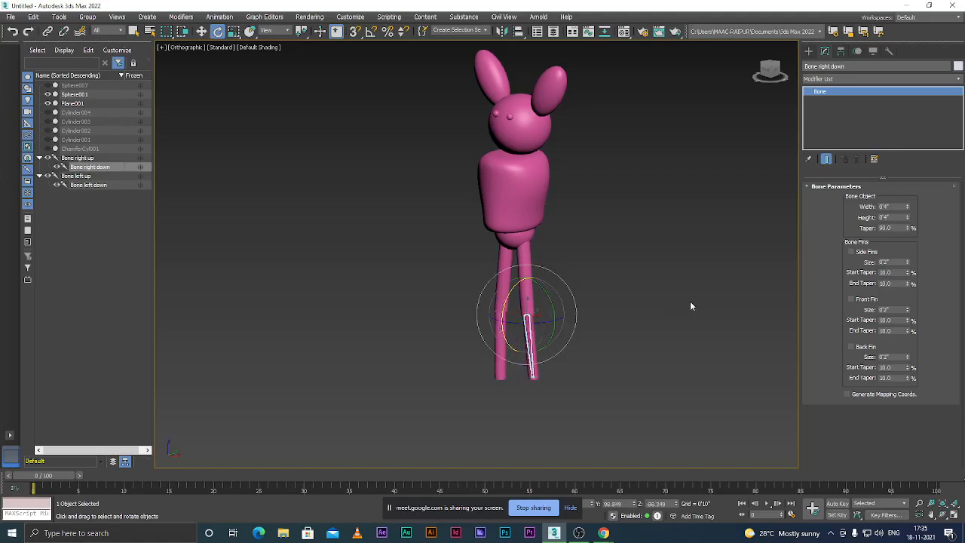
pyautogui.click(630, 317)
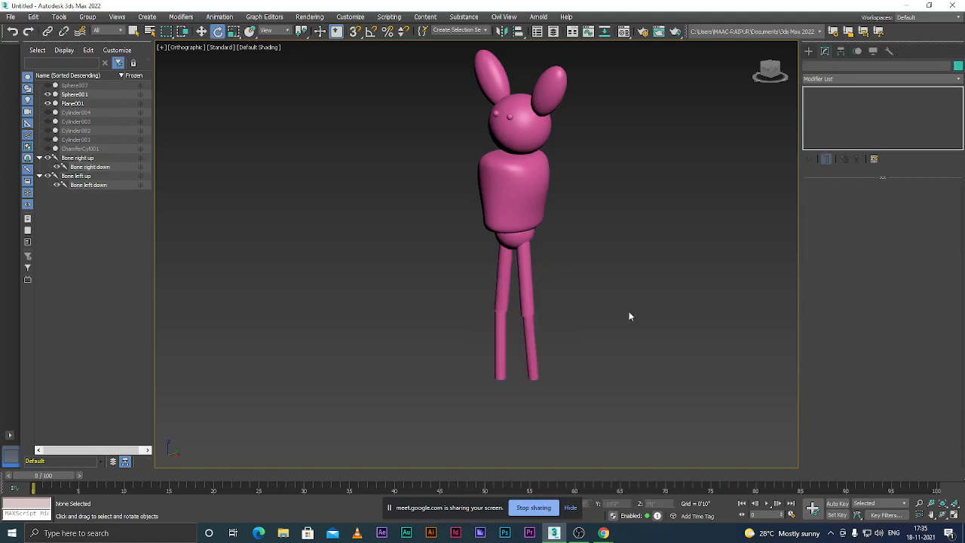
# - Rotate Bone left down slightly to test the lower left leg's skinning, and deselect it
pyautogui.click(79, 176)
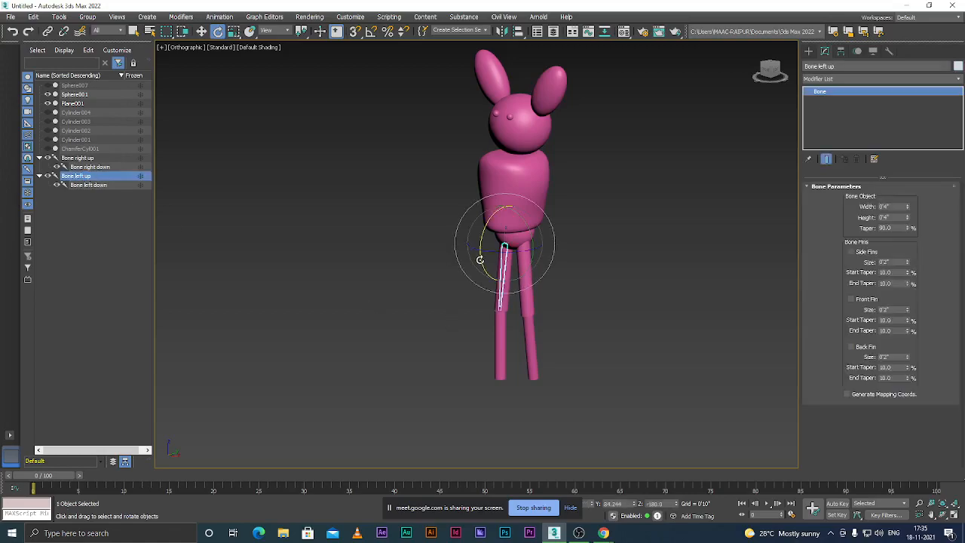
pyautogui.click(95, 185)
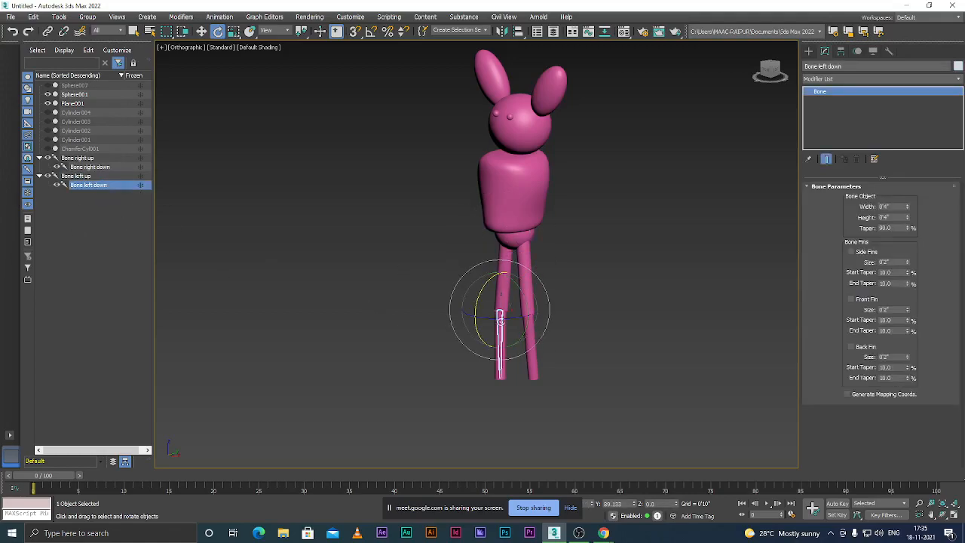
pyautogui.moveTo(477, 299)
pyautogui.mouseDown()
pyautogui.moveTo(477, 279)
pyautogui.moveTo(479, 302)
pyautogui.mouseUp()
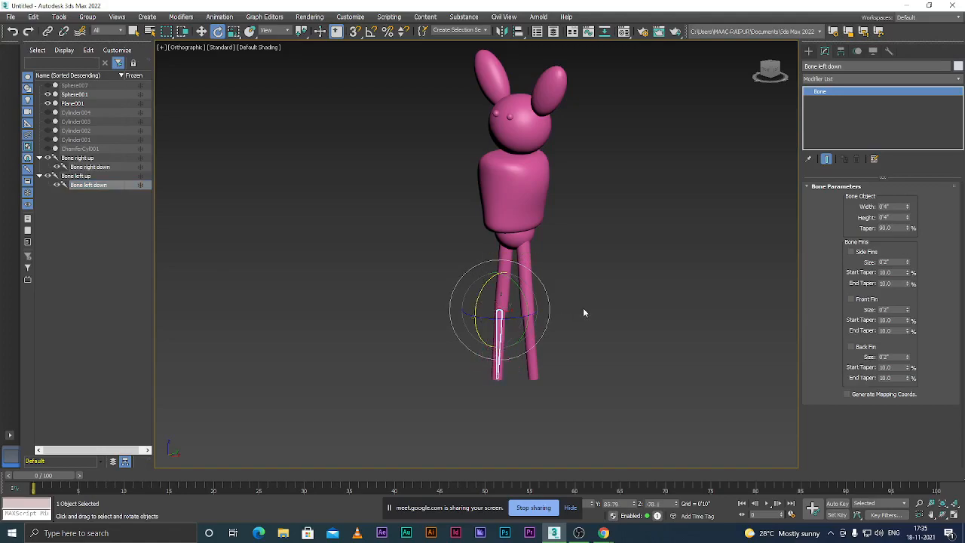
pyautogui.click(577, 324)
# - Start Create Bones from Bone Tools in the front wireframe view, with the tool window moved clear of the character
pyautogui.press('f')
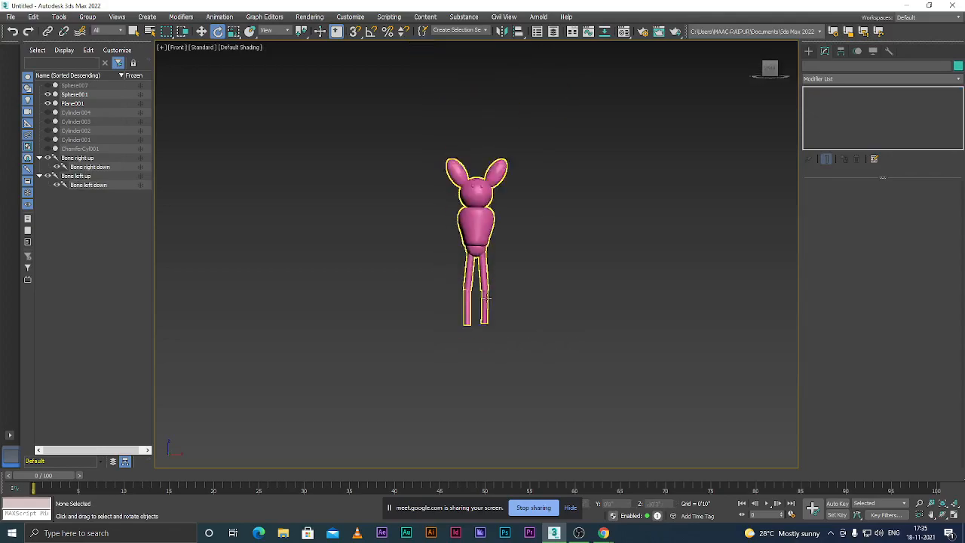
pyautogui.scroll(3, 486, 261)
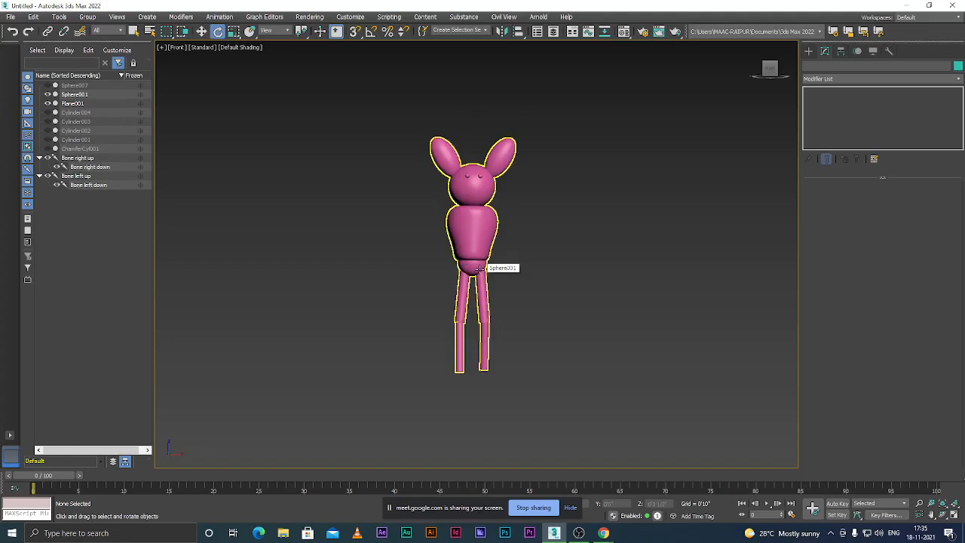
pyautogui.click(220, 17)
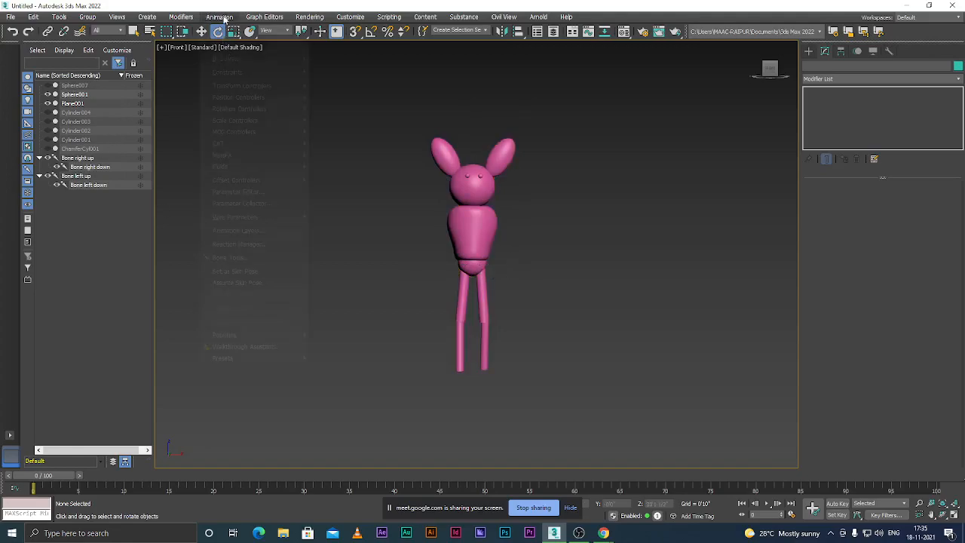
pyautogui.click(252, 257)
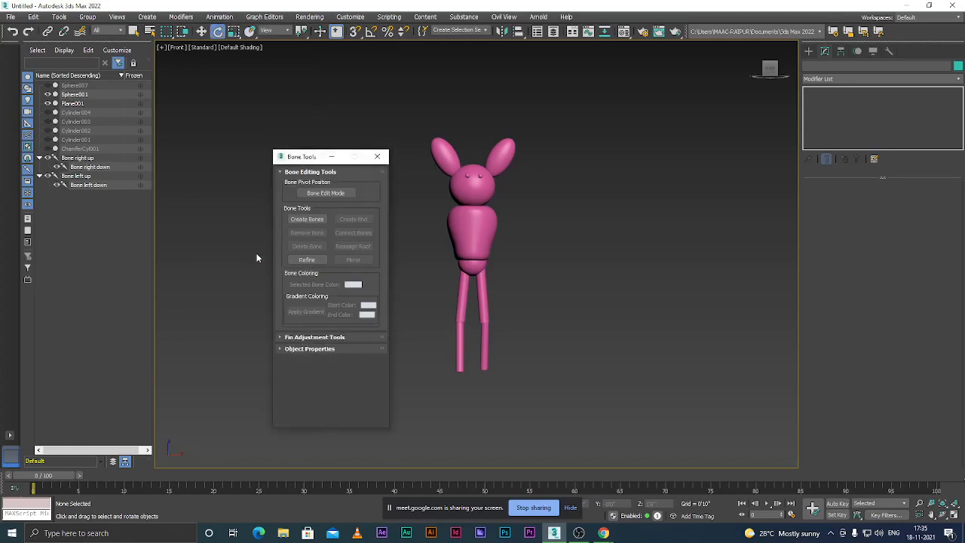
pyautogui.click(307, 219)
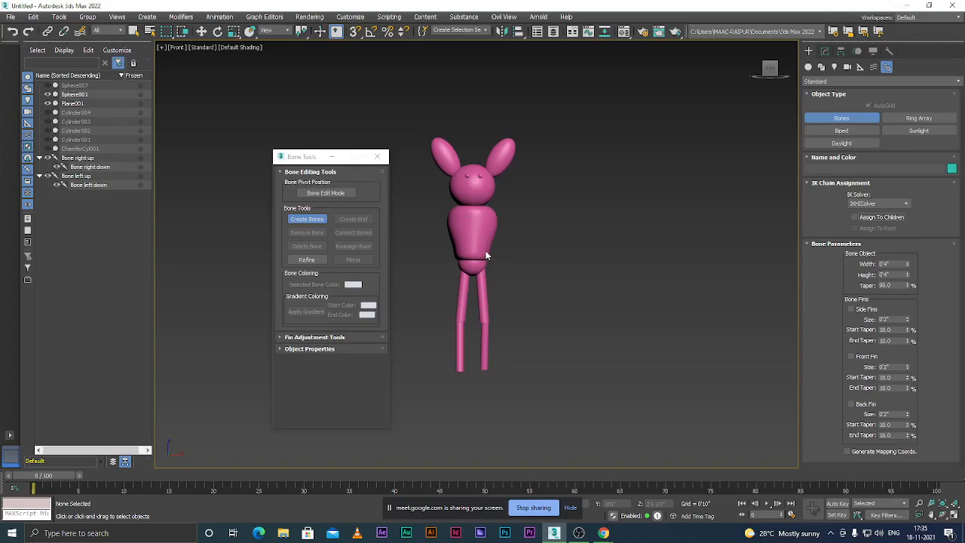
pyautogui.press('F3')
pyautogui.moveTo(300, 159); pyautogui.dragTo(705, 120)
# - Draw a bone chain from the left shoulder to the chest centre, down to the waist and into the top of Bone left up
pyautogui.scroll(4, 487, 255)
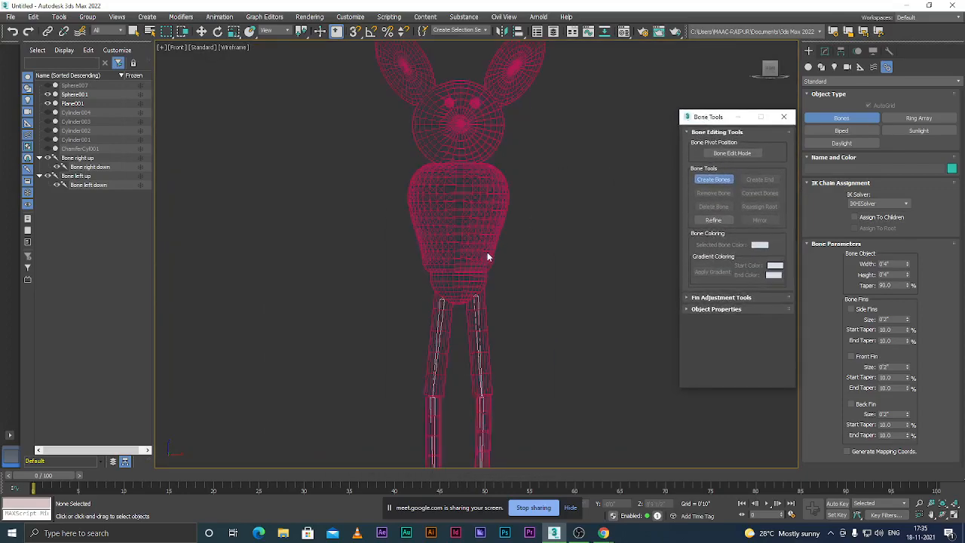
pyautogui.scroll(-3, 447, 223)
pyautogui.scroll(3, 453, 224)
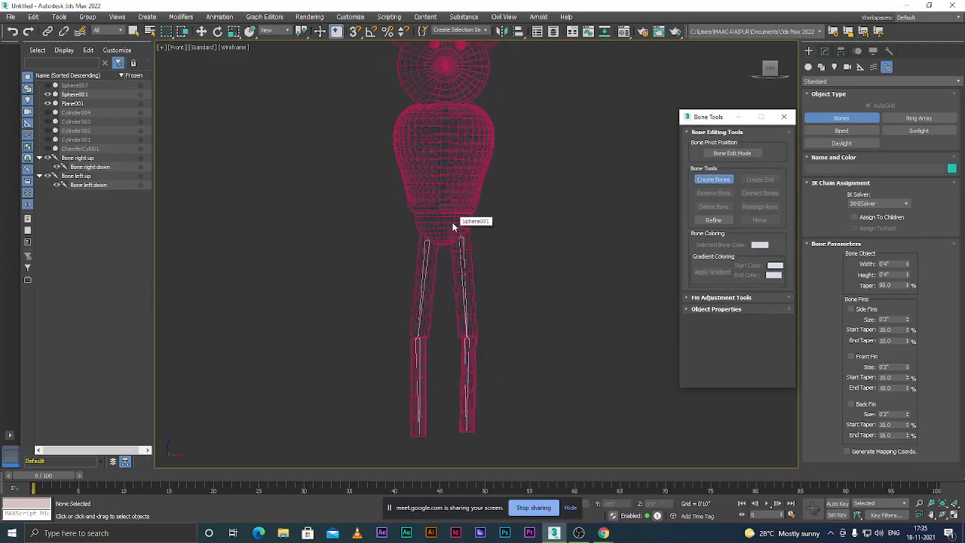
pyautogui.scroll(2, 437, 239)
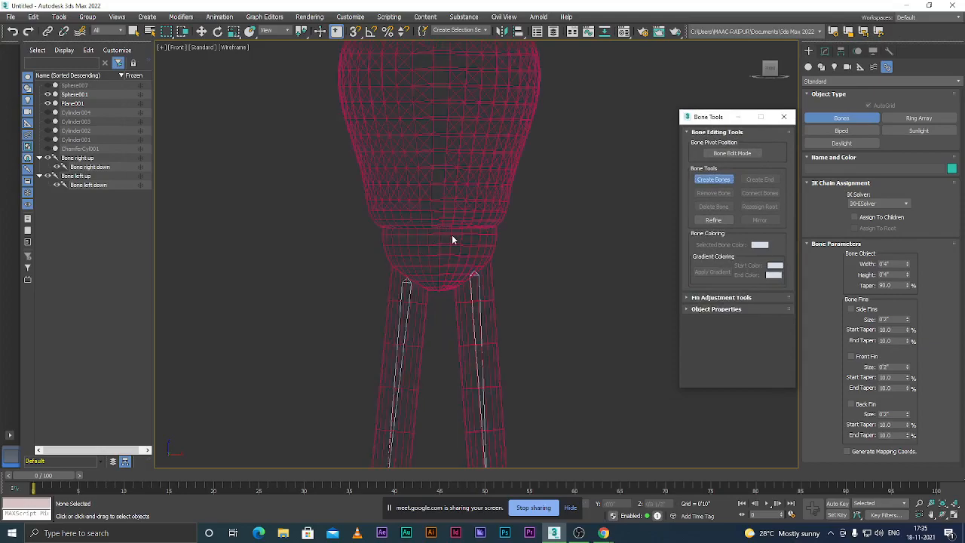
pyautogui.scroll(-5, 436, 153)
pyautogui.scroll(3, 455, 215)
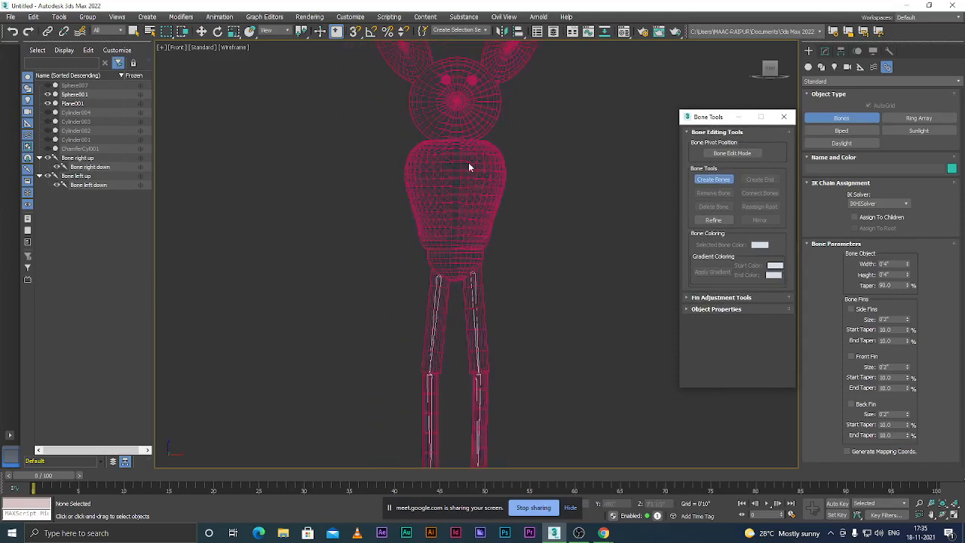
pyautogui.click(413, 153)
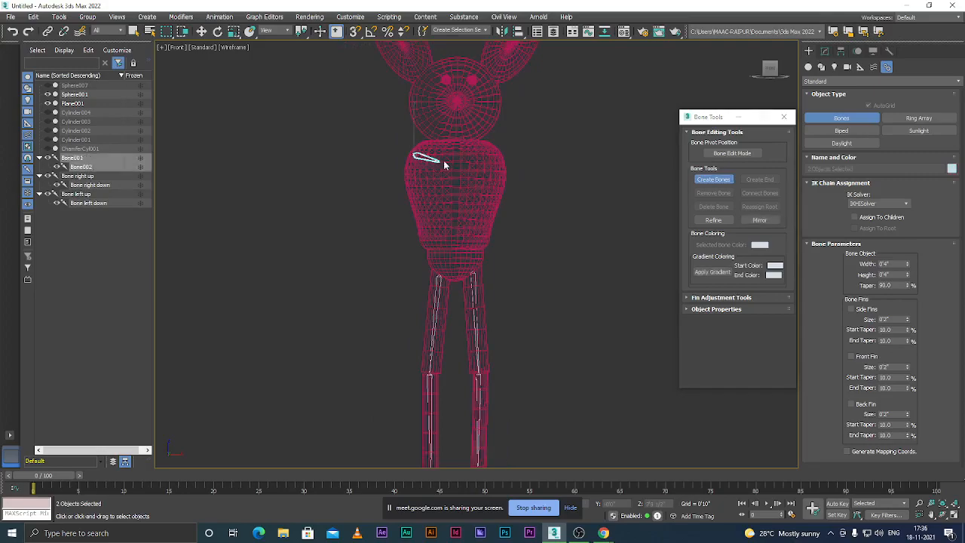
pyautogui.click(451, 159)
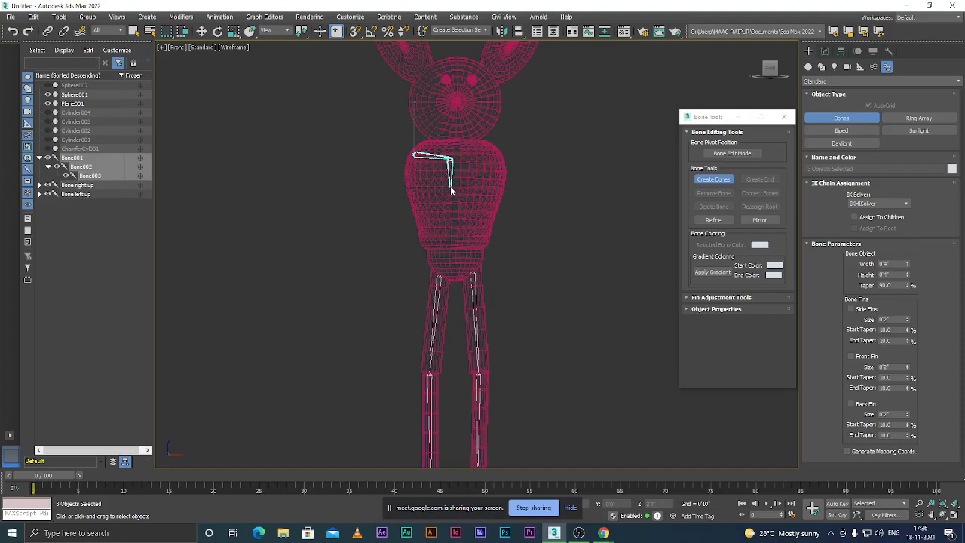
pyautogui.click(454, 248)
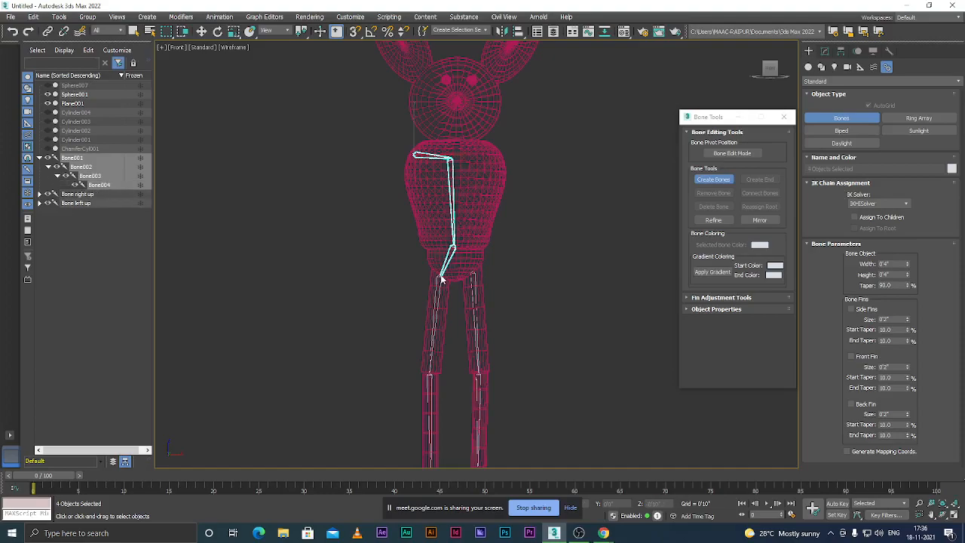
pyautogui.click(442, 279)
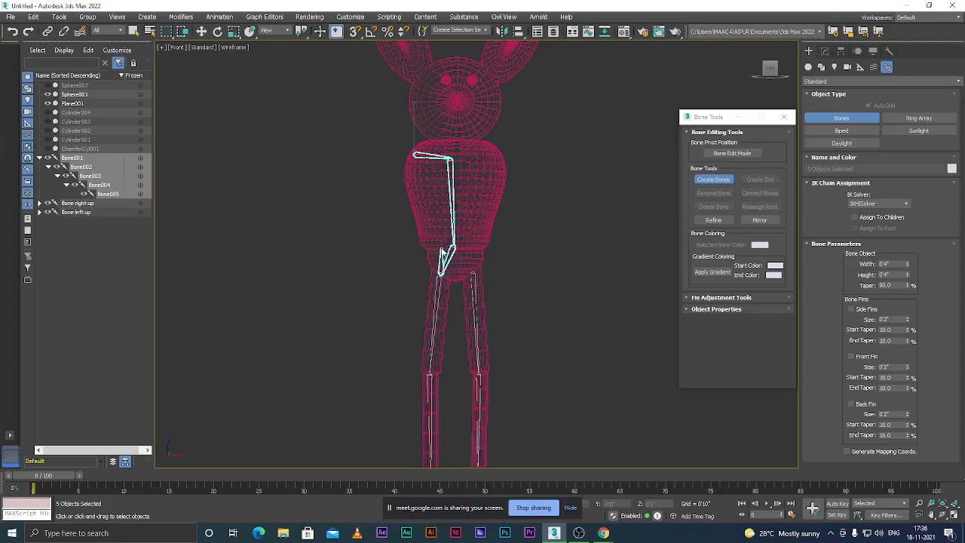
pyautogui.rightClick(452, 245)
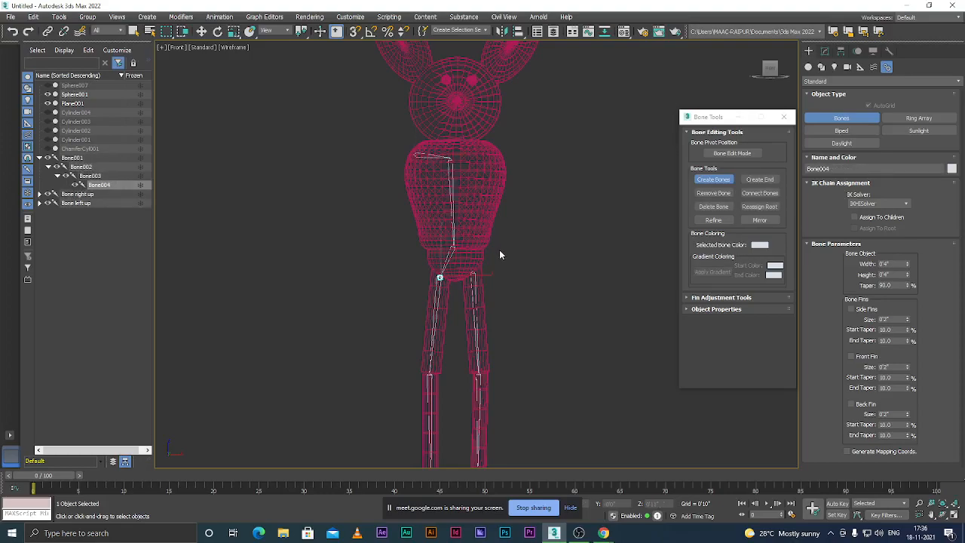
pyautogui.click(478, 263)
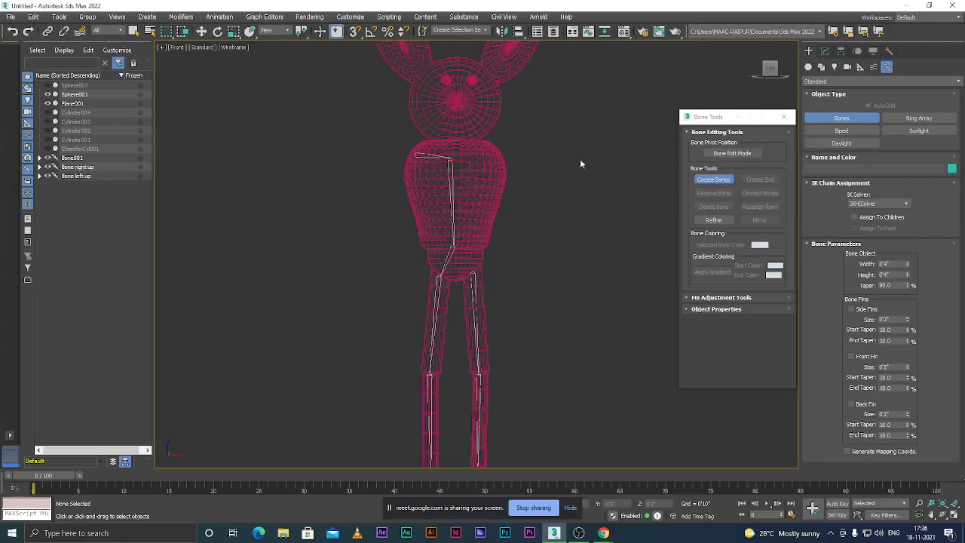
# - Draw a branch bone from the chest centre joint across to the right shoulder and end the chain there
pyautogui.doubleClick(448, 171)
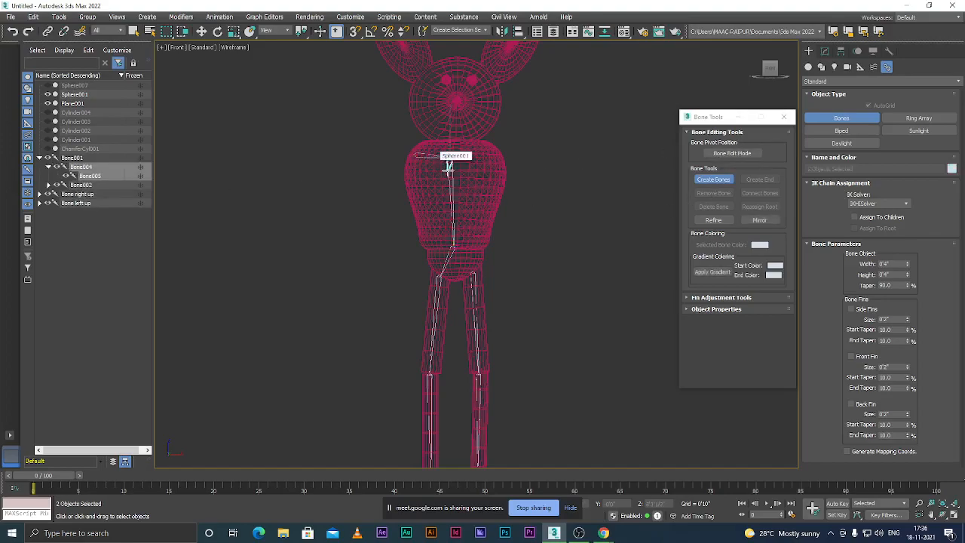
pyautogui.click(451, 157)
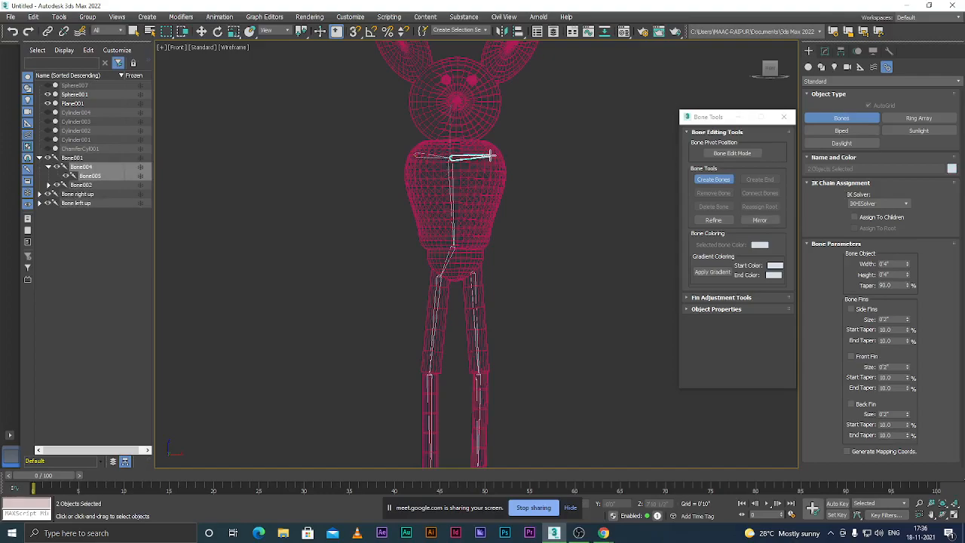
pyautogui.click(491, 158)
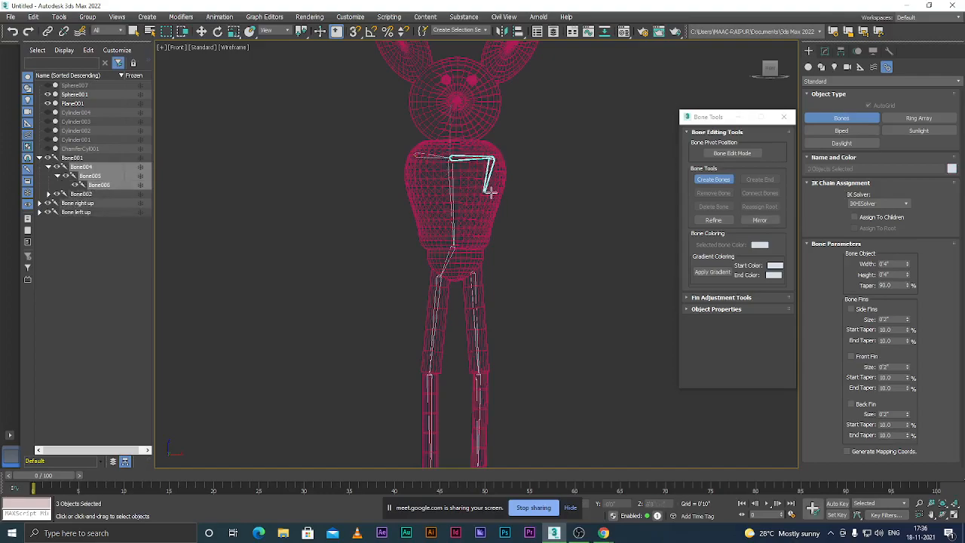
pyautogui.rightClick(496, 190)
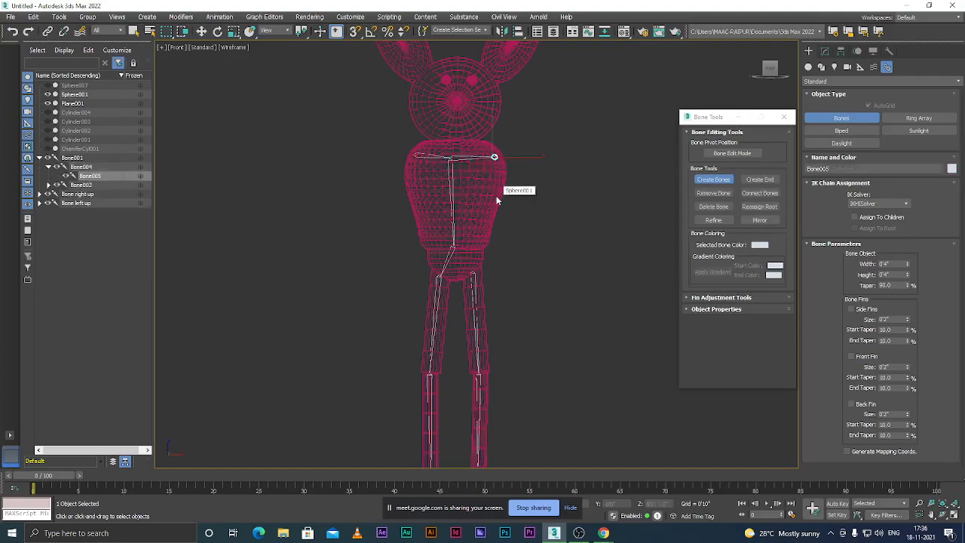
pyautogui.click(472, 271)
pyautogui.rightClick(471, 261)
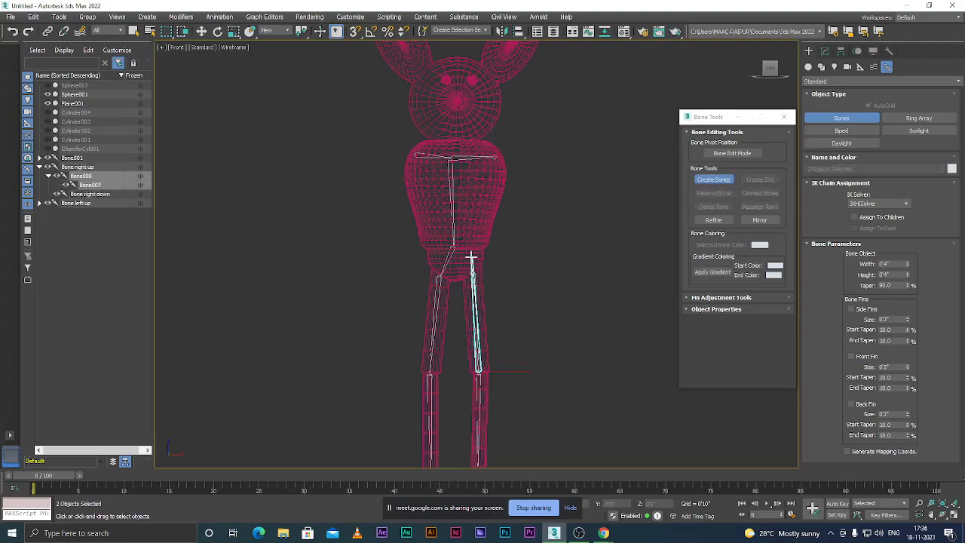
pyautogui.click(437, 296)
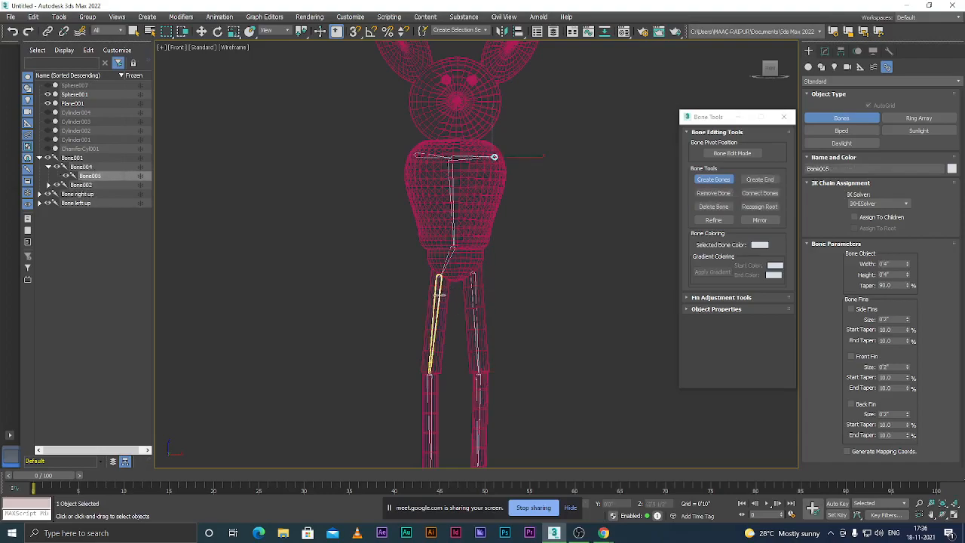
# - Start a separate hip bone at the waist joint, beside the lower end of the spine bone
pyautogui.scroll(3, 462, 251)
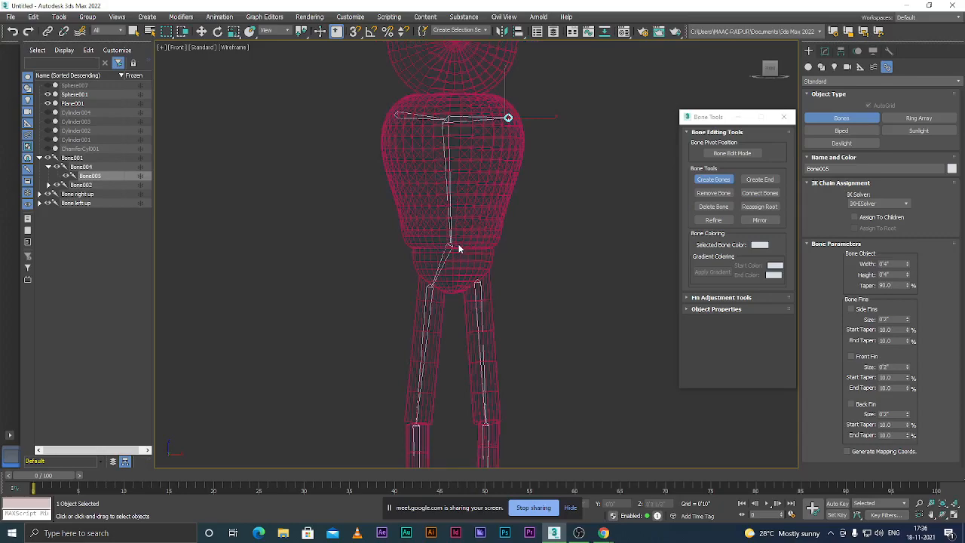
pyautogui.click(454, 247)
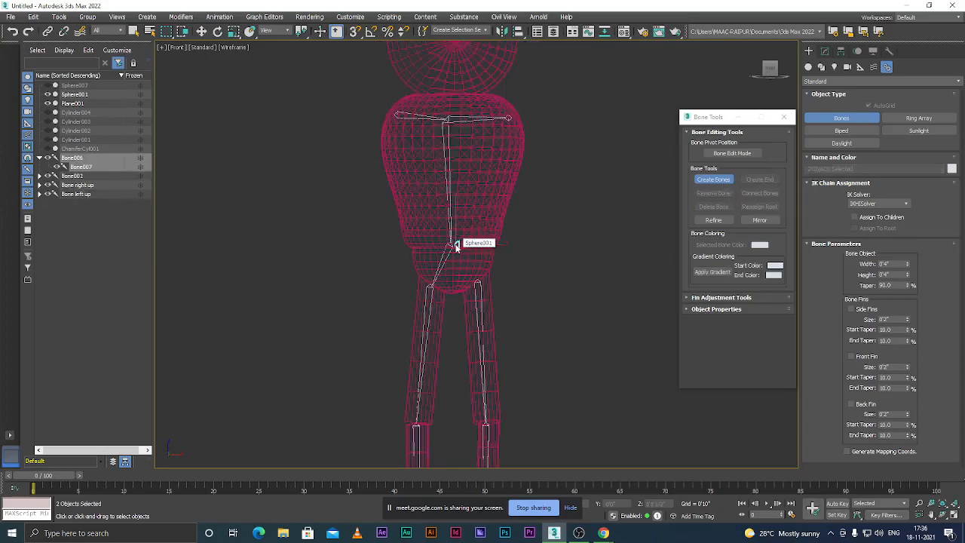
# - Finish the second hip bone from the spine's lower end to the top of the character's left leg bone
pyautogui.click(476, 279)
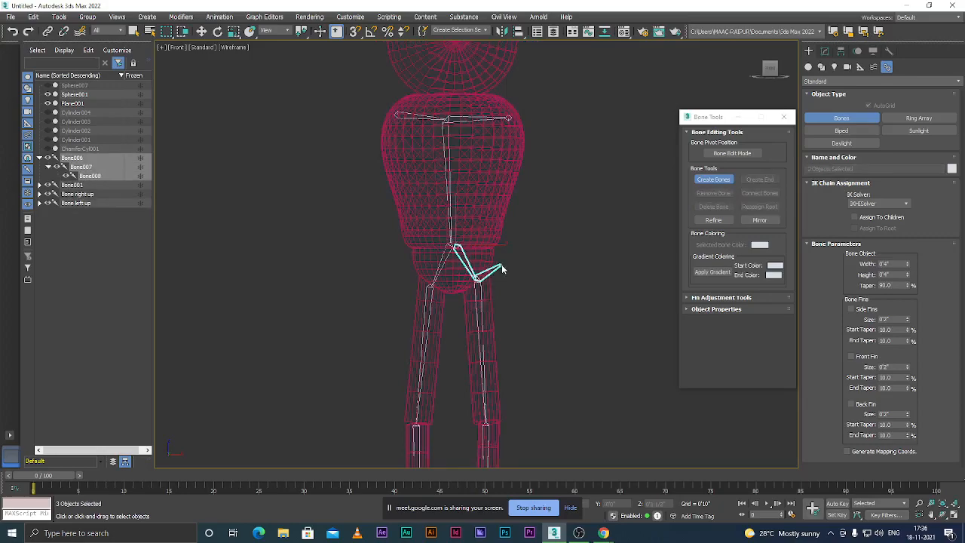
pyautogui.rightClick(502, 268)
pyautogui.scroll(-3, 463, 211)
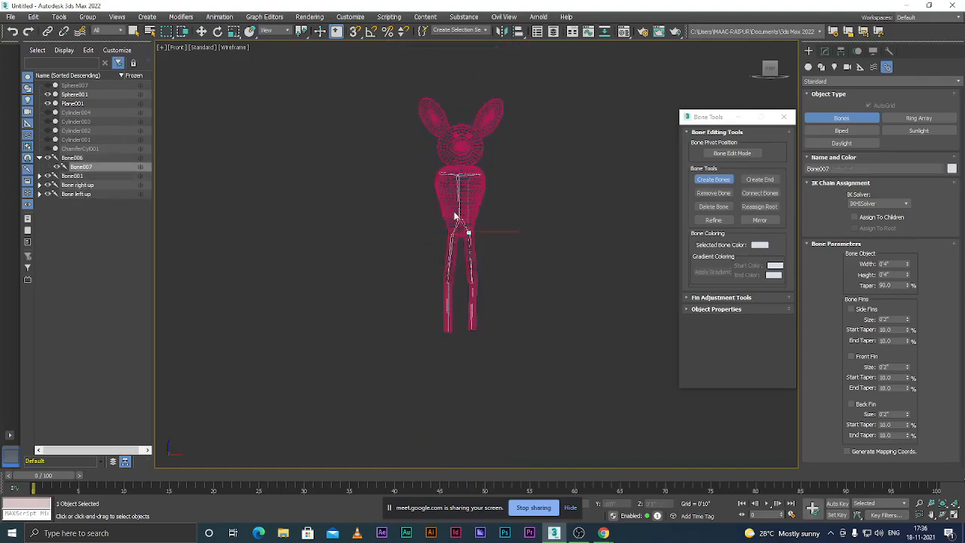
# - Link the spine bone Bone002 to the body mesh Sphere001 as its parent
pyautogui.scroll(3, 457, 215)
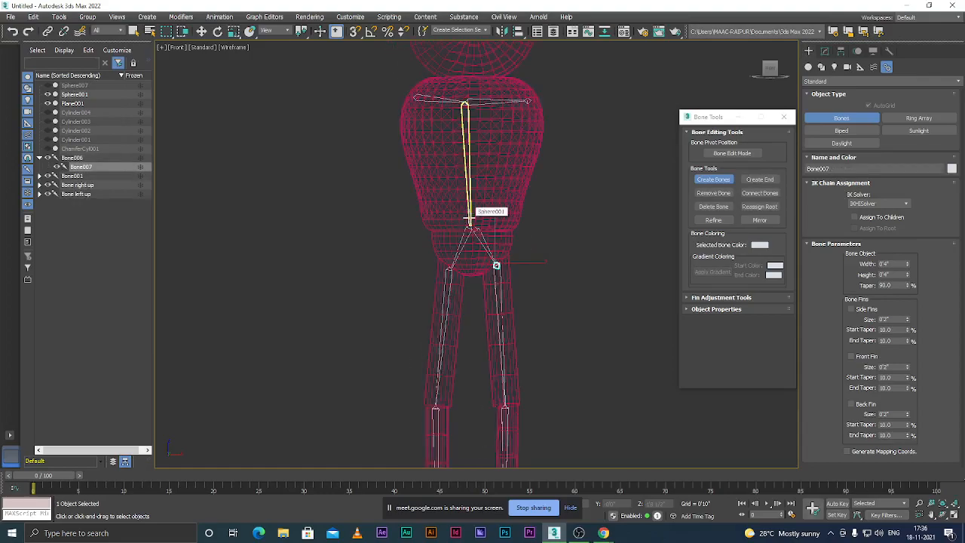
pyautogui.scroll(3, 469, 218)
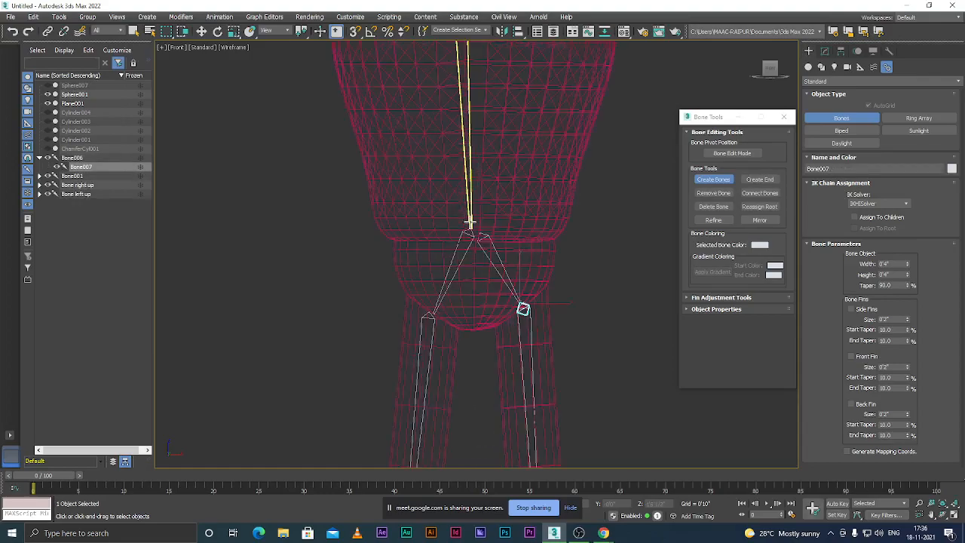
pyautogui.click(48, 31)
pyautogui.click(469, 201)
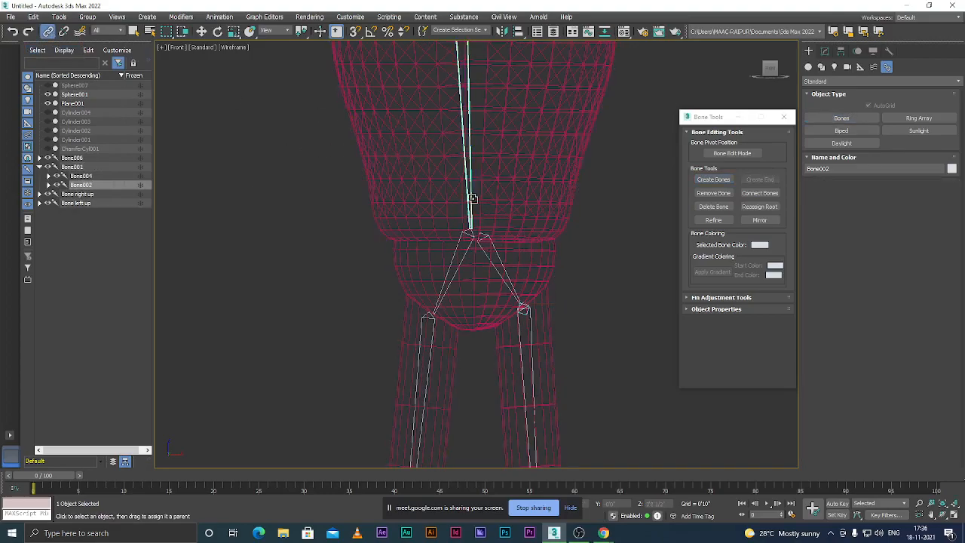
pyautogui.moveTo(472, 216)
pyautogui.mouseDown()
pyautogui.moveTo(463, 192)
pyautogui.moveTo(465, 249)
pyautogui.moveTo(459, 231)
pyautogui.mouseUp()
pyautogui.scroll(-2, 460, 232)
pyautogui.scroll(3, 464, 227)
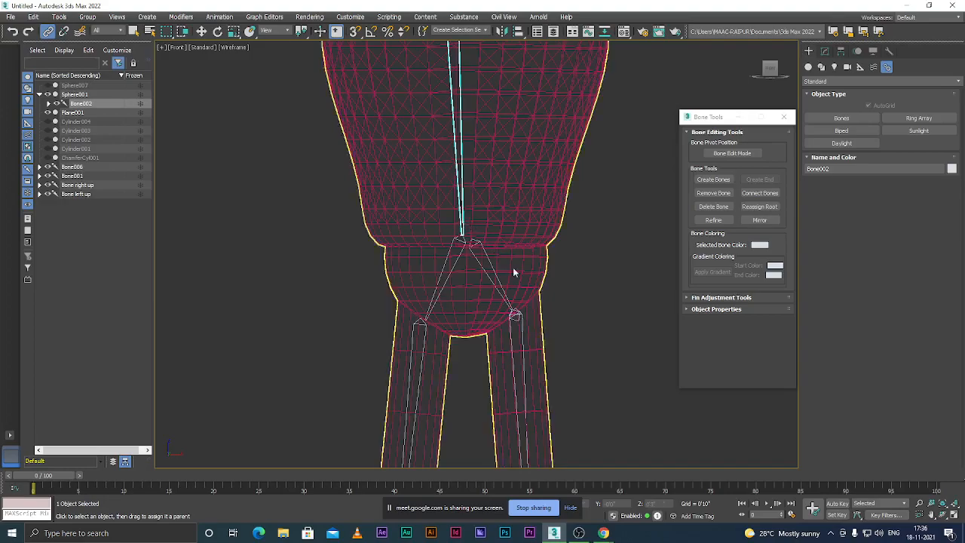
# - Close Bone Tools and examine how the bones sit inside the body from the front and side, in shaded and wireframe display
pyautogui.click(784, 117)
pyautogui.scroll(-5, 460, 230)
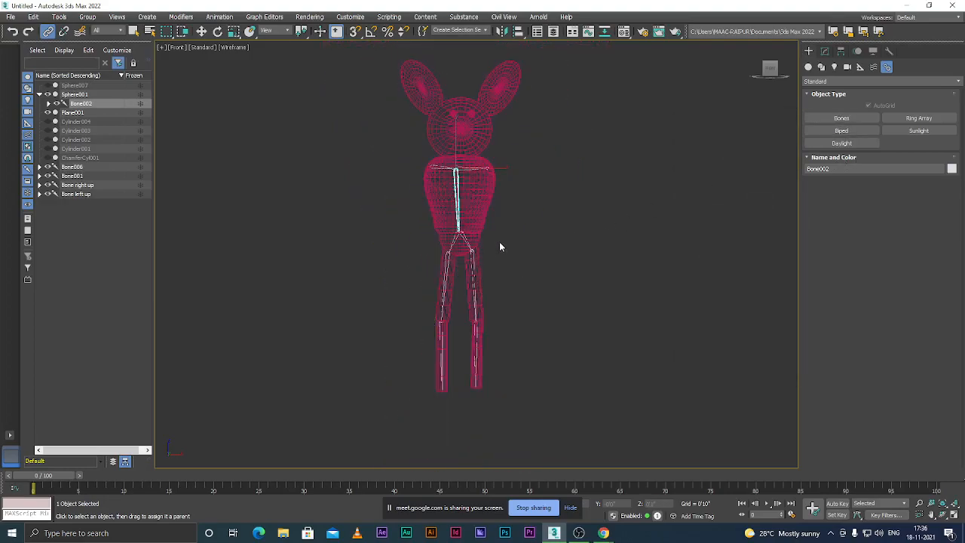
pyautogui.press('F3')
pyautogui.scroll(2, 468, 232)
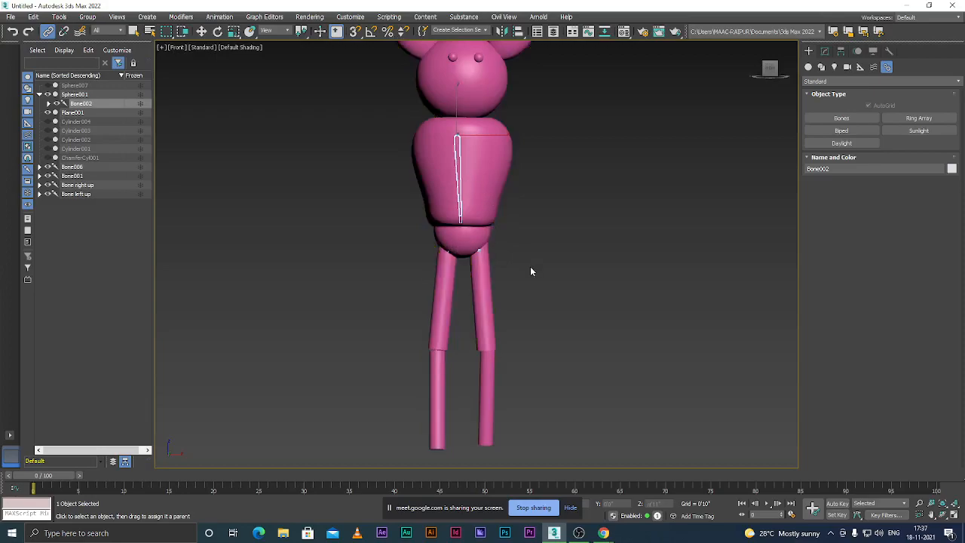
pyautogui.keyDown('alt'); pyautogui.moveTo(543, 300); pyautogui.dragTo(478, 297, button='middle'); pyautogui.keyUp('alt')
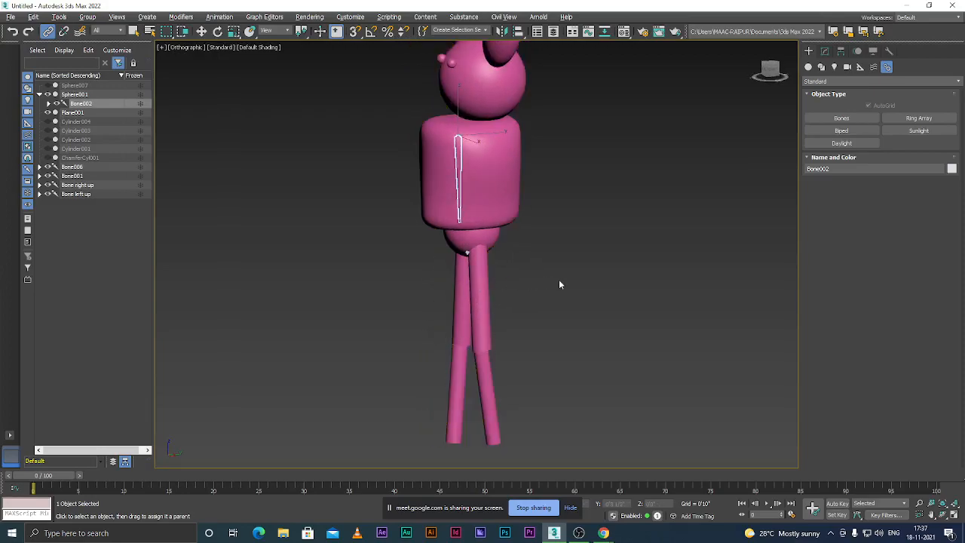
pyautogui.press('F3')
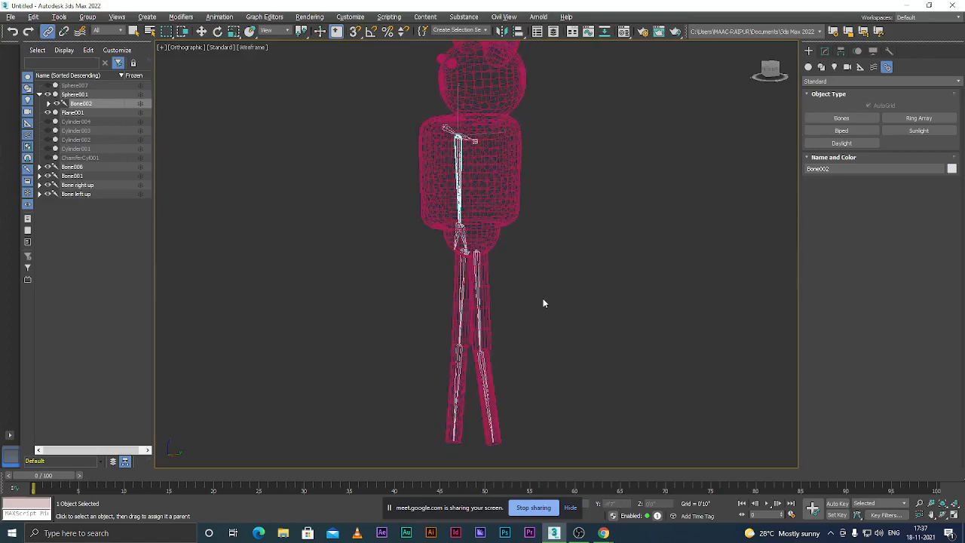
pyautogui.press('F3')
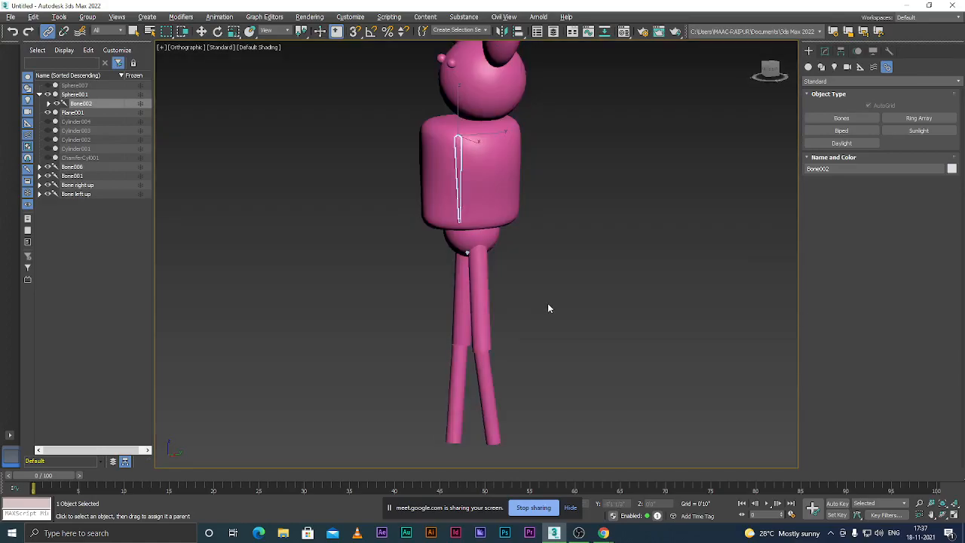
pyautogui.press('f')
pyautogui.scroll(2, 513, 256)
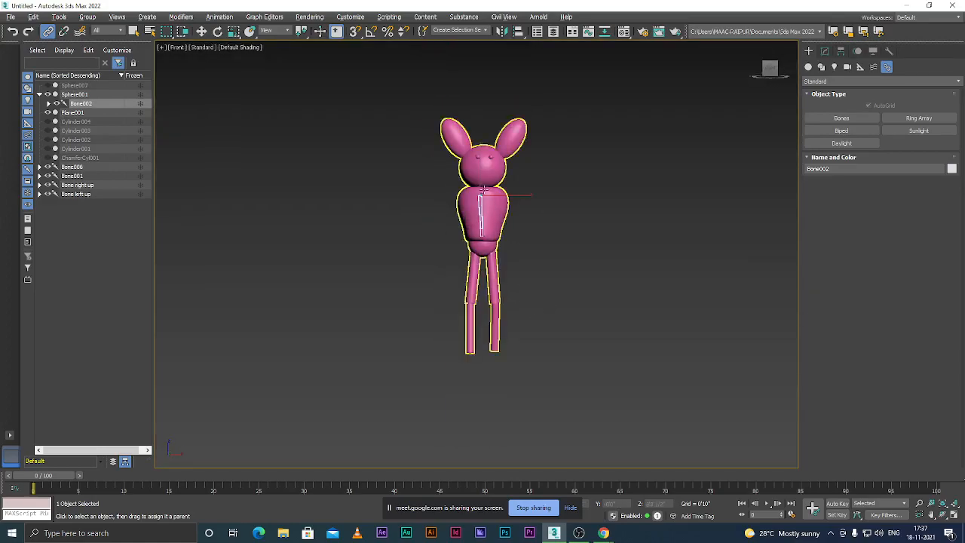
# - Try rotating the spine bone Bone002 about its upper joint, from the front and from an angled view
pyautogui.scroll(2, 484, 190)
pyautogui.press('e')
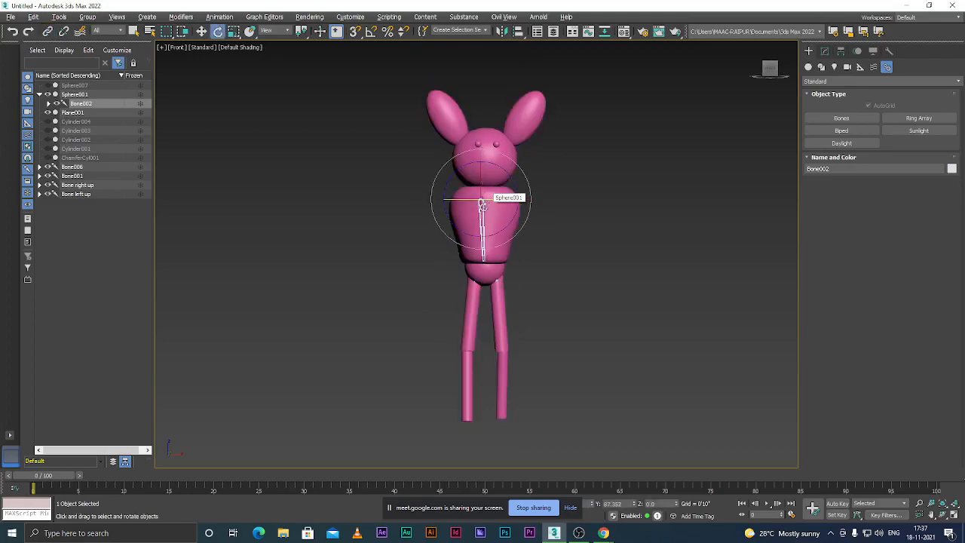
pyautogui.moveTo(483, 188); pyautogui.dragTo(534, 157)
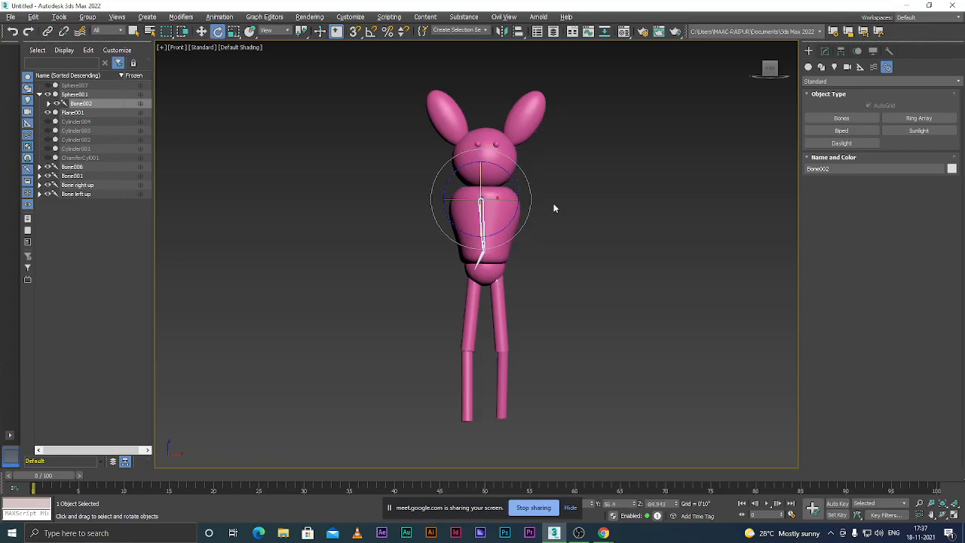
pyautogui.press('w')
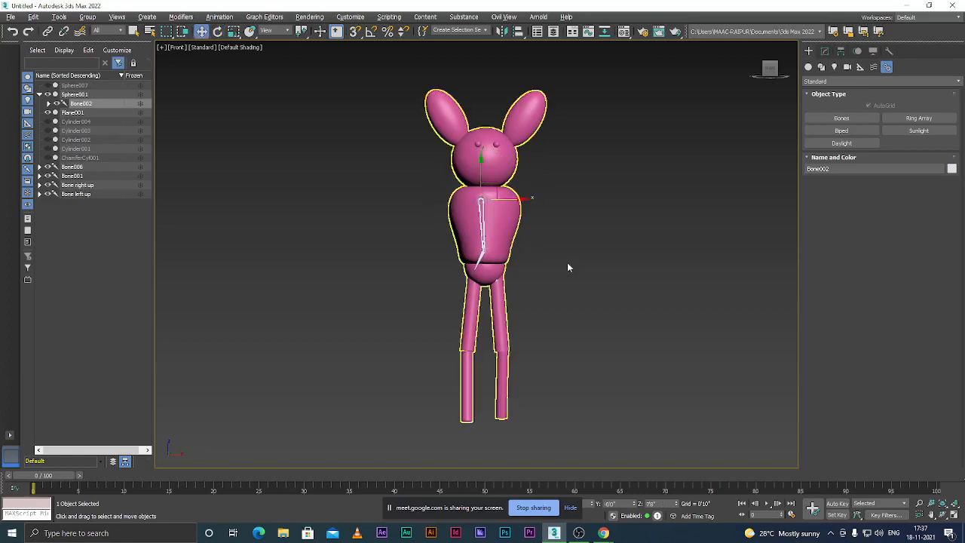
pyautogui.keyDown('alt'); pyautogui.moveTo(574, 276); pyautogui.dragTo(516, 293, button='middle'); pyautogui.keyUp('alt')
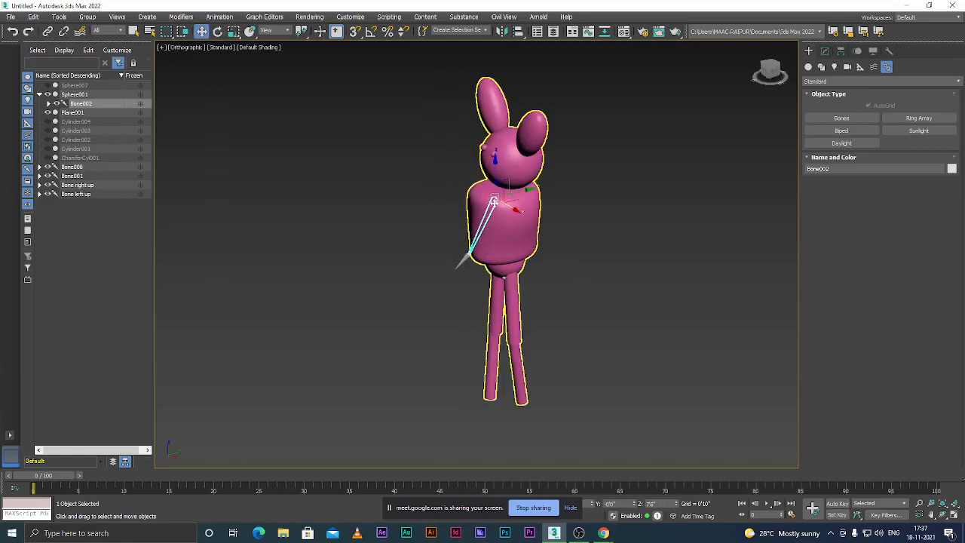
pyautogui.press('e')
pyautogui.moveTo(495, 212); pyautogui.dragTo(547, 223)
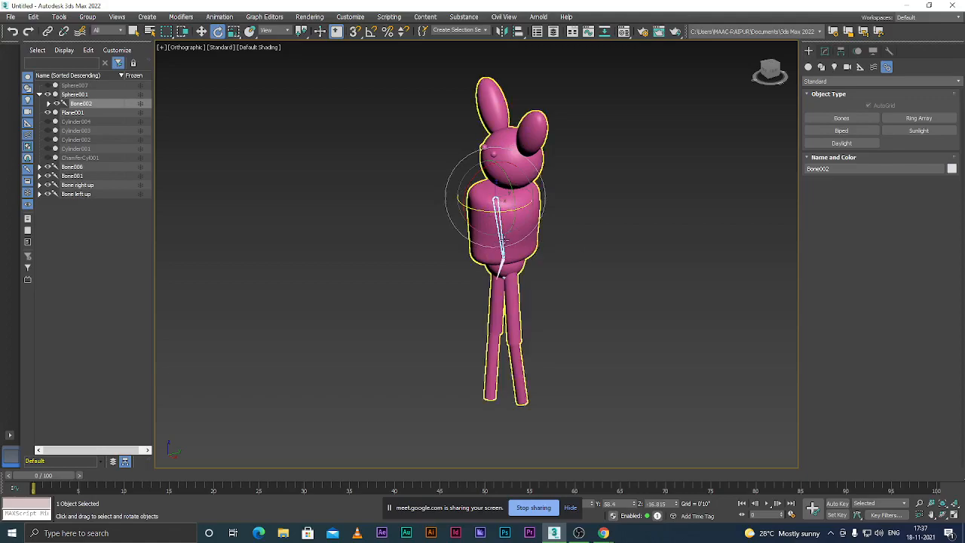
# - Rotate Bone002 until the spine meets the two hip bones in wireframe display, then clear the selection
pyautogui.keyDown('alt'); pyautogui.moveTo(505, 268); pyautogui.dragTo(552, 233, button='middle'); pyautogui.keyUp('alt')
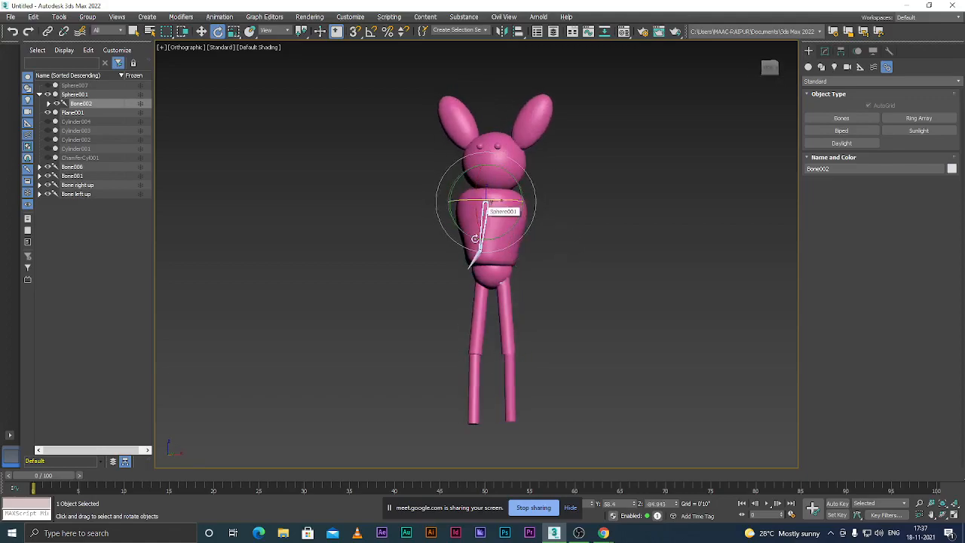
pyautogui.scroll(4, 480, 213)
pyautogui.scroll(-3, 472, 248)
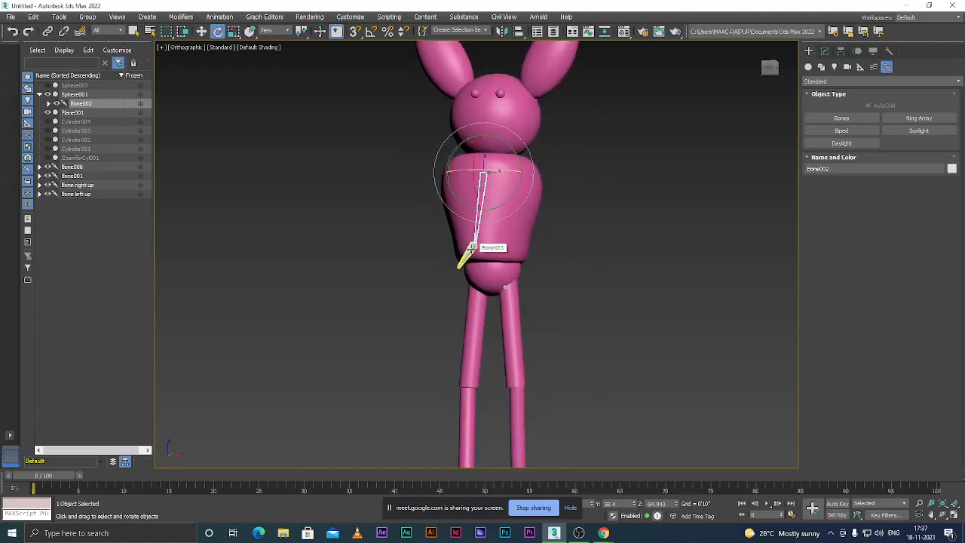
pyautogui.scroll(2, 475, 249)
pyautogui.moveTo(481, 157); pyautogui.dragTo(484, 177)
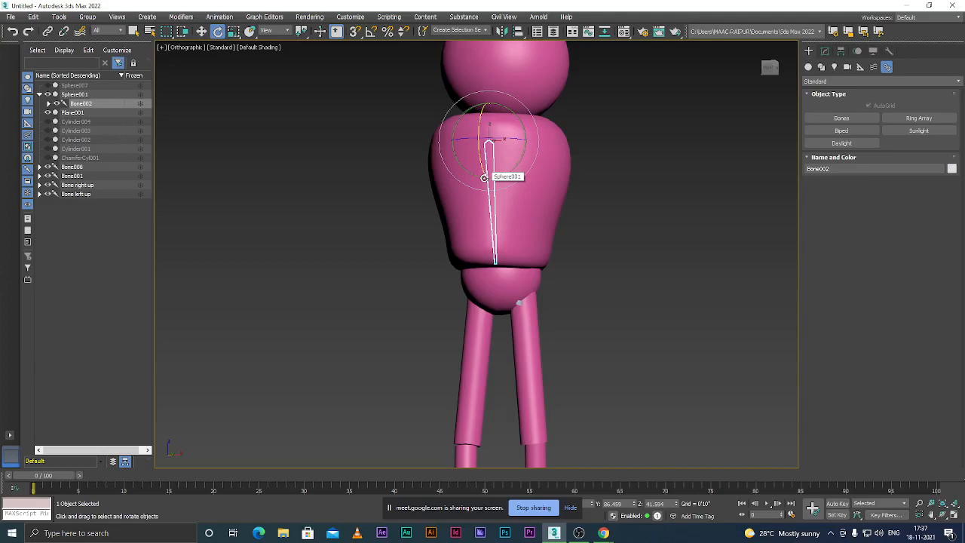
pyautogui.press('F3')
pyautogui.scroll(2, 487, 193)
pyautogui.scroll(-3, 487, 197)
pyautogui.moveTo(480, 144); pyautogui.dragTo(481, 150)
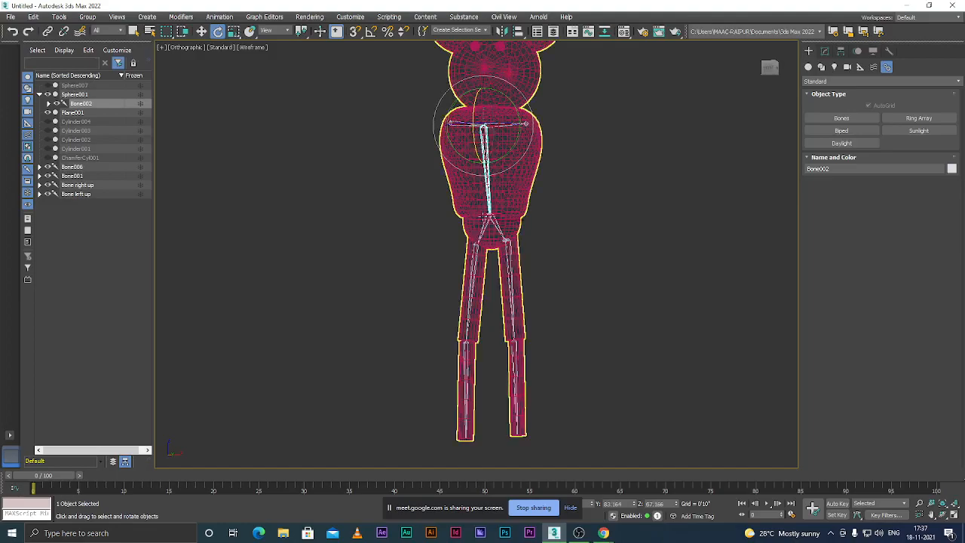
pyautogui.press('w')
pyautogui.scroll(2, 570, 224)
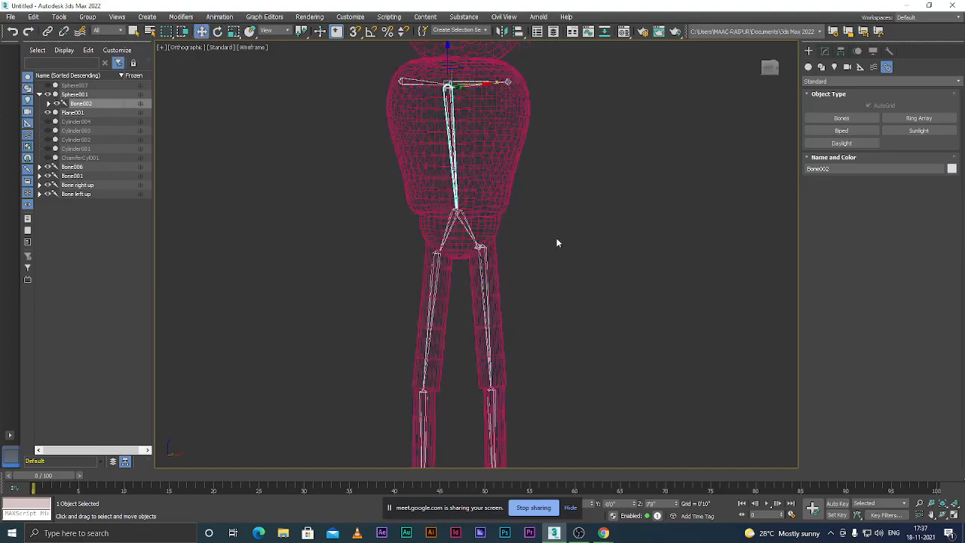
pyautogui.click(557, 243)
pyautogui.scroll(-3, 447, 207)
pyautogui.scroll(2, 447, 207)
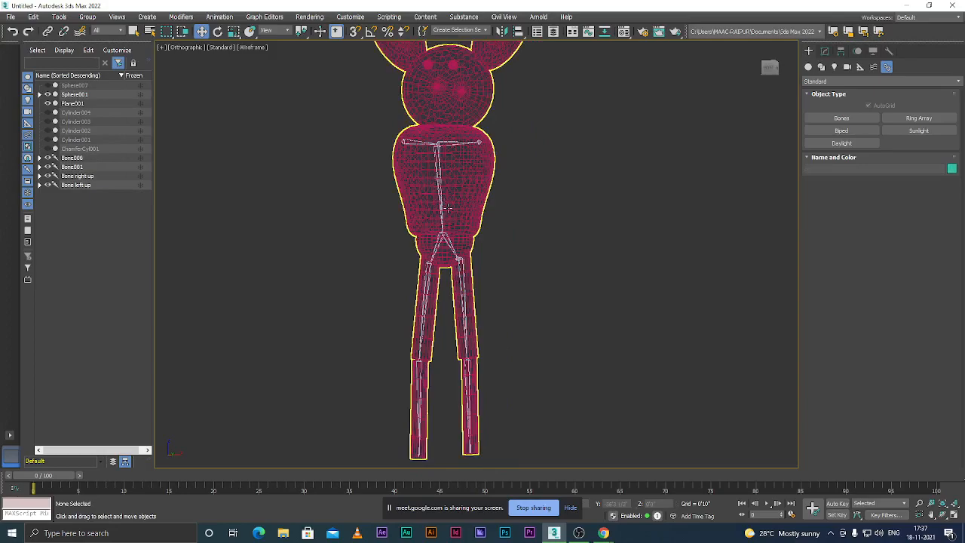
pyautogui.scroll(2, 447, 208)
pyautogui.scroll(-2, 470, 205)
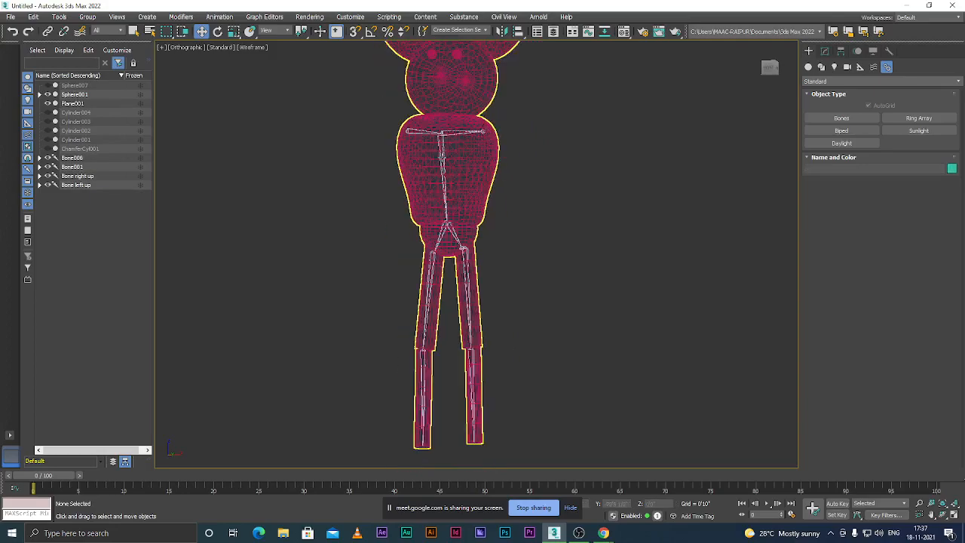
pyautogui.click(217, 17)
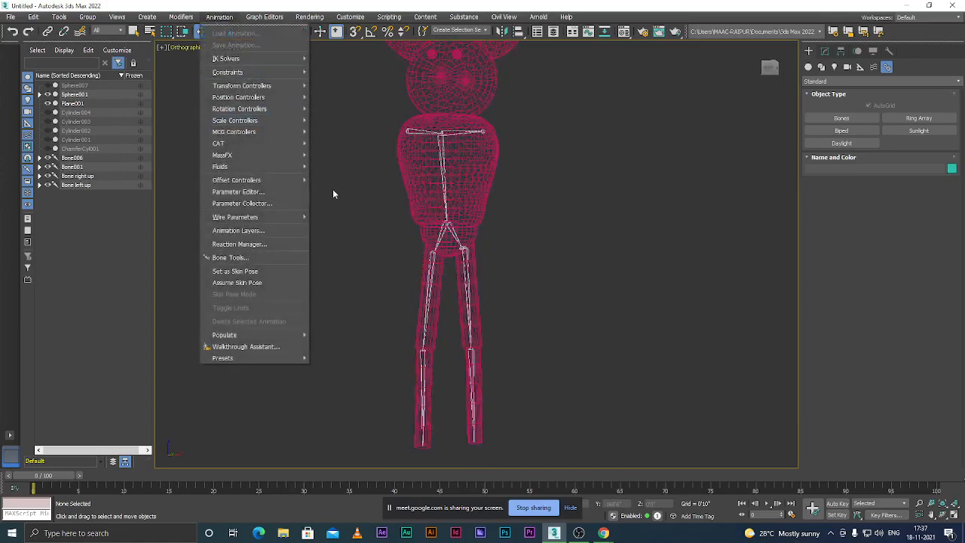
pyautogui.click(256, 258)
pyautogui.click(713, 180)
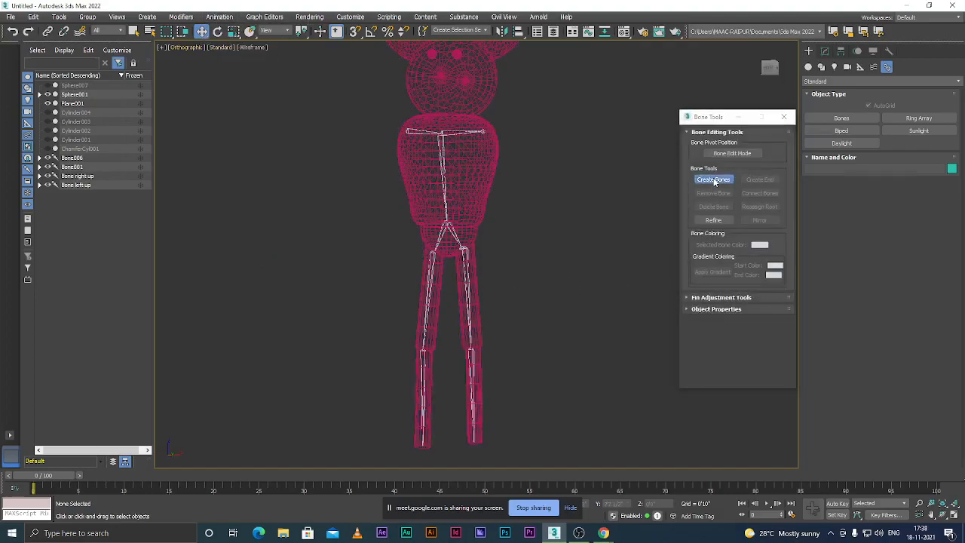
pyautogui.click(785, 119)
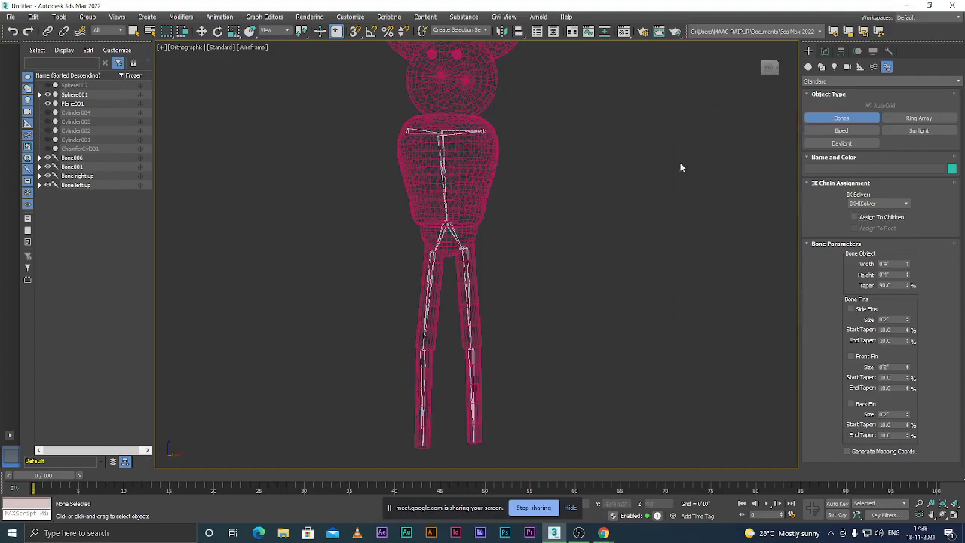
pyautogui.scroll(-3, 545, 153)
pyautogui.click(837, 118)
pyautogui.scroll(3, 474, 140)
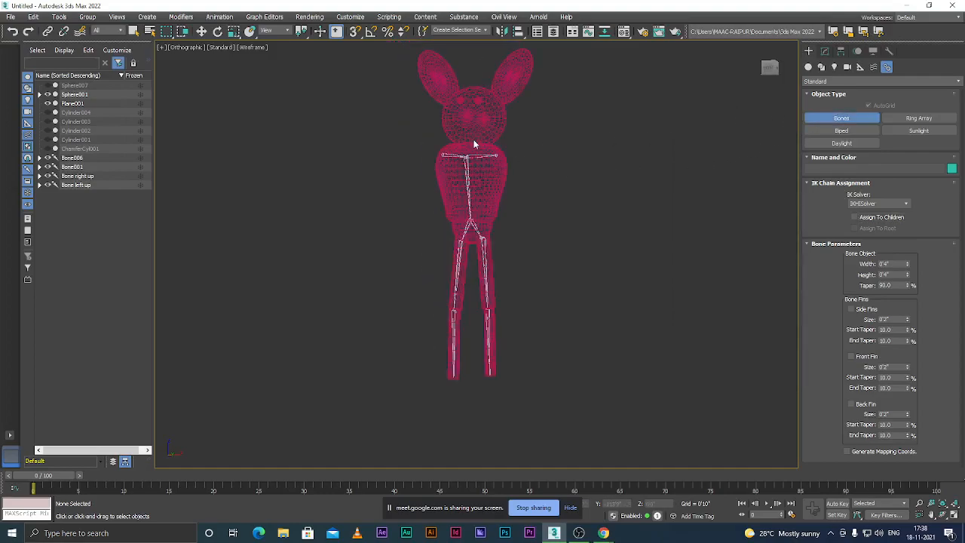
# - Turn on Auto Key and preview the shaded character's animation by scrubbing to frame 7, returning to frame 0 and playing it
pyautogui.press('F3')
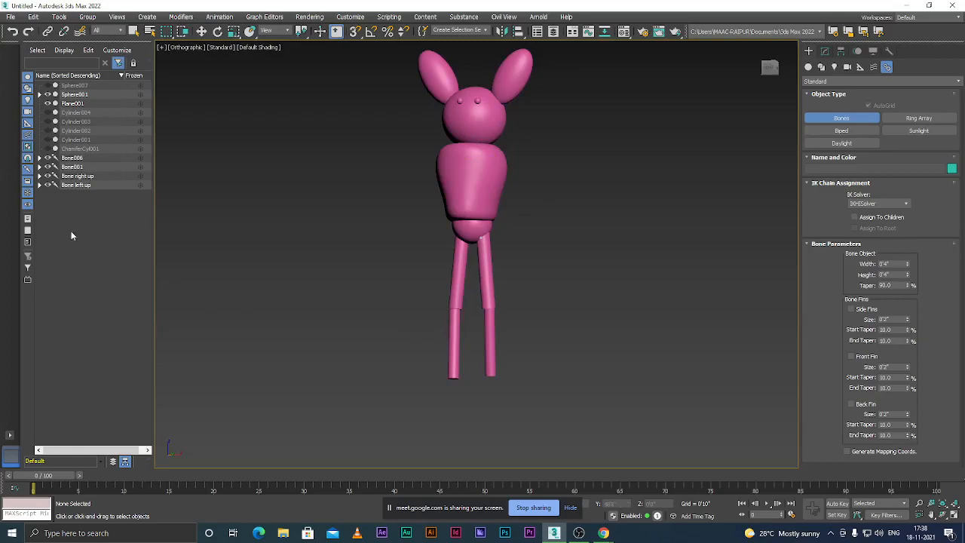
pyautogui.press('n')
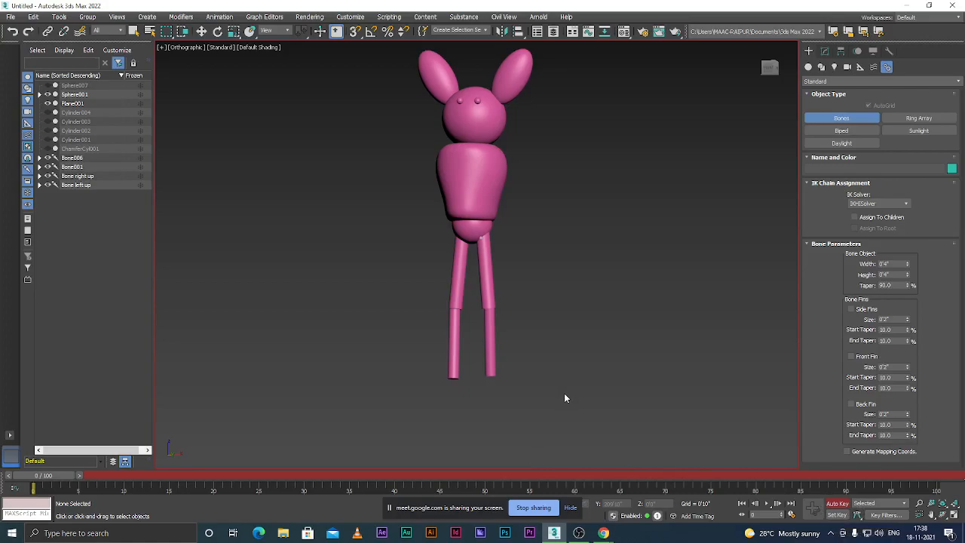
pyautogui.moveTo(56, 477); pyautogui.dragTo(64, 476)
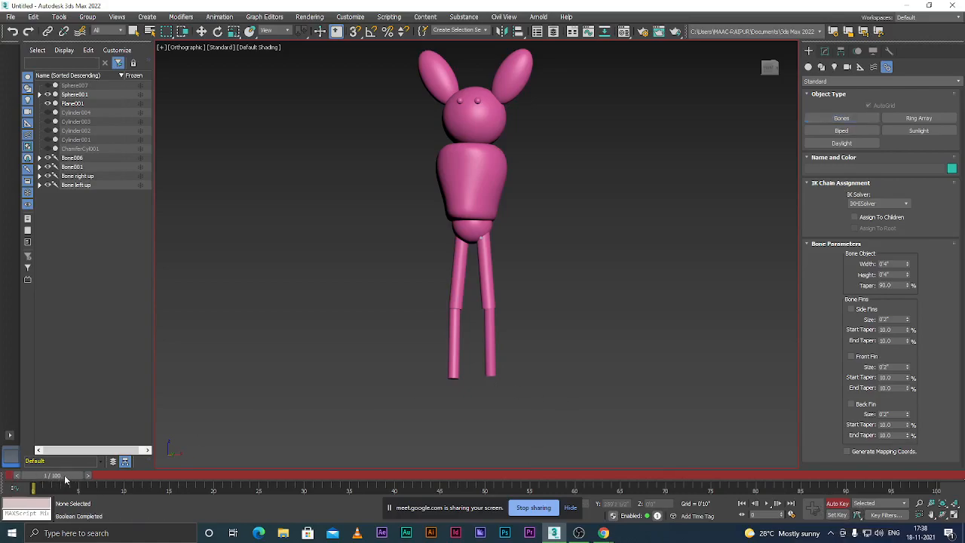
pyautogui.moveTo(65, 480); pyautogui.dragTo(124, 480)
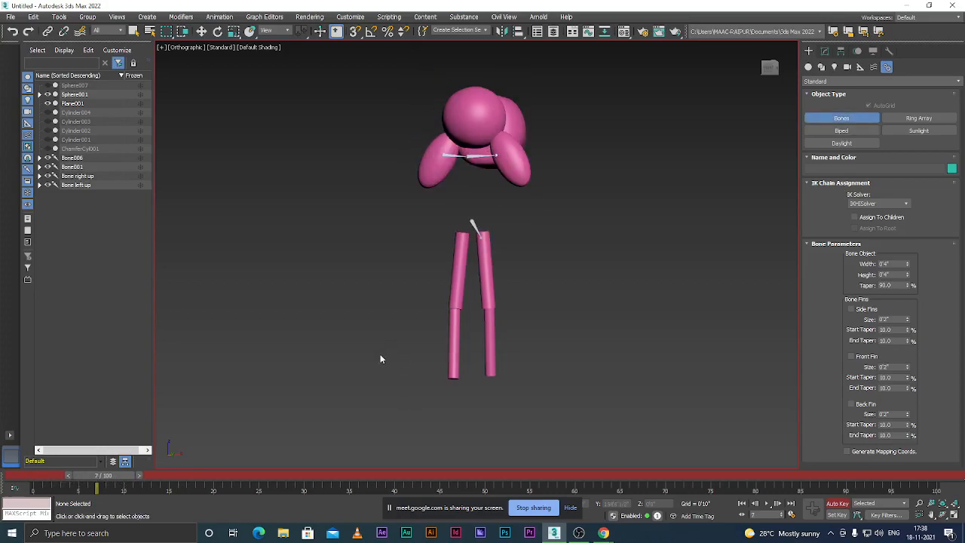
pyautogui.moveTo(405, 355)
pyautogui.keyDown('alt'); pyautogui.mouseDown(button='middle')
pyautogui.moveTo(407, 342)
pyautogui.moveTo(401, 360)
pyautogui.mouseUp(button='middle'); pyautogui.keyUp('alt')
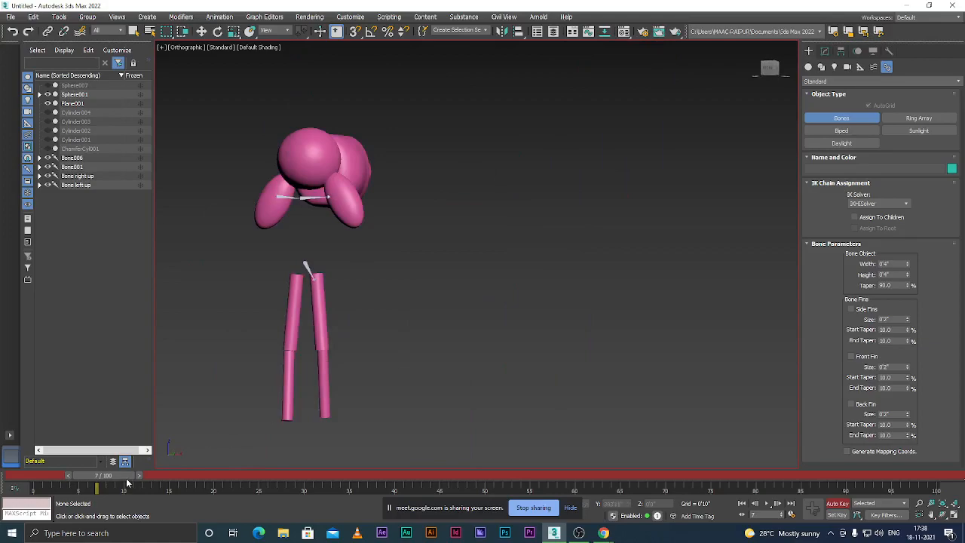
pyautogui.moveTo(126, 478); pyautogui.dragTo(32, 479)
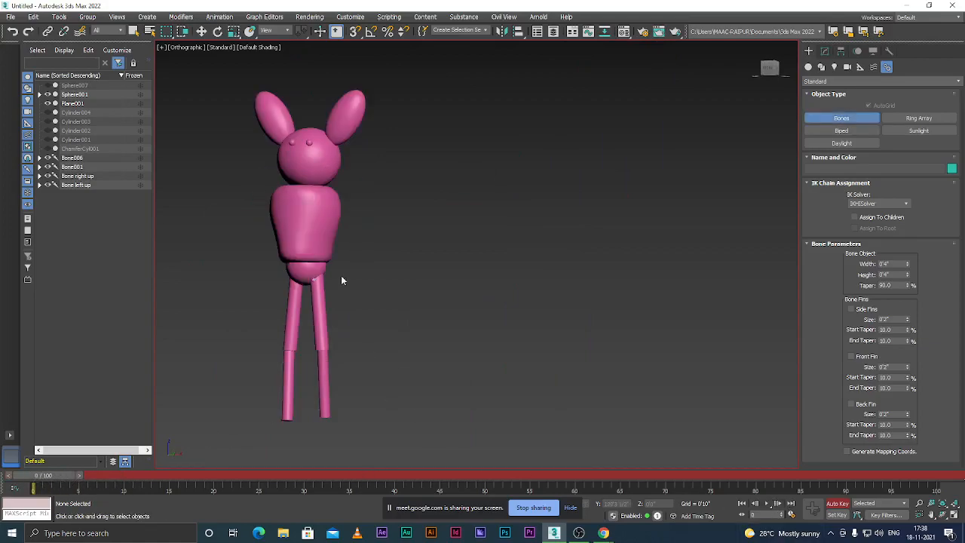
pyautogui.click(768, 504)
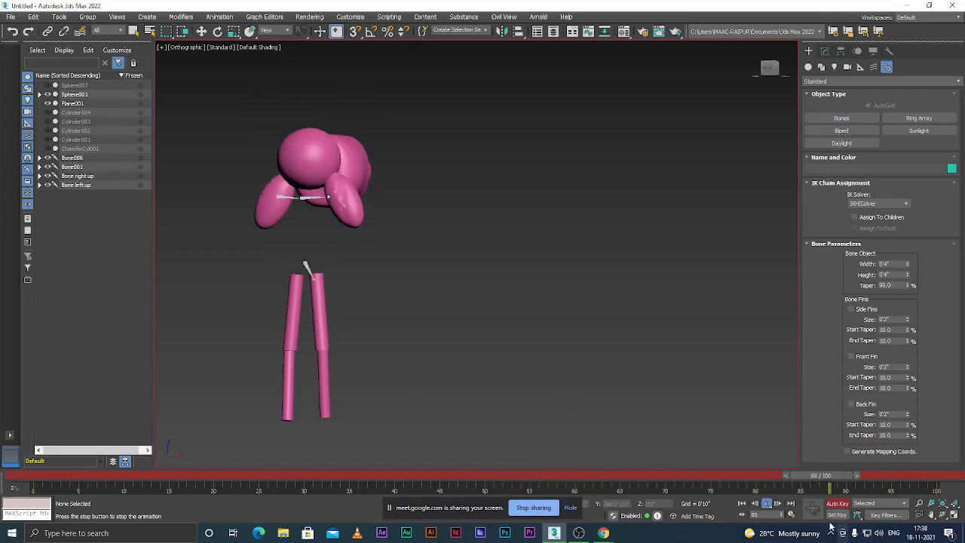
# - Stop the animation playback and move the timeline to frame 1 with the Bones tool active
pyautogui.click(766, 504)
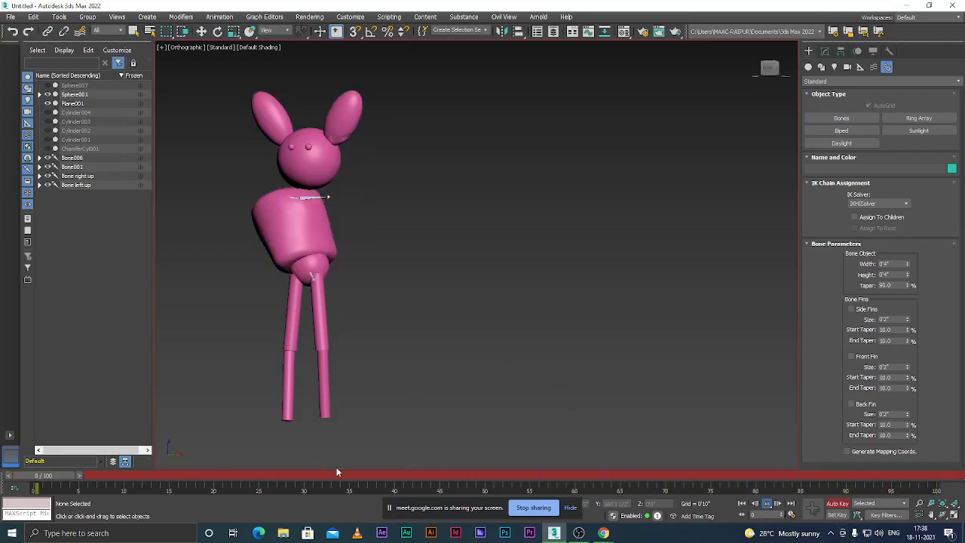
pyautogui.click(842, 117)
pyautogui.scroll(-5, 485, 350)
pyautogui.scroll(5, 447, 321)
pyautogui.scroll(-5, 444, 315)
pyautogui.scroll(5, 443, 315)
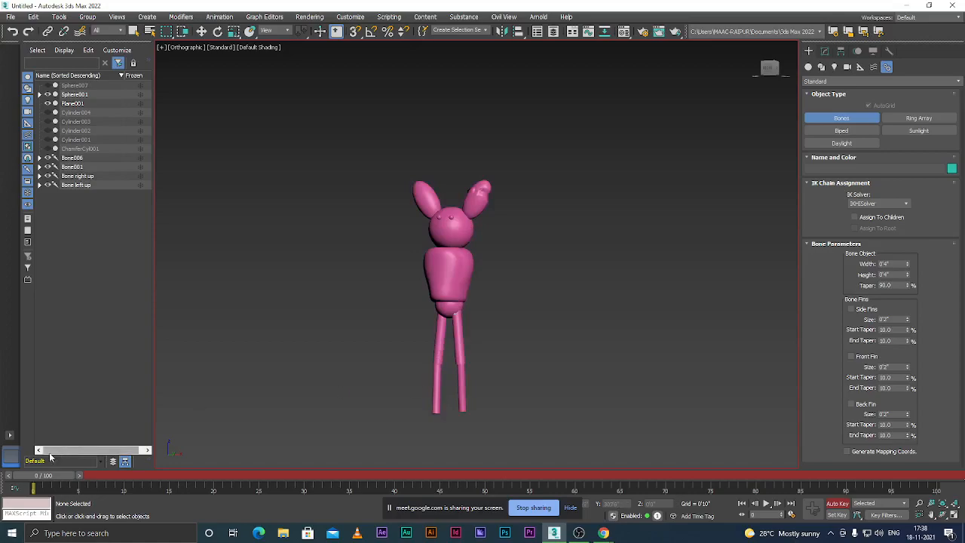
pyautogui.click(54, 478)
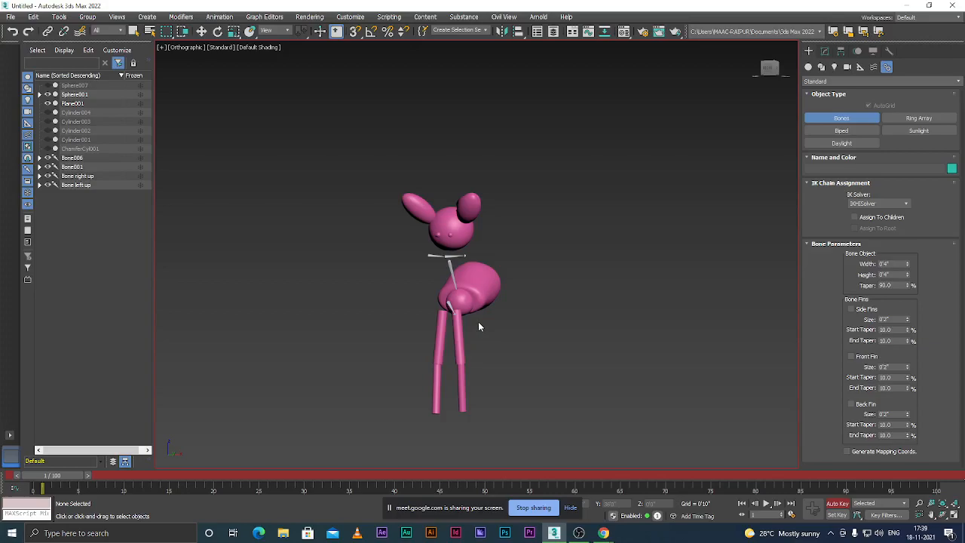
# - Turn off Auto Key and try drawing a new bone in the empty space beside the character
pyautogui.click(369, 149)
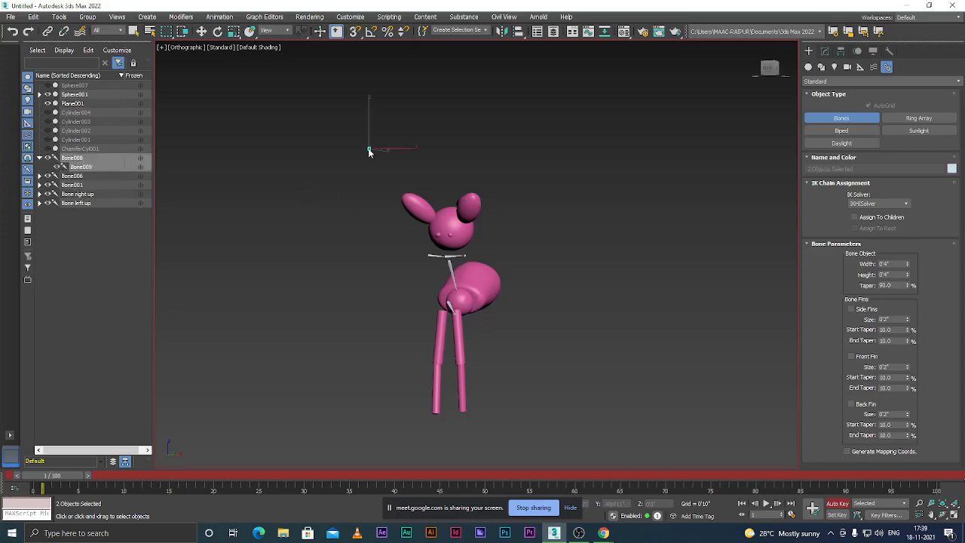
pyautogui.rightClick(455, 184)
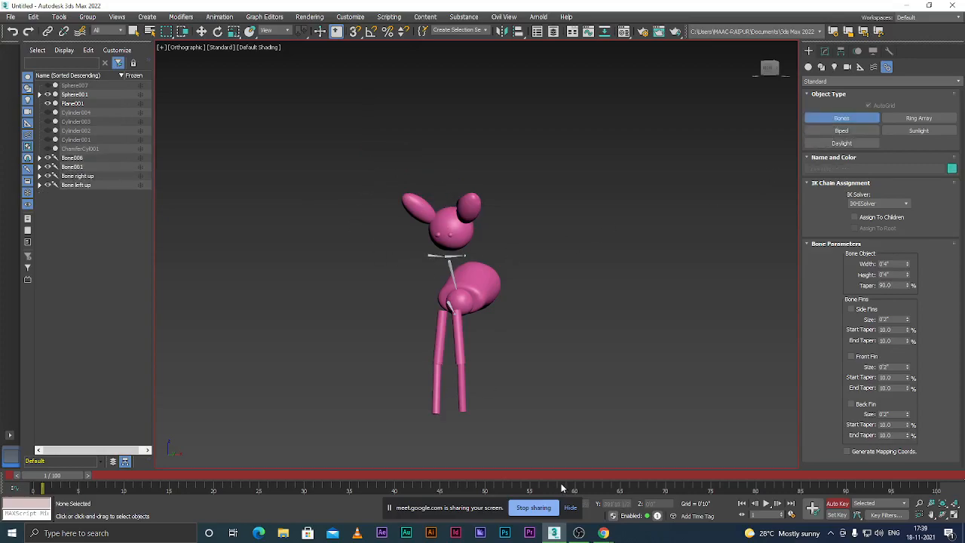
pyautogui.press('n')
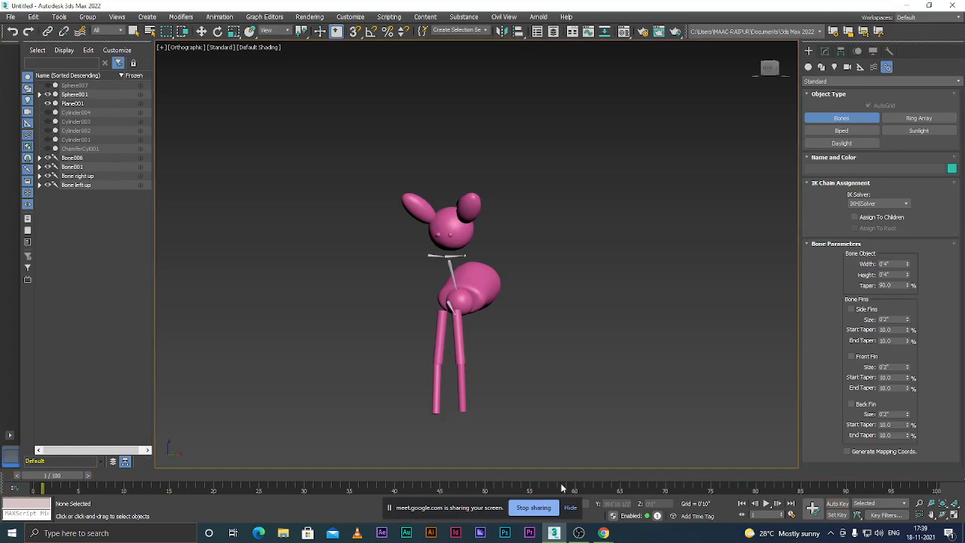
pyautogui.scroll(-3, 368, 264)
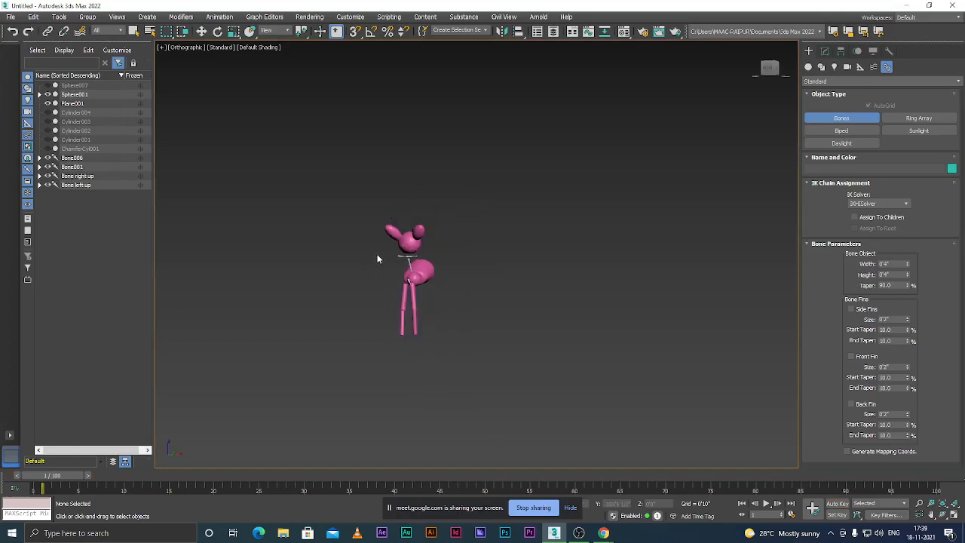
pyautogui.scroll(3, 378, 258)
pyautogui.click(507, 376)
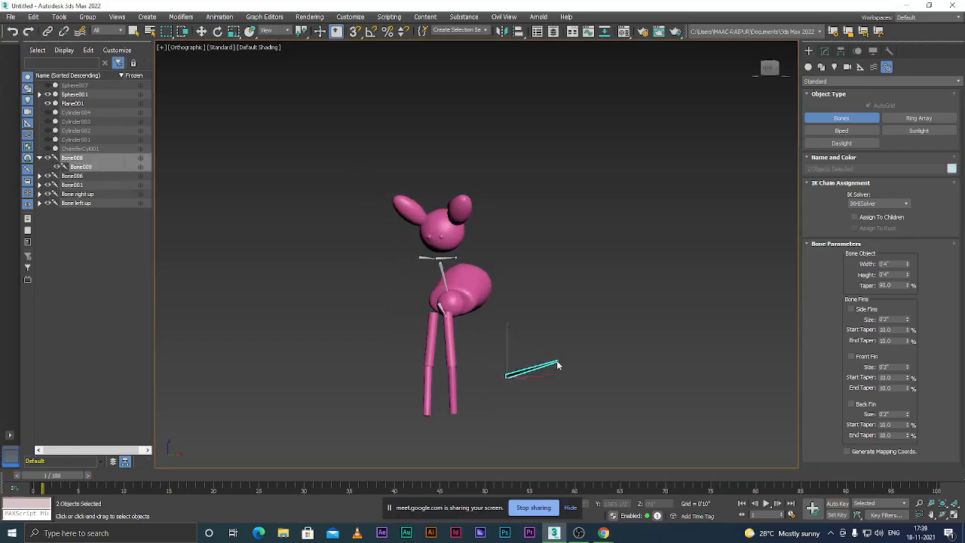
pyautogui.rightClick(552, 360)
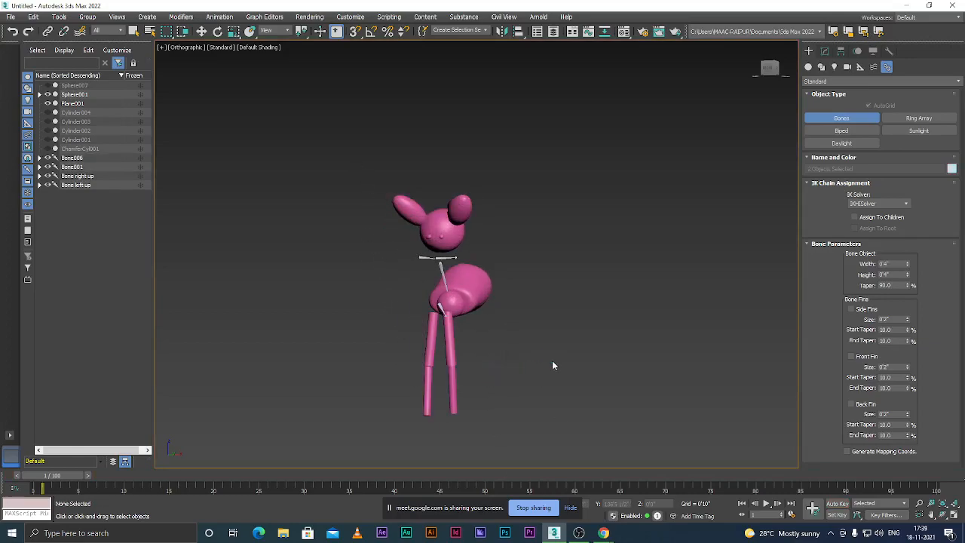
# - Delete the whole visible rabbit character together with all its bones
pyautogui.click(809, 67)
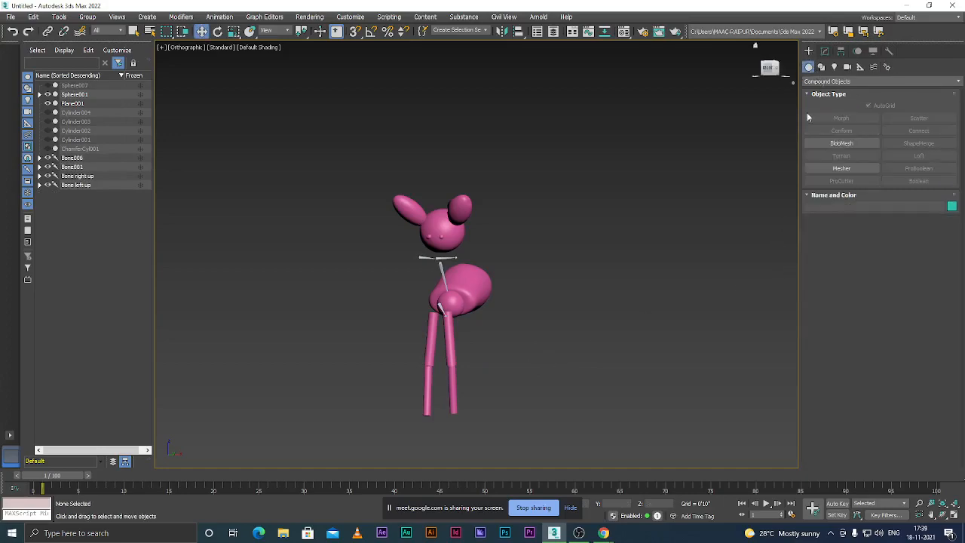
pyautogui.moveTo(618, 450); pyautogui.dragTo(616, 456)
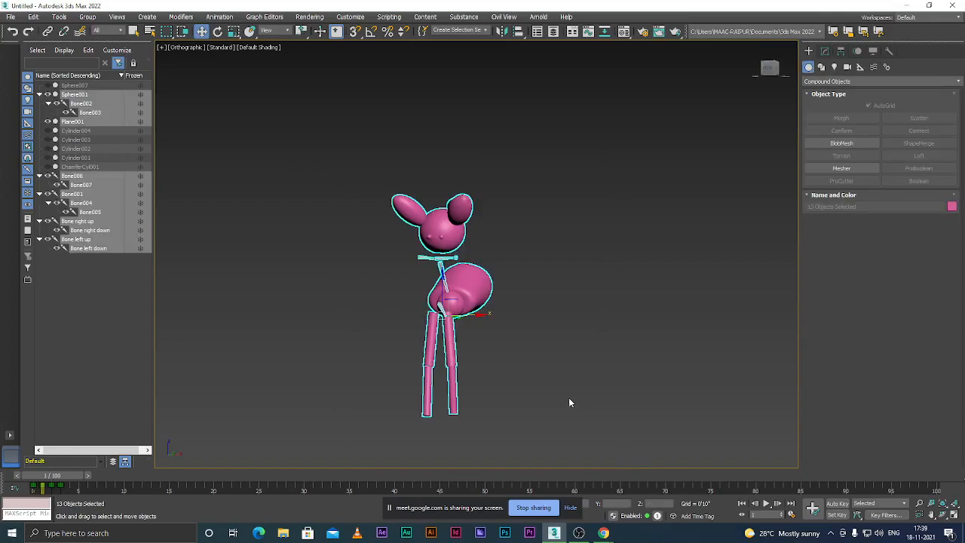
pyautogui.press('Delete')
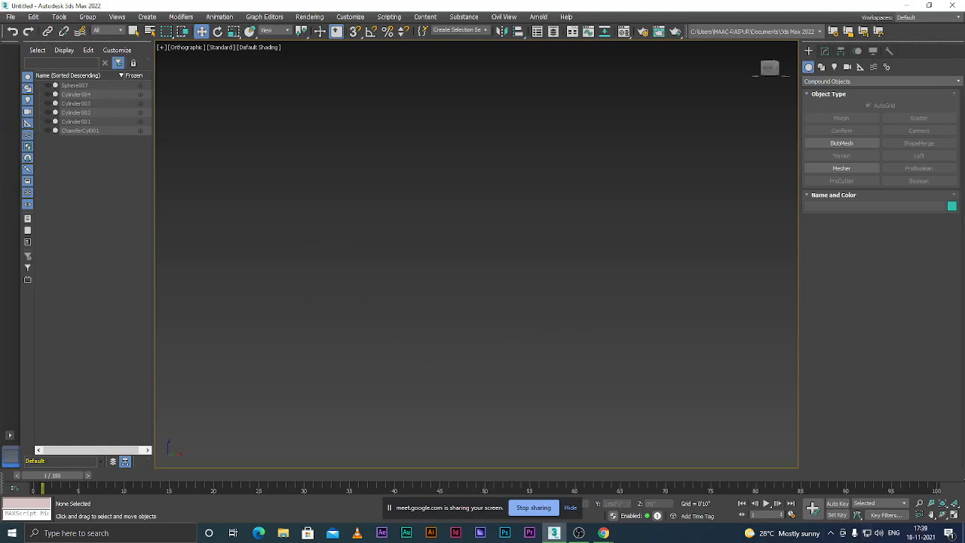
# - Switch to the desktop to check the Small-Home-Building-Plans image, and return to 3ds Max
pyautogui.press('super+d')
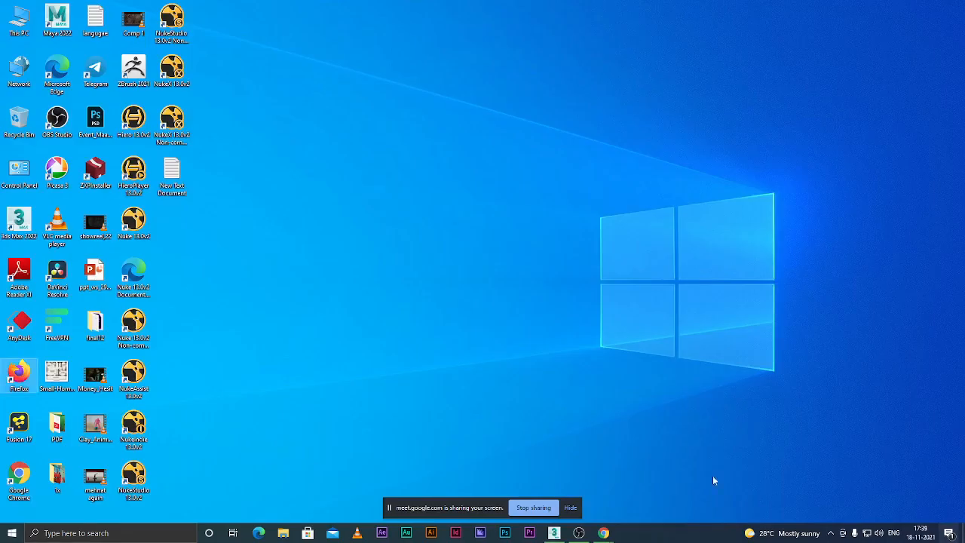
pyautogui.click(54, 381)
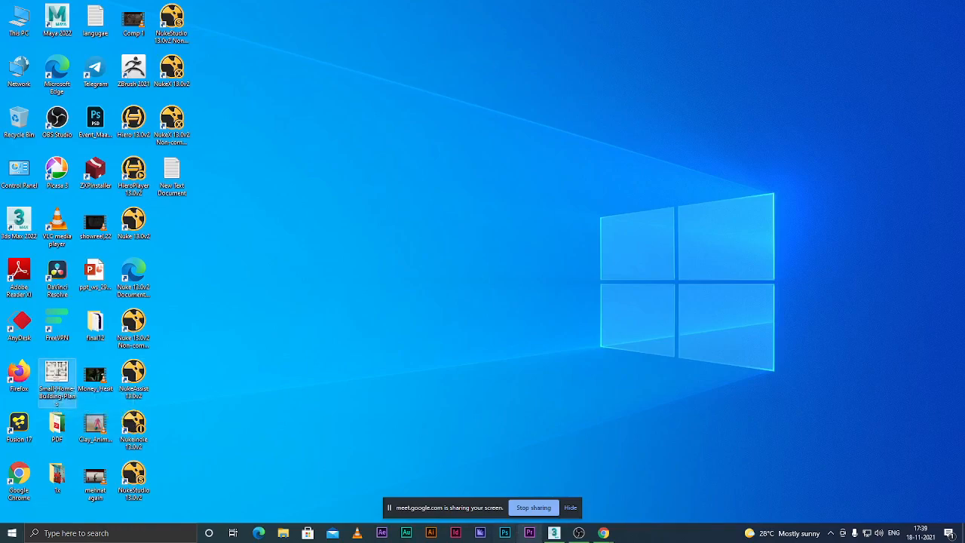
pyautogui.click(553, 533)
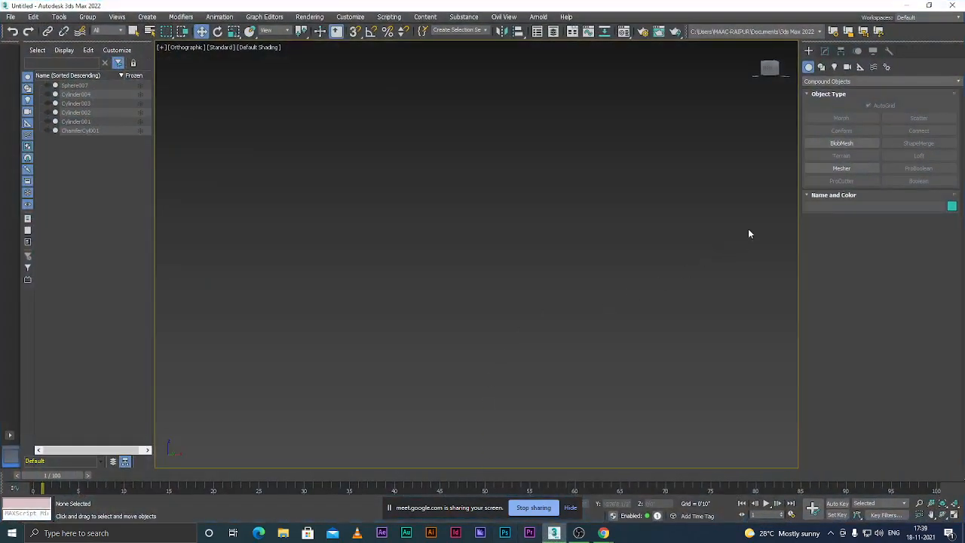
# - Create a standard-primitive plane about 16'10" long and 19'0" wide in the Top view and move it slightly along X and Y
pyautogui.click(818, 81)
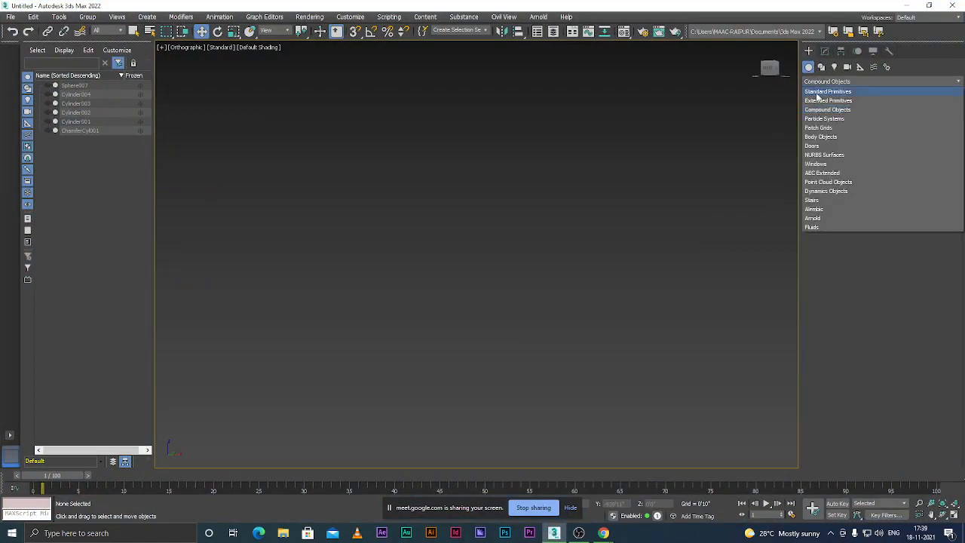
pyautogui.click(818, 94)
pyautogui.click(920, 168)
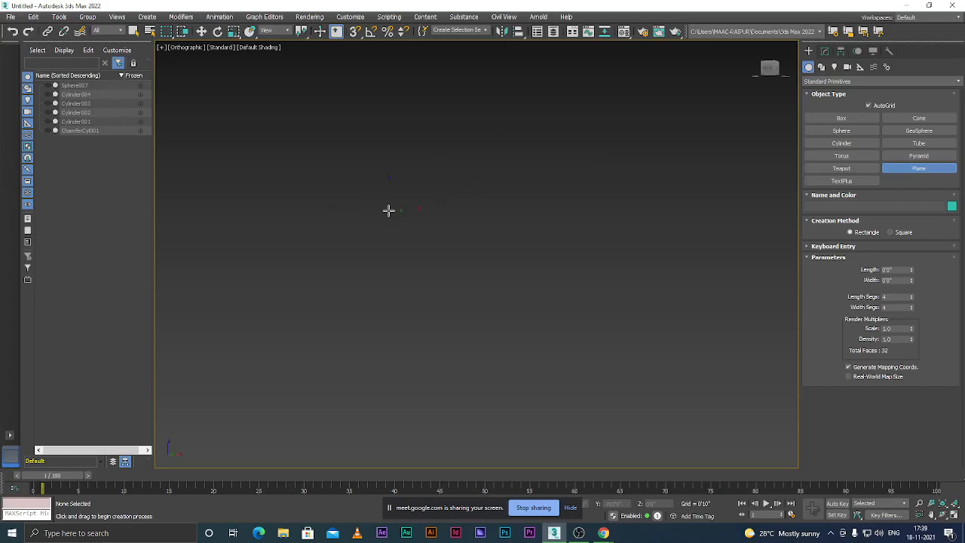
pyautogui.press('t')
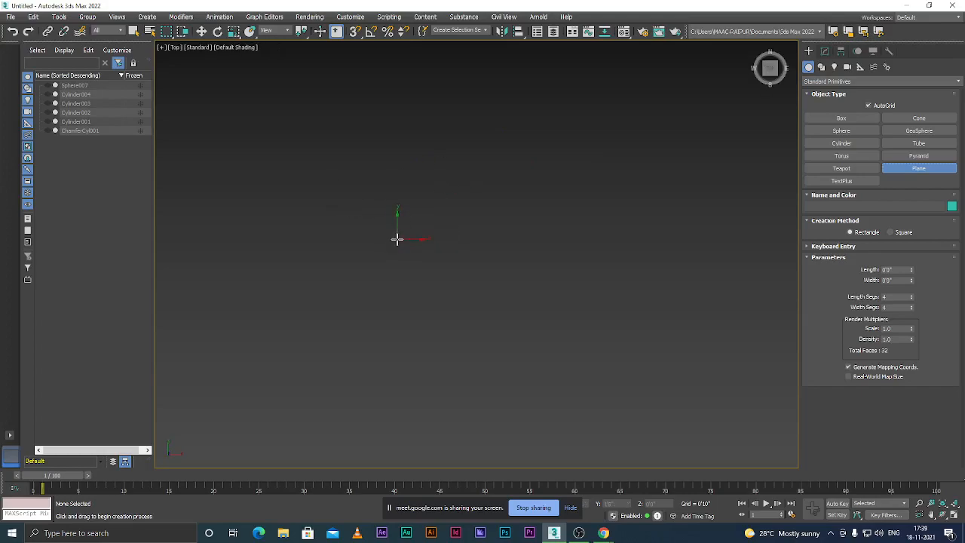
pyautogui.moveTo(342, 205); pyautogui.dragTo(526, 368)
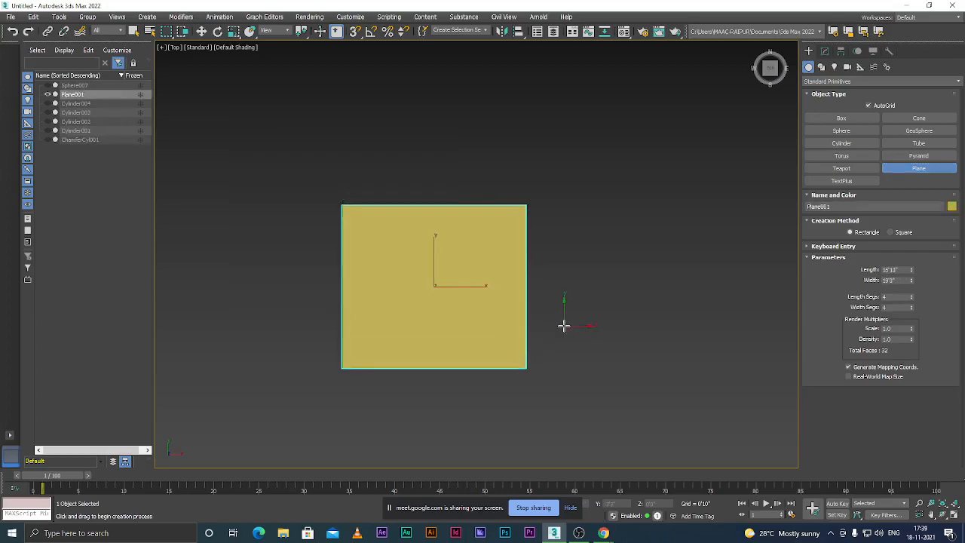
pyautogui.press('w')
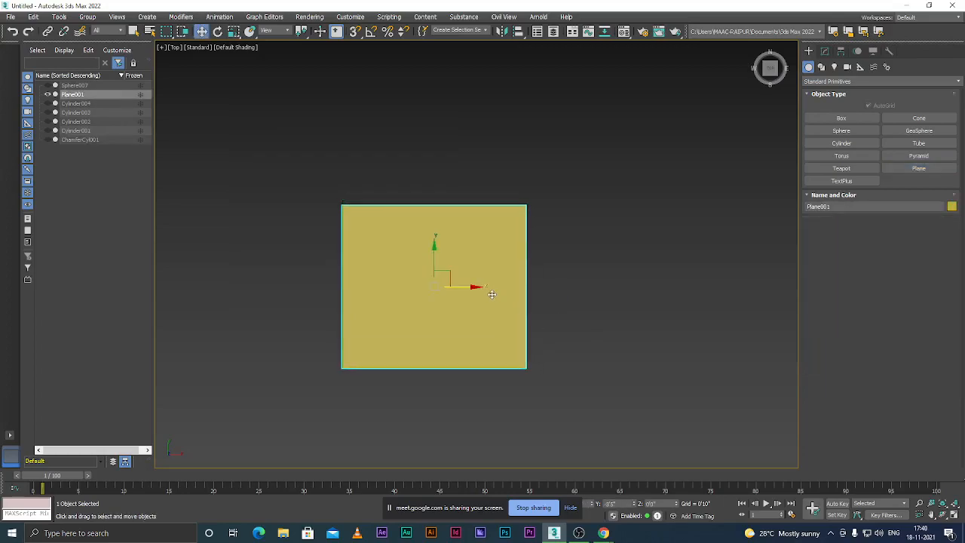
pyautogui.moveTo(448, 280); pyautogui.dragTo(474, 275)
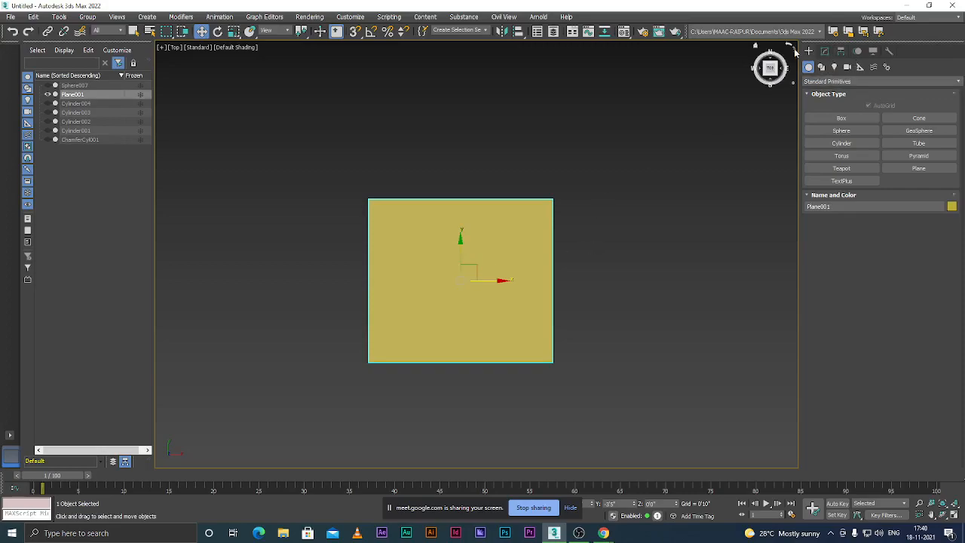
# - Set the plane's length to 9" and its width to 6", and clear the selection
pyautogui.click(825, 51)
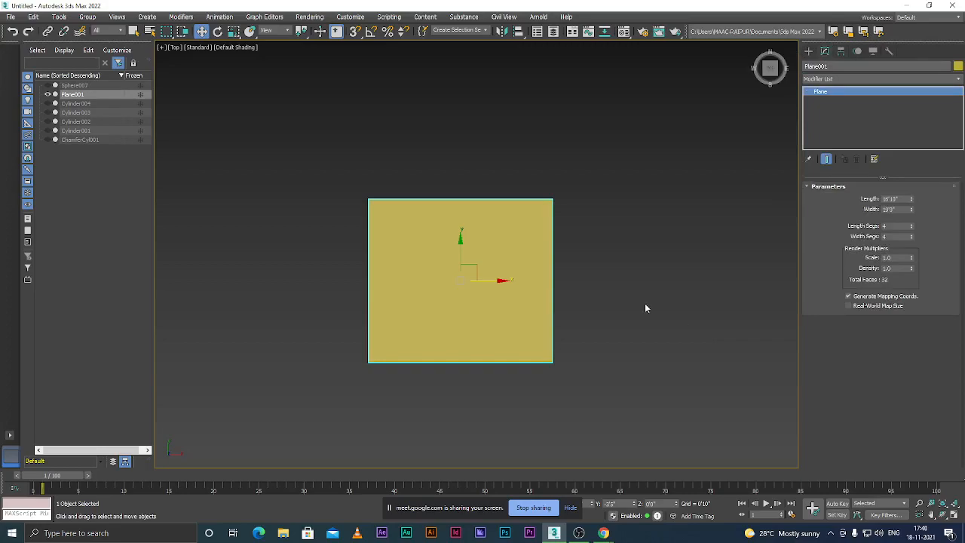
pyautogui.doubleClick(904, 200)
pyautogui.press('Return')
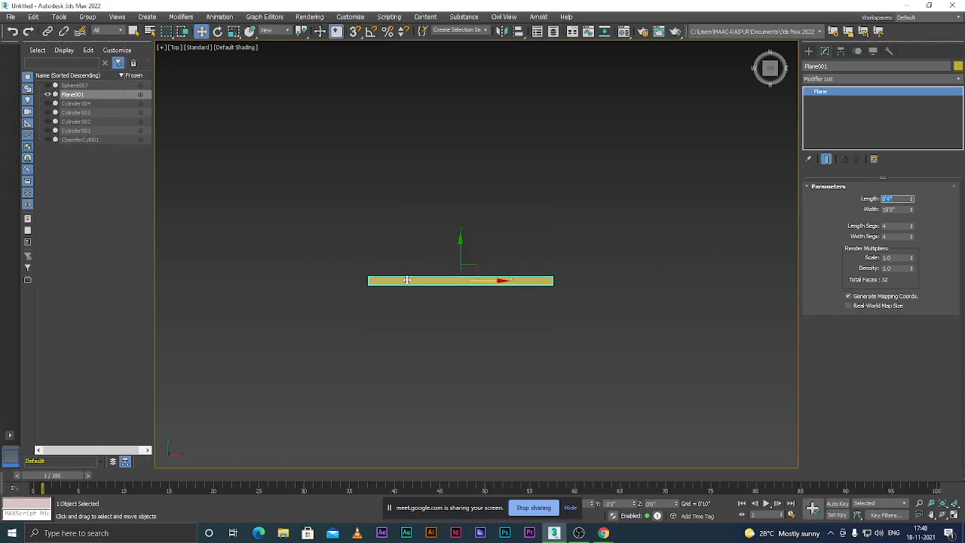
pyautogui.scroll(3, 407, 281)
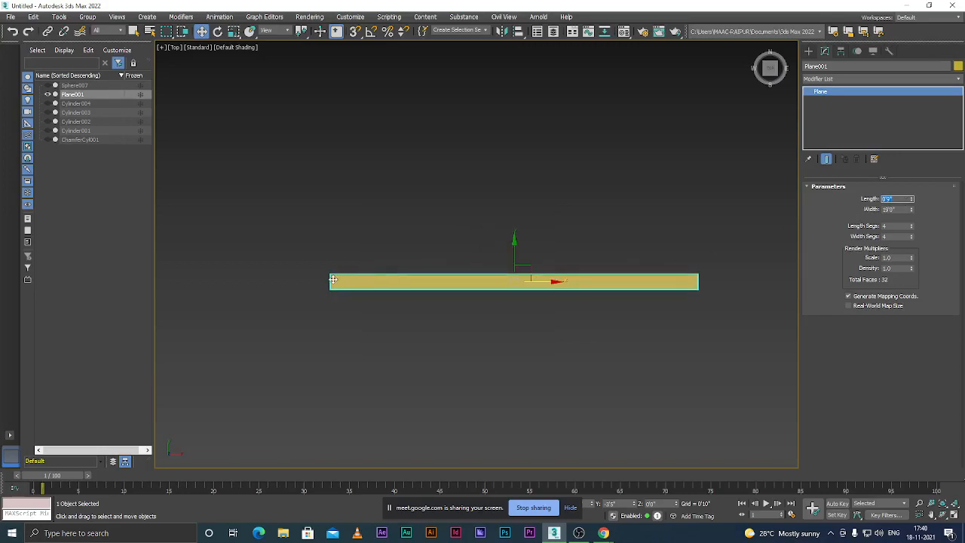
pyautogui.doubleClick(897, 209)
pyautogui.press('BackSpace')
pyautogui.write('6')
pyautogui.press('Return')
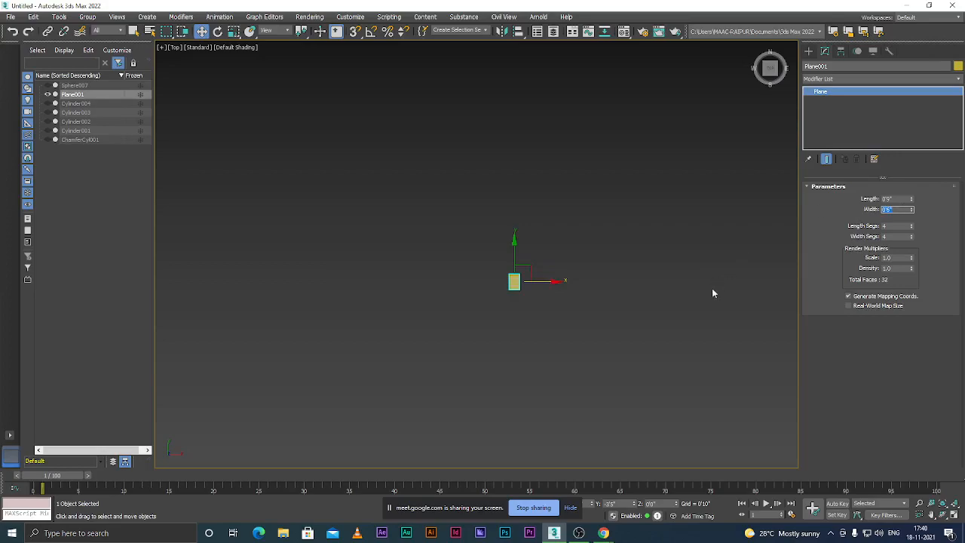
pyautogui.click(712, 288)
pyautogui.scroll(3, 496, 276)
pyautogui.scroll(-2, 516, 278)
pyautogui.scroll(-1, 508, 276)
pyautogui.scroll(2, 517, 281)
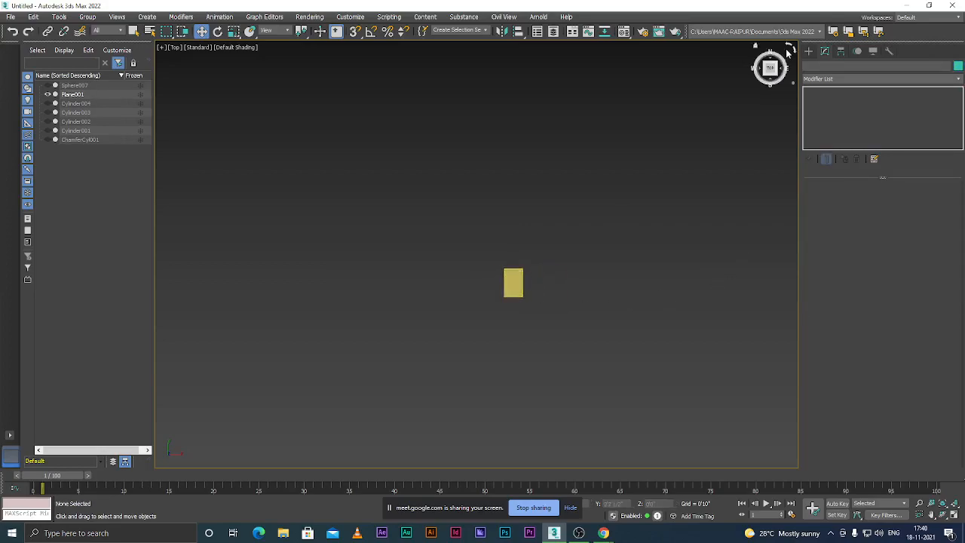
# - Create a second plane about 11'5" long and 13'8" wide over the small one in the Top view
pyautogui.click(808, 51)
pyautogui.click(918, 169)
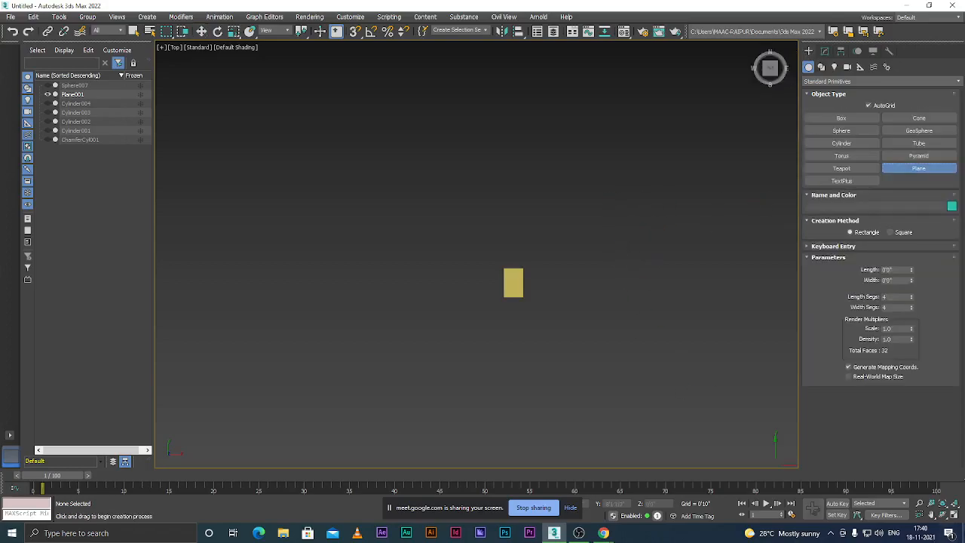
pyautogui.press('super+d')
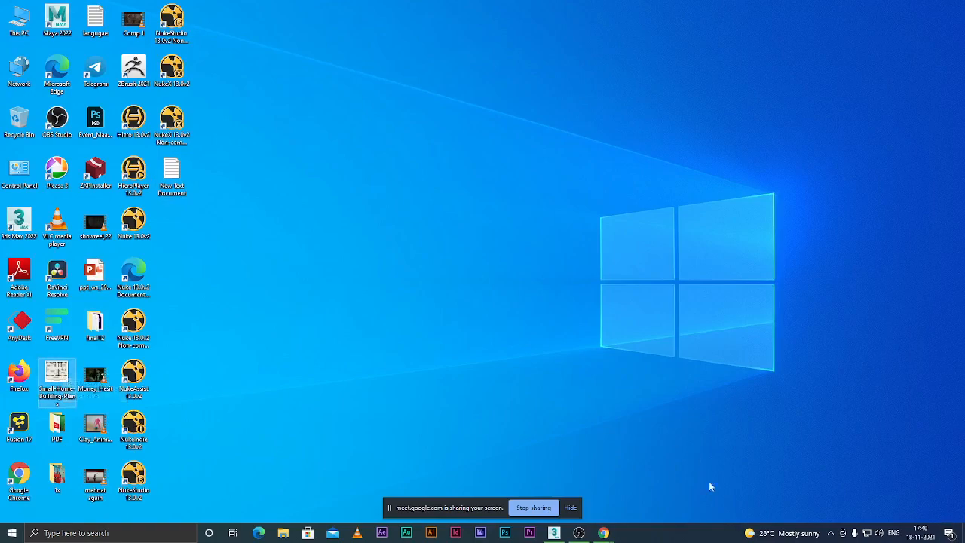
pyautogui.click(555, 533)
pyautogui.scroll(-1, 365, 276)
pyautogui.scroll(2, 419, 216)
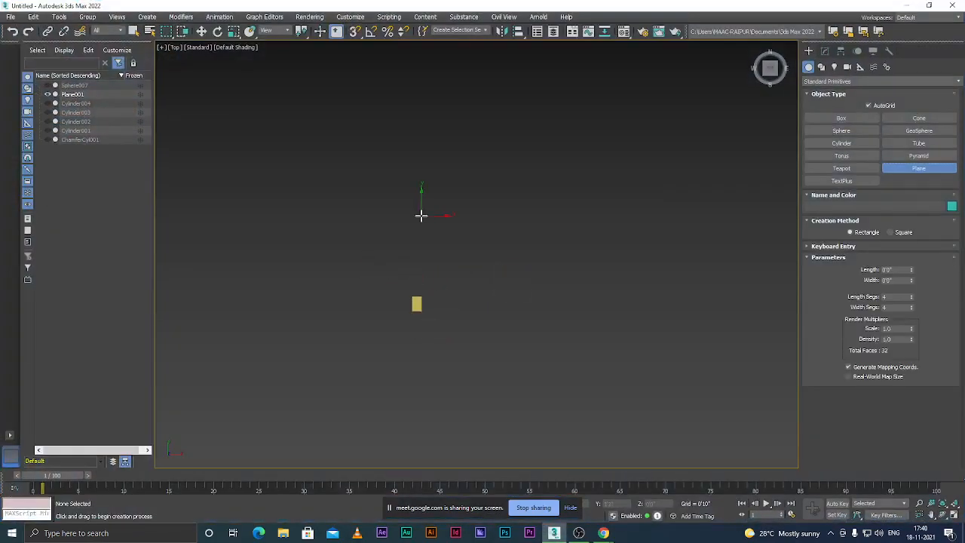
pyautogui.scroll(-1, 405, 196)
pyautogui.scroll(1, 411, 196)
pyautogui.scroll(-2, 357, 177)
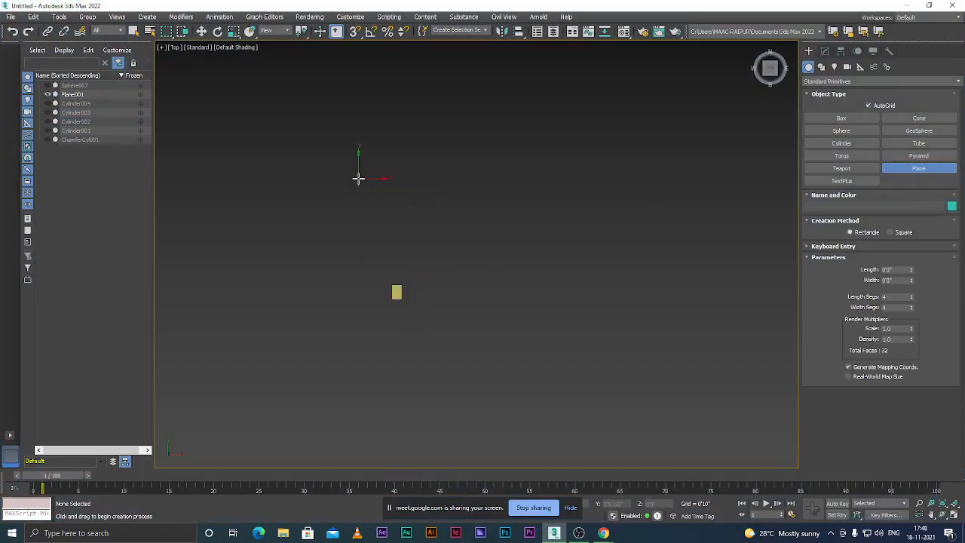
pyautogui.moveTo(327, 159); pyautogui.dragTo(513, 317)
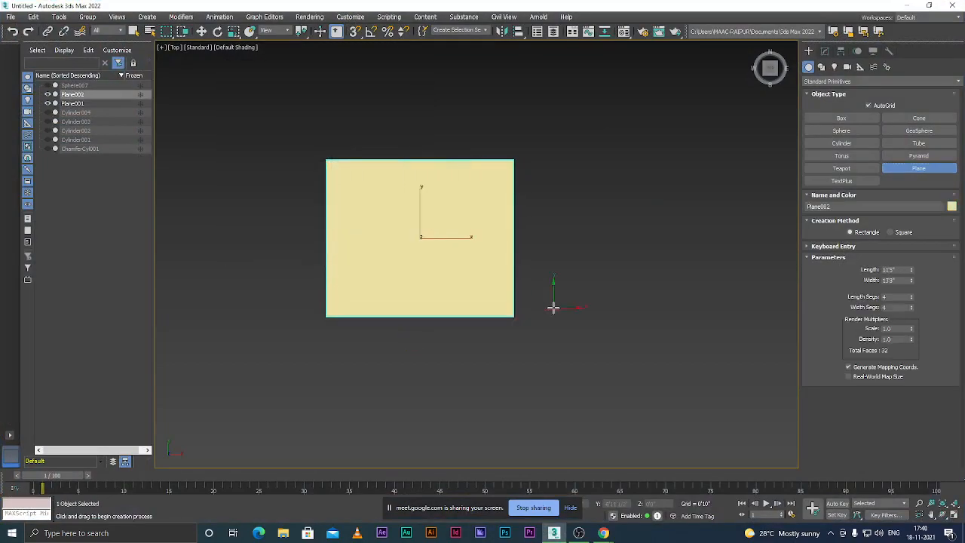
# - Set the second plane's length to 600" (50'0") and its width to 554"
pyautogui.doubleClick(902, 269)
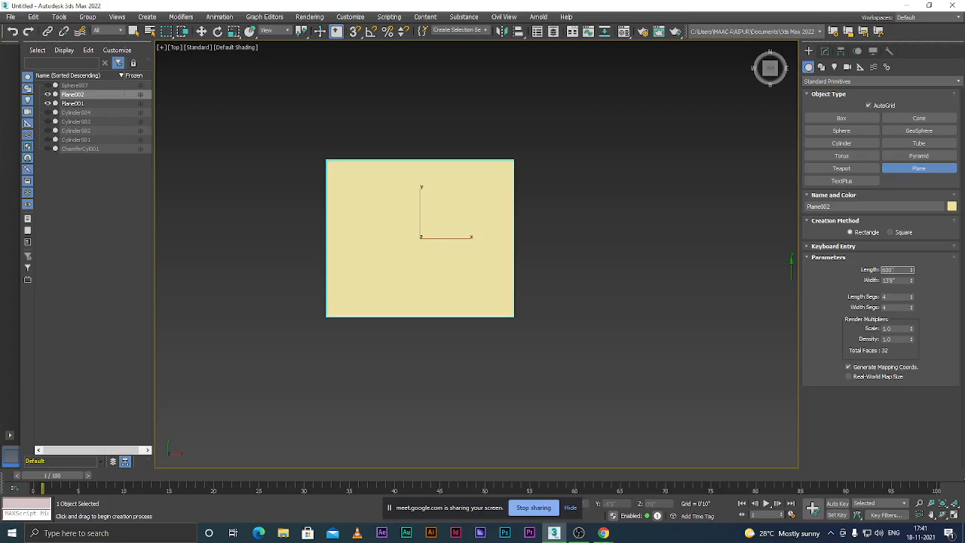
pyautogui.write('500')
pyautogui.press('Tab')
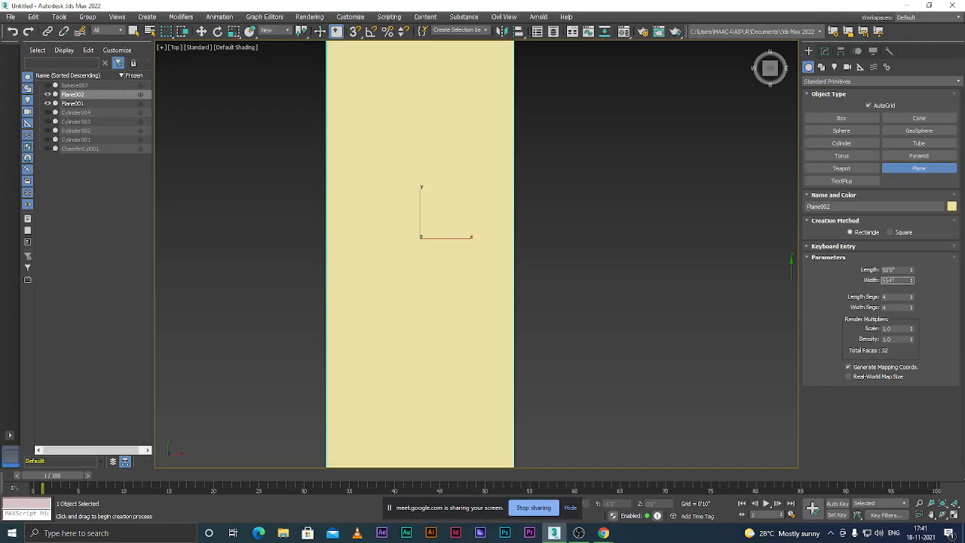
pyautogui.press('Return')
pyautogui.scroll(-3, 441, 241)
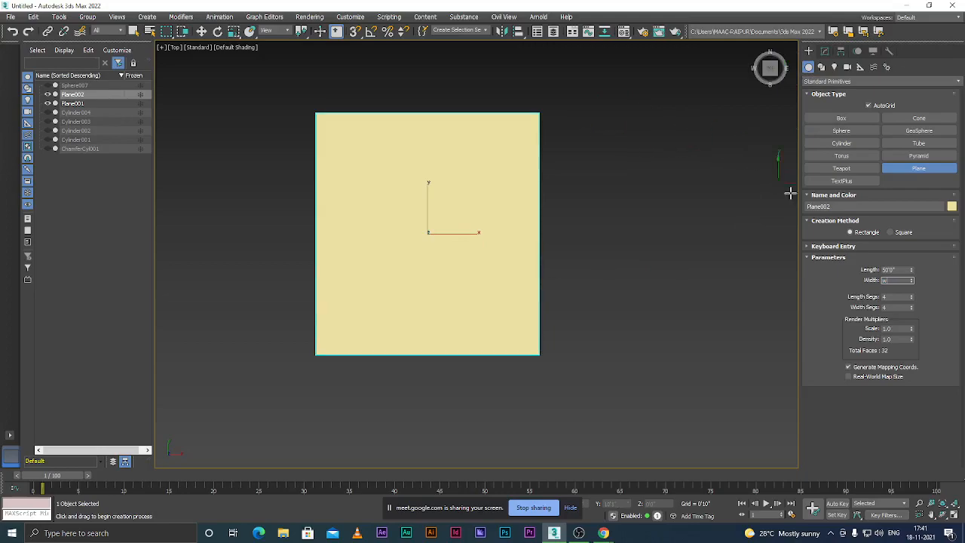
# - Move the large plane along X in the Top view until it is clear of the small plane
pyautogui.click(815, 81)
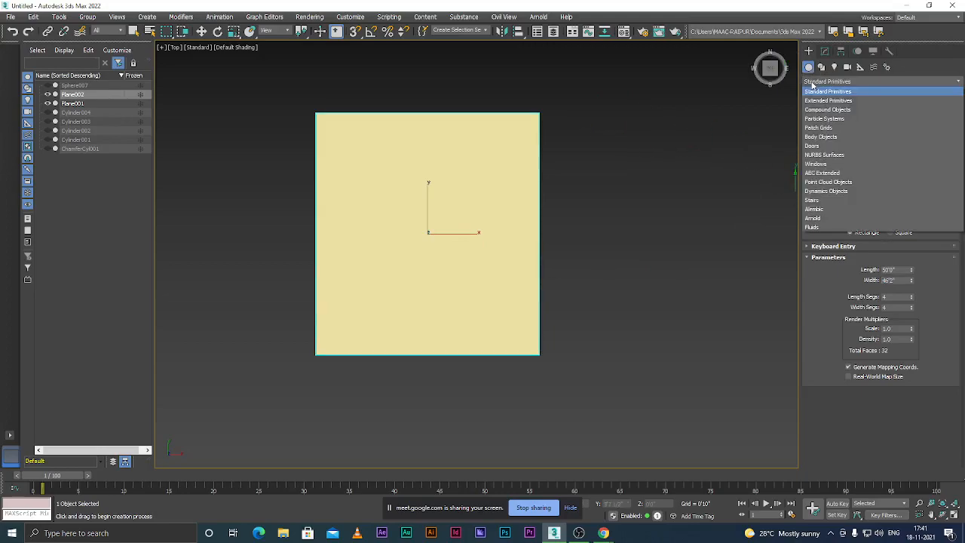
pyautogui.click(821, 93)
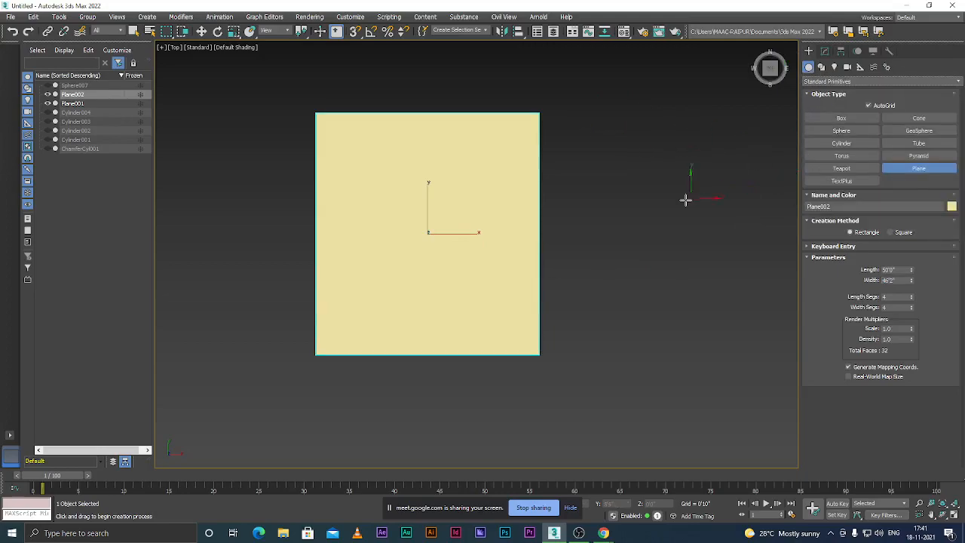
pyautogui.press('w')
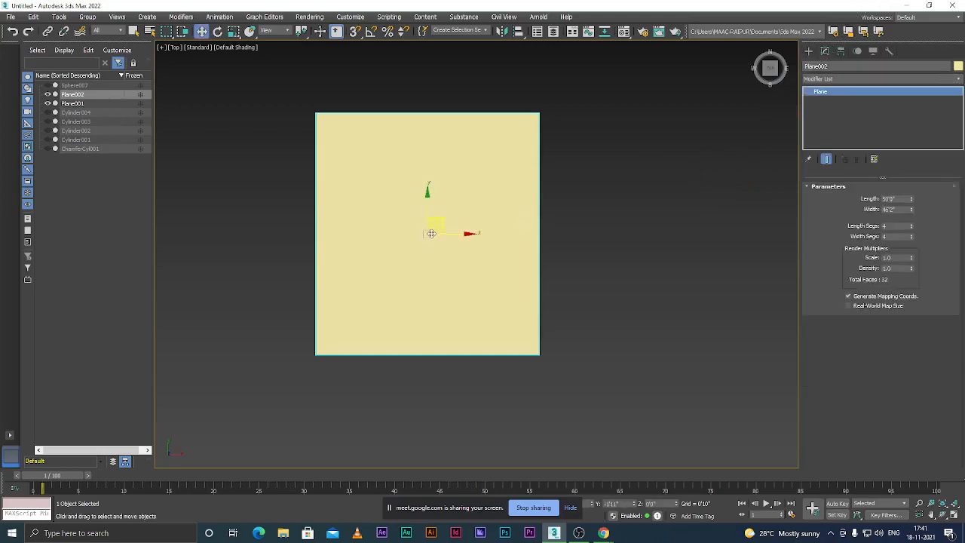
pyautogui.moveTo(457, 236); pyautogui.dragTo(614, 236)
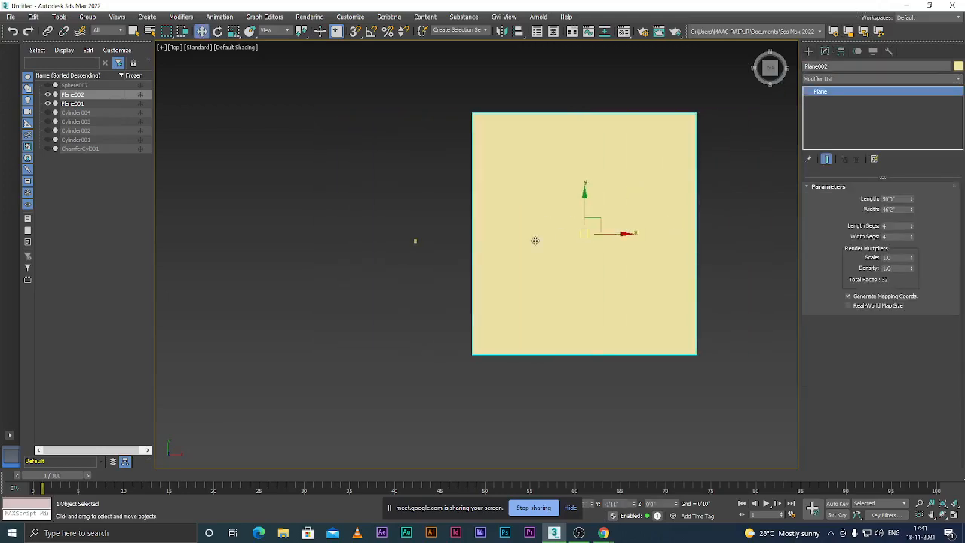
# - Select the small plane and lower it slightly in the Front view with wireframe shading
pyautogui.scroll(3, 417, 244)
pyautogui.click(400, 225)
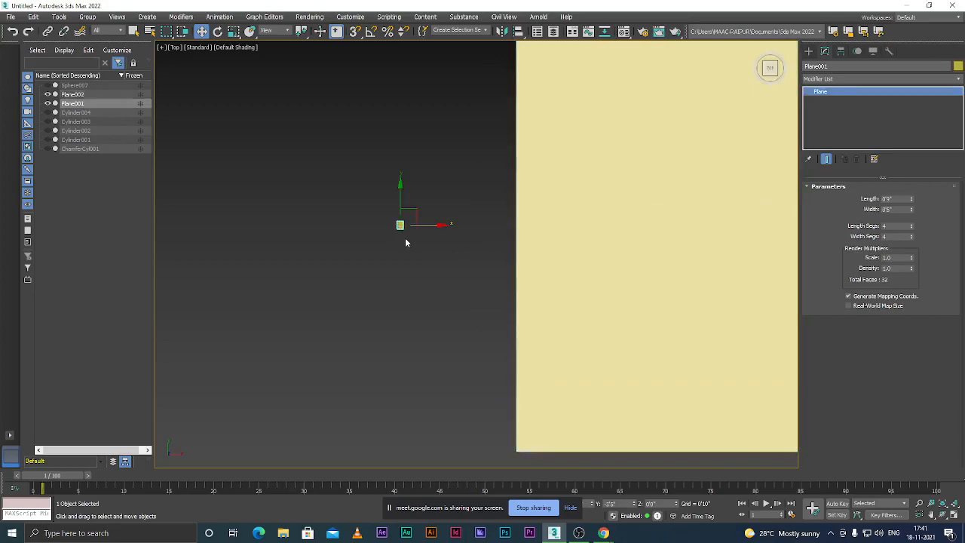
pyautogui.press('f')
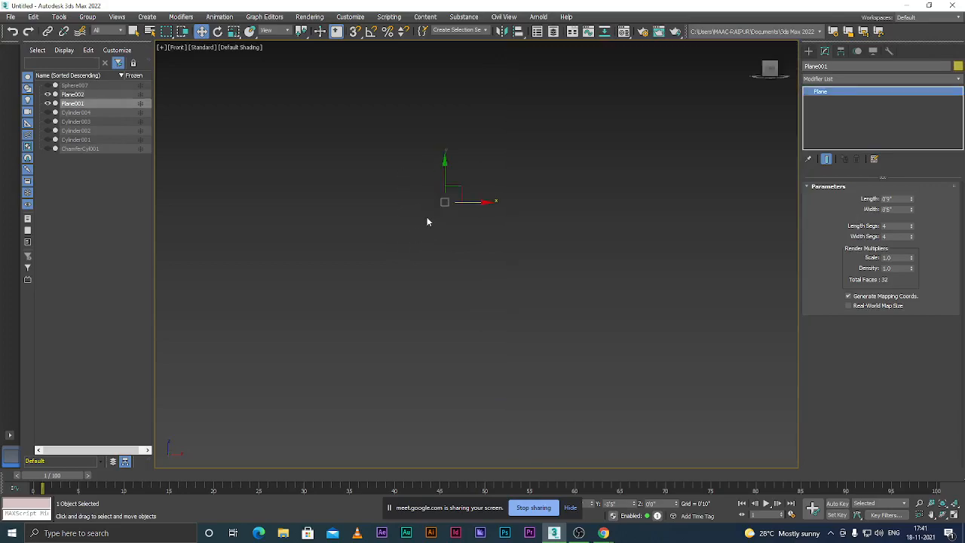
pyautogui.scroll(3, 477, 183)
pyautogui.press('F3')
pyautogui.scroll(4, 428, 215)
pyautogui.moveTo(420, 169); pyautogui.dragTo(417, 195)
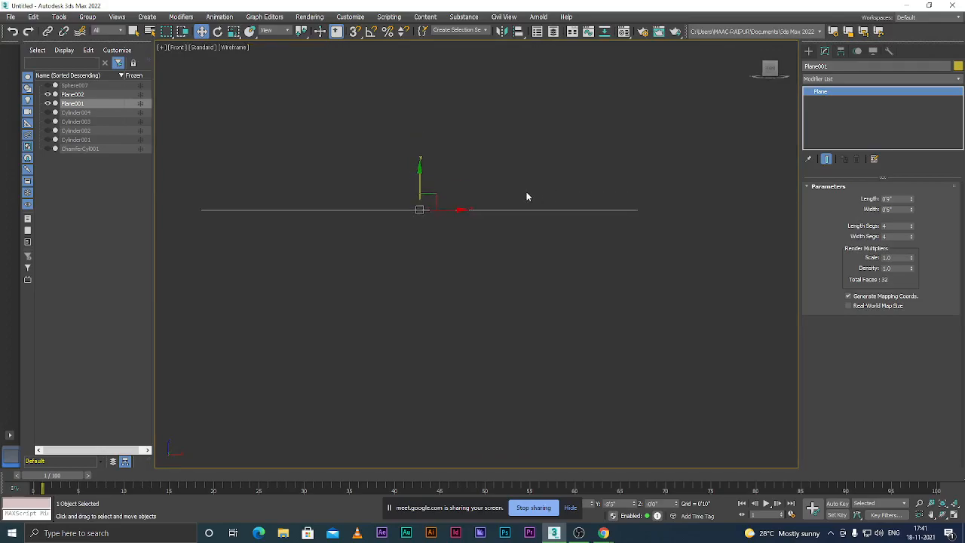
# - Move the small plane along X over the large plane in the Top view, and restore default shading
pyautogui.press('t')
pyautogui.scroll(-3, 468, 225)
pyautogui.moveTo(454, 224); pyautogui.dragTo(616, 238)
pyautogui.scroll(3, 616, 238)
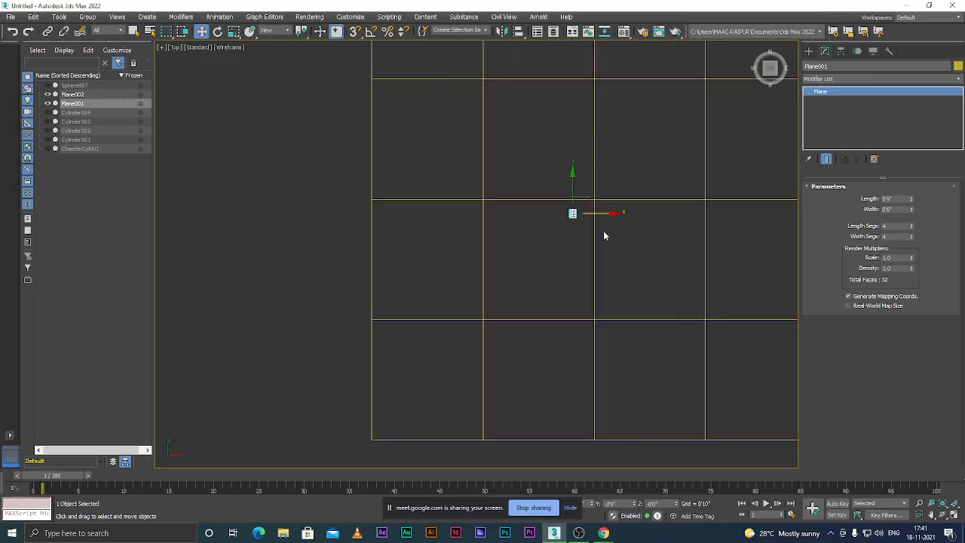
pyautogui.press('F3')
pyautogui.scroll(-4, 550, 229)
pyautogui.scroll(3, 552, 221)
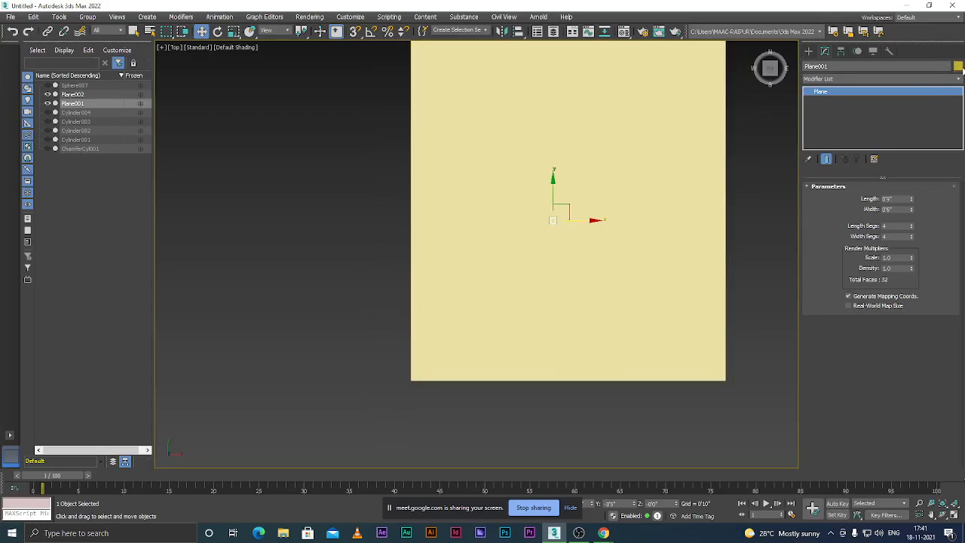
# - Change the small plane's object color to a very pale mint from the basic colors
pyautogui.click(957, 66)
pyautogui.click(619, 213)
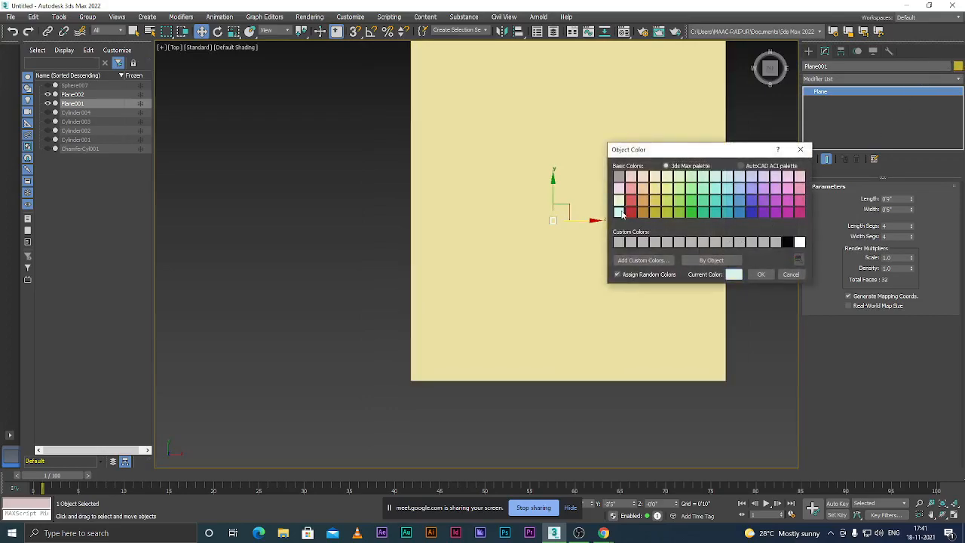
pyautogui.click(761, 275)
pyautogui.scroll(-2, 567, 213)
pyautogui.scroll(3, 550, 220)
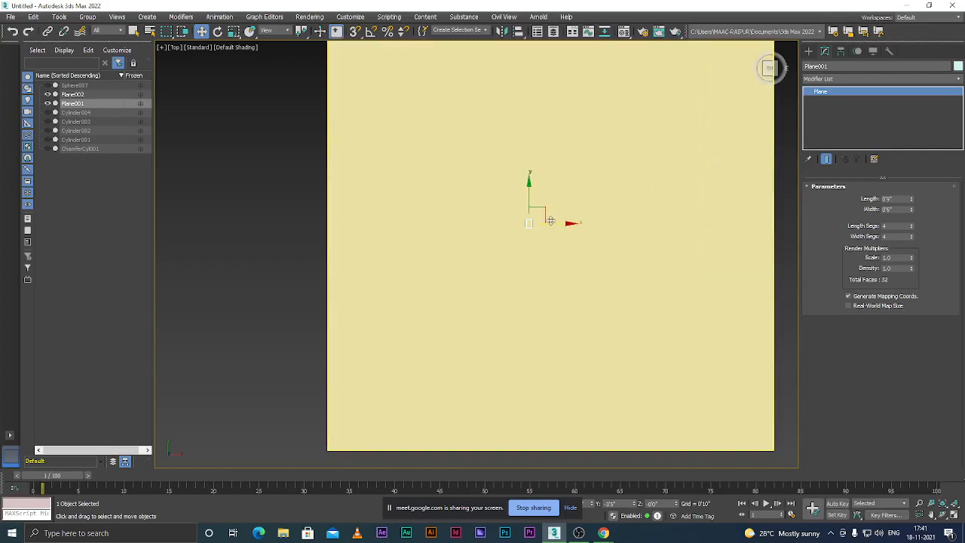
# - Move the small plane further along X within the large plane, and select the large plane
pyautogui.moveTo(550, 220); pyautogui.dragTo(599, 289)
pyautogui.scroll(-3, 528, 244)
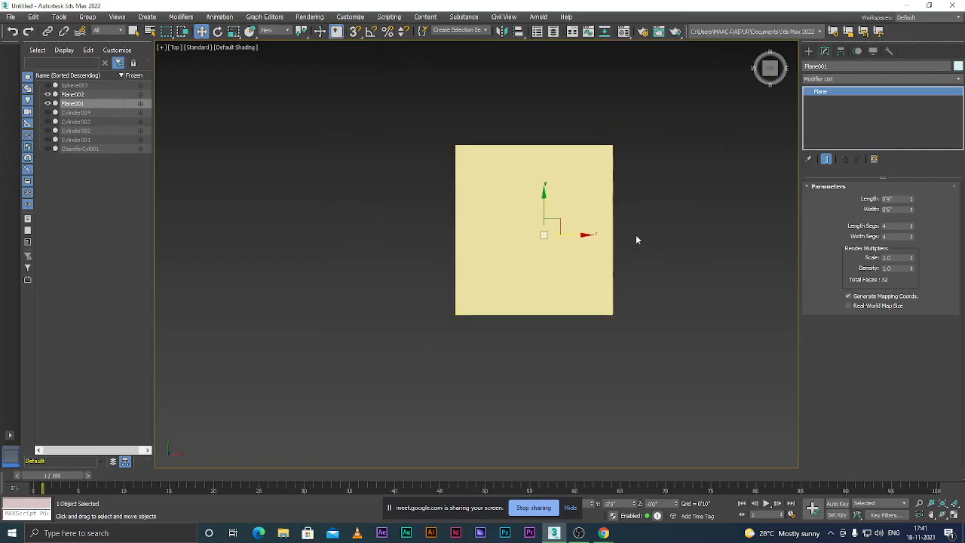
pyautogui.click(637, 239)
pyautogui.scroll(3, 554, 224)
pyautogui.click(523, 236)
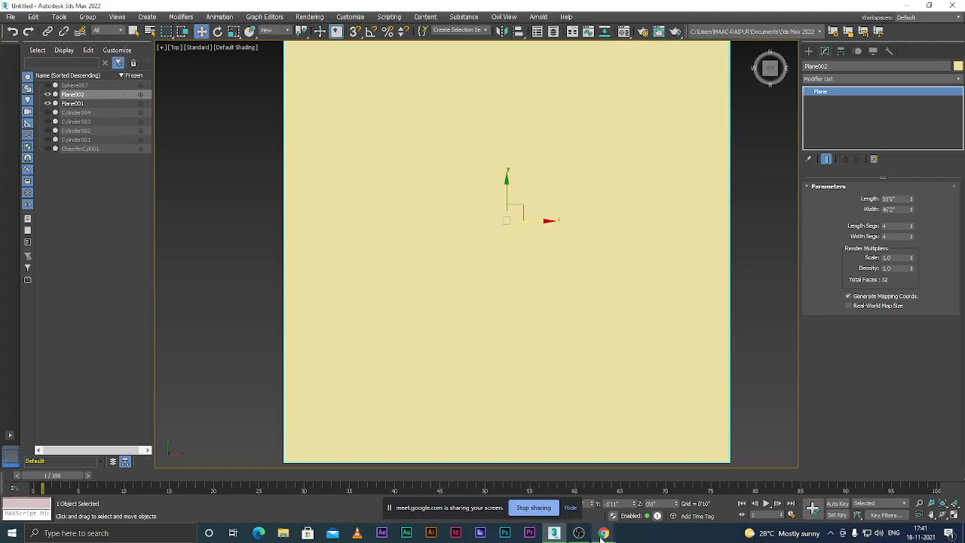
# - Check the Google Meet window in Chrome and return to 3ds Max
pyautogui.moveTo(603, 532)
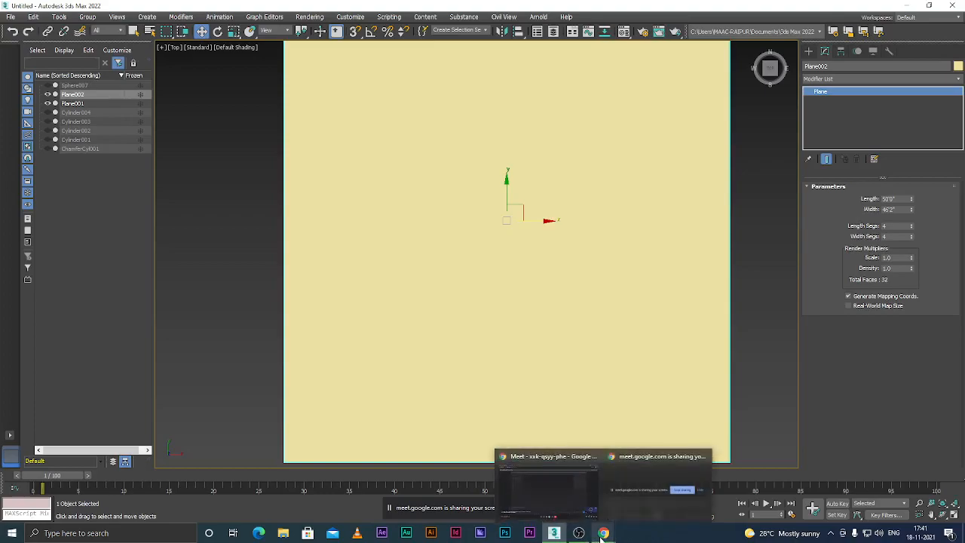
pyautogui.click(558, 494)
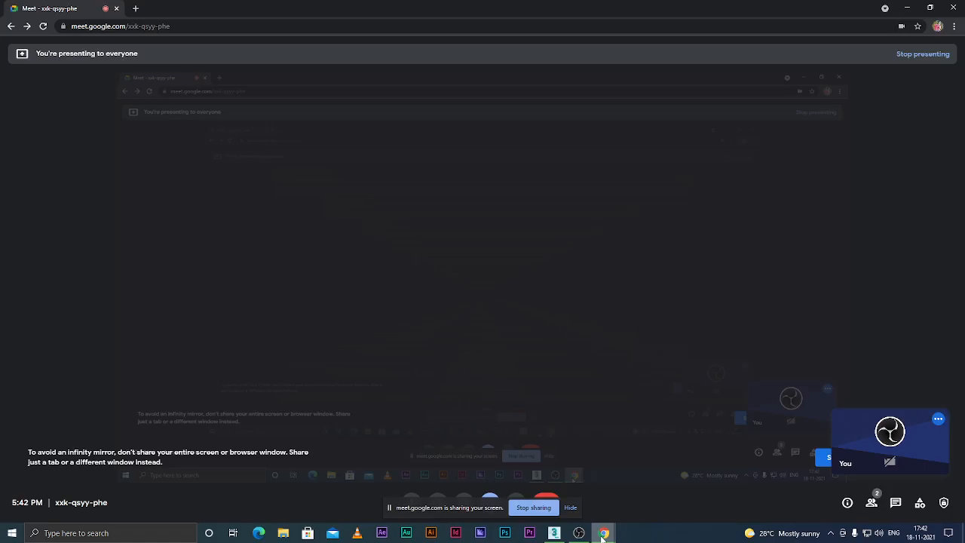
pyautogui.moveTo(602, 534)
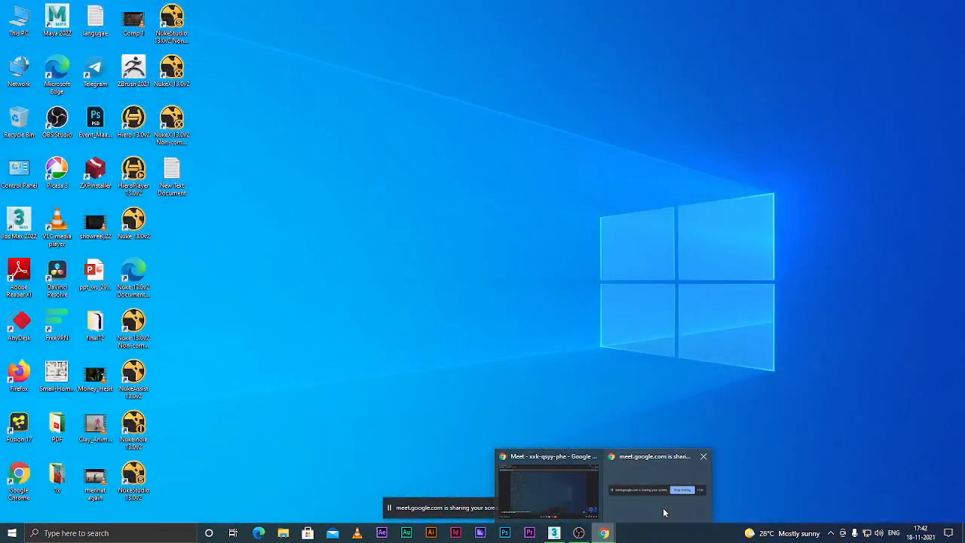
pyautogui.click(663, 509)
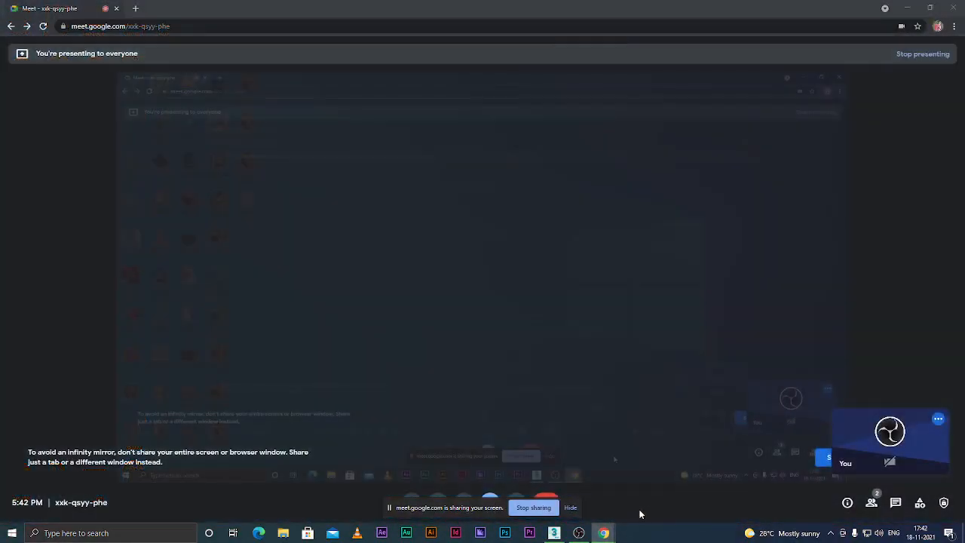
pyautogui.moveTo(579, 536)
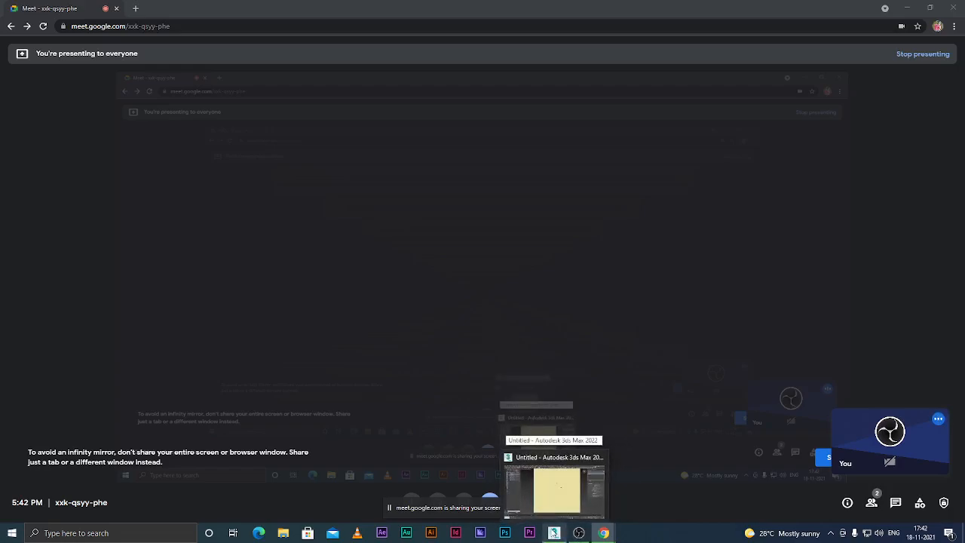
pyautogui.click(554, 490)
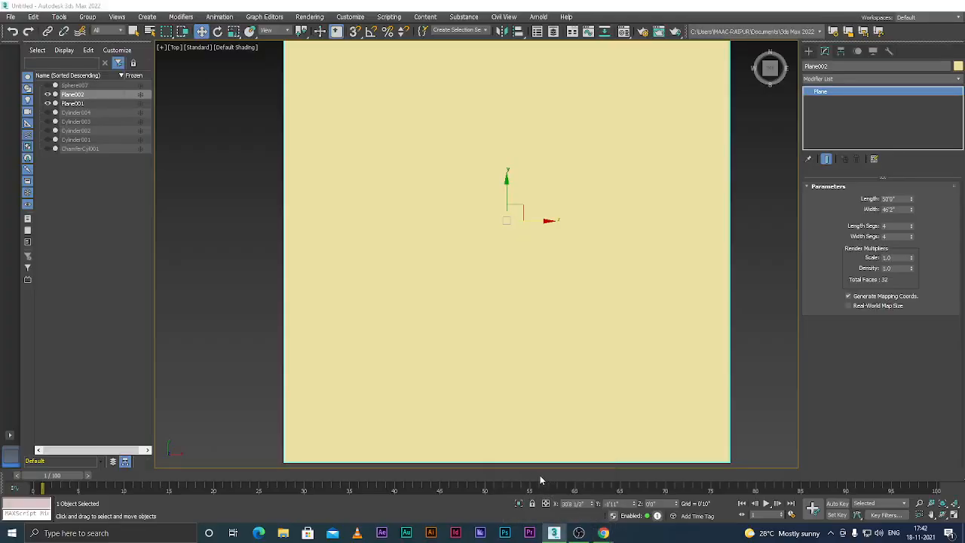
# - Reset the large plane's Y position to 0
pyautogui.scroll(-5, 507, 220)
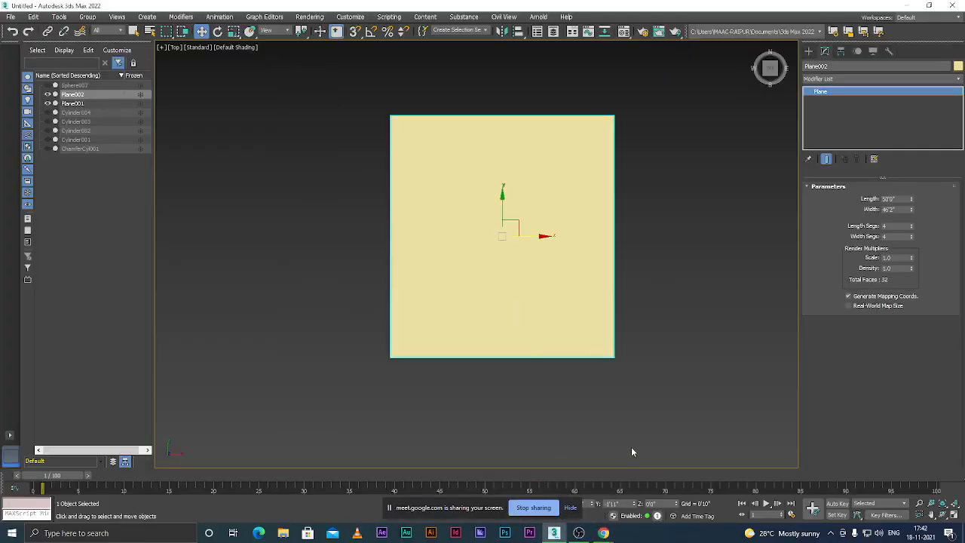
pyautogui.click(623, 503)
pyautogui.rightClick(635, 504)
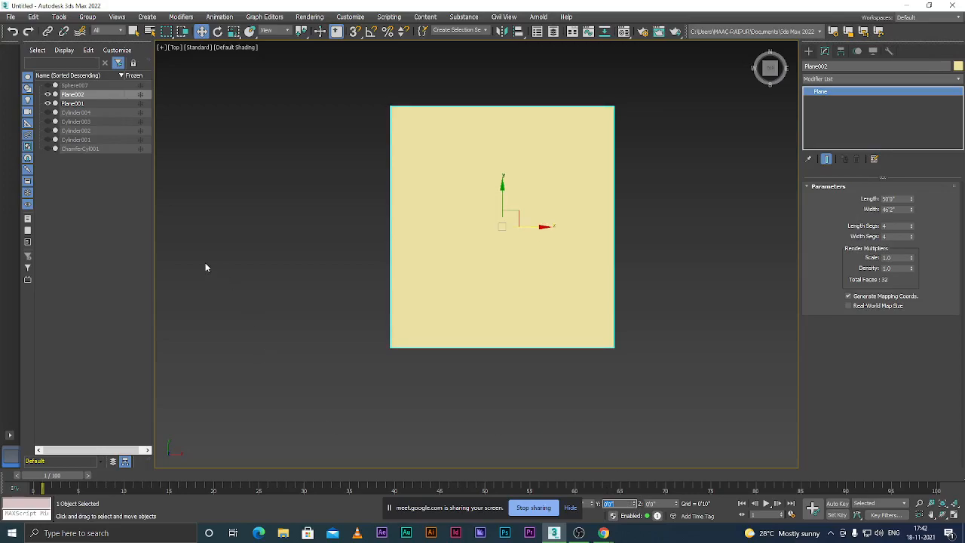
# - Select the small plane, enter 9 as its Z position, and adjust it down to 0'1"
pyautogui.click(72, 103)
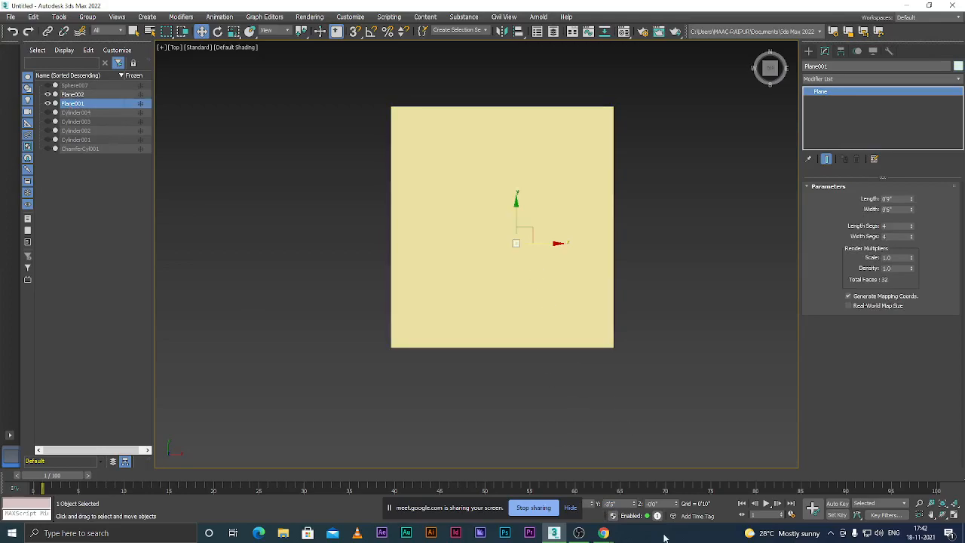
pyautogui.click(654, 504)
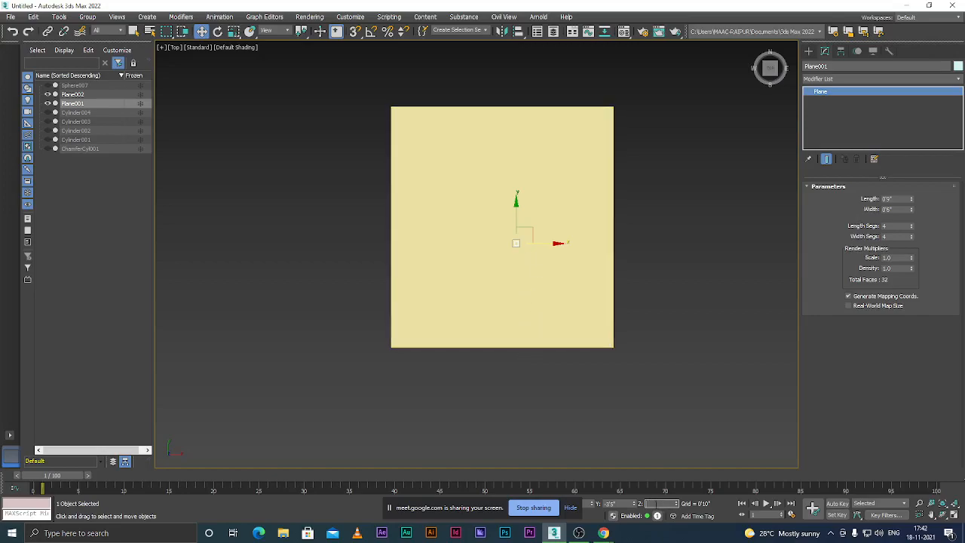
pyautogui.write('9')
pyautogui.press('Return')
pyautogui.click(676, 506)
pyautogui.moveTo(677, 501); pyautogui.dragTo(674, 511)
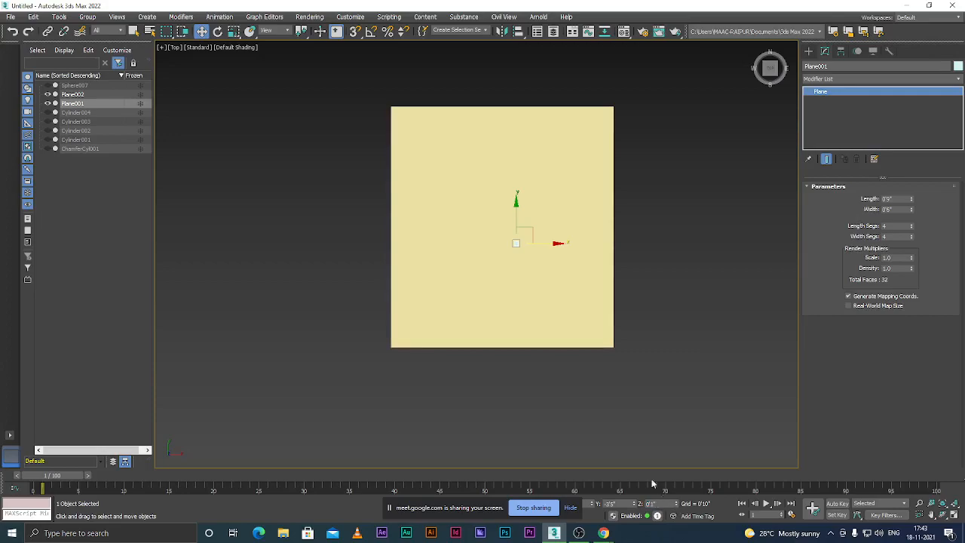
# - Select the large plane and rotate it 90 degrees in the Top view with angle snap enabled
pyautogui.click(672, 284)
pyautogui.scroll(5, 516, 244)
pyautogui.scroll(-3, 515, 244)
pyautogui.click(546, 262)
pyautogui.scroll(-2, 506, 265)
pyautogui.scroll(2, 534, 252)
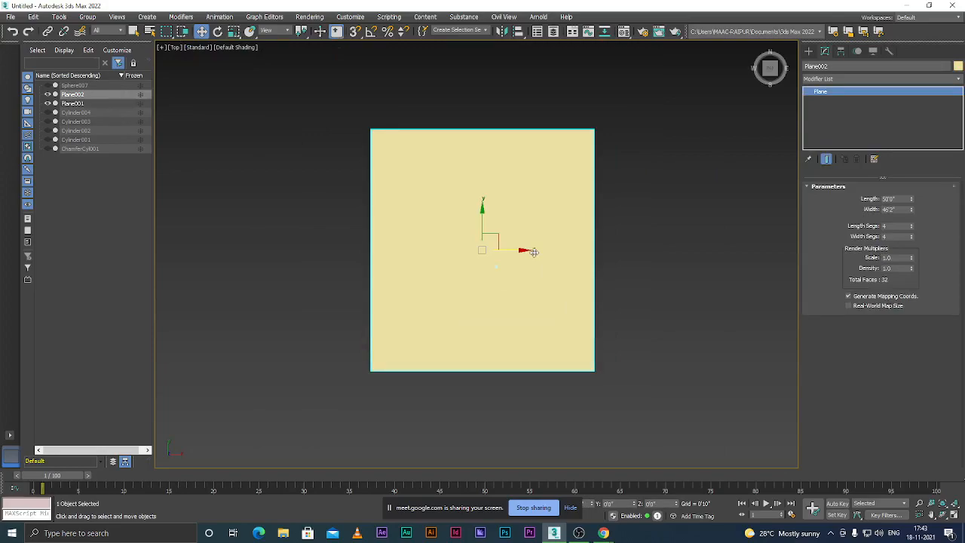
pyautogui.press('e')
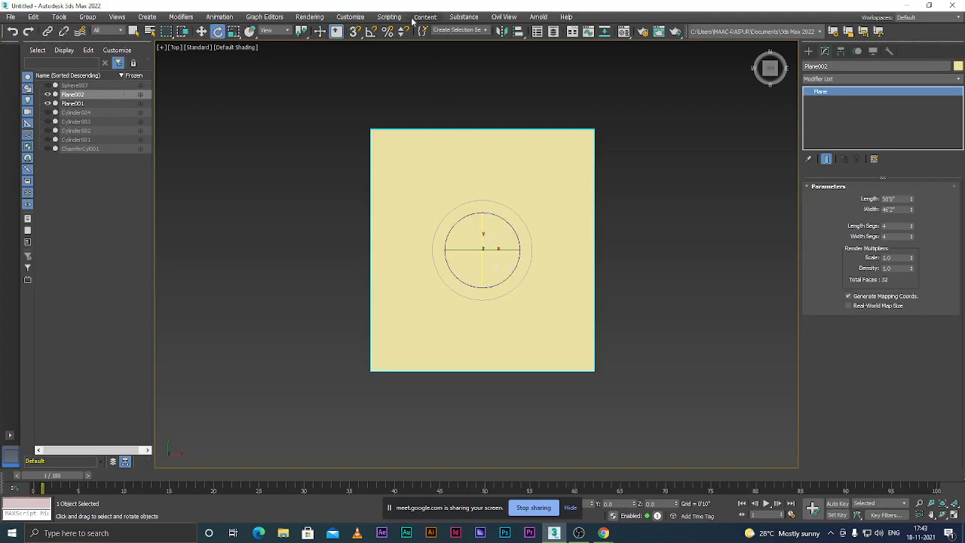
pyautogui.click(373, 32)
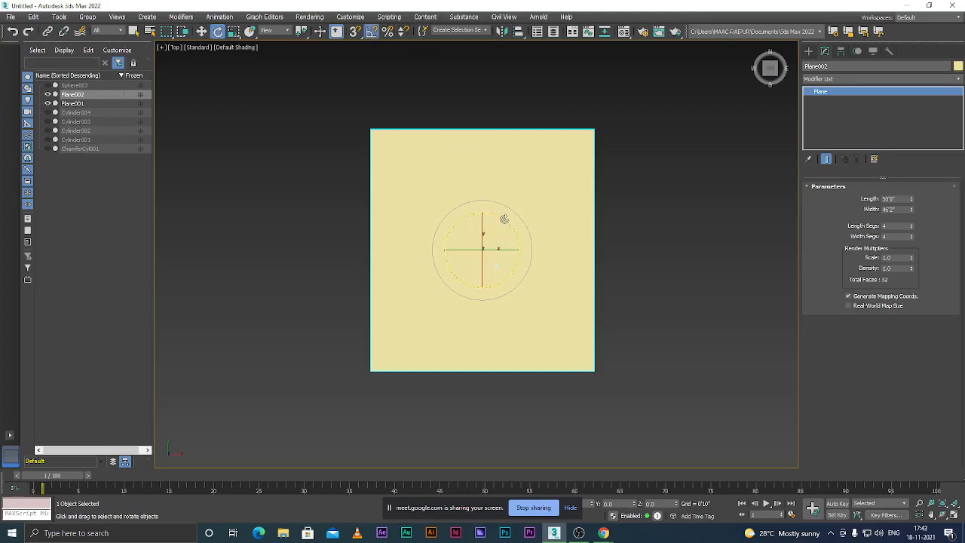
pyautogui.moveTo(502, 220); pyautogui.dragTo(507, 226)
pyautogui.press('w')
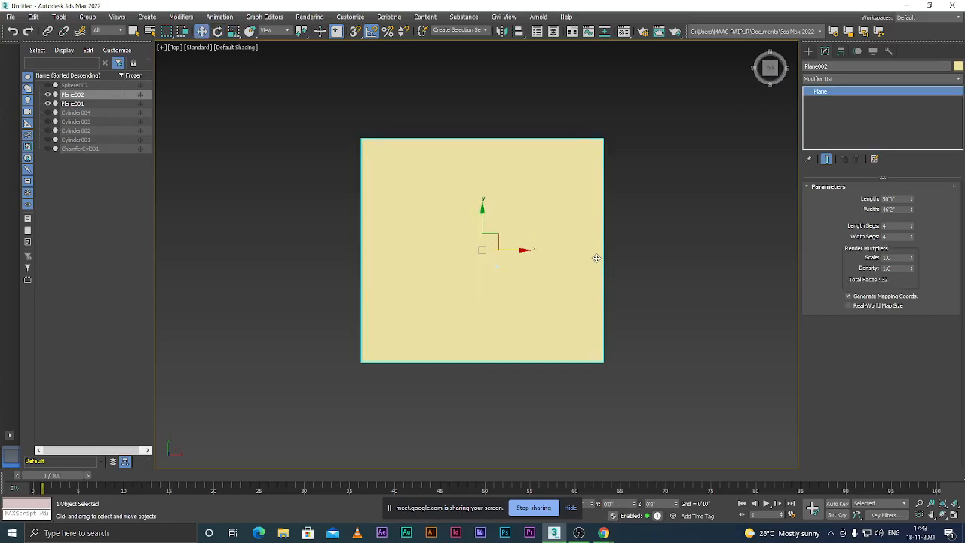
# - Clear the plane selection in the Top view
pyautogui.scroll(-3, 471, 245)
pyautogui.scroll(2, 599, 257)
pyautogui.click(482, 250)
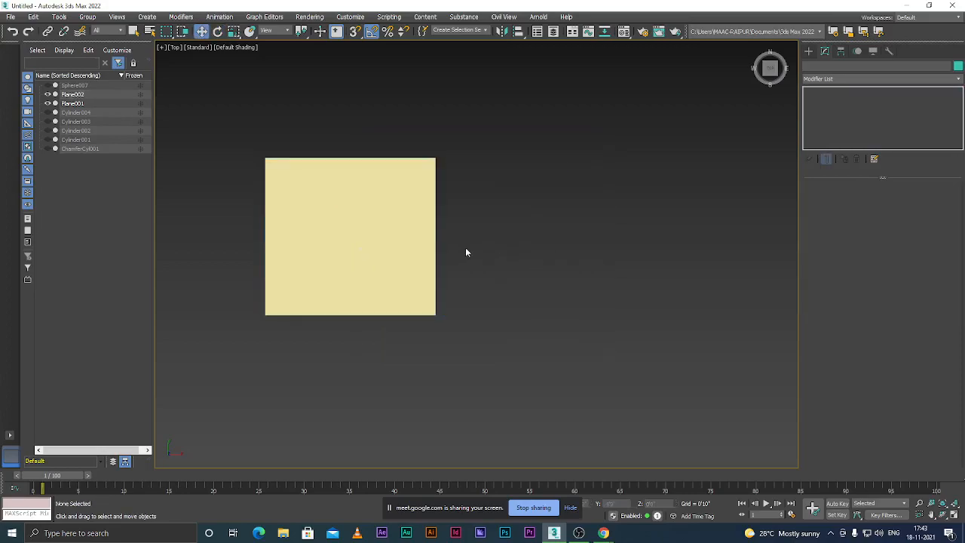
pyautogui.scroll(3, 355, 234)
pyautogui.scroll(-3, 440, 244)
pyautogui.scroll(1, 401, 219)
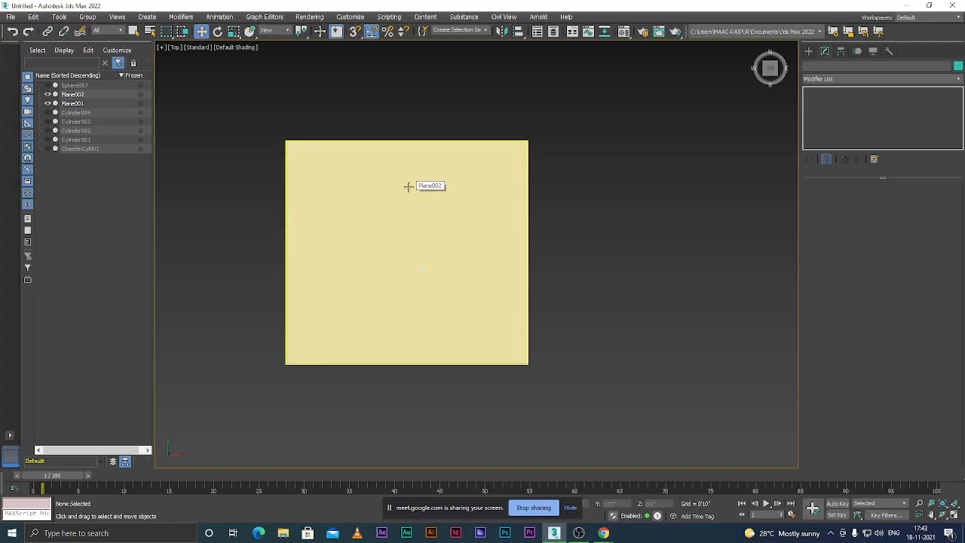
# - Open the Material Editor and look through the first material's basic parameters, special maps and generic maps
pyautogui.press('m')
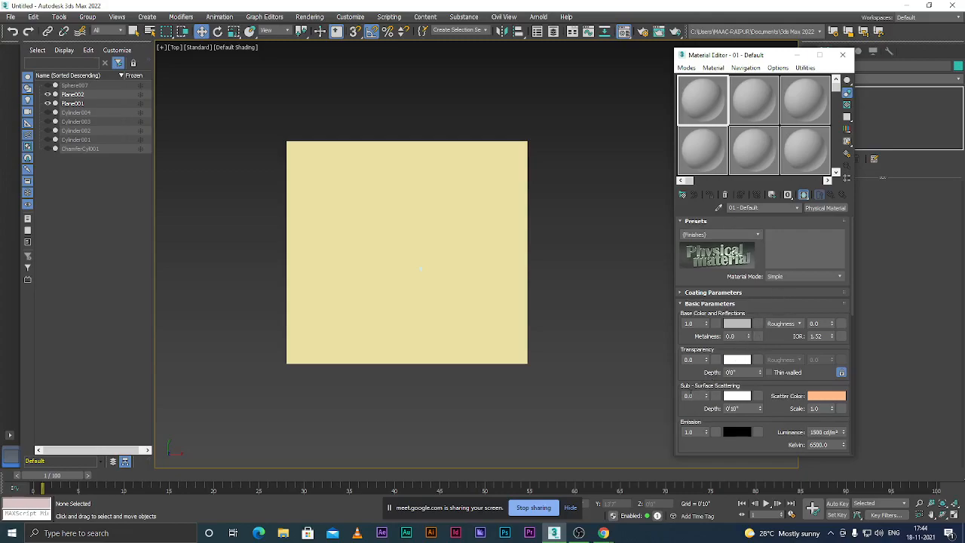
pyautogui.moveTo(684, 418); pyautogui.dragTo(689, 243)
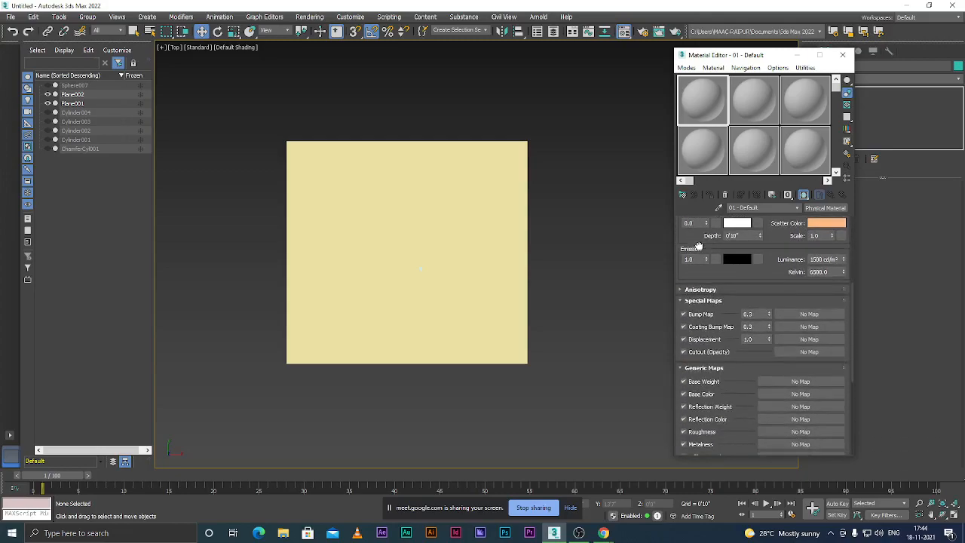
pyautogui.moveTo(730, 304); pyautogui.dragTo(742, 224)
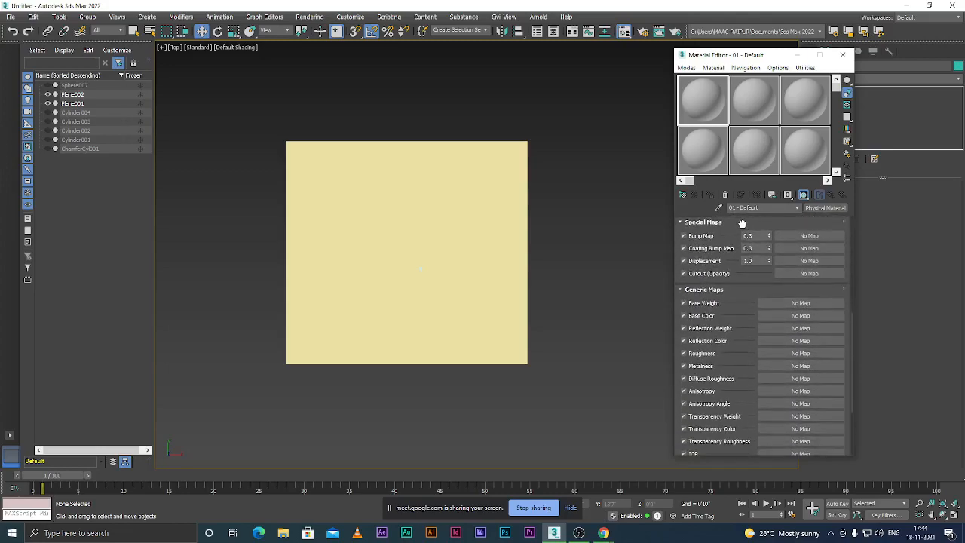
pyautogui.moveTo(733, 284); pyautogui.dragTo(735, 240)
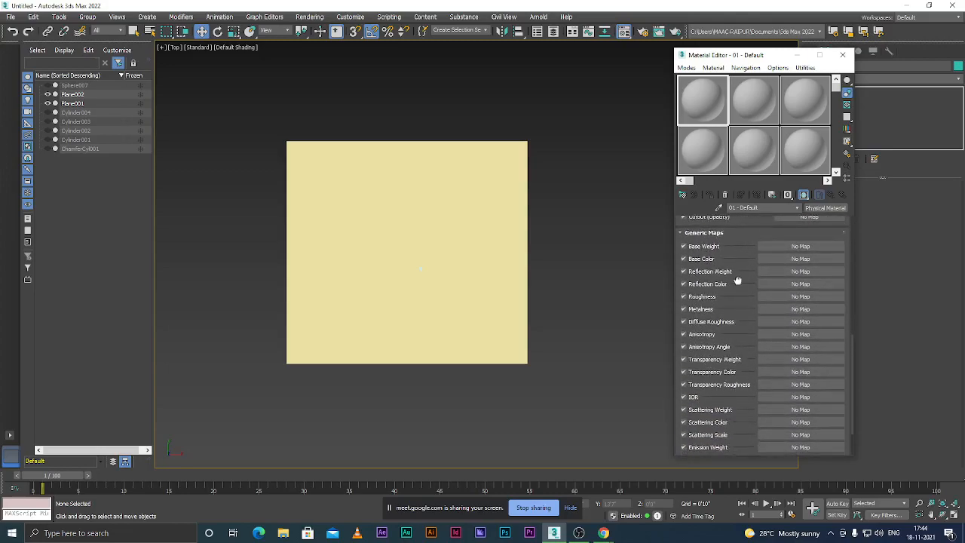
pyautogui.moveTo(735, 312); pyautogui.dragTo(735, 258)
pyautogui.moveTo(728, 224); pyautogui.dragTo(725, 377)
pyautogui.moveTo(733, 275); pyautogui.dragTo(732, 396)
pyautogui.moveTo(693, 332); pyautogui.dragTo(699, 408)
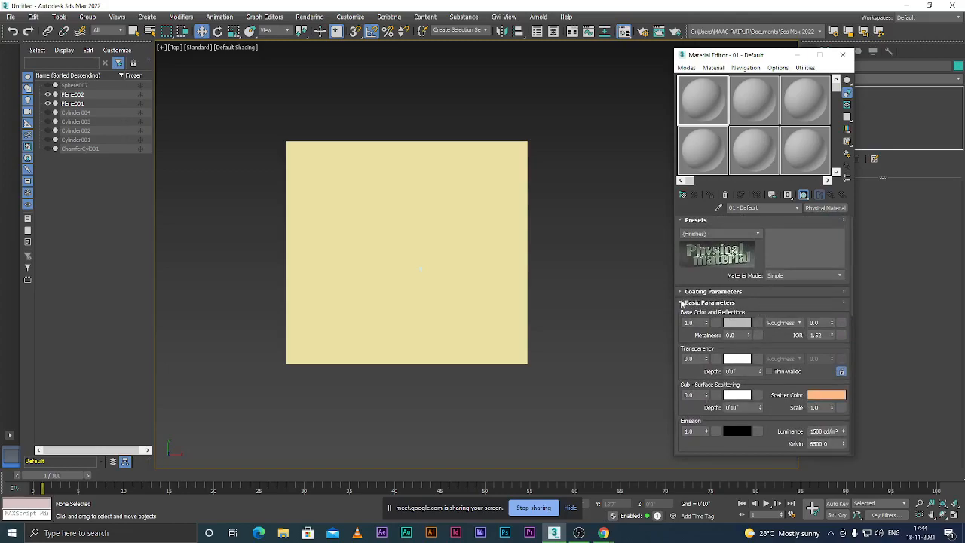
# - Examine the first material's basic parameters, special maps and generic maps, ending at the base color settings
pyautogui.moveTo(713, 334); pyautogui.dragTo(712, 305)
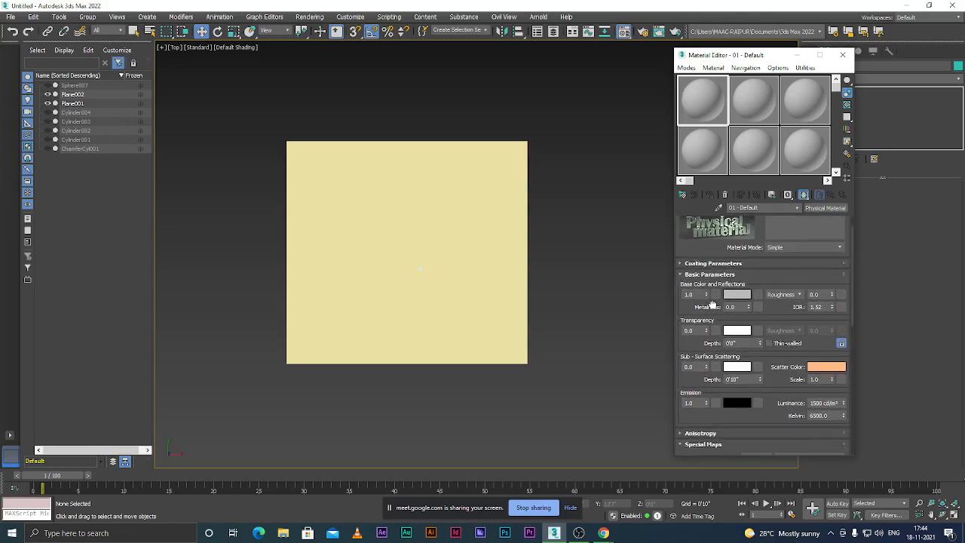
pyautogui.moveTo(705, 385); pyautogui.dragTo(699, 340)
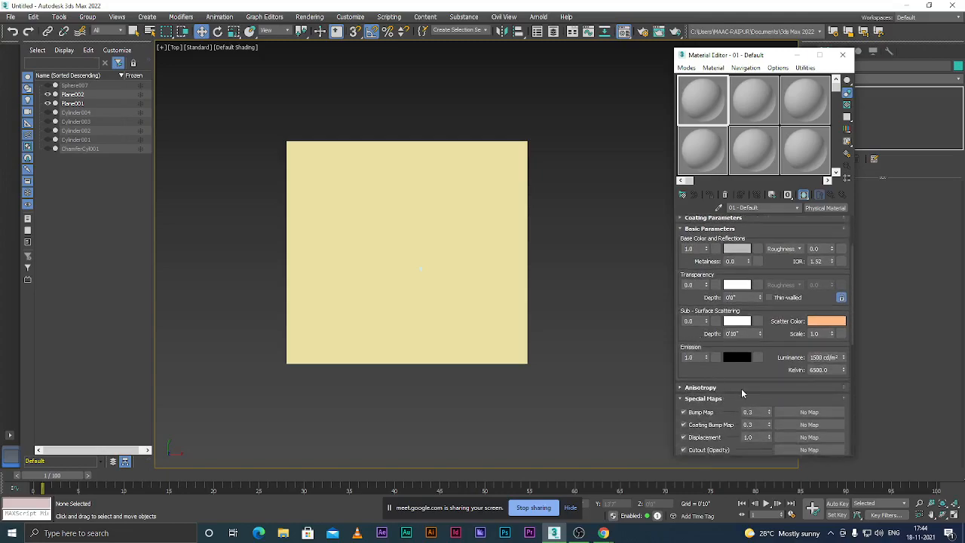
pyautogui.scroll(-3, 730, 402)
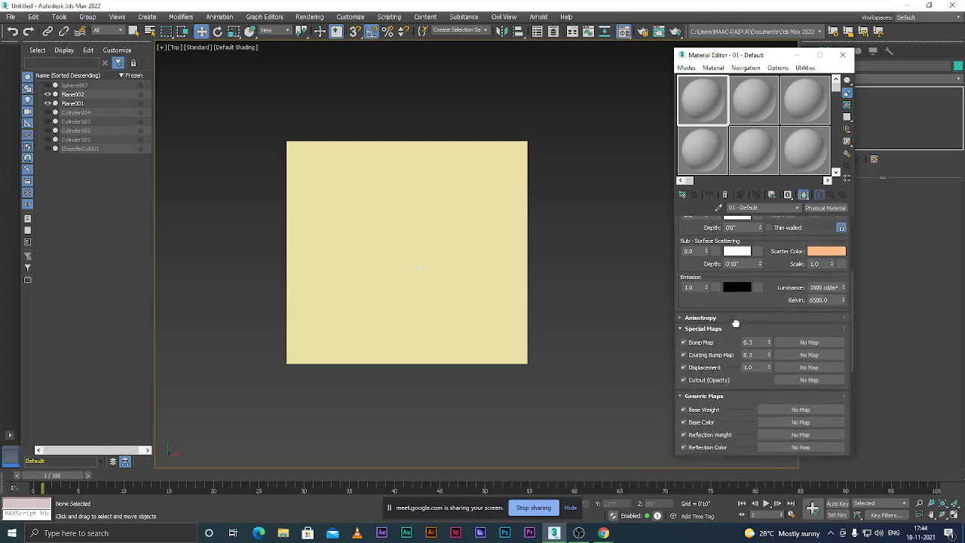
pyautogui.scroll(-2, 733, 381)
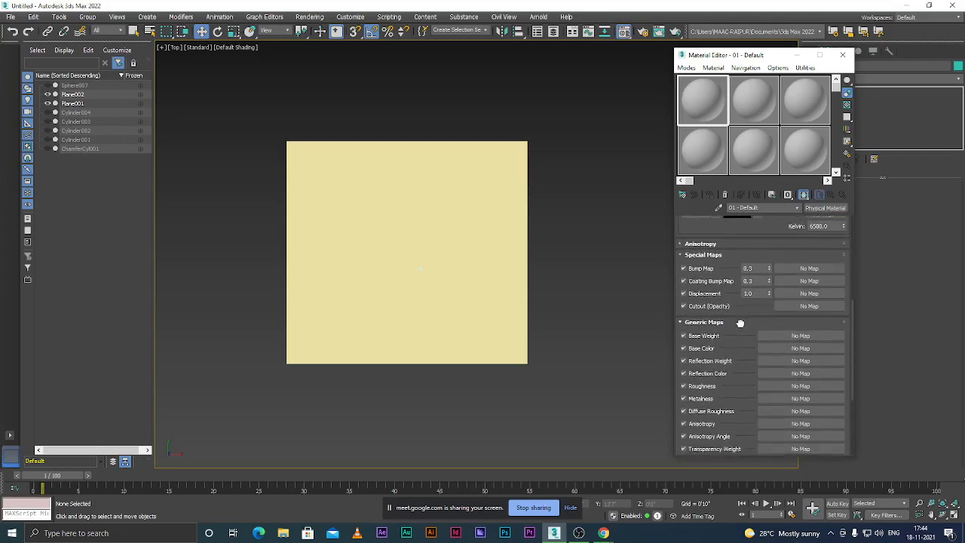
pyautogui.moveTo(727, 402); pyautogui.dragTo(739, 341)
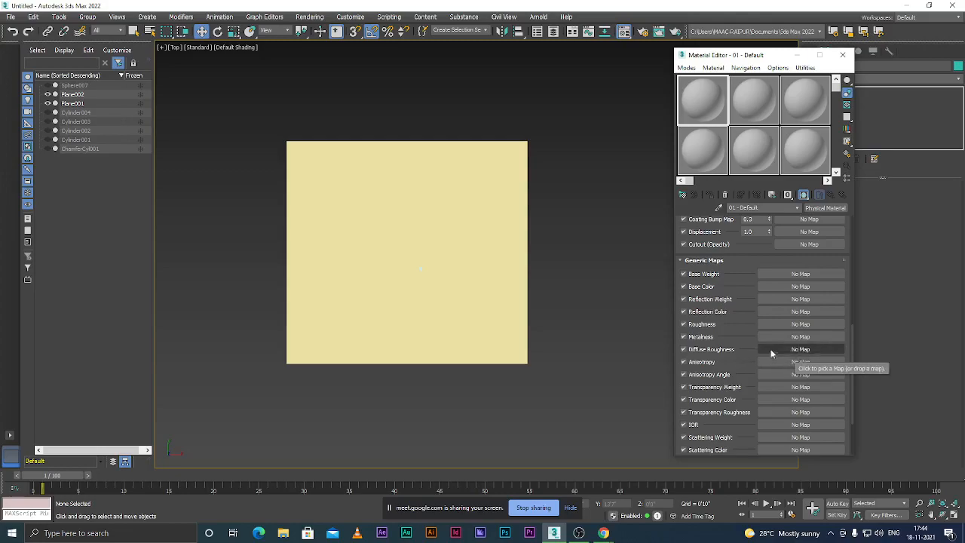
pyautogui.moveTo(737, 274); pyautogui.dragTo(726, 366)
pyautogui.scroll(2, 729, 347)
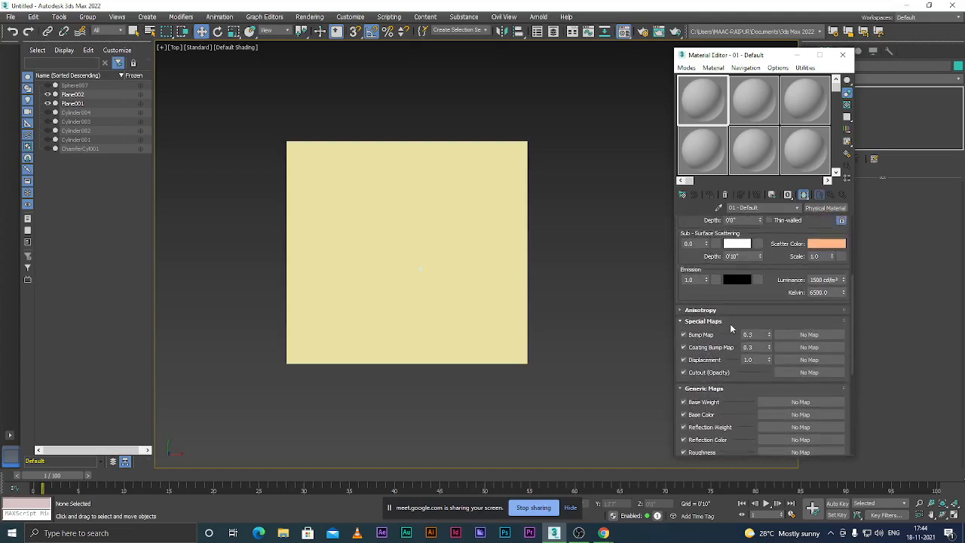
pyautogui.moveTo(731, 327); pyautogui.dragTo(725, 413)
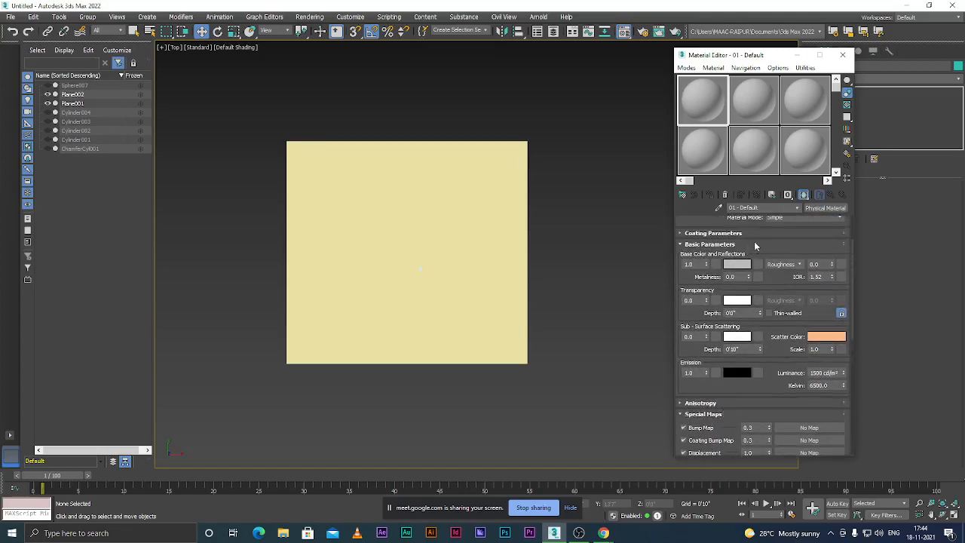
pyautogui.moveTo(757, 244)
pyautogui.mouseDown()
pyautogui.moveTo(754, 315)
pyautogui.moveTo(770, 246)
pyautogui.mouseUp()
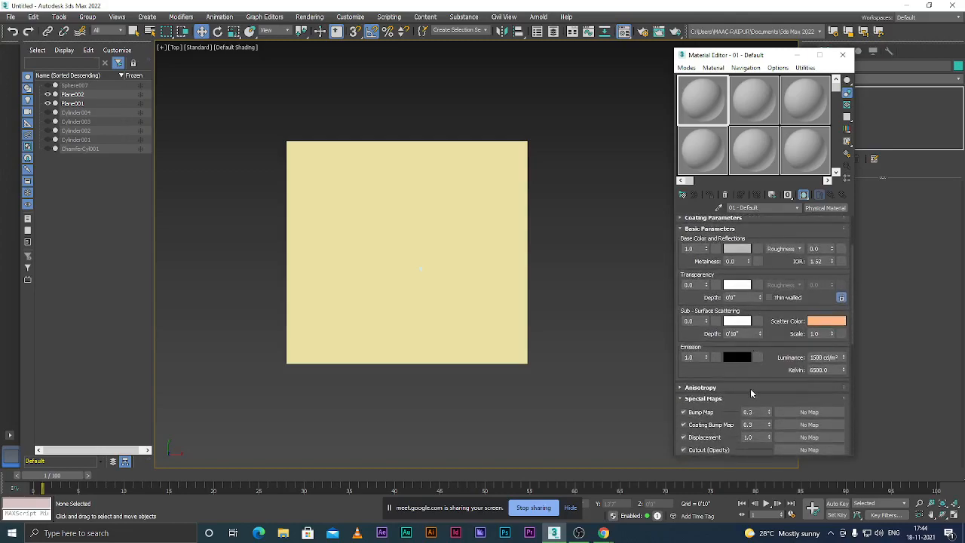
pyautogui.moveTo(747, 398); pyautogui.dragTo(759, 293)
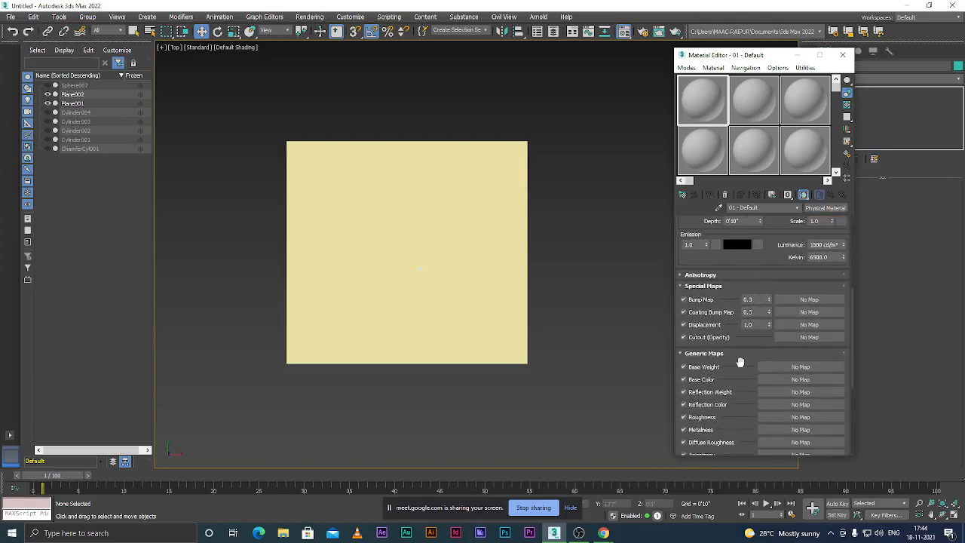
pyautogui.moveTo(741, 355); pyautogui.dragTo(744, 307)
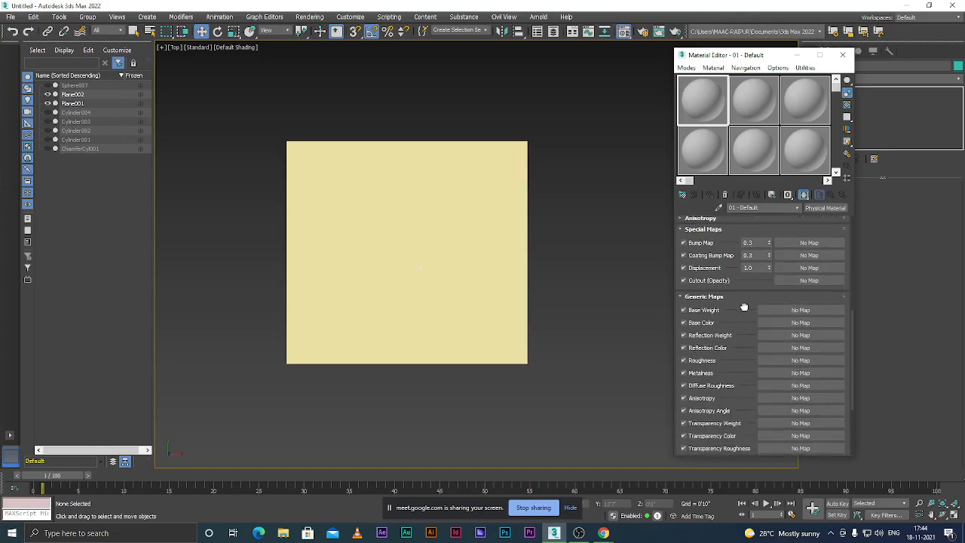
pyautogui.moveTo(734, 371); pyautogui.dragTo(736, 323)
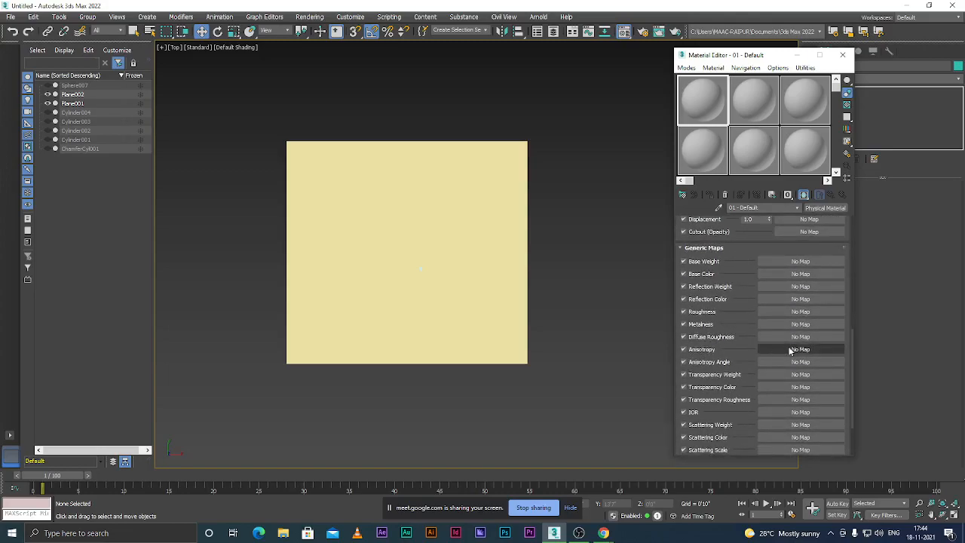
pyautogui.moveTo(741, 369)
pyautogui.mouseDown()
pyautogui.moveTo(744, 287)
pyautogui.moveTo(739, 396)
pyautogui.mouseUp()
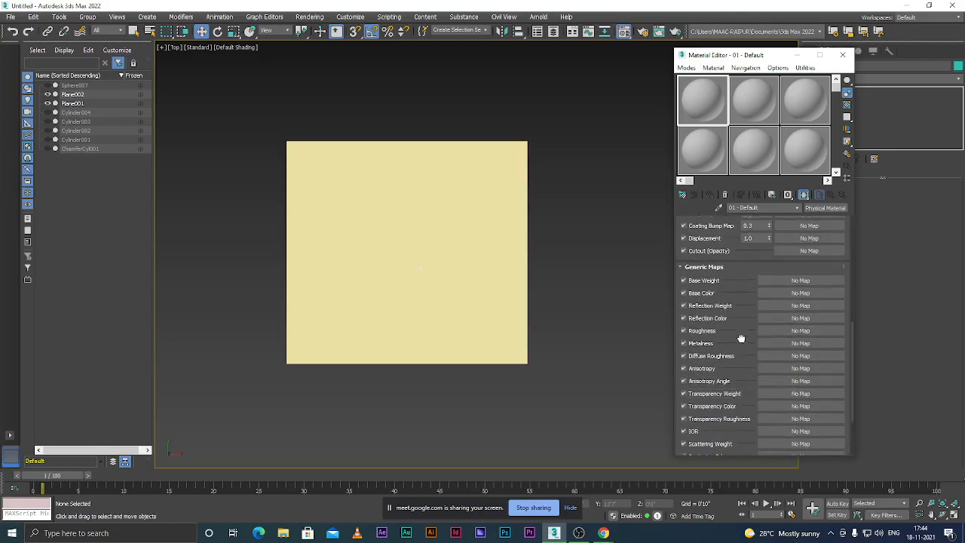
pyautogui.moveTo(738, 334); pyautogui.dragTo(737, 355)
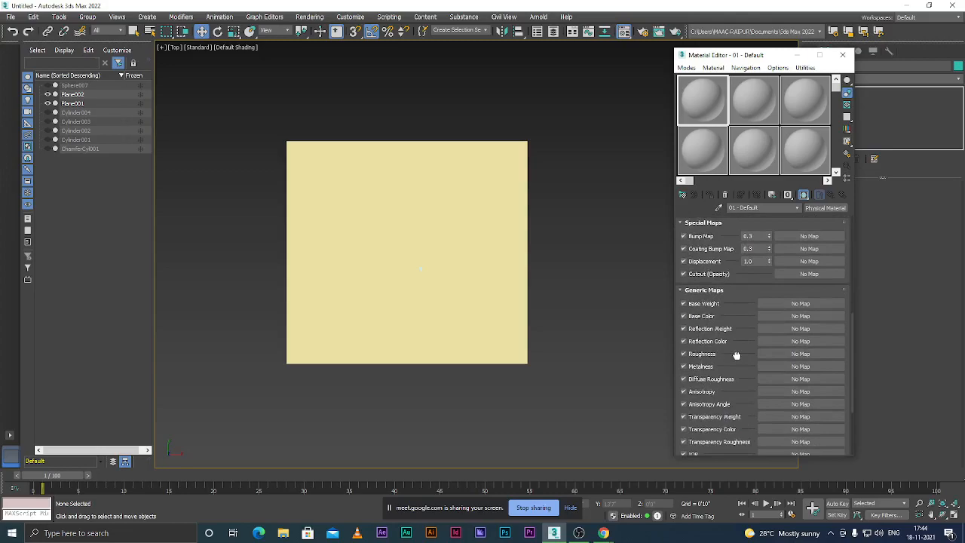
pyautogui.moveTo(737, 355); pyautogui.dragTo(736, 393)
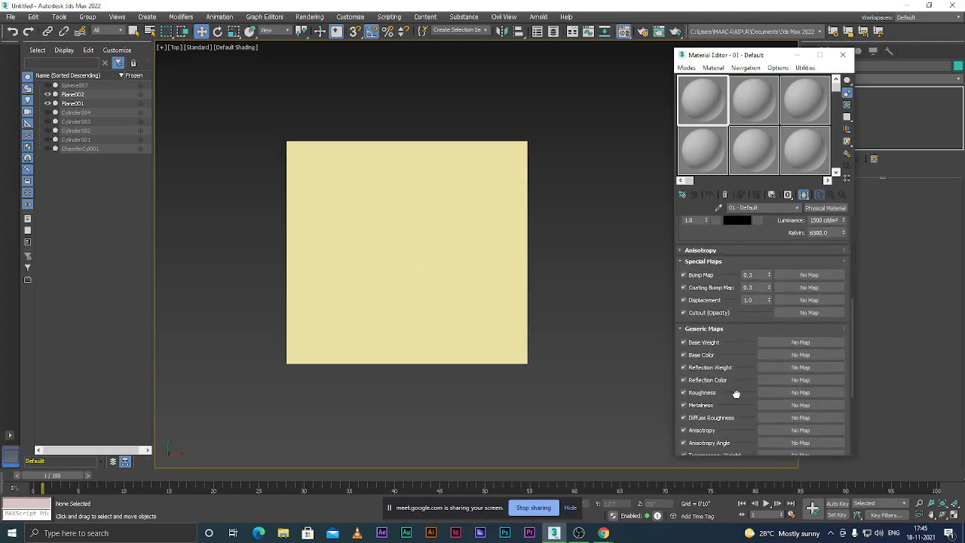
pyautogui.moveTo(731, 269); pyautogui.dragTo(723, 379)
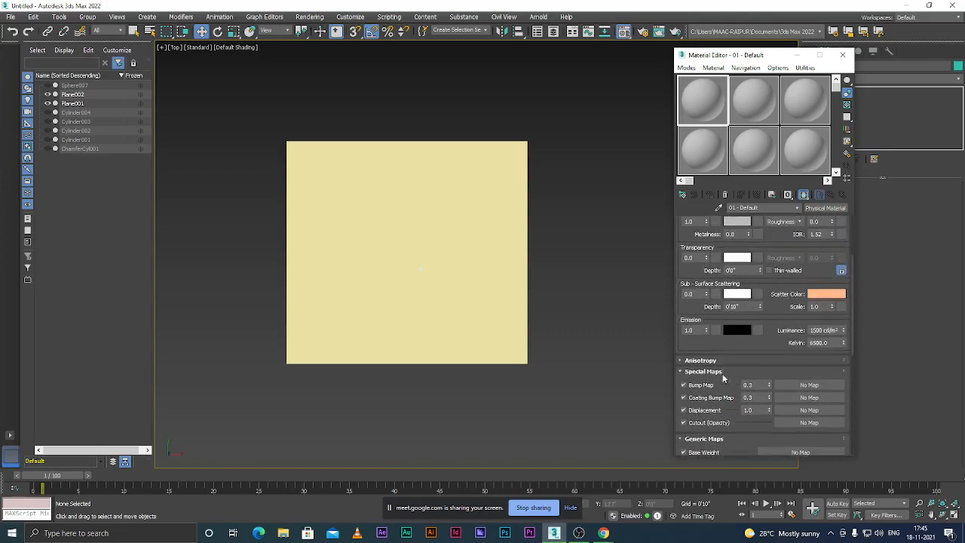
pyautogui.moveTo(699, 269); pyautogui.dragTo(694, 355)
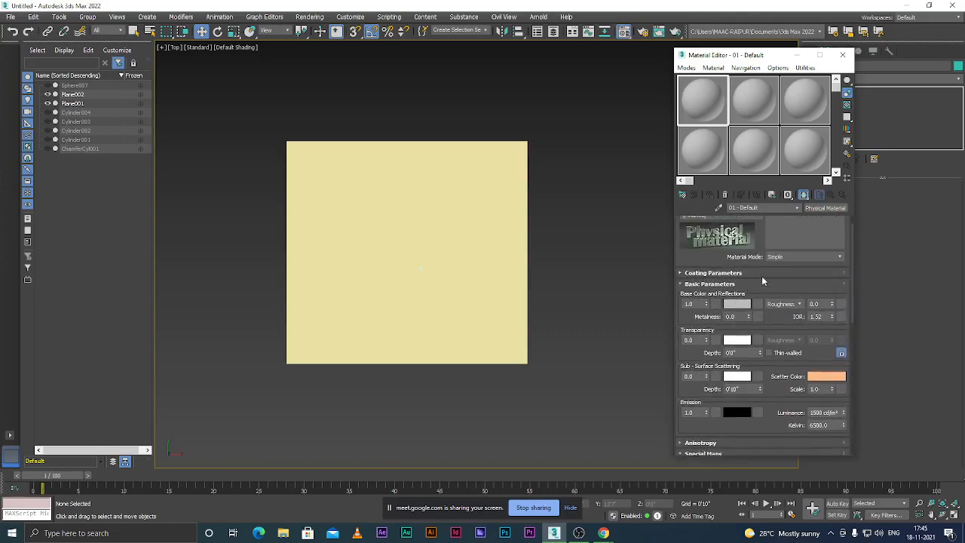
pyautogui.moveTo(759, 289); pyautogui.dragTo(758, 300)
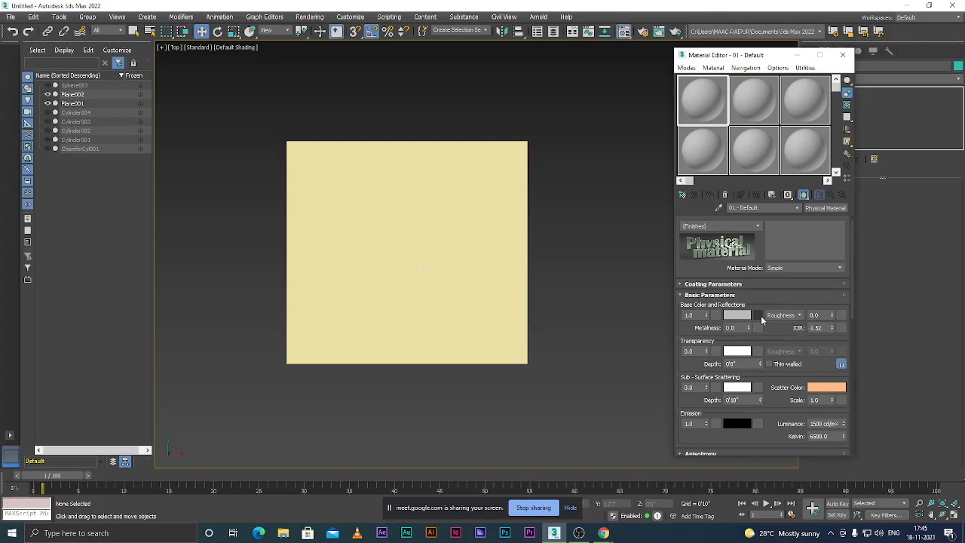
# - Assign a Bitmap map to the material's base color and load the Small-Home-Building-Plans image from the Desktop
pyautogui.click(759, 315)
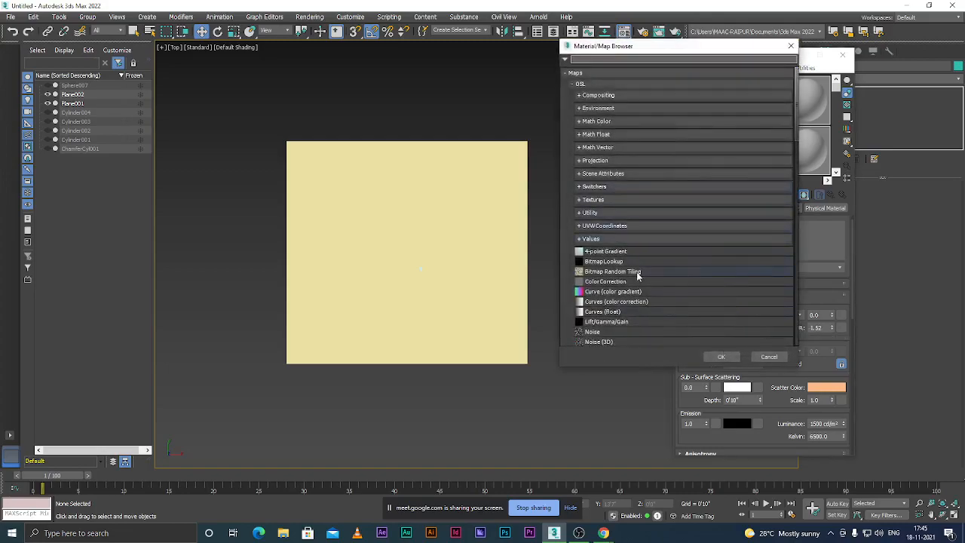
pyautogui.scroll(-2, 643, 302)
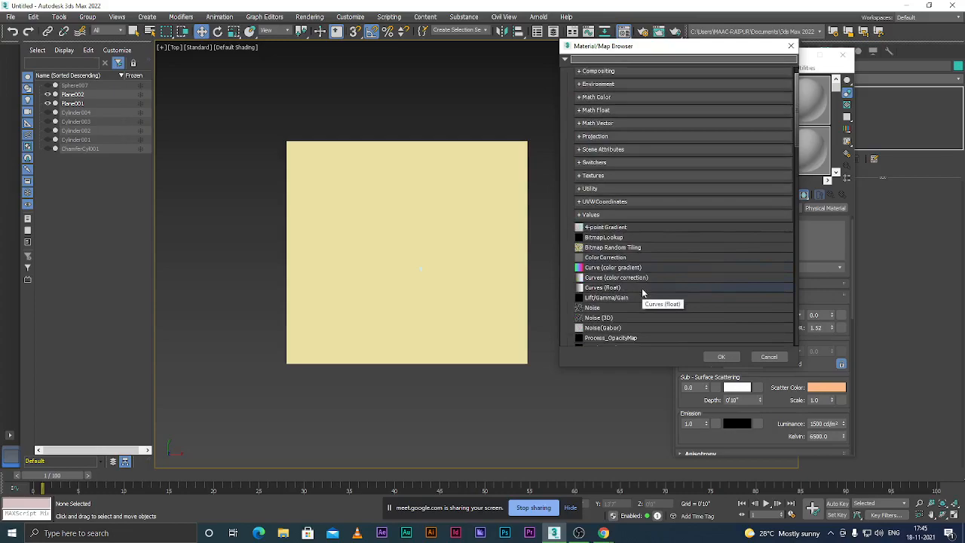
pyautogui.scroll(2, 632, 258)
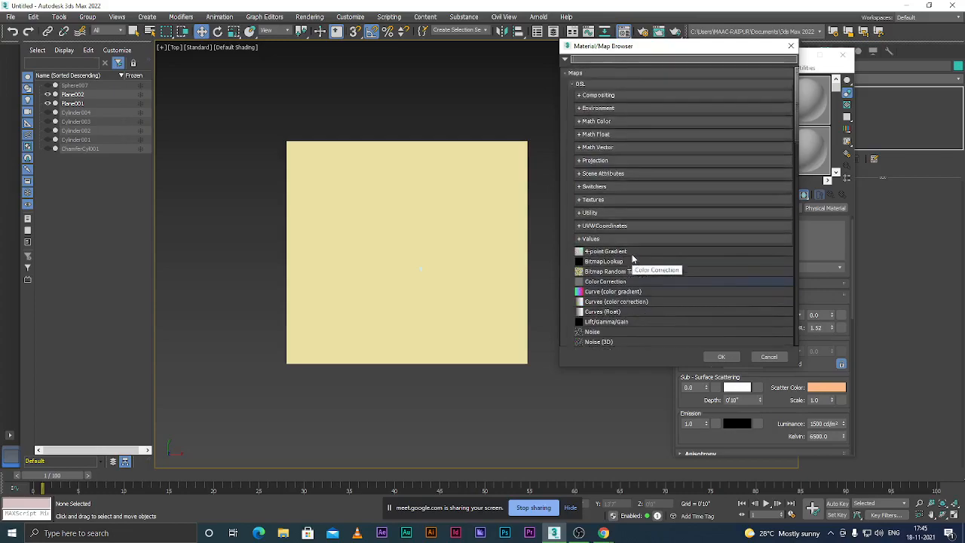
pyautogui.scroll(-4, 632, 258)
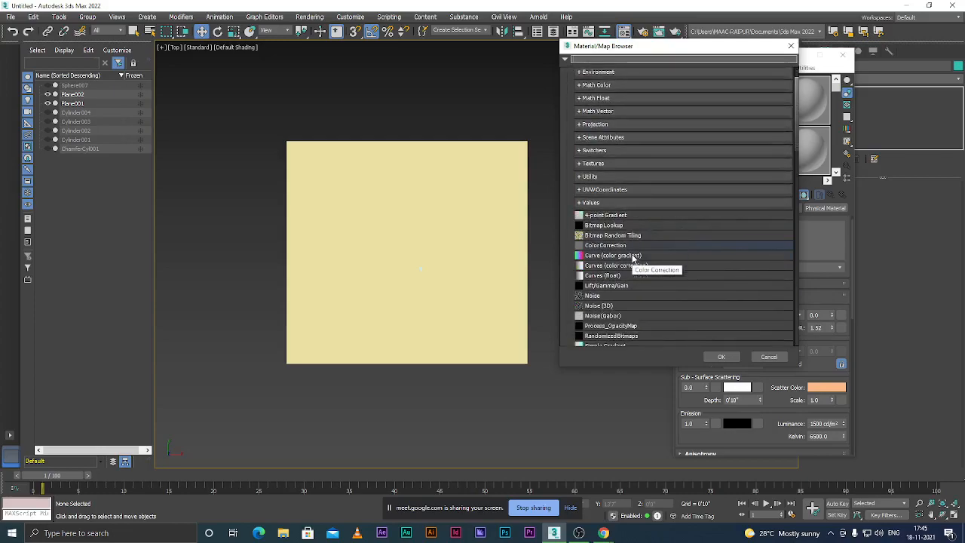
pyautogui.scroll(-2, 631, 258)
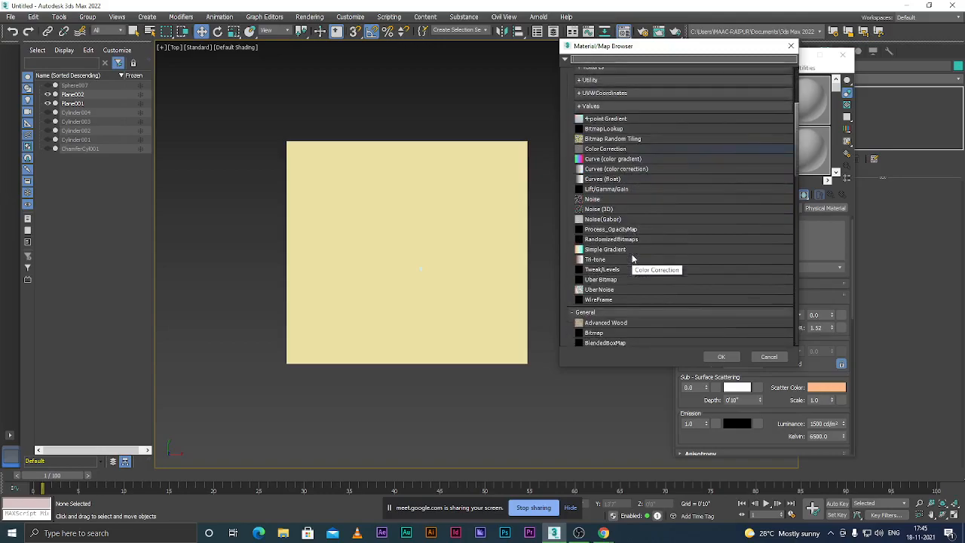
pyautogui.click(629, 334)
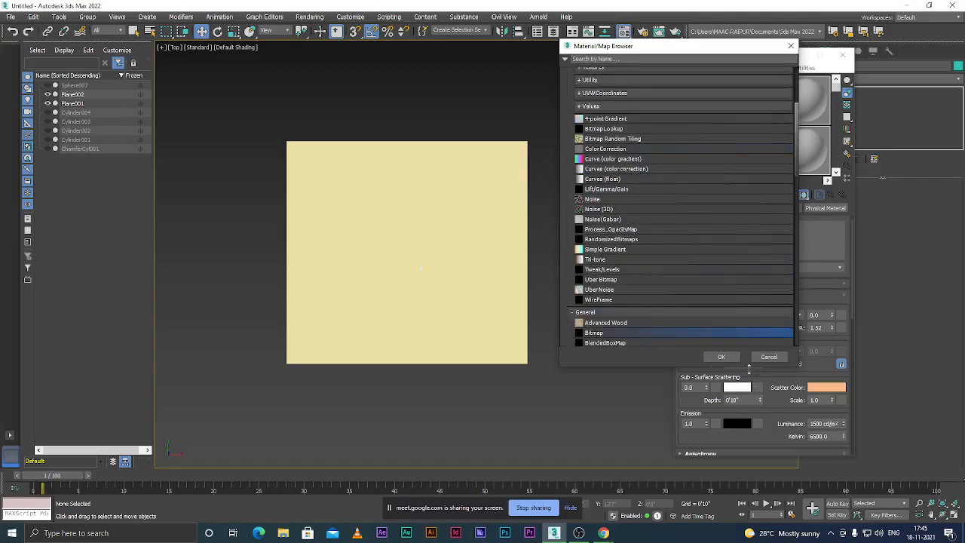
pyautogui.click(725, 357)
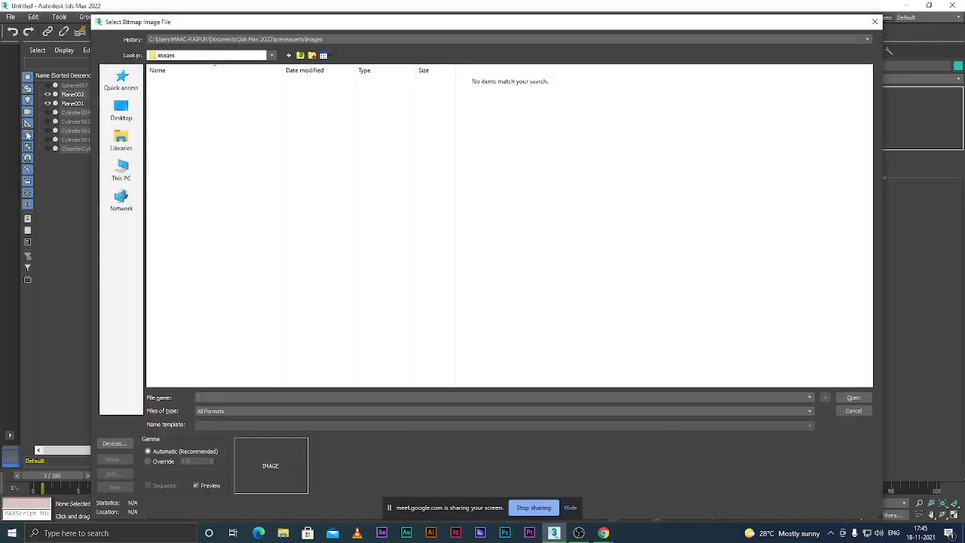
pyautogui.click(121, 111)
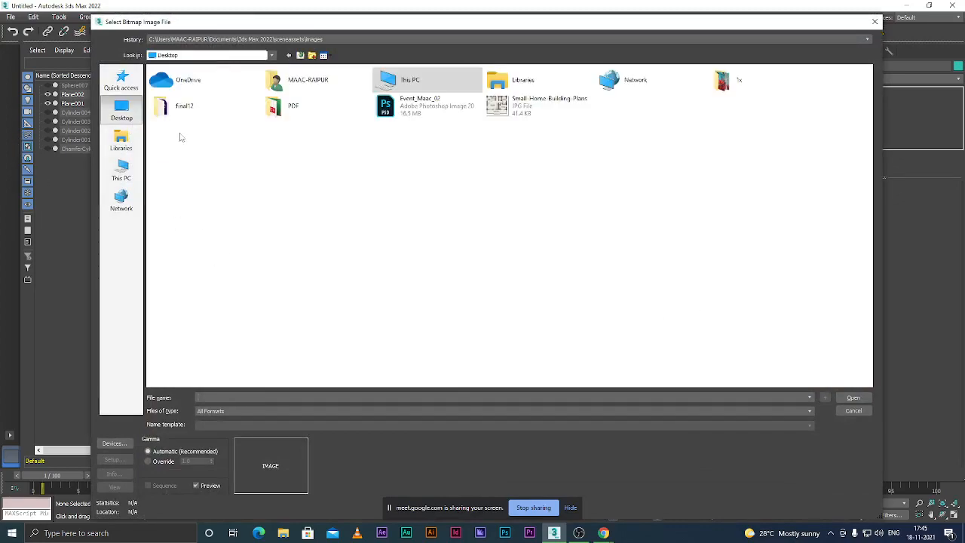
pyautogui.click(520, 103)
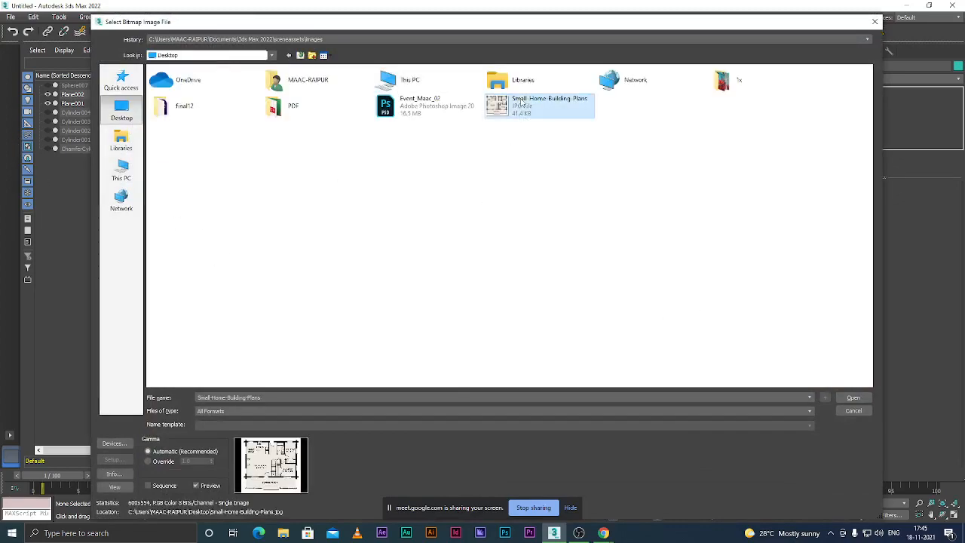
pyautogui.click(853, 397)
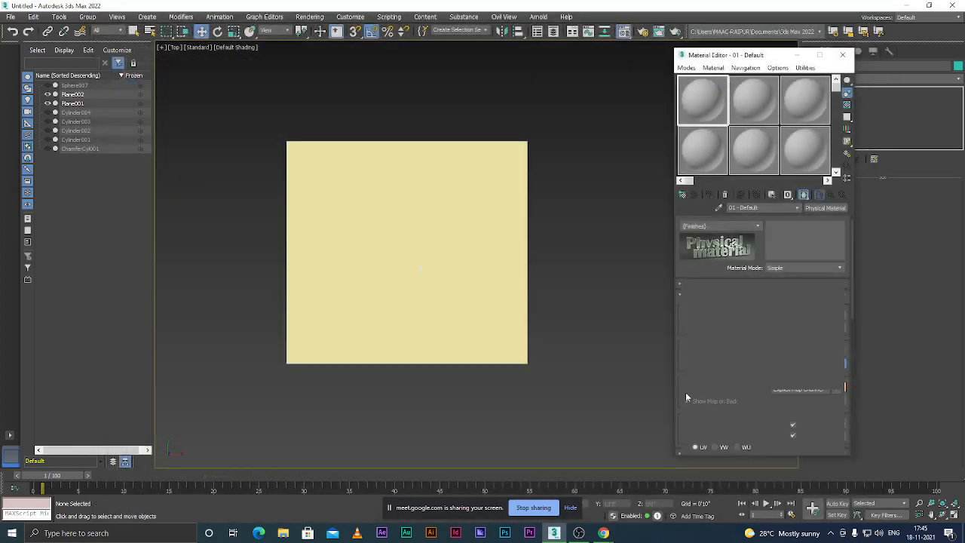
# - Apply the plan material to the large plane with its map shown in the viewport, and close the Material Editor
pyautogui.click(446, 229)
pyautogui.click(803, 196)
pyautogui.click(712, 196)
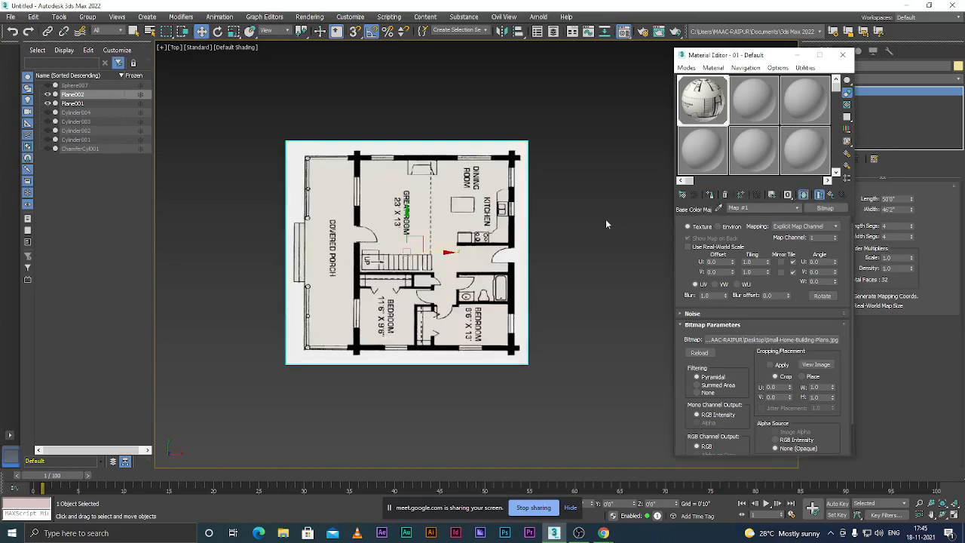
pyautogui.scroll(-3, 441, 229)
pyautogui.scroll(3, 420, 221)
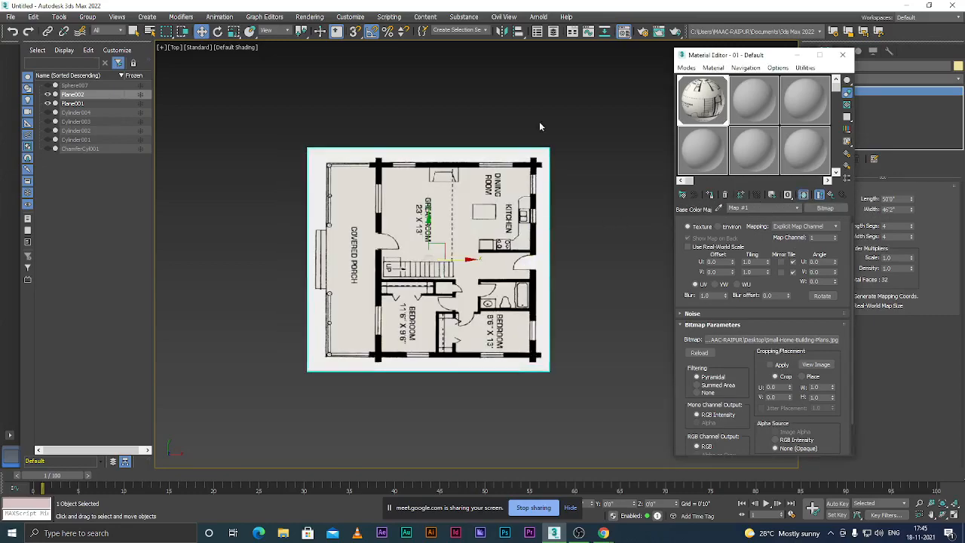
pyautogui.click(842, 55)
pyautogui.scroll(4, 358, 271)
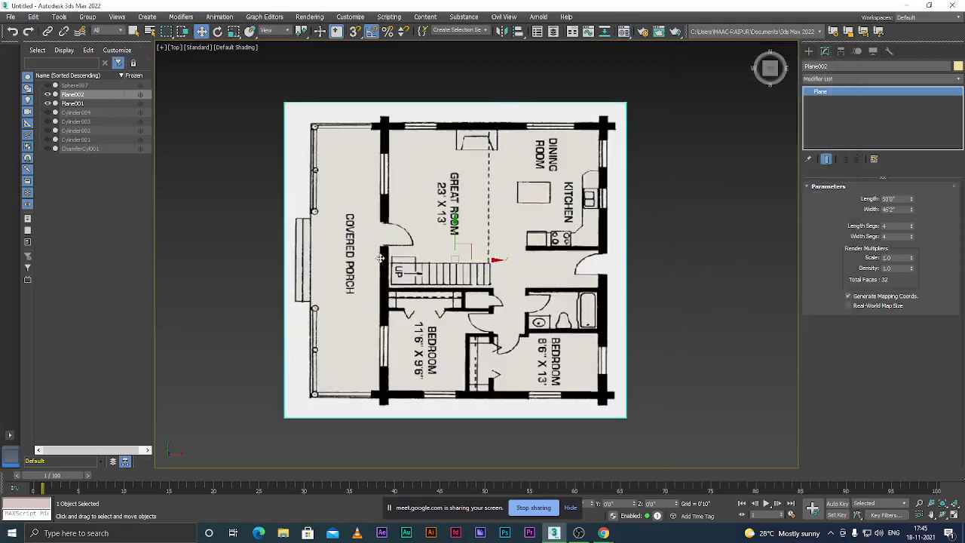
pyautogui.scroll(-6, 451, 261)
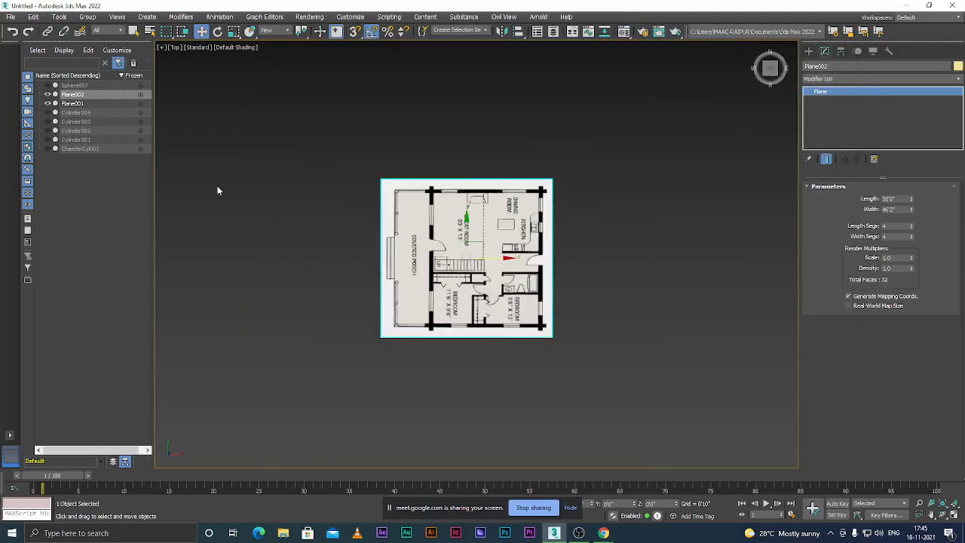
# - Select the small plane Plane001 and rename it "wall"
pyautogui.click(72, 103)
pyautogui.click(834, 67)
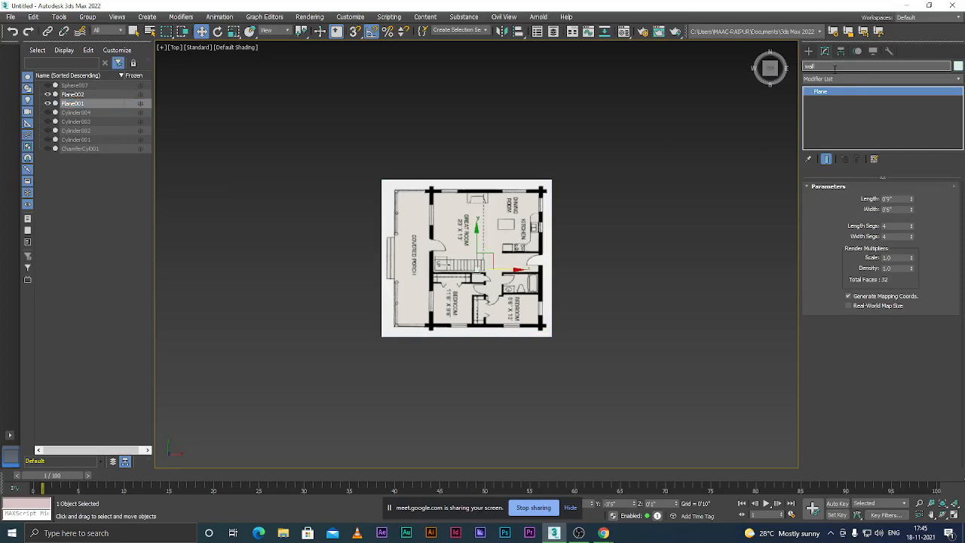
pyautogui.click(626, 256)
# - Select the large textured plane and rename it "plan"
pyautogui.scroll(2, 393, 194)
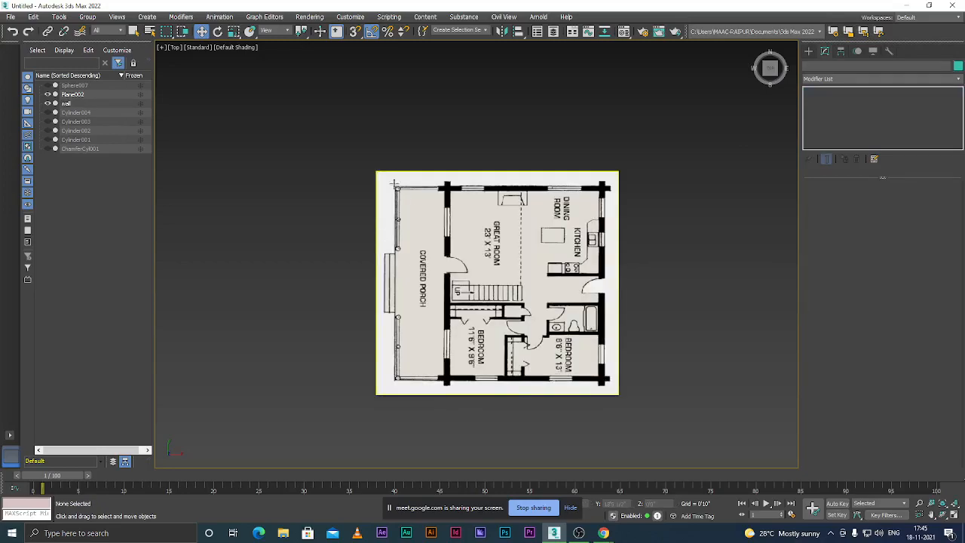
pyautogui.click(394, 184)
pyautogui.click(861, 67)
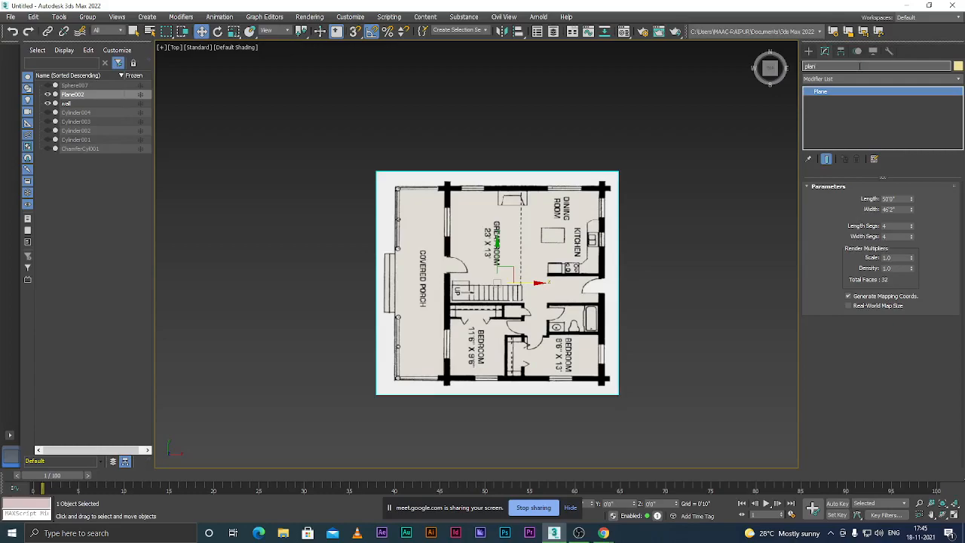
pyautogui.press('Return')
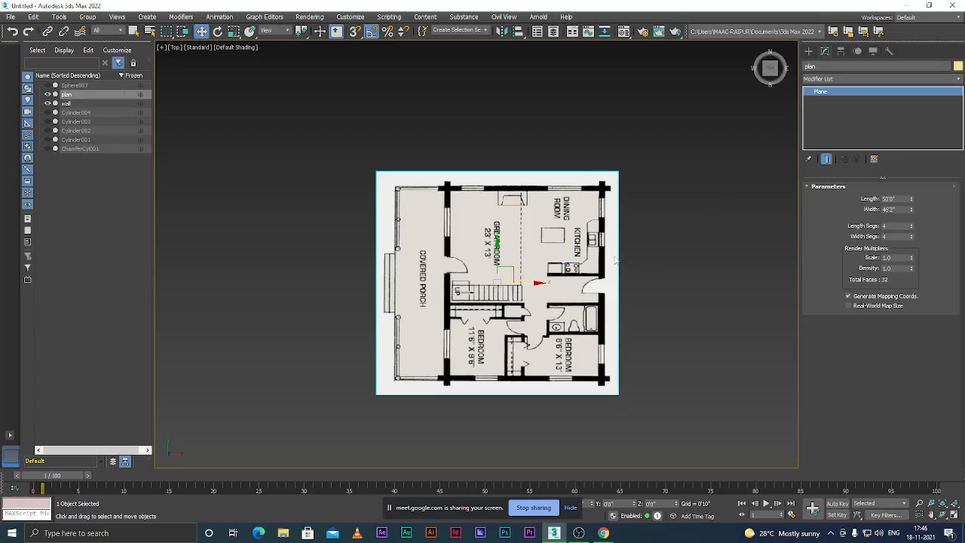
# - Select the wall plane and place it over the thick wall separating the covered porch from the stairs and bedroom
pyautogui.scroll(4, 487, 294)
pyautogui.scroll(-2, 500, 271)
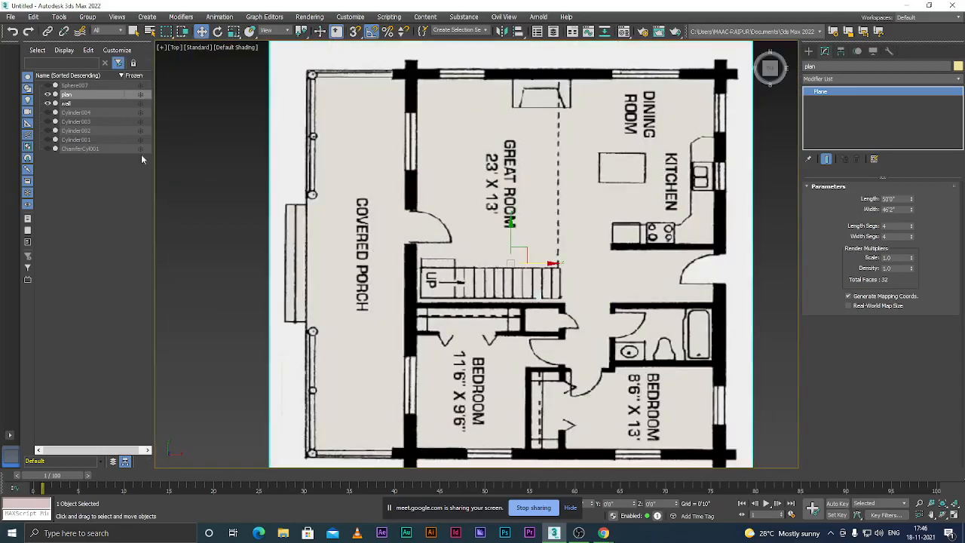
pyautogui.click(75, 103)
pyautogui.scroll(-2, 523, 294)
pyautogui.scroll(2, 498, 283)
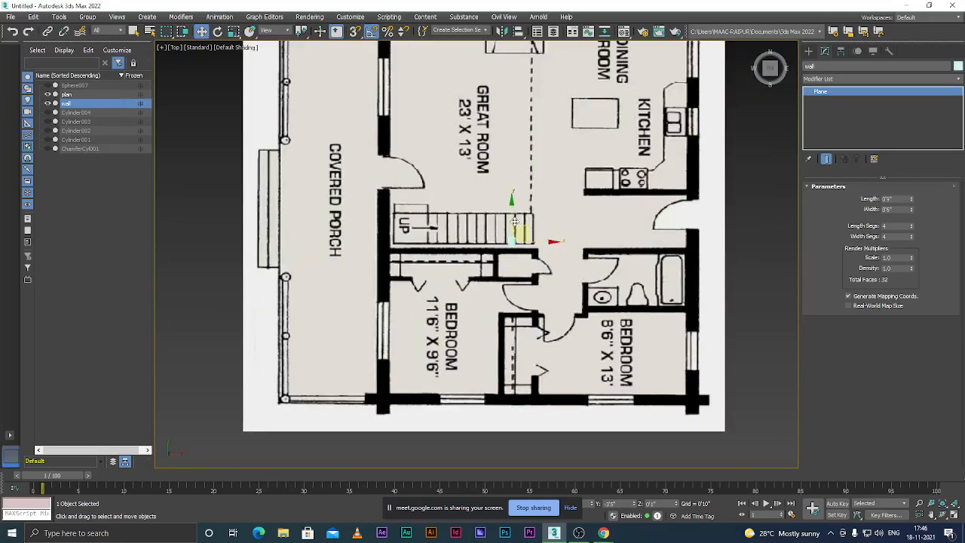
pyautogui.moveTo(534, 265); pyautogui.dragTo(396, 269)
pyautogui.scroll(3, 390, 254)
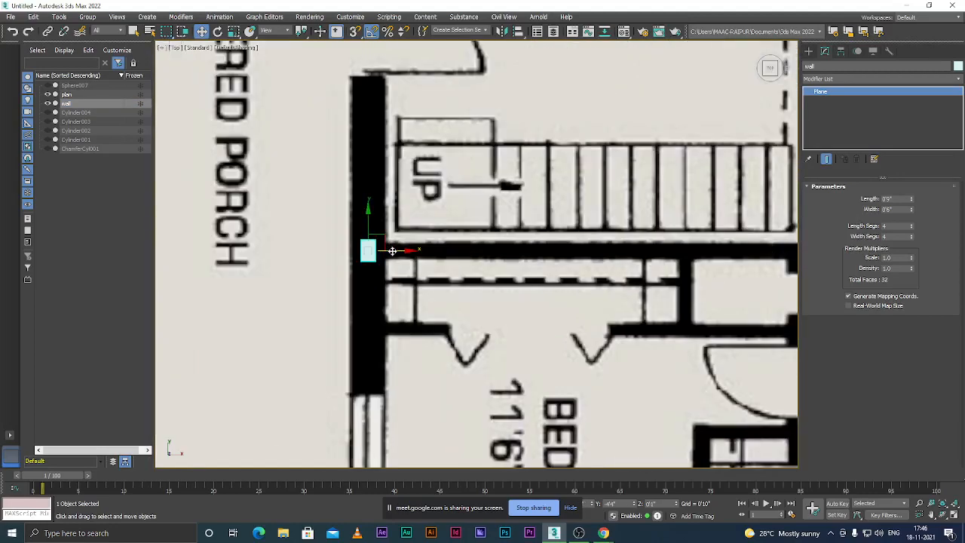
# - Examine the wall plane's width against the thickness of the porch-side wall drawn in the plan
pyautogui.scroll(-2, 364, 217)
pyautogui.scroll(2, 390, 210)
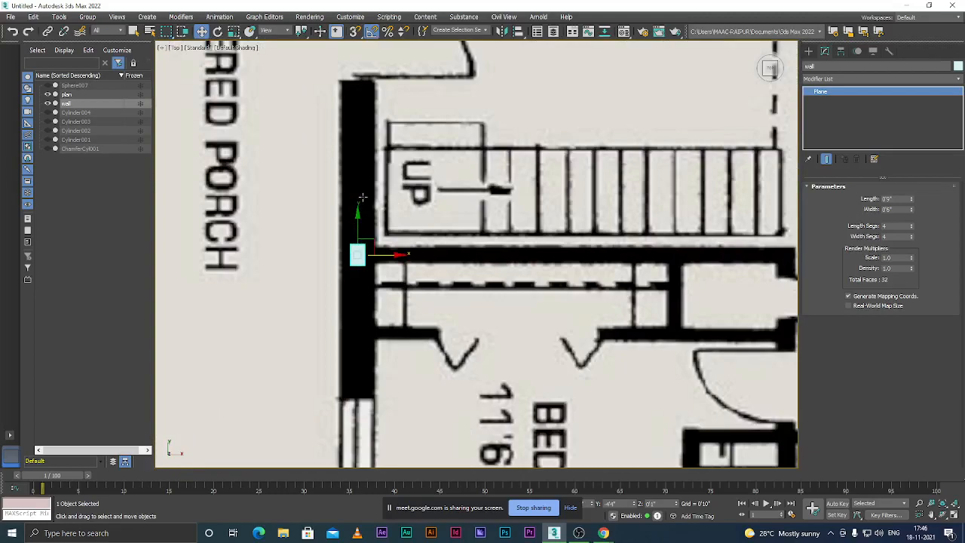
pyautogui.scroll(-2, 376, 204)
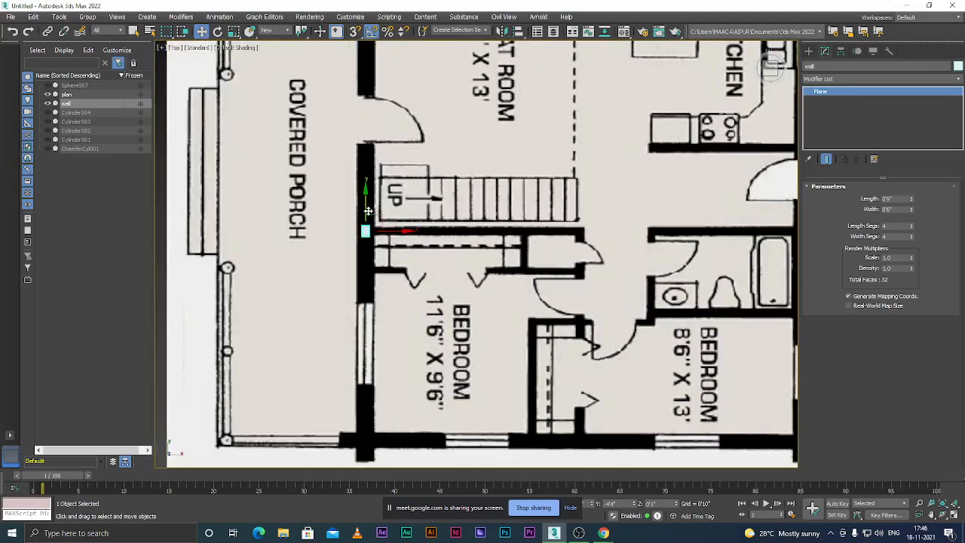
pyautogui.scroll(1, 376, 205)
pyautogui.scroll(1, 369, 235)
pyautogui.scroll(-2, 363, 241)
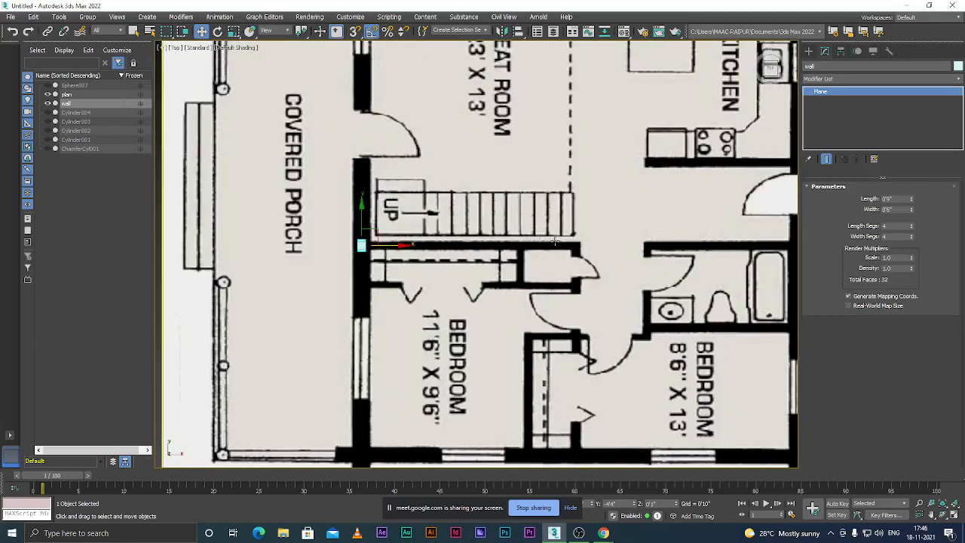
pyautogui.scroll(-5, 543, 246)
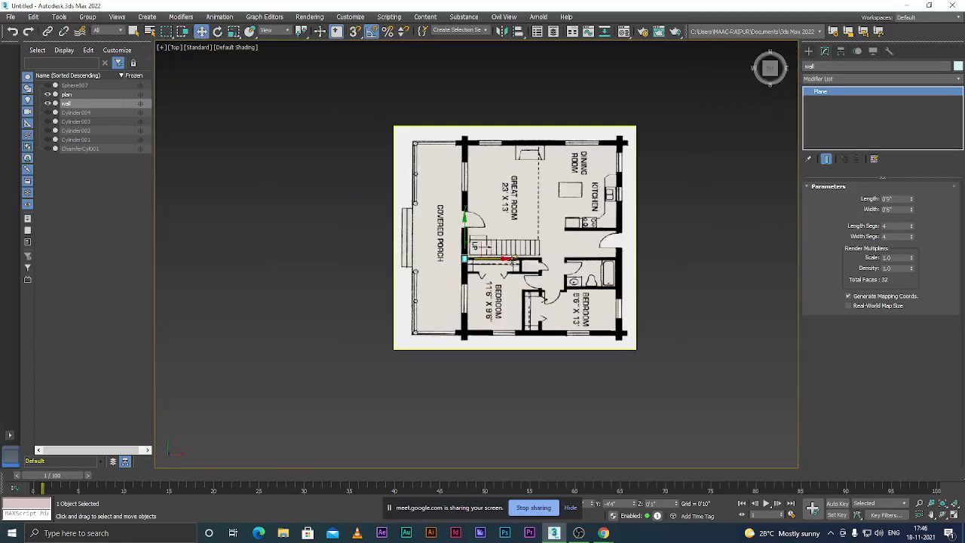
pyautogui.scroll(4, 462, 265)
pyautogui.scroll(-1, 462, 265)
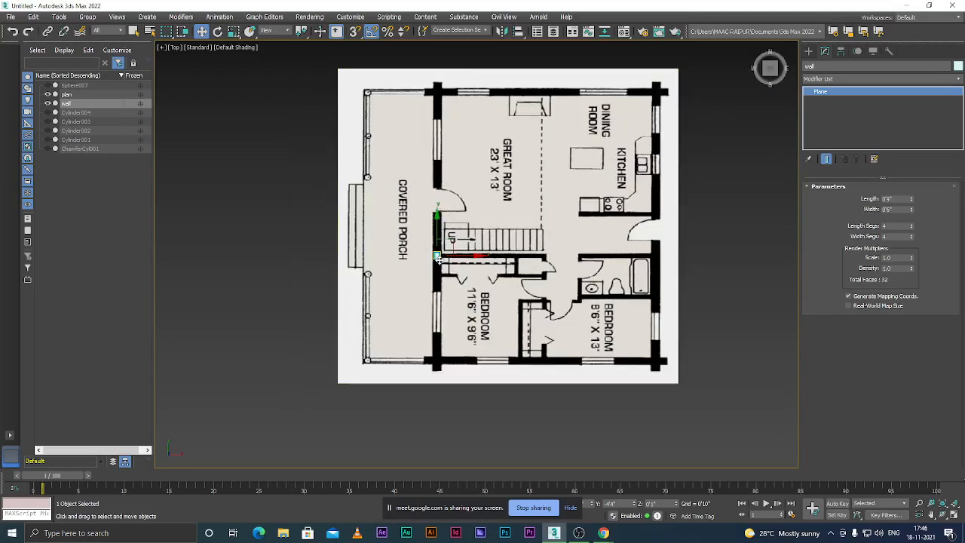
pyautogui.scroll(6, 437, 255)
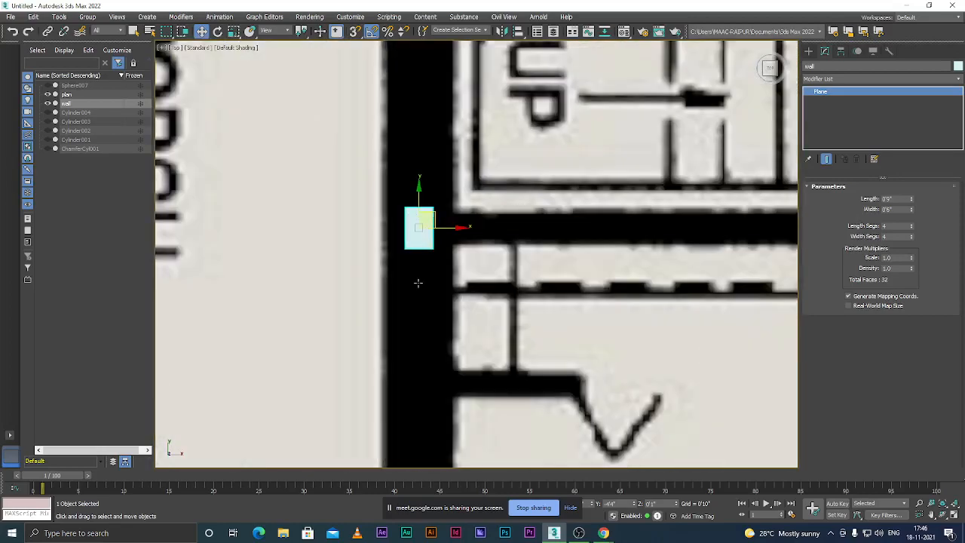
pyautogui.scroll(-6, 412, 262)
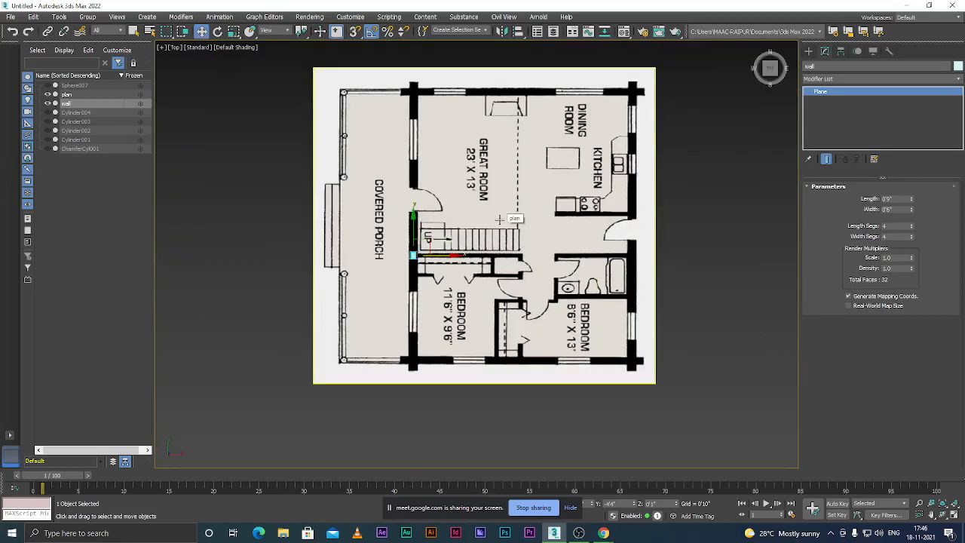
# - Rotate the plan plane a quarter turn counterclockwise so its room labels read upright, then clear the selection
pyautogui.click(499, 219)
pyautogui.press('e')
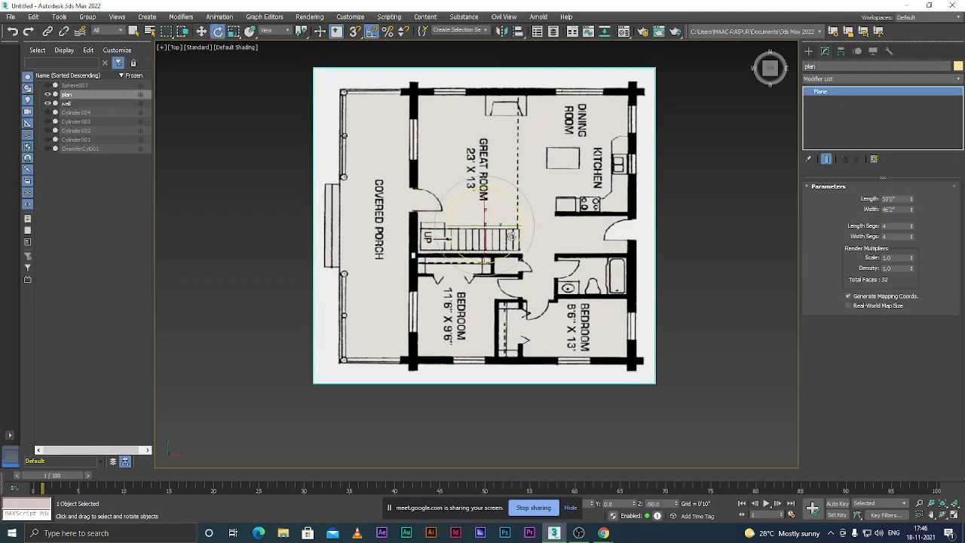
pyautogui.moveTo(513, 243)
pyautogui.mouseDown()
pyautogui.moveTo(521, 248)
pyautogui.moveTo(515, 239)
pyautogui.mouseUp()
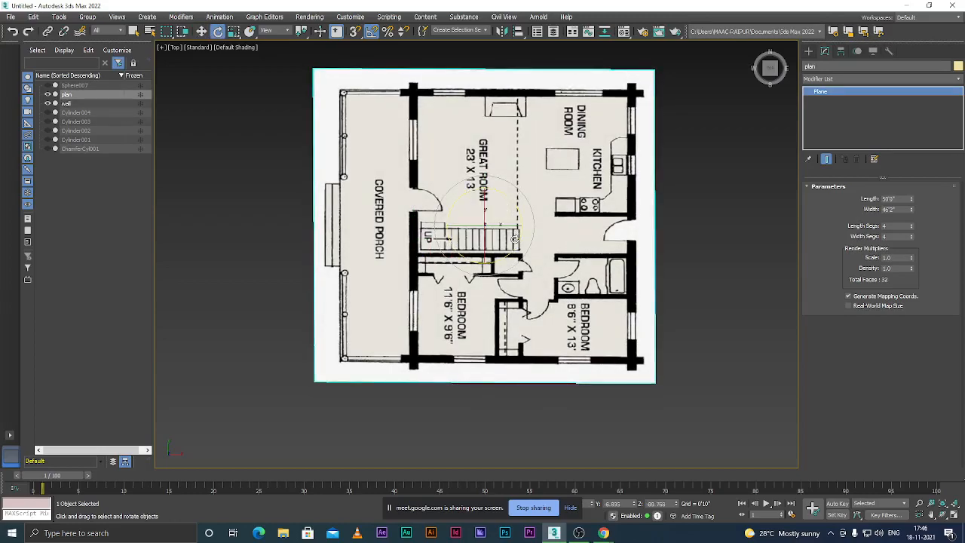
pyautogui.hotkey('ctrl', 'z')
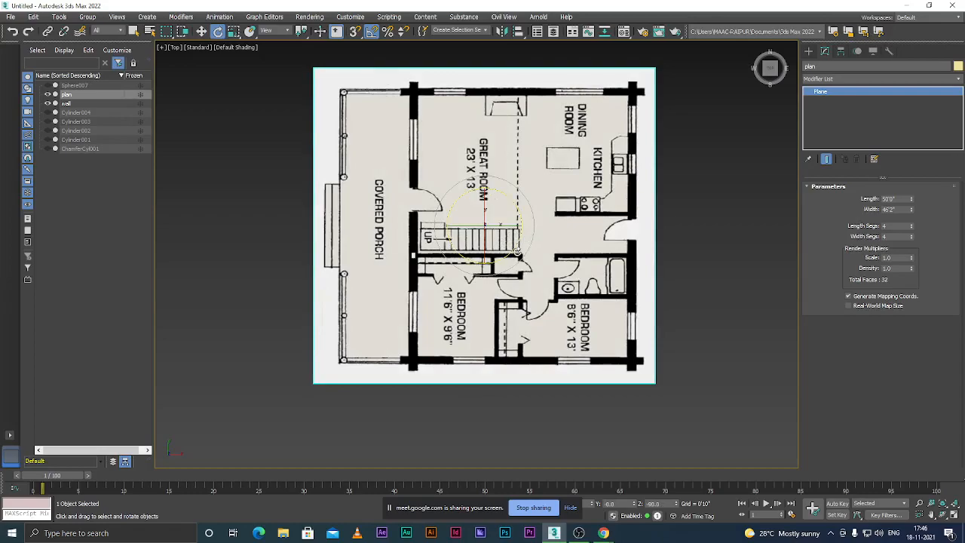
pyautogui.moveTo(517, 246); pyautogui.dragTo(519, 241)
pyautogui.click(678, 274)
# - Select the wall plane and change its object color to dark red
pyautogui.scroll(4, 407, 268)
pyautogui.scroll(2, 409, 266)
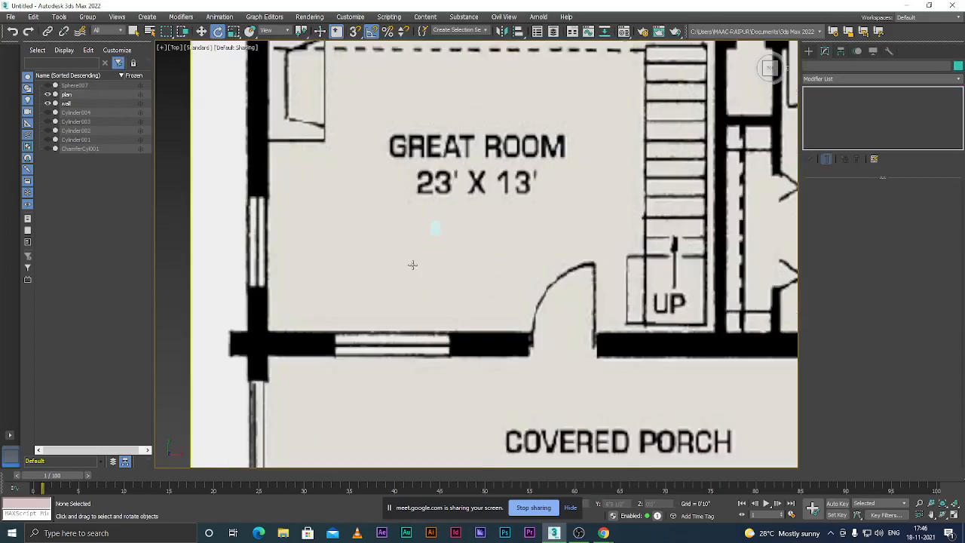
pyautogui.click(435, 227)
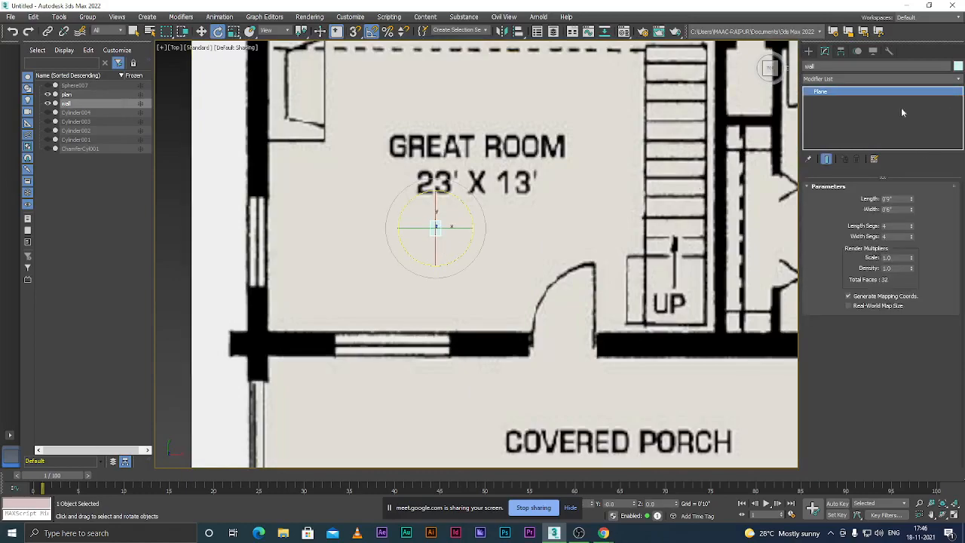
pyautogui.click(959, 66)
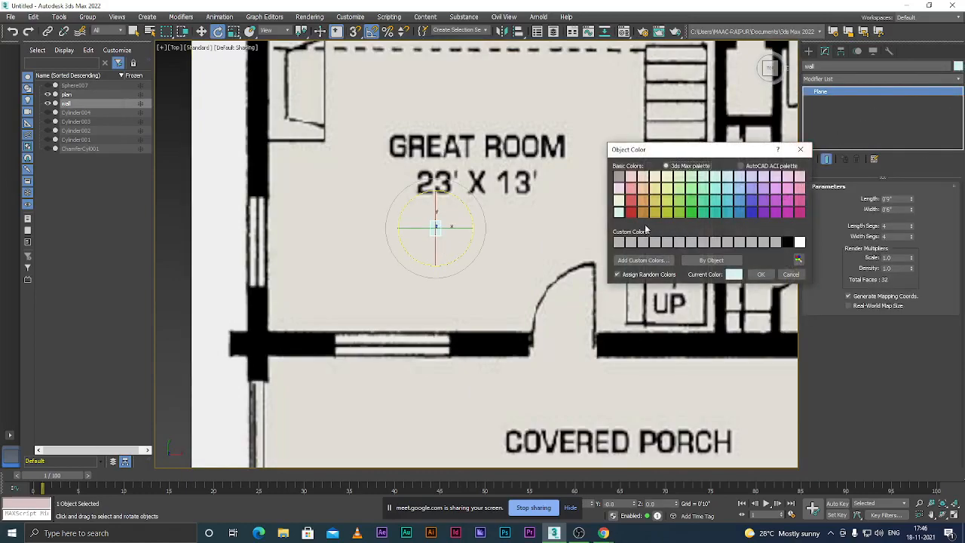
pyautogui.click(632, 214)
pyautogui.click(761, 274)
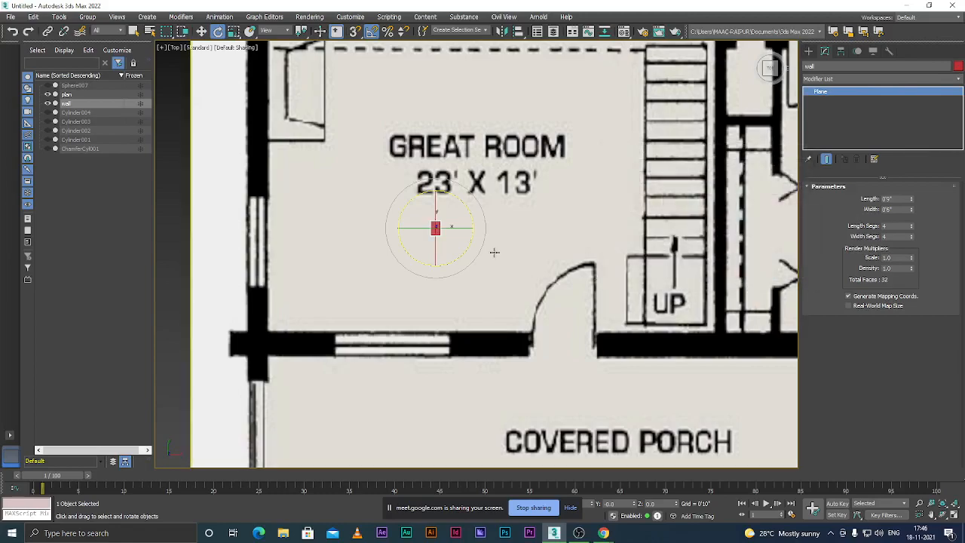
# - Move the wall plane onto the great room's front wall, between the window and the entrance door
pyautogui.press('w')
pyautogui.moveTo(436, 226); pyautogui.dragTo(436, 346)
pyautogui.scroll(-3, 455, 285)
pyautogui.scroll(3, 445, 309)
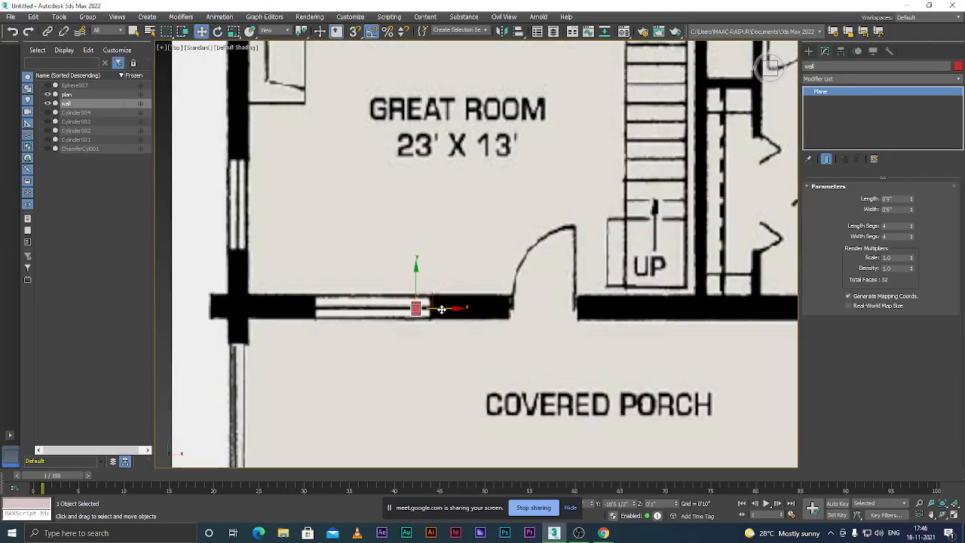
pyautogui.moveTo(445, 310); pyautogui.dragTo(488, 312)
pyautogui.scroll(4, 463, 313)
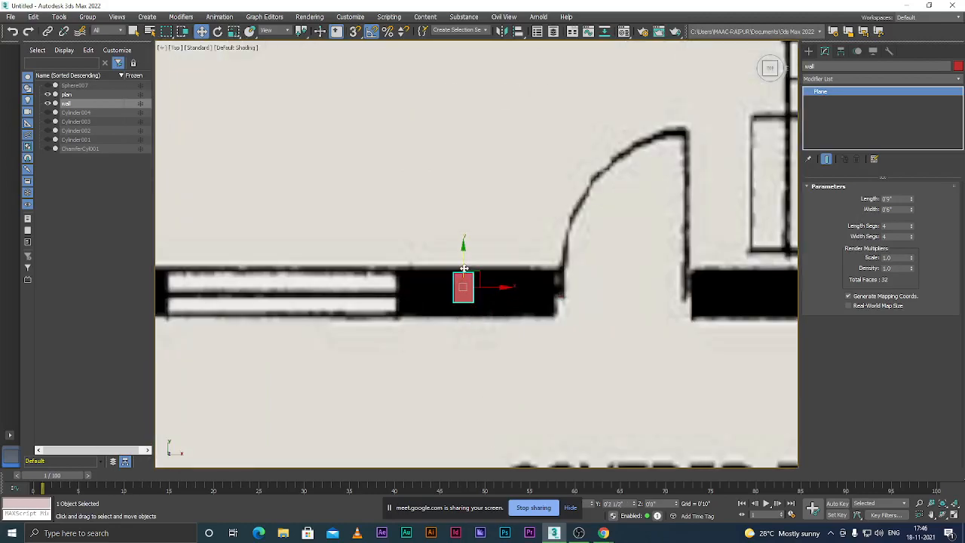
pyautogui.scroll(-8, 427, 289)
pyautogui.scroll(2, 407, 267)
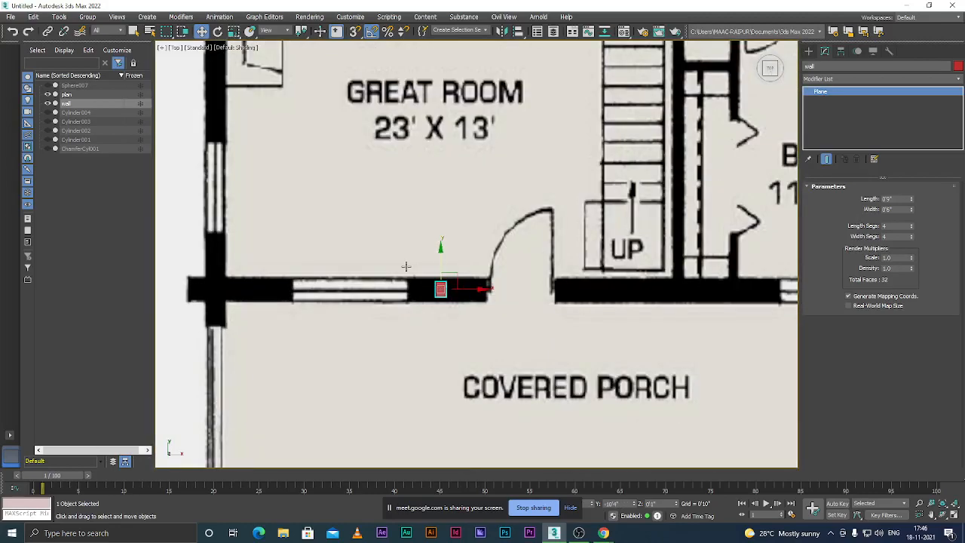
# - Select the plan plane and scale it down uniformly to about 87%
pyautogui.scroll(-5, 441, 264)
pyautogui.click(449, 229)
pyautogui.scroll(2, 449, 235)
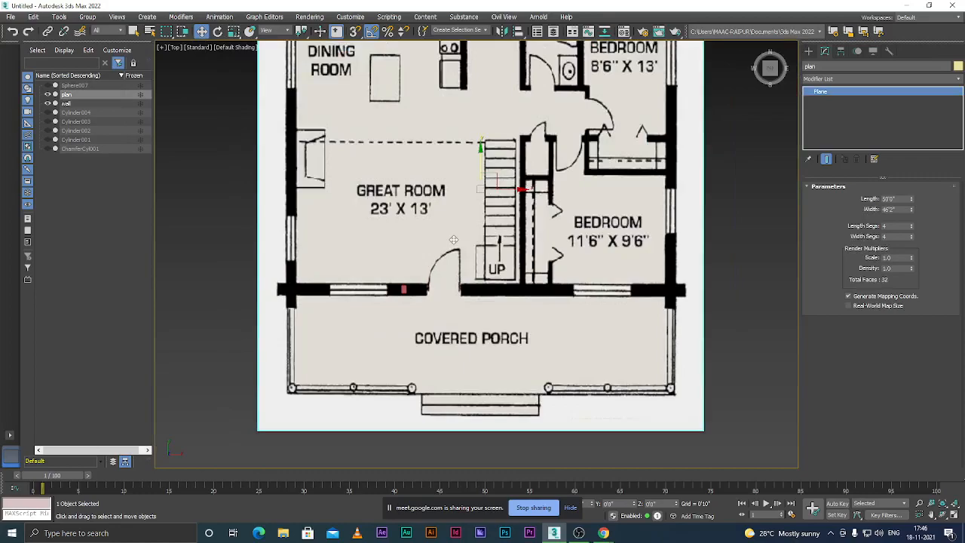
pyautogui.scroll(3, 399, 302)
pyautogui.scroll(-4, 399, 302)
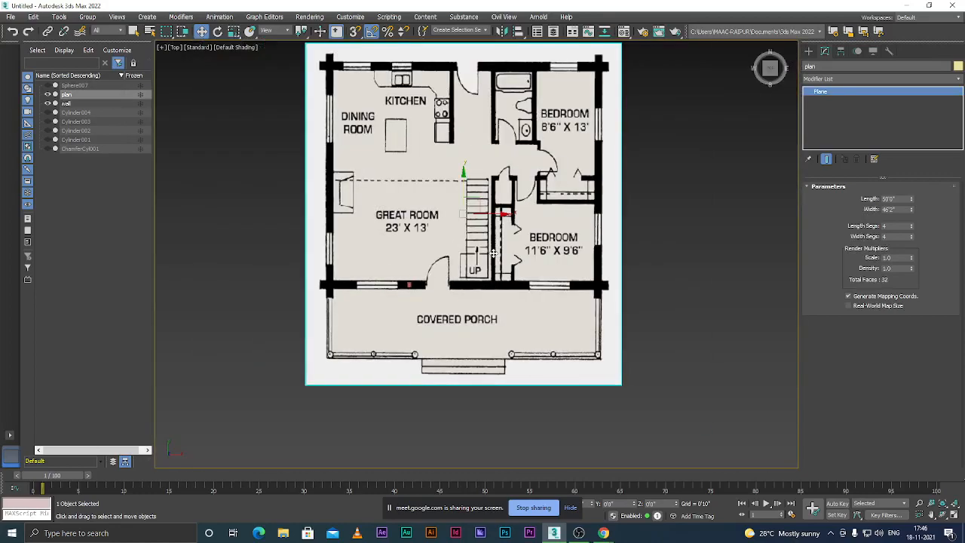
pyautogui.press('r')
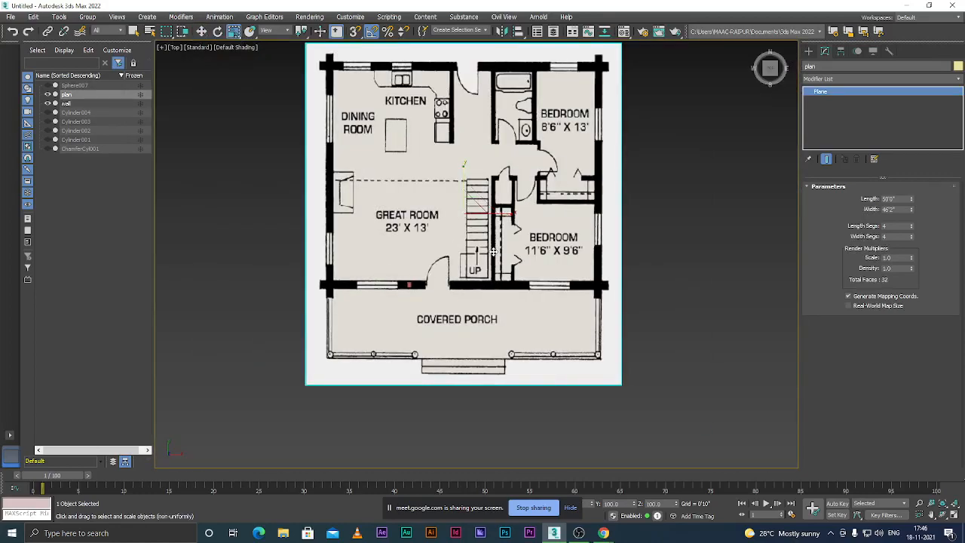
pyautogui.scroll(2, 472, 226)
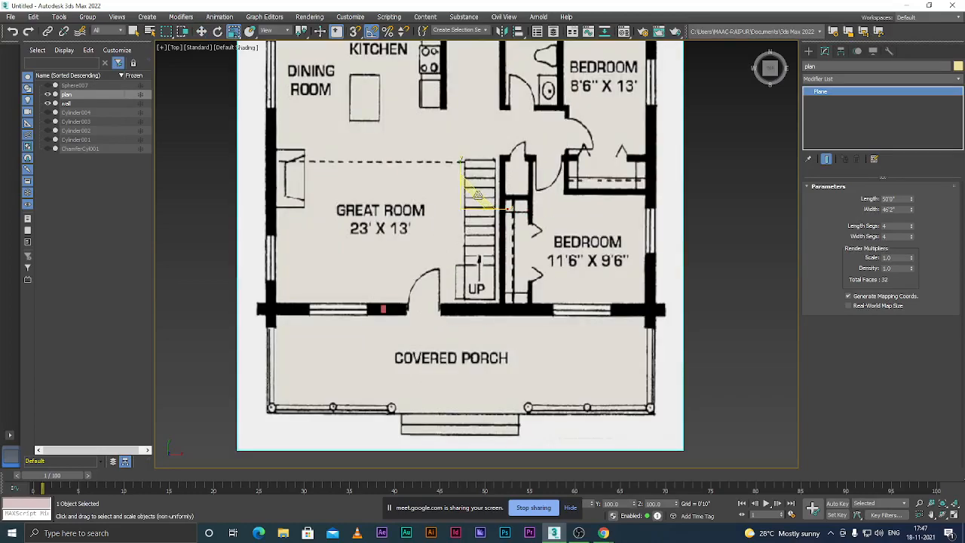
pyautogui.moveTo(478, 196); pyautogui.dragTo(475, 203)
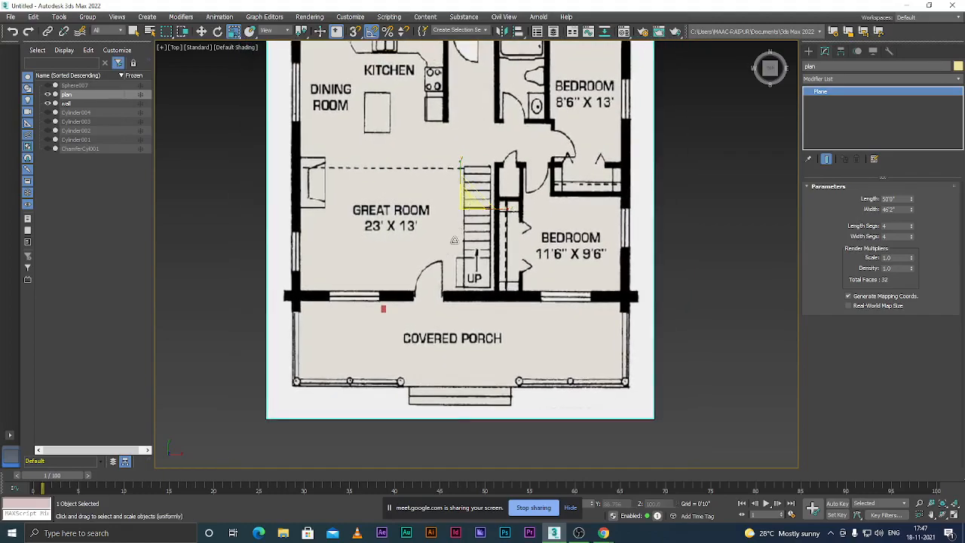
# - Move the wall plane back up onto the front wall beside the great room window to compare their thickness
pyautogui.scroll(5, 380, 309)
pyautogui.click(388, 306)
pyautogui.press('w')
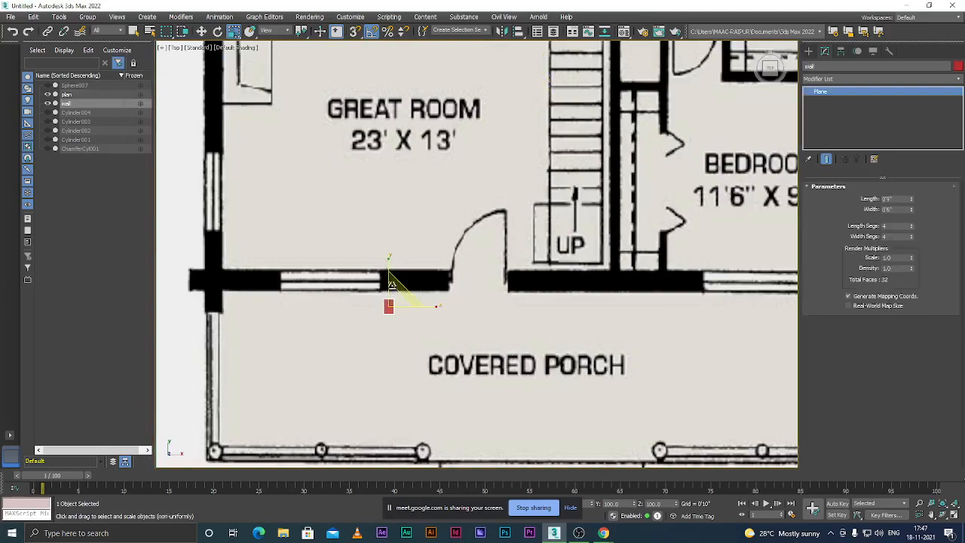
pyautogui.moveTo(390, 293); pyautogui.dragTo(389, 268)
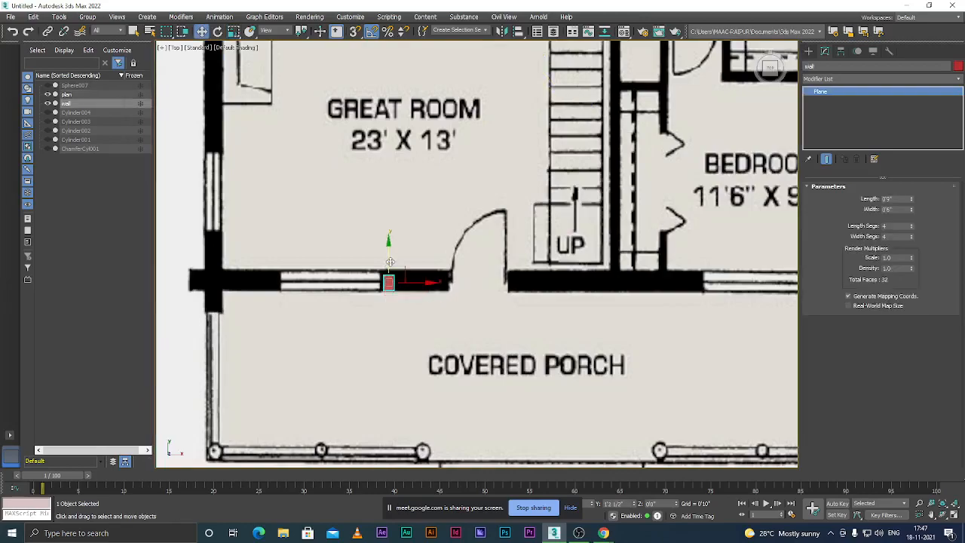
pyautogui.scroll(-6, 369, 304)
pyautogui.scroll(5, 370, 304)
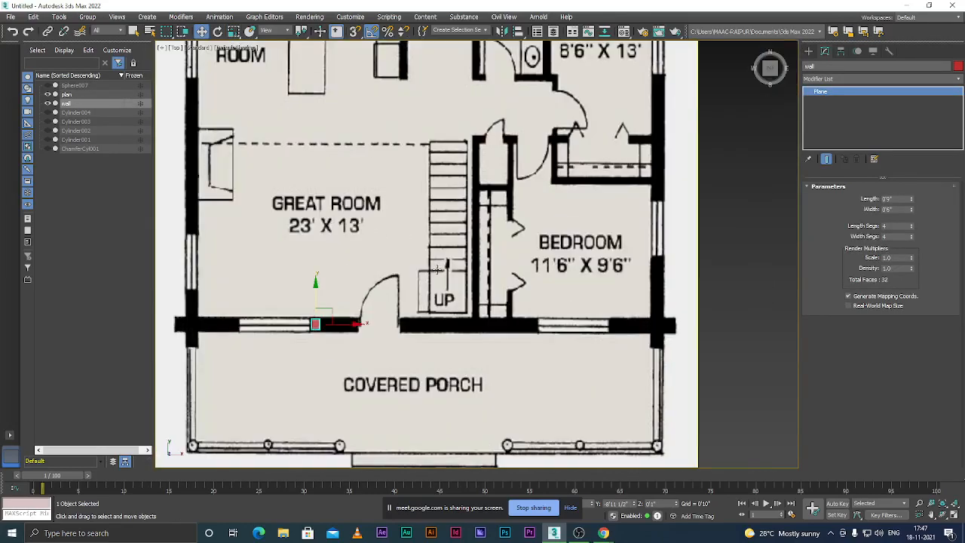
# - Scale the plan plane down uniformly a little more to bring its wall thickness closer to the wall plane's length
pyautogui.click(417, 228)
pyautogui.press('r')
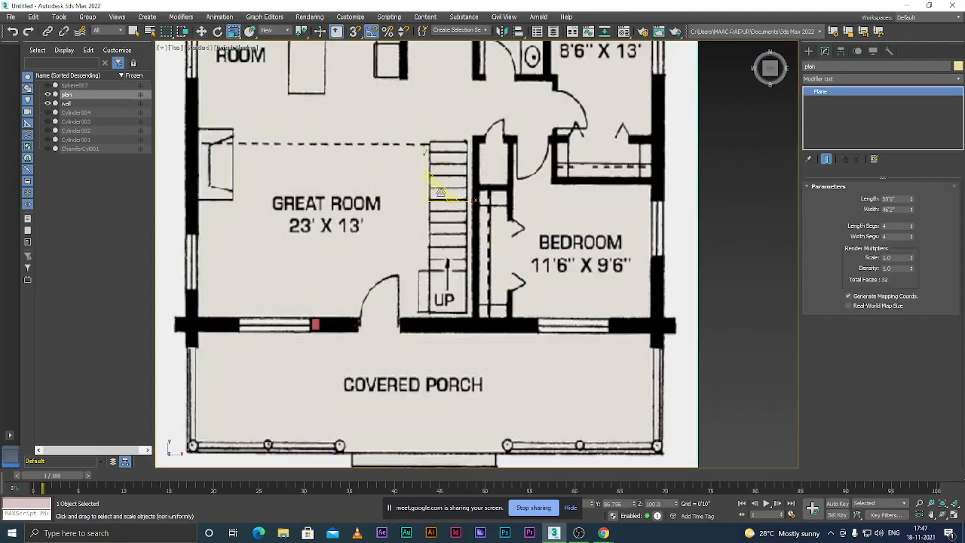
pyautogui.moveTo(443, 192); pyautogui.dragTo(436, 200)
# - Move the wall plane onto the solid front wall segment, just beside the entrance door opening and centered across its thickness
pyautogui.click(317, 325)
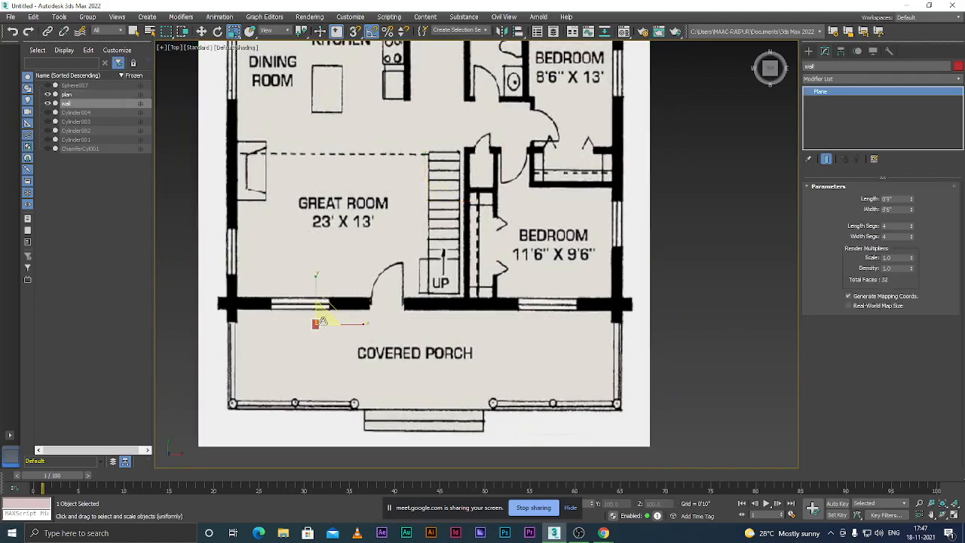
pyautogui.press('w')
pyautogui.moveTo(322, 323); pyautogui.dragTo(323, 302)
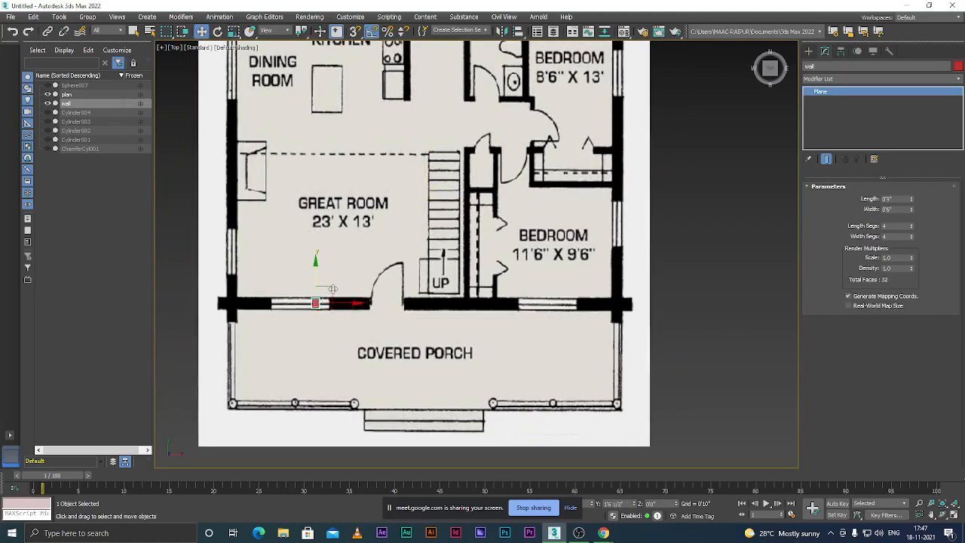
pyautogui.scroll(4, 325, 316)
pyautogui.click(356, 289)
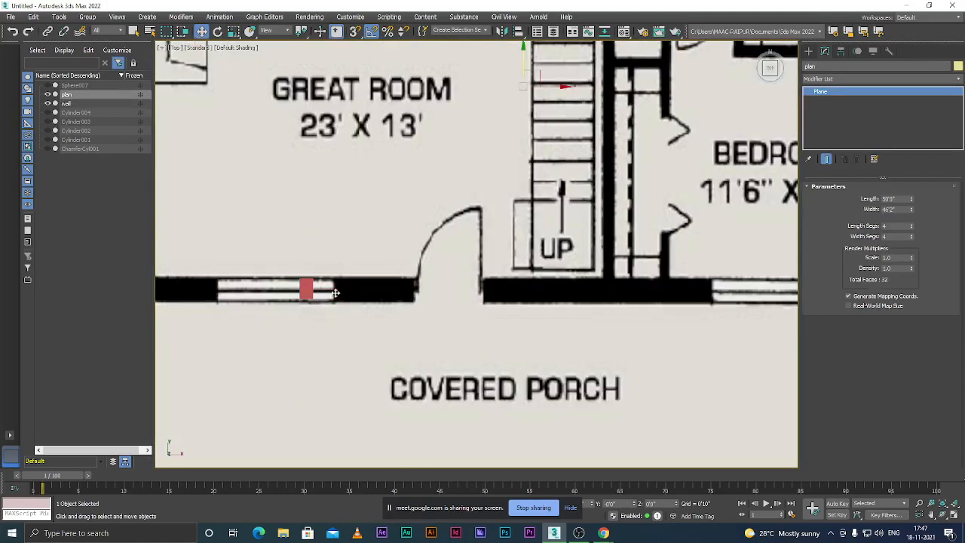
pyautogui.click(307, 290)
pyautogui.moveTo(355, 289); pyautogui.dragTo(417, 288)
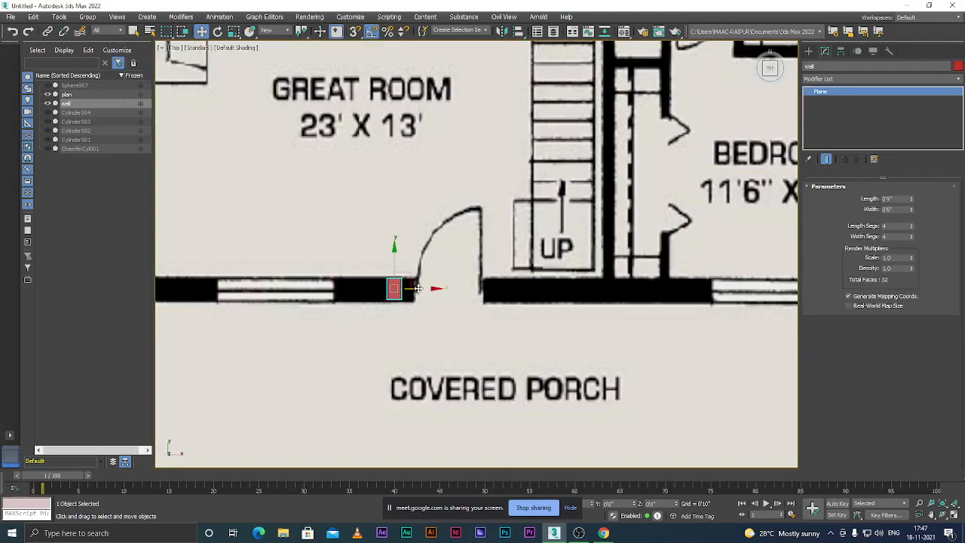
pyautogui.scroll(2, 390, 300)
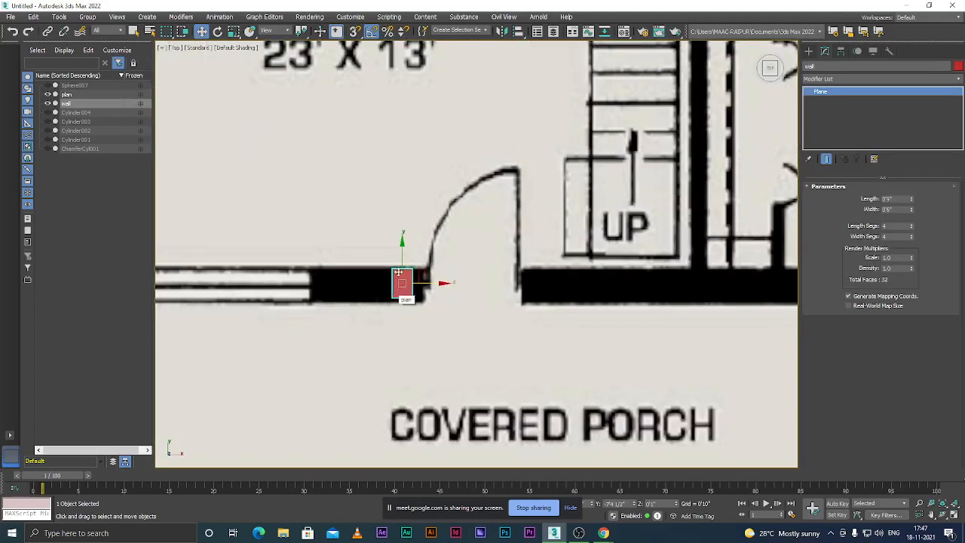
pyautogui.moveTo(405, 261); pyautogui.dragTo(405, 262)
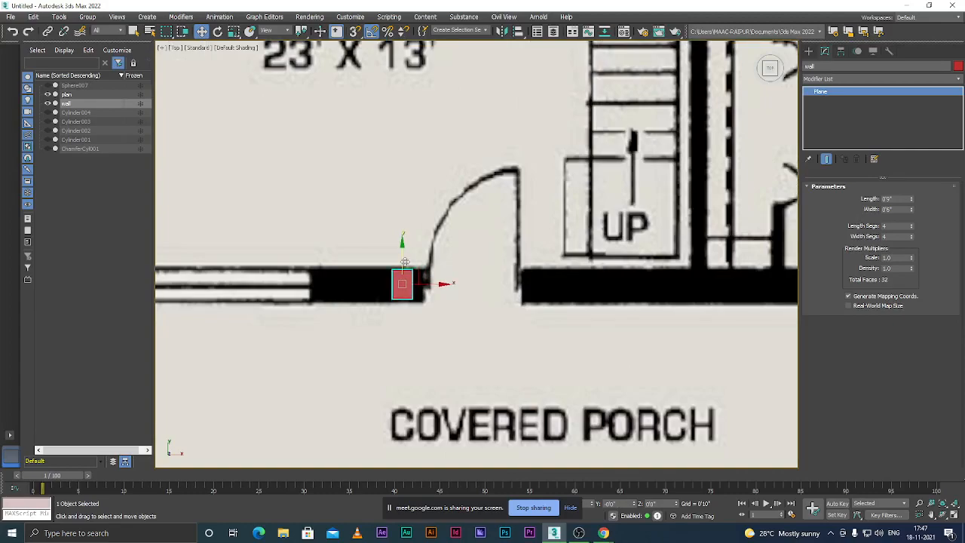
# - Select the plan plane and scale it down uniformly a little further
pyautogui.scroll(-3, 357, 297)
pyautogui.scroll(1, 451, 220)
pyautogui.click(451, 221)
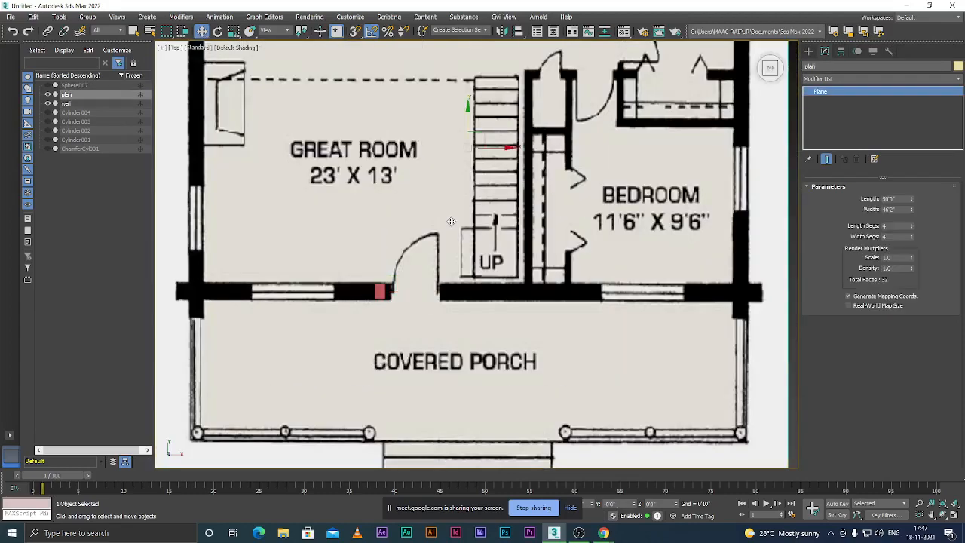
pyautogui.press('r')
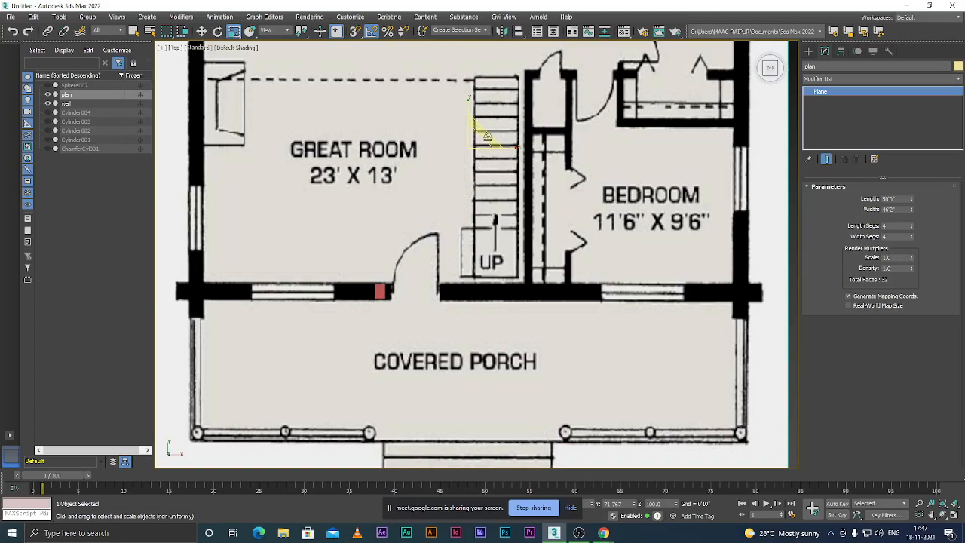
pyautogui.scroll(-2, 488, 136)
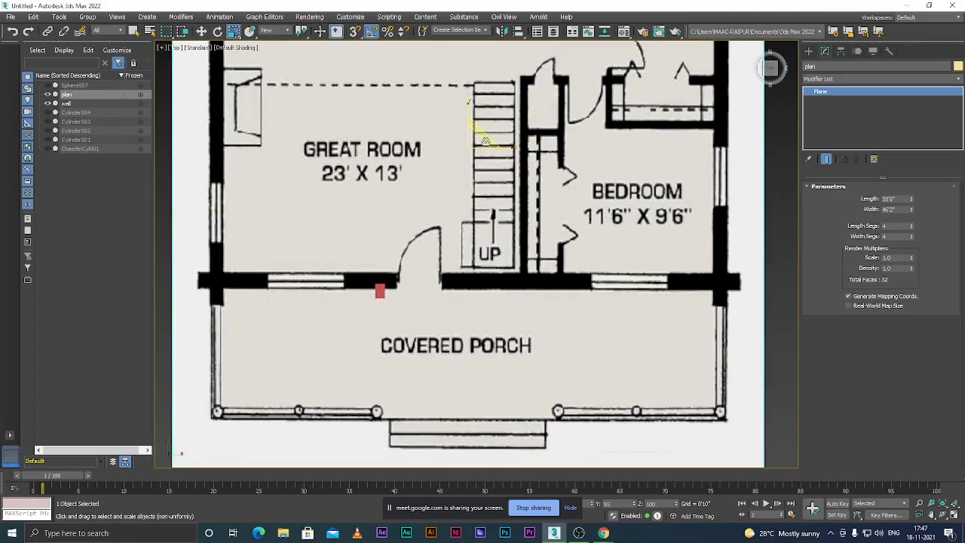
pyautogui.scroll(-1, 486, 140)
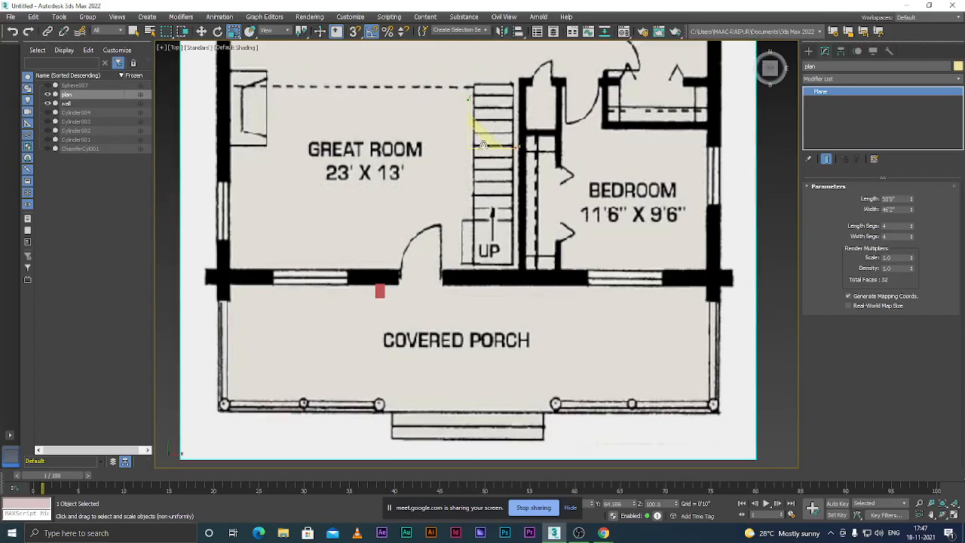
# - Move the wall plane back onto the solid front wall segment beside the entrance door to check its thickness against the plan
pyautogui.click(380, 290)
pyautogui.press('w')
pyautogui.moveTo(381, 272); pyautogui.dragTo(407, 252)
pyautogui.scroll(4, 381, 257)
pyautogui.scroll(2, 418, 251)
pyautogui.scroll(2, 418, 251)
pyautogui.scroll(-7, 408, 252)
pyautogui.scroll(6, 410, 260)
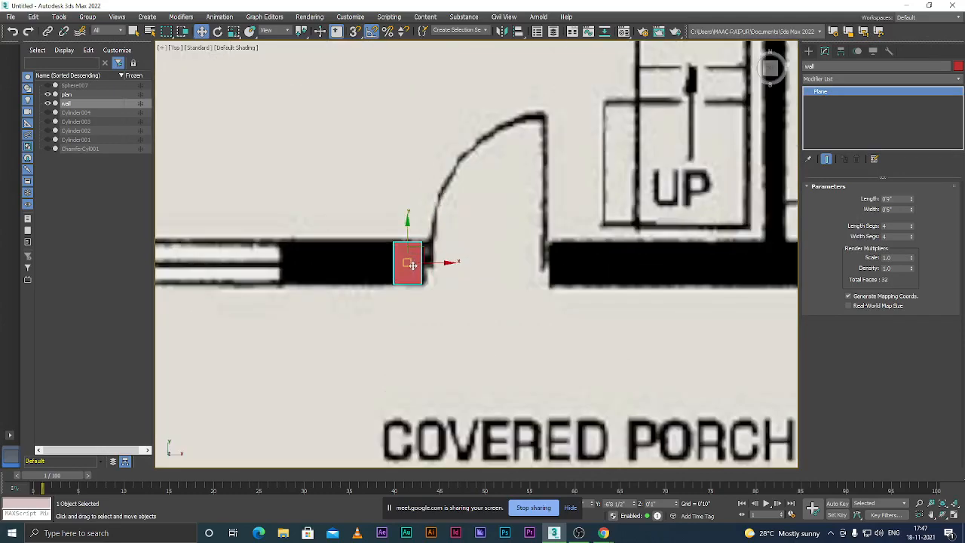
# - Convert the wall plane to an Editable Poly and switch to edge level
pyautogui.rightClick(411, 270)
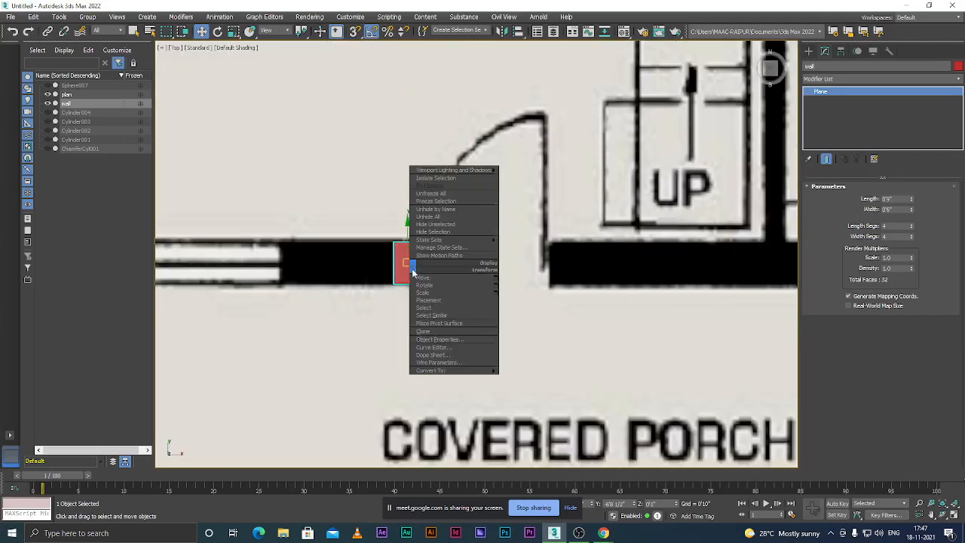
pyautogui.moveTo(456, 371)
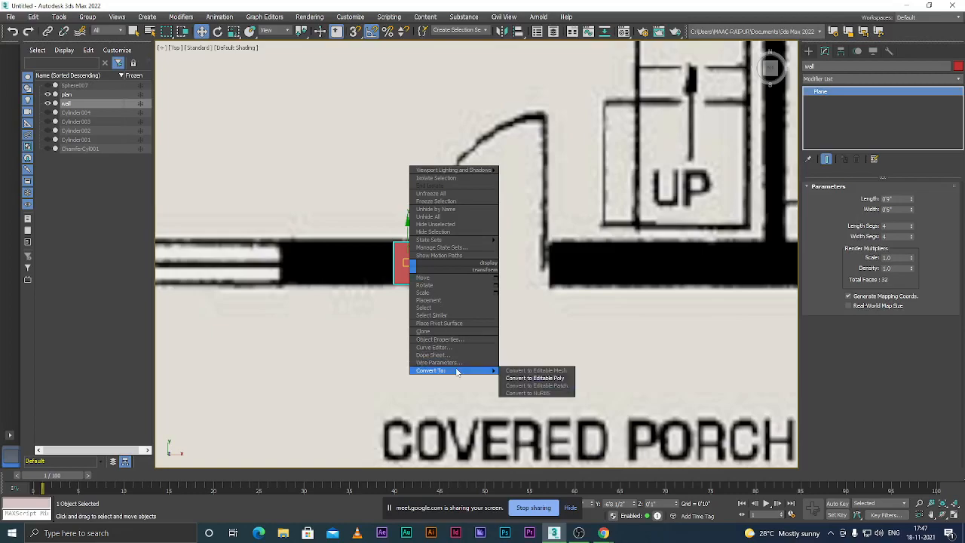
pyautogui.click(504, 375)
pyautogui.scroll(-2, 435, 309)
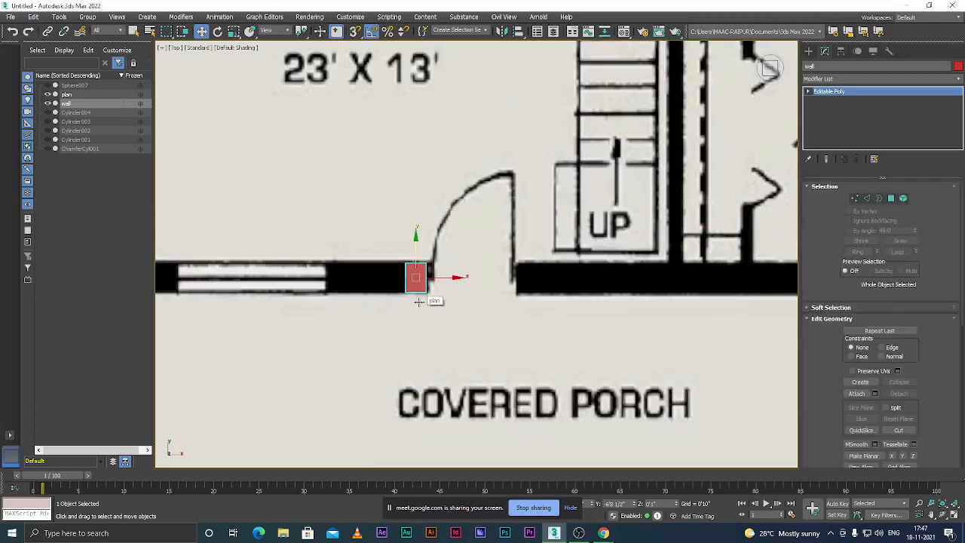
pyautogui.press('2')
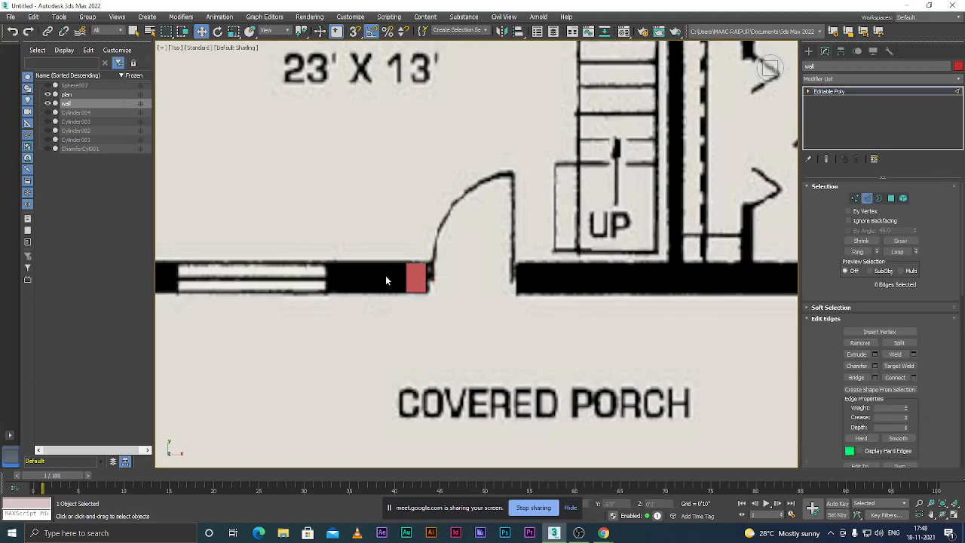
# - Try selecting the wall plane's window-side edge, switching the Top view to wireframe to expose its segments
pyautogui.scroll(3, 399, 275)
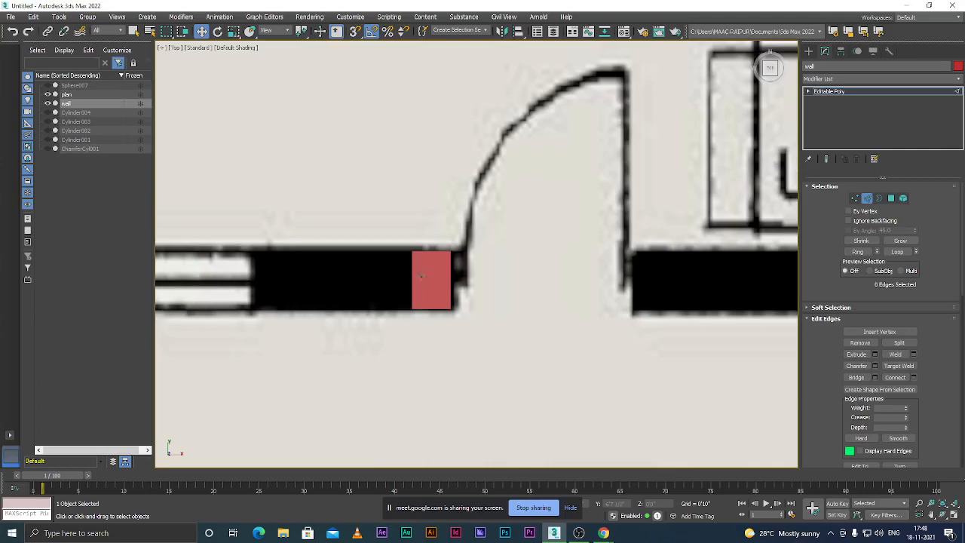
pyautogui.scroll(2, 419, 283)
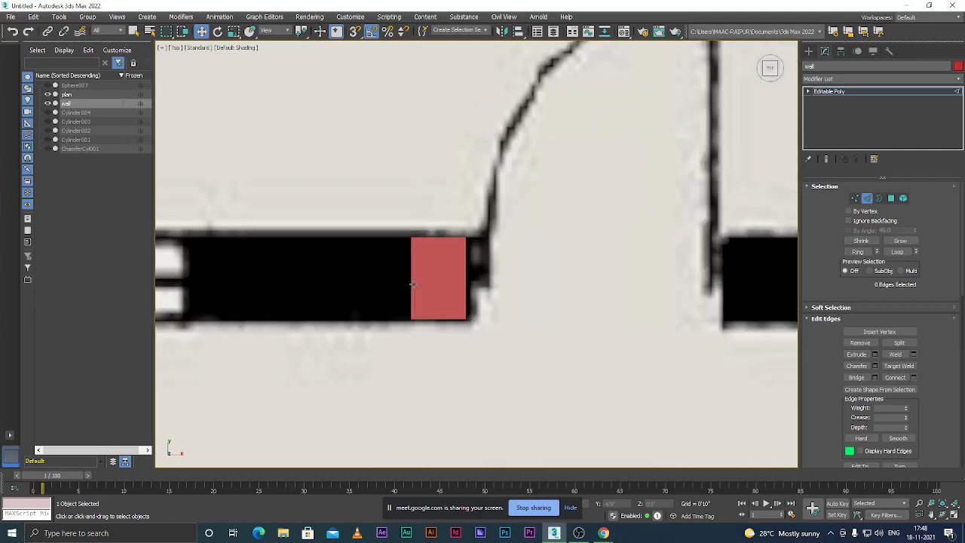
pyautogui.click(421, 301)
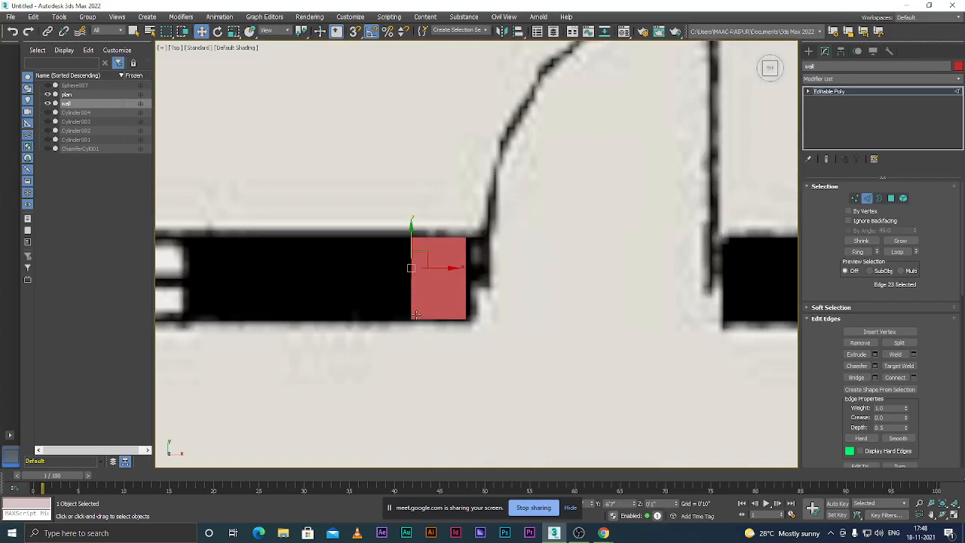
pyautogui.scroll(-1, 415, 271)
pyautogui.scroll(2, 415, 272)
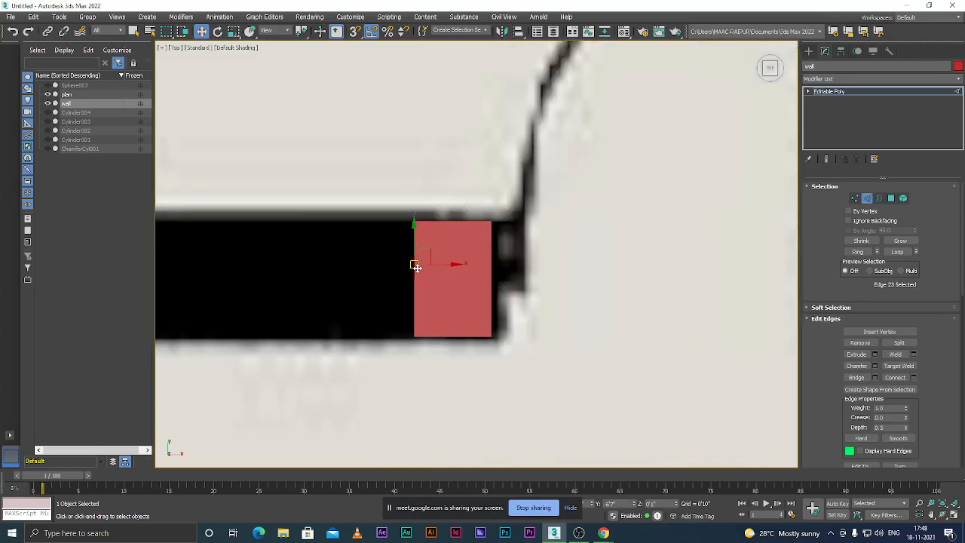
pyautogui.press('F3')
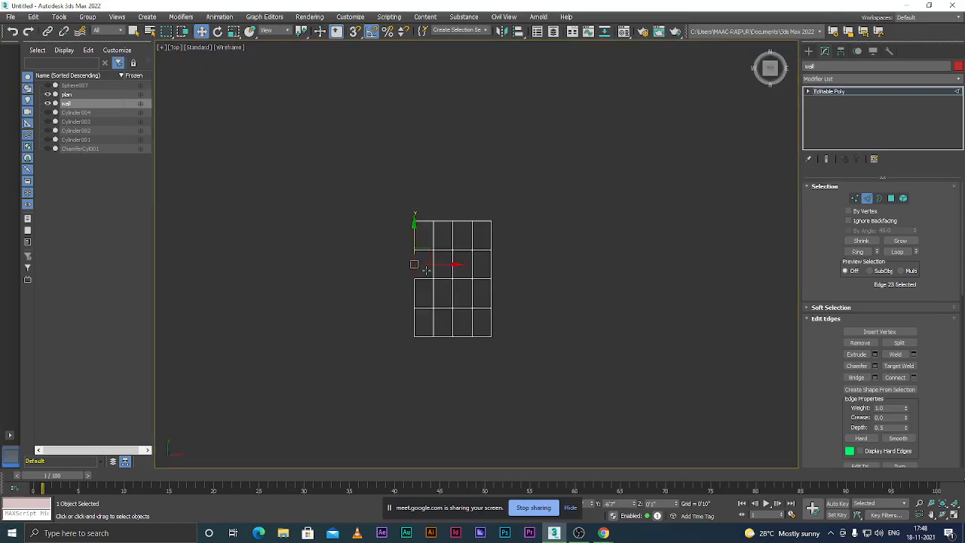
pyautogui.click(426, 269)
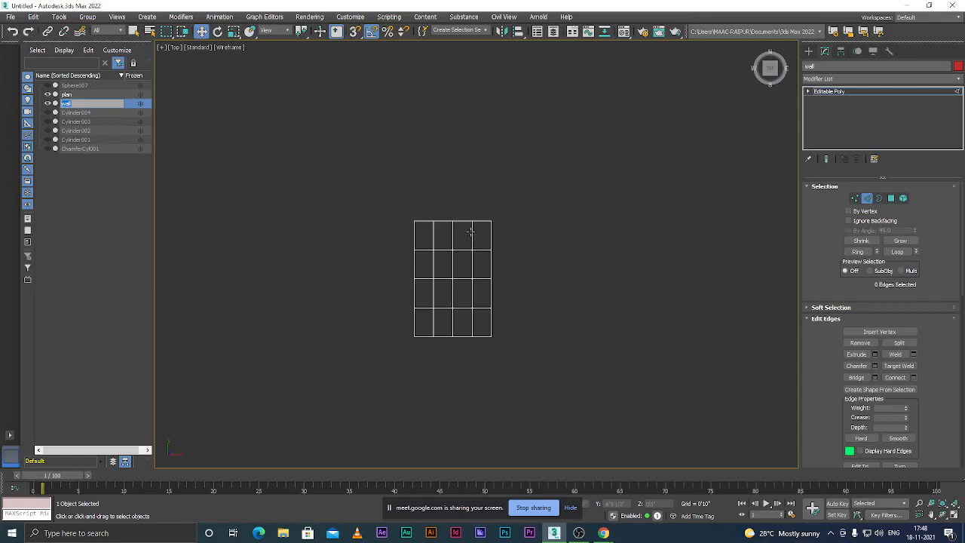
# - Select the upper three edge segments on the wall plane's window side and return the view to shaded display
pyautogui.moveTo(814, 399); pyautogui.dragTo(816, 373)
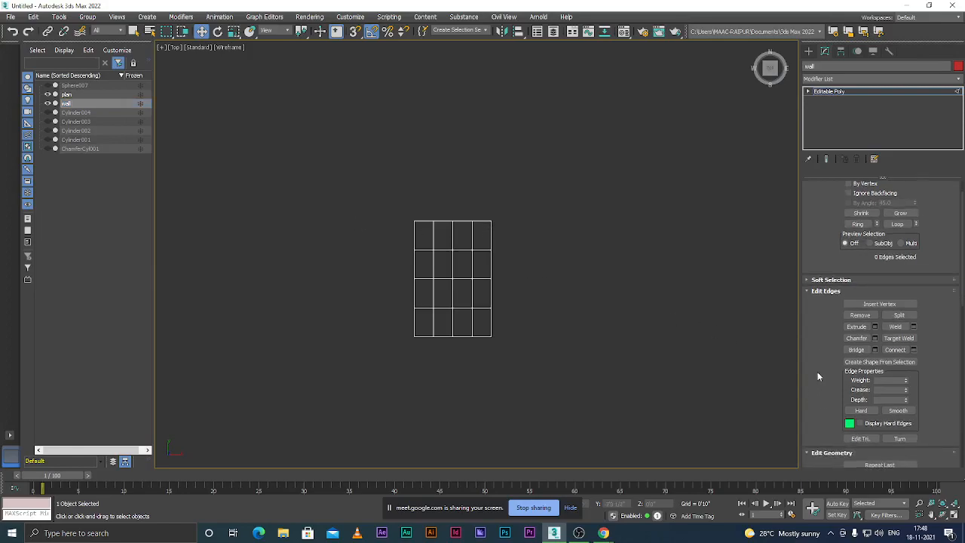
pyautogui.scroll(2, 407, 246)
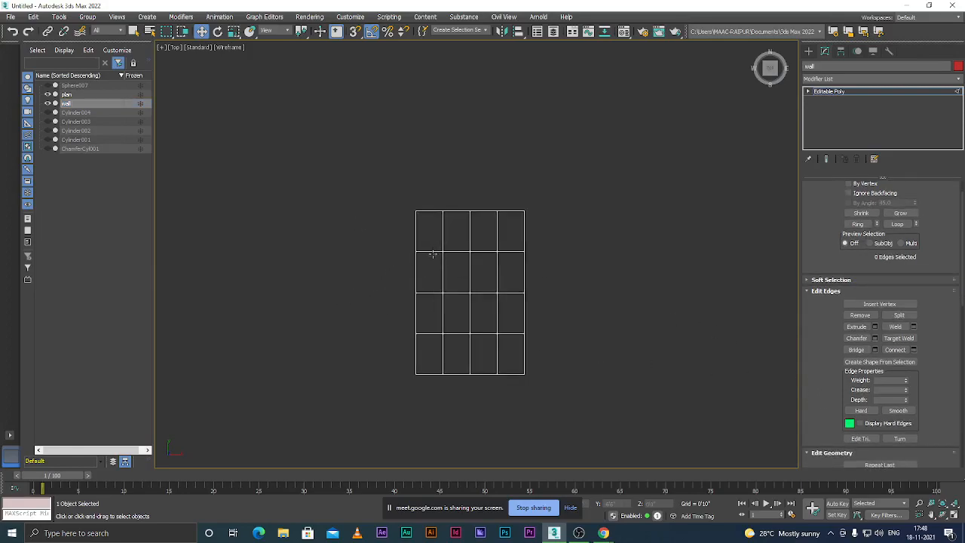
pyautogui.click(428, 252)
pyautogui.click(416, 234)
pyautogui.keyDown('ctrl'); pyautogui.click(415, 271); pyautogui.keyUp('ctrl')
pyautogui.keyDown('ctrl'); pyautogui.click(416, 310); pyautogui.keyUp('ctrl')
pyautogui.scroll(-2, 410, 306)
pyautogui.scroll(1, 403, 290)
pyautogui.scroll(-2, 486, 309)
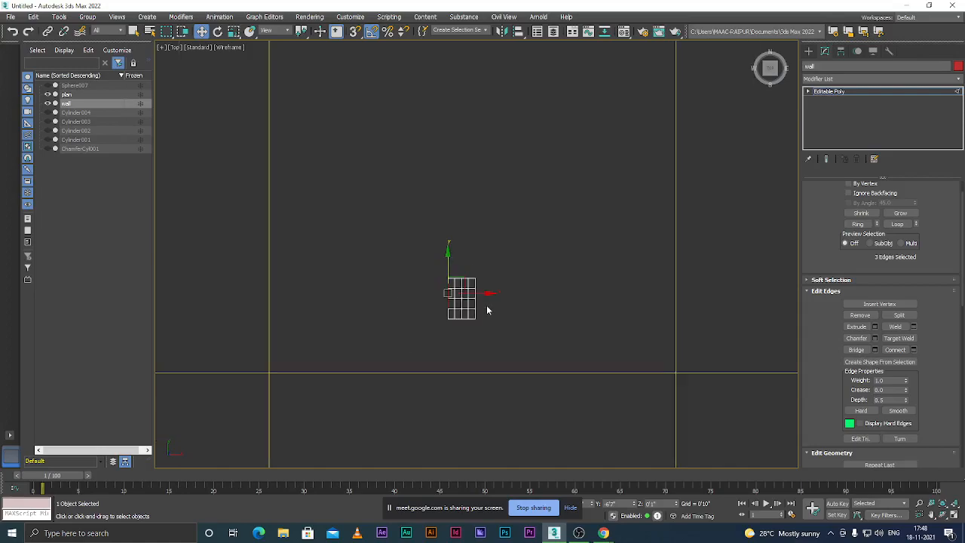
pyautogui.press('F3')
pyautogui.scroll(-3, 482, 300)
pyautogui.scroll(3, 477, 298)
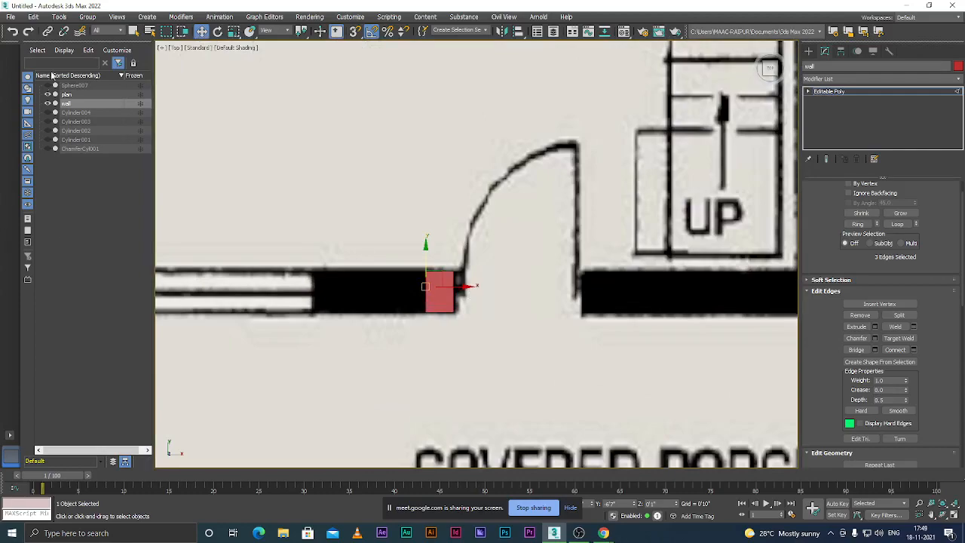
# - Stretch the wall plane along the front wall by moving the selected edges toward the great room's outer corner
pyautogui.click(79, 103)
pyautogui.press('BackSpace')
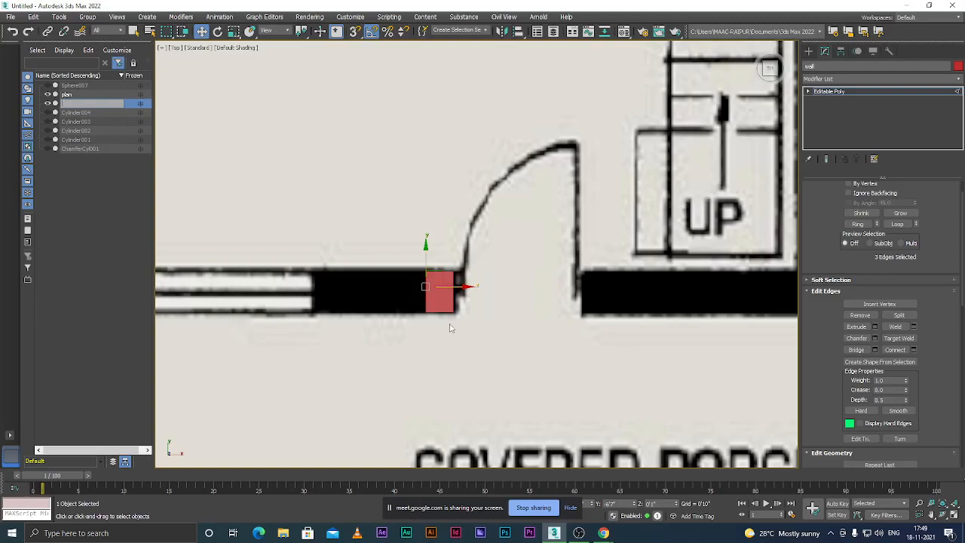
pyautogui.scroll(-10, 430, 279)
pyautogui.scroll(3, 362, 285)
pyautogui.moveTo(516, 278); pyautogui.dragTo(451, 288)
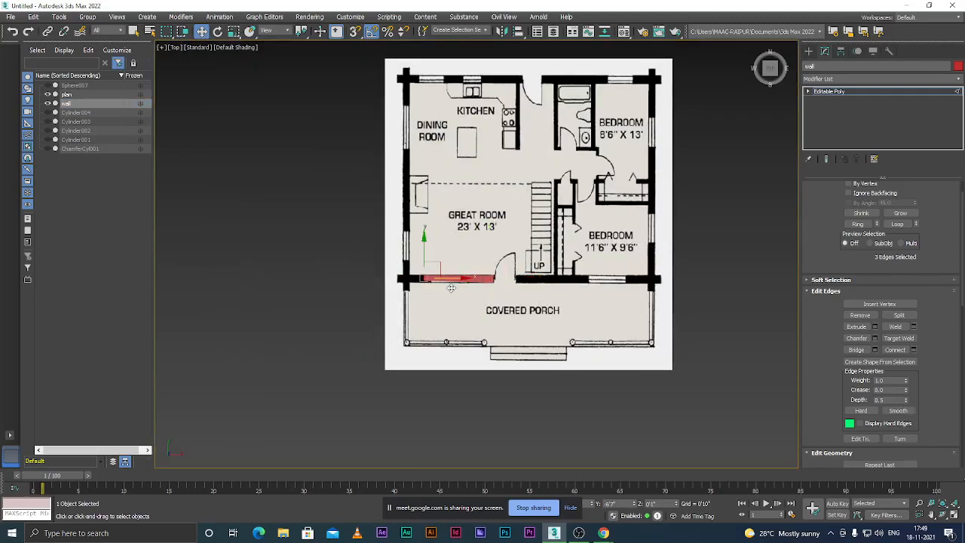
# - Leave edge level and delete the distorted wall plane
pyautogui.click(845, 93)
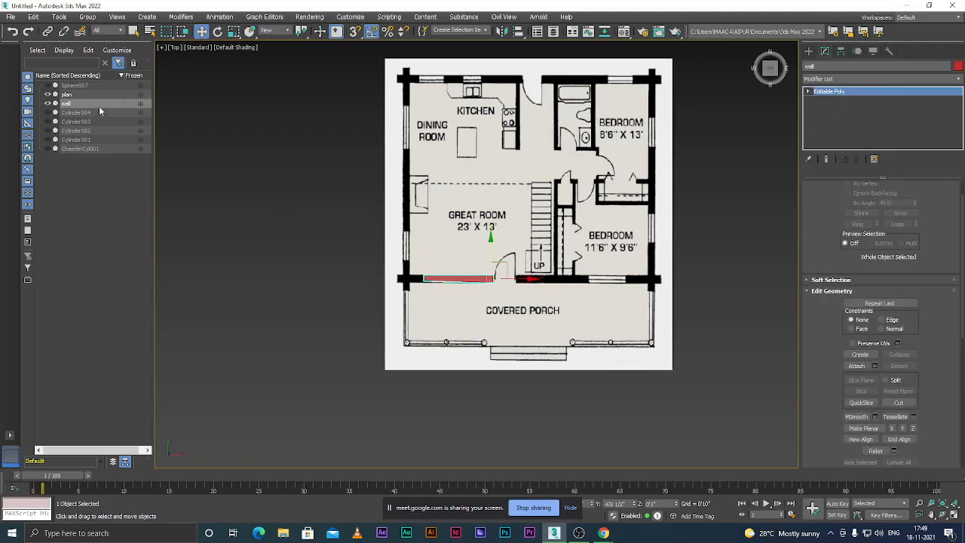
pyautogui.moveTo(519, 278); pyautogui.dragTo(329, 278)
pyautogui.click(381, 348)
# - Draw a plane about 0'9 1/2" by 0'6" across the front wall beside the entrance door, with 1 length and 1 width segment
pyautogui.scroll(5, 480, 288)
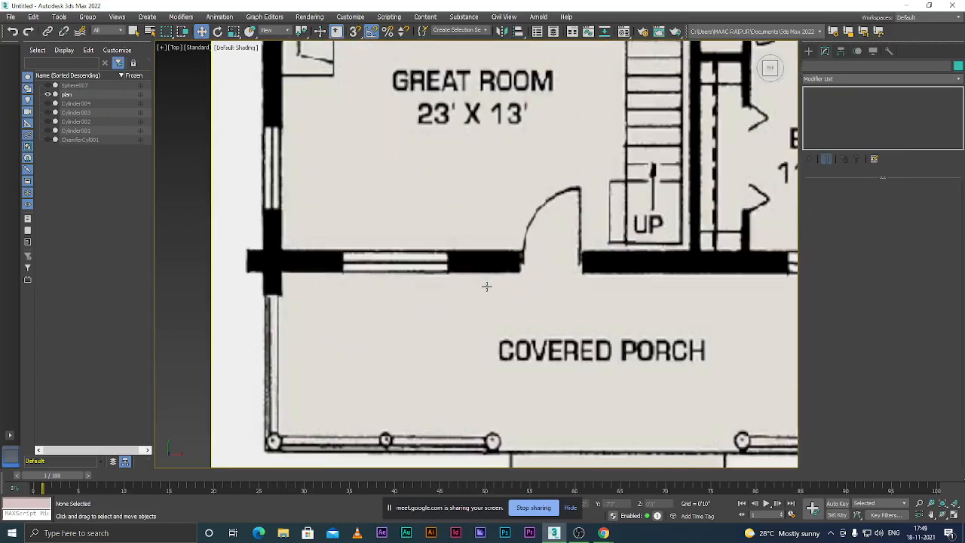
pyautogui.click(809, 51)
pyautogui.click(915, 170)
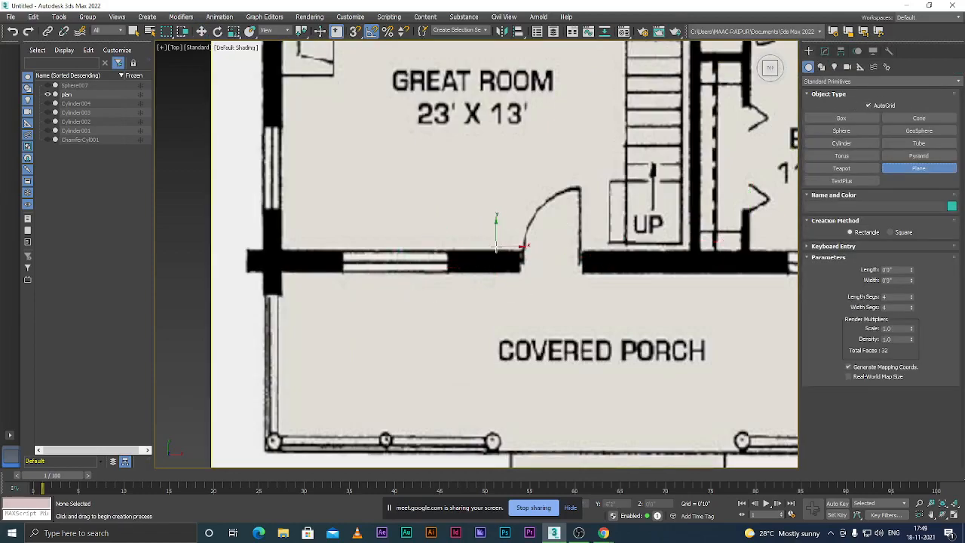
pyautogui.scroll(-4, 496, 245)
pyautogui.scroll(4, 465, 255)
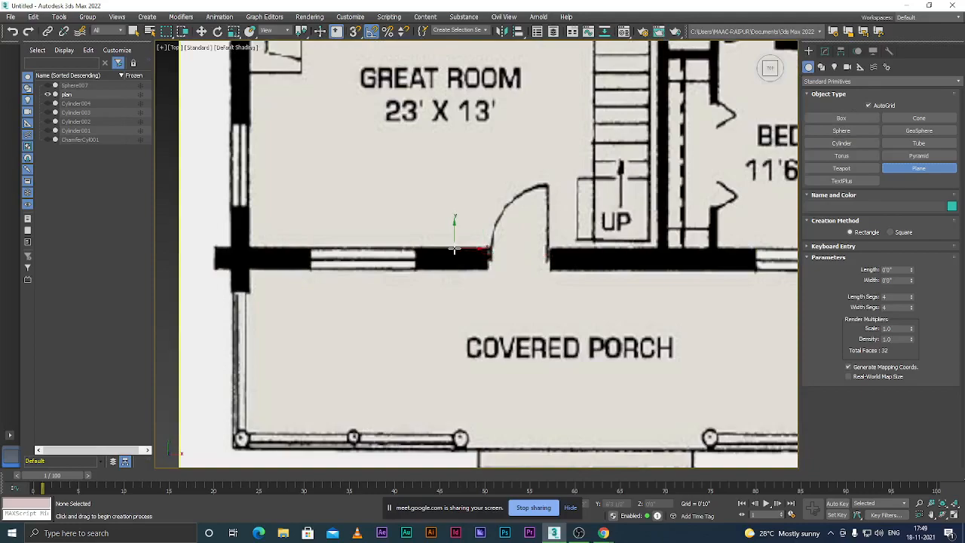
pyautogui.moveTo(454, 248); pyautogui.dragTo(469, 270)
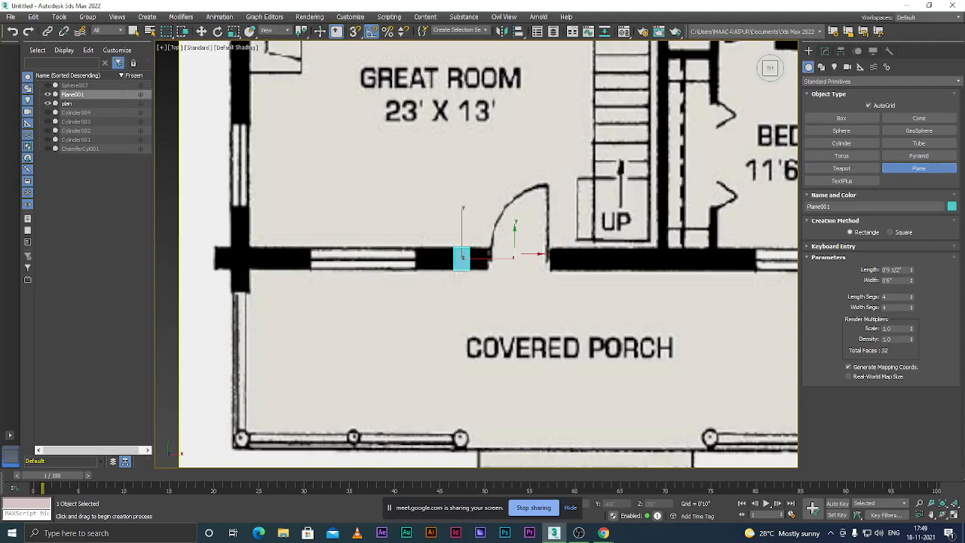
pyautogui.doubleClick(911, 298)
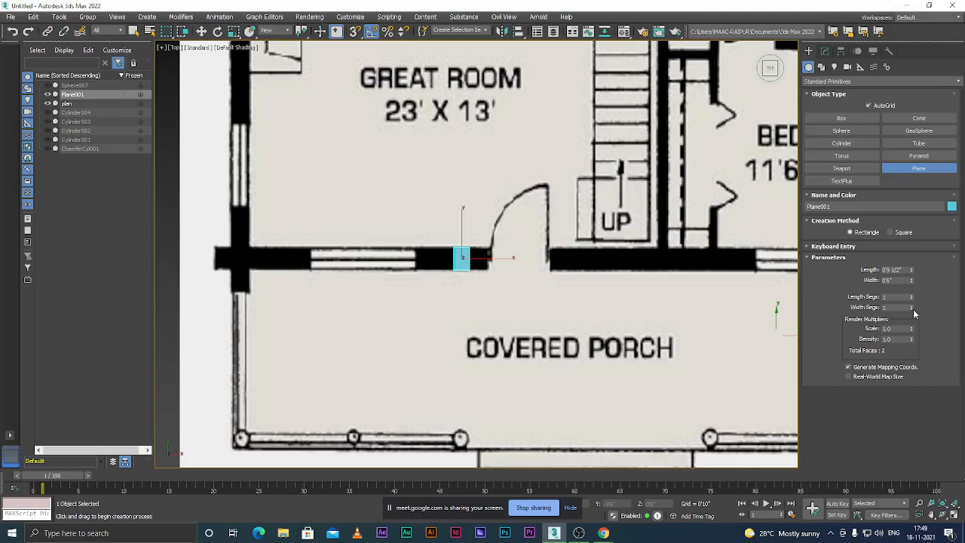
# - Nudge the new plane slightly toward the entrance door and raise it to Z 0'0 1/2" above the plan
pyautogui.rightClick(462, 259)
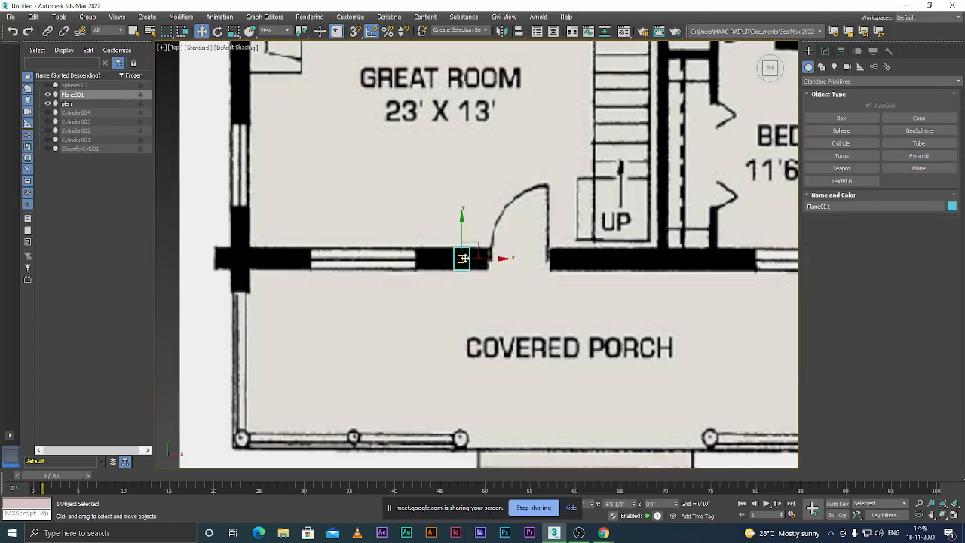
pyautogui.moveTo(476, 259)
pyautogui.mouseDown()
pyautogui.moveTo(502, 259)
pyautogui.moveTo(479, 259)
pyautogui.mouseUp()
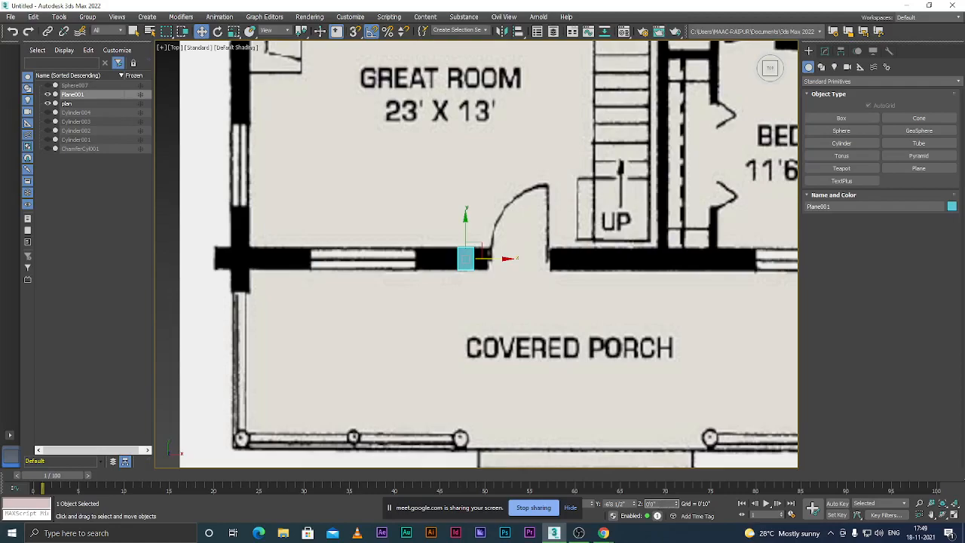
pyautogui.rightClick(677, 504)
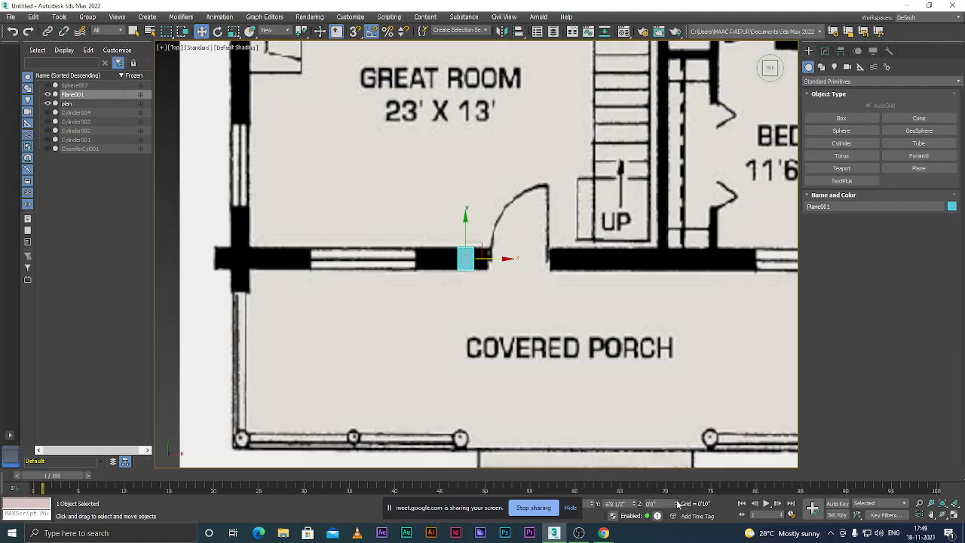
pyautogui.click(677, 503)
pyautogui.scroll(-8, 468, 370)
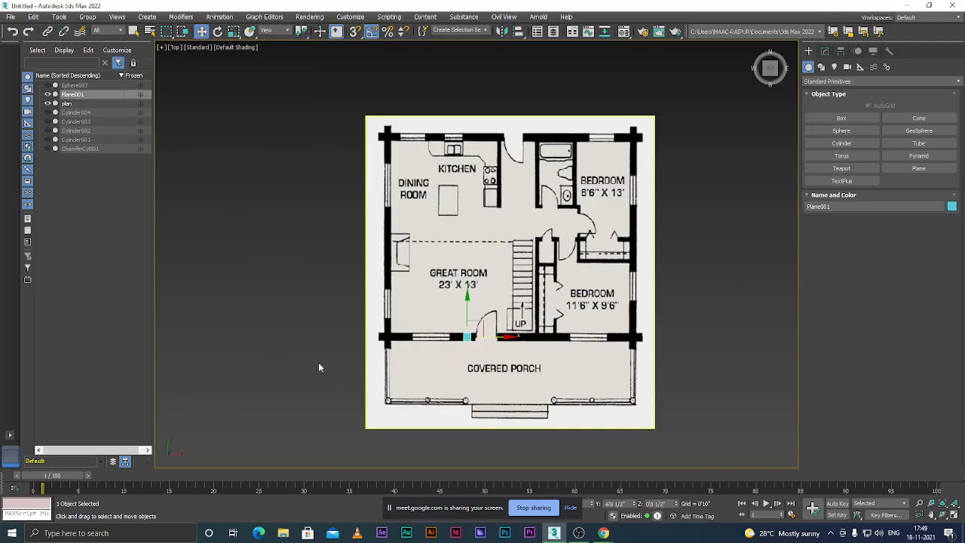
pyautogui.click(319, 366)
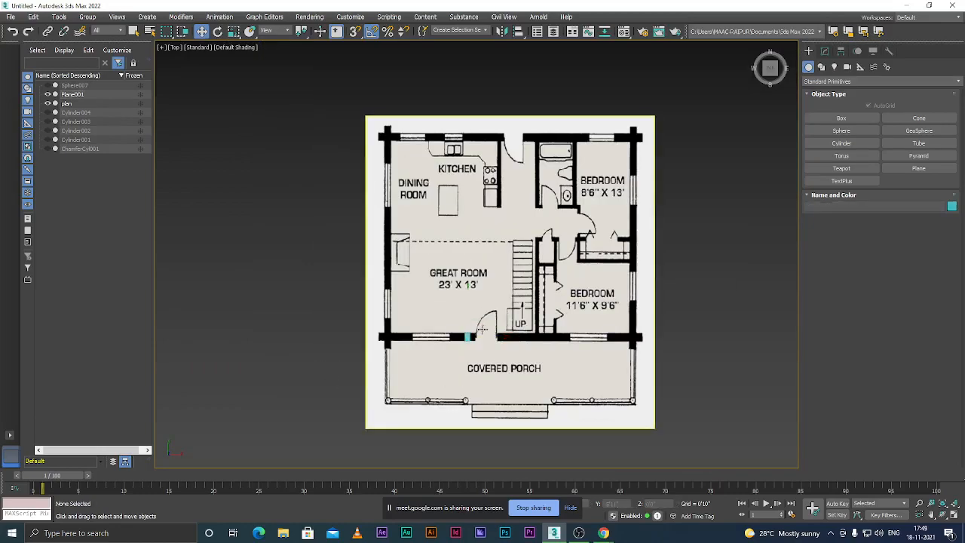
# - Convert the new single-segment plane on the front wall to an Editable Poly and switch to edge level
pyautogui.scroll(6, 467, 331)
pyautogui.click(462, 326)
pyautogui.rightClick(462, 326)
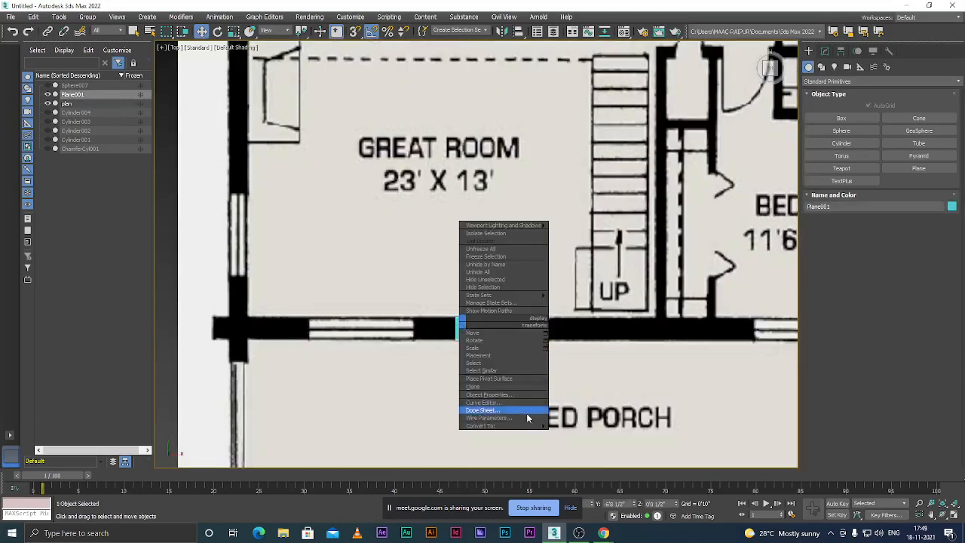
pyautogui.moveTo(511, 427)
pyautogui.click(581, 434)
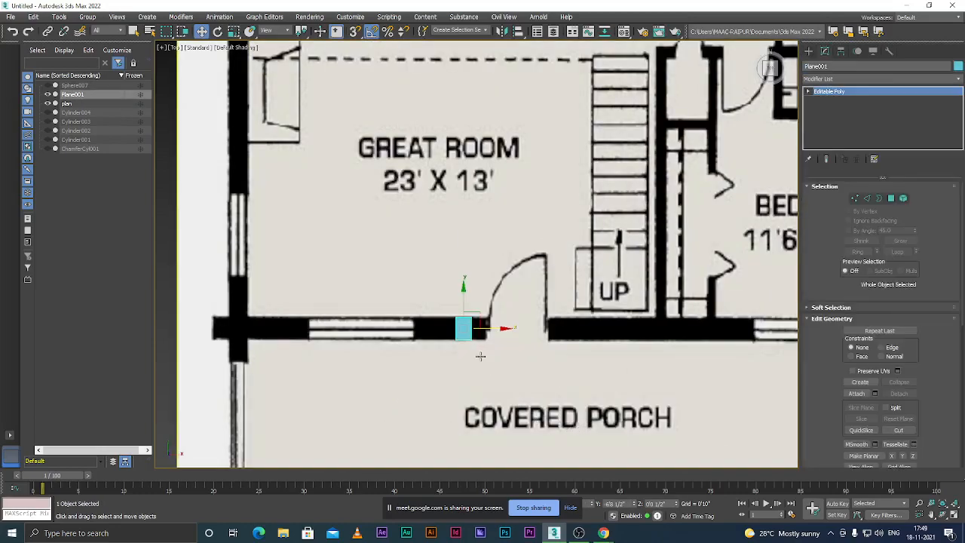
pyautogui.press('2')
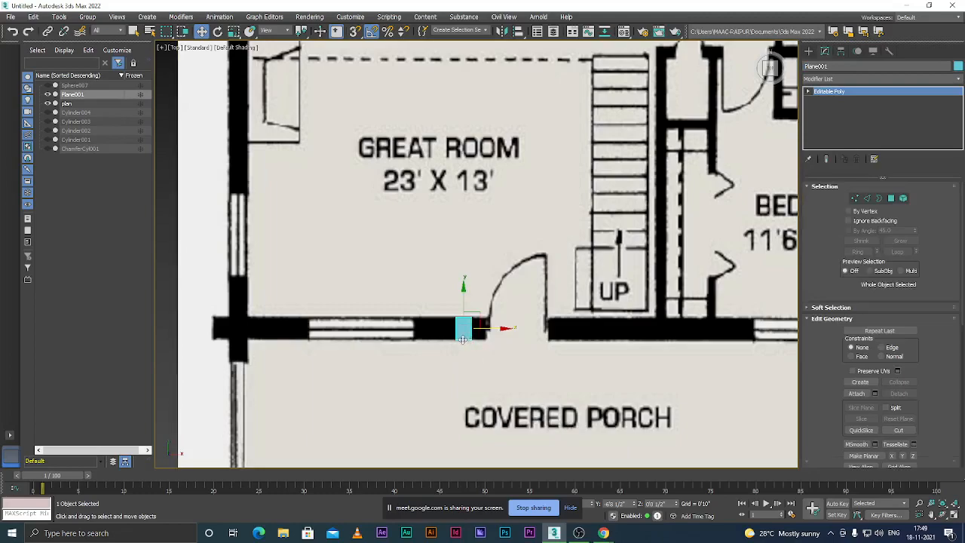
# - Move the wall plane's door-side edge to the wall end at the entrance door and display edged faces
pyautogui.scroll(5, 467, 333)
pyautogui.click(503, 320)
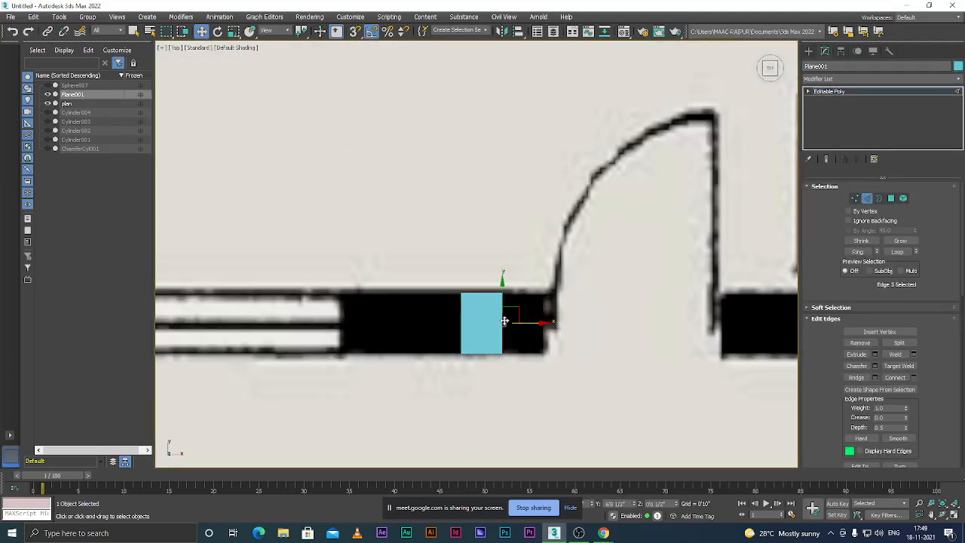
pyautogui.scroll(3, 510, 332)
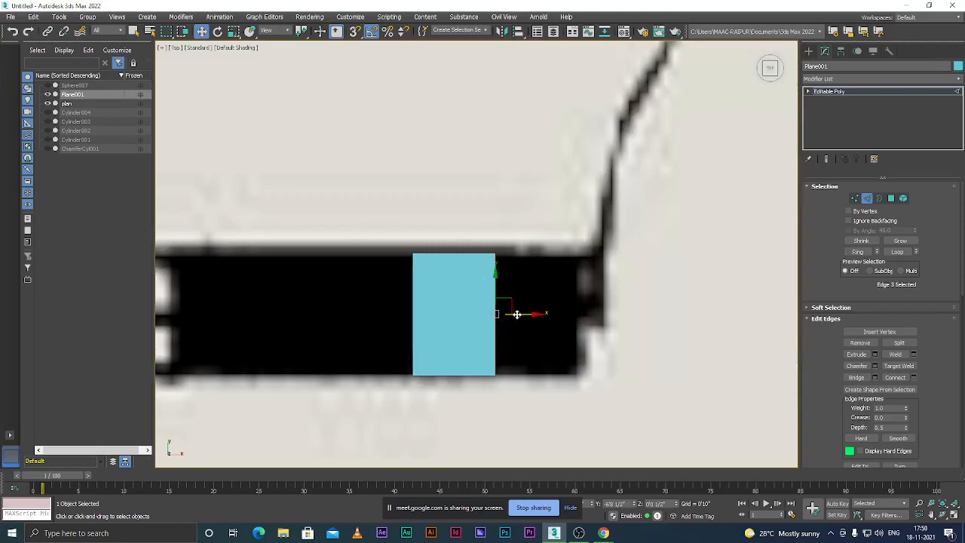
pyautogui.moveTo(516, 315); pyautogui.dragTo(579, 321)
pyautogui.press('F3')
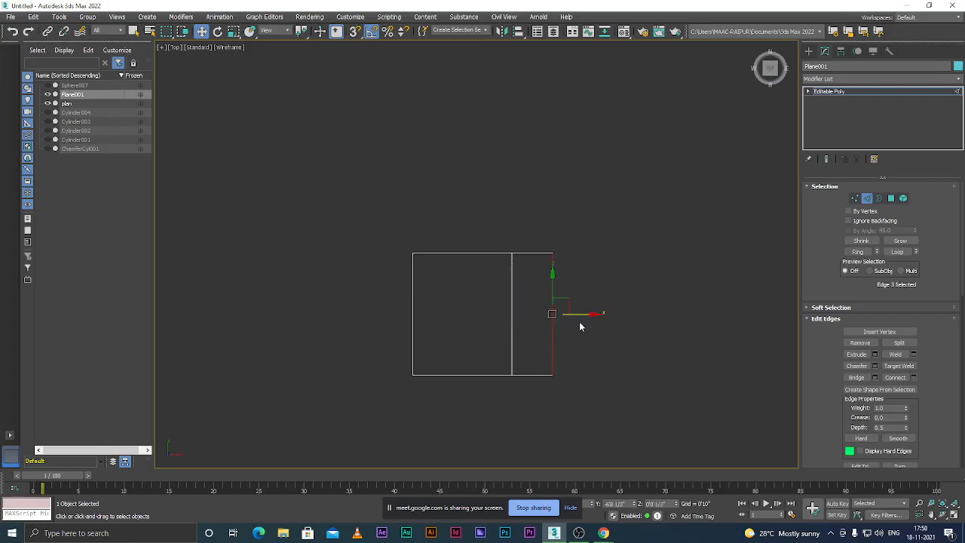
pyautogui.hotkey('ctrl', 'z')
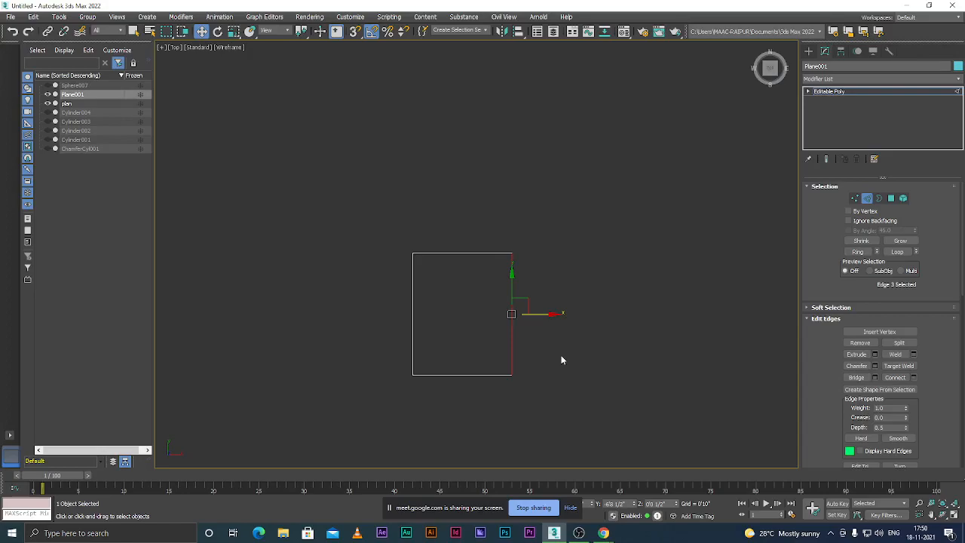
pyautogui.press('F3')
pyautogui.scroll(-3, 491, 329)
pyautogui.scroll(3, 517, 323)
pyautogui.keyDown('shift'); pyautogui.moveTo(507, 325); pyautogui.dragTo(567, 326); pyautogui.keyUp('shift')
pyautogui.press('F4')
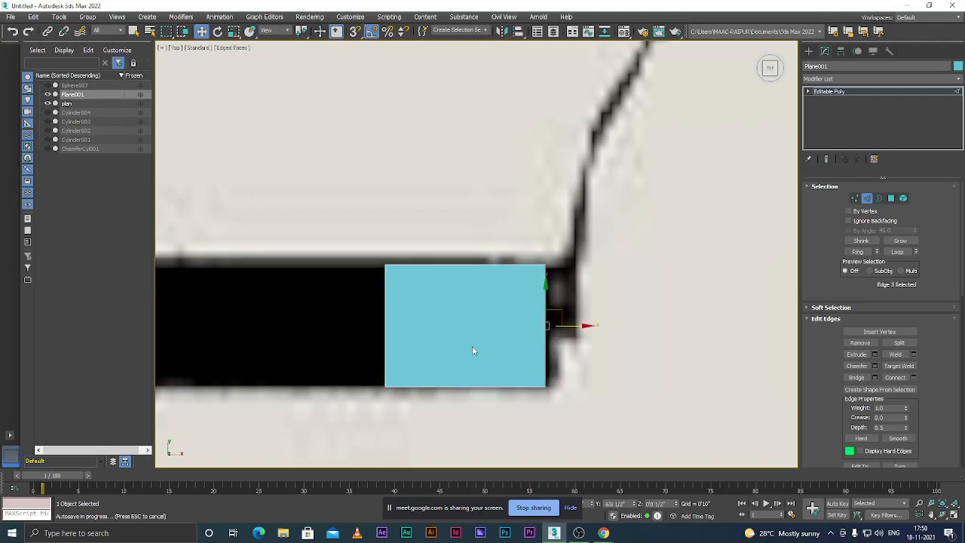
# - Move the plane's opposite short edge along the front wall to the near end of the great room window
pyautogui.click(385, 322)
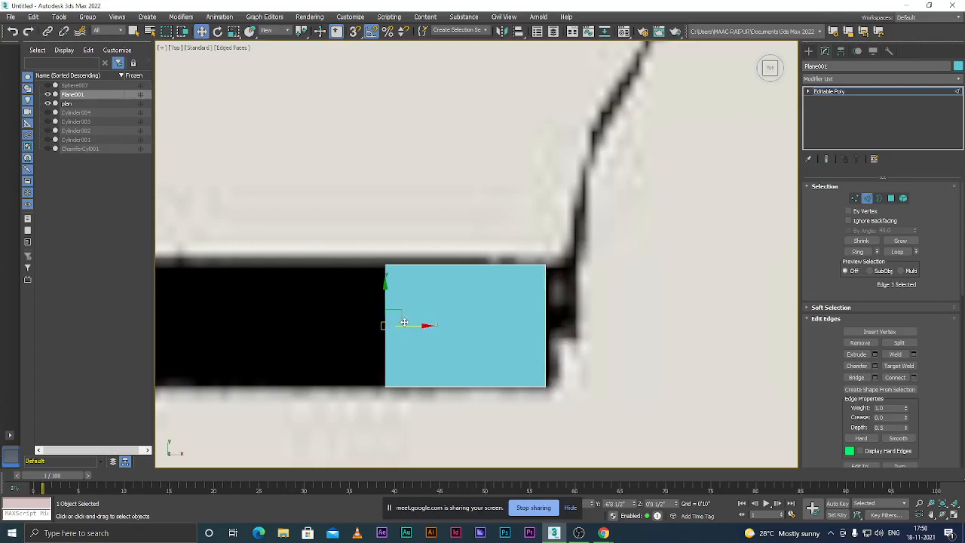
pyautogui.scroll(-5, 400, 322)
pyautogui.scroll(4, 340, 321)
pyautogui.scroll(-5, 371, 329)
pyautogui.scroll(5, 384, 330)
pyautogui.moveTo(499, 322); pyautogui.dragTo(334, 329)
pyautogui.scroll(-5, 334, 330)
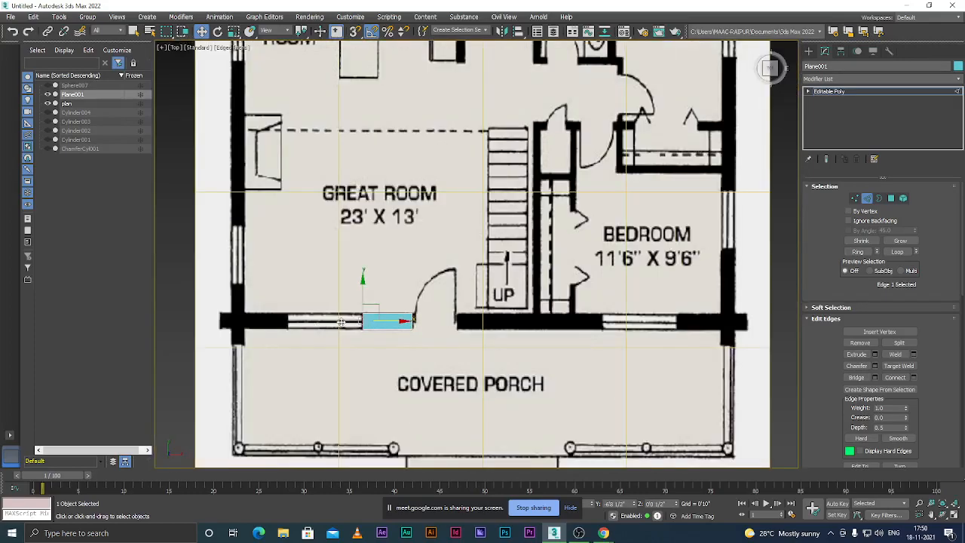
# - Extend the strip with new segments across the front window and on to the inner face of the great room's side wall
pyautogui.scroll(4, 377, 330)
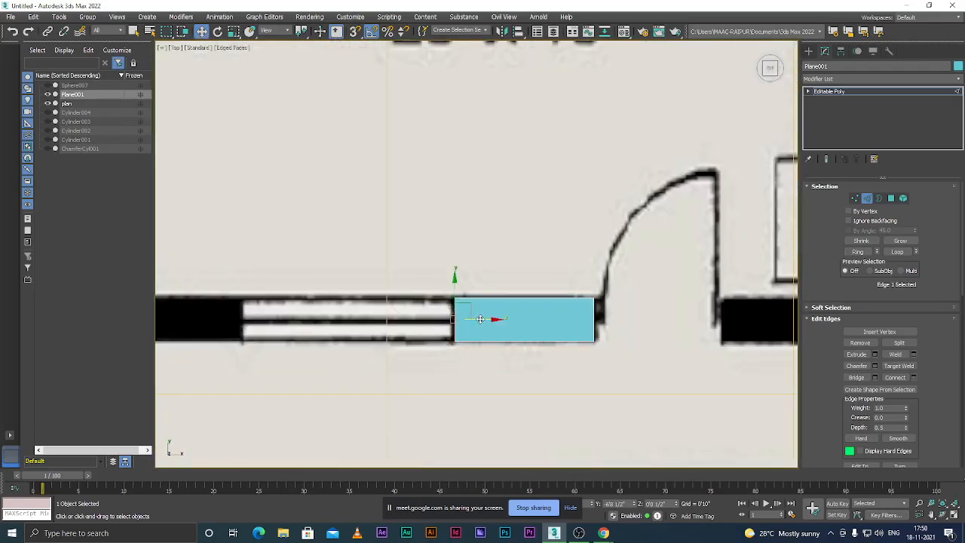
pyautogui.moveTo(480, 319); pyautogui.dragTo(265, 326)
pyautogui.scroll(-6, 309, 323)
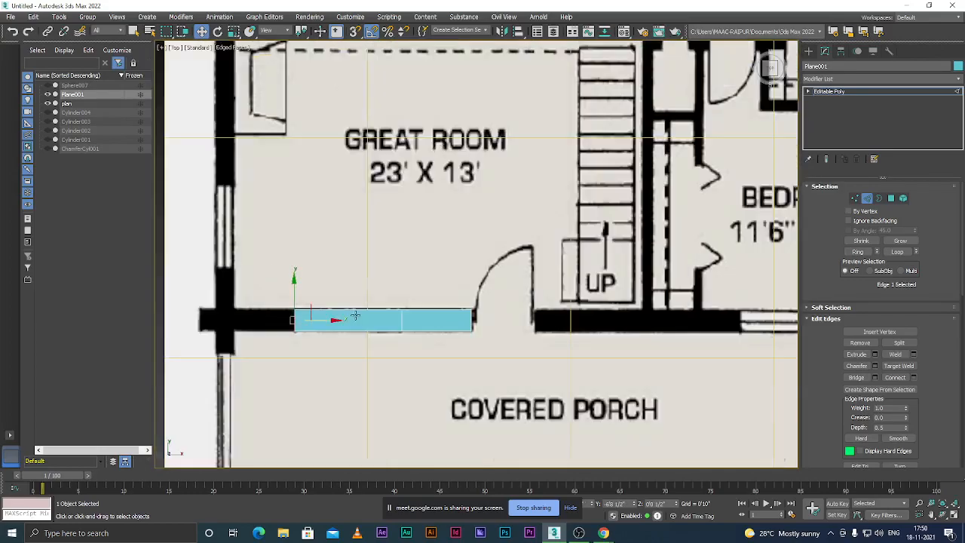
pyautogui.scroll(-1, 349, 323)
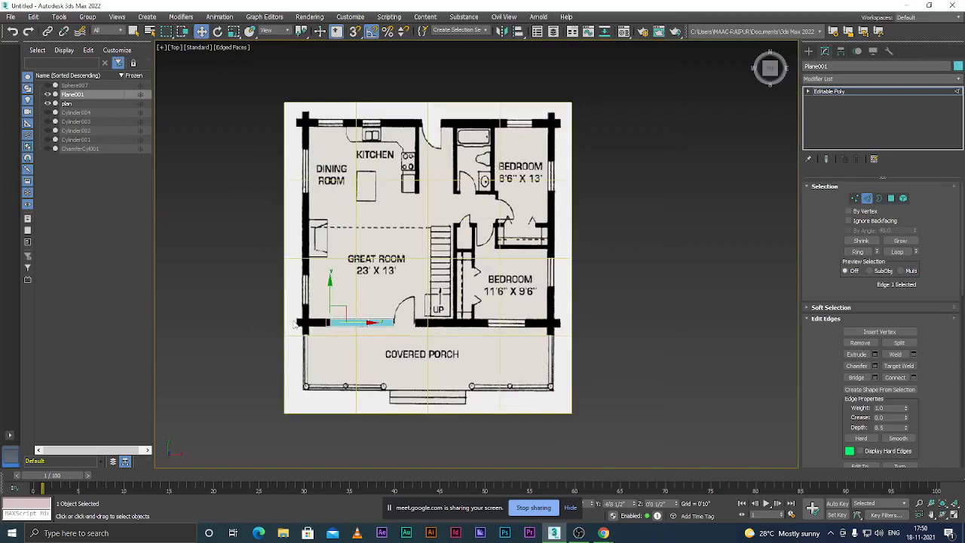
pyautogui.scroll(6, 344, 316)
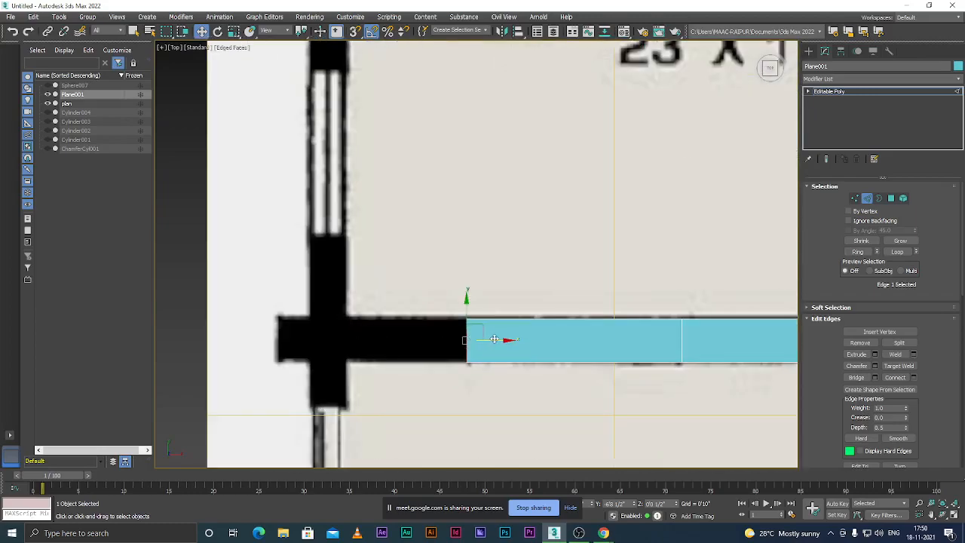
pyautogui.moveTo(494, 340); pyautogui.dragTo(378, 340)
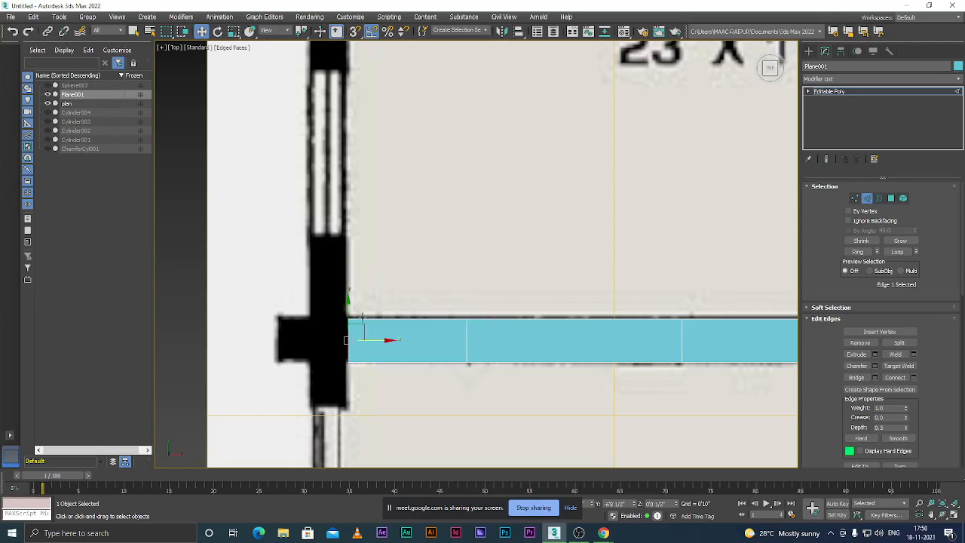
pyautogui.moveTo(377, 343); pyautogui.dragTo(339, 339)
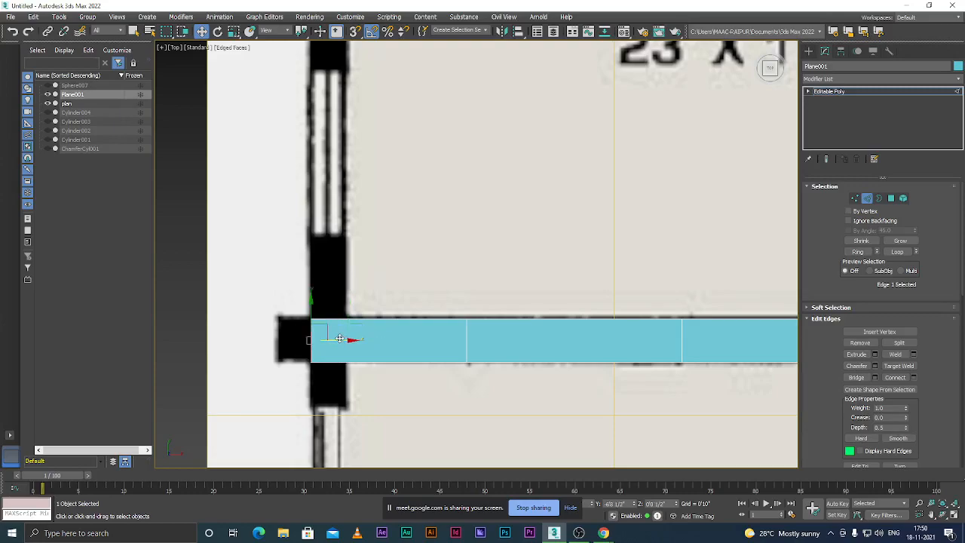
pyautogui.click(334, 320)
pyautogui.scroll(1, 339, 327)
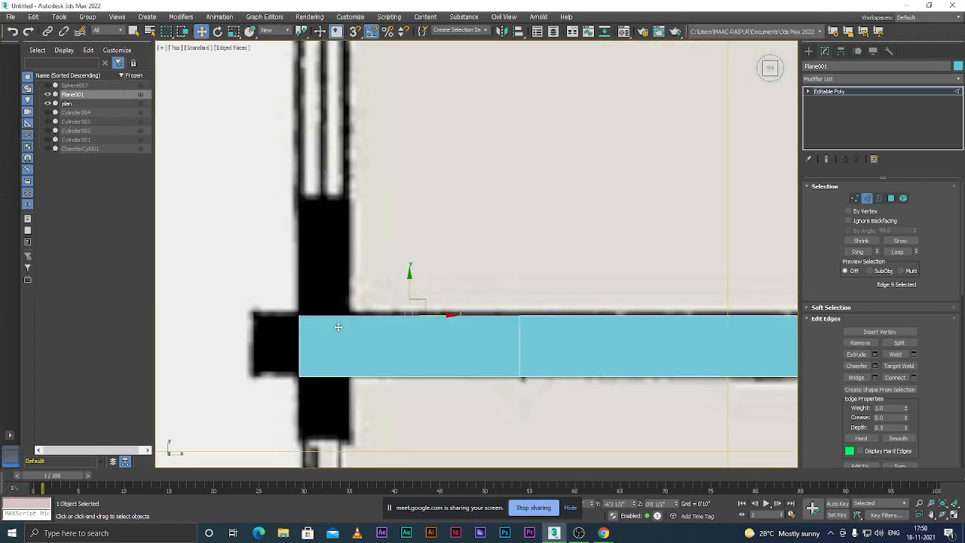
pyautogui.scroll(-1, 423, 333)
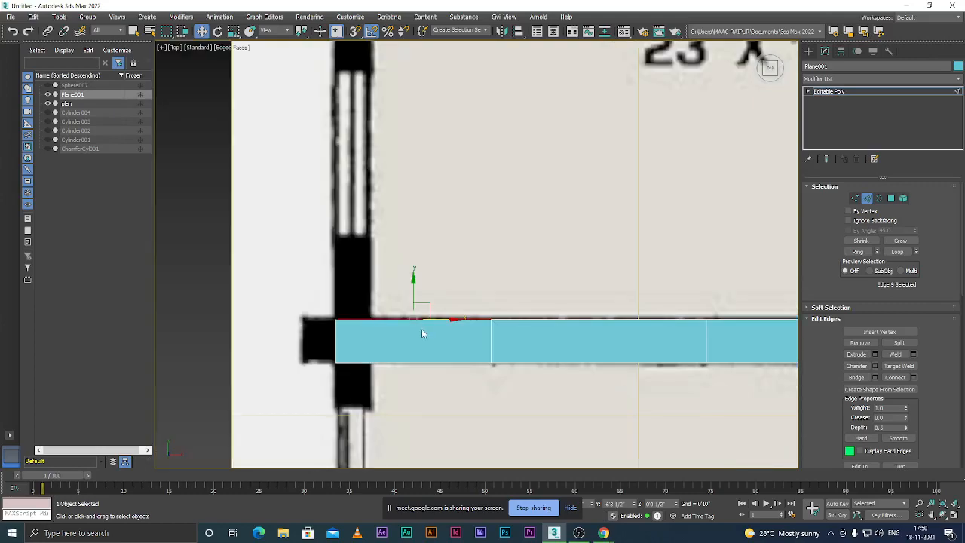
pyautogui.hotkey('ctrl', 'z')
pyautogui.hotkey('ctrl', 'z')
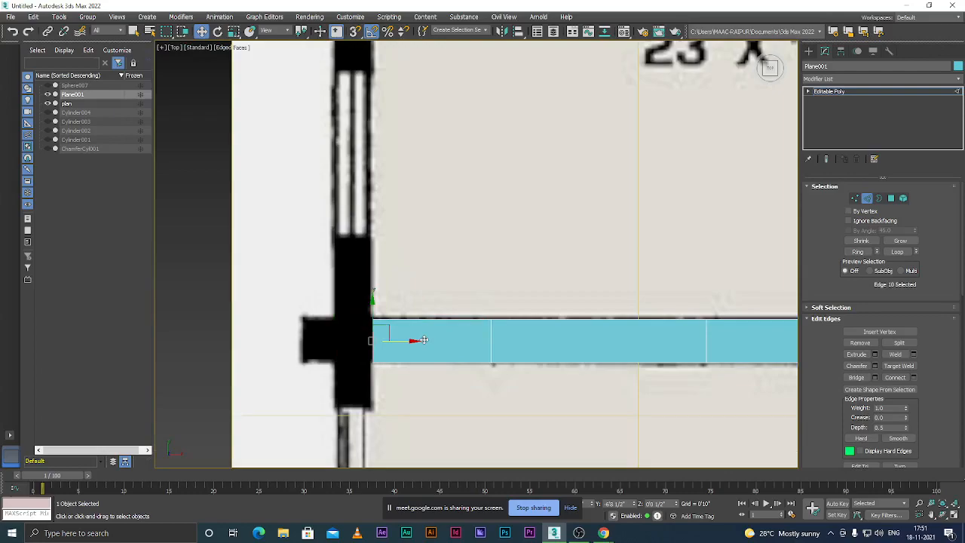
# - Add a corner segment across the side wall's thickness and extend its great-room-facing edge along the side wall to the window
pyautogui.moveTo(395, 341); pyautogui.dragTo(368, 335)
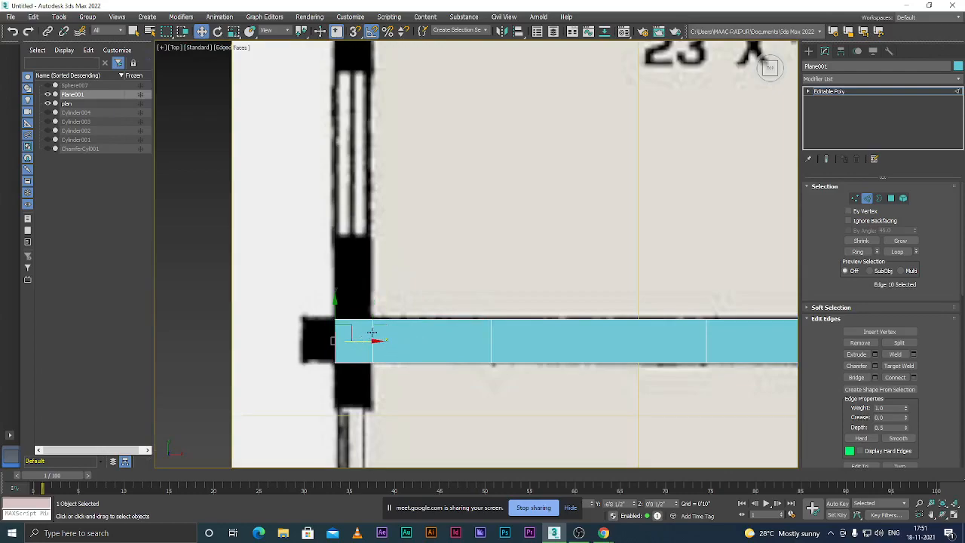
pyautogui.click(355, 321)
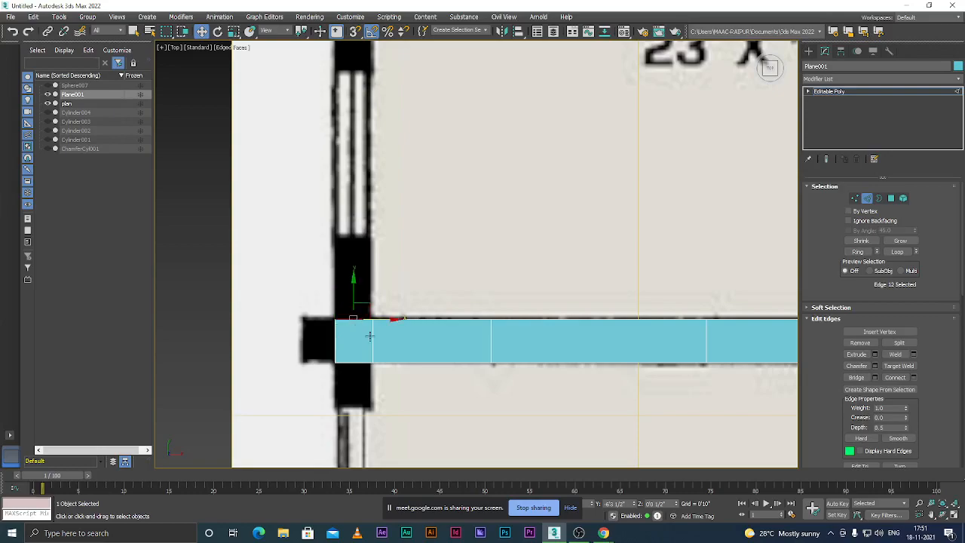
pyautogui.keyDown('shift'); pyautogui.moveTo(354, 290); pyautogui.dragTo(377, 207); pyautogui.keyUp('shift')
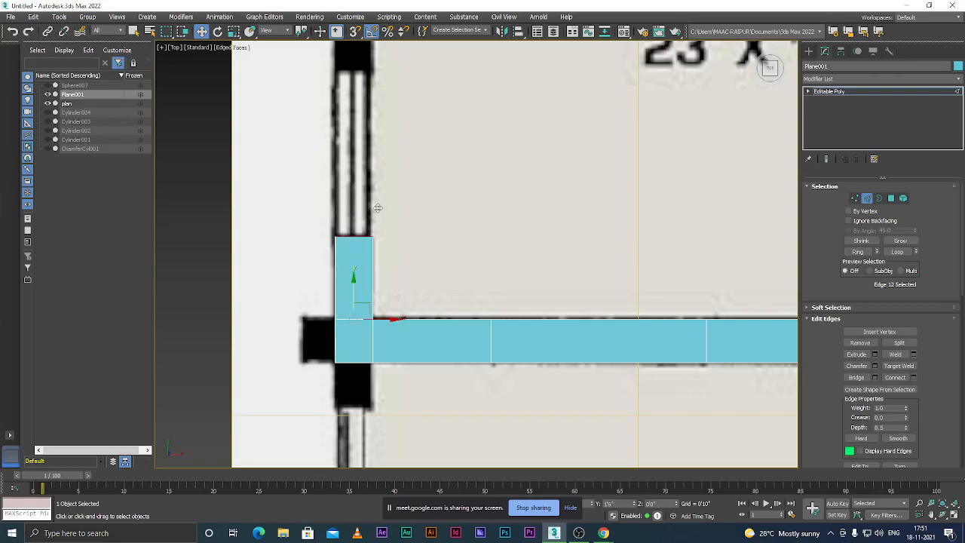
# - Extend the side wall strip with new segments across the great room window and up to the near side of the fireplace
pyautogui.scroll(-3, 364, 288)
pyautogui.scroll(2, 375, 238)
pyautogui.keyDown('shift'); pyautogui.moveTo(345, 283); pyautogui.dragTo(400, 166); pyautogui.keyUp('shift')
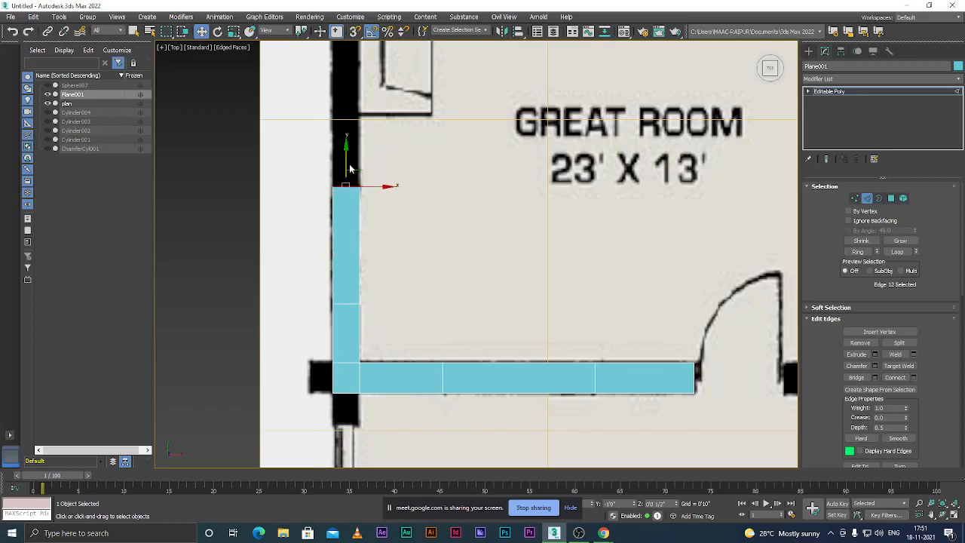
pyautogui.scroll(2, 347, 192)
pyautogui.scroll(-5, 344, 181)
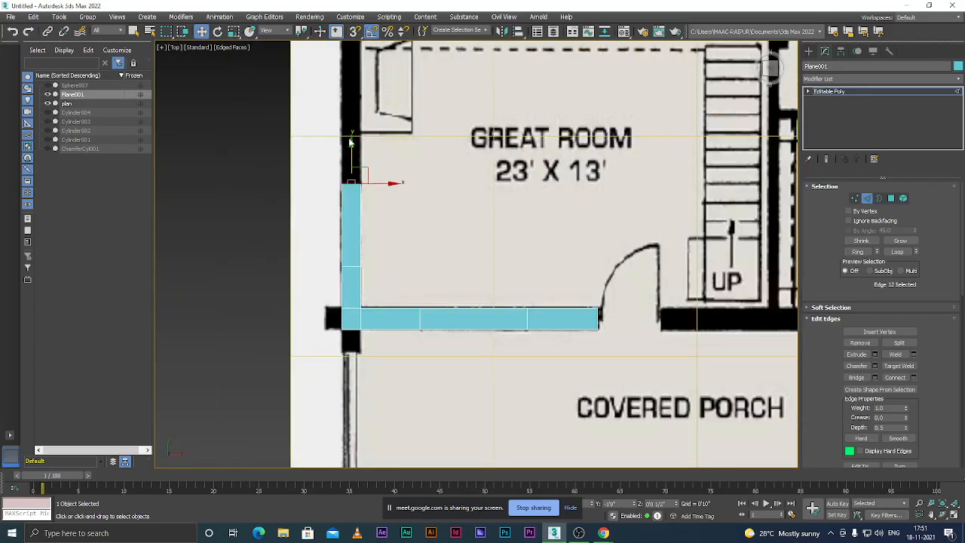
pyautogui.scroll(5, 343, 191)
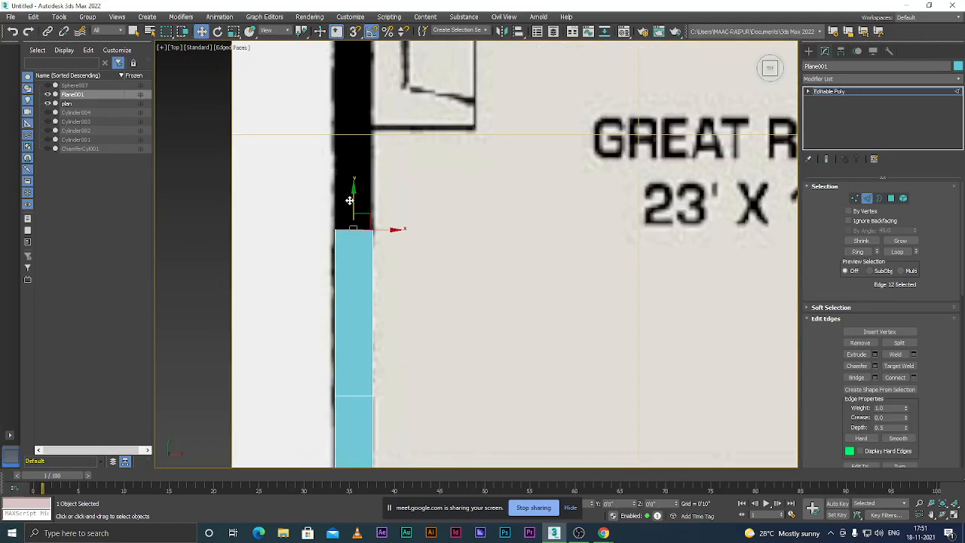
pyautogui.moveTo(352, 196); pyautogui.dragTo(355, 61)
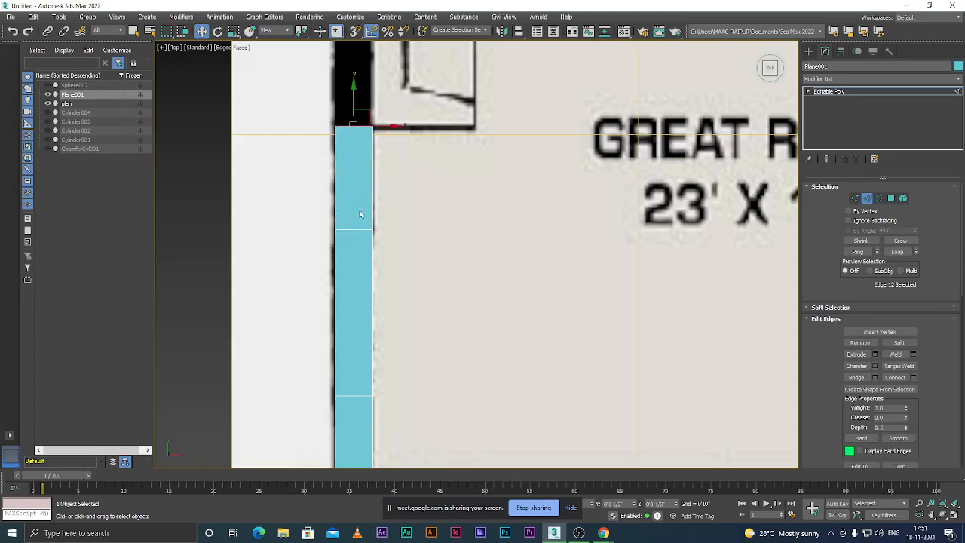
# - Move the strip's end edge along the side wall past the fireplace to the near end of the dining room window
pyautogui.scroll(-5, 374, 154)
pyautogui.scroll(-5, 373, 154)
pyautogui.scroll(8, 353, 198)
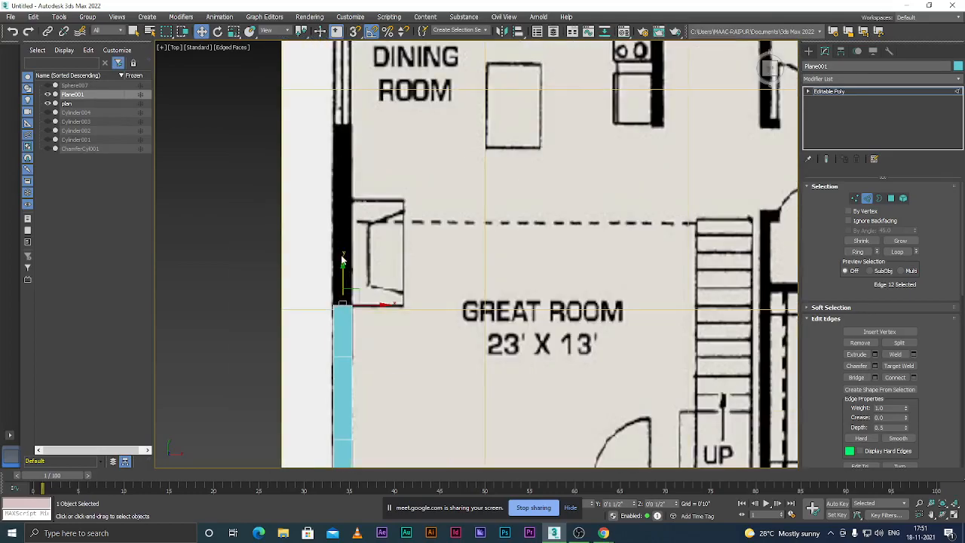
pyautogui.moveTo(343, 276); pyautogui.dragTo(353, 103)
pyautogui.scroll(-5, 353, 103)
pyautogui.scroll(5, 349, 172)
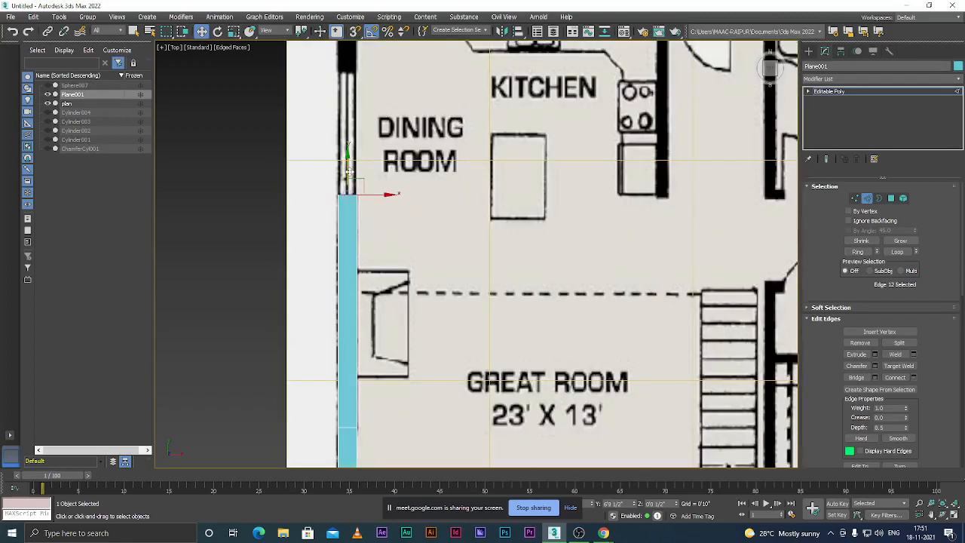
# - Extend the strip with new segments across the dining room side window and on to the inner face of the back wall
pyautogui.moveTo(349, 172); pyautogui.dragTo(350, 45)
pyautogui.scroll(-5, 337, 134)
pyautogui.scroll(5, 337, 134)
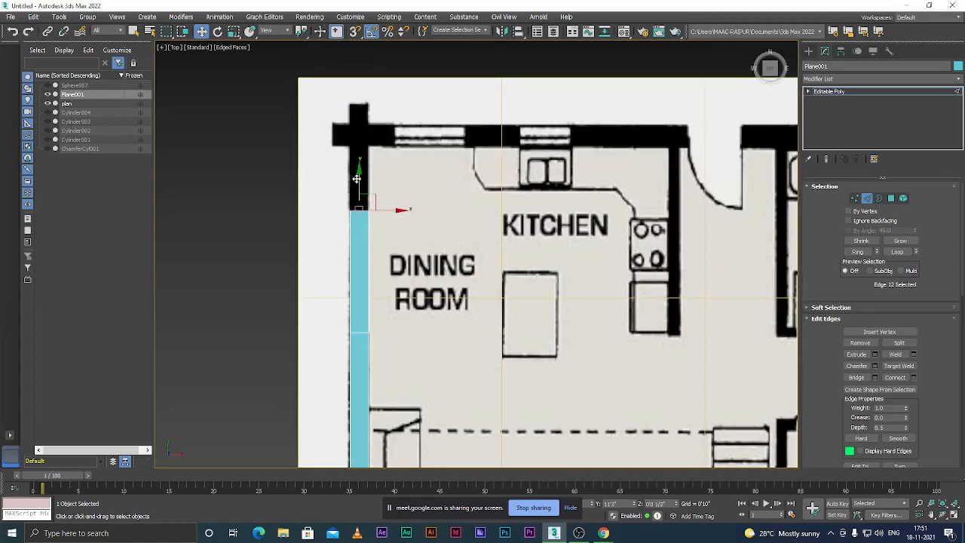
pyautogui.moveTo(356, 179); pyautogui.dragTo(355, 121)
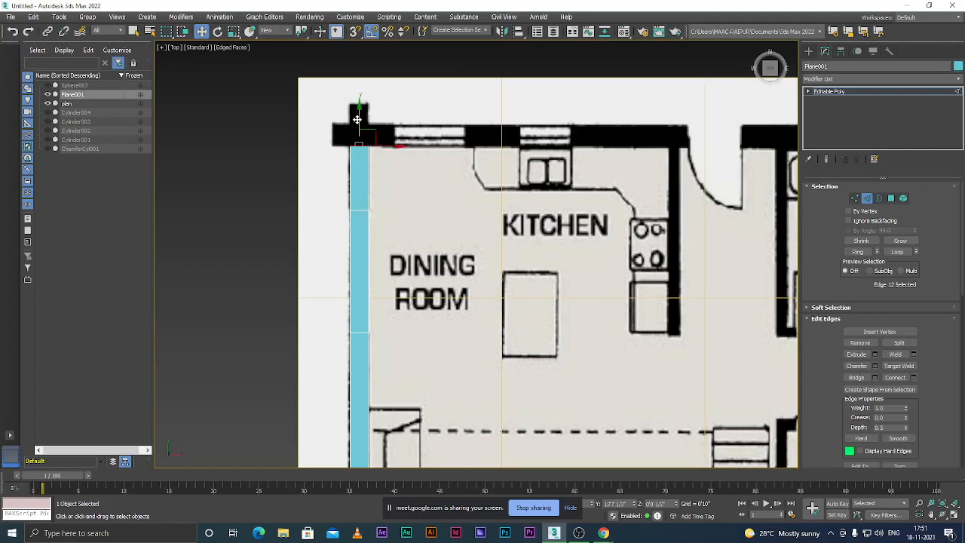
pyautogui.scroll(-3, 357, 128)
pyautogui.scroll(2, 362, 143)
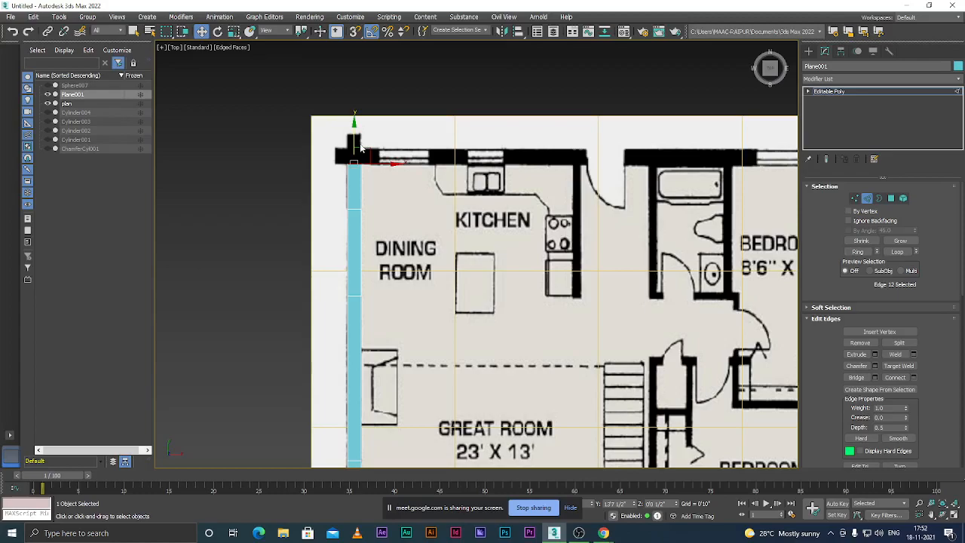
# - Add a corner segment across the back wall's thickness and extend its kitchen-side edge to the first back window
pyautogui.scroll(3, 354, 151)
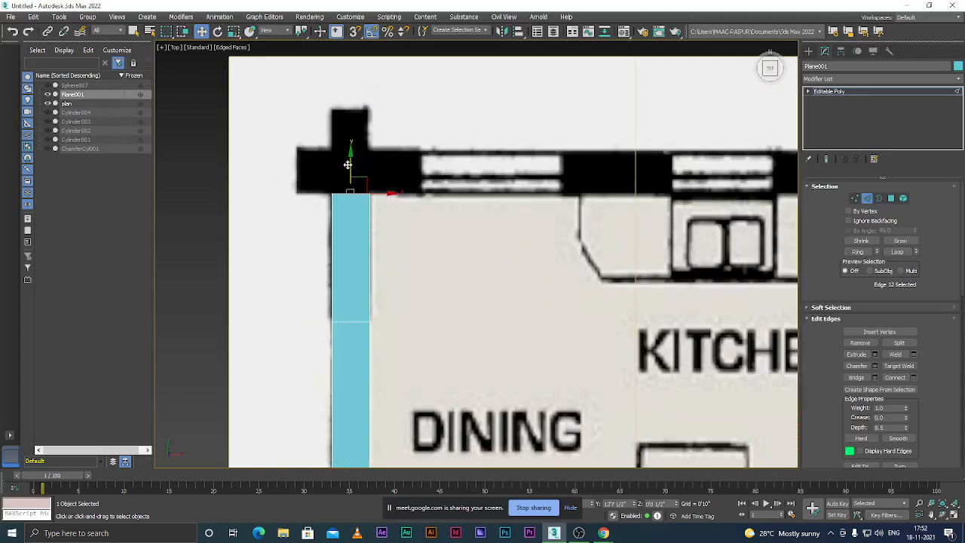
pyautogui.moveTo(347, 166); pyautogui.dragTo(356, 122)
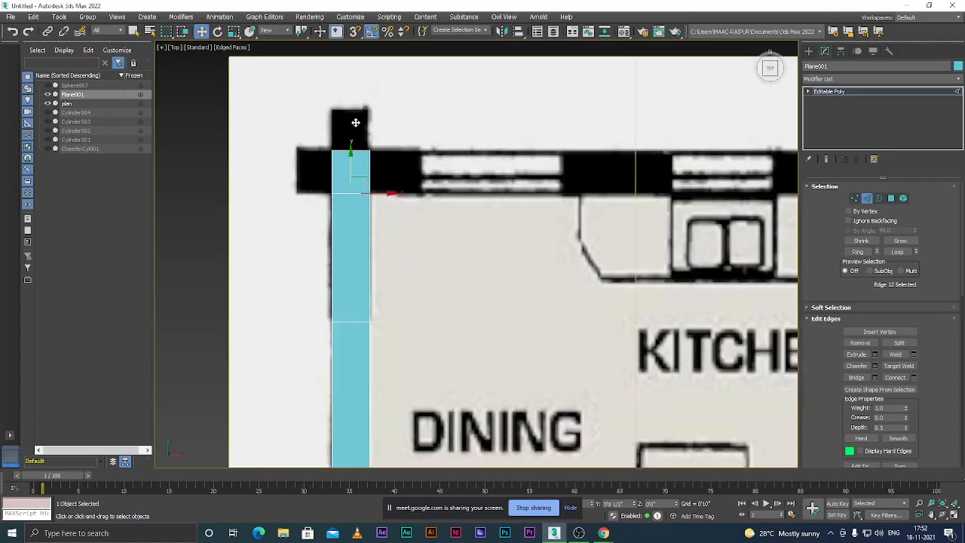
pyautogui.scroll(3, 371, 173)
pyautogui.click(368, 172)
pyautogui.scroll(-3, 341, 173)
pyautogui.scroll(3, 362, 162)
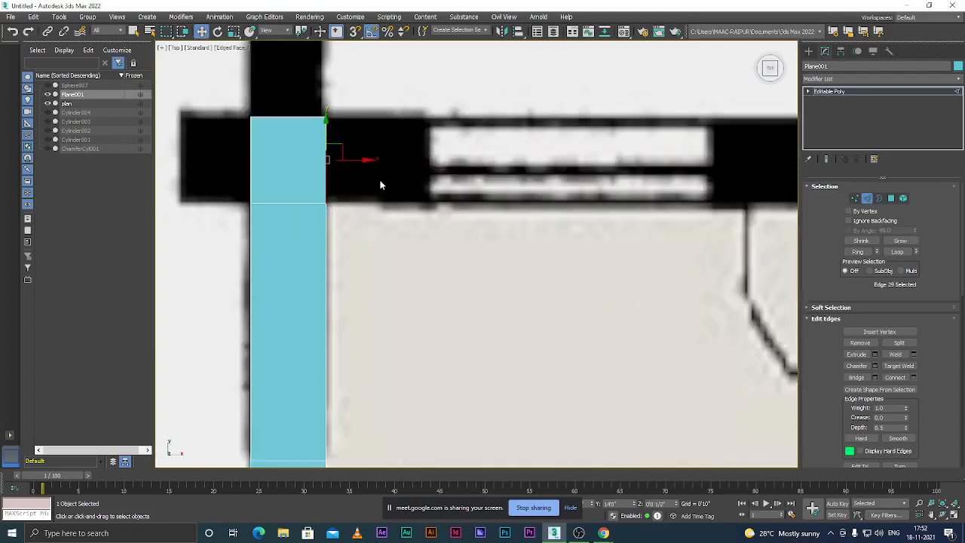
pyautogui.moveTo(359, 158); pyautogui.dragTo(460, 165)
pyautogui.scroll(-4, 423, 164)
pyautogui.scroll(3, 400, 164)
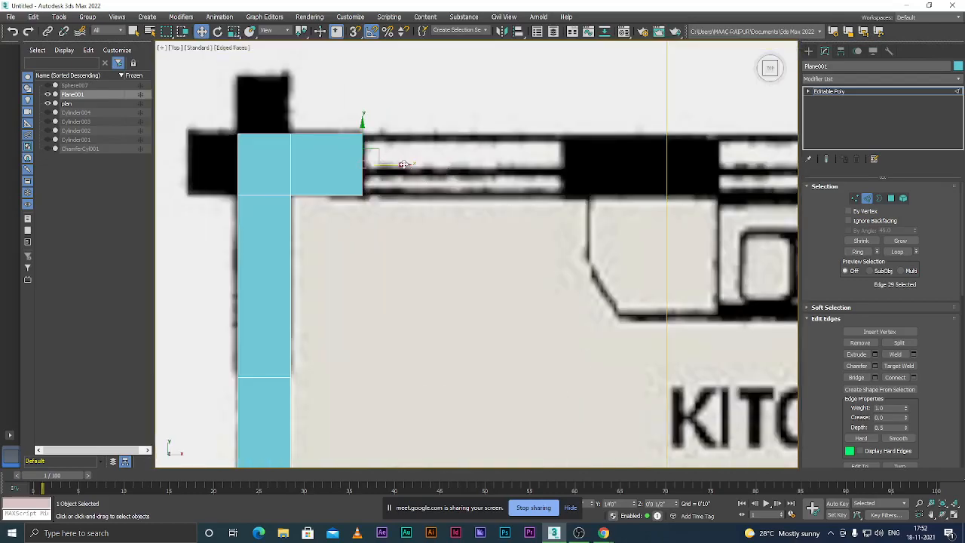
# - Extend the back wall strip with new segments across the first window and on to the near end of the kitchen sink window
pyautogui.moveTo(396, 164); pyautogui.dragTo(599, 157)
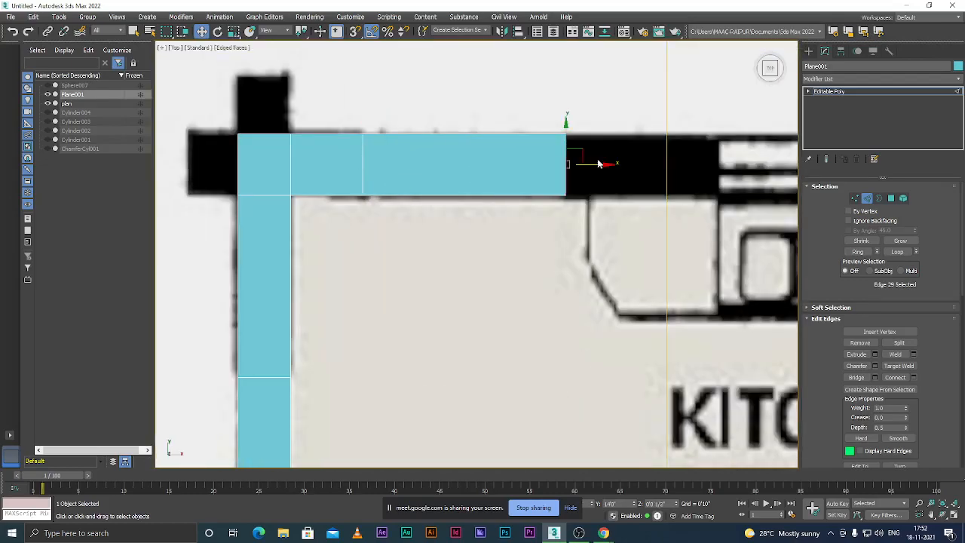
pyautogui.scroll(-4, 306, 153)
pyautogui.scroll(5, 461, 162)
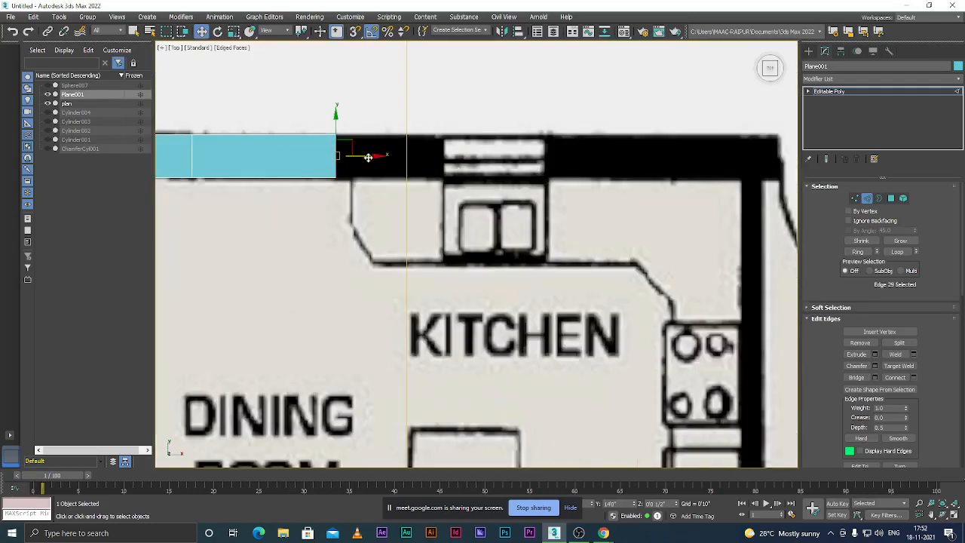
pyautogui.moveTo(383, 157); pyautogui.dragTo(473, 166)
pyautogui.scroll(-5, 452, 164)
pyautogui.scroll(3, 428, 174)
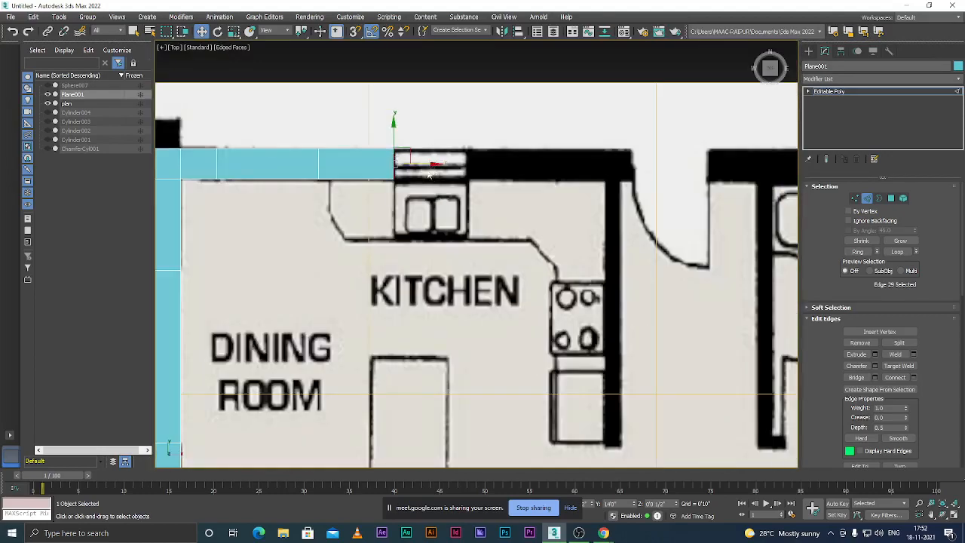
# - Extend the back wall strip with new segments across the kitchen sink window and on to the near side of the back door
pyautogui.moveTo(420, 165); pyautogui.dragTo(496, 162)
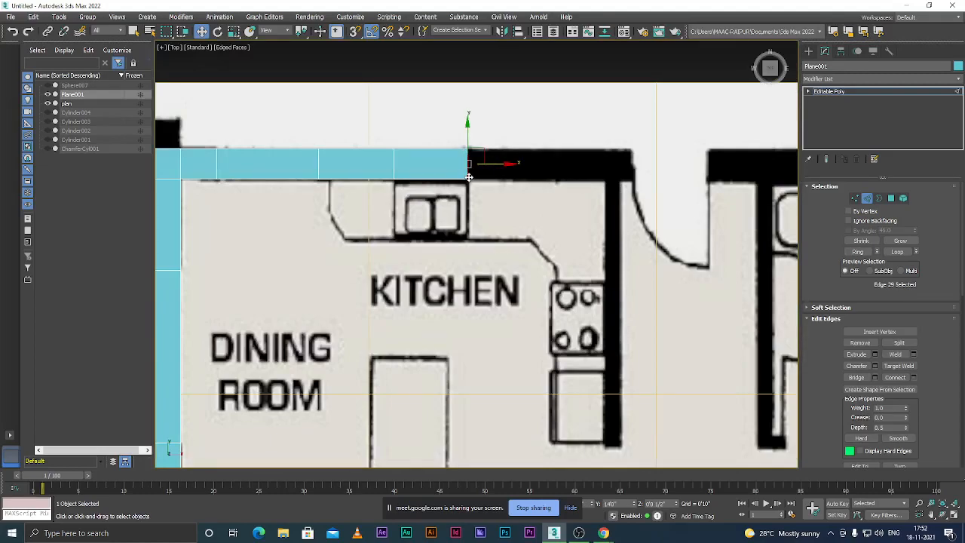
pyautogui.scroll(-3, 469, 176)
pyautogui.scroll(4, 483, 173)
pyautogui.scroll(-3, 460, 164)
pyautogui.scroll(4, 601, 179)
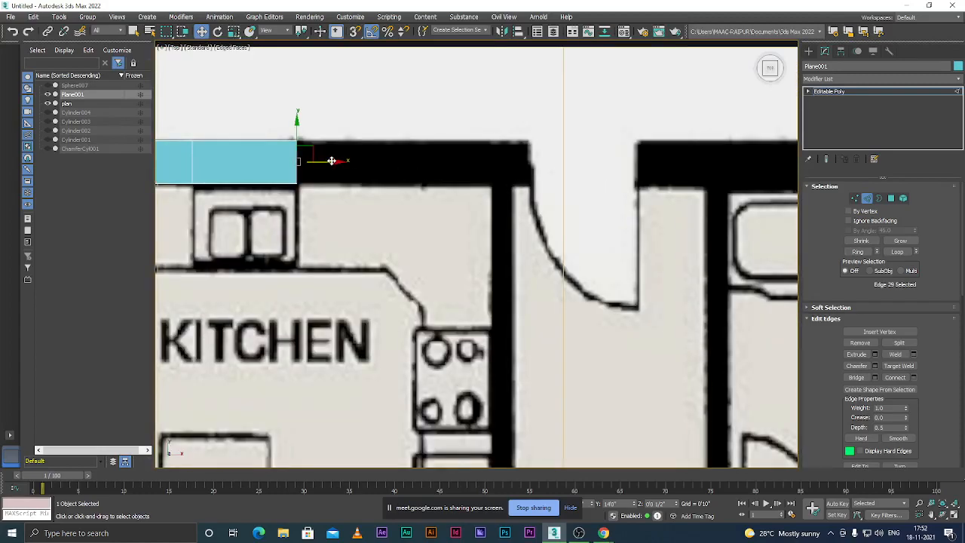
pyautogui.scroll(-2, 339, 158)
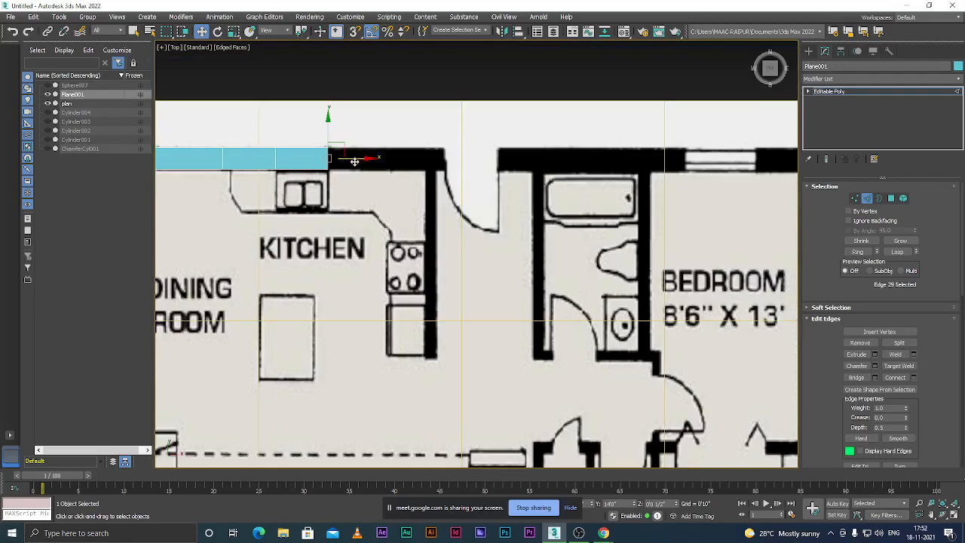
pyautogui.scroll(2, 355, 160)
pyautogui.moveTo(347, 158); pyautogui.dragTo(506, 185)
# - Extend the back wall strip with new segments across the back door opening and on to the bathroom's near wall
pyautogui.scroll(-3, 383, 165)
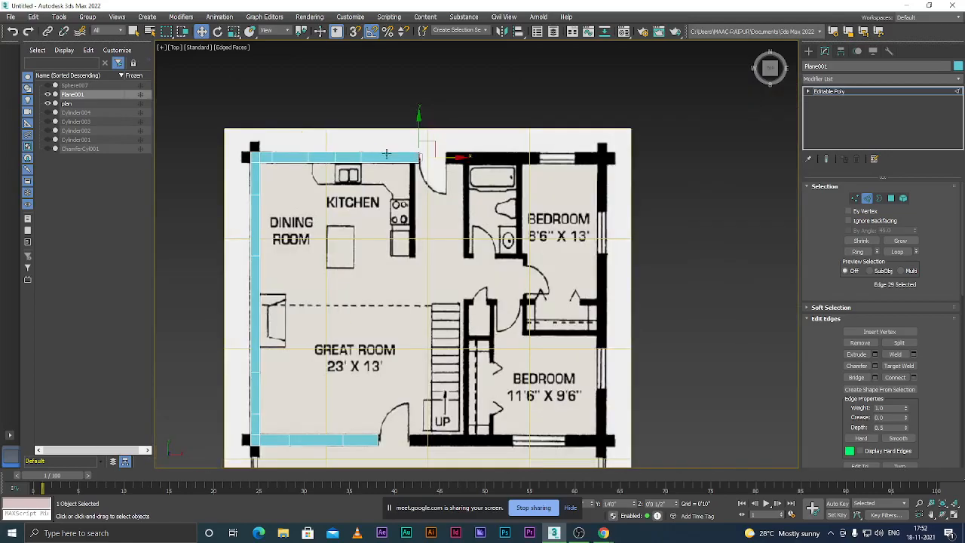
pyautogui.scroll(3, 436, 160)
pyautogui.moveTo(445, 154); pyautogui.dragTo(485, 159)
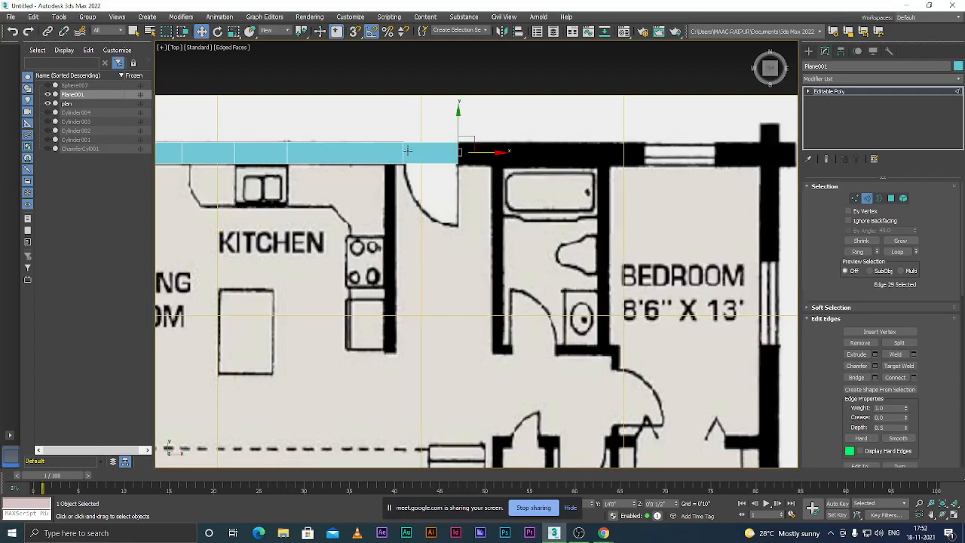
pyautogui.scroll(3, 407, 151)
pyautogui.scroll(-4, 457, 145)
pyautogui.scroll(3, 449, 155)
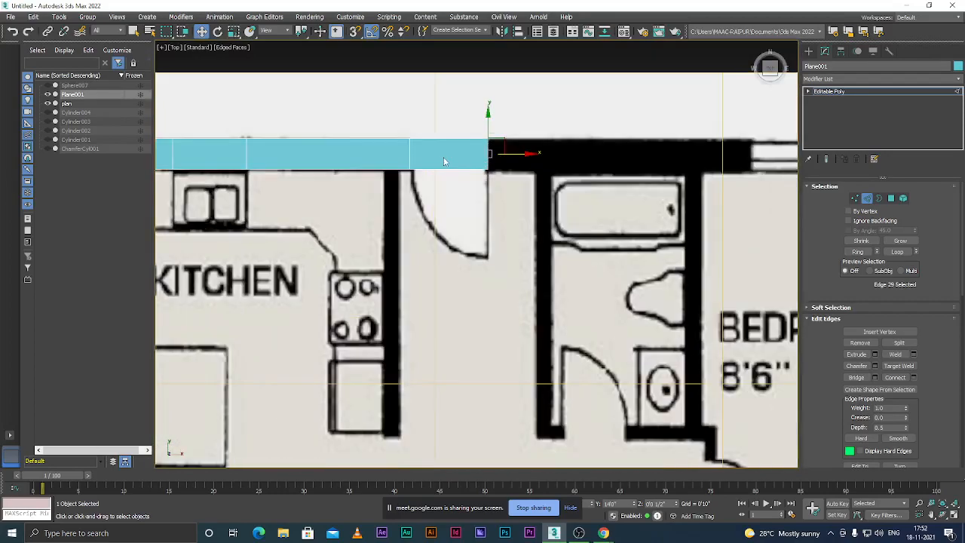
pyautogui.moveTo(511, 154)
pyautogui.mouseDown()
pyautogui.moveTo(578, 162)
pyautogui.moveTo(508, 168)
pyautogui.mouseUp()
pyautogui.scroll(2, 490, 168)
pyautogui.scroll(2, 488, 167)
pyautogui.keyDown('shift'); pyautogui.moveTo(506, 125); pyautogui.dragTo(629, 141); pyautogui.keyUp('shift')
pyautogui.scroll(-4, 551, 166)
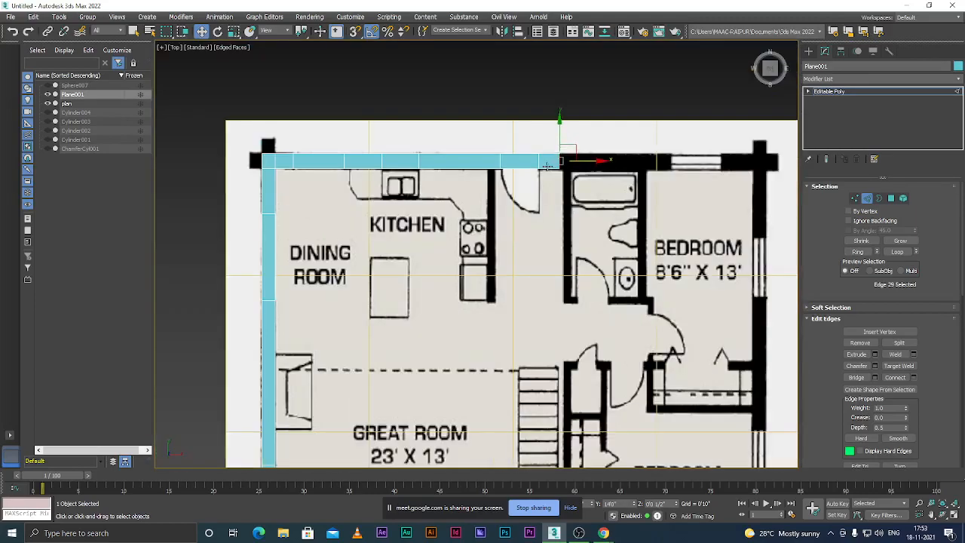
# - Extend the back wall strip past the bathroom to the near end of the 8'6" x 13' bedroom's back window
pyautogui.scroll(2, 639, 166)
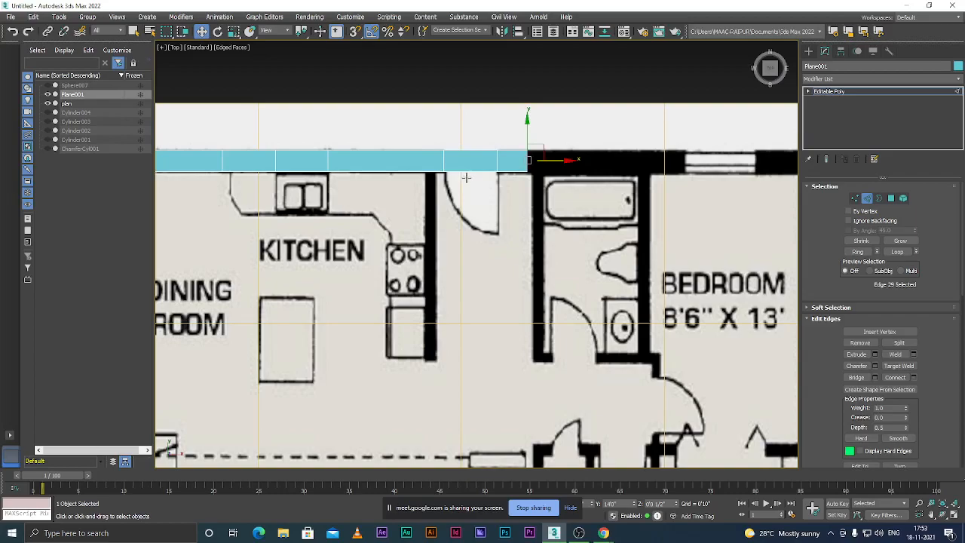
pyautogui.scroll(-2, 466, 177)
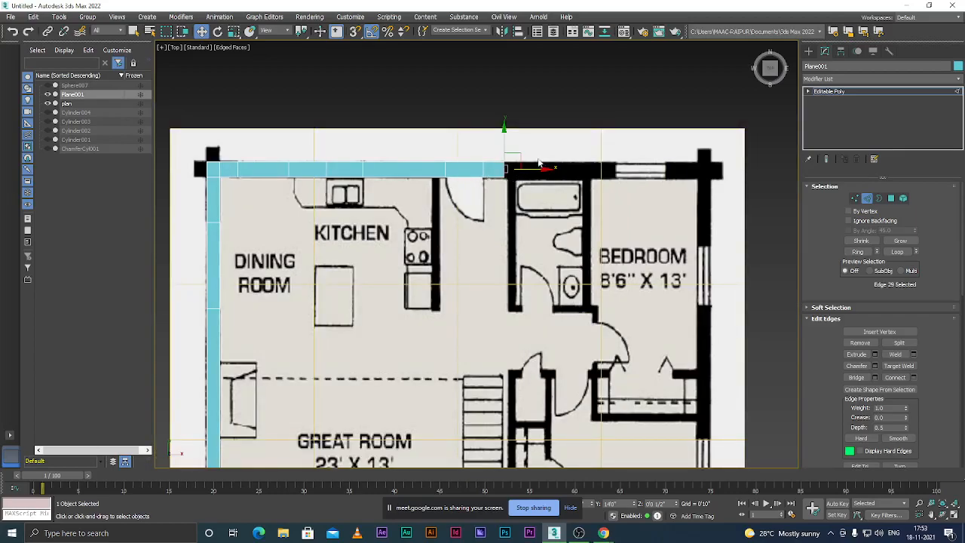
pyautogui.scroll(4, 553, 160)
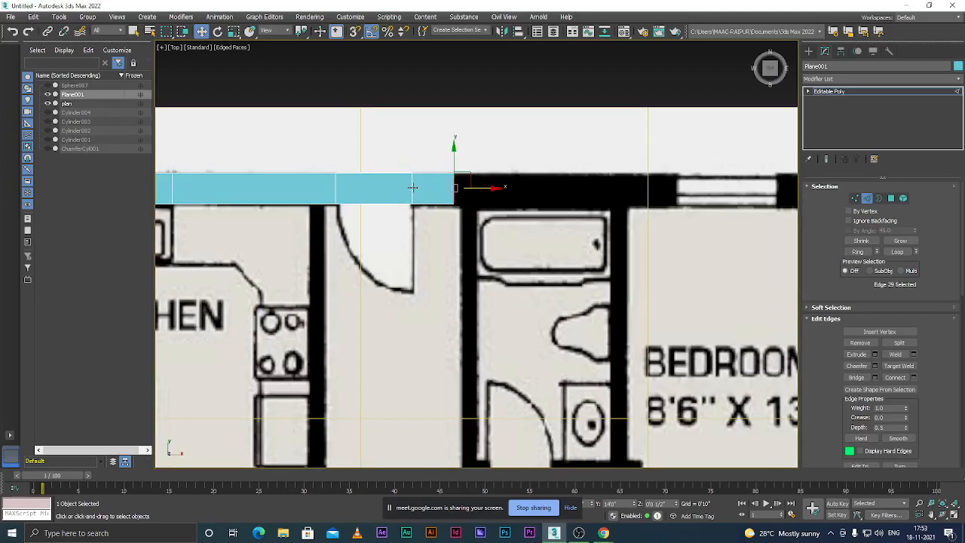
pyautogui.scroll(-2, 408, 221)
pyautogui.scroll(2, 461, 199)
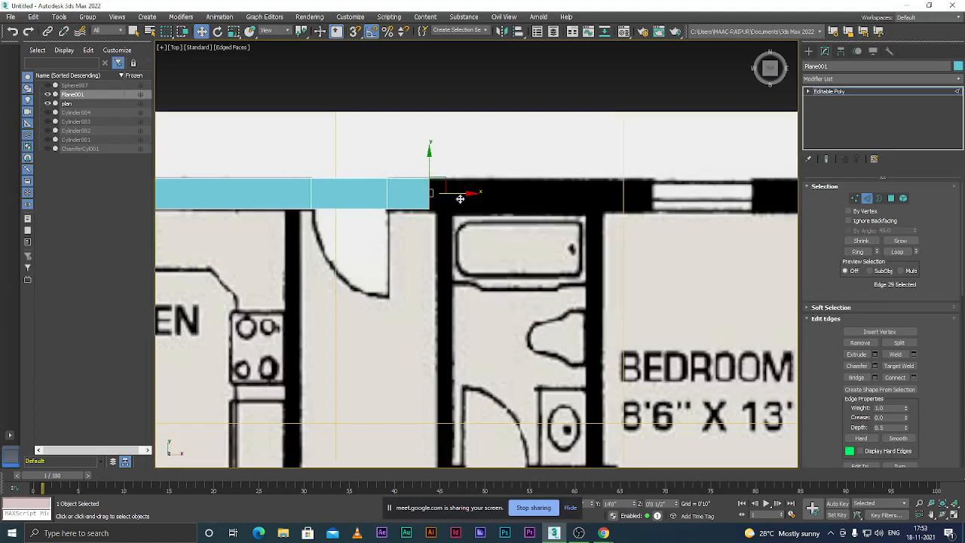
pyautogui.scroll(-2, 466, 225)
pyautogui.scroll(2, 445, 205)
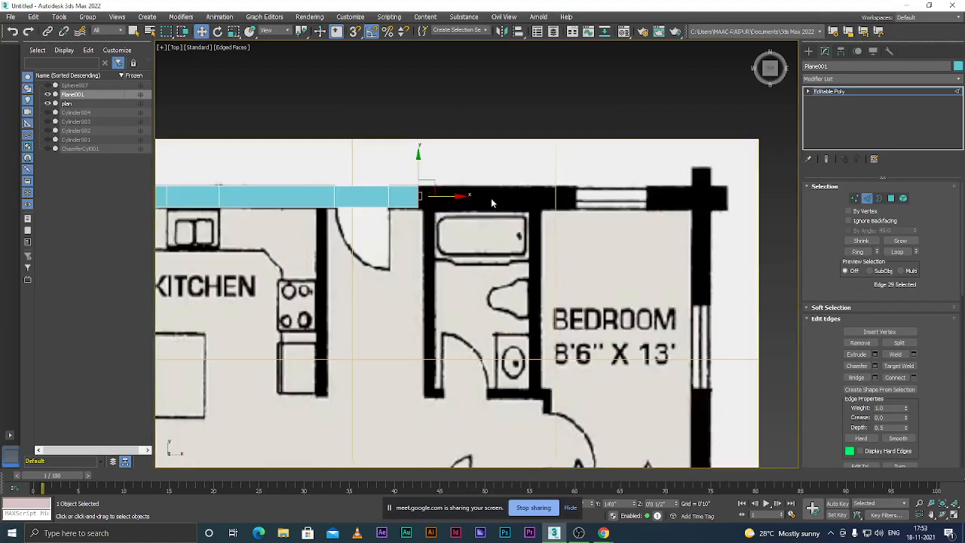
pyautogui.moveTo(422, 195); pyautogui.dragTo(644, 198)
# - Extend the strip with new segments across the bedroom's back window and on to the inner face of the bedroom side wall
pyautogui.scroll(-2, 456, 214)
pyautogui.scroll(-3, 455, 215)
pyautogui.scroll(5, 415, 203)
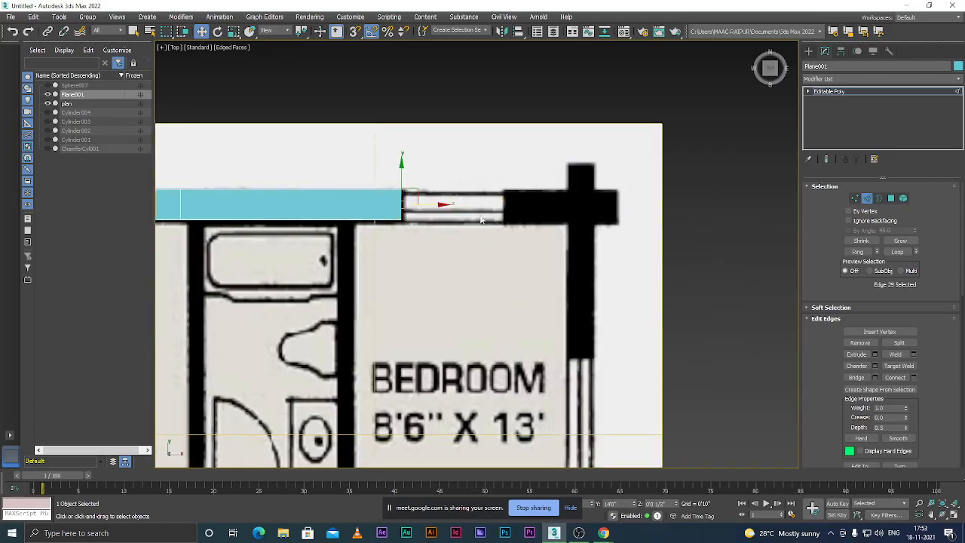
pyautogui.moveTo(412, 200); pyautogui.dragTo(556, 209)
pyautogui.scroll(-3, 556, 209)
pyautogui.scroll(3, 491, 214)
pyautogui.moveTo(452, 208); pyautogui.dragTo(565, 211)
# - Complete the back bedroom corner segment and extend its inward edge along the side wall to the first side window
pyautogui.scroll(-4, 473, 208)
pyautogui.scroll(3, 477, 232)
pyautogui.scroll(2, 477, 233)
pyautogui.click(524, 198)
pyautogui.keyDown('shift'); pyautogui.moveTo(529, 172); pyautogui.dragTo(531, 363); pyautogui.keyUp('shift')
# - Extend the side wall strip with new segments across the 8'6" x 13' bedroom's side window and on to the closet's front wall
pyautogui.scroll(-5, 498, 203)
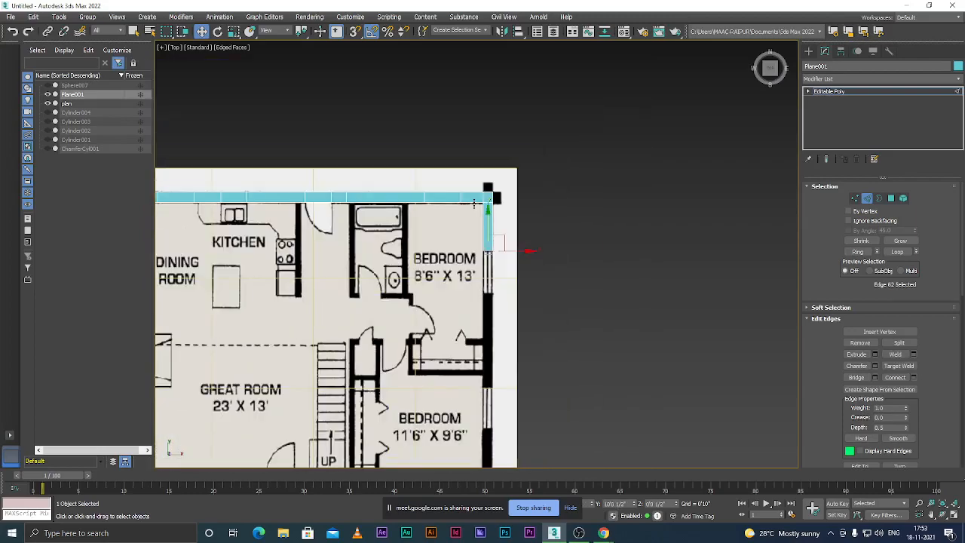
pyautogui.scroll(4, 543, 194)
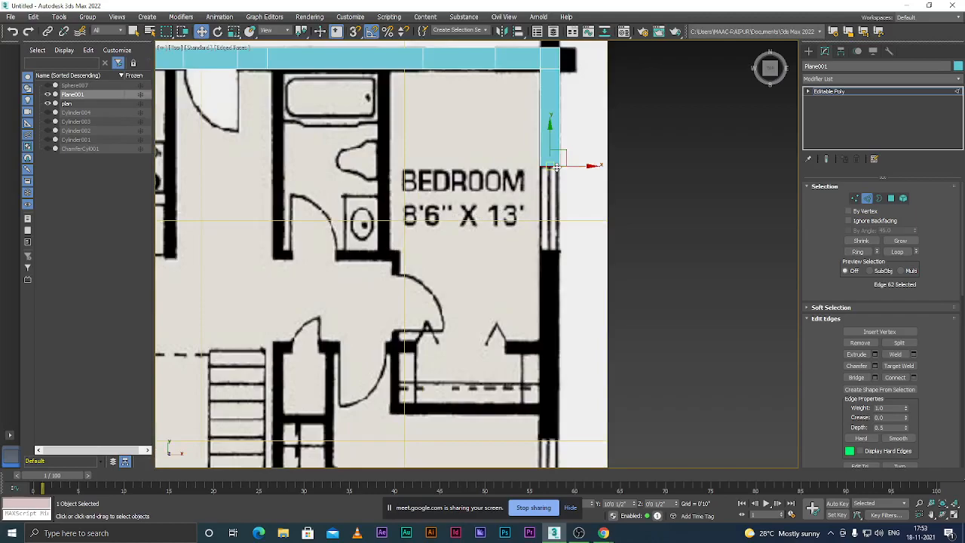
pyautogui.scroll(2, 545, 163)
pyautogui.moveTo(546, 139); pyautogui.dragTo(546, 308)
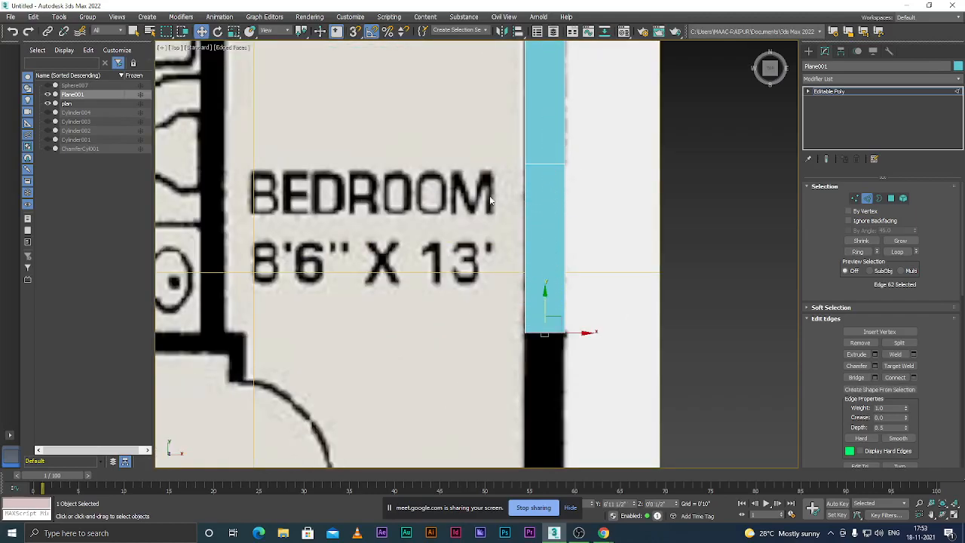
pyautogui.scroll(-6, 486, 194)
pyautogui.scroll(3, 465, 224)
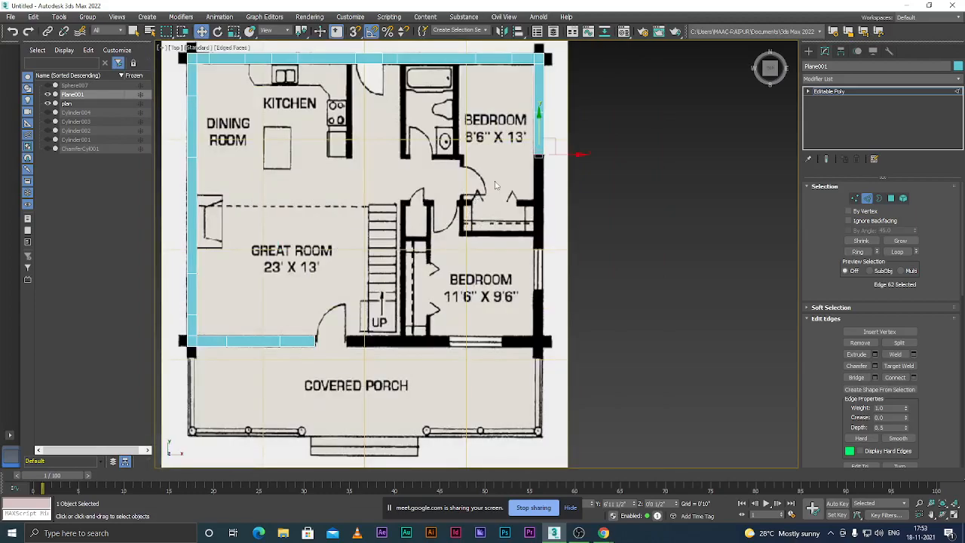
pyautogui.scroll(4, 536, 163)
pyautogui.moveTo(548, 110); pyautogui.dragTo(564, 310)
# - Extend the side wall strip past the closet to the near end of the 11'6" x 9'6" bedroom's side window
pyautogui.scroll(-3, 499, 253)
pyautogui.scroll(1, 499, 254)
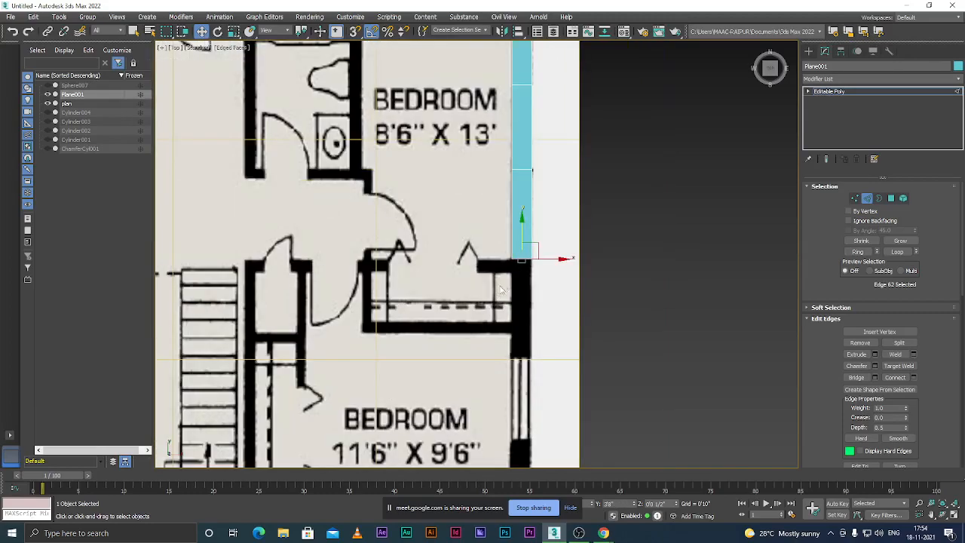
pyautogui.scroll(1, 521, 275)
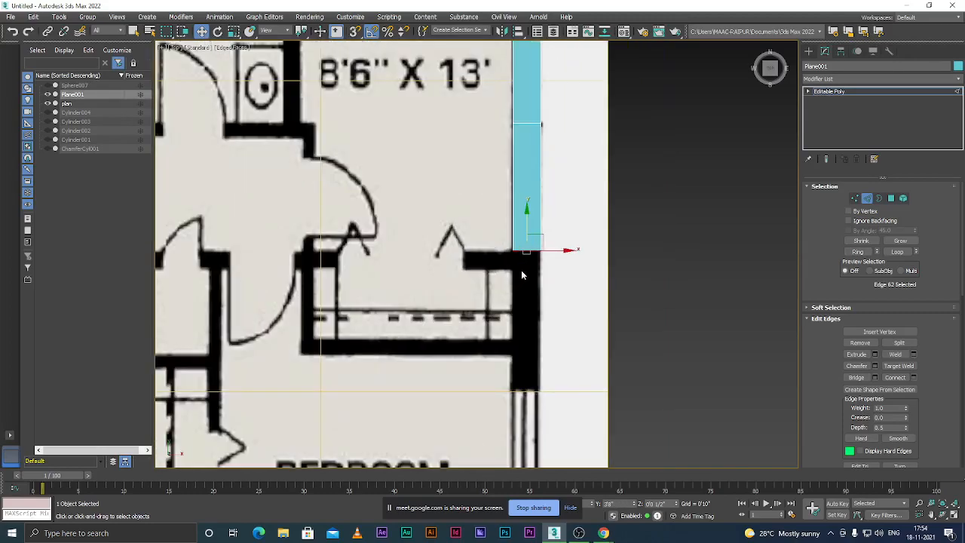
pyautogui.scroll(-3, 522, 276)
pyautogui.scroll(3, 528, 173)
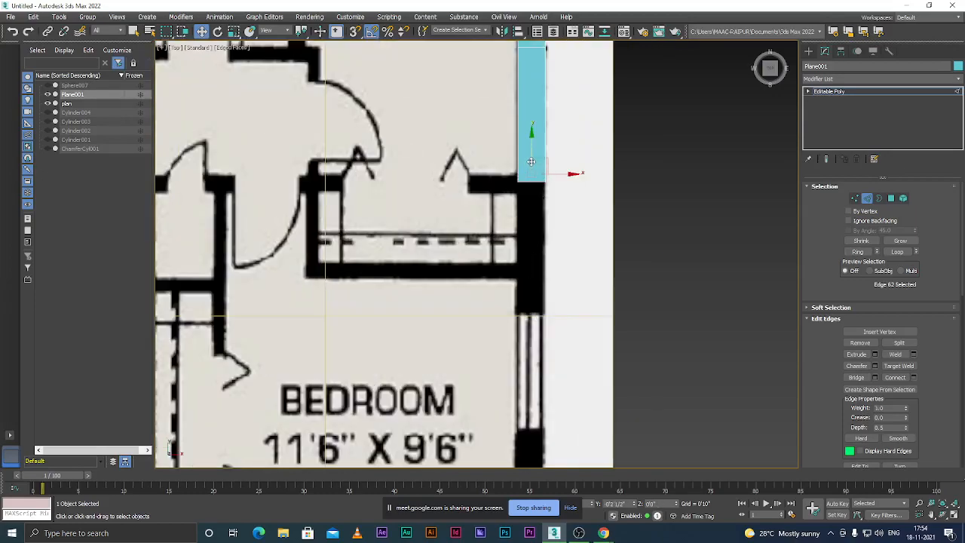
pyautogui.keyDown('shift'); pyautogui.moveTo(534, 154); pyautogui.dragTo(536, 294); pyautogui.keyUp('shift')
# - Extend the side wall strip with new segments across the 11'6" x 9'6" bedroom's side window and on to the front wall's inner face
pyautogui.scroll(-4, 536, 295)
pyautogui.scroll(3, 547, 196)
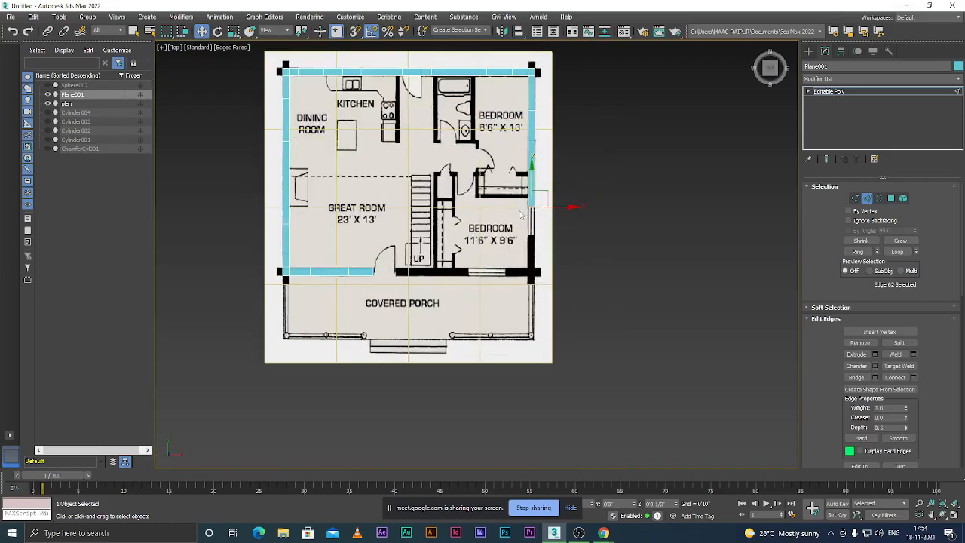
pyautogui.keyDown('shift'); pyautogui.moveTo(548, 189); pyautogui.dragTo(547, 251); pyautogui.keyUp('shift')
pyautogui.scroll(-5, 545, 255)
pyautogui.scroll(3, 539, 226)
pyautogui.moveTo(539, 179); pyautogui.dragTo(526, 217)
# - Add a corner segment across the front wall's thickness and extend its bedroom-side edge to the near end of the front window
pyautogui.scroll(4, 533, 221)
pyautogui.click(549, 221)
pyautogui.scroll(-5, 526, 209)
pyautogui.scroll(3, 473, 210)
pyautogui.scroll(-5, 491, 216)
pyautogui.scroll(5, 466, 216)
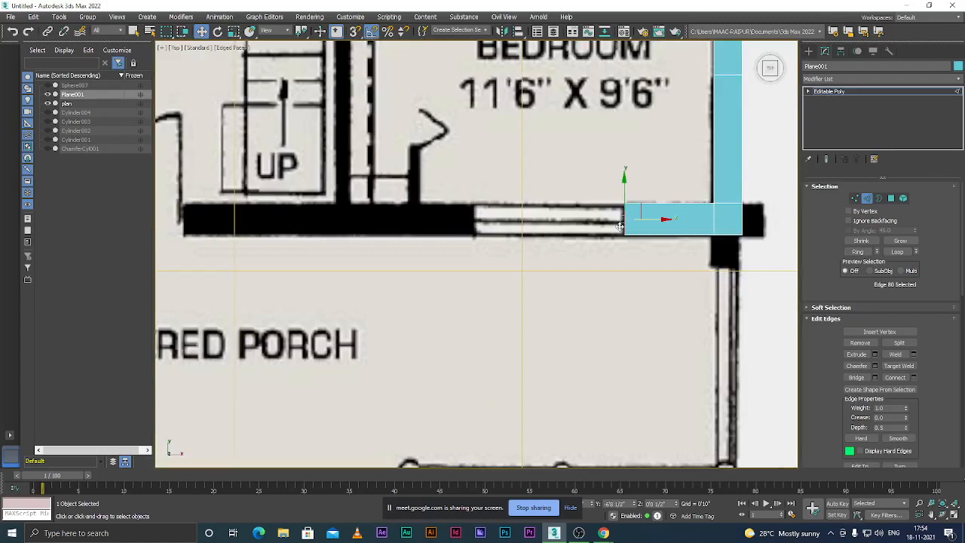
# - Extend the front wall strip with new segments across the bedroom's front window and on to the front door opening
pyautogui.keyDown('shift'); pyautogui.moveTo(650, 218); pyautogui.dragTo(474, 220); pyautogui.keyUp('shift')
pyautogui.scroll(-5, 475, 220)
pyautogui.scroll(4, 434, 211)
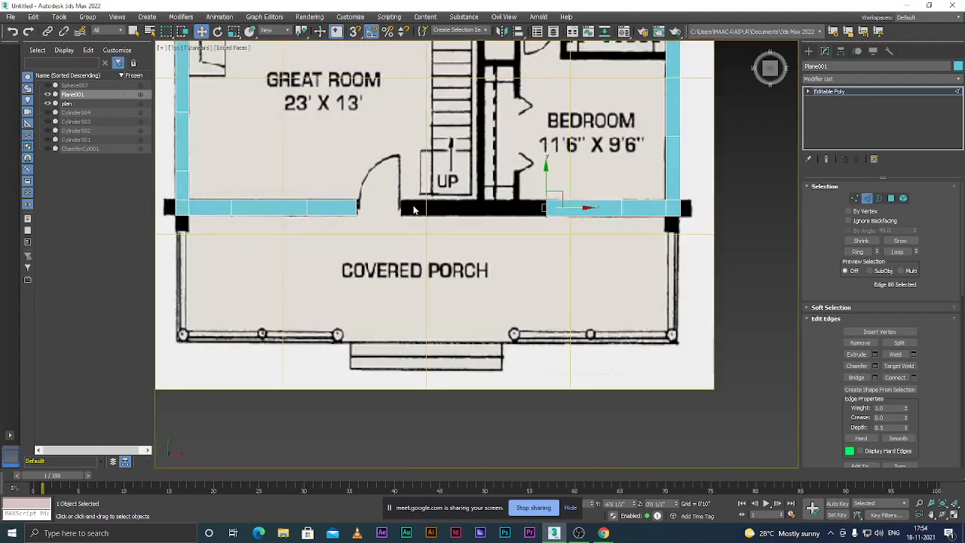
pyautogui.scroll(2, 413, 208)
pyautogui.keyDown('shift'); pyautogui.moveTo(623, 208); pyautogui.dragTo(399, 198); pyautogui.keyUp('shift')
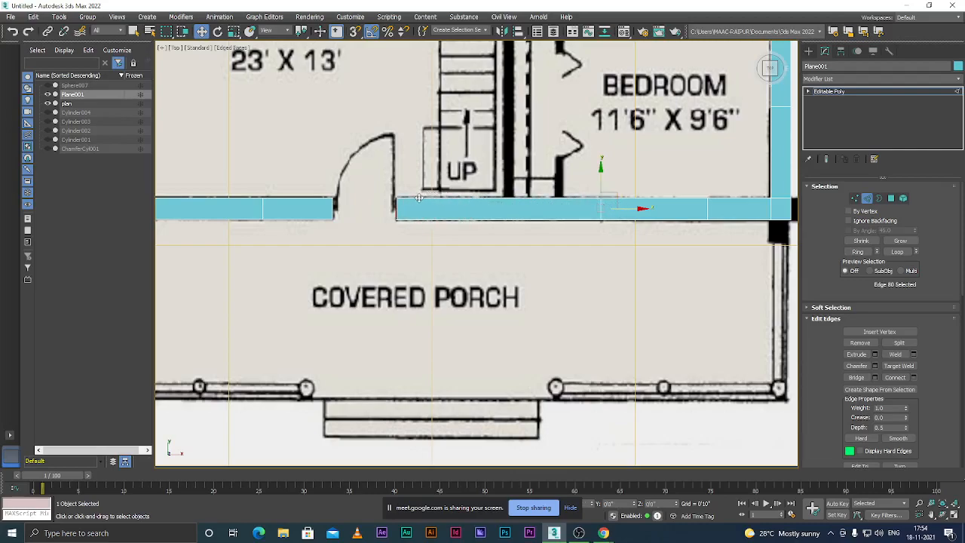
# - Clear the edge selection and check the traced outer wall outline against the floor plan
pyautogui.scroll(-6, 435, 206)
pyautogui.scroll(4, 455, 206)
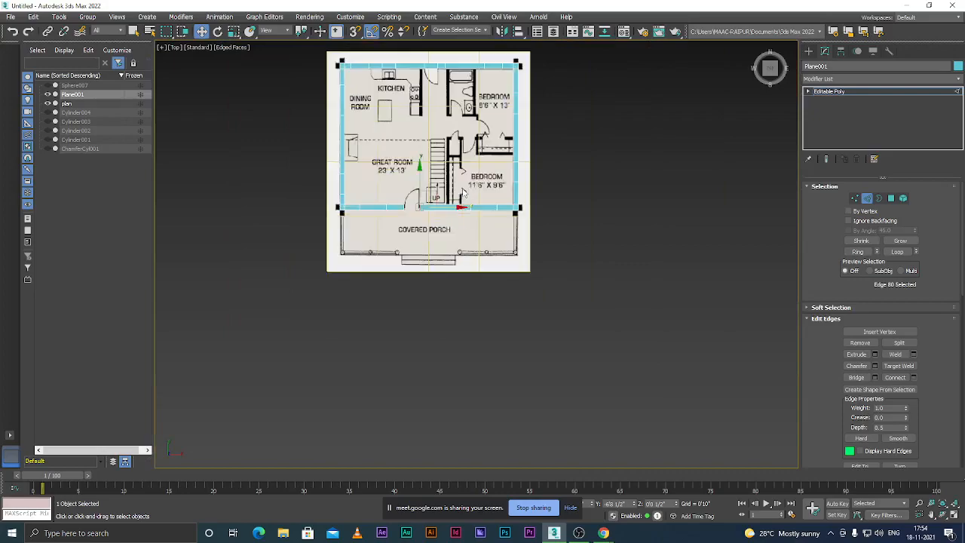
pyautogui.scroll(-3, 455, 206)
pyautogui.click(539, 179)
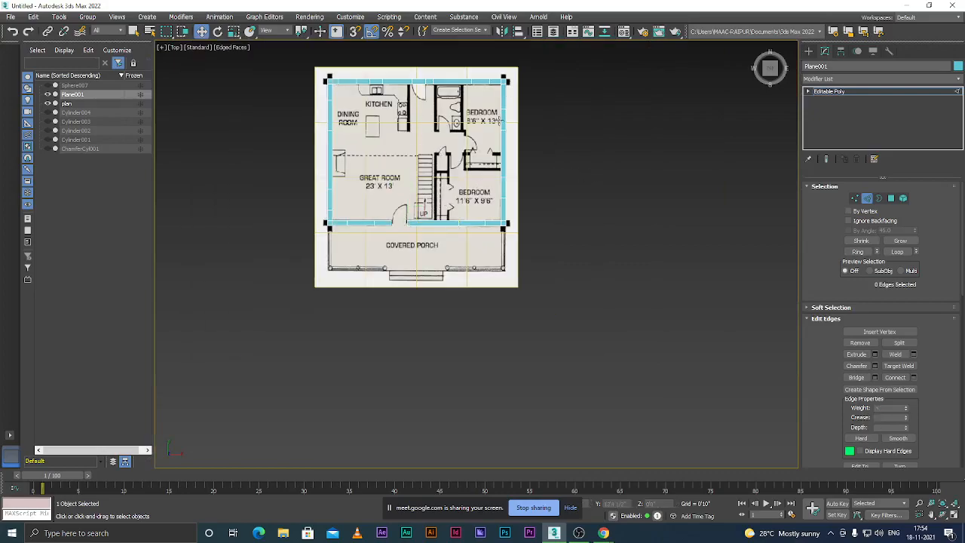
pyautogui.scroll(-3, 423, 101)
pyautogui.scroll(10, 426, 120)
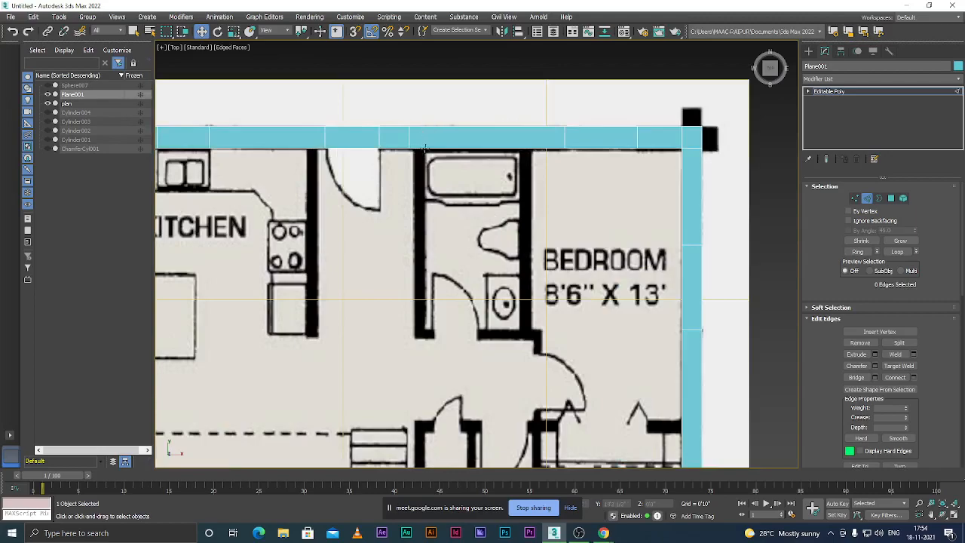
pyautogui.scroll(-7, 430, 194)
pyautogui.scroll(1, 432, 218)
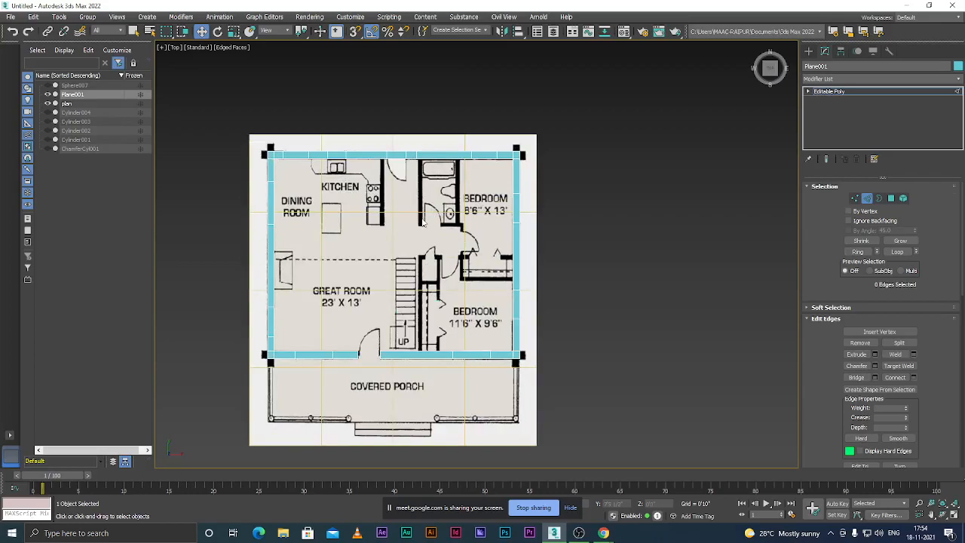
# - Switch to polygon selection and delete the wall polygon across the back door opening beside the kitchen
pyautogui.press('4')
pyautogui.scroll(-1, 415, 253)
pyautogui.scroll(3, 356, 326)
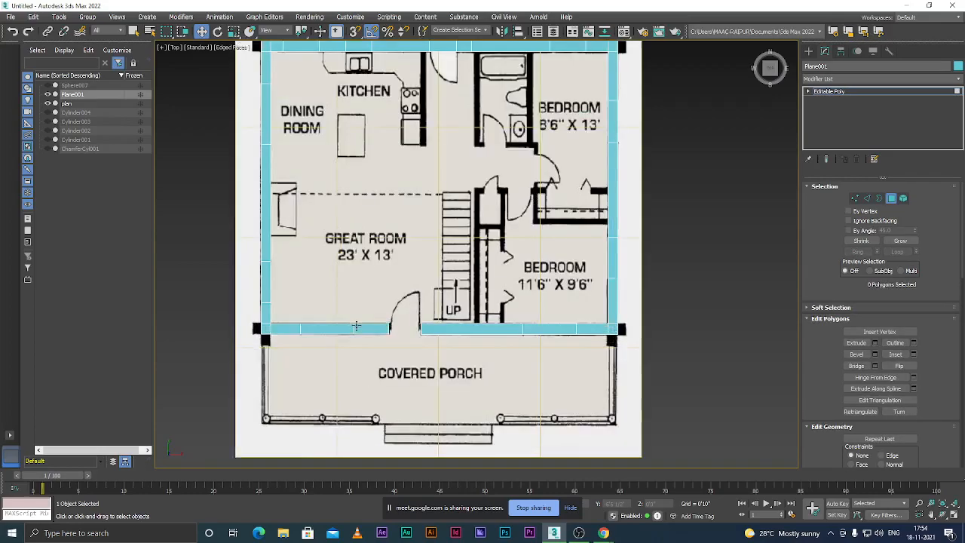
pyautogui.scroll(2, 357, 326)
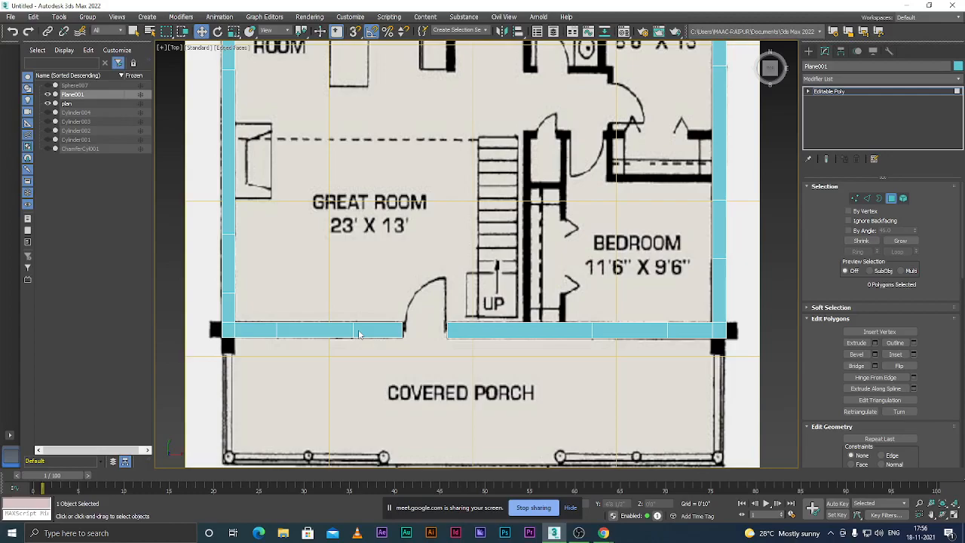
pyautogui.scroll(-7, 422, 260)
pyautogui.scroll(3, 416, 283)
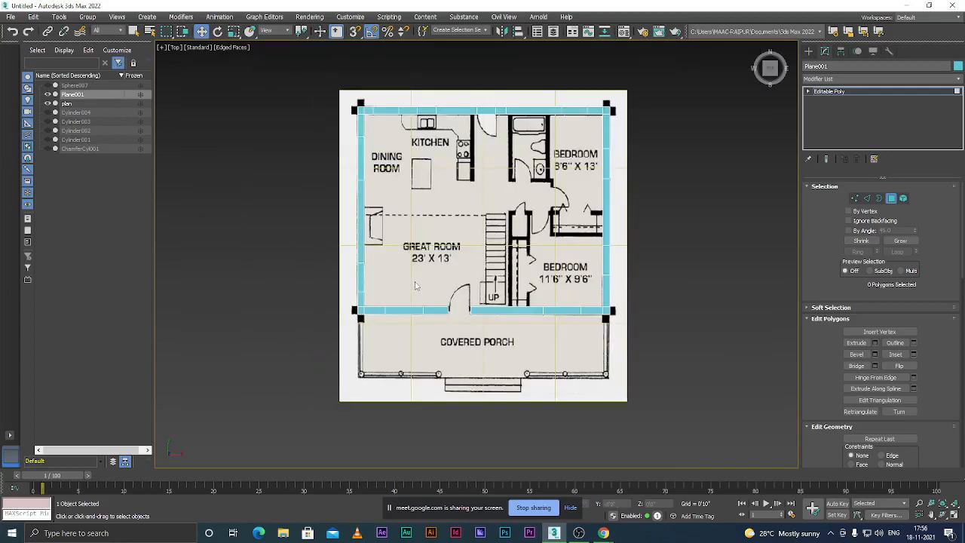
pyautogui.scroll(4, 374, 298)
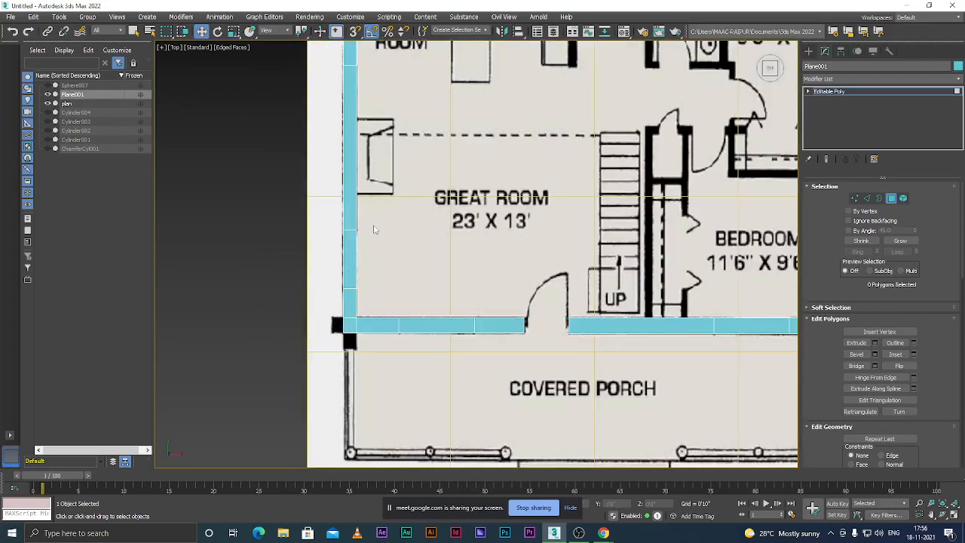
pyautogui.scroll(-8, 324, 317)
pyautogui.scroll(4, 357, 278)
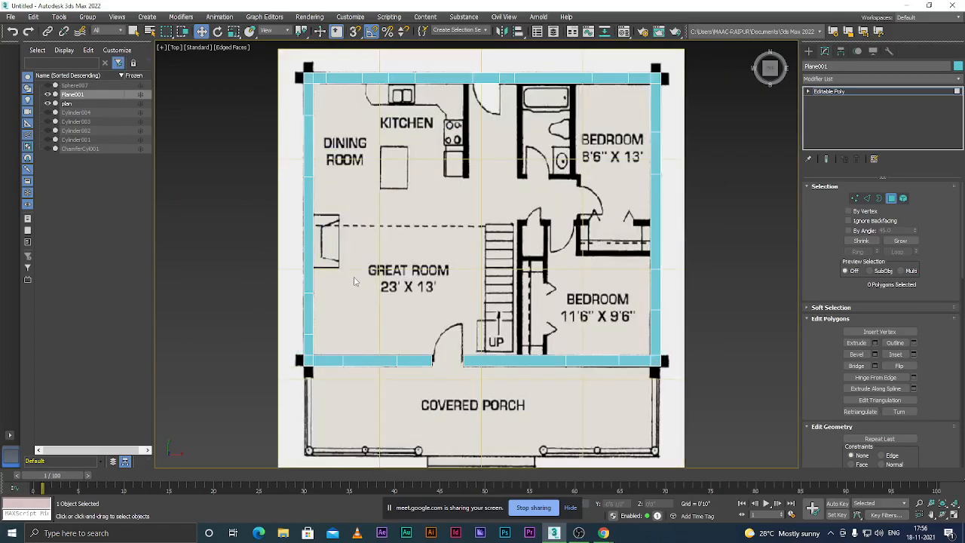
pyautogui.scroll(-5, 332, 311)
pyautogui.scroll(8, 399, 178)
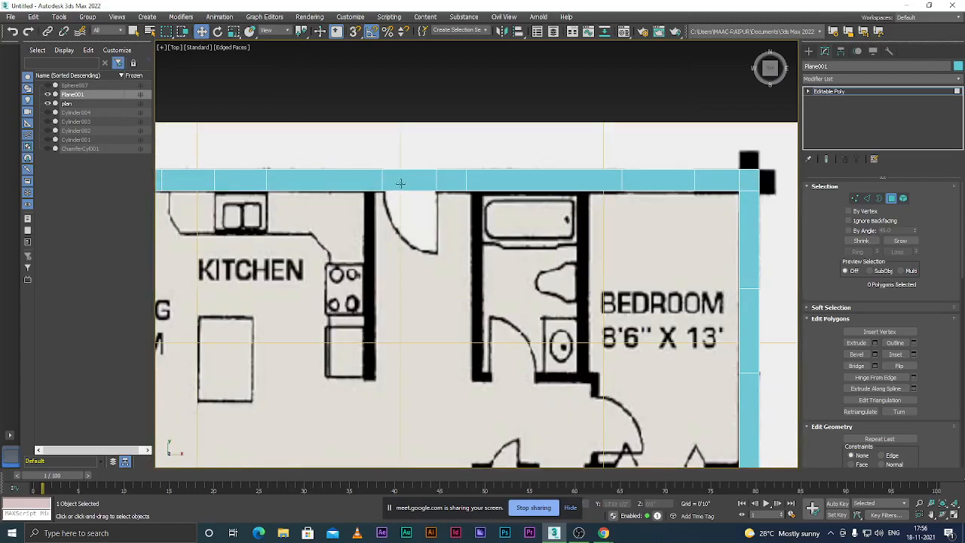
pyautogui.click(400, 183)
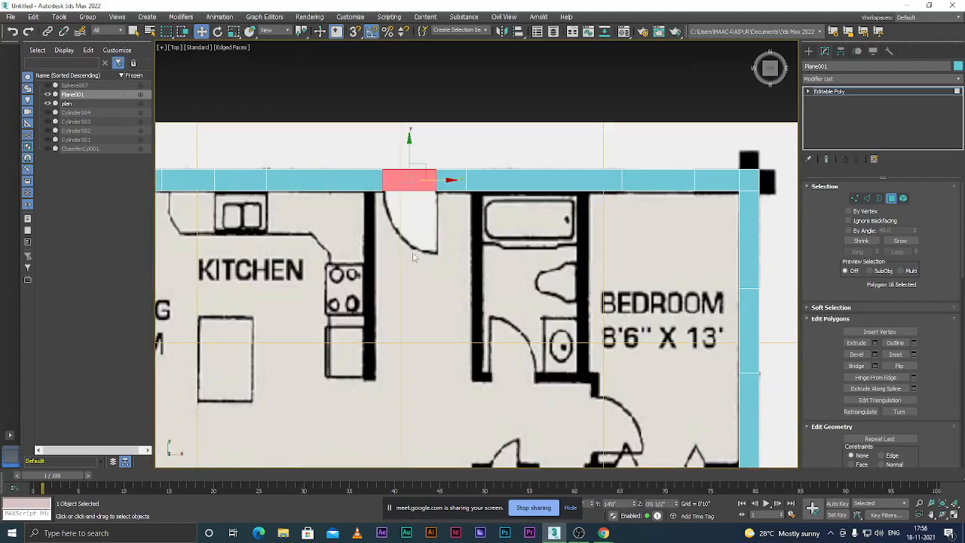
pyautogui.press('Delete')
pyautogui.scroll(-2, 419, 267)
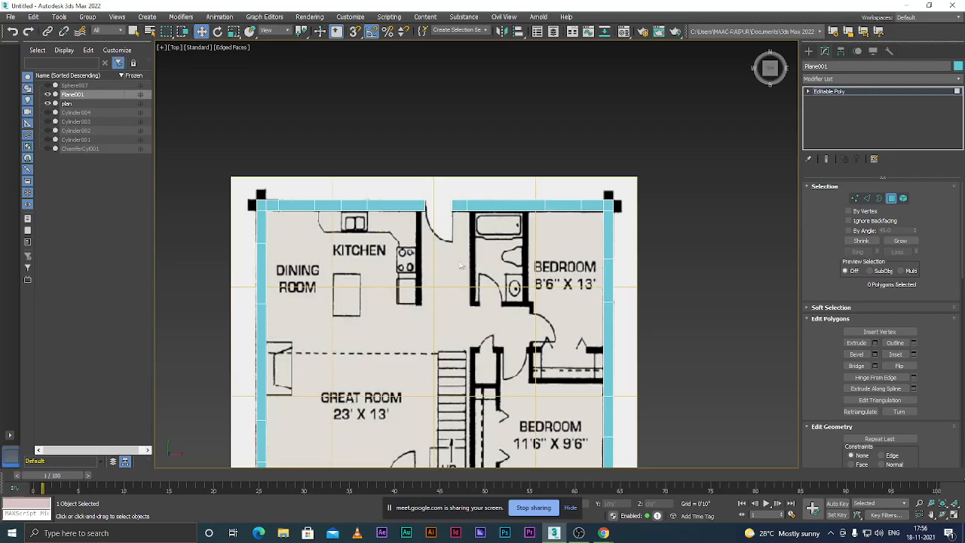
# - Select the front wall polygons from the front door to the bedroom corner, plus the first side wall polygon beside it
pyautogui.scroll(-3, 453, 277)
pyautogui.scroll(2, 446, 305)
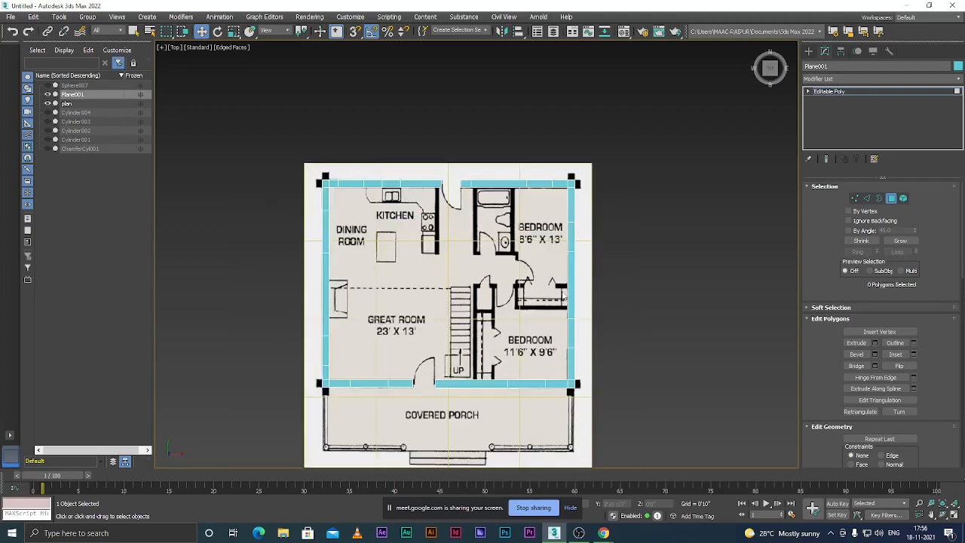
pyautogui.scroll(3, 461, 377)
pyautogui.scroll(-5, 456, 373)
pyautogui.scroll(4, 443, 346)
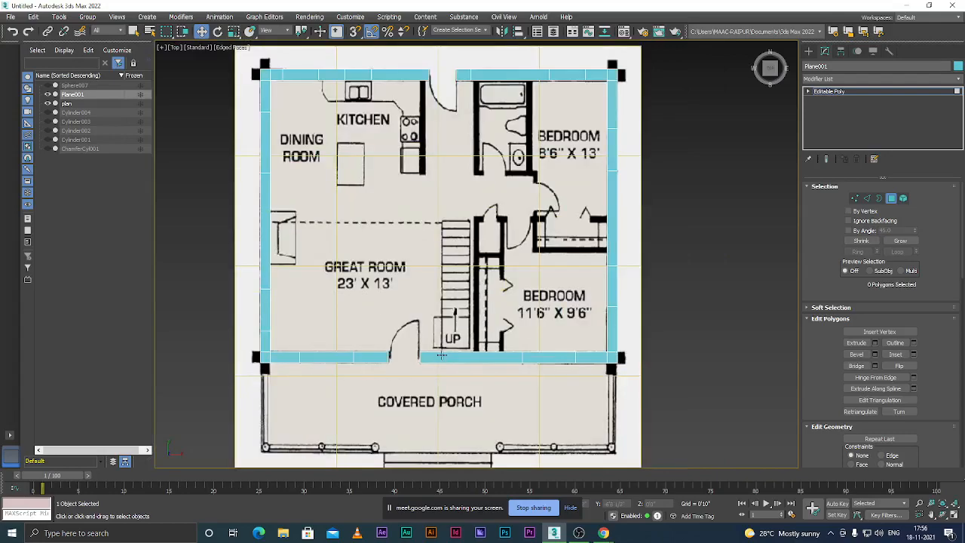
pyautogui.click(451, 357)
pyautogui.keyDown('ctrl'); pyautogui.click(549, 356); pyautogui.keyUp('ctrl')
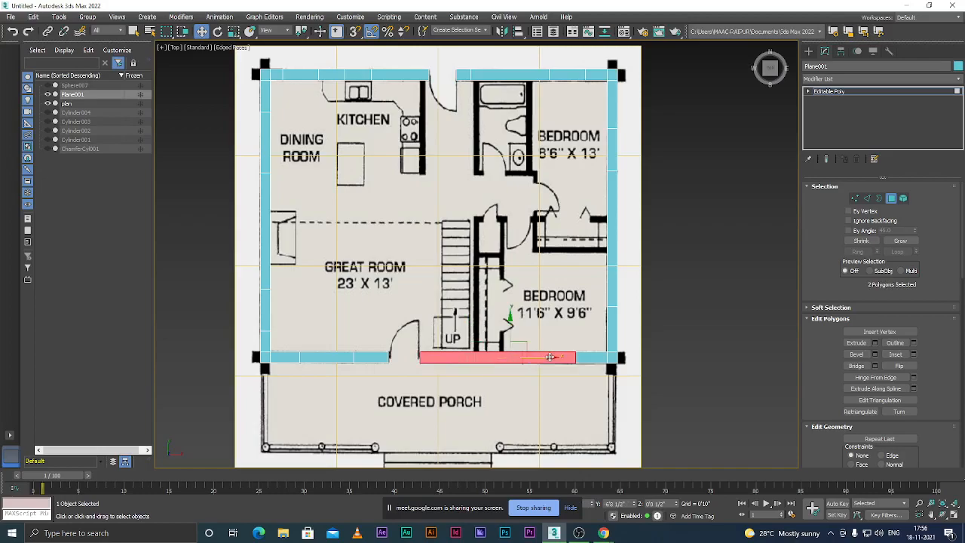
pyautogui.keyDown('ctrl'); pyautogui.click(591, 358); pyautogui.keyUp('ctrl')
pyautogui.keyDown('ctrl'); pyautogui.click(613, 357); pyautogui.keyUp('ctrl')
pyautogui.keyDown('ctrl'); pyautogui.click(613, 339); pyautogui.keyUp('ctrl')
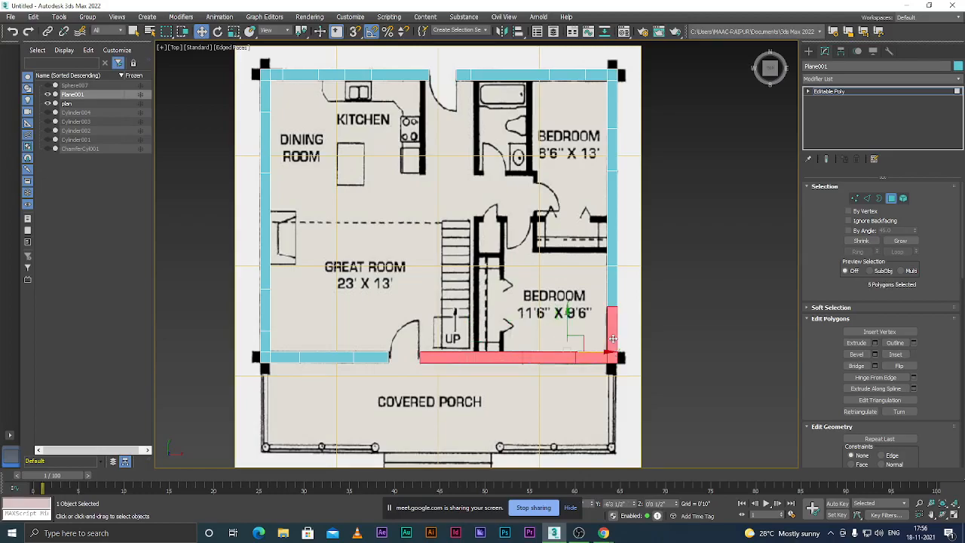
# - Add the rest of the bedrooms' side wall, the back corner and the back wall through the 8'6" x 13' bedroom's window to the selection
pyautogui.keyDown('ctrl'); pyautogui.click(612, 295); pyautogui.keyUp('ctrl')
pyautogui.keyDown('ctrl'); pyautogui.click(612, 254); pyautogui.keyUp('ctrl')
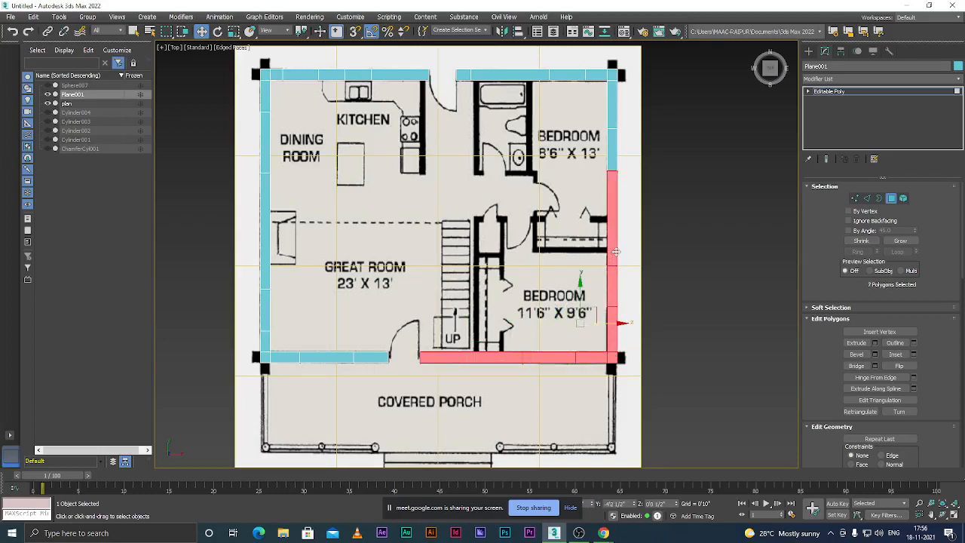
pyautogui.keyDown('ctrl'); pyautogui.click(612, 151); pyautogui.keyUp('ctrl')
pyautogui.keyDown('ctrl'); pyautogui.click(610, 105); pyautogui.keyUp('ctrl')
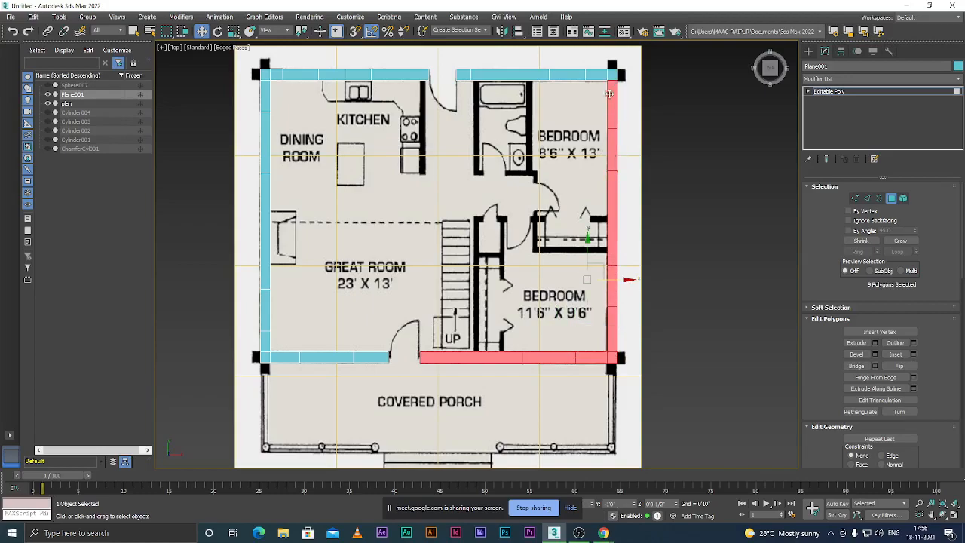
pyautogui.keyDown('ctrl'); pyautogui.click(613, 75); pyautogui.keyUp('ctrl')
pyautogui.scroll(5, 589, 77)
pyautogui.keyDown('ctrl'); pyautogui.click(590, 75); pyautogui.keyUp('ctrl')
pyautogui.keyDown('ctrl'); pyautogui.click(550, 66); pyautogui.keyUp('ctrl')
pyautogui.scroll(-5, 516, 178)
pyautogui.scroll(3, 494, 179)
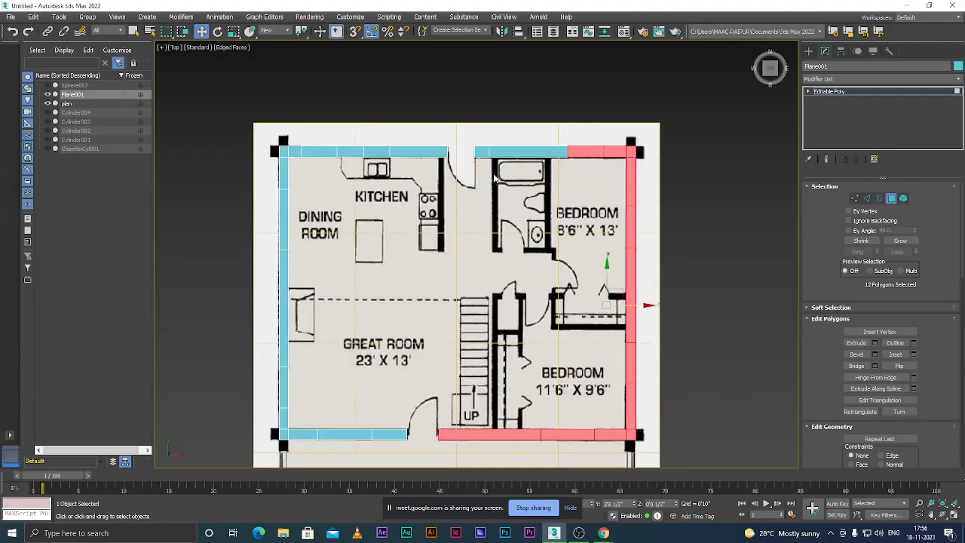
# - Add the back wall polygons behind the bathroom and the one on the kitchen side of the back door to the selection
pyautogui.scroll(2, 494, 179)
pyautogui.keyDown('ctrl'); pyautogui.click(522, 142); pyautogui.keyUp('ctrl')
pyautogui.keyDown('ctrl'); pyautogui.click(477, 145); pyautogui.keyUp('ctrl')
pyautogui.keyDown('ctrl'); pyautogui.click(412, 142); pyautogui.keyUp('ctrl')
pyautogui.scroll(-4, 411, 143)
pyautogui.scroll(4, 394, 167)
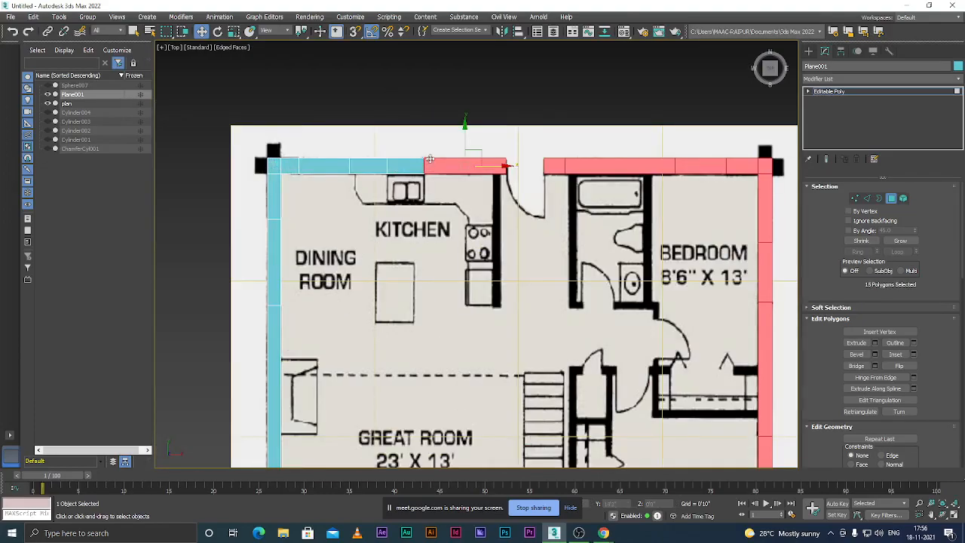
# - Add the remaining kitchen and dining room back wall polygons, the corner and the first dining room side wall polygon to the selection
pyautogui.scroll(2, 430, 159)
pyautogui.keyDown('ctrl'); pyautogui.click(460, 166); pyautogui.keyUp('ctrl')
pyautogui.keyDown('ctrl'); pyautogui.click(422, 167); pyautogui.keyUp('ctrl')
pyautogui.keyDown('ctrl'); pyautogui.click(384, 168); pyautogui.keyUp('ctrl')
pyautogui.scroll(-2, 382, 172)
pyautogui.scroll(3, 337, 166)
pyautogui.keyDown('ctrl'); pyautogui.click(366, 153); pyautogui.keyUp('ctrl')
pyautogui.keyDown('ctrl'); pyautogui.click(343, 155); pyautogui.keyUp('ctrl')
pyautogui.keyDown('ctrl'); pyautogui.click(344, 196); pyautogui.keyUp('ctrl')
pyautogui.scroll(-4, 345, 196)
pyautogui.scroll(2, 367, 212)
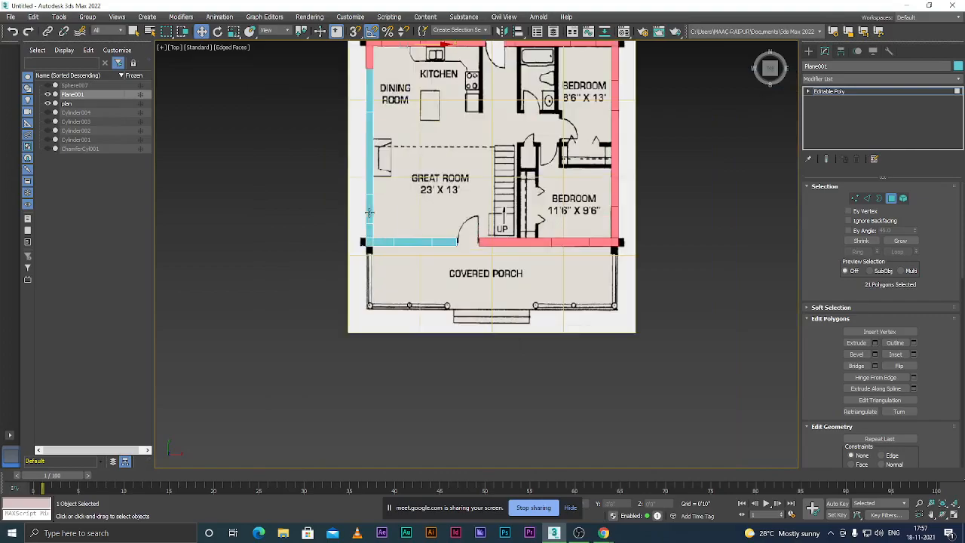
# - Add the great room's front wall polygons, the front corner and the adjoining side wall polygon to the selection
pyautogui.scroll(3, 442, 255)
pyautogui.keyDown('ctrl'); pyautogui.click(442, 243); pyautogui.keyUp('ctrl')
pyautogui.keyDown('ctrl'); pyautogui.click(417, 243); pyautogui.keyUp('ctrl')
pyautogui.keyDown('ctrl'); pyautogui.click(293, 220); pyautogui.keyUp('ctrl')
pyautogui.keyDown('ctrl'); pyautogui.click(237, 217); pyautogui.keyUp('ctrl')
pyautogui.keyDown('ctrl'); pyautogui.click(235, 190); pyautogui.keyUp('ctrl')
pyautogui.scroll(-3, 251, 176)
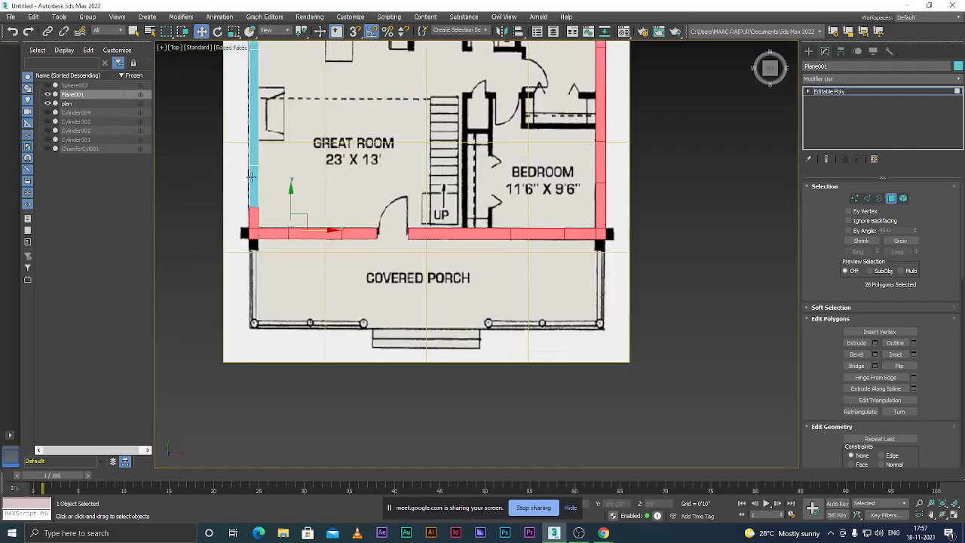
# - Add the remaining side wall polygons along the great room and dining room to complete the outer wall selection
pyautogui.scroll(2, 251, 181)
pyautogui.keyDown('ctrl'); pyautogui.click(255, 193); pyautogui.keyUp('ctrl')
pyautogui.scroll(-3, 261, 197)
pyautogui.scroll(4, 263, 180)
pyautogui.keyDown('ctrl'); pyautogui.click(264, 180); pyautogui.keyUp('ctrl')
pyautogui.scroll(-4, 272, 197)
pyautogui.scroll(4, 277, 135)
pyautogui.keyDown('ctrl'); pyautogui.click(266, 143); pyautogui.keyUp('ctrl')
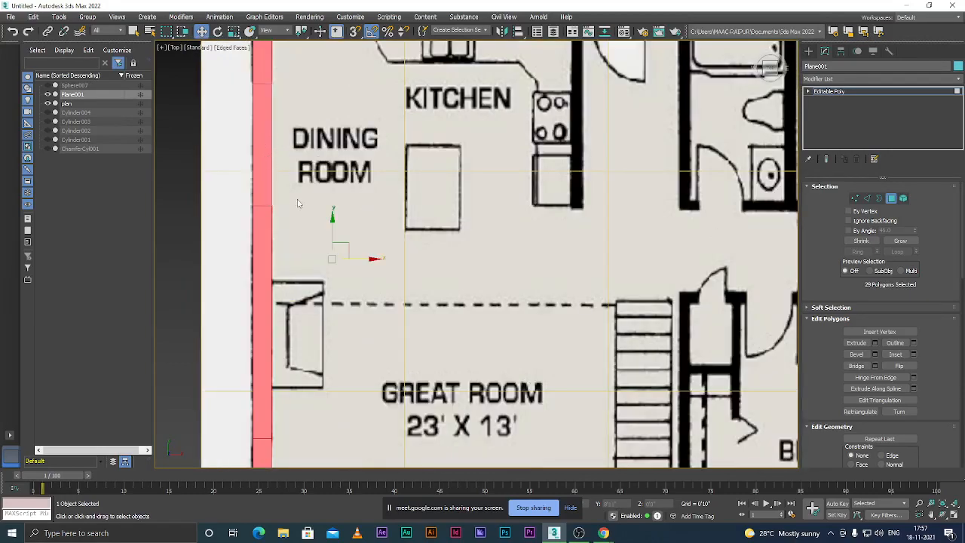
pyautogui.scroll(-4, 281, 183)
pyautogui.scroll(2, 354, 260)
# - Extrude the selected outer wall polygons to a height of 3'0"
pyautogui.keyDown('alt'); pyautogui.moveTo(352, 286); pyautogui.dragTo(310, 211, button='middle'); pyautogui.keyUp('alt')
pyautogui.scroll(-4, 341, 253)
pyautogui.scroll(5, 340, 255)
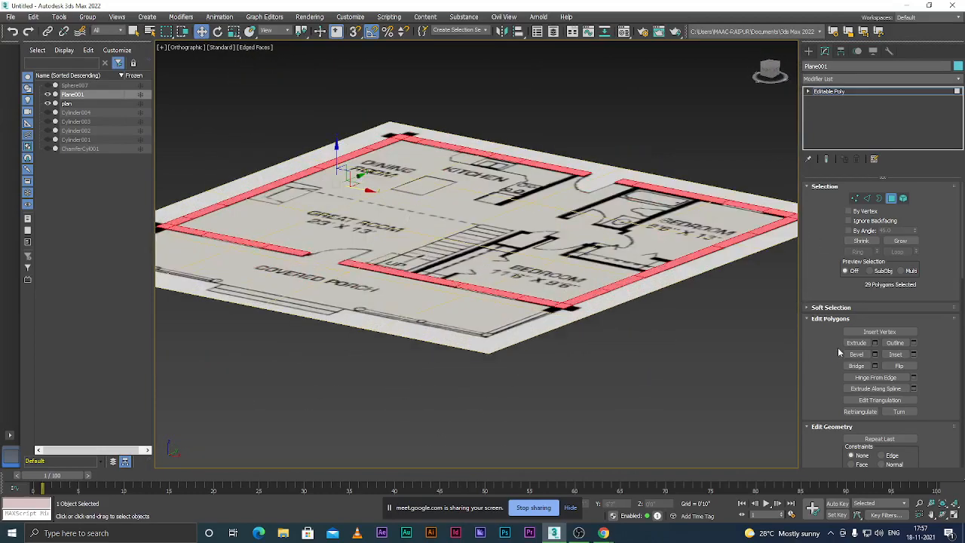
pyautogui.click(875, 342)
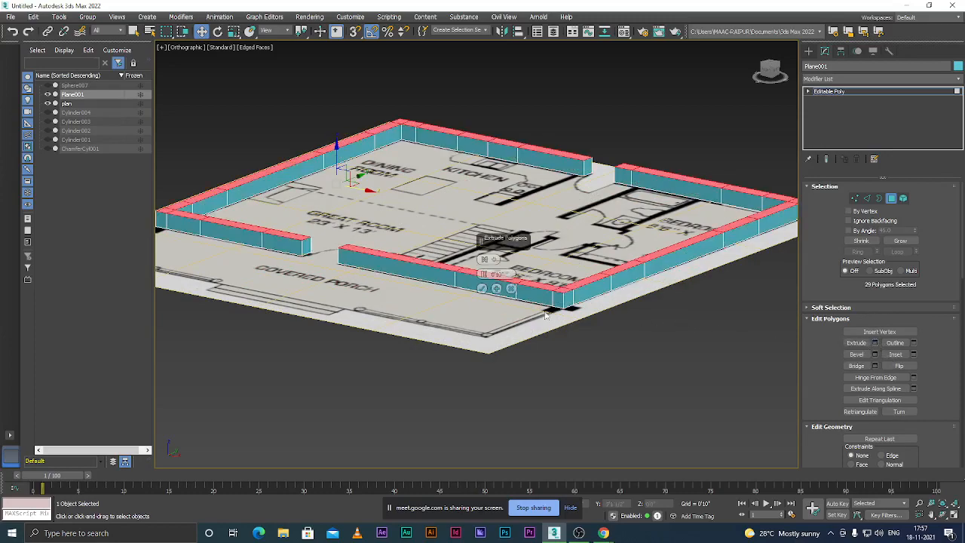
pyautogui.press('BackSpace')
pyautogui.press('BackSpace')
pyautogui.press('BackSpace')
pyautogui.press('BackSpace')
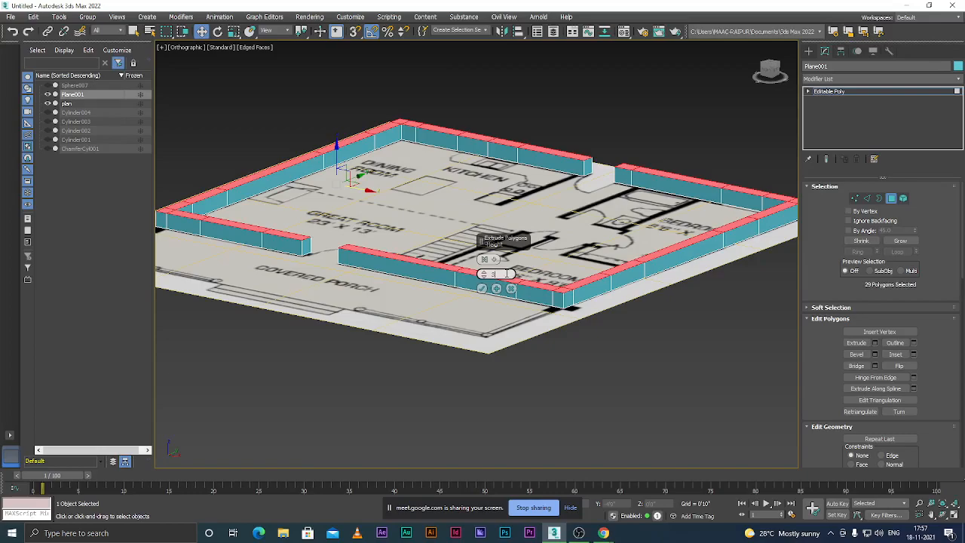
pyautogui.press('Return')
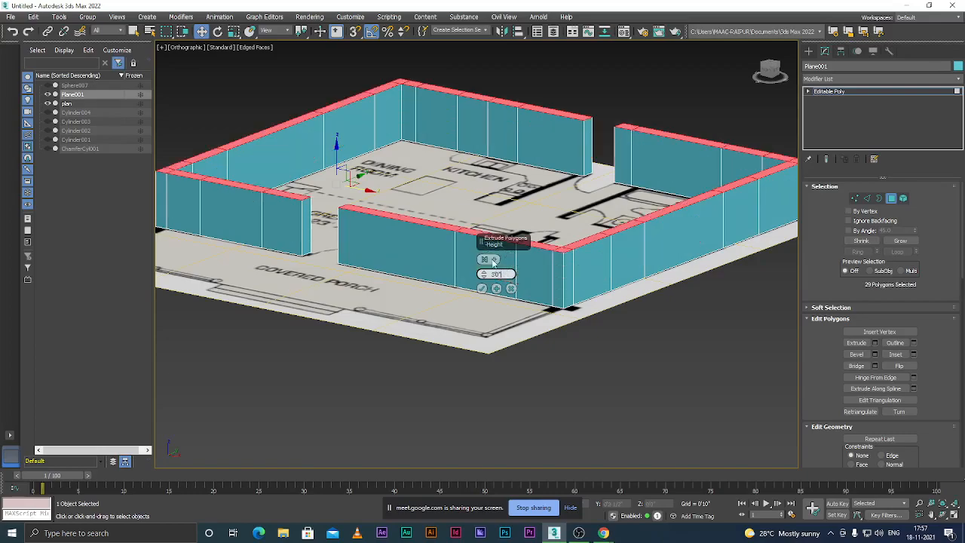
pyautogui.scroll(-5, 421, 304)
pyautogui.scroll(2, 419, 304)
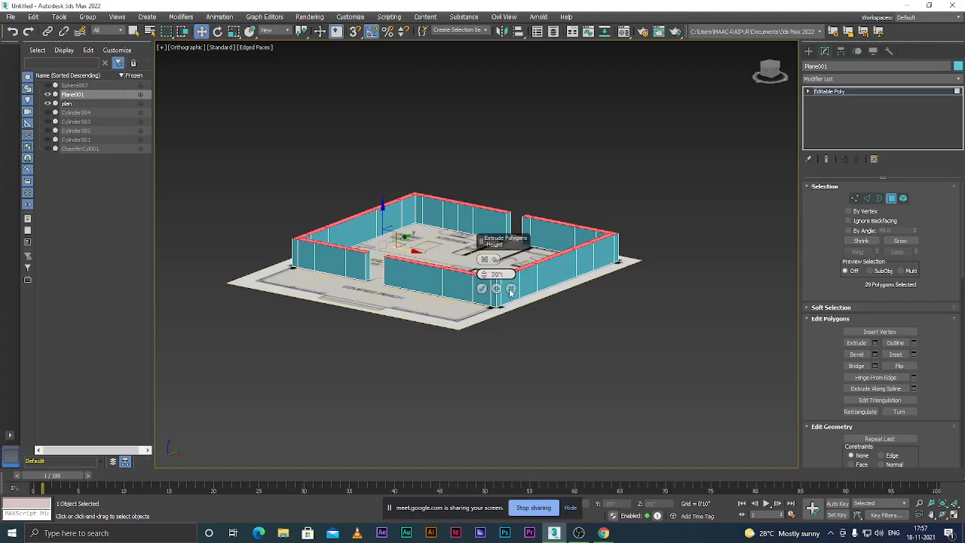
pyautogui.click(483, 289)
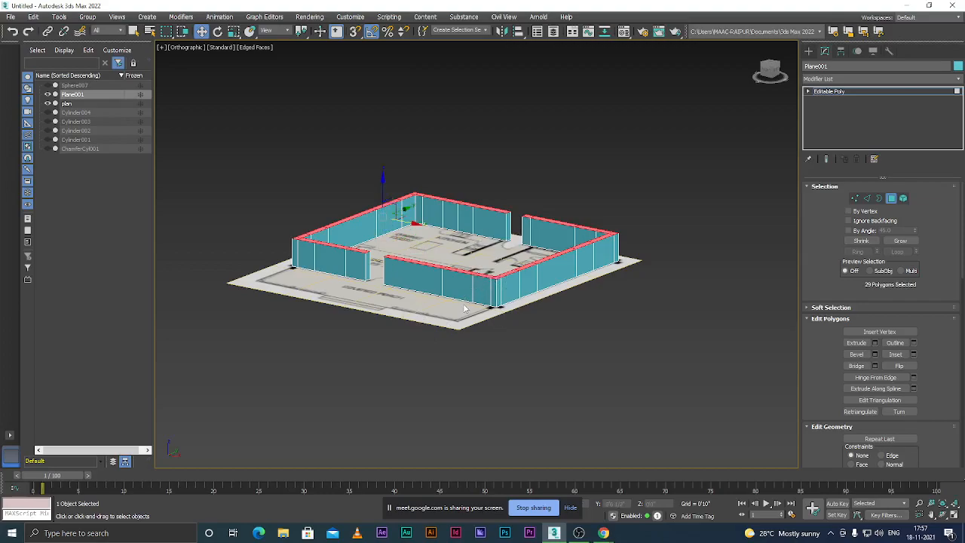
# - Return to the Top view and check the extruded walls against the floor plan
pyautogui.press('t')
pyautogui.scroll(-6, 451, 317)
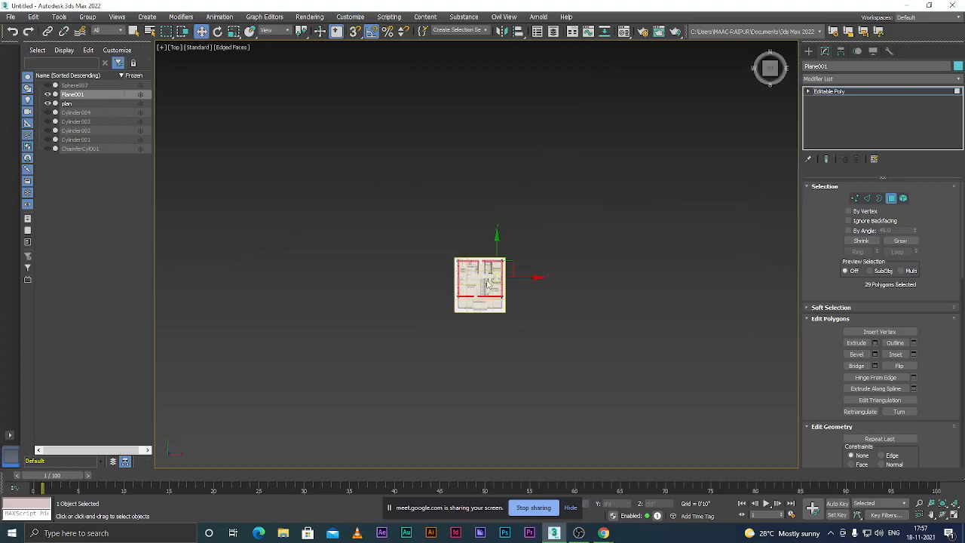
pyautogui.scroll(6, 480, 280)
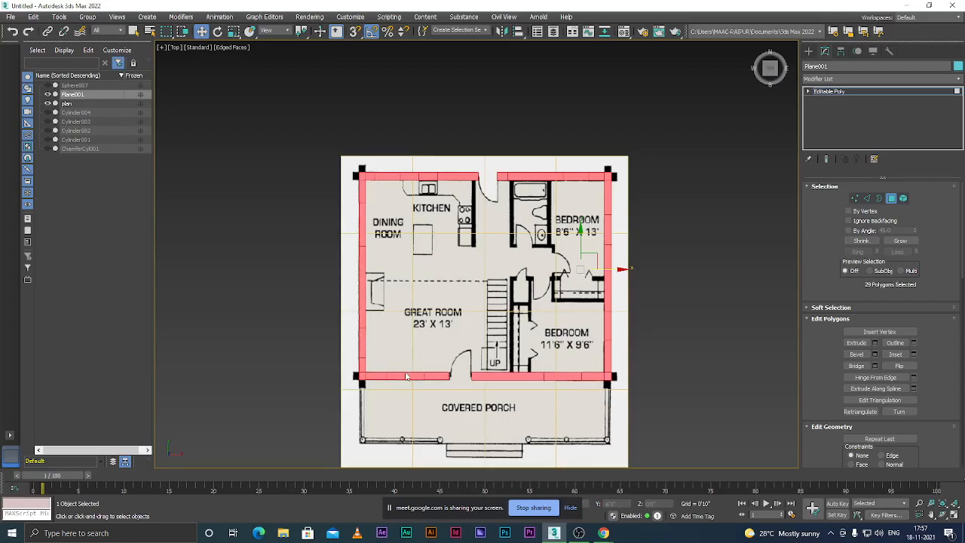
pyautogui.press('F3')
pyautogui.press('F3')
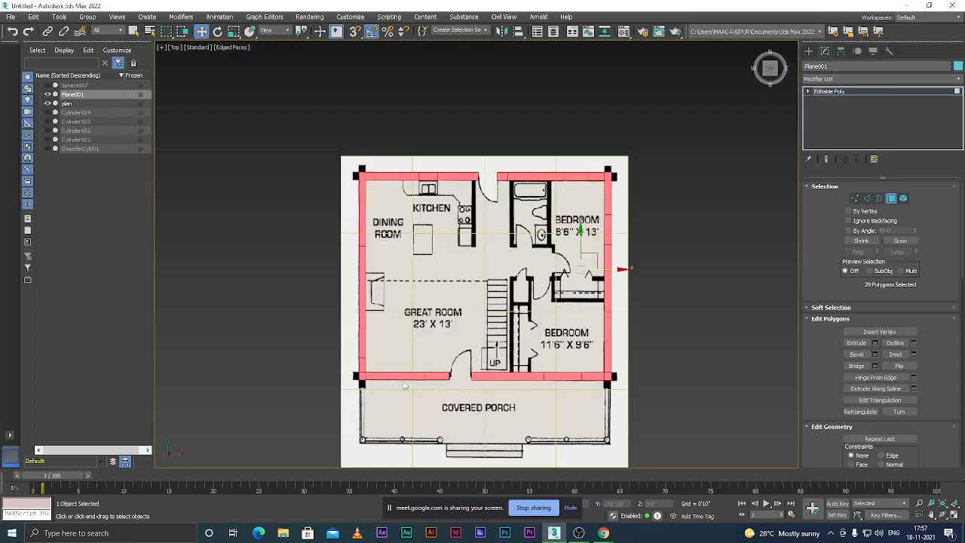
pyautogui.scroll(2, 405, 385)
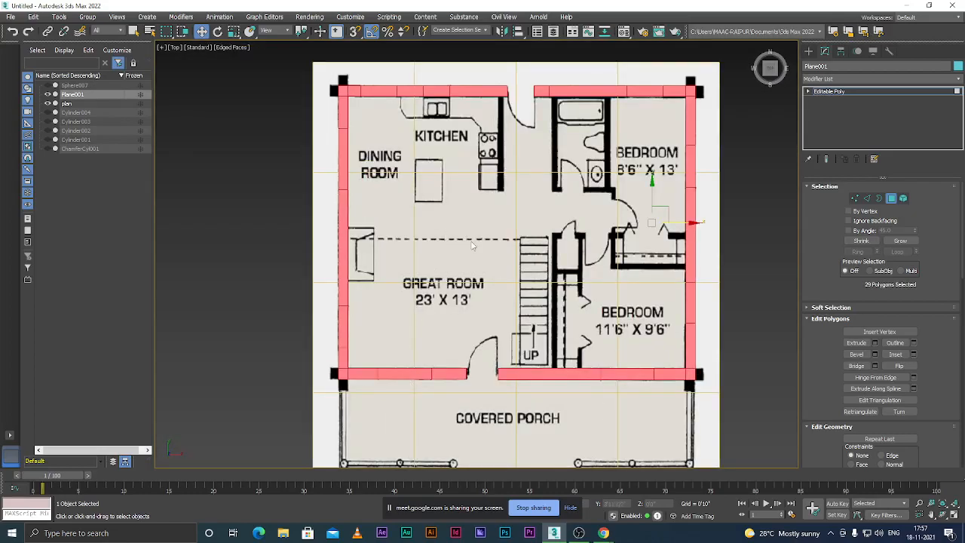
pyautogui.scroll(-2, 434, 226)
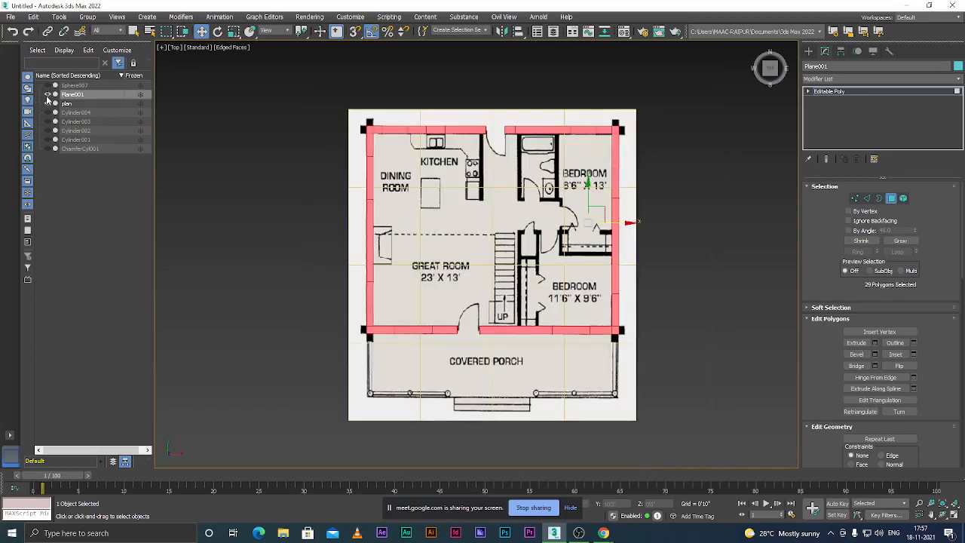
# - Hide Plane001 to examine the window and door openings on the floor plan, and show the object again
pyautogui.click(46, 96)
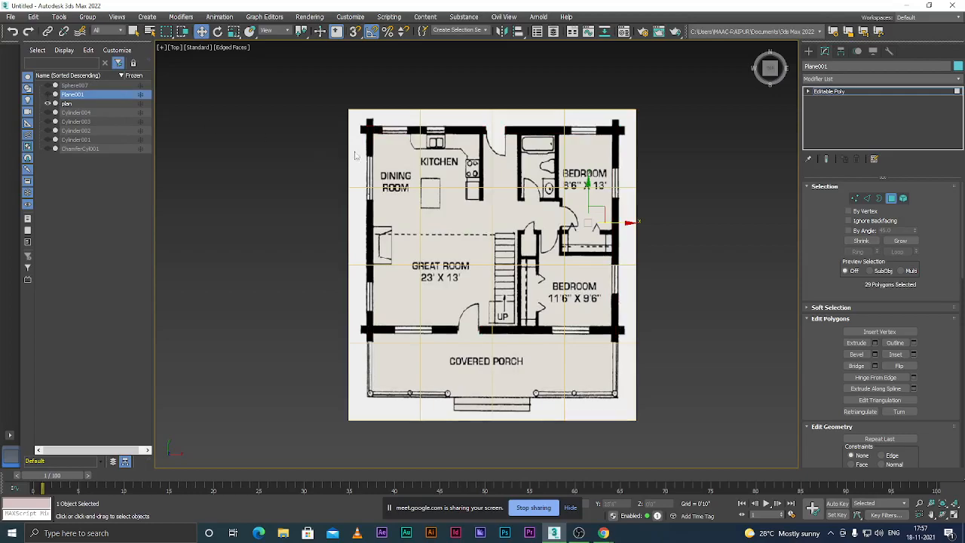
pyautogui.scroll(2, 477, 242)
pyautogui.scroll(-2, 423, 245)
pyautogui.scroll(2, 423, 246)
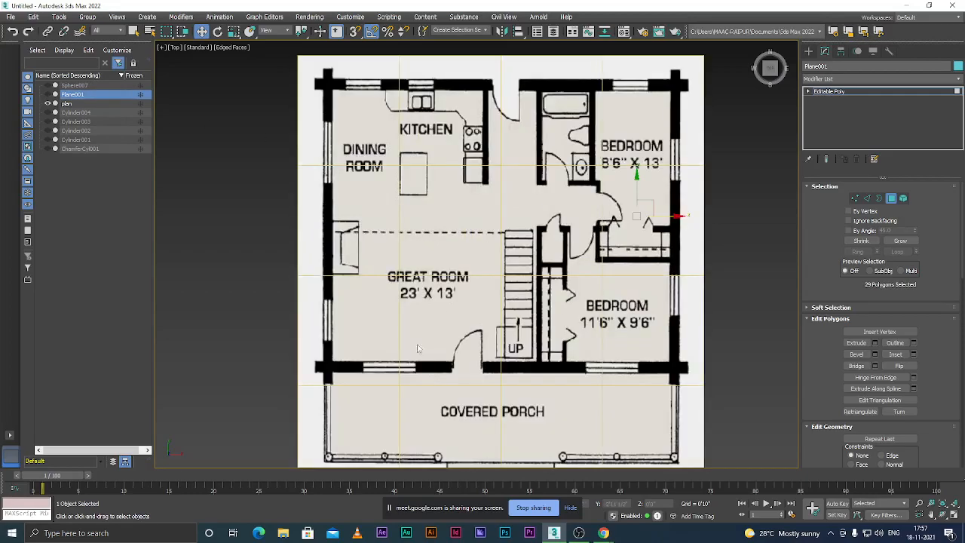
pyautogui.scroll(-3, 380, 335)
pyautogui.scroll(2, 408, 330)
pyautogui.scroll(-2, 400, 347)
pyautogui.scroll(2, 389, 369)
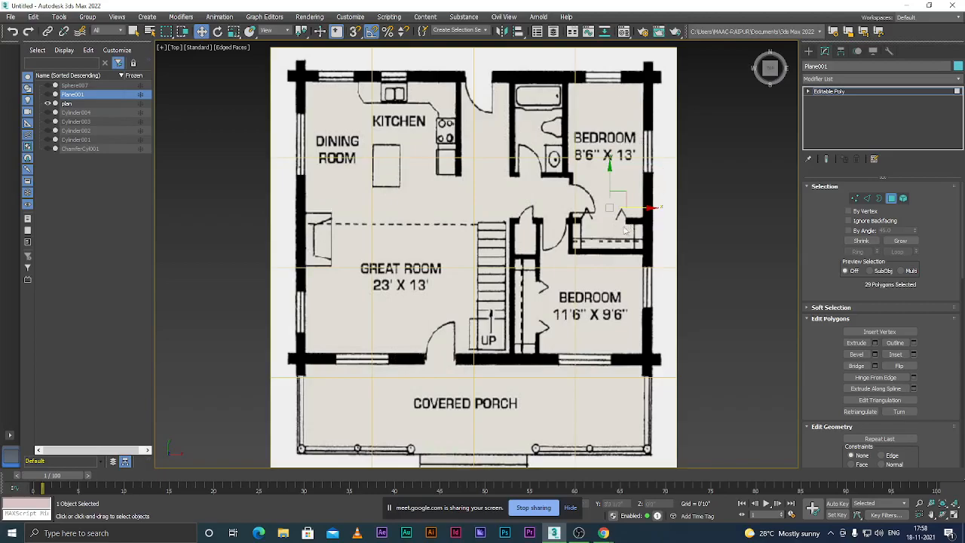
pyautogui.press('F3')
pyautogui.press('F3')
pyautogui.scroll(-5, 522, 261)
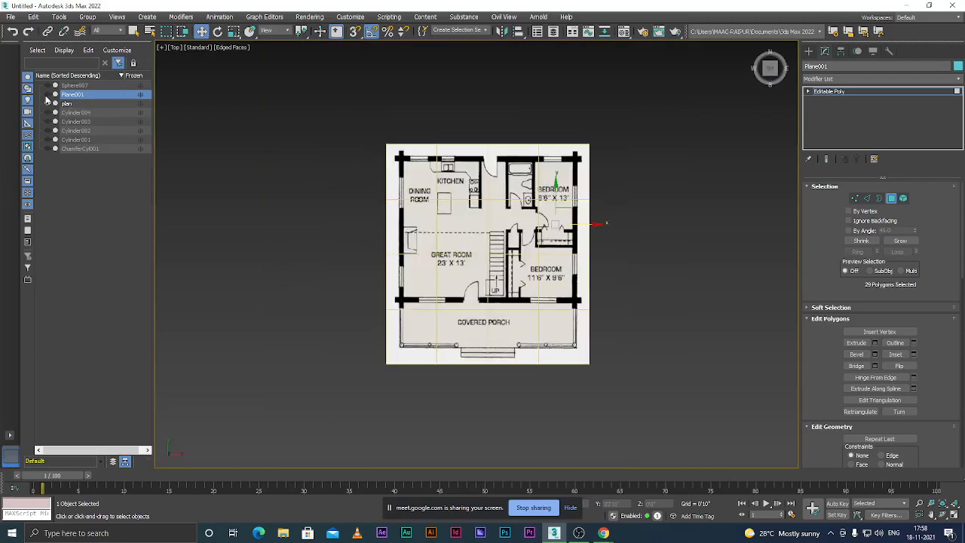
pyautogui.click(47, 96)
pyautogui.scroll(5, 510, 305)
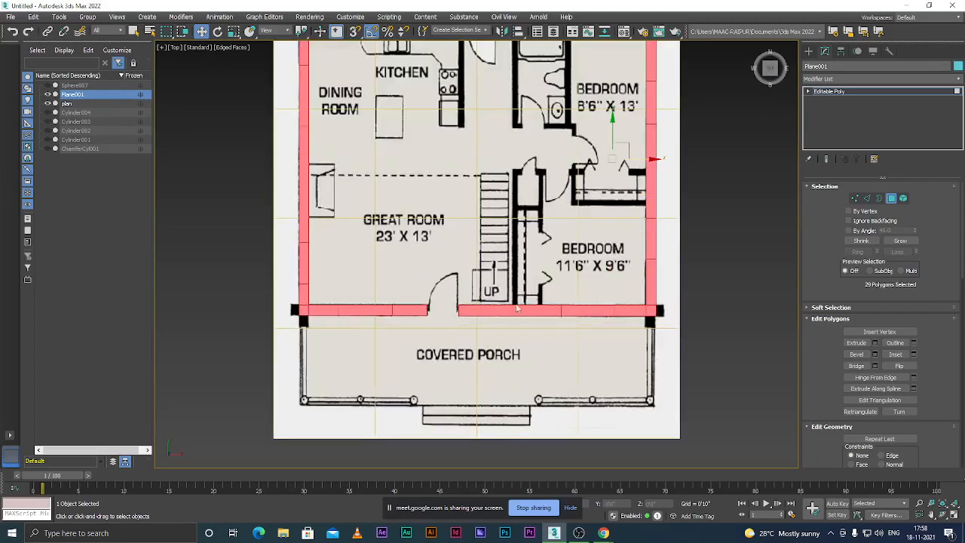
# - Deselect the window polygons on the front wall, the great room's side wall and the outer side walls of both bedrooms
pyautogui.keyDown('alt'); pyautogui.click(363, 310); pyautogui.keyUp('alt')
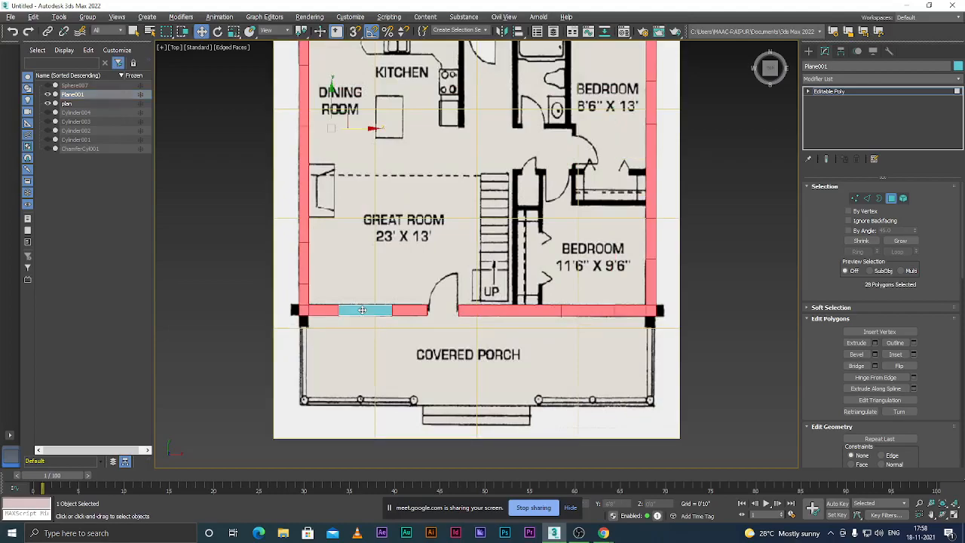
pyautogui.keyDown('alt'); pyautogui.click(303, 260); pyautogui.keyUp('alt')
pyautogui.keyDown('alt'); pyautogui.click(596, 310); pyautogui.keyUp('alt')
pyautogui.keyDown('alt'); pyautogui.click(649, 230); pyautogui.keyUp('alt')
pyautogui.scroll(-4, 650, 230)
pyautogui.scroll(4, 612, 195)
pyautogui.keyDown('alt'); pyautogui.click(612, 195); pyautogui.keyUp('alt')
# - Deselect the back wall polygon behind the 8'6" x 13' bedroom and add it back to the selection
pyautogui.keyDown('alt'); pyautogui.click(566, 125); pyautogui.keyUp('alt')
pyautogui.scroll(-3, 528, 189)
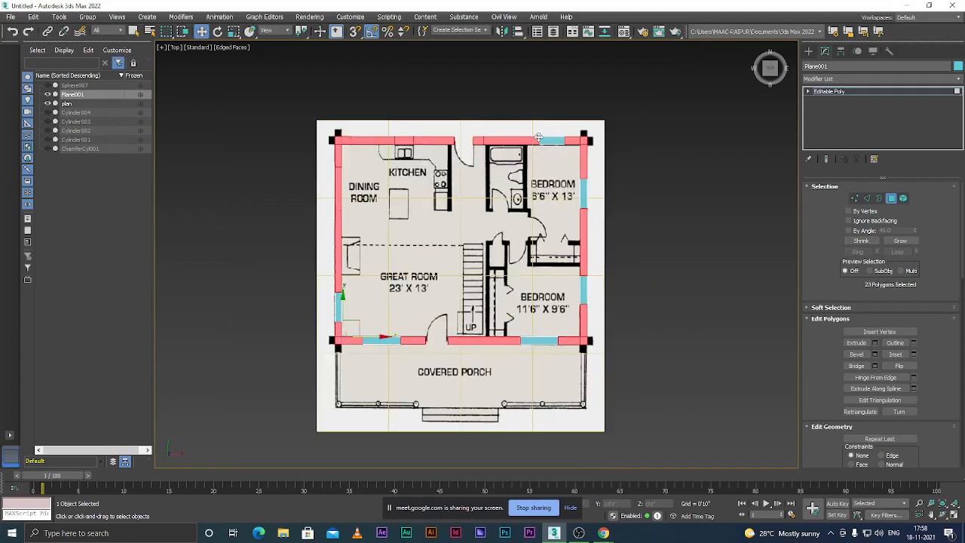
pyautogui.scroll(2, 559, 143)
pyautogui.scroll(2, 556, 142)
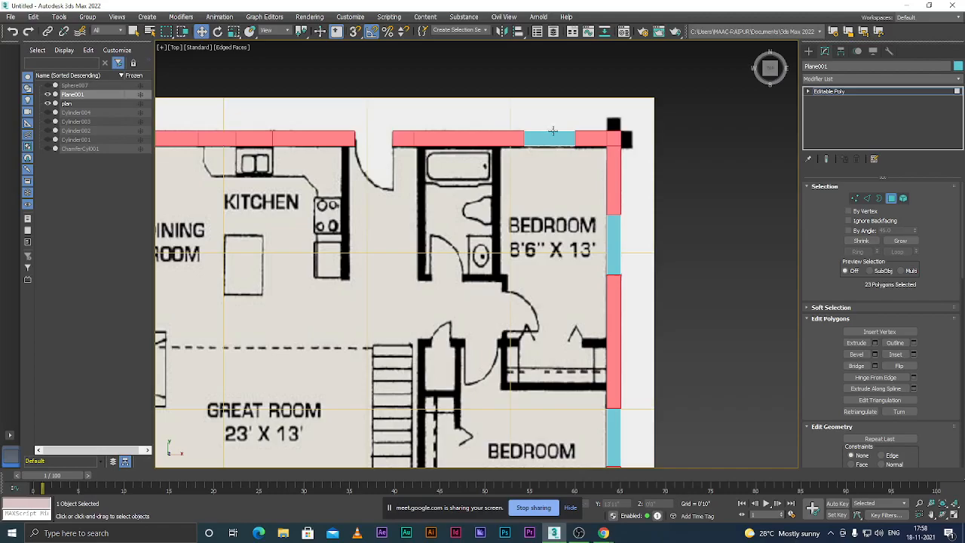
pyautogui.keyDown('ctrl'); pyautogui.click(544, 138); pyautogui.keyUp('ctrl')
pyautogui.scroll(-2, 531, 159)
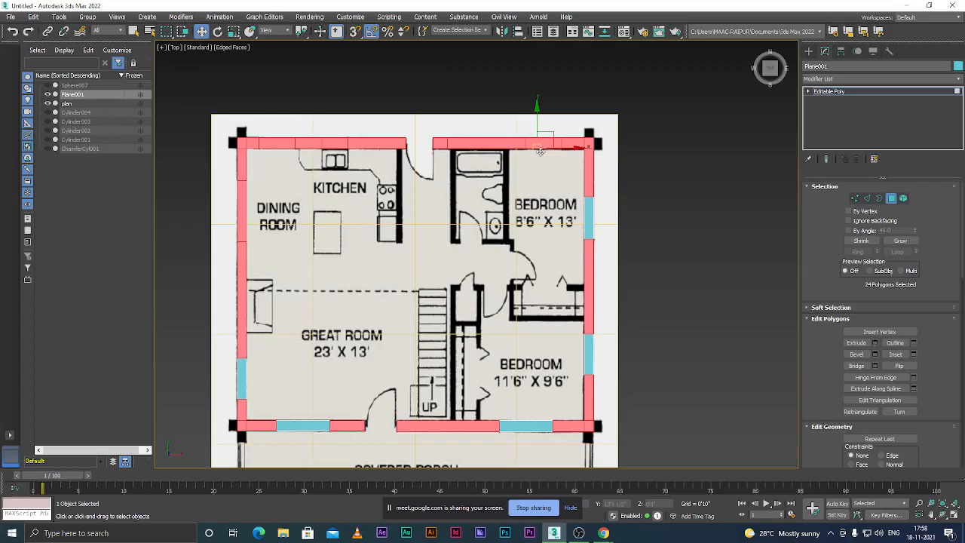
# - Remove the dining room's side wall window polygon from the wall selection
pyautogui.scroll(3, 538, 159)
pyautogui.scroll(-6, 538, 159)
pyautogui.scroll(3, 428, 148)
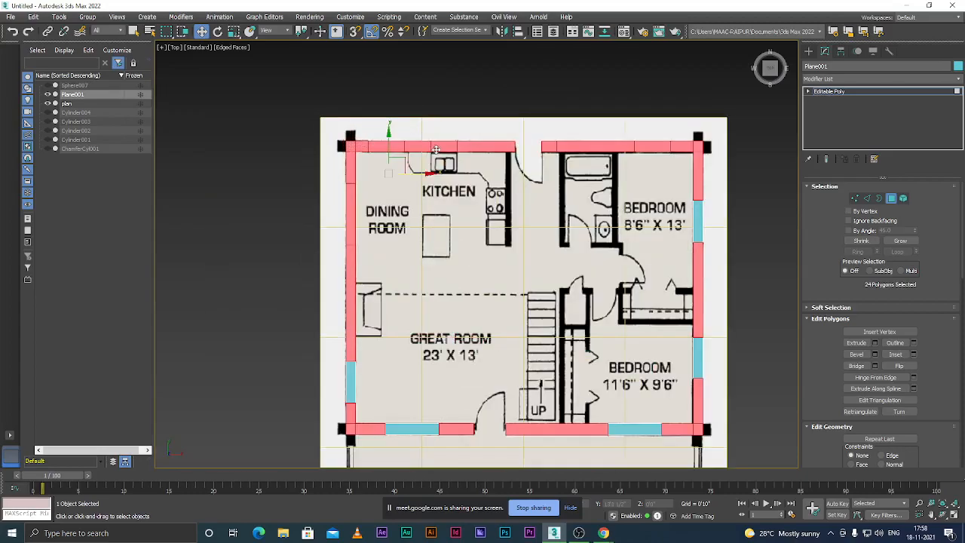
pyautogui.scroll(-3, 411, 150)
pyautogui.scroll(3, 376, 174)
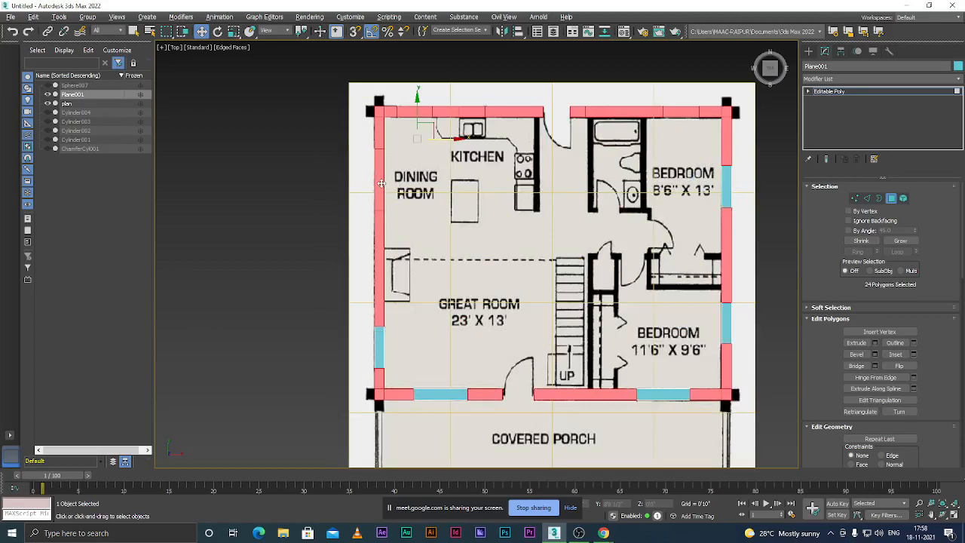
pyautogui.scroll(-4, 415, 192)
pyautogui.scroll(3, 455, 211)
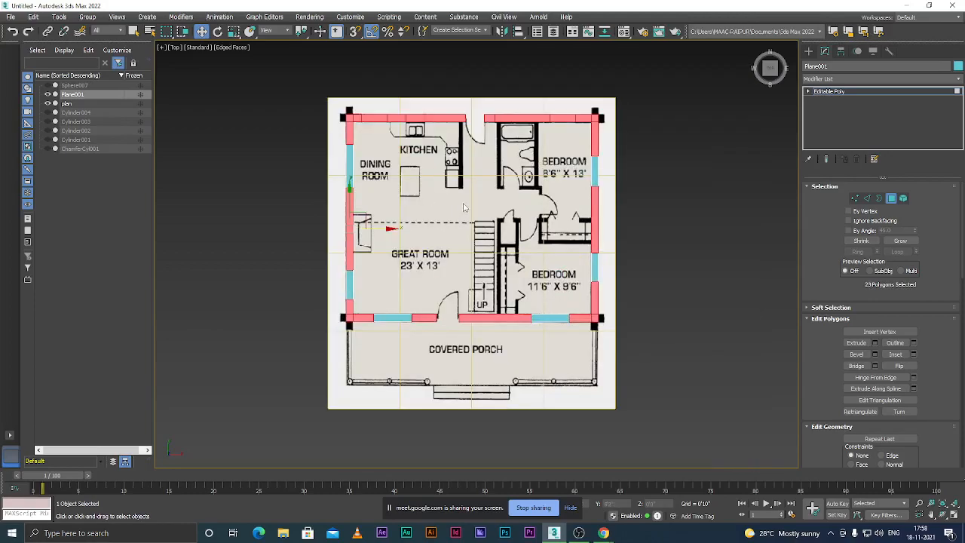
# - Extrude the selected wall polygons between the window openings to a height of 4'0"
pyautogui.click(875, 344)
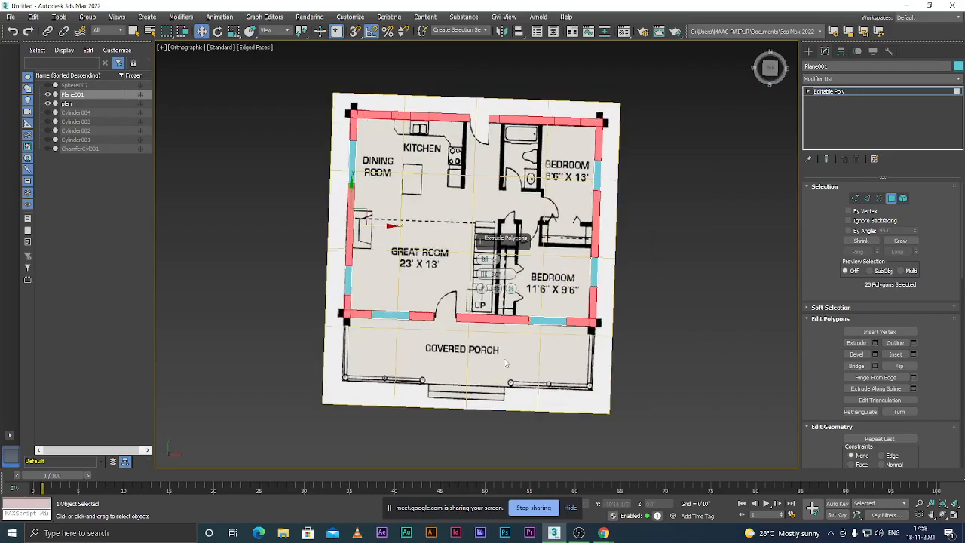
pyautogui.keyDown('alt'); pyautogui.moveTo(506, 360); pyautogui.dragTo(481, 305, button='middle'); pyautogui.keyUp('alt')
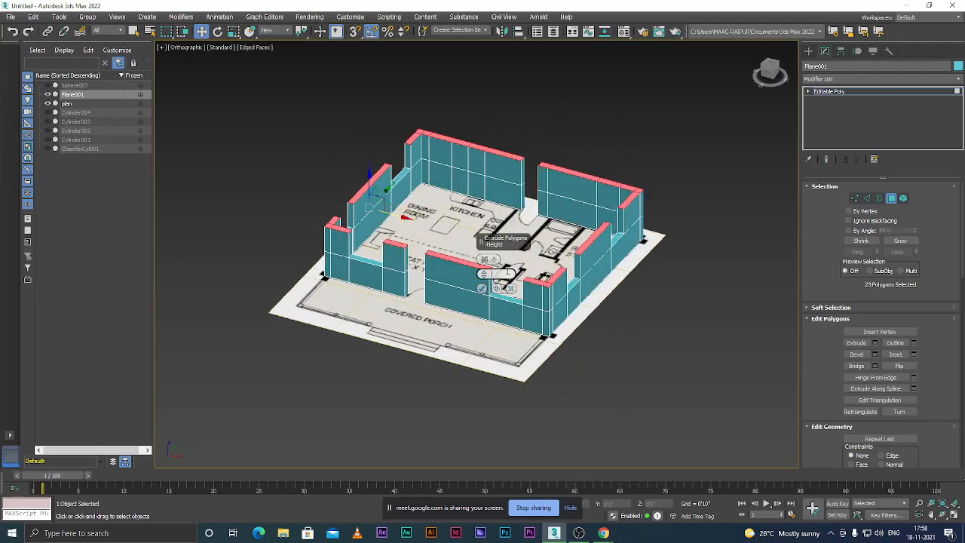
pyautogui.press('Return')
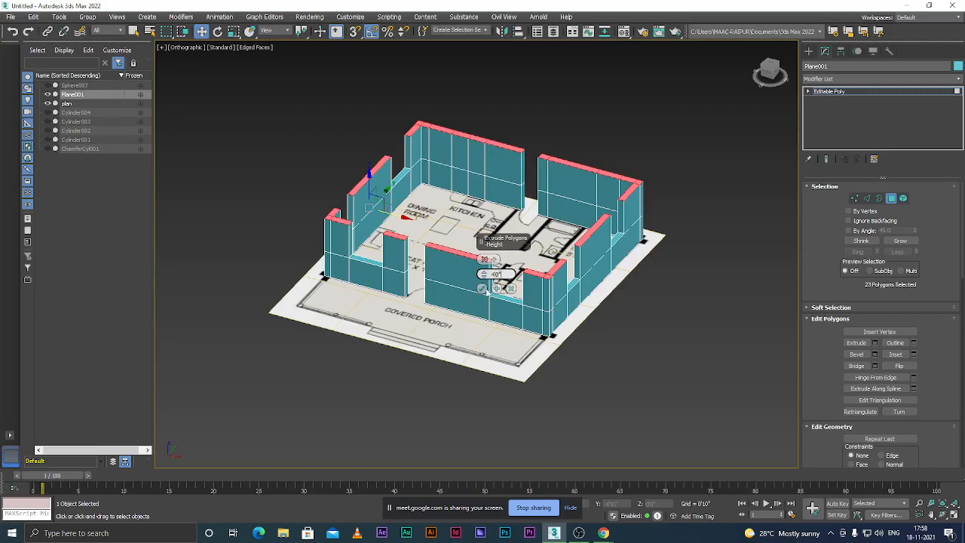
pyautogui.click(484, 289)
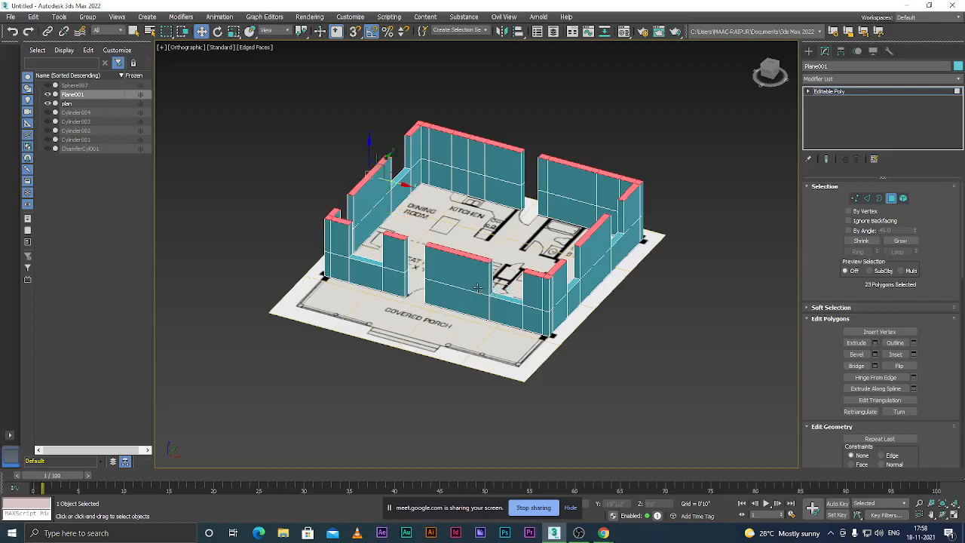
# - Examine the raised wall sections and the door and window gaps between them up close
pyautogui.scroll(1, 371, 220)
pyautogui.scroll(-2, 372, 218)
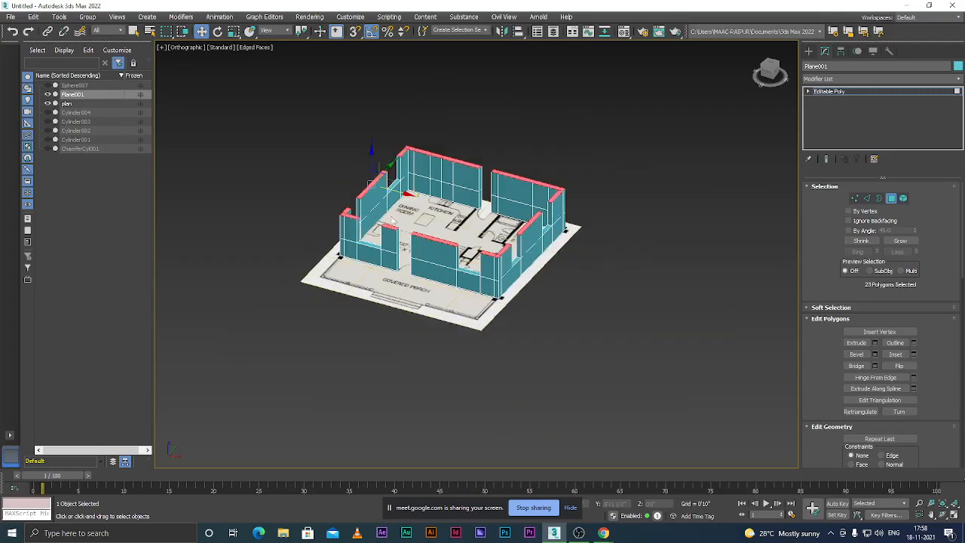
pyautogui.scroll(1, 396, 223)
pyautogui.scroll(3, 398, 236)
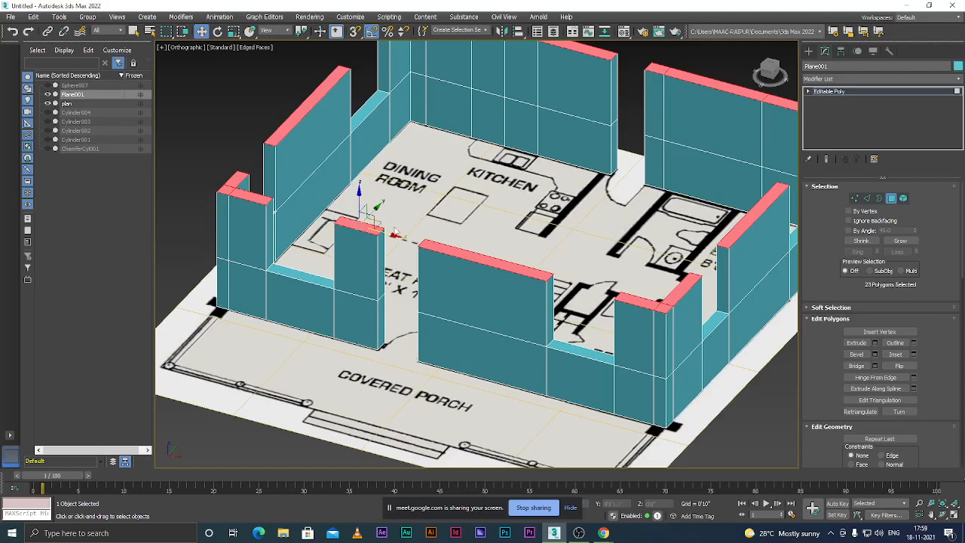
pyautogui.scroll(-3, 379, 260)
pyautogui.scroll(5, 379, 260)
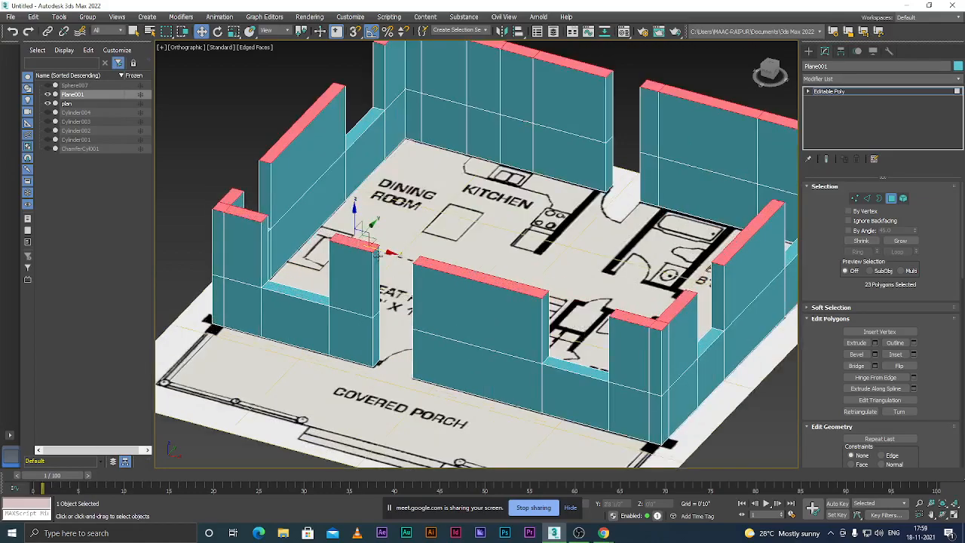
pyautogui.scroll(-3, 332, 238)
pyautogui.scroll(3, 330, 236)
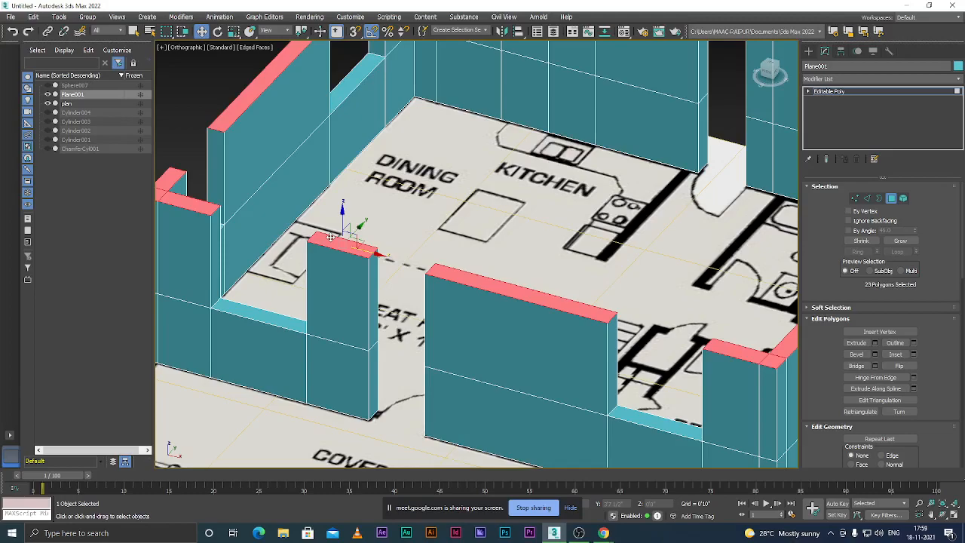
# - Start another extrusion of the selected wall tops with a height of 22"
pyautogui.click(875, 344)
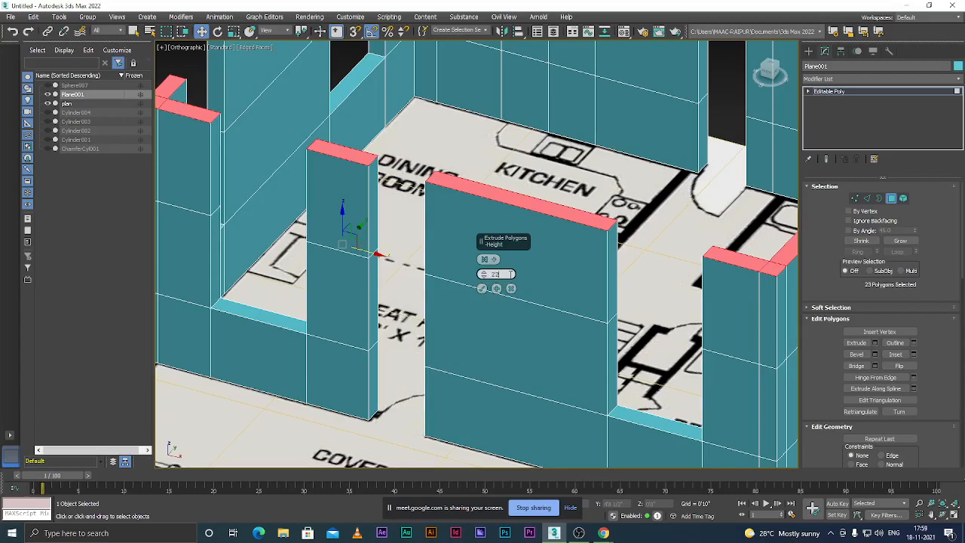
pyautogui.press('Return')
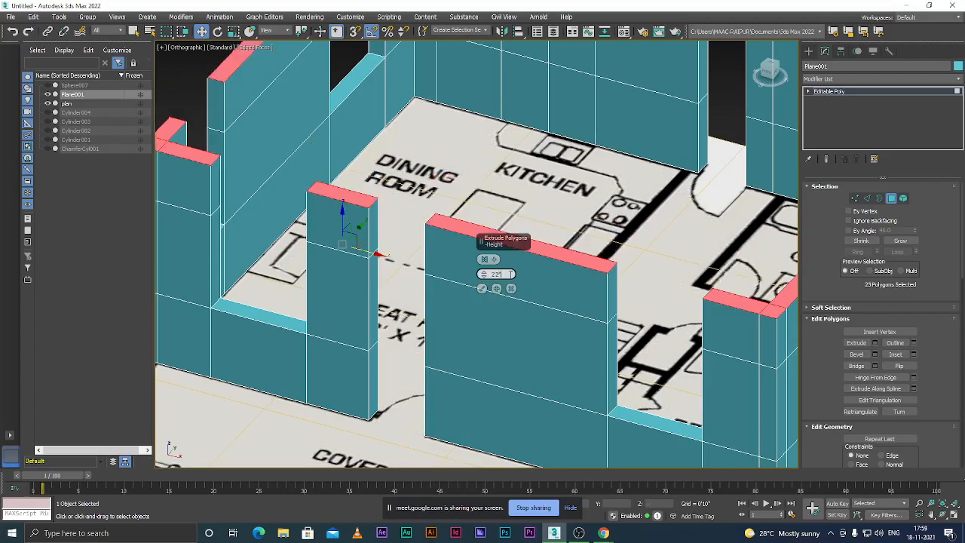
pyautogui.scroll(-5, 488, 329)
pyautogui.scroll(4, 488, 330)
pyautogui.scroll(-2, 488, 329)
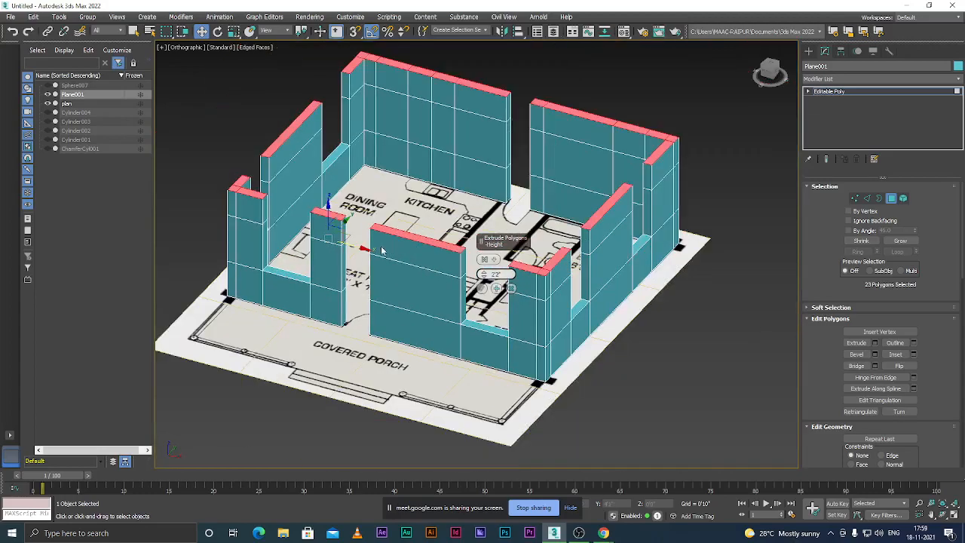
# - Try a height of 6" for the open wall-top extrusion
pyautogui.scroll(2, 369, 227)
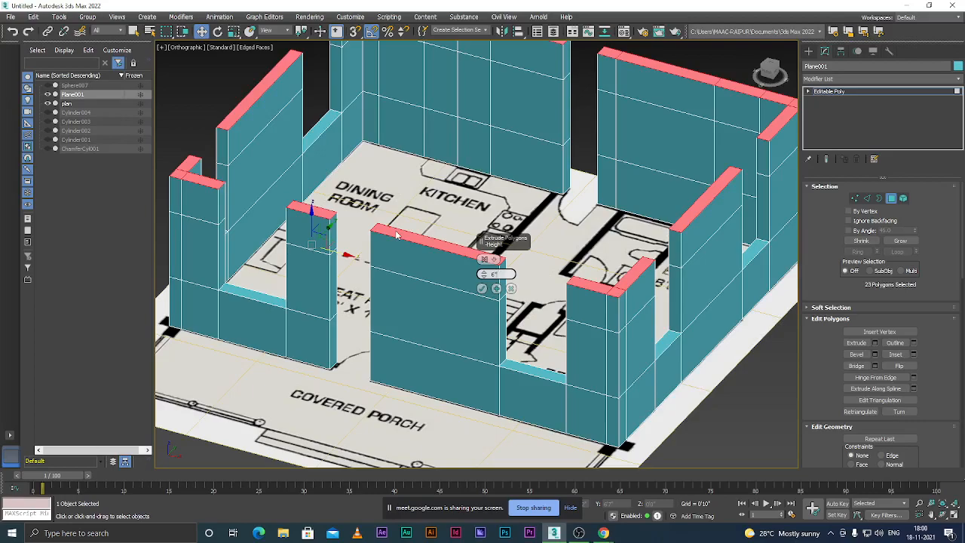
pyautogui.press('Return')
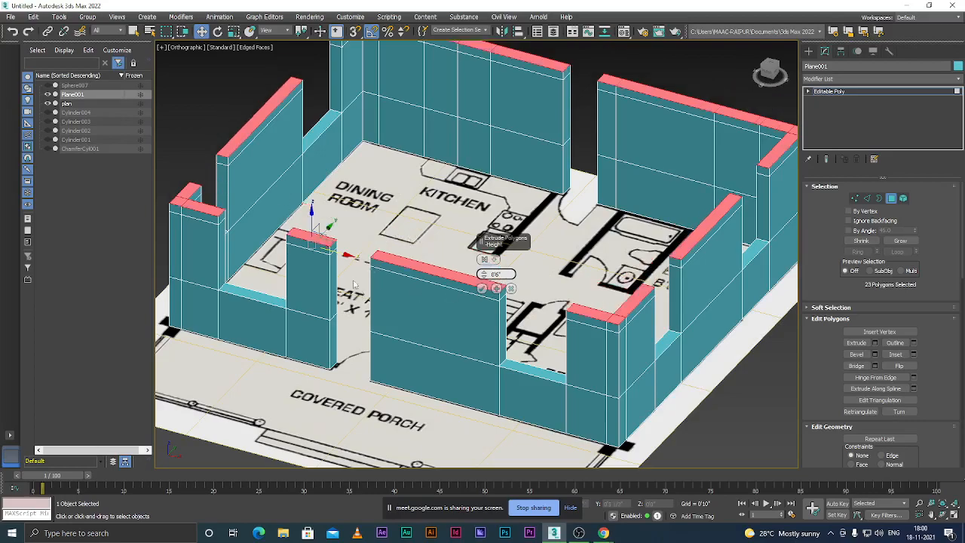
pyautogui.scroll(3, 317, 260)
pyautogui.scroll(-5, 316, 260)
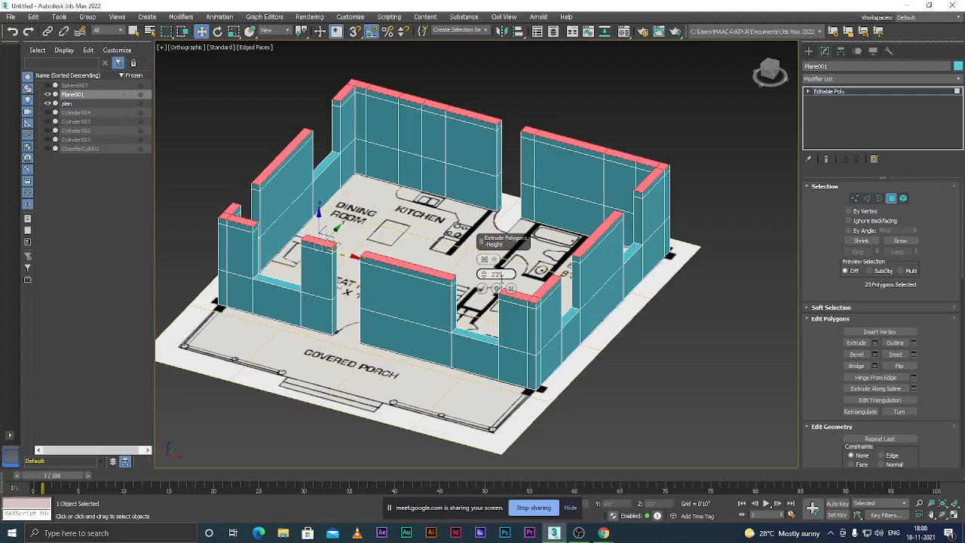
# - Apply the wall-top extrusion at 22" and add a further 6" extrusion above it
pyautogui.moveTo(500, 279); pyautogui.dragTo(500, 276)
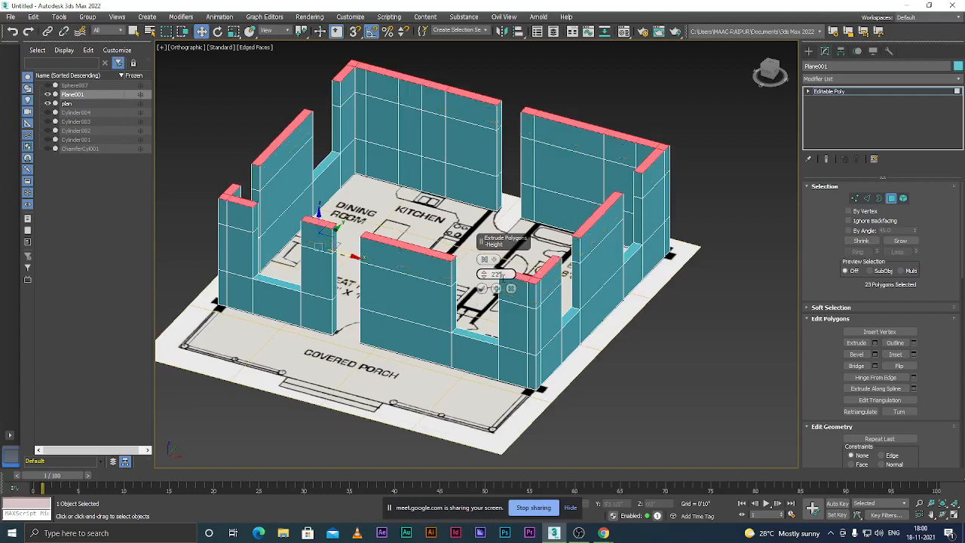
pyautogui.click(496, 288)
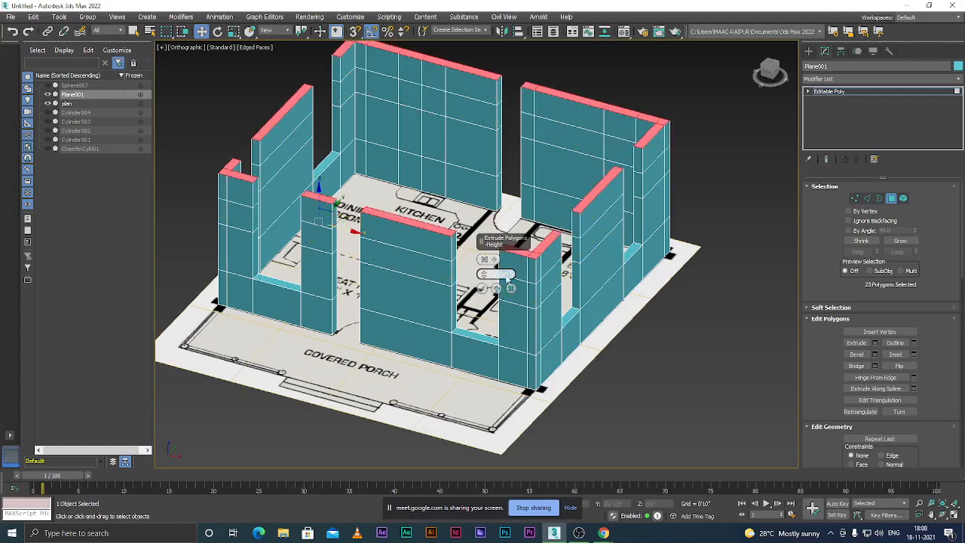
pyautogui.press('Return')
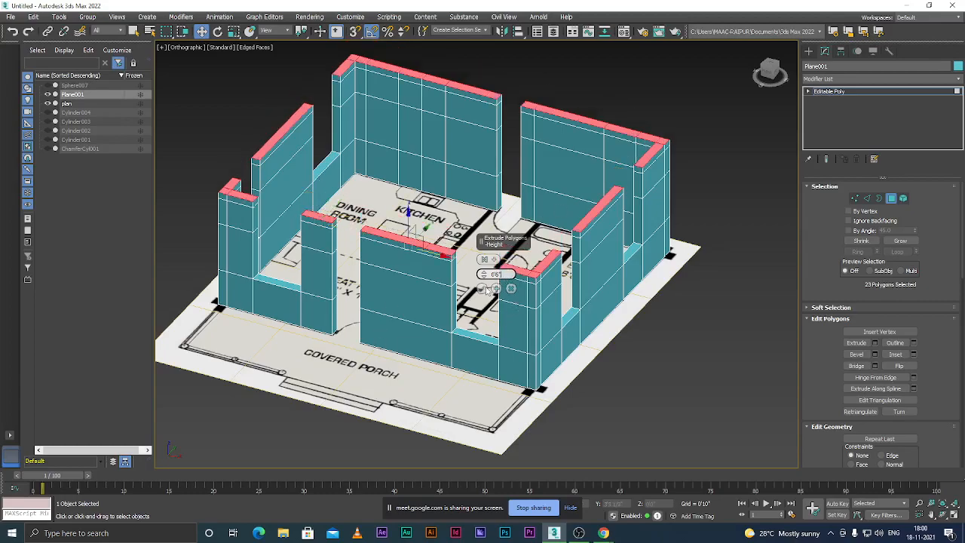
pyautogui.click(483, 289)
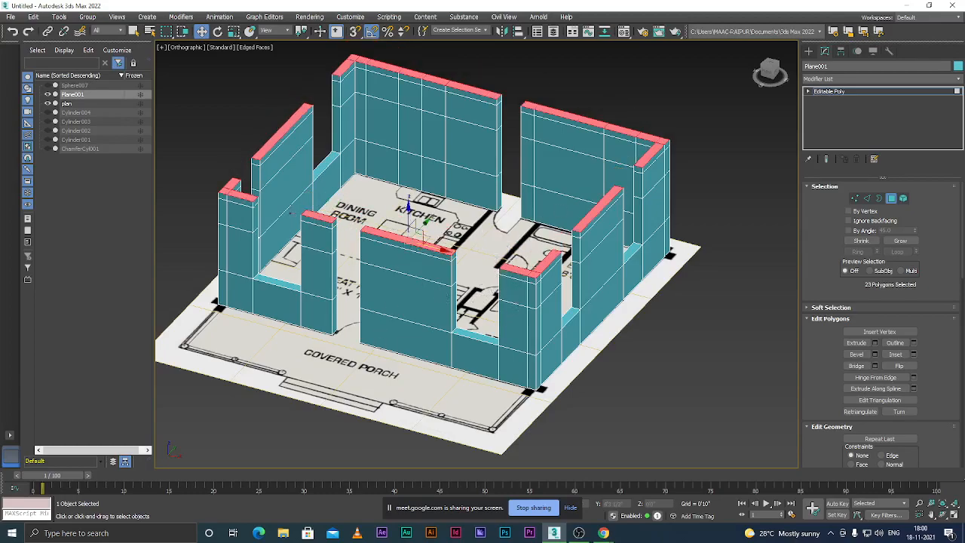
# - Bridge the facing upper end polygons of both wall sections beside the front door to close the wall above it
pyautogui.scroll(5, 330, 239)
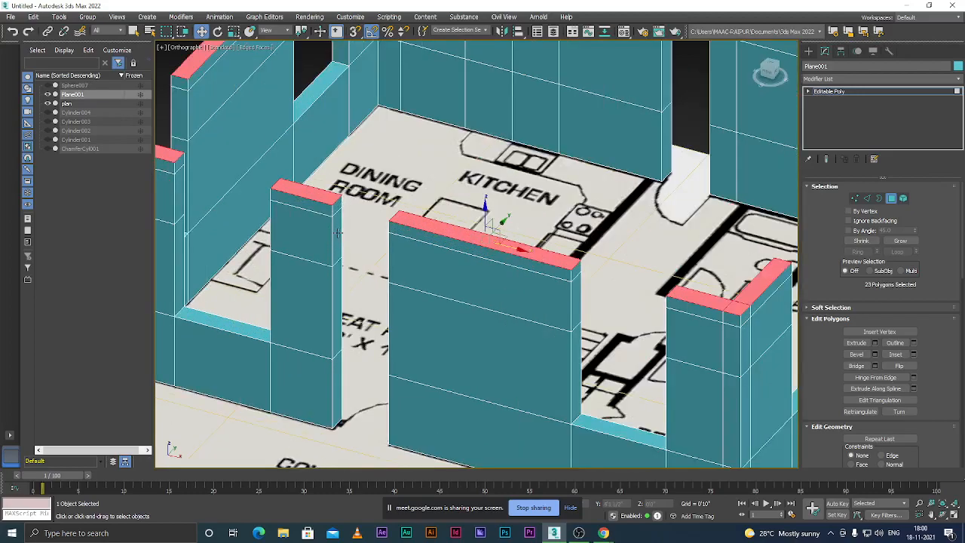
pyautogui.click(336, 235)
pyautogui.keyDown('alt'); pyautogui.moveTo(346, 278); pyautogui.dragTo(341, 273, button='middle'); pyautogui.keyUp('alt')
pyautogui.scroll(3, 342, 272)
pyautogui.scroll(5, 341, 268)
pyautogui.keyDown('ctrl'); pyautogui.click(338, 249); pyautogui.keyUp('ctrl')
pyautogui.keyDown('alt'); pyautogui.moveTo(343, 291); pyautogui.dragTo(421, 285, button='middle'); pyautogui.keyUp('alt')
pyautogui.keyDown('ctrl'); pyautogui.click(496, 275); pyautogui.keyUp('ctrl')
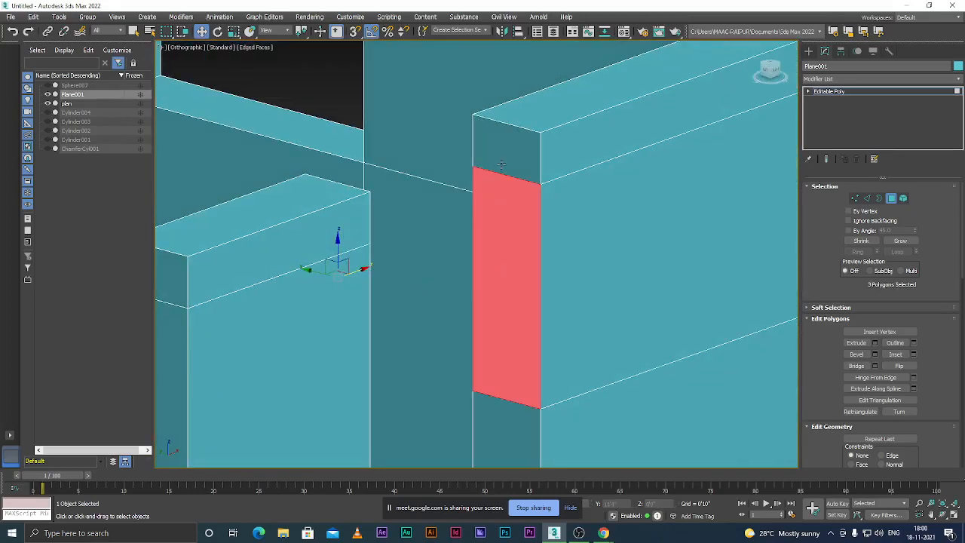
pyautogui.keyDown('ctrl'); pyautogui.click(505, 154); pyautogui.keyUp('ctrl')
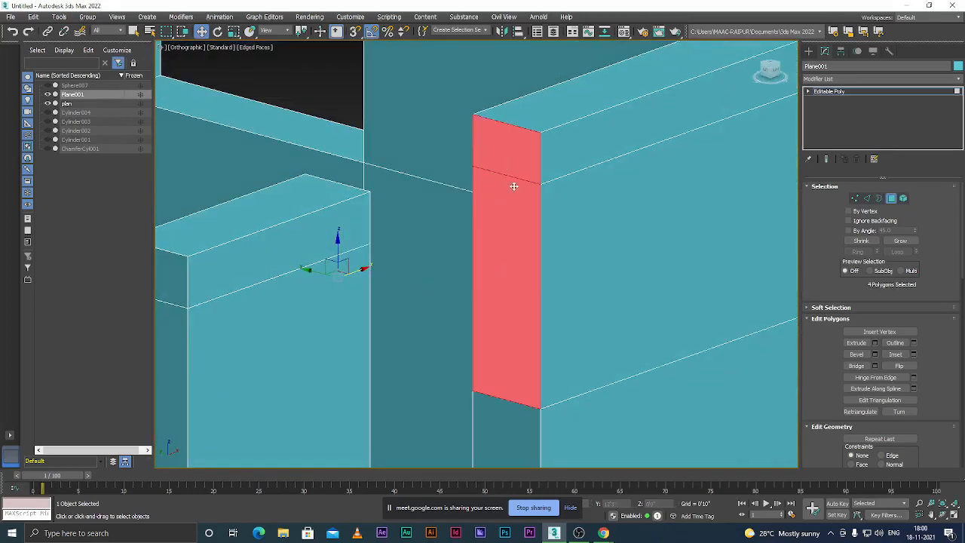
pyautogui.click(857, 366)
# - Bridge the facing upper end polygons on both sides of the great room's front window
pyautogui.scroll(-5, 483, 246)
pyautogui.scroll(5, 397, 260)
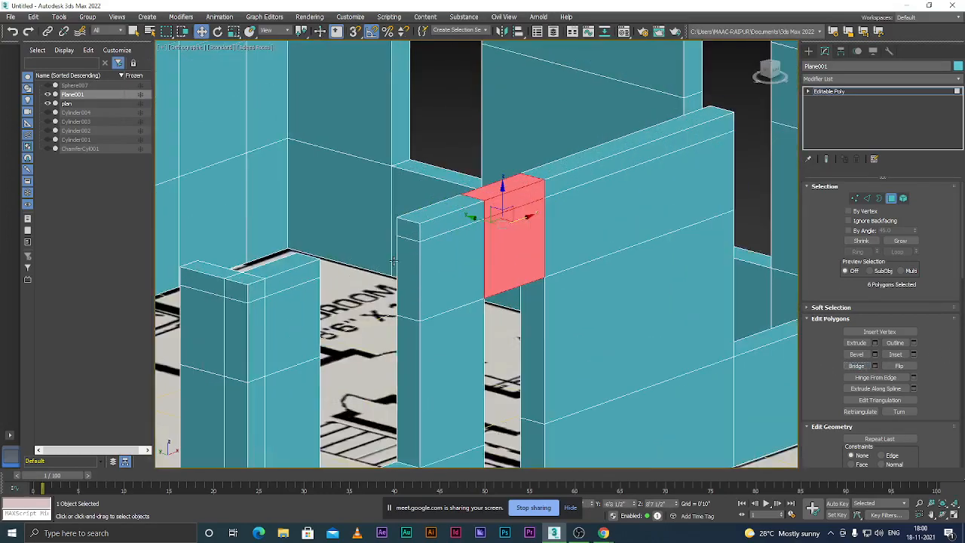
pyautogui.click(413, 222)
pyautogui.keyDown('ctrl'); pyautogui.click(408, 254); pyautogui.keyUp('ctrl')
pyautogui.keyDown('alt'); pyautogui.moveTo(429, 314); pyautogui.dragTo(334, 316, button='middle'); pyautogui.keyUp('alt')
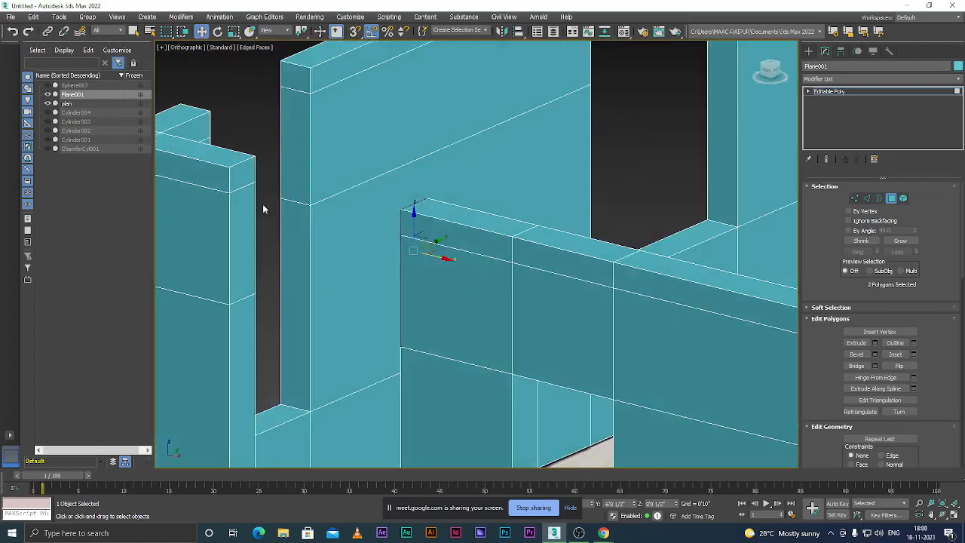
pyautogui.keyDown('ctrl'); pyautogui.click(240, 178); pyautogui.keyUp('ctrl')
pyautogui.keyDown('ctrl'); pyautogui.click(237, 211); pyautogui.keyUp('ctrl')
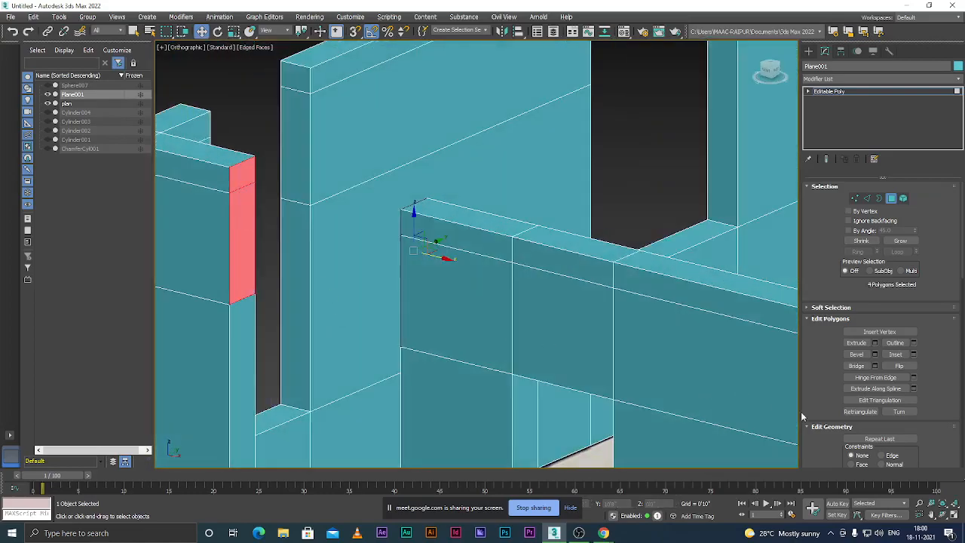
pyautogui.click(862, 368)
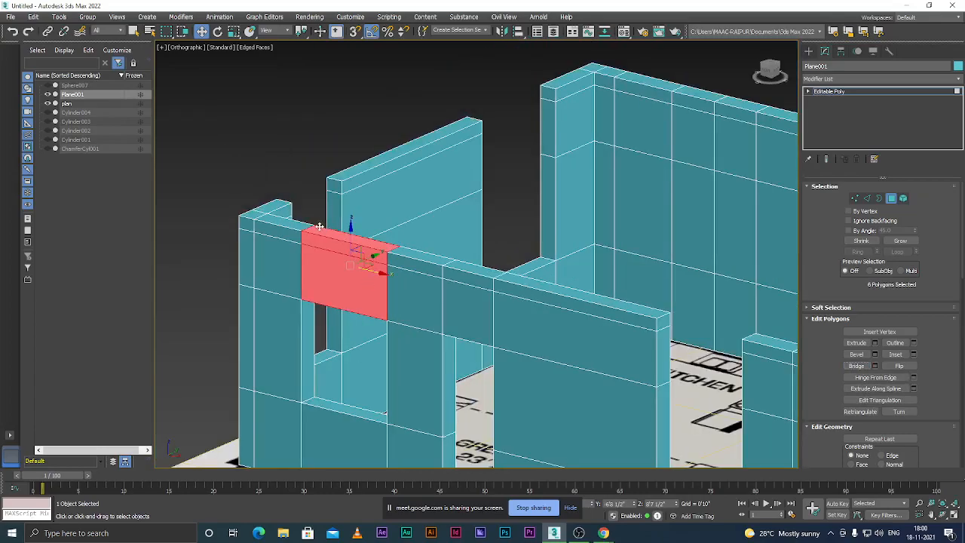
# - Clear the polygon selection and look over the bridged sections above the front door and window
pyautogui.moveTo(331, 259)
pyautogui.keyDown('alt'); pyautogui.mouseDown(button='middle')
pyautogui.moveTo(377, 261)
pyautogui.moveTo(338, 261)
pyautogui.mouseUp(button='middle'); pyautogui.keyUp('alt')
pyautogui.scroll(-6, 338, 262)
pyautogui.click(283, 202)
pyautogui.scroll(3, 329, 249)
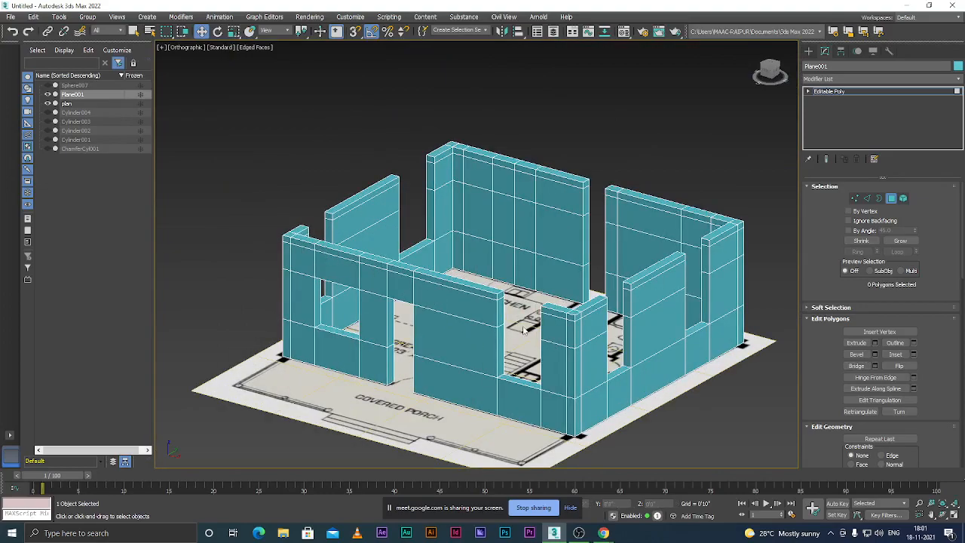
pyautogui.scroll(3, 520, 332)
pyautogui.scroll(-3, 465, 291)
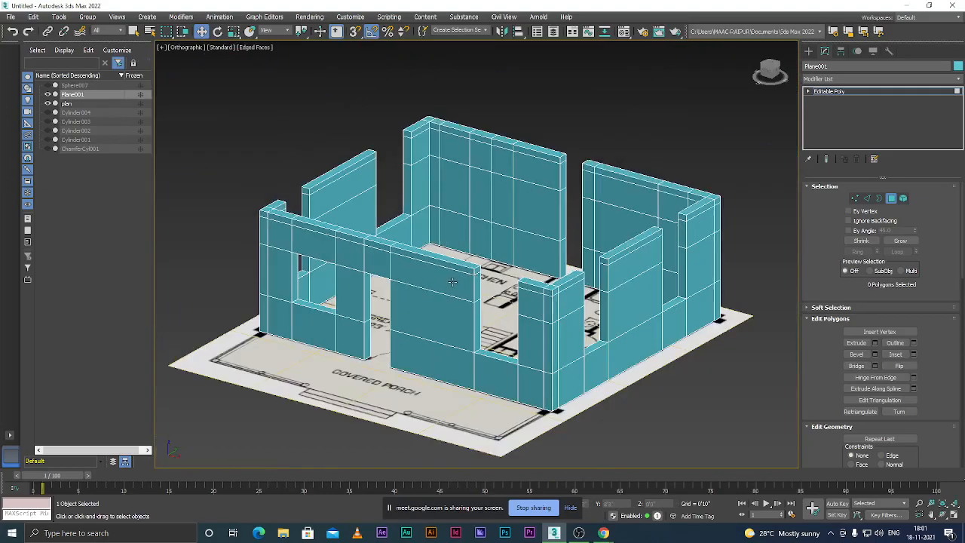
pyautogui.scroll(2, 453, 282)
pyautogui.scroll(-4, 451, 281)
pyautogui.scroll(2, 449, 279)
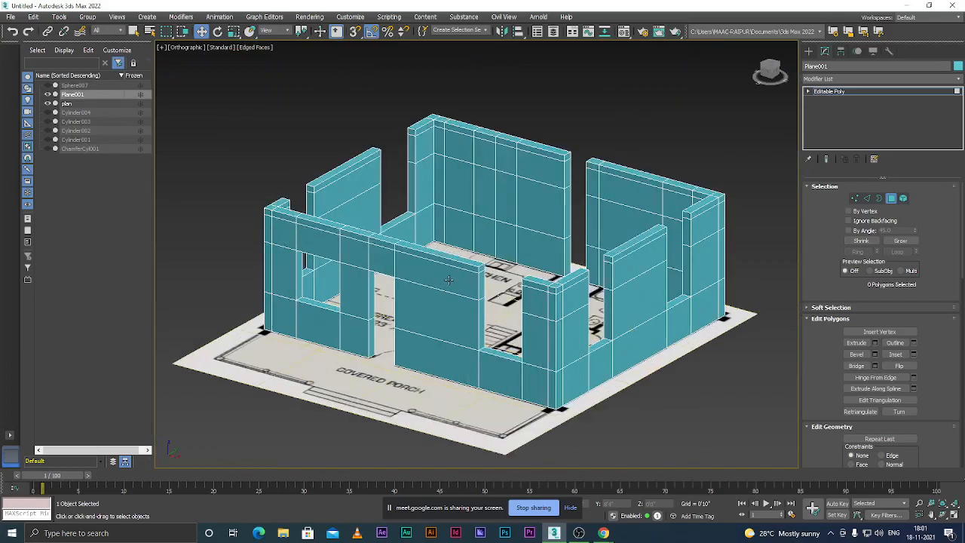